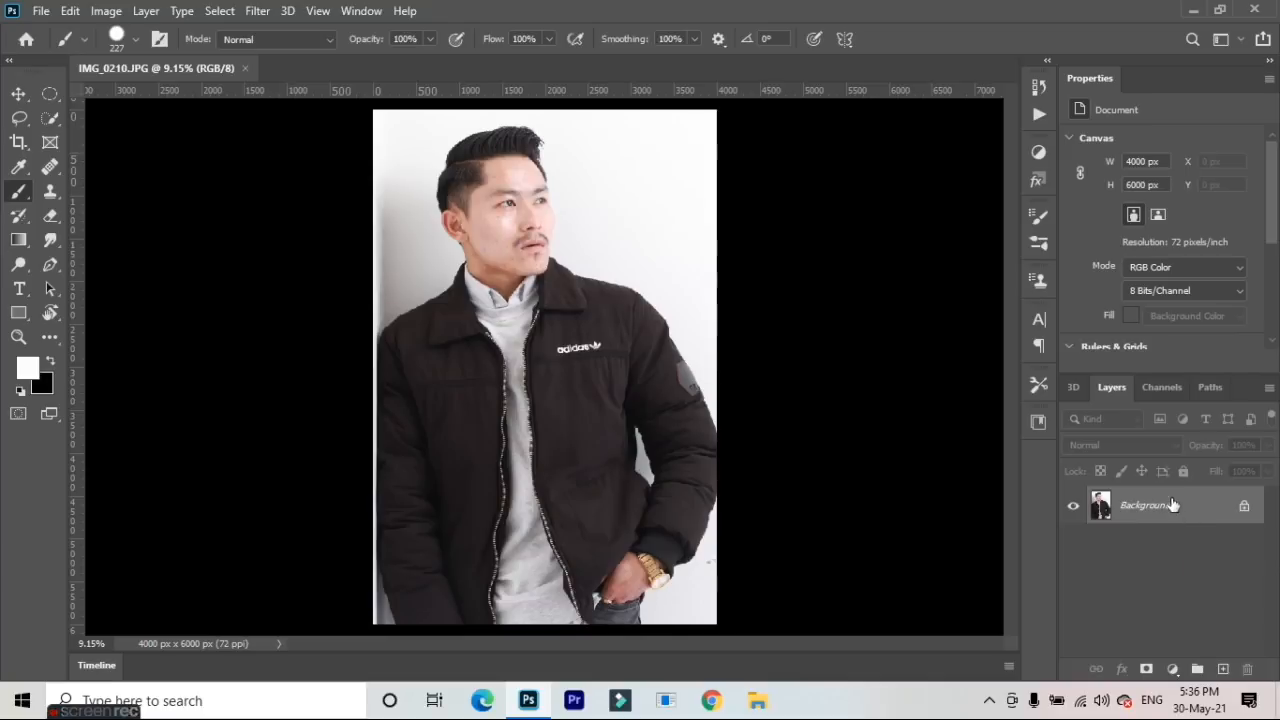
Duplicate the Background layer and open the Camera Raw Filter on the copy
key("ctrl+j")
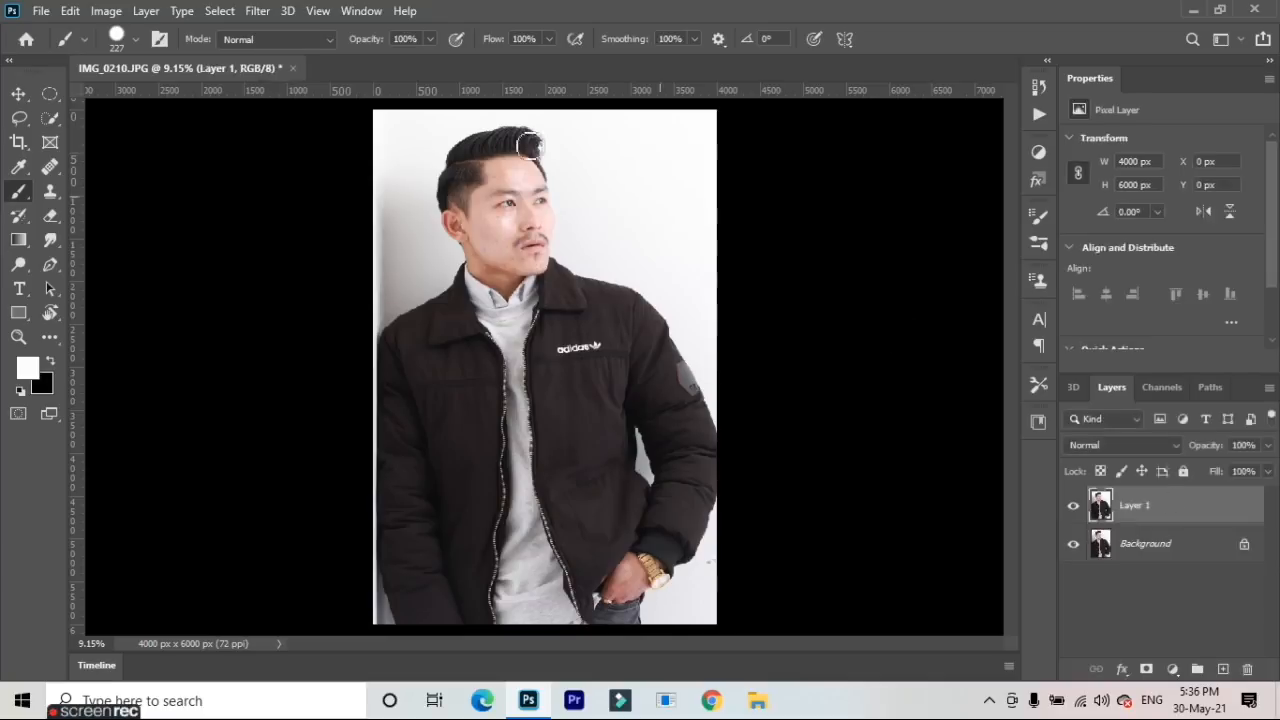
left_click(254, 11)
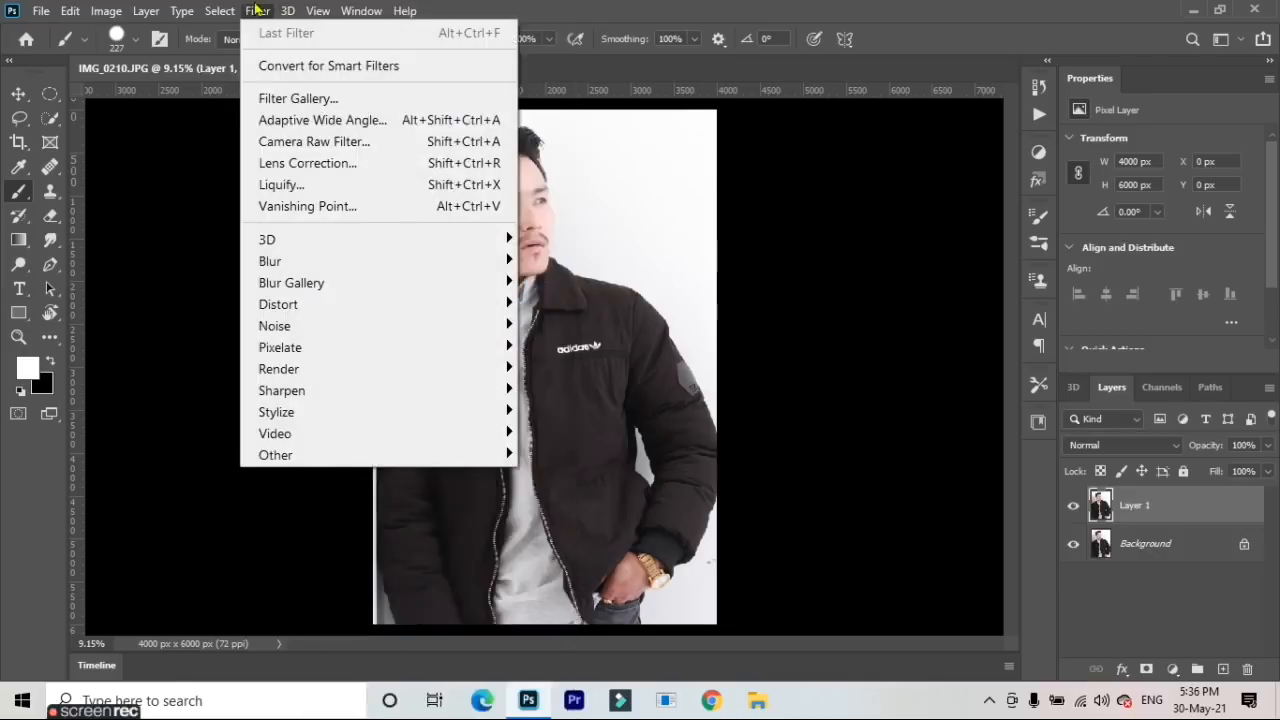
left_click(343, 143)
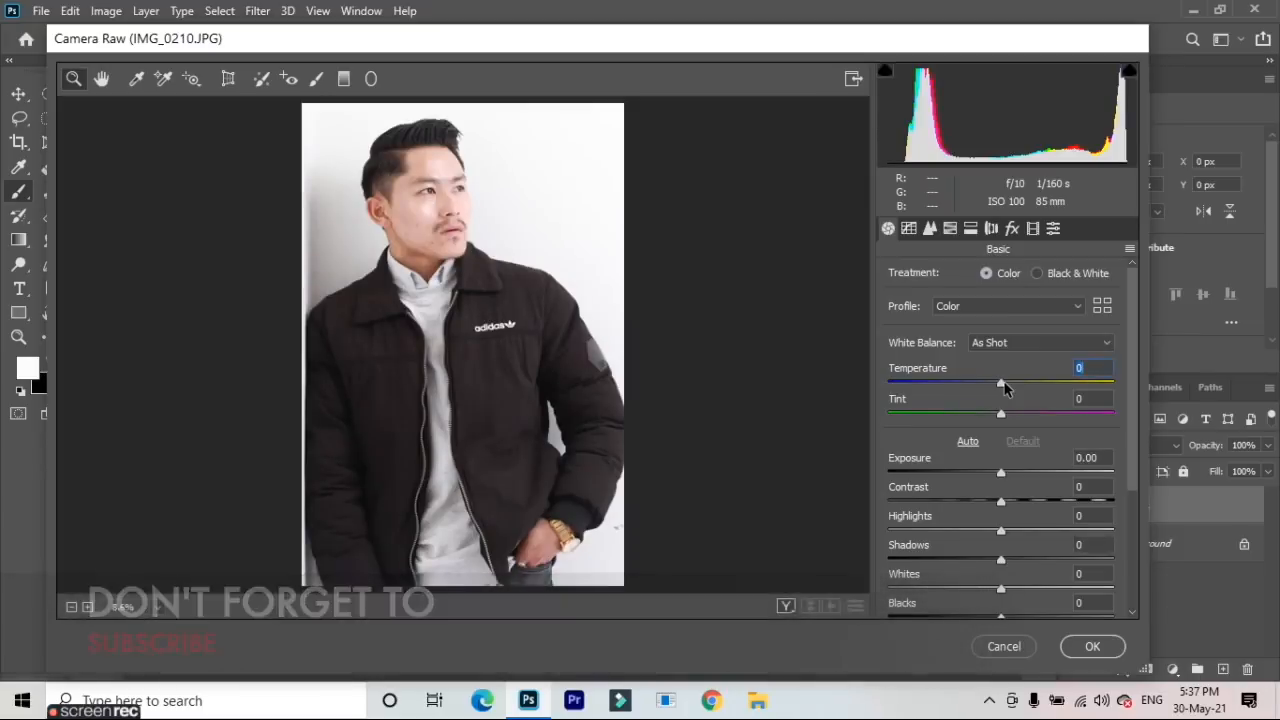
Set the photo's Temperature to +6, Highlights to -15 and Shadows to -17 in the Camera Raw basic adjustments
left_click_drag(1003, 386, 1010, 381)
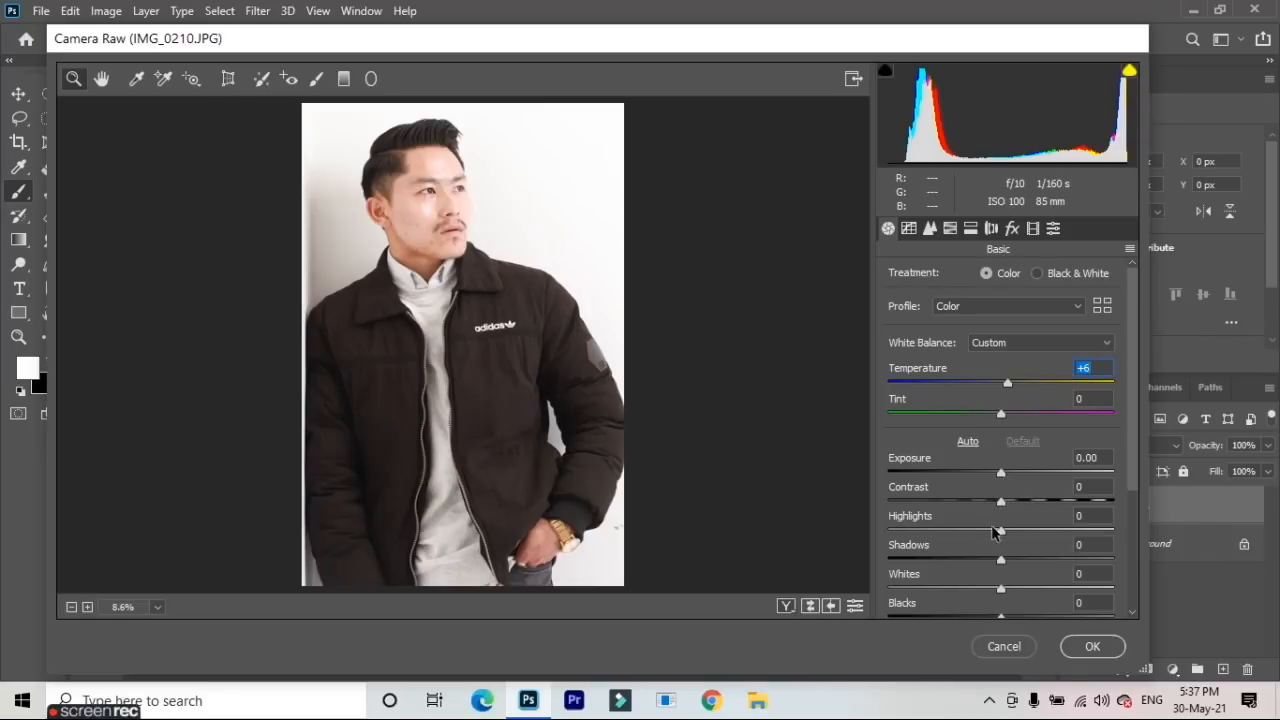
left_click_drag(1002, 535, 978, 565)
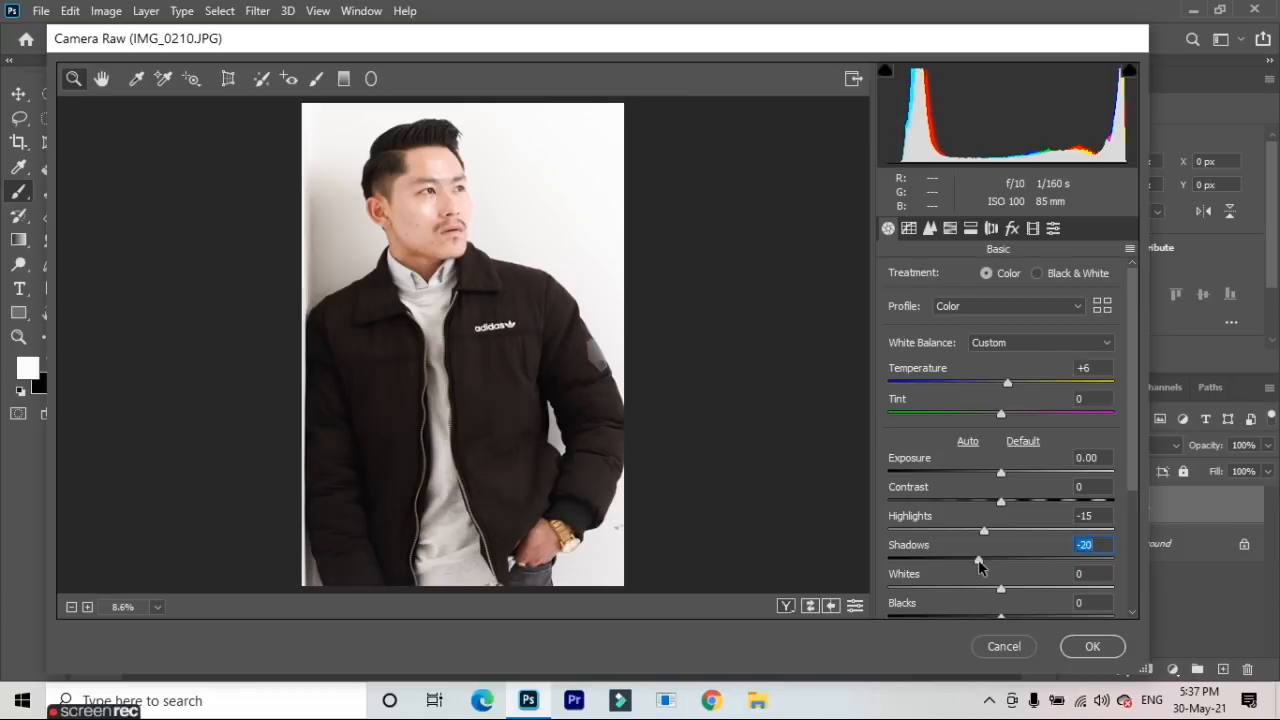
scroll(958, 530, "down", 3)
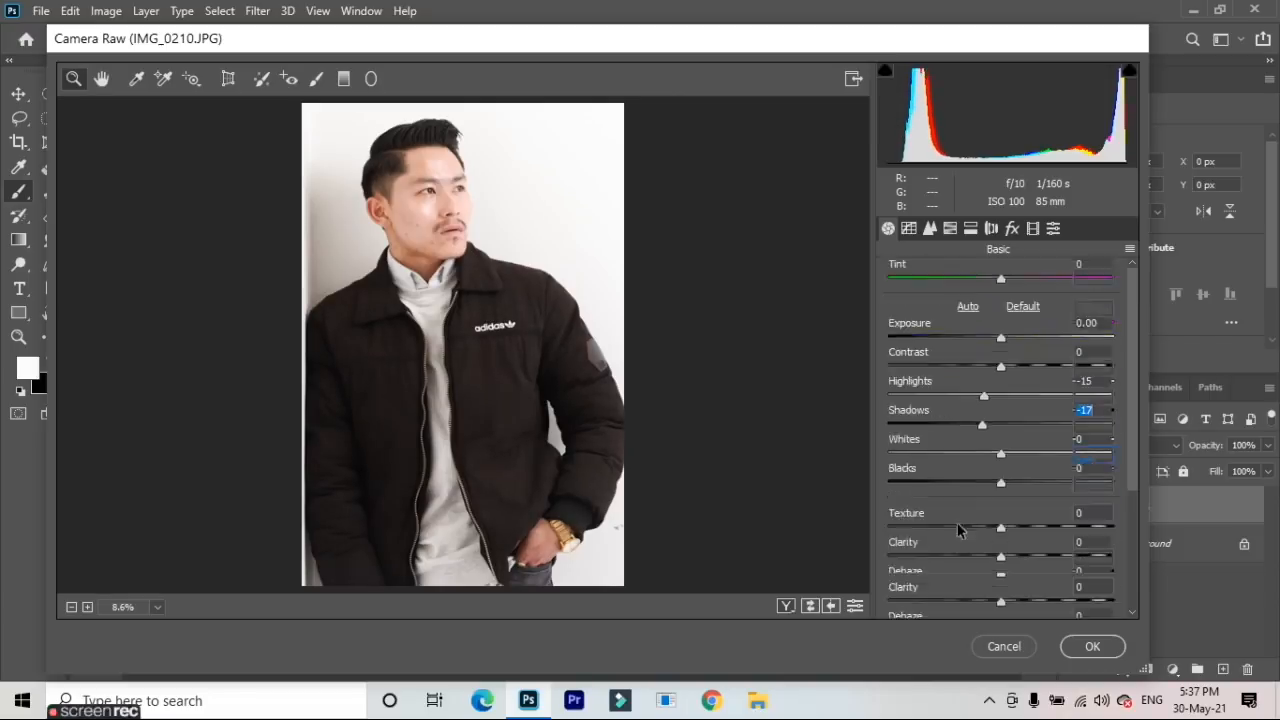
Set Blacks to -8, Clarity to +5 and Saturation to +3, and apply the Camera Raw adjustments to the layer
left_click_drag(1002, 484, 992, 484)
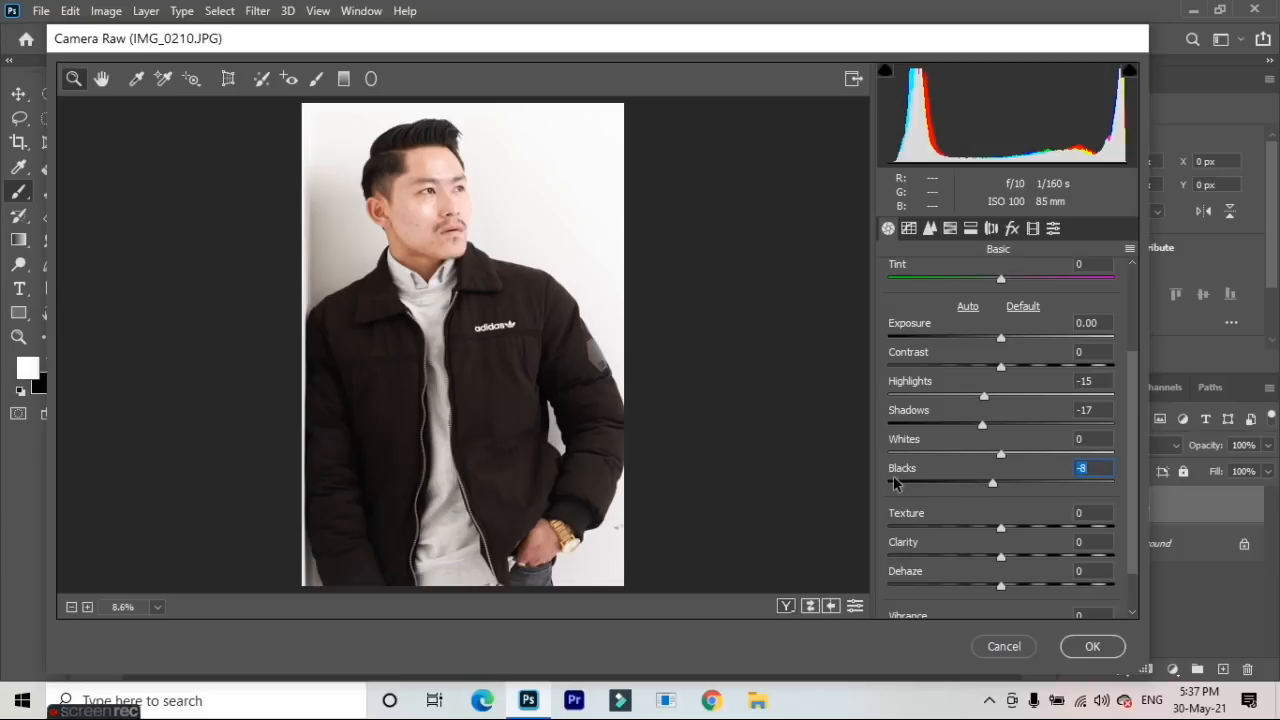
scroll(895, 483, "down", 1)
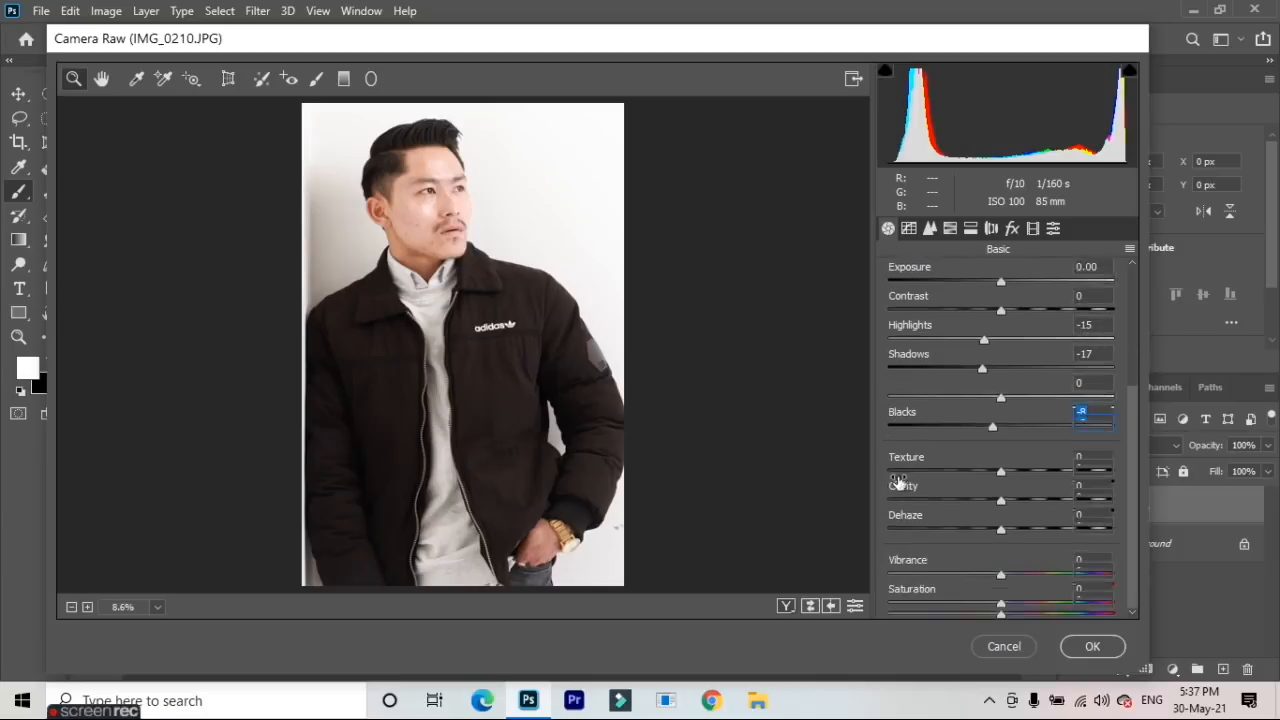
left_click(1004, 501)
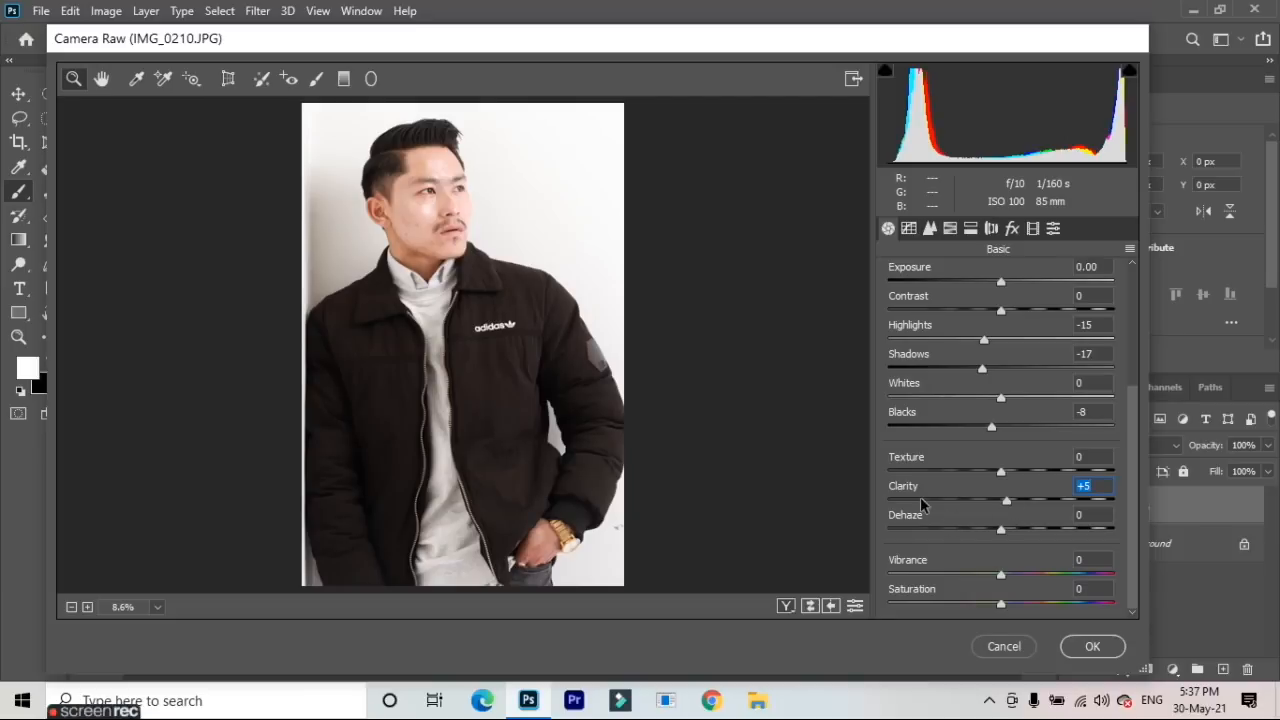
left_click(1002, 604)
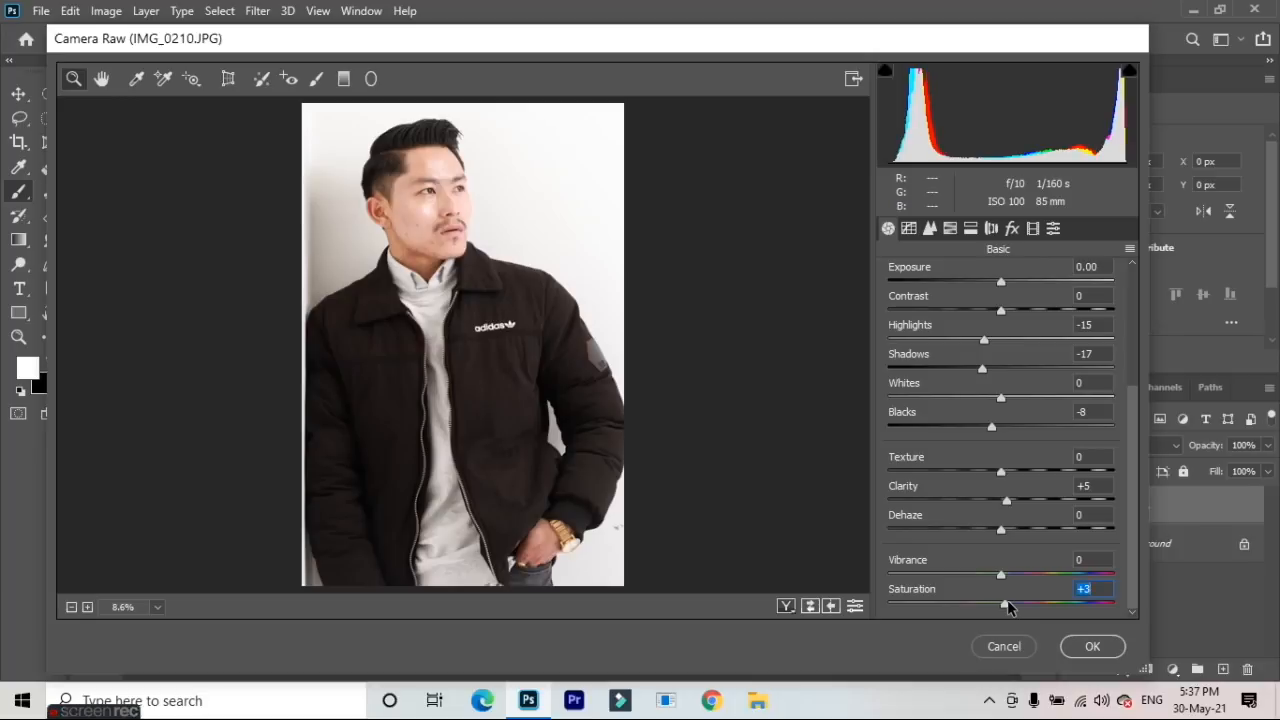
left_click(1093, 647)
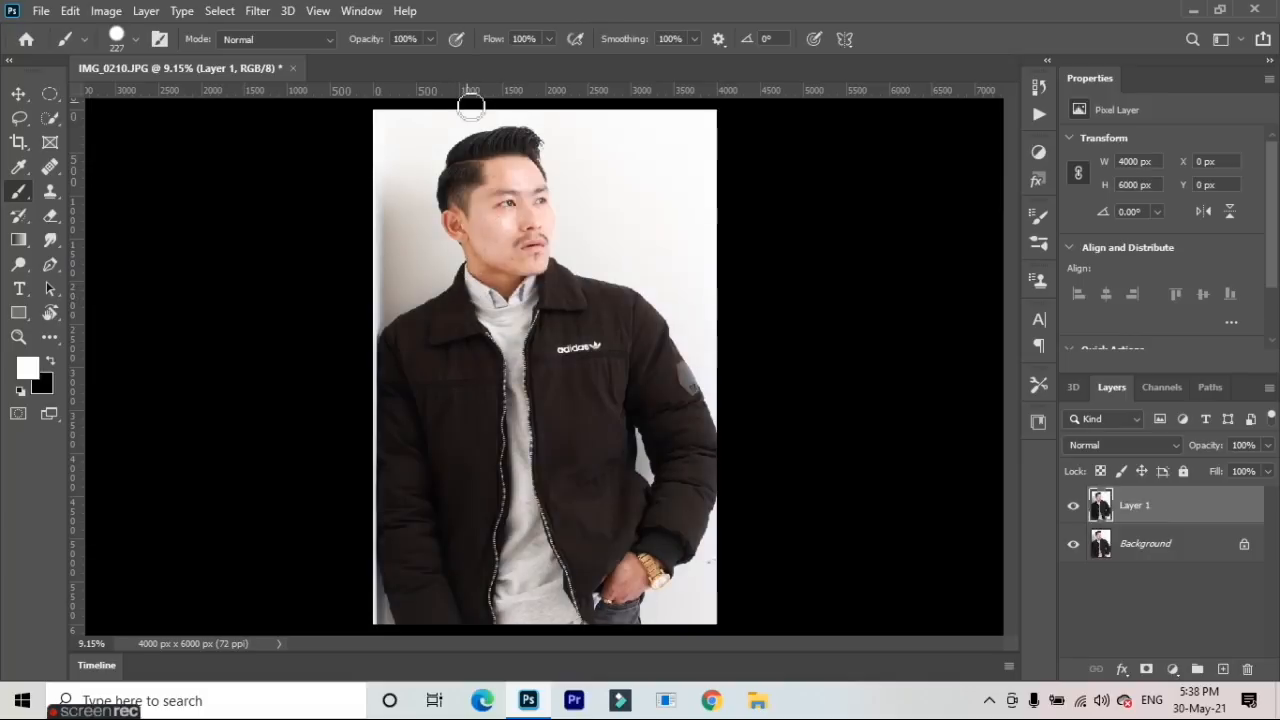
Examine the skin on the man's face up close for blemishes, especially on the cheek and jaw
scroll(472, 110, "up", 4)
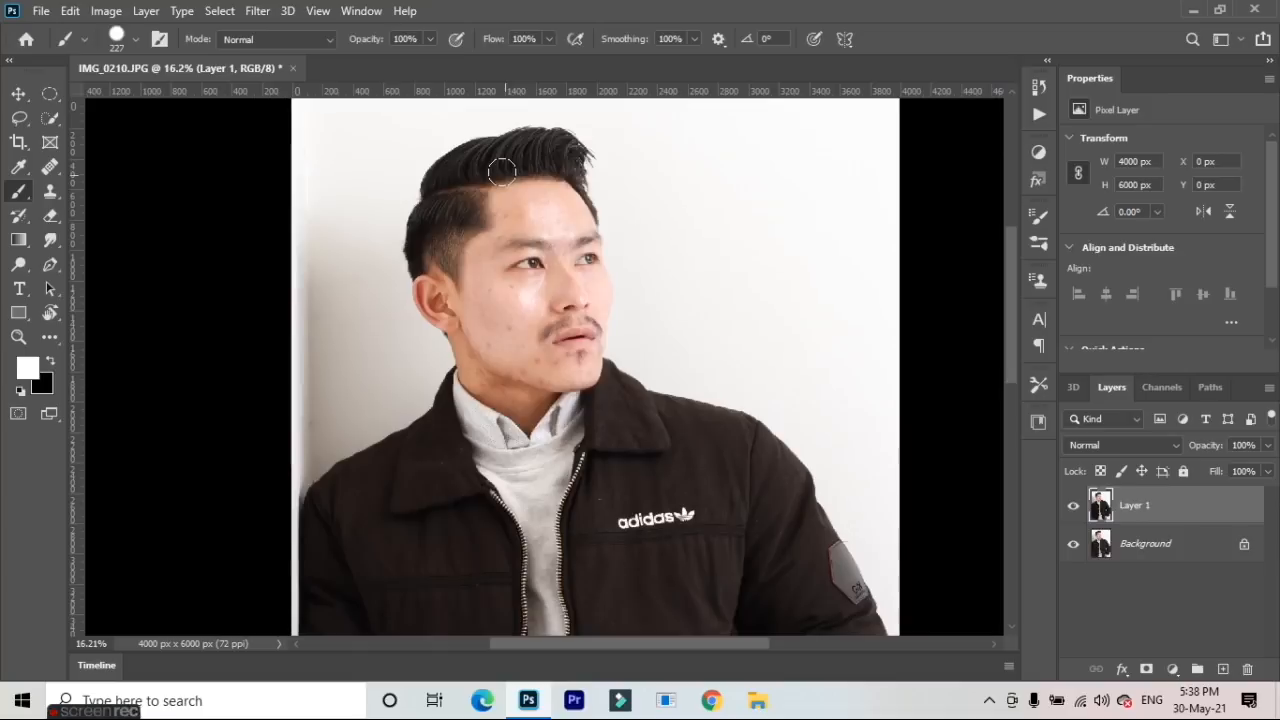
scroll(507, 195, "up", 2)
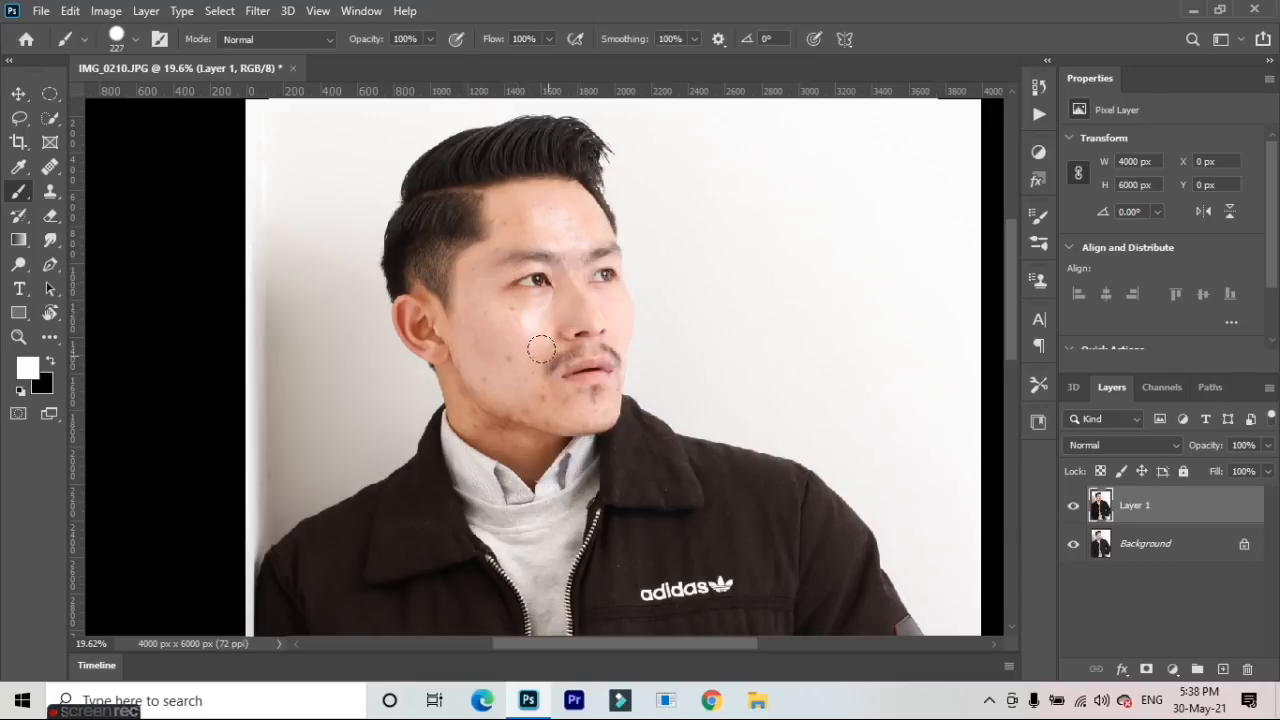
scroll(541, 348, "up", 4)
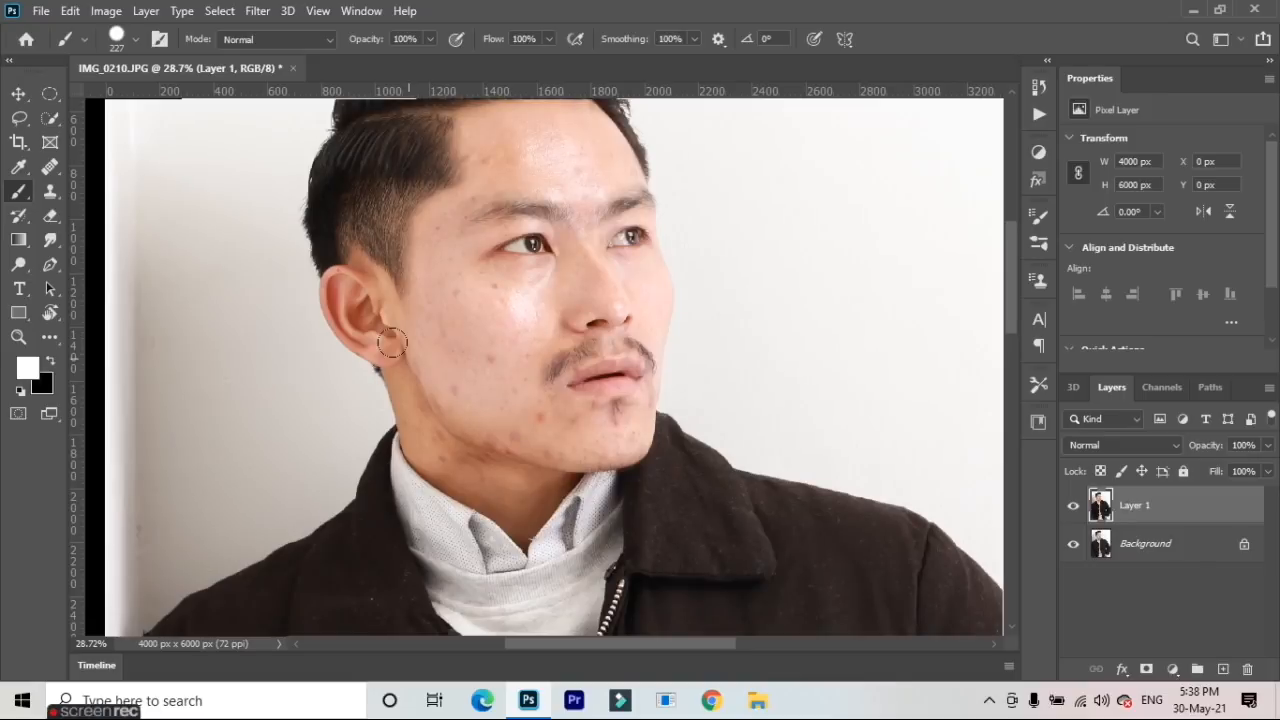
scroll(505, 346, "up", 2)
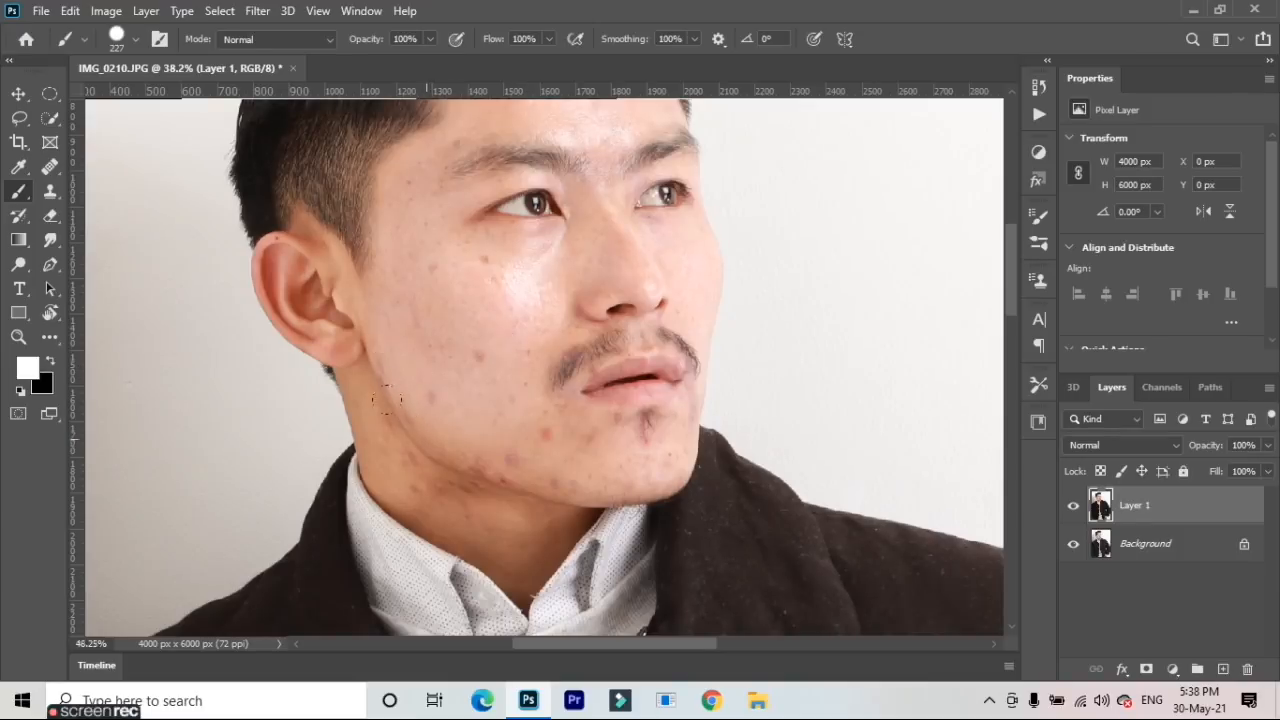
scroll(386, 400, "up", 3)
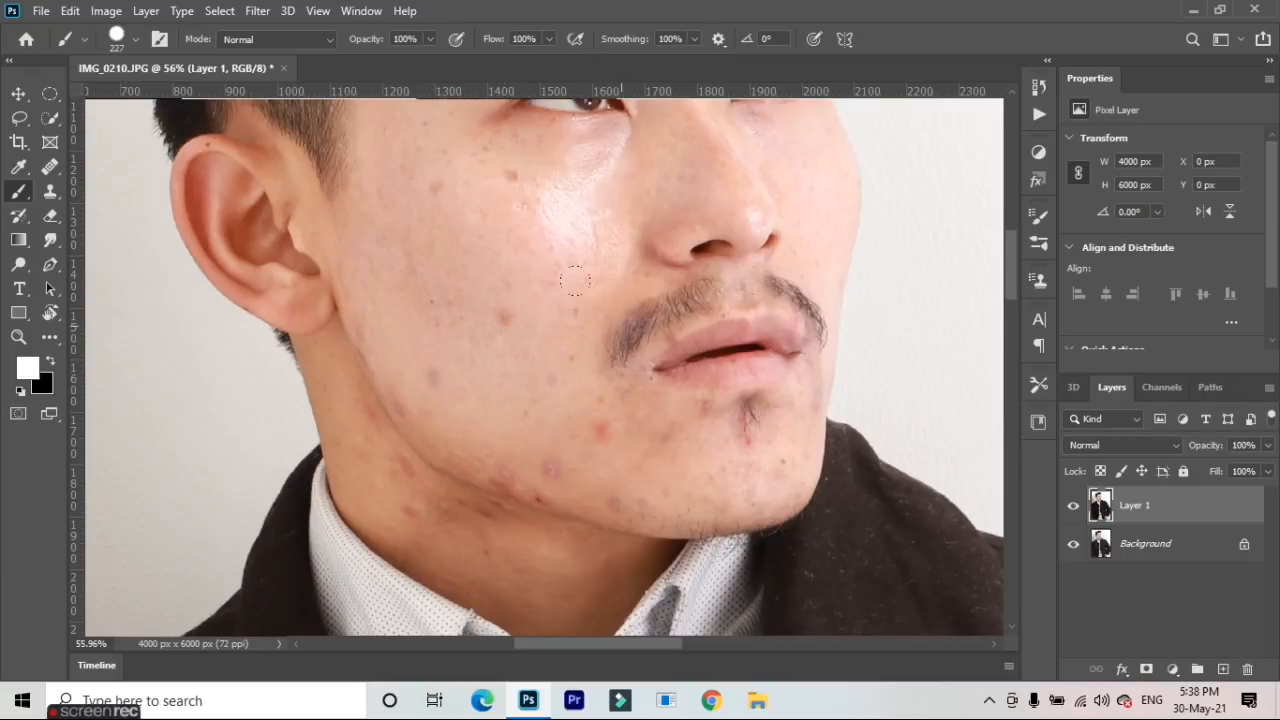
scroll(578, 285, "down", 2)
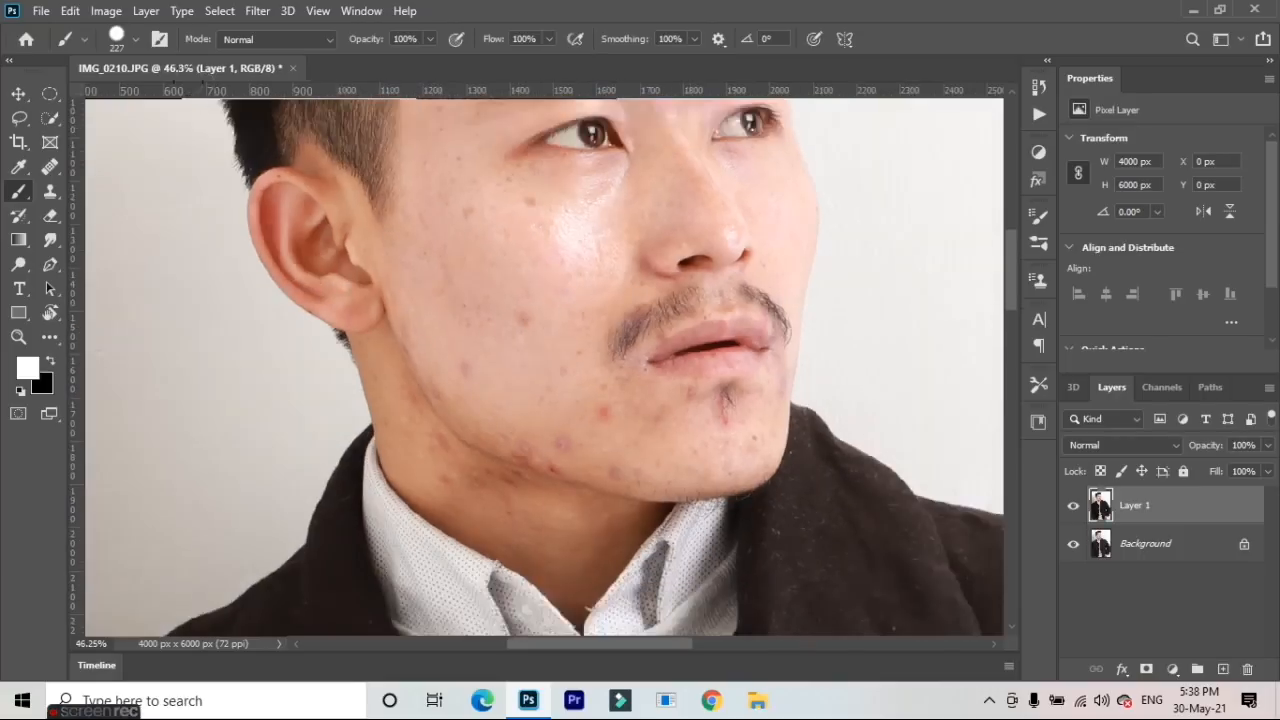
scroll(486, 221, "up", 3)
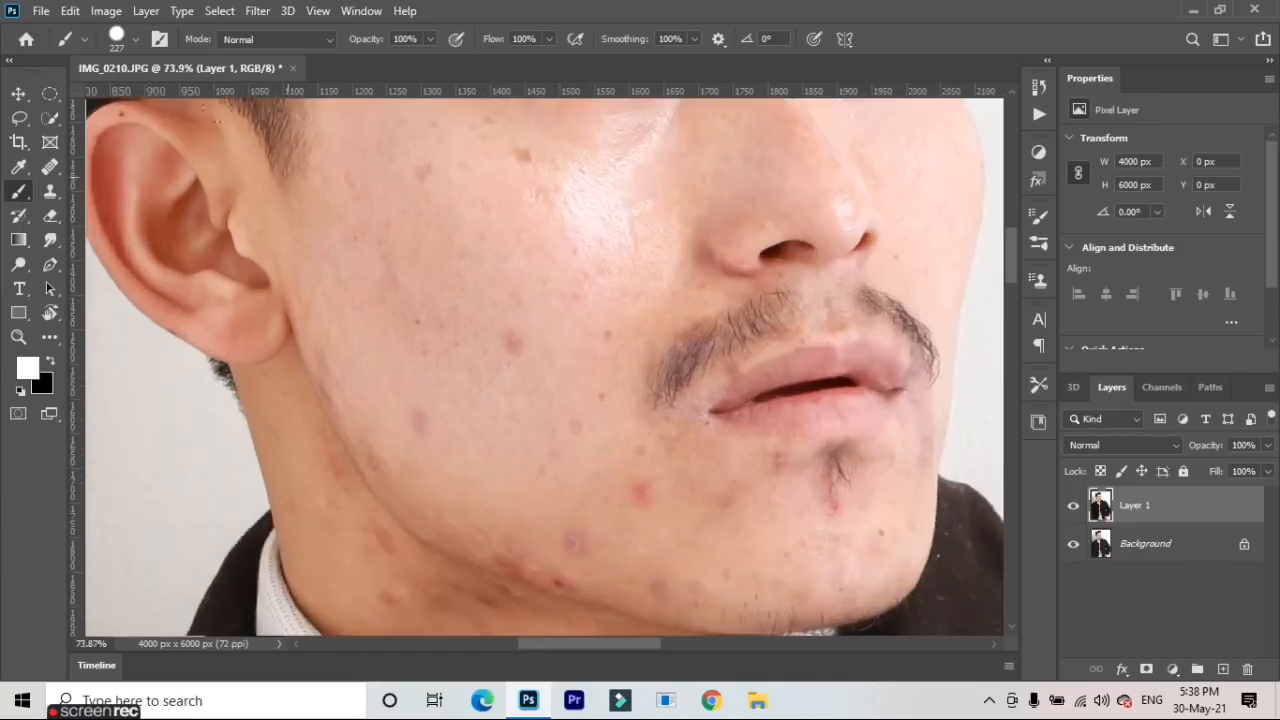
scroll(345, 190, "up", 4)
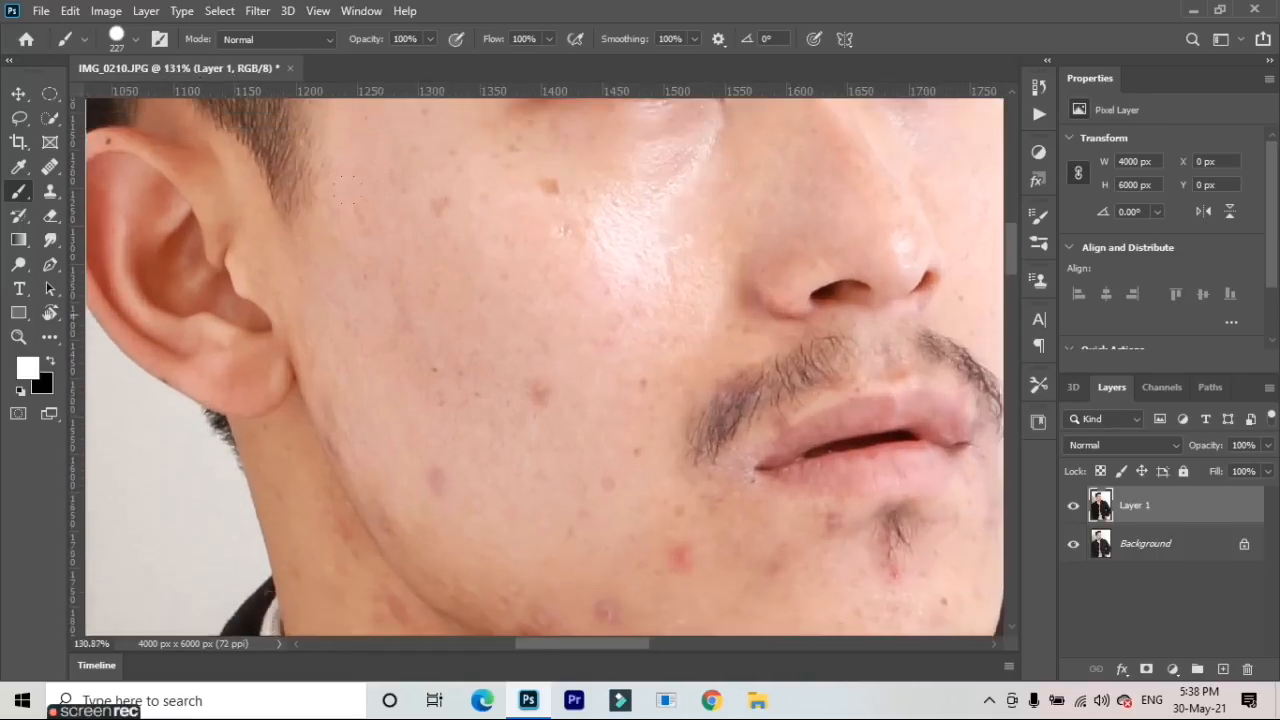
scroll(348, 188, "up", 3)
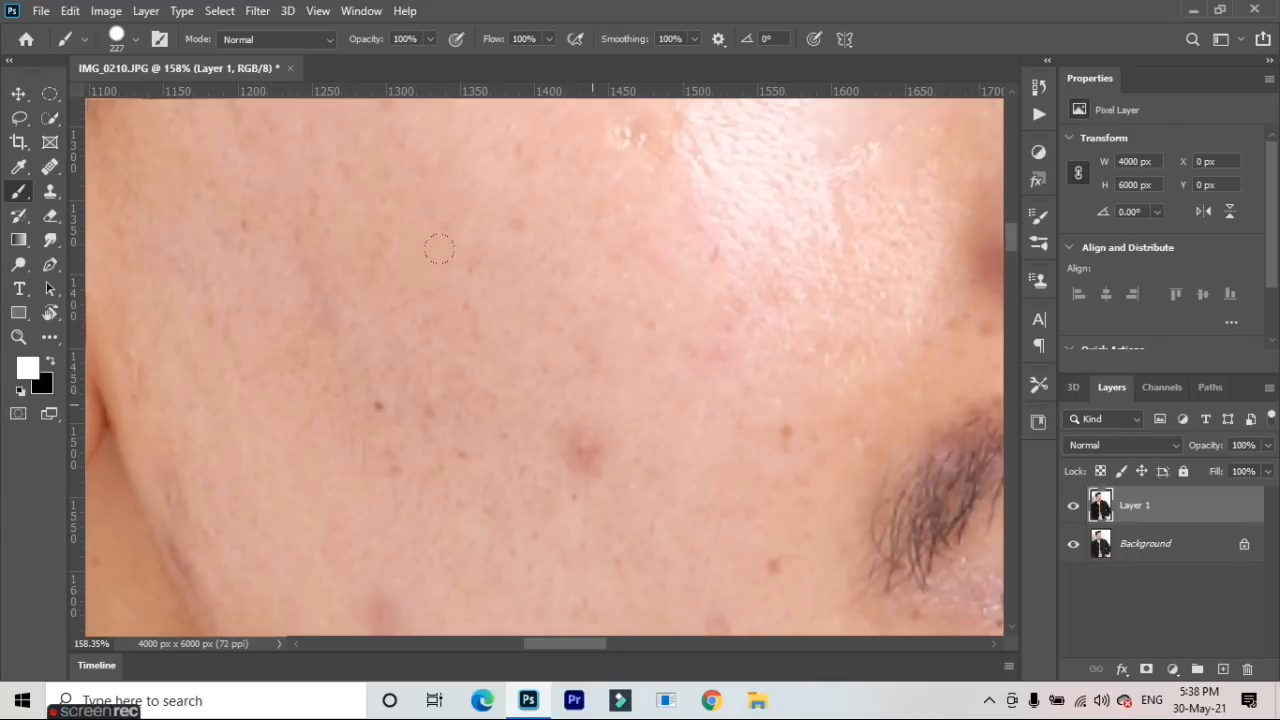
scroll(439, 249, "down", 5)
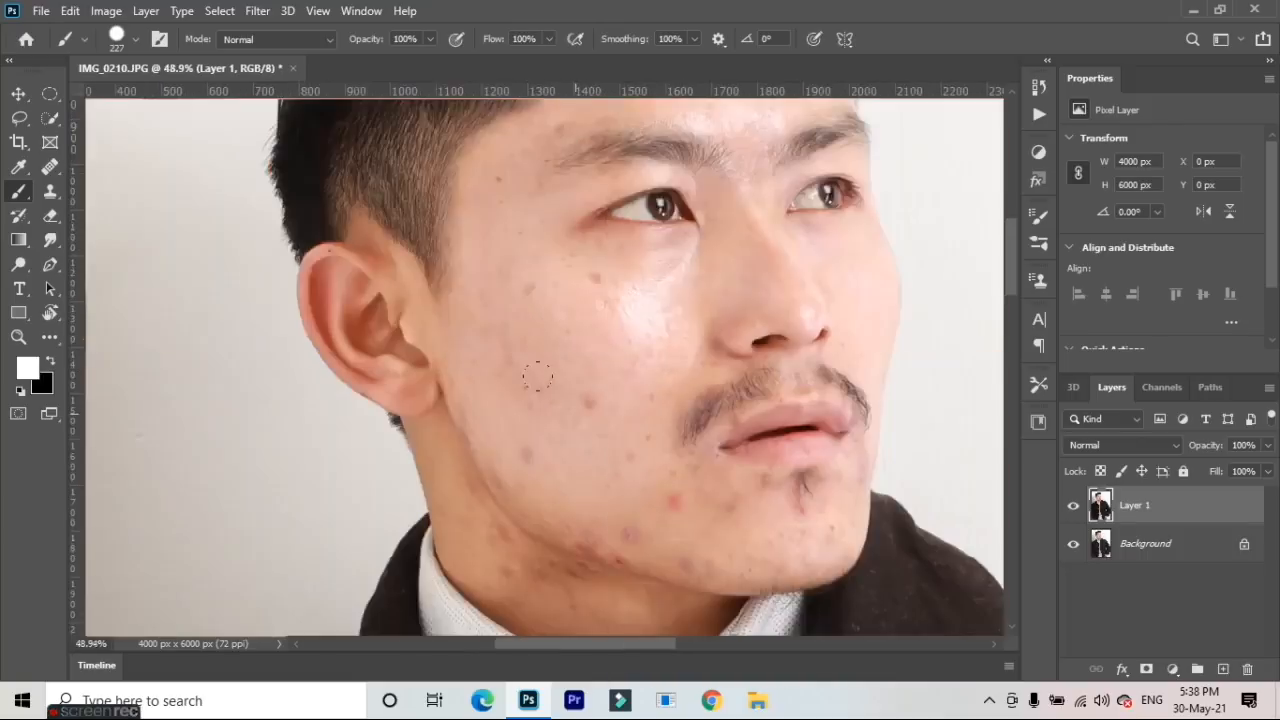
scroll(540, 377, "down", 1)
scroll(520, 350, "up", 2)
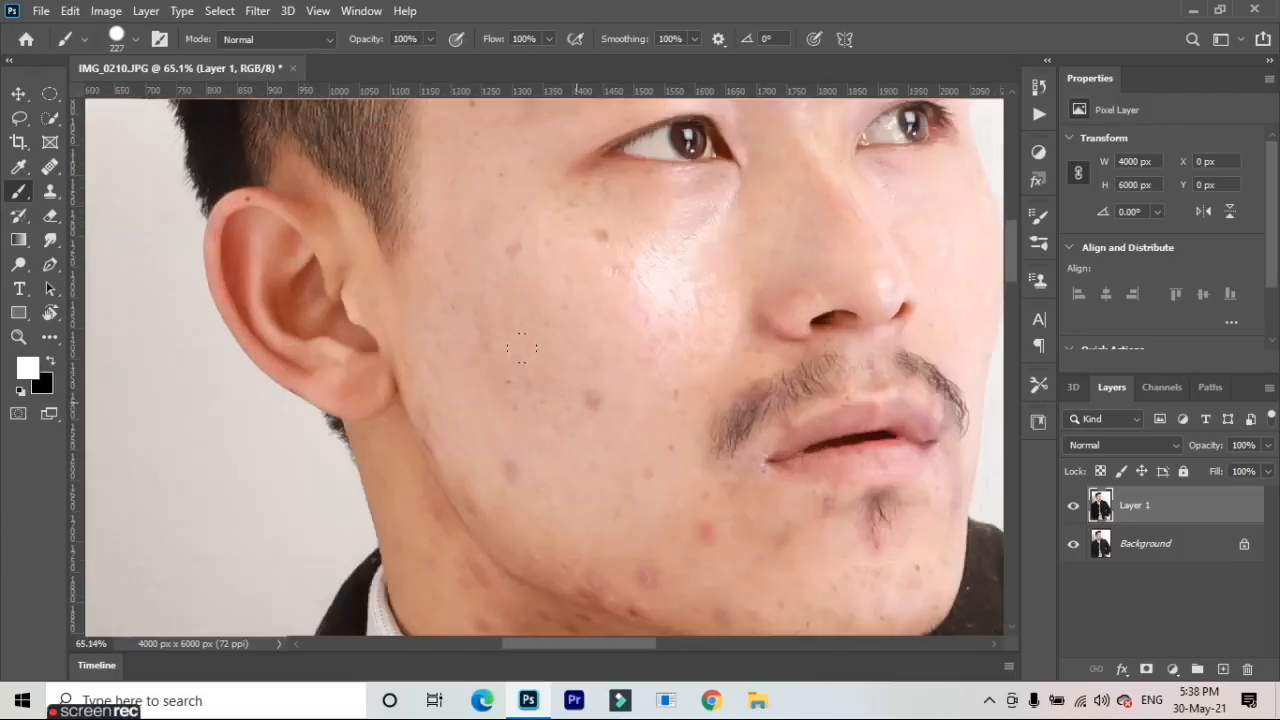
scroll(479, 299, "up", 2)
scroll(457, 287, "down", 3)
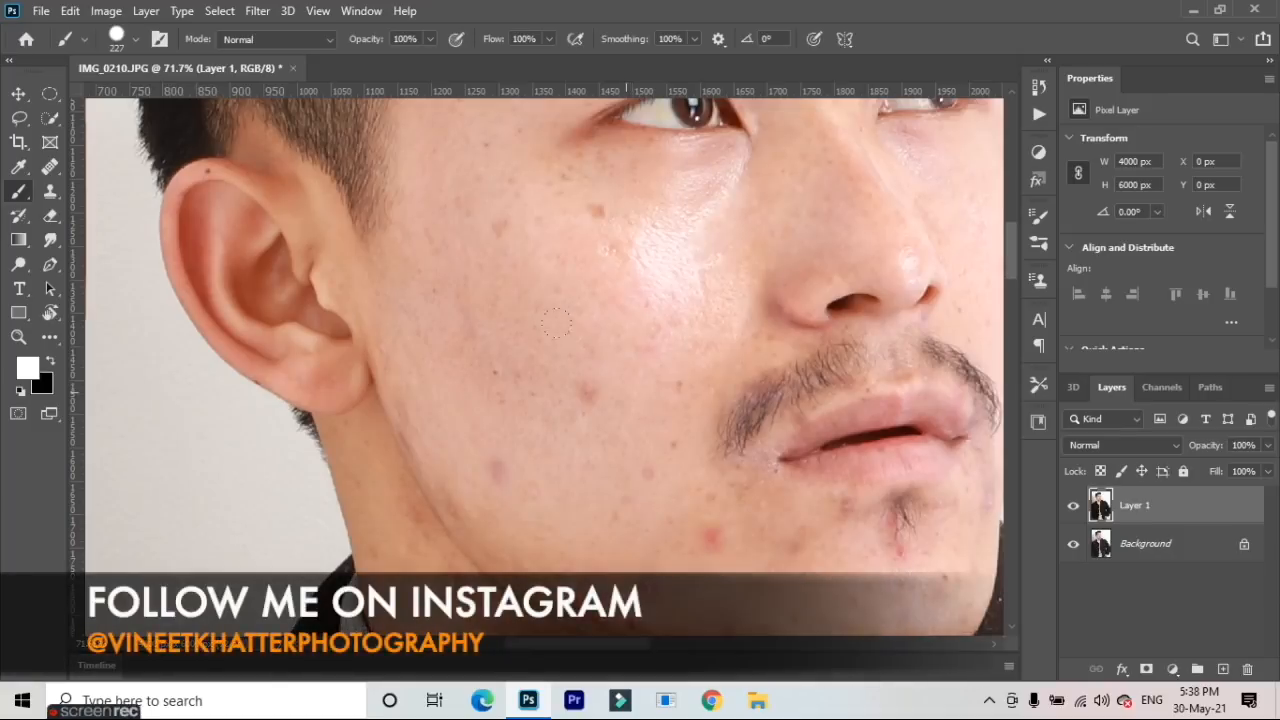
scroll(557, 322, "up", 2)
scroll(536, 307, "down", 3)
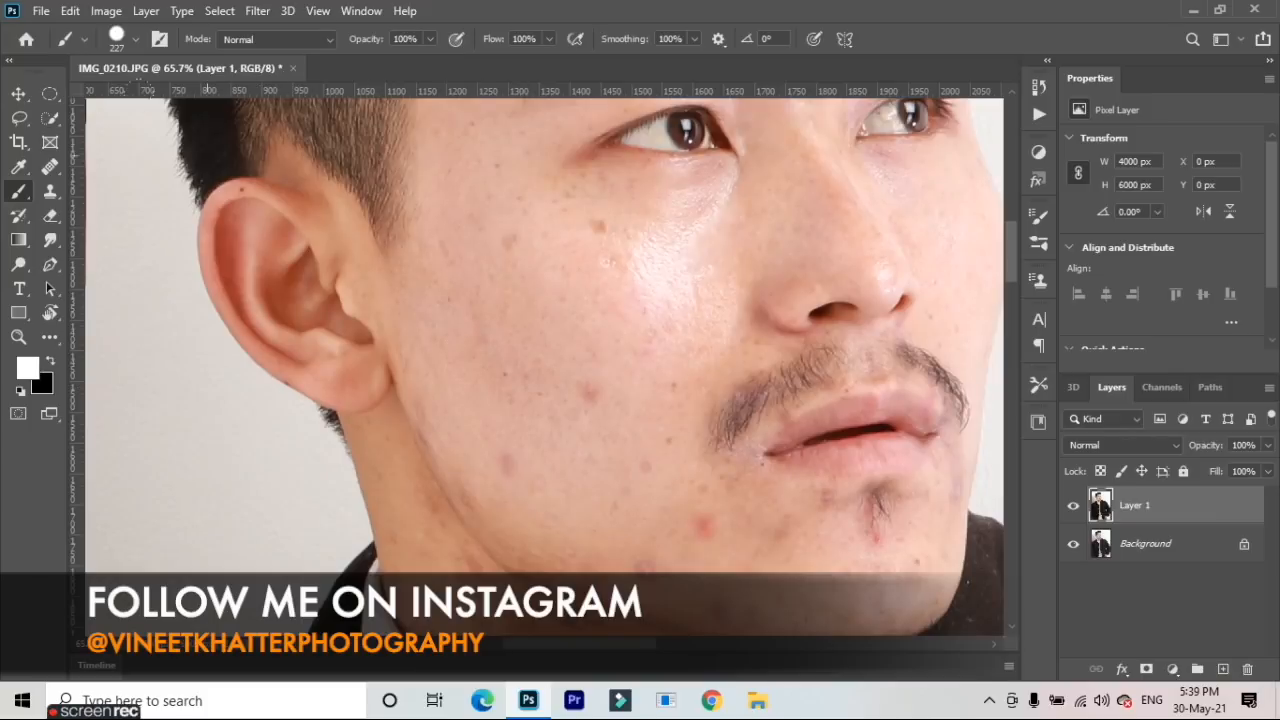
Switch to the Spot Healing Brush Tool
left_click(55, 170)
right_click(55, 170)
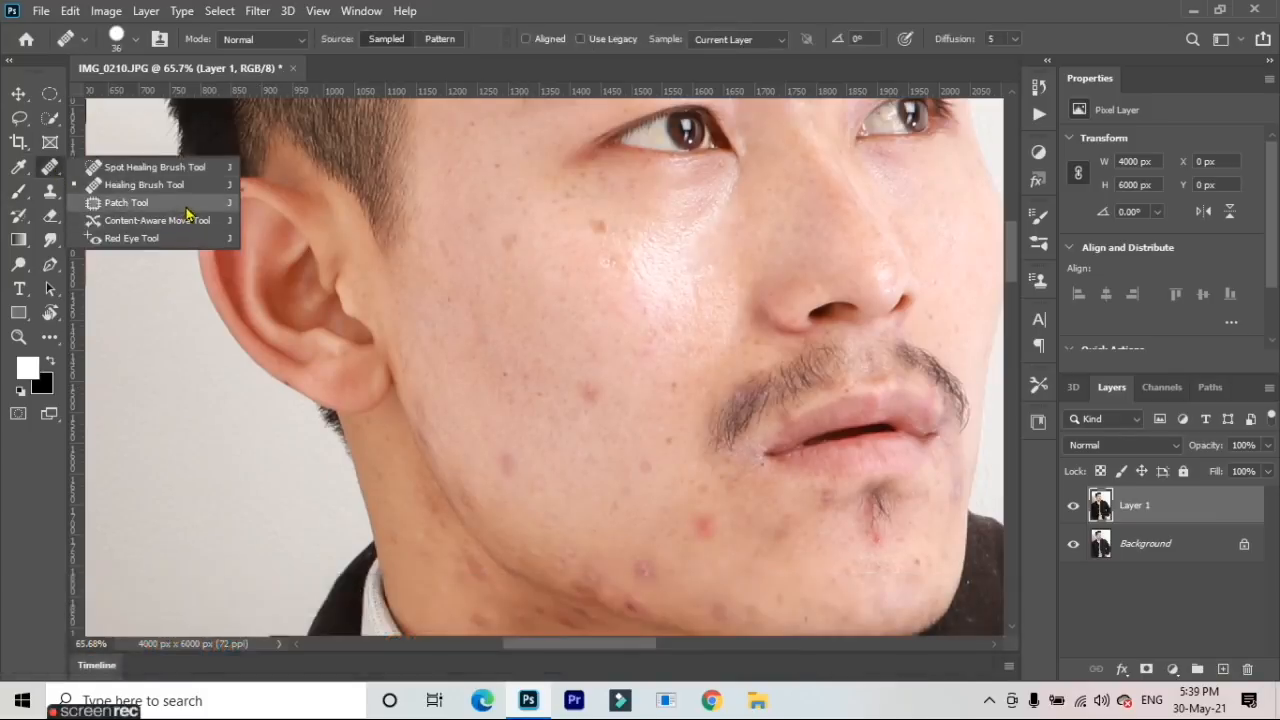
left_click(198, 168)
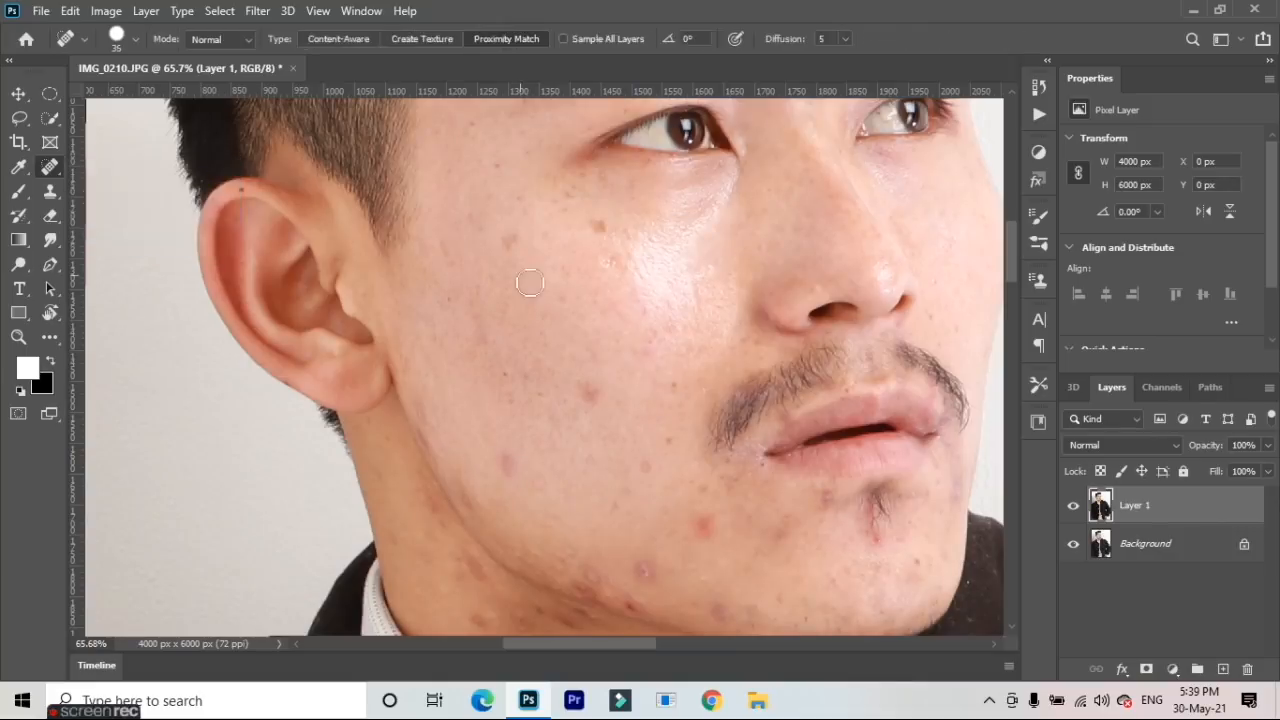
Add a Brightness/Contrast adjustment layer above Layer 1 and set its Brightness to -34
scroll(530, 285, "down", 3)
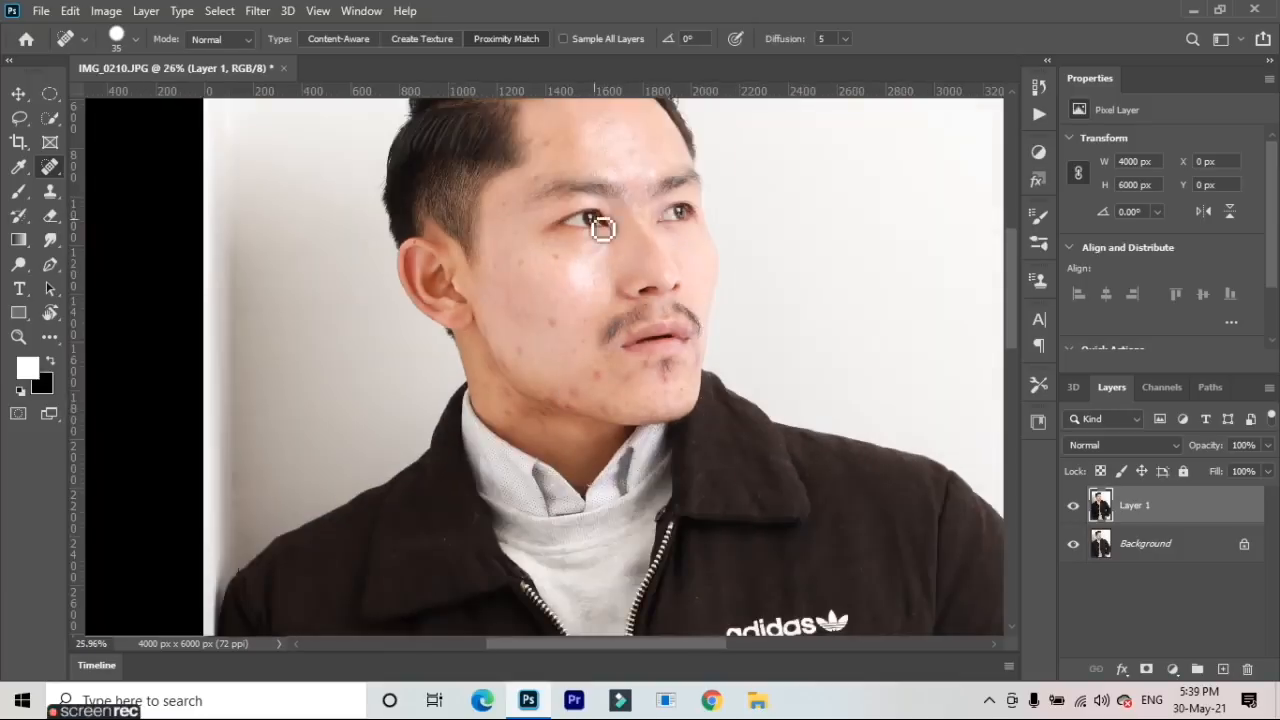
left_click(1173, 669)
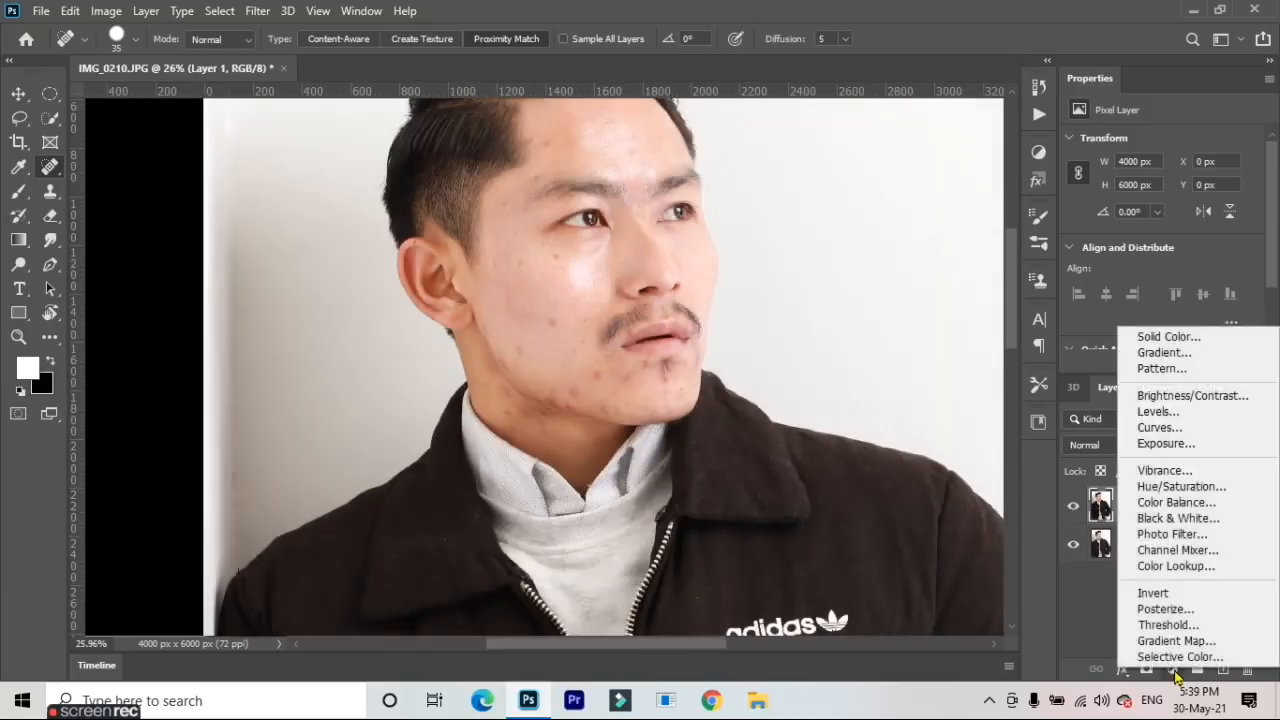
left_click(1165, 396)
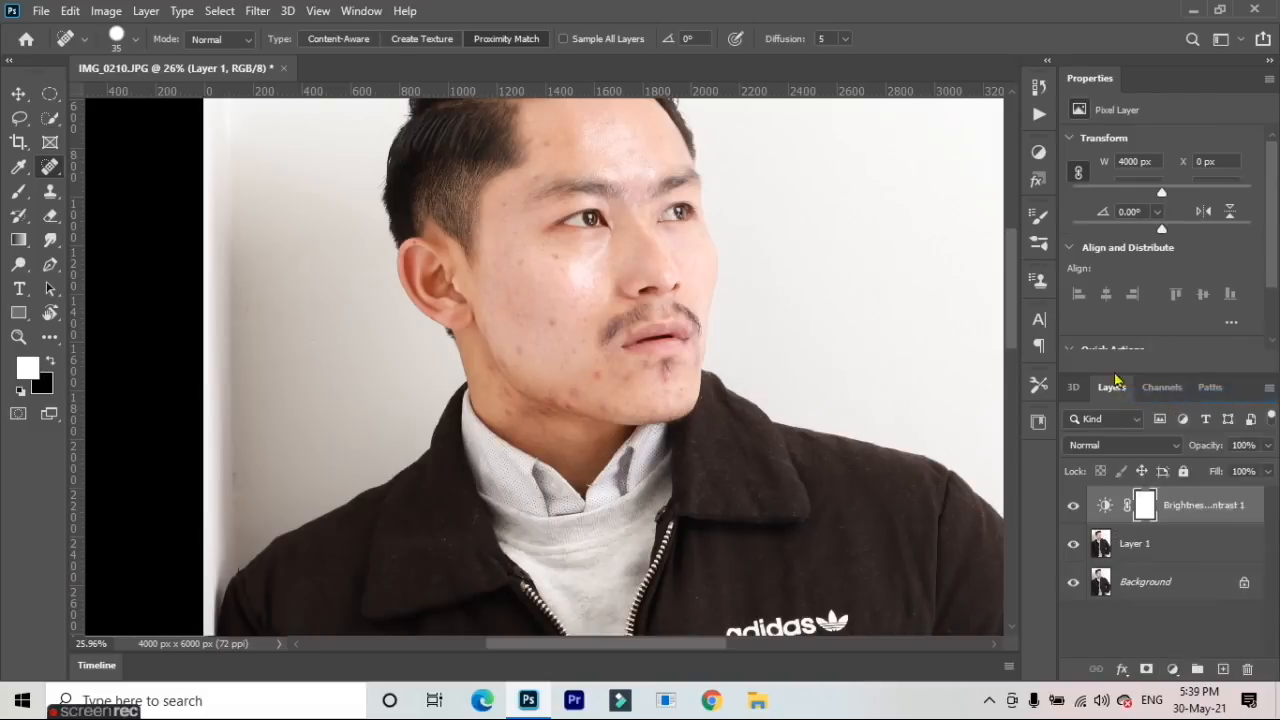
left_click_drag(1161, 192, 1142, 196)
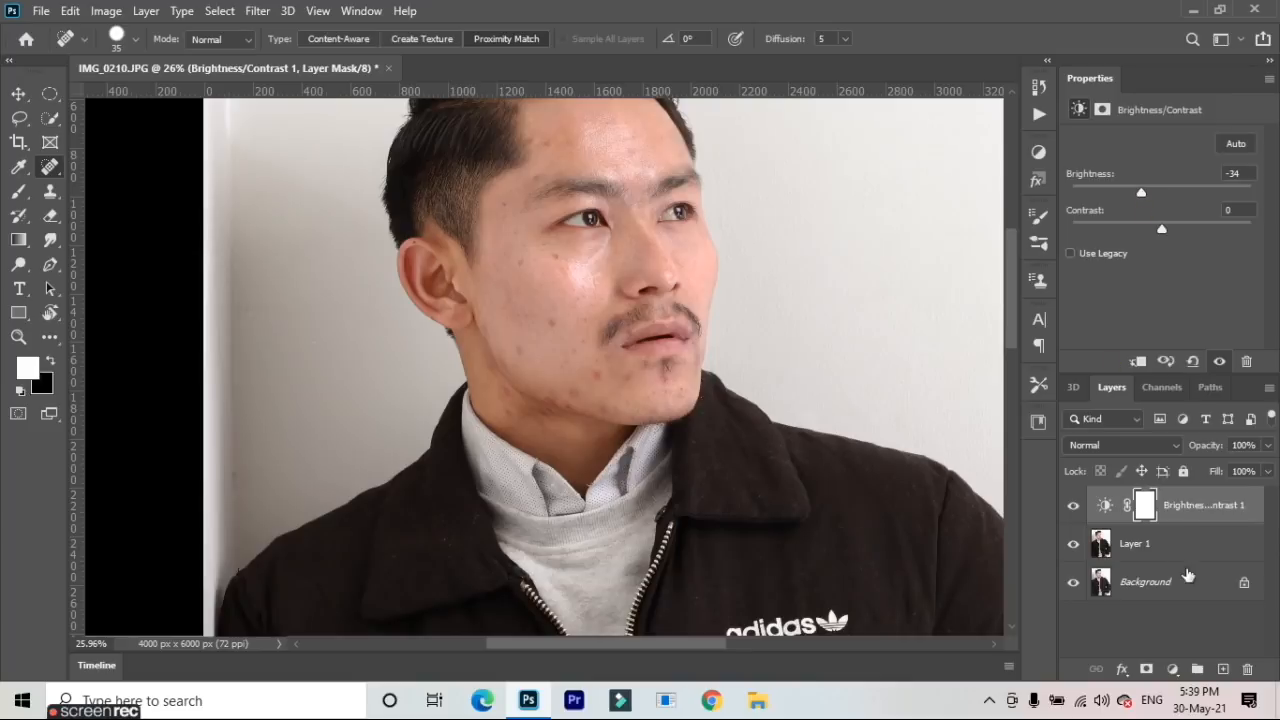
On Layer 1, enlarge the healing brush to 59 px and heal the dark spots across the middle of the cheek
left_click(1160, 532)
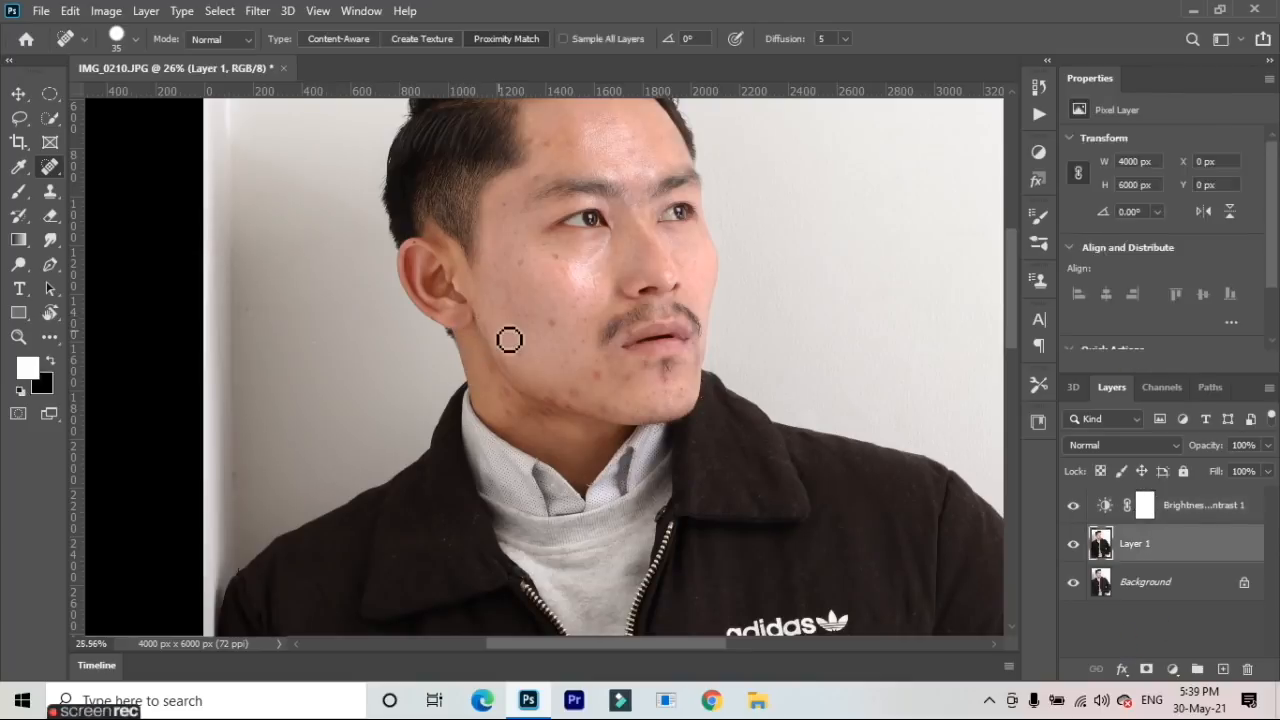
scroll(508, 338, "up", 2)
scroll(592, 341, "up", 1)
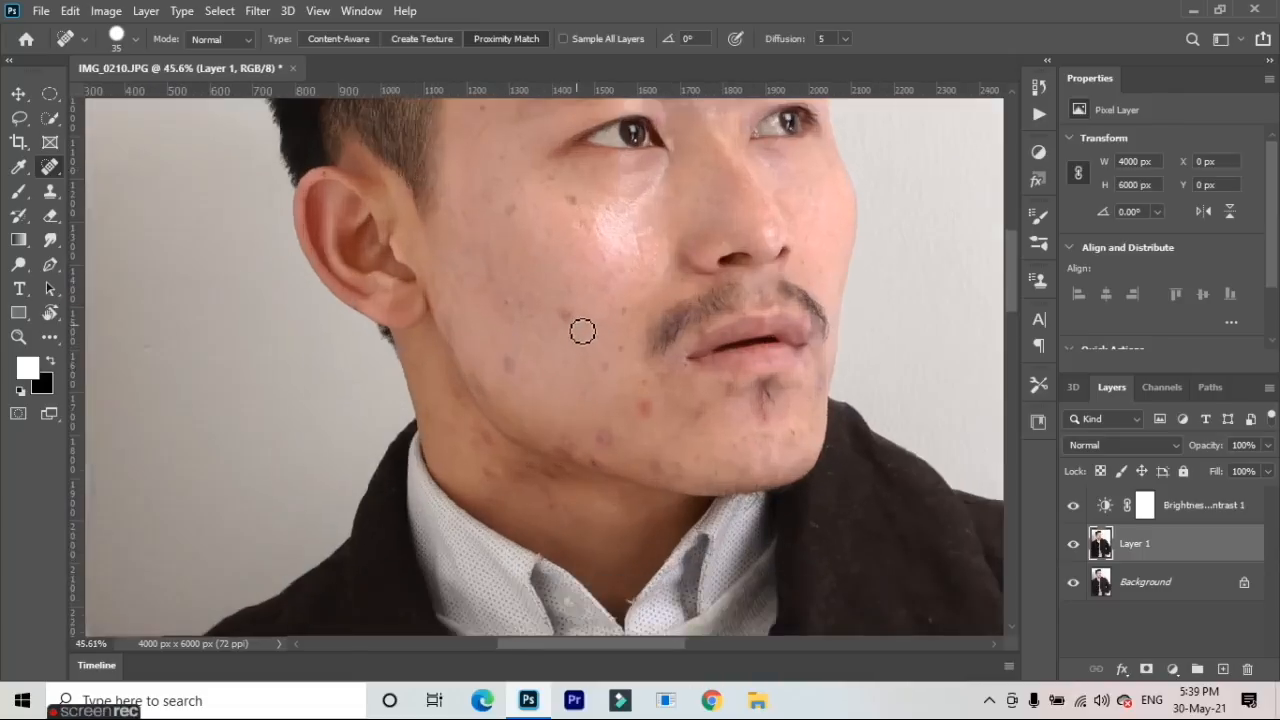
scroll(583, 331, "up", 2)
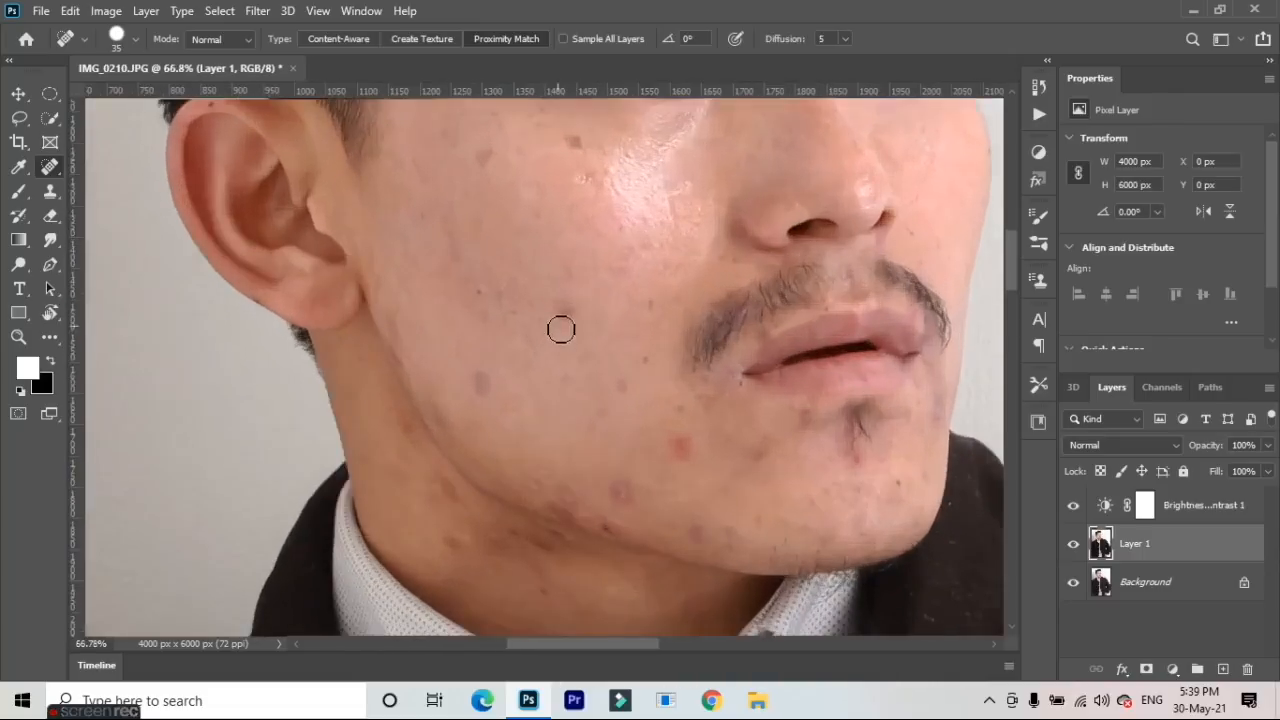
right_click(562, 330, "alt")
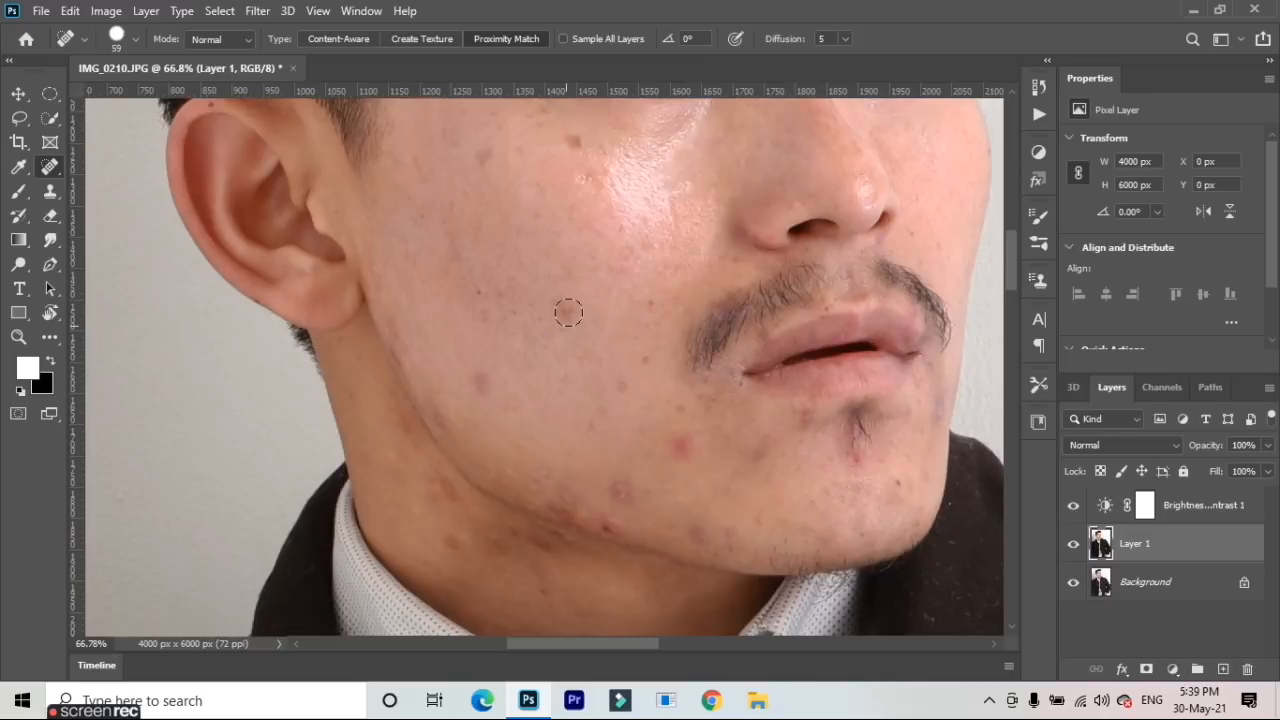
left_click(567, 306)
left_click(566, 308)
left_click(480, 380)
left_click(500, 290)
left_click(477, 295)
left_click(460, 268)
left_click(454, 251)
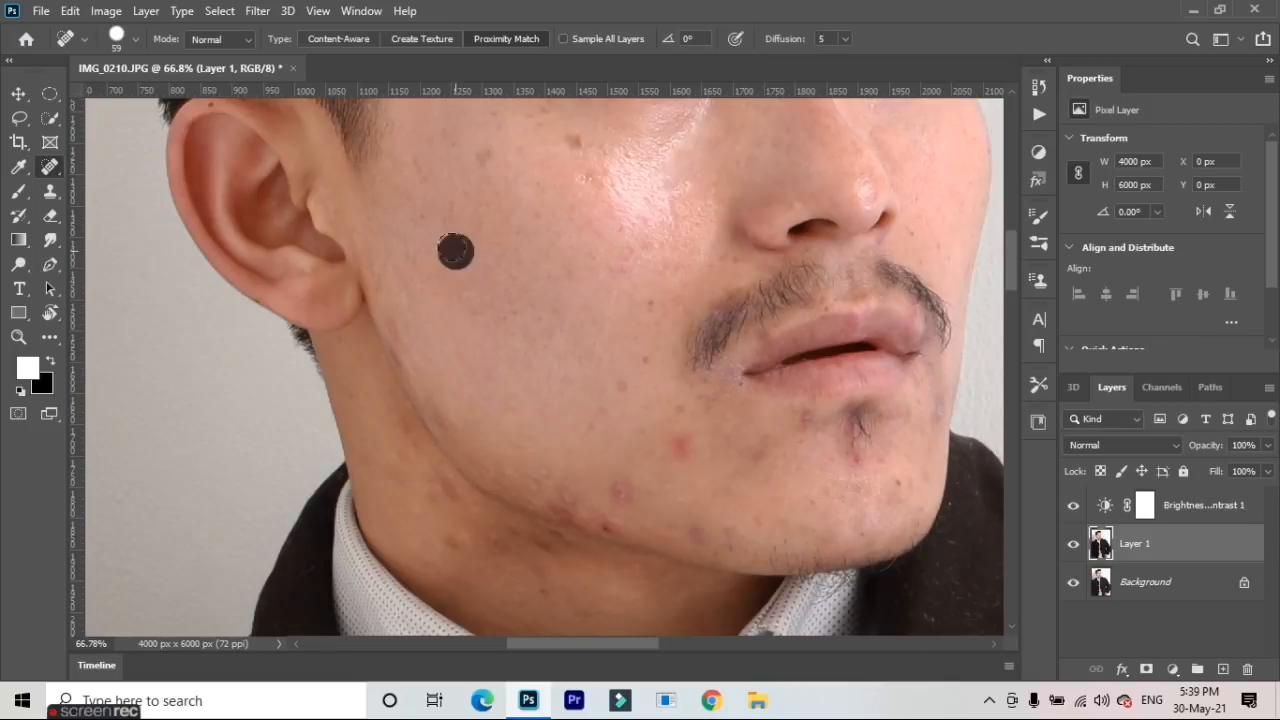
Heal the spots on the upper cheek, between the cheek and moustache, and down toward the jaw
left_click(577, 145)
left_click(577, 183)
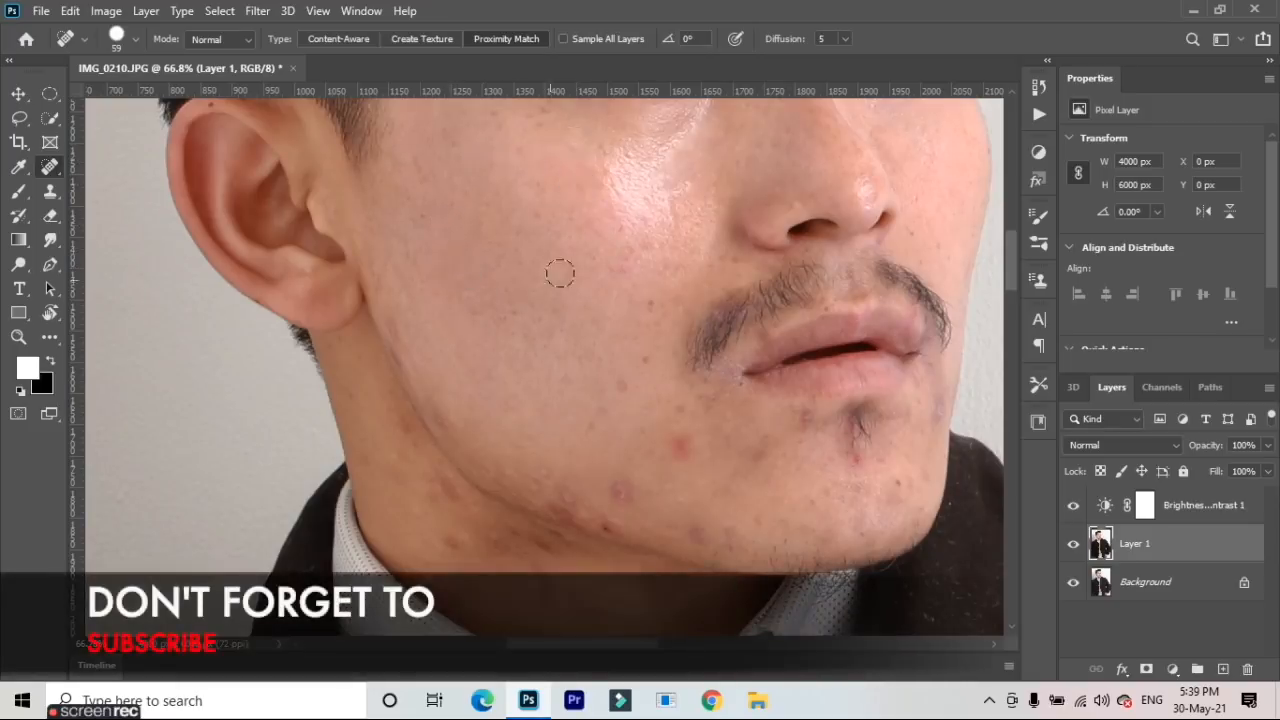
left_click(642, 300)
left_click(637, 272)
left_click(625, 373)
left_click(638, 363)
left_click(675, 418)
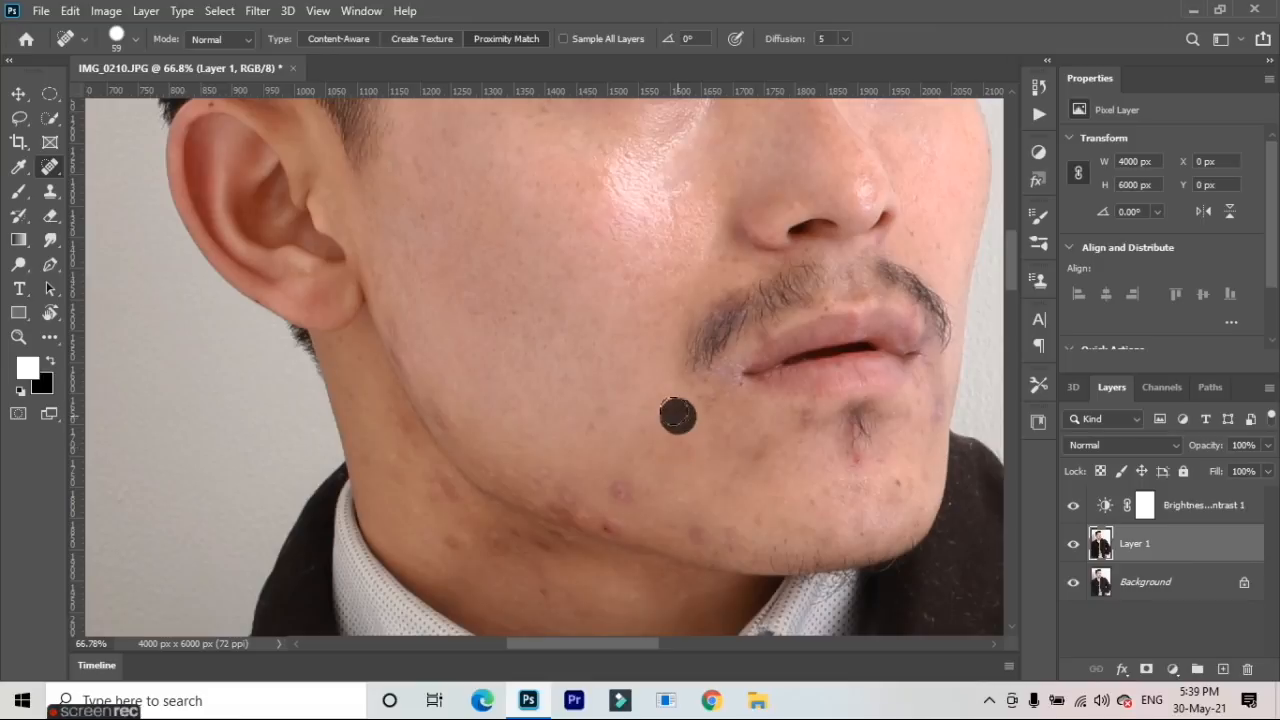
left_click(606, 490)
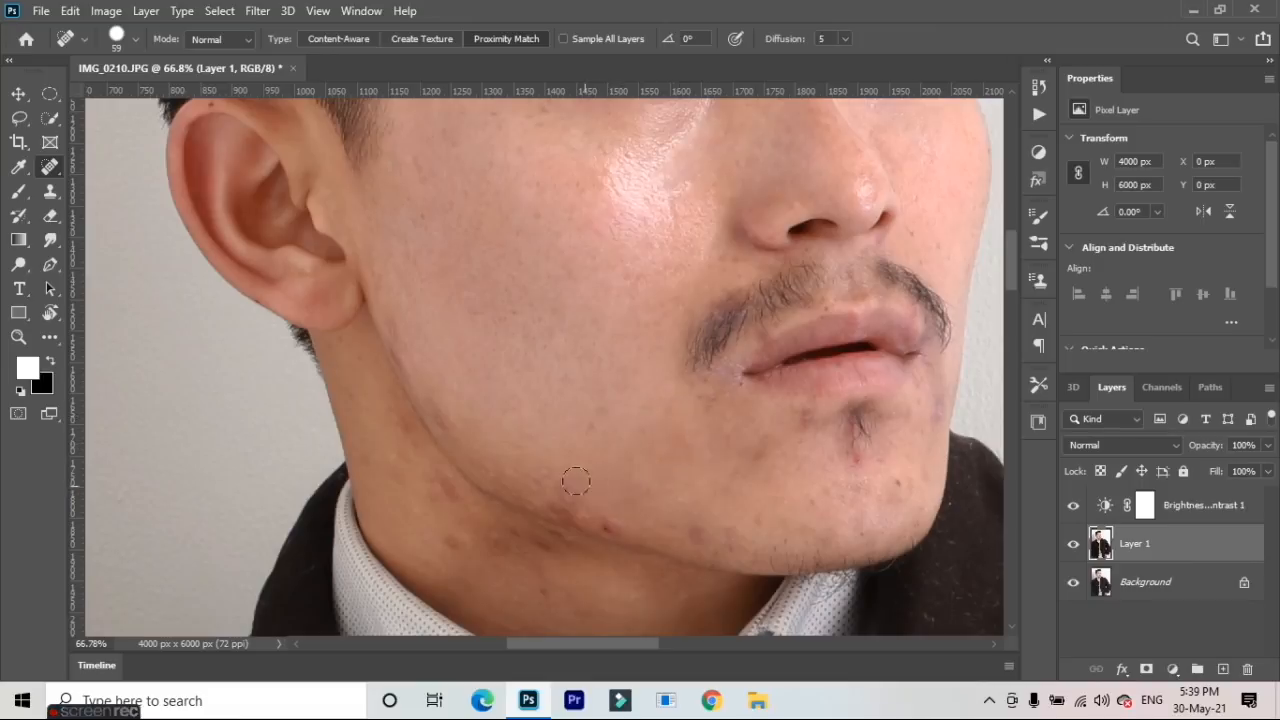
Heal the discoloured spots below the corner of the mouth and beside the chin
left_click(759, 451)
left_click(799, 419)
left_click(694, 404)
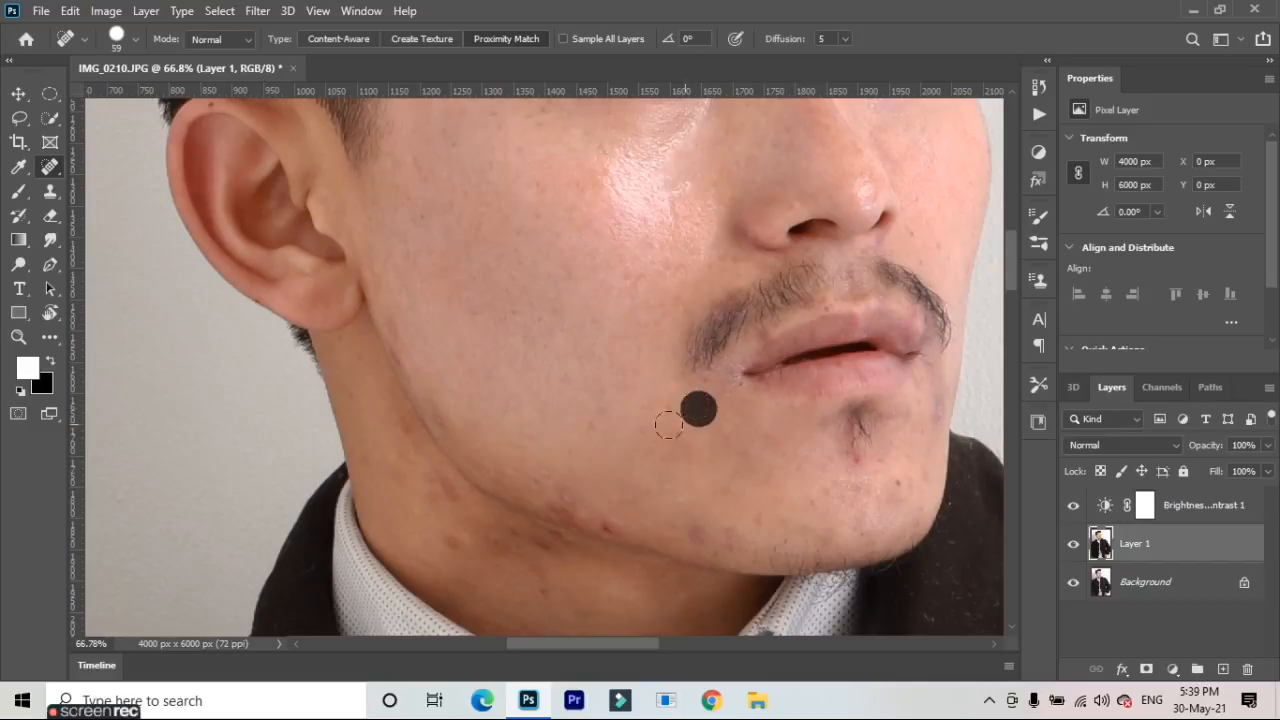
Even out the skin marks along the edge of the cheek in front of the earlobe
left_click(390, 264)
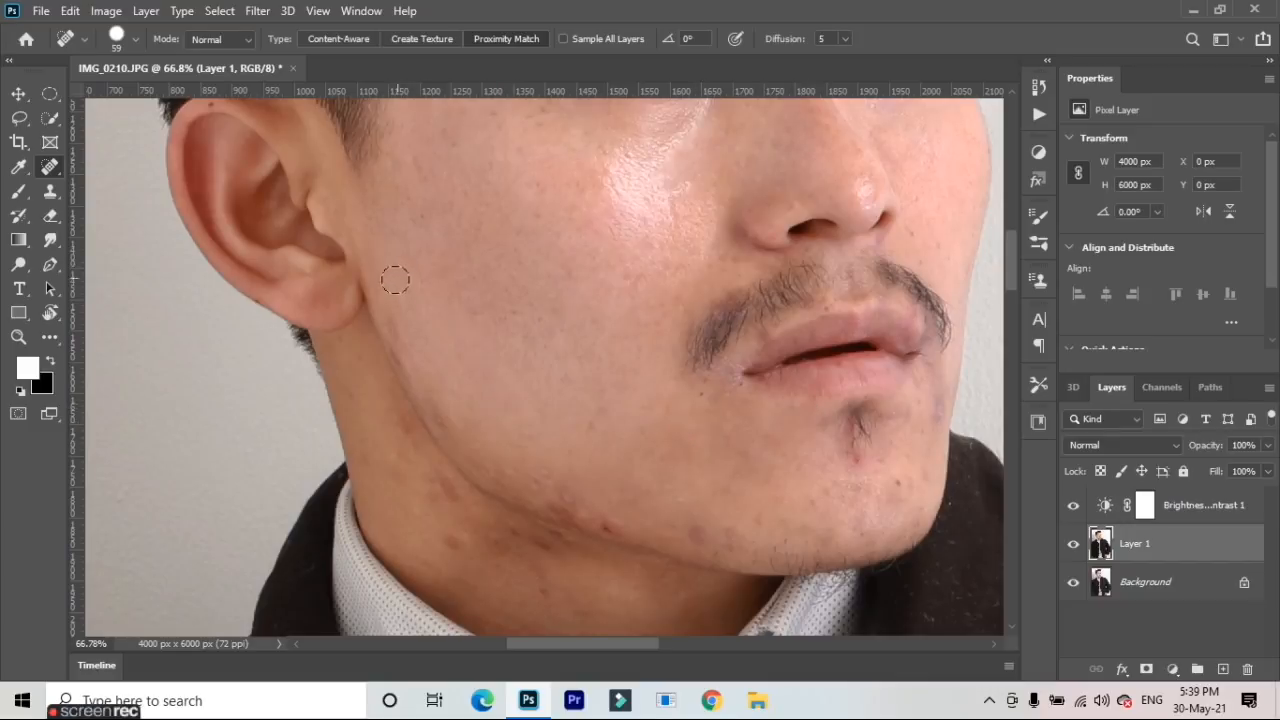
left_click(411, 308)
left_click(410, 287)
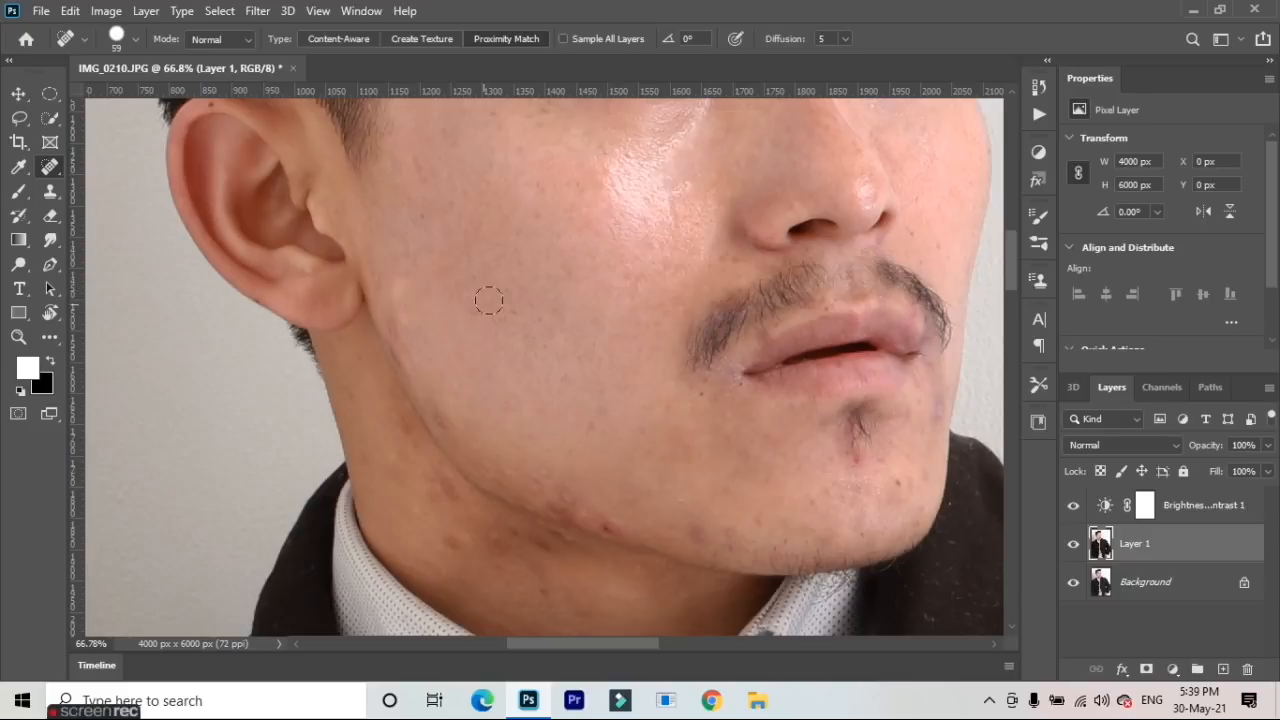
left_click(406, 281)
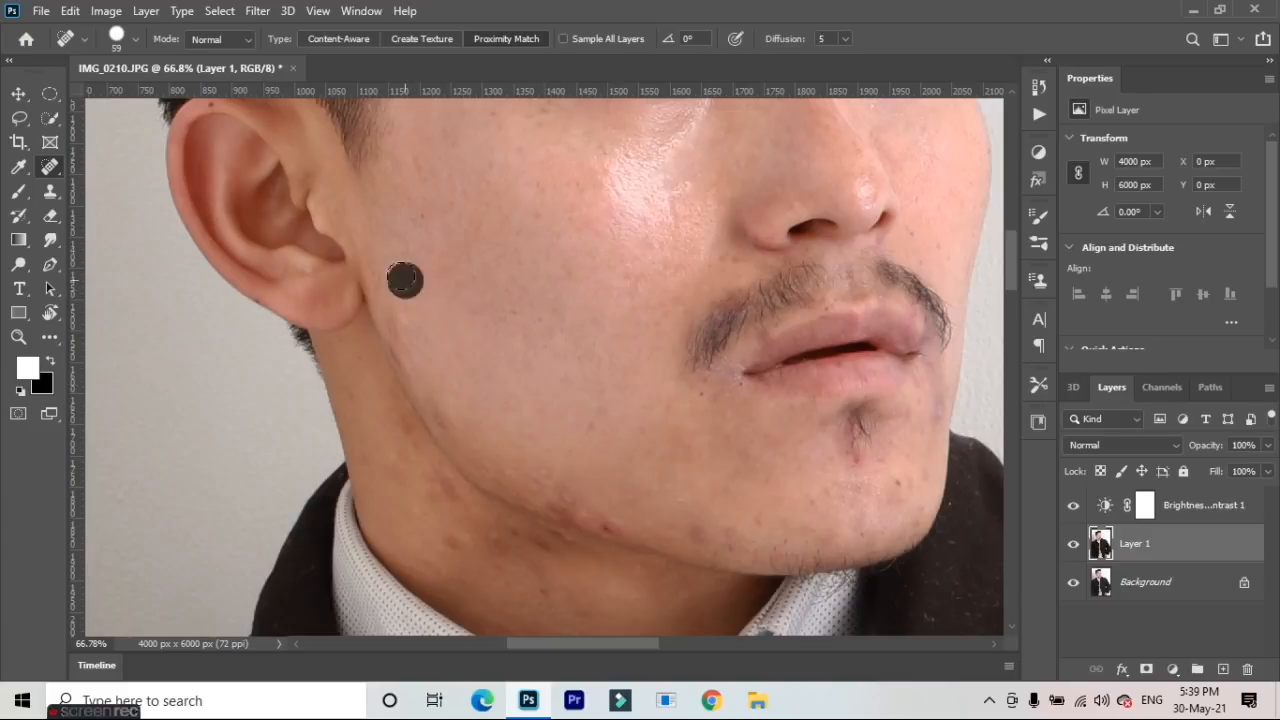
left_click(406, 314)
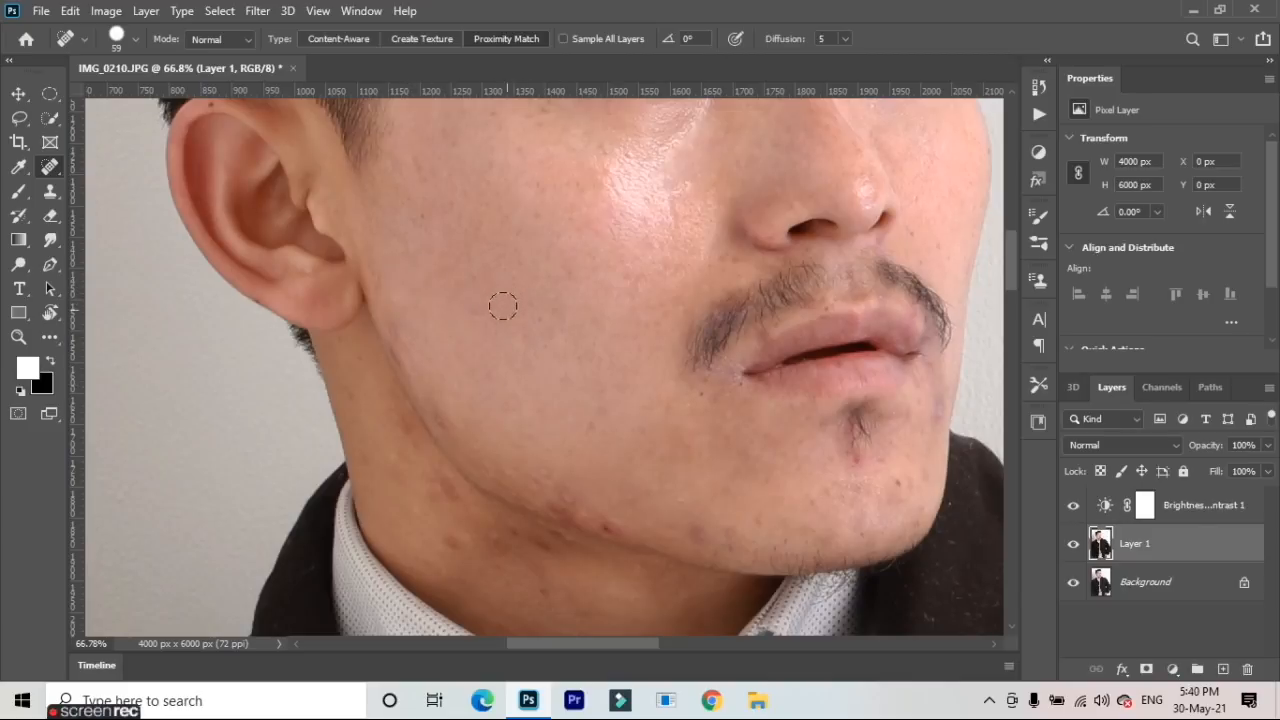
Heal the blemishes on the side of the neck between the jawline and the shirt collar
scroll(503, 306, "down", 4)
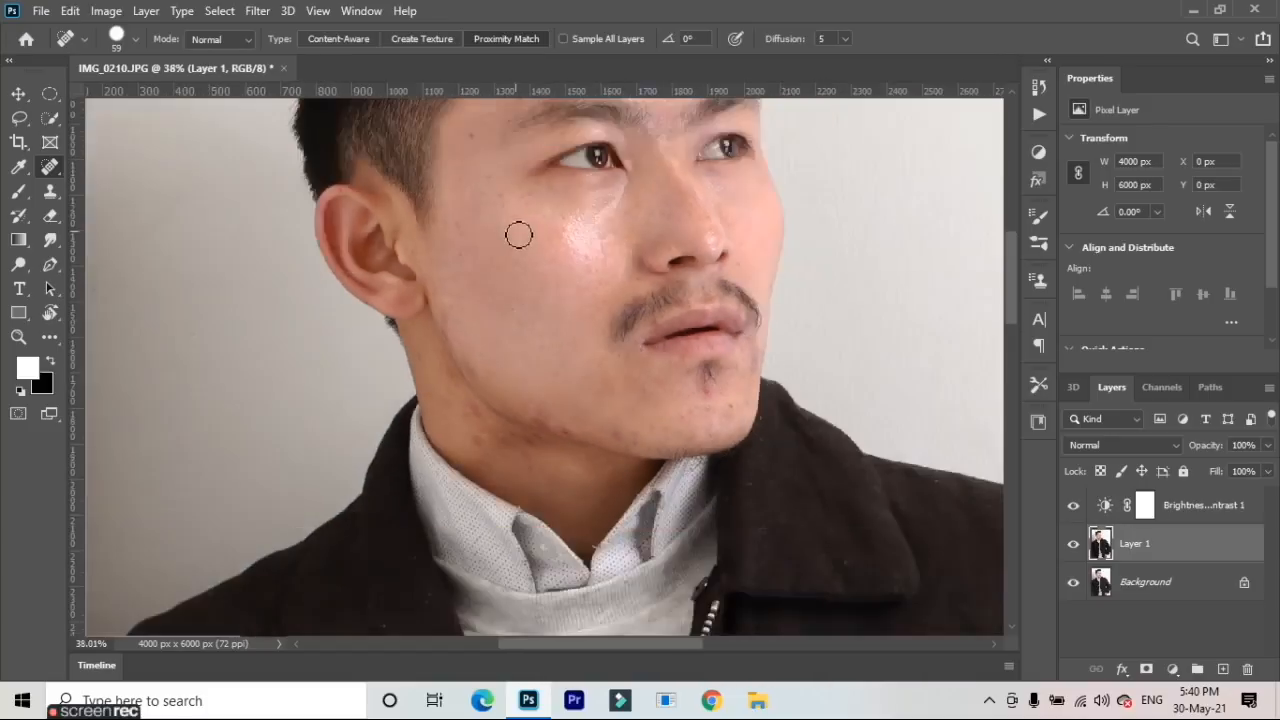
scroll(519, 235, "down", 2)
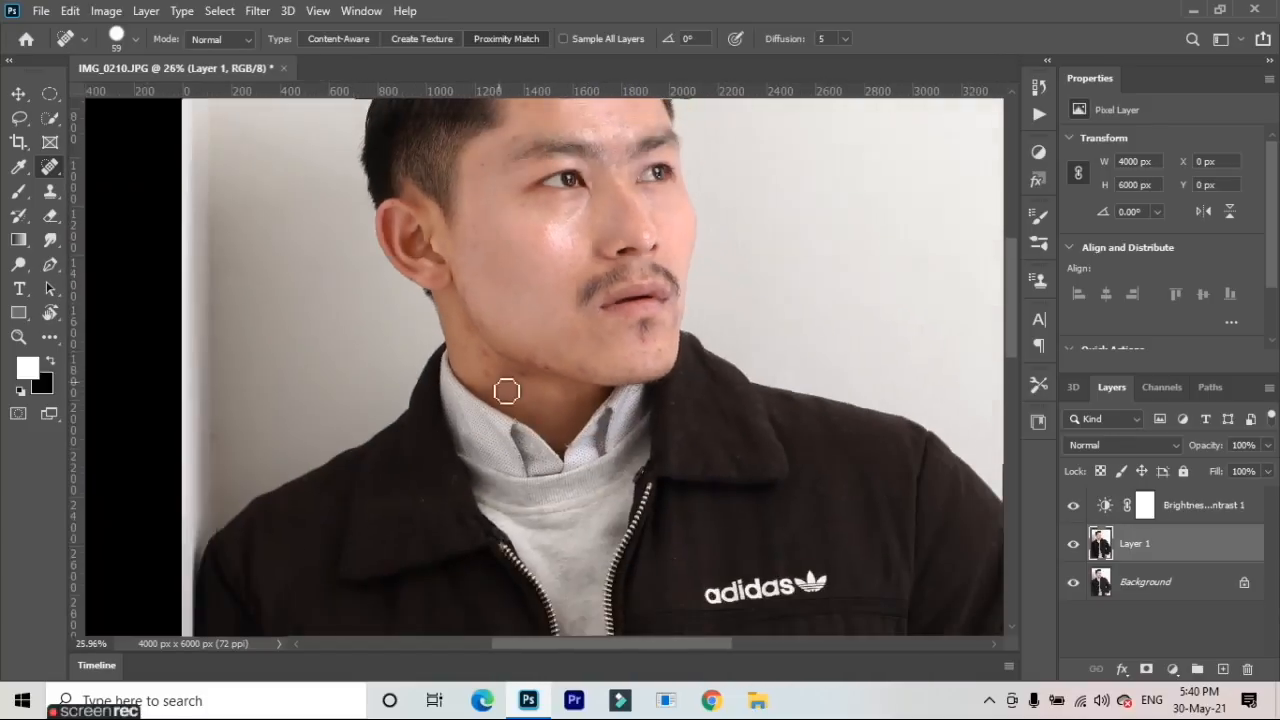
scroll(506, 391, "up", 3)
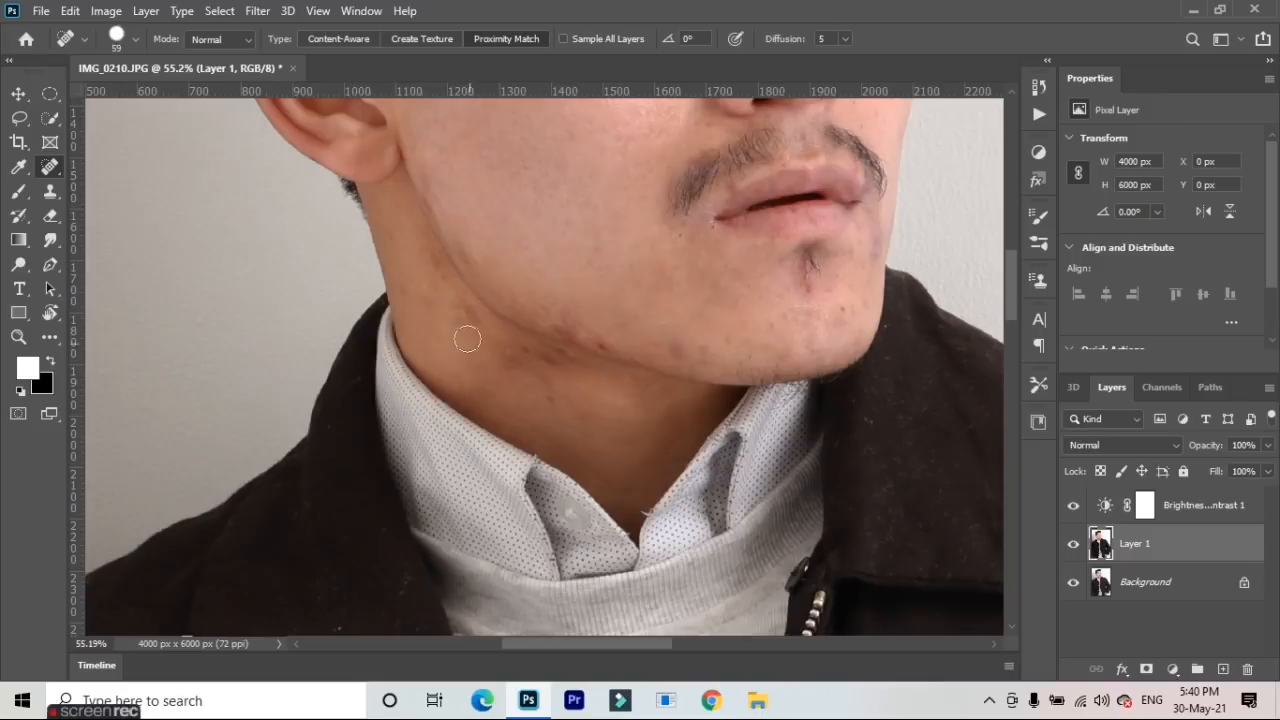
mouse_move(466, 316)
left_mouse_down()
mouse_move(471, 332)
mouse_move(412, 284)
left_mouse_up()
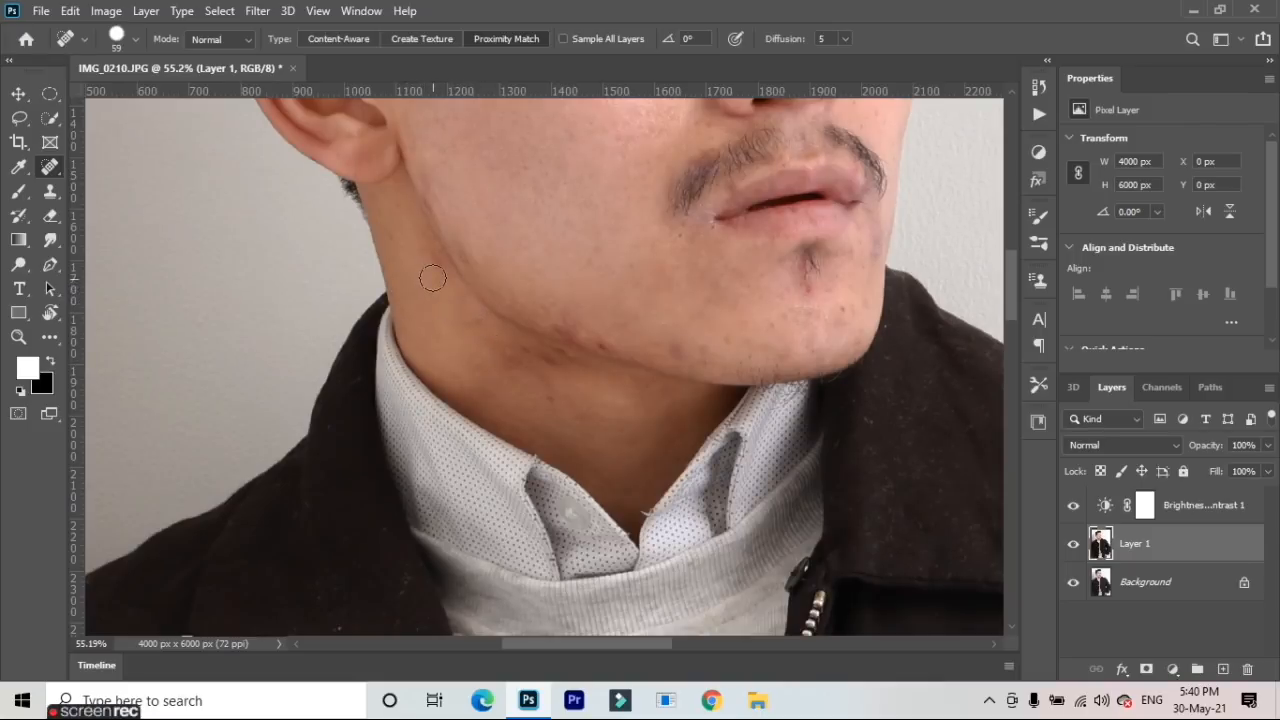
Heal the remaining small marks on the lower cheek and the side of the chin
scroll(674, 303, "up", 1)
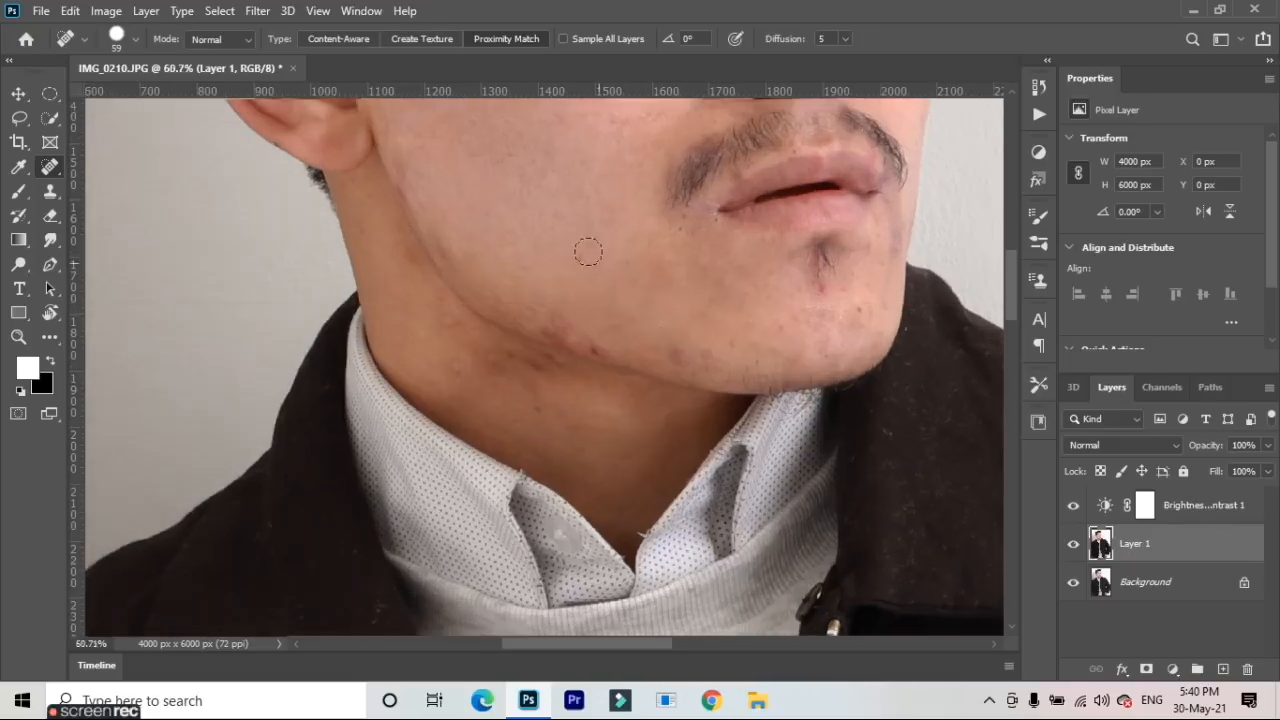
left_click(580, 247)
left_click(655, 272)
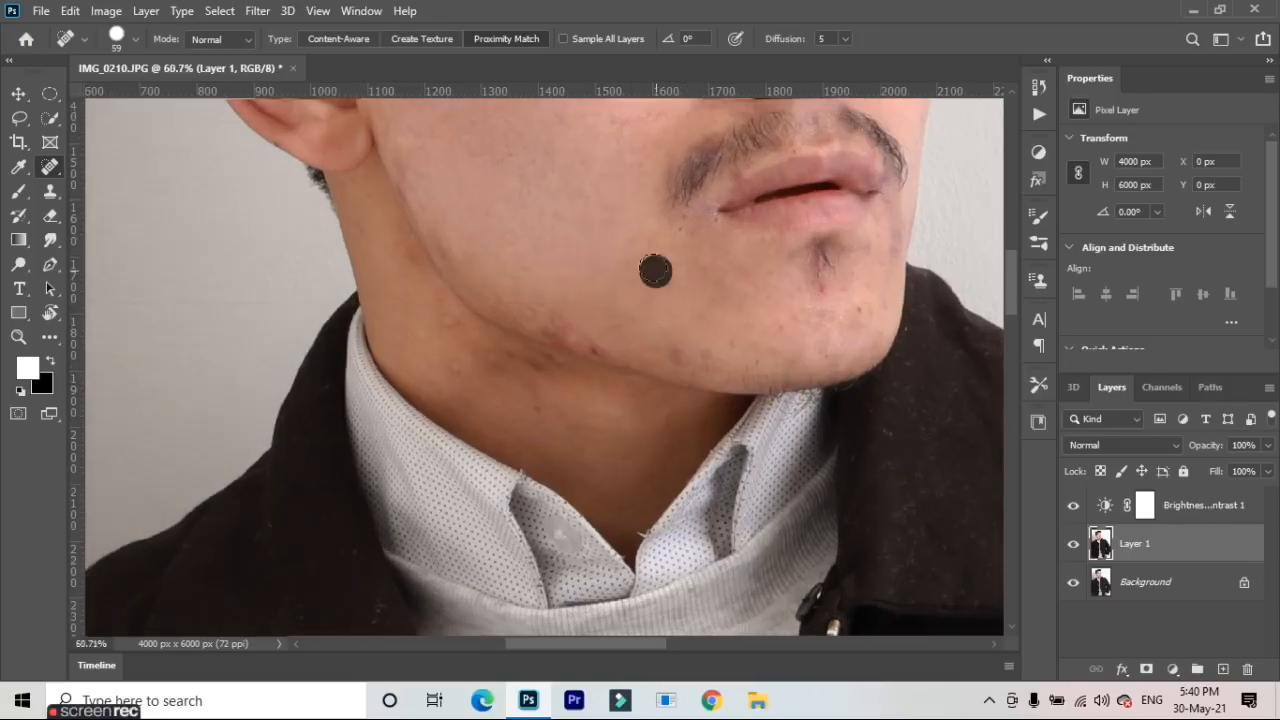
left_click(670, 287)
left_click(781, 336)
left_click(786, 326)
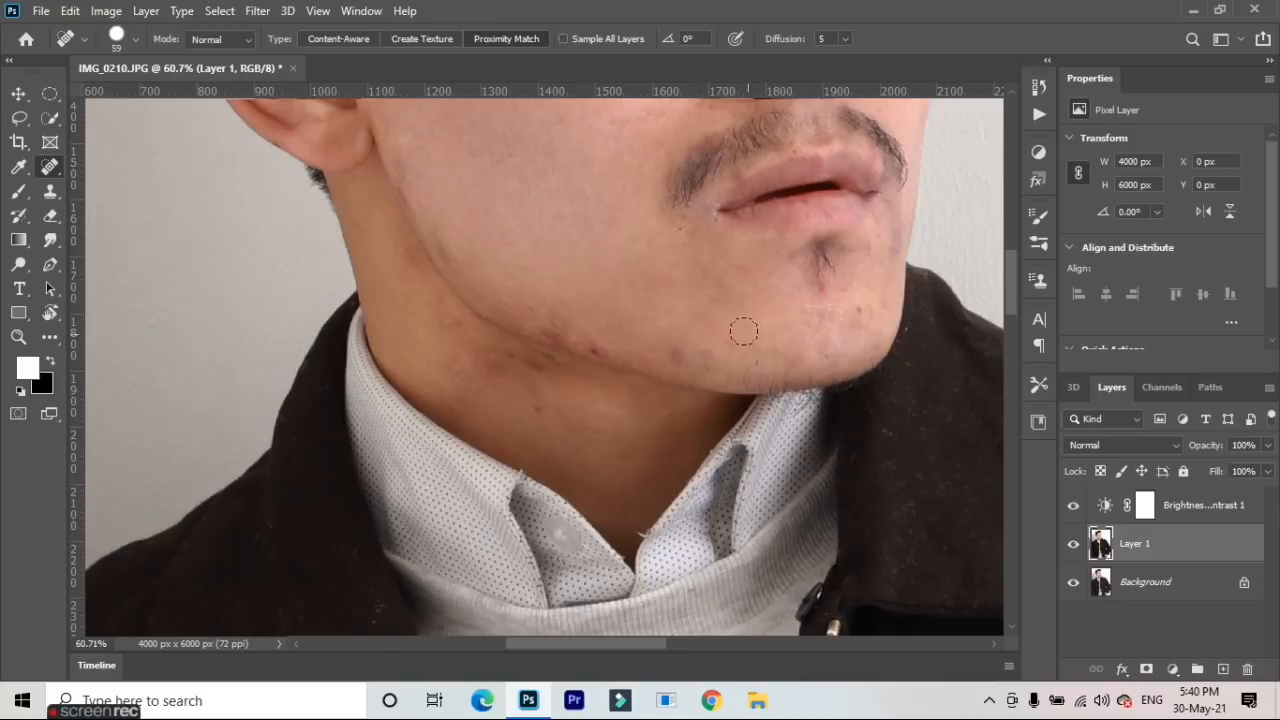
Clear the small spots on the skin between the mouth corner and the lower edge of the chin
scroll(714, 333, "up", 3)
left_click(735, 345)
left_click(764, 329)
left_click(709, 303)
left_click(723, 274)
left_click(734, 254)
left_click(746, 291)
left_click(770, 255)
left_click(776, 249)
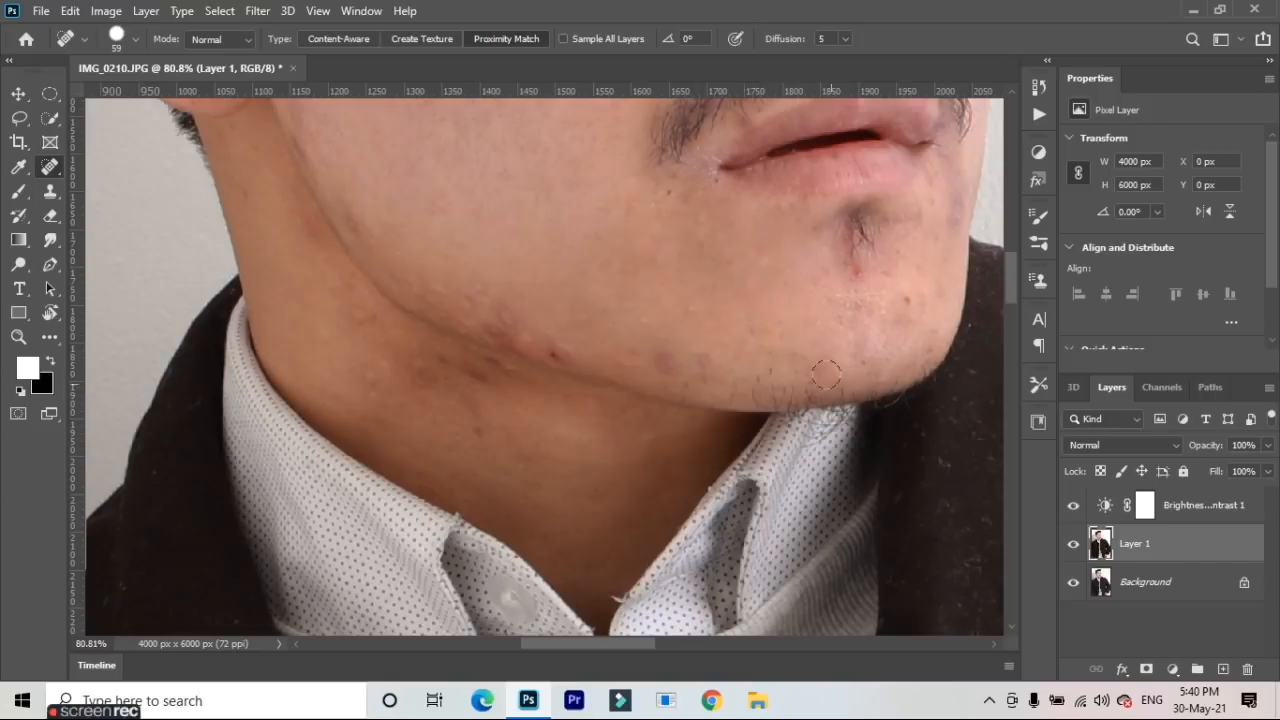
Heal the dark spot and rough skin on the front of the chin, below the tuft of beard
left_click(851, 323)
left_click(856, 310)
left_click(898, 300)
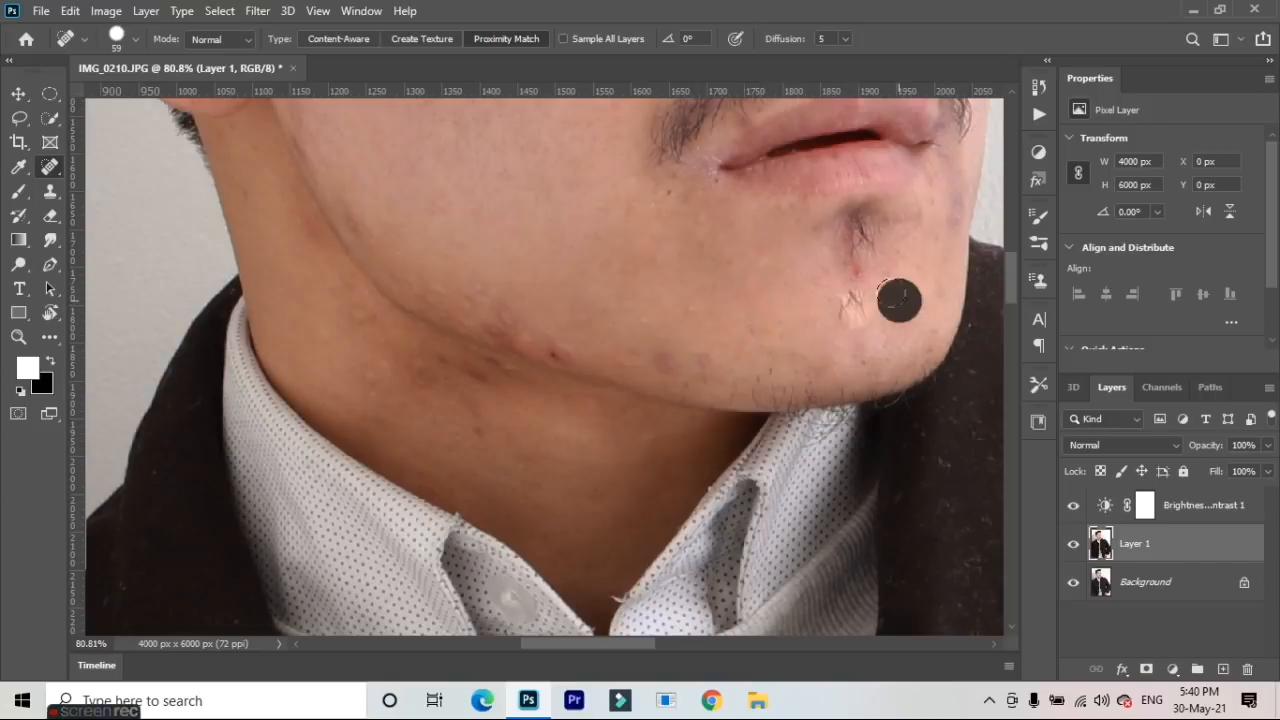
left_click(848, 305)
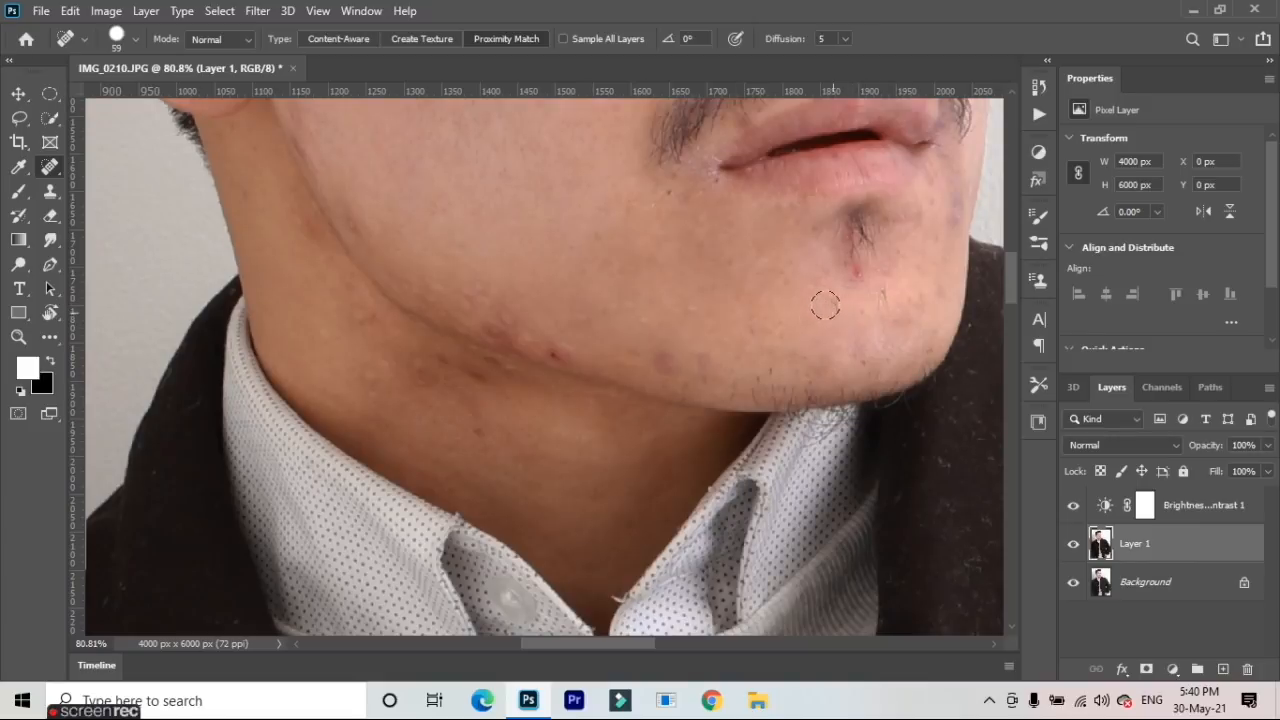
left_click(830, 309)
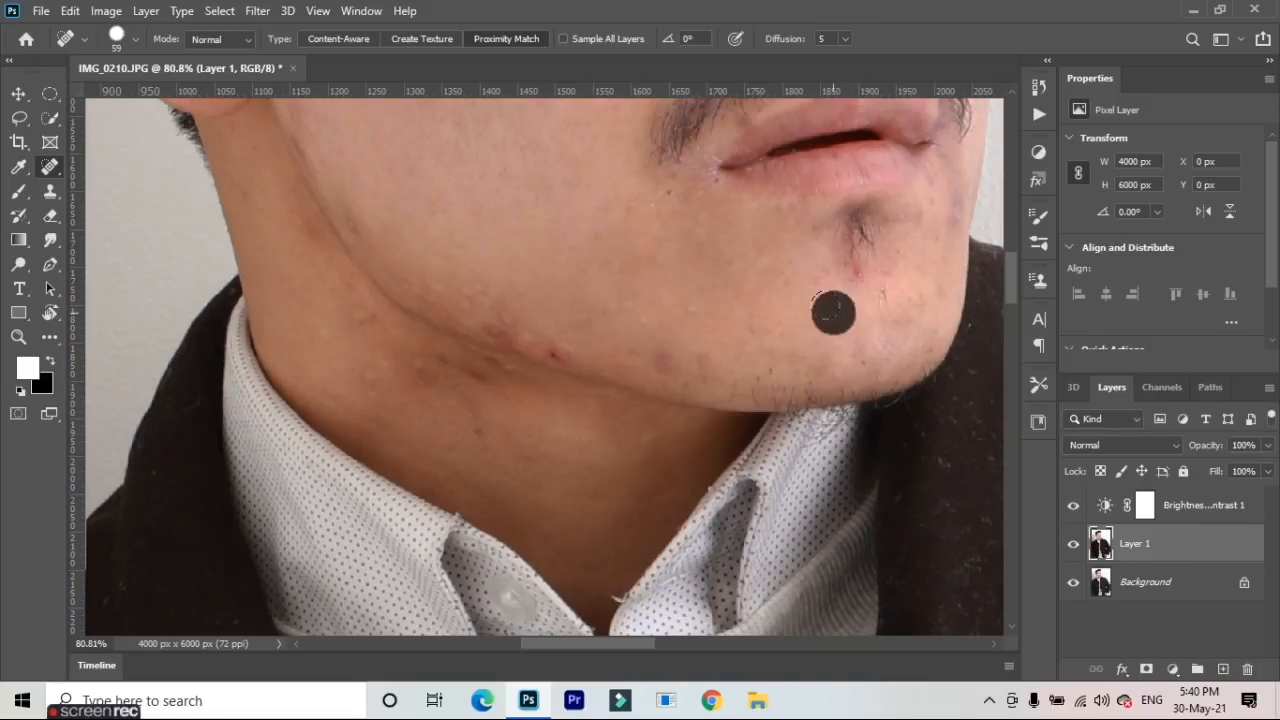
left_click(887, 300)
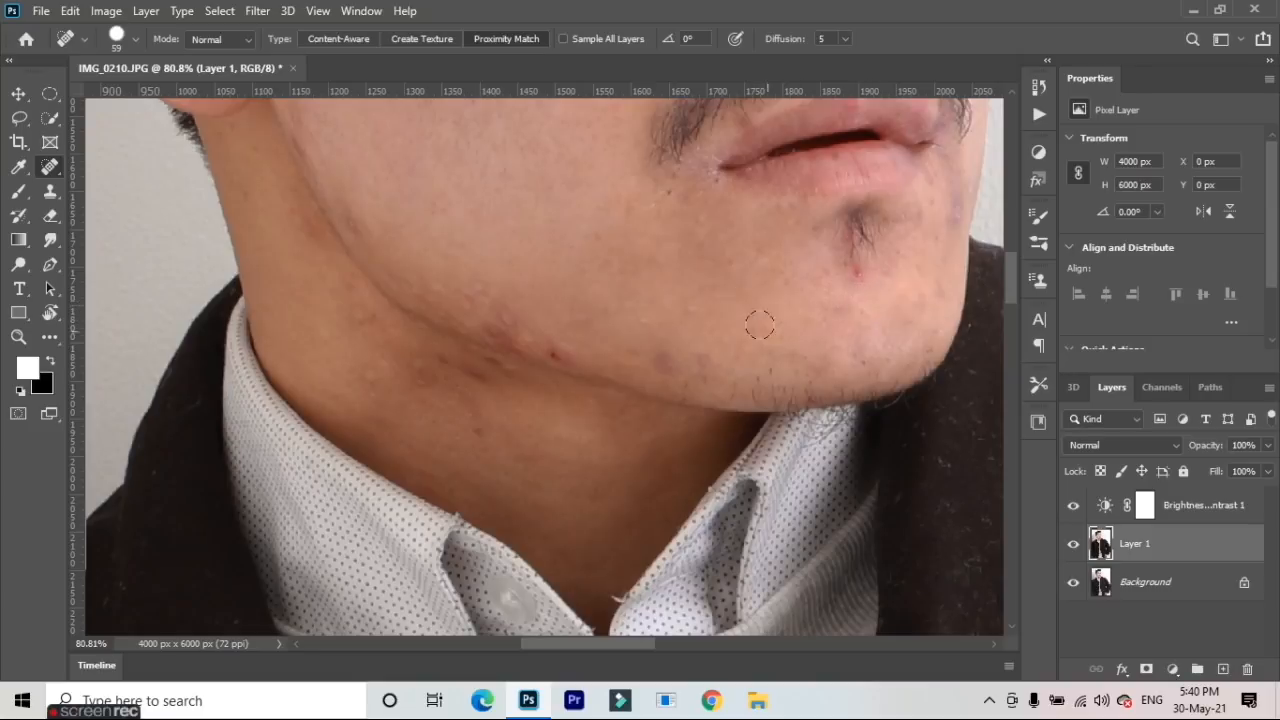
Heal the blemishes on the forehead near the temple hairline and above the inner eyebrows
scroll(759, 325, "down", 5)
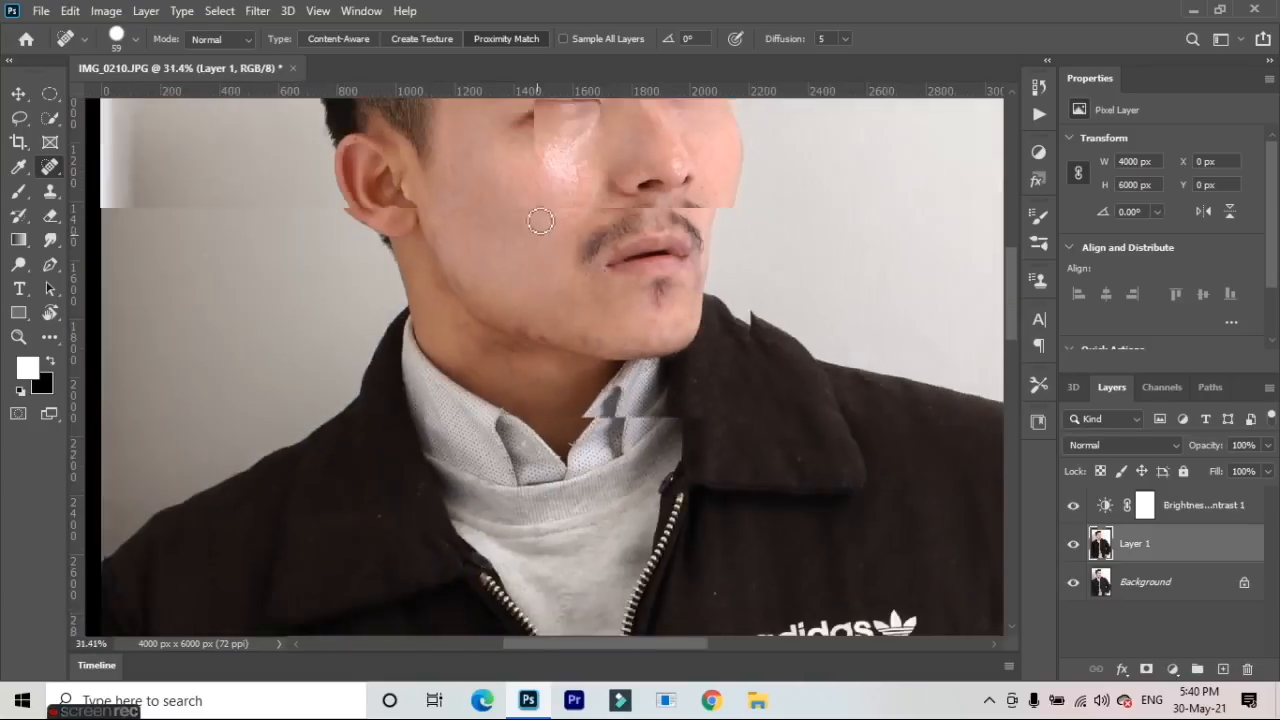
scroll(540, 221, "down", 4)
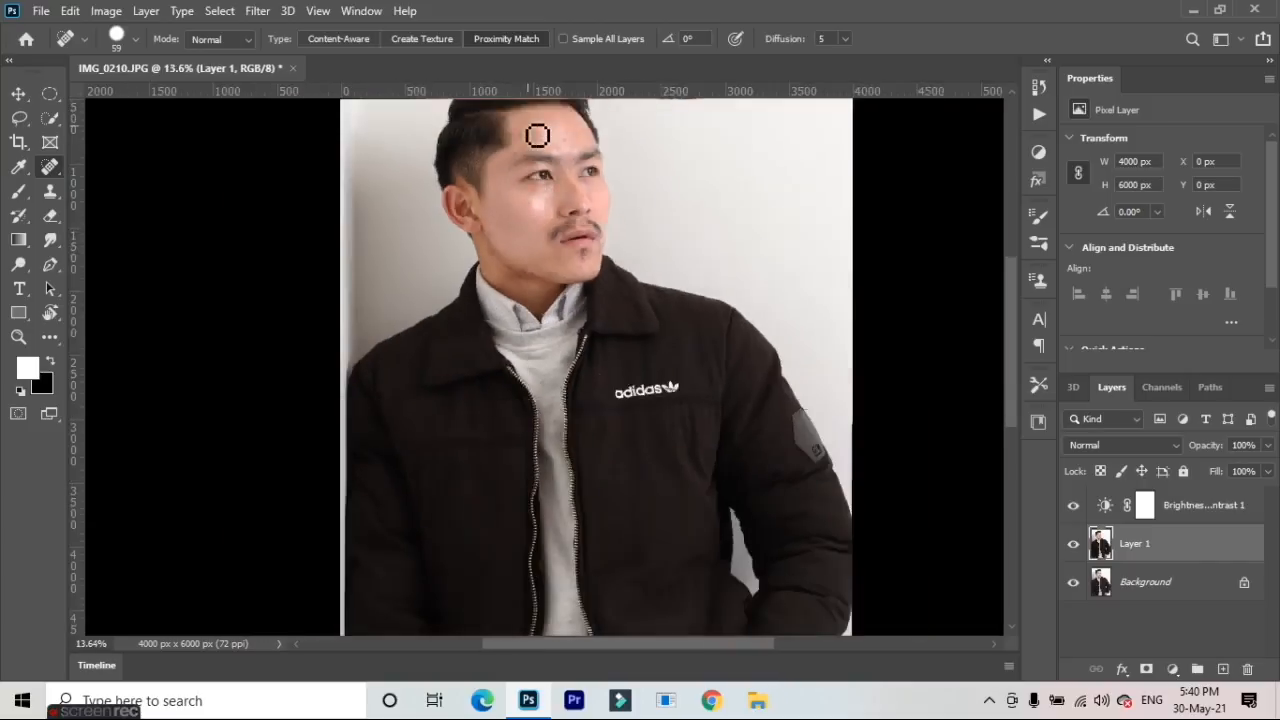
scroll(537, 135, "up", 6)
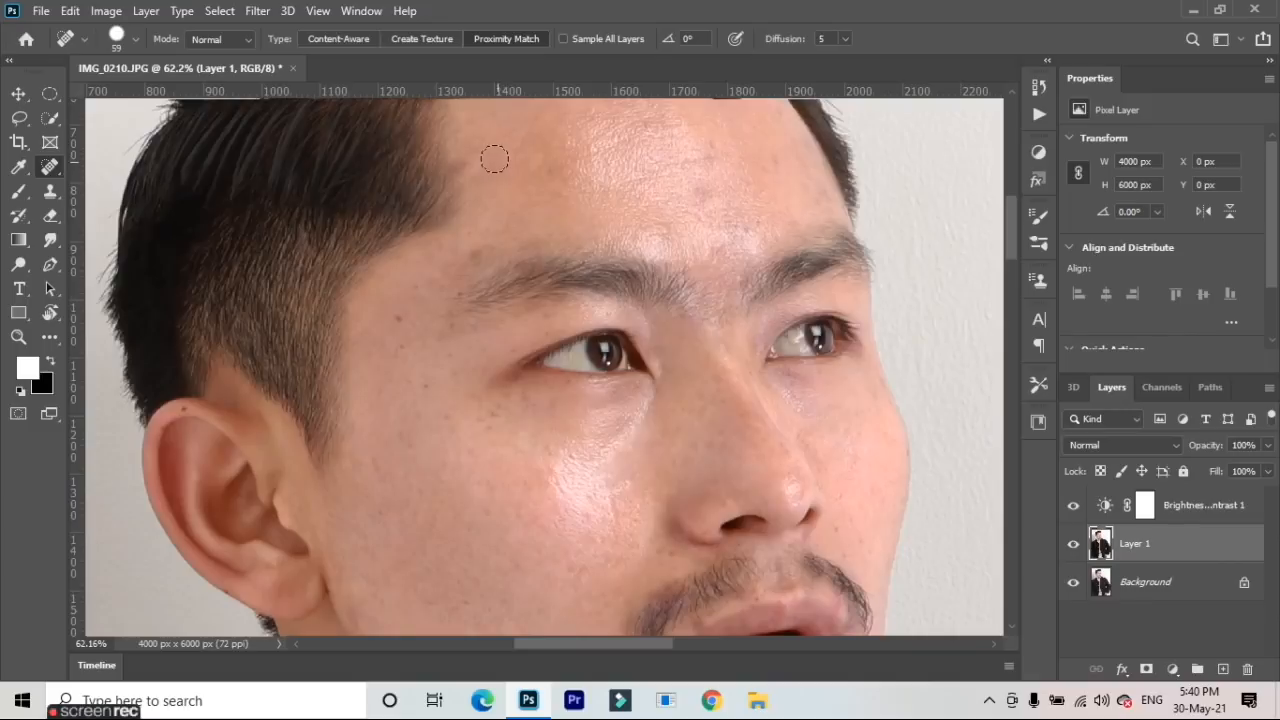
left_click(480, 137)
left_click(546, 178)
left_click(706, 189)
left_click(703, 163)
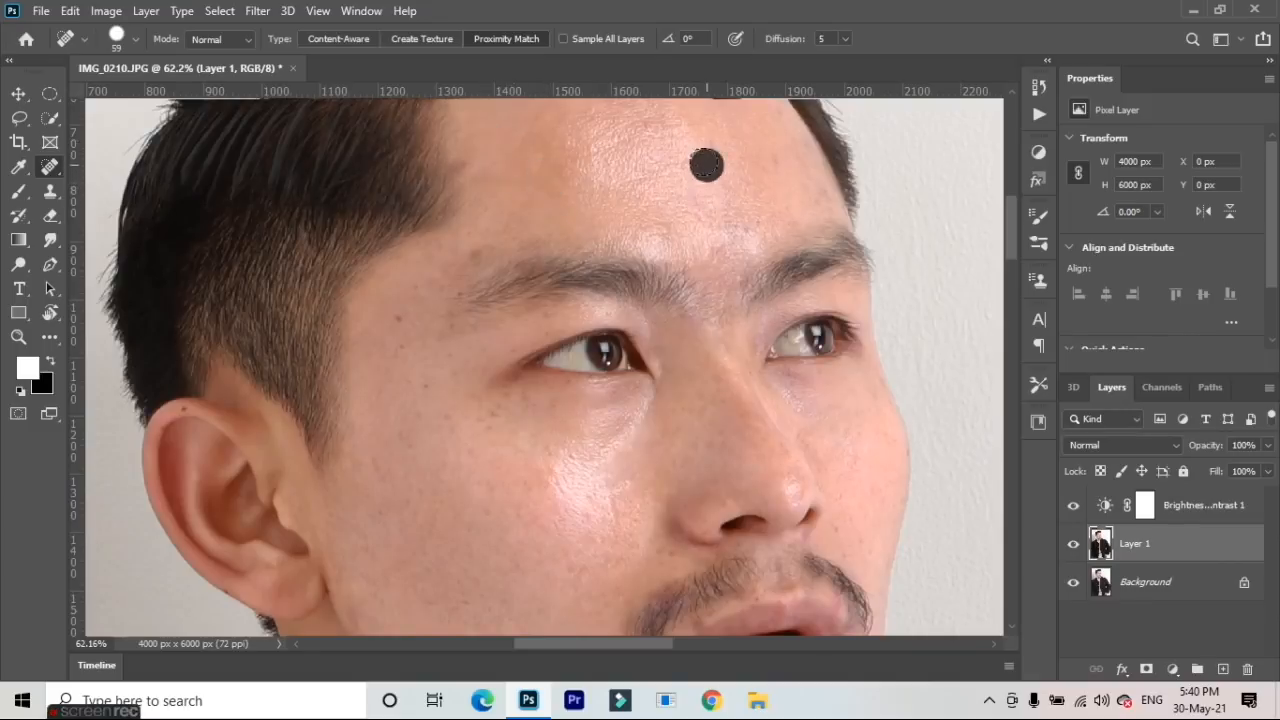
left_click(690, 155)
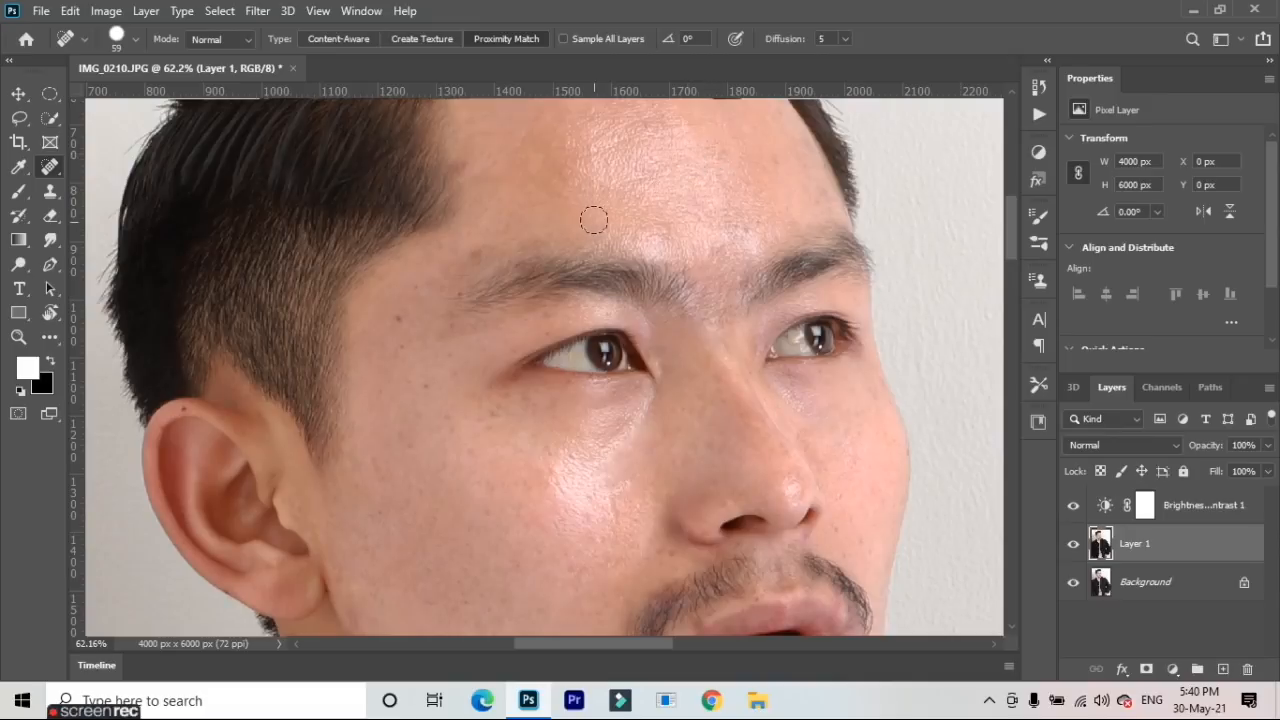
Reduce the healing brush to 42 px and heal the small spots on the far side of the forehead near the hairline
scroll(631, 229, "down", 5)
scroll(795, 174, "down", 2)
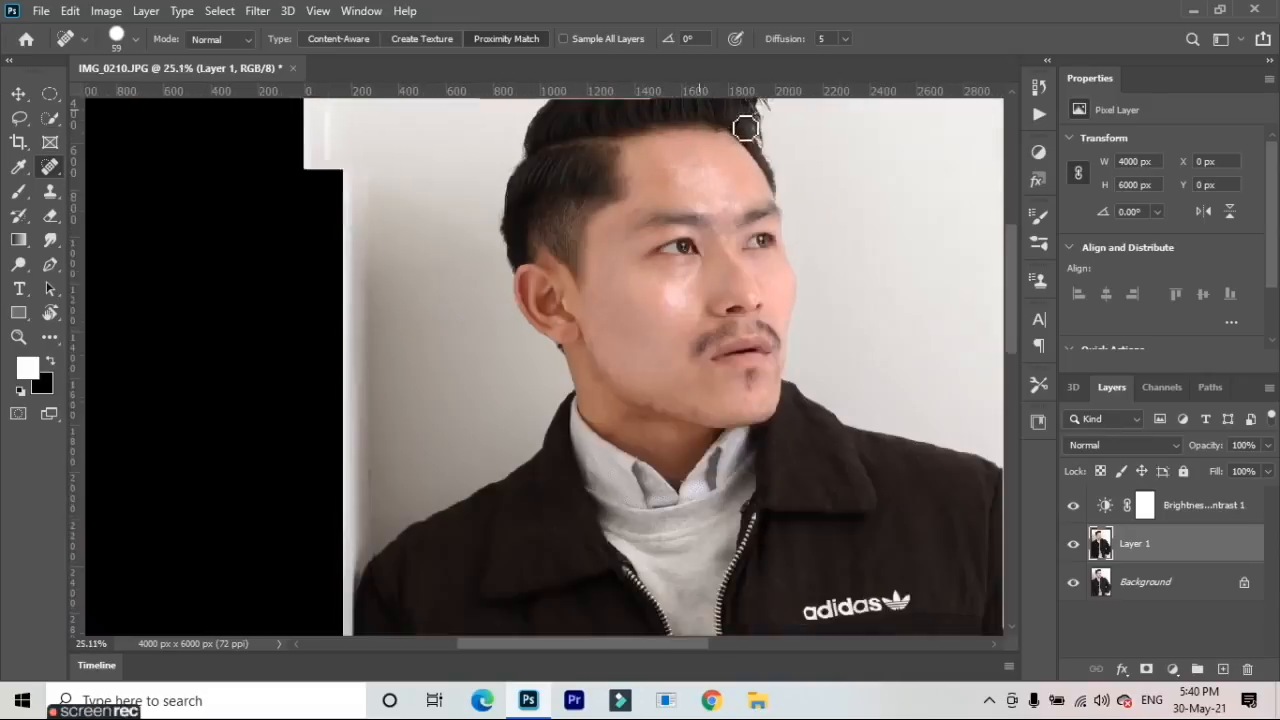
scroll(743, 123, "up", 5)
right_click(706, 163, "alt")
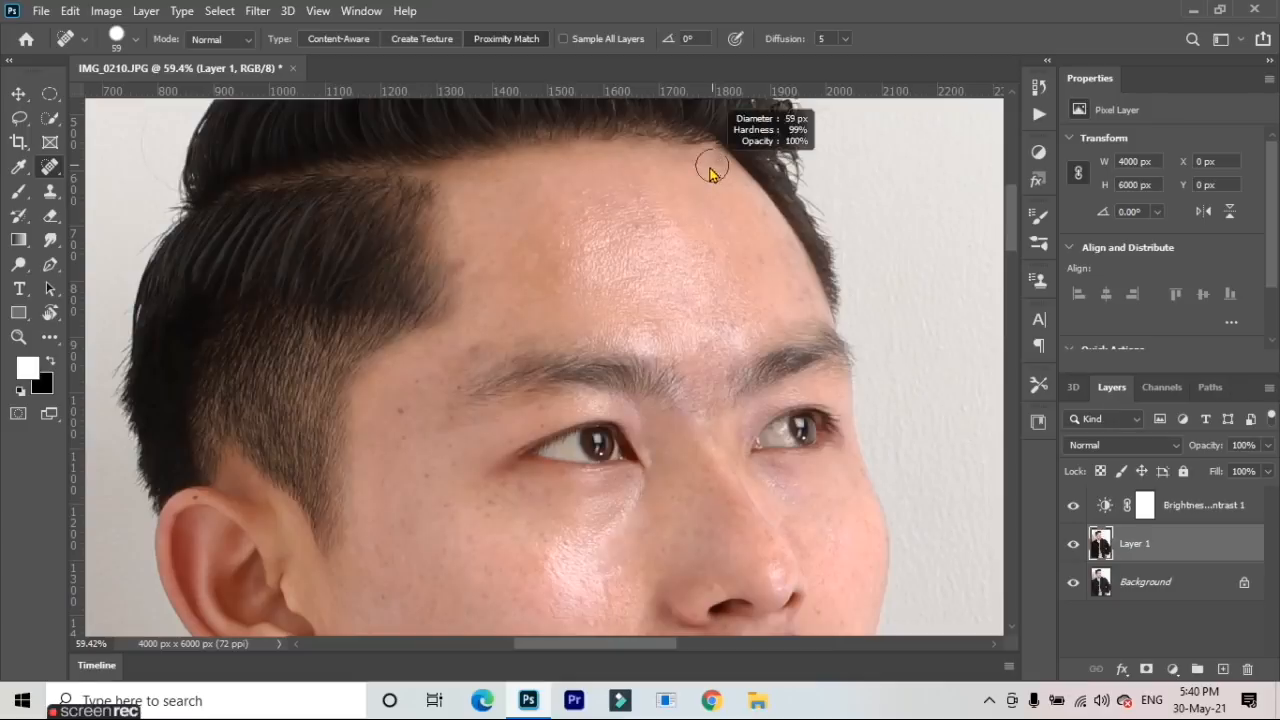
left_click(717, 166)
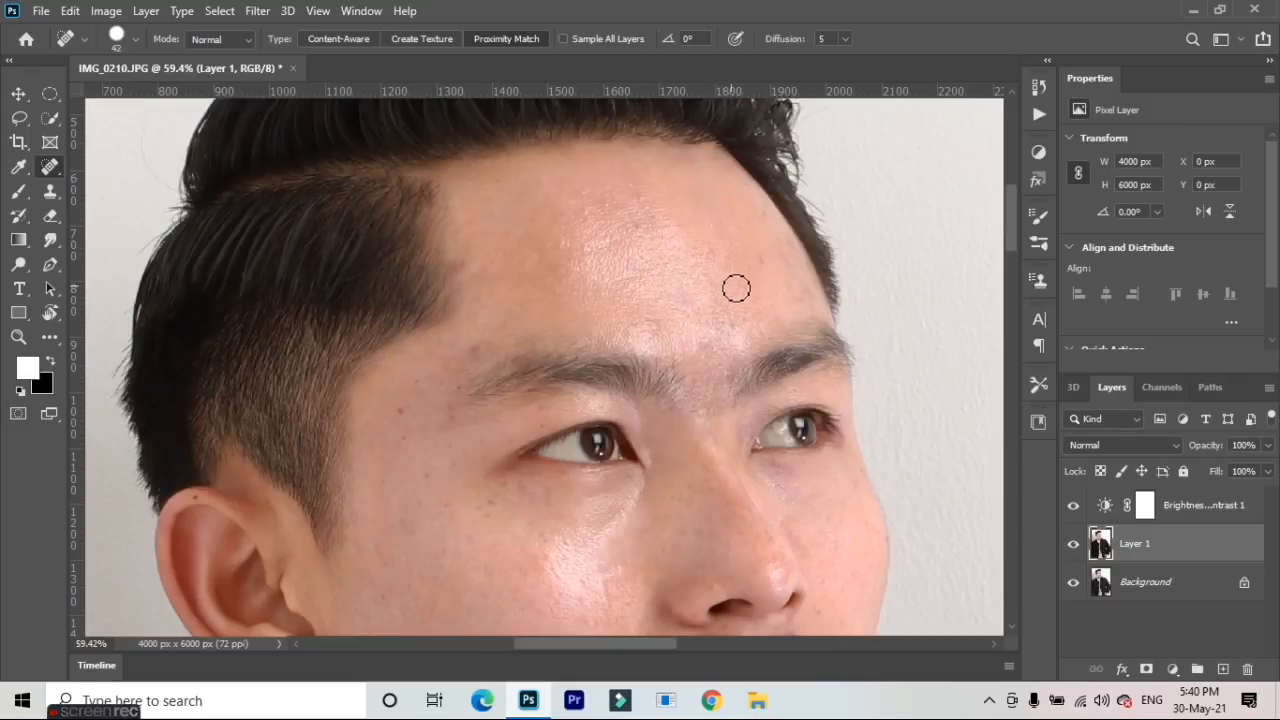
left_click(770, 224)
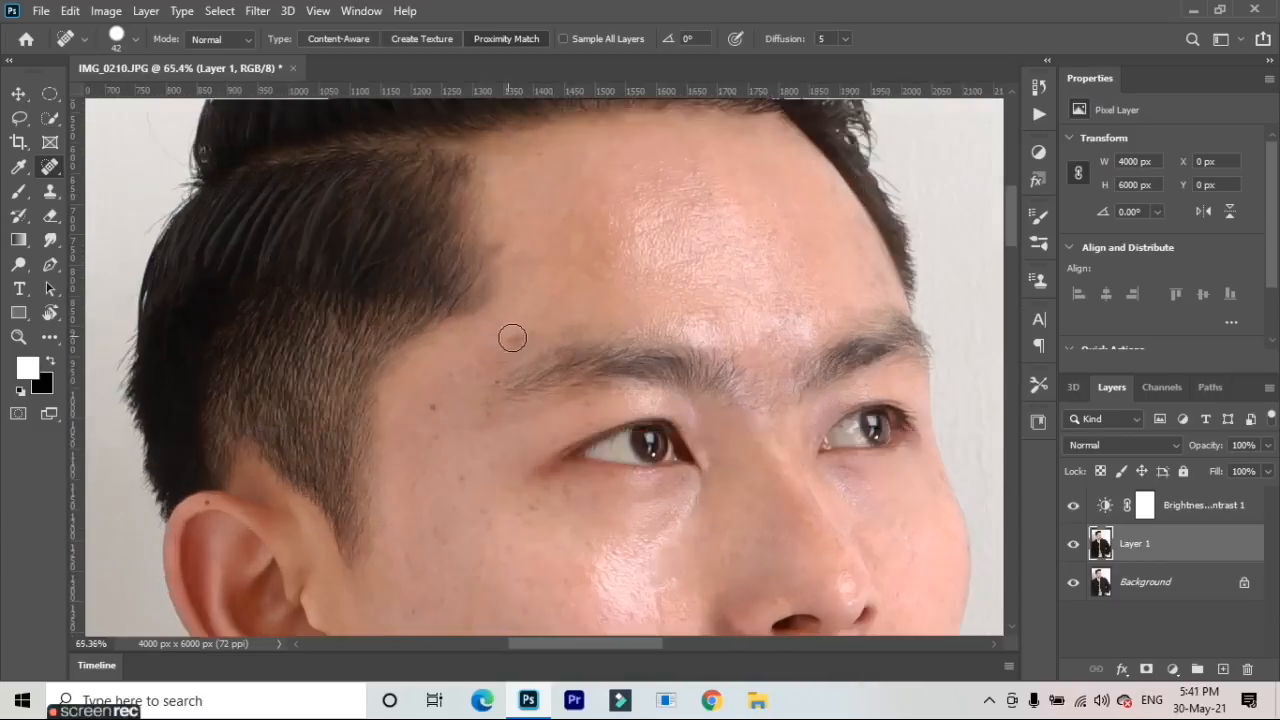
Heal the spots on the temple beside the outer end of the eyebrow
left_click(516, 342)
left_click(431, 408)
left_click(430, 437)
left_click(449, 407)
left_click(450, 381)
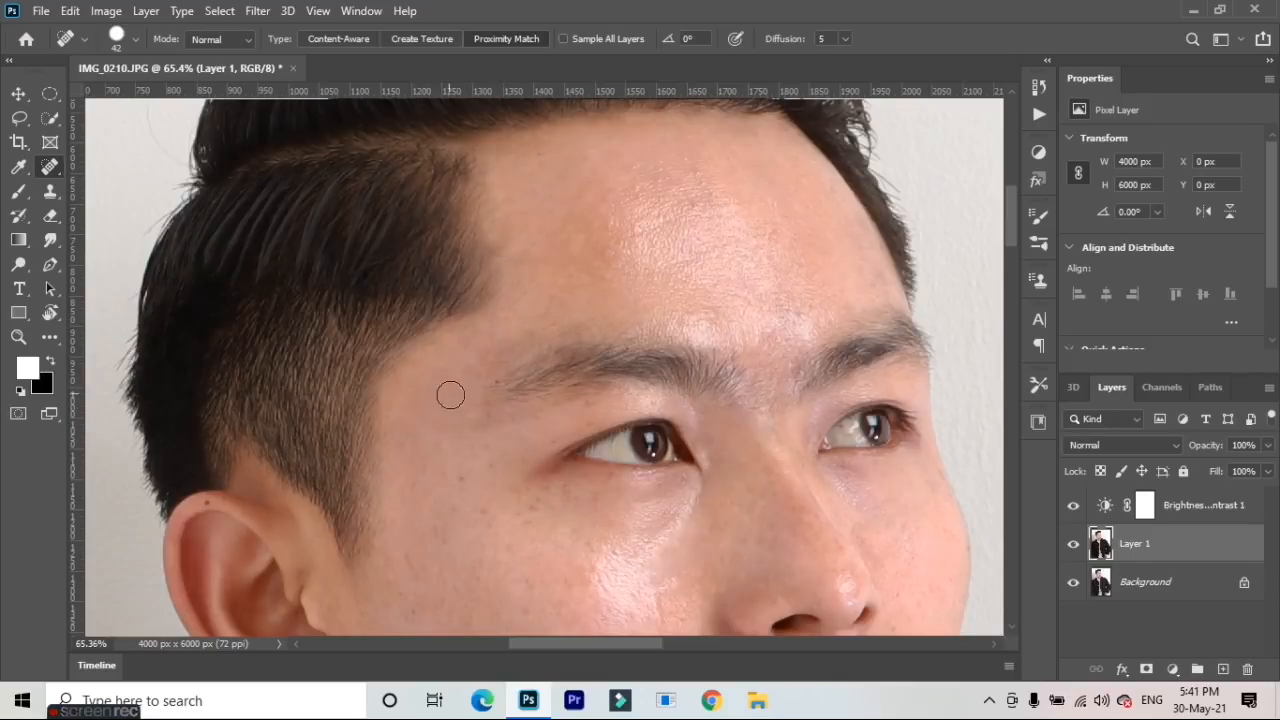
Heal the small spot on the cheek below the near eye with the 42 px healing brush
scroll(506, 491, "down", 2)
scroll(503, 503, "up", 4)
left_click(505, 452)
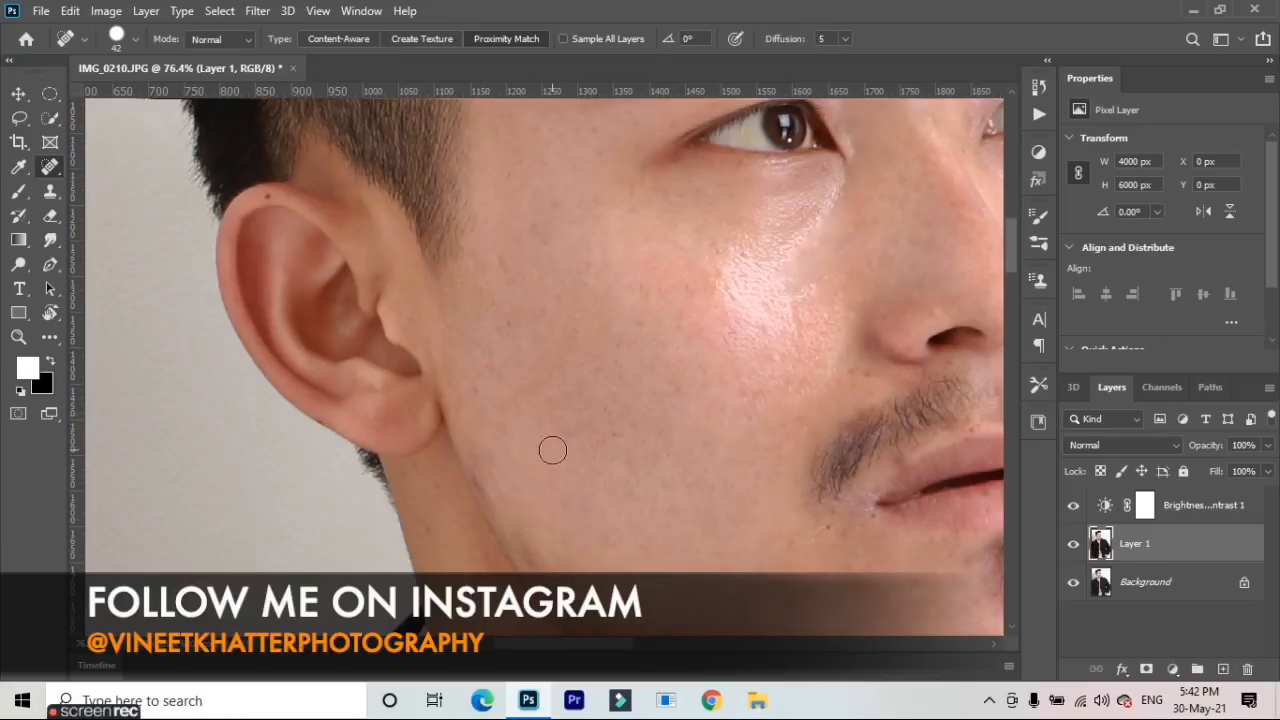
Heal the spots along the lower jawline, including the dark red blemish at the jaw edge
scroll(553, 450, "down", 3)
scroll(760, 510, "up", 5)
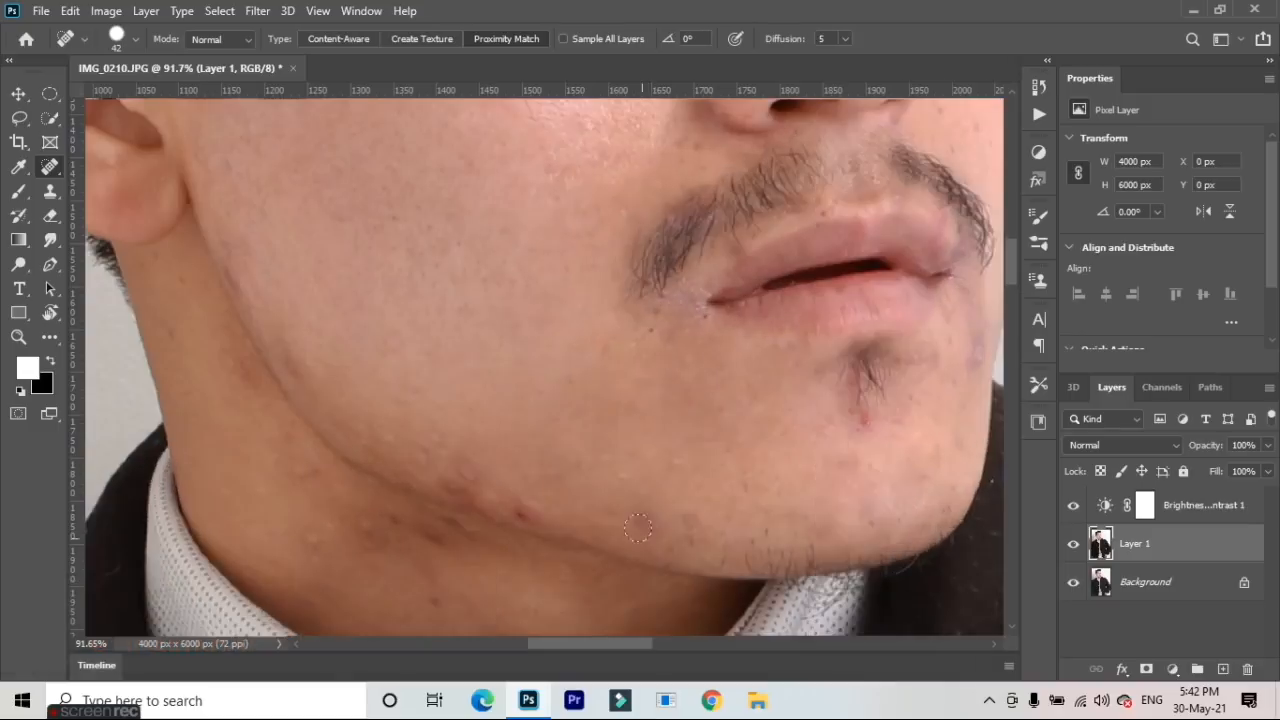
left_click(642, 522)
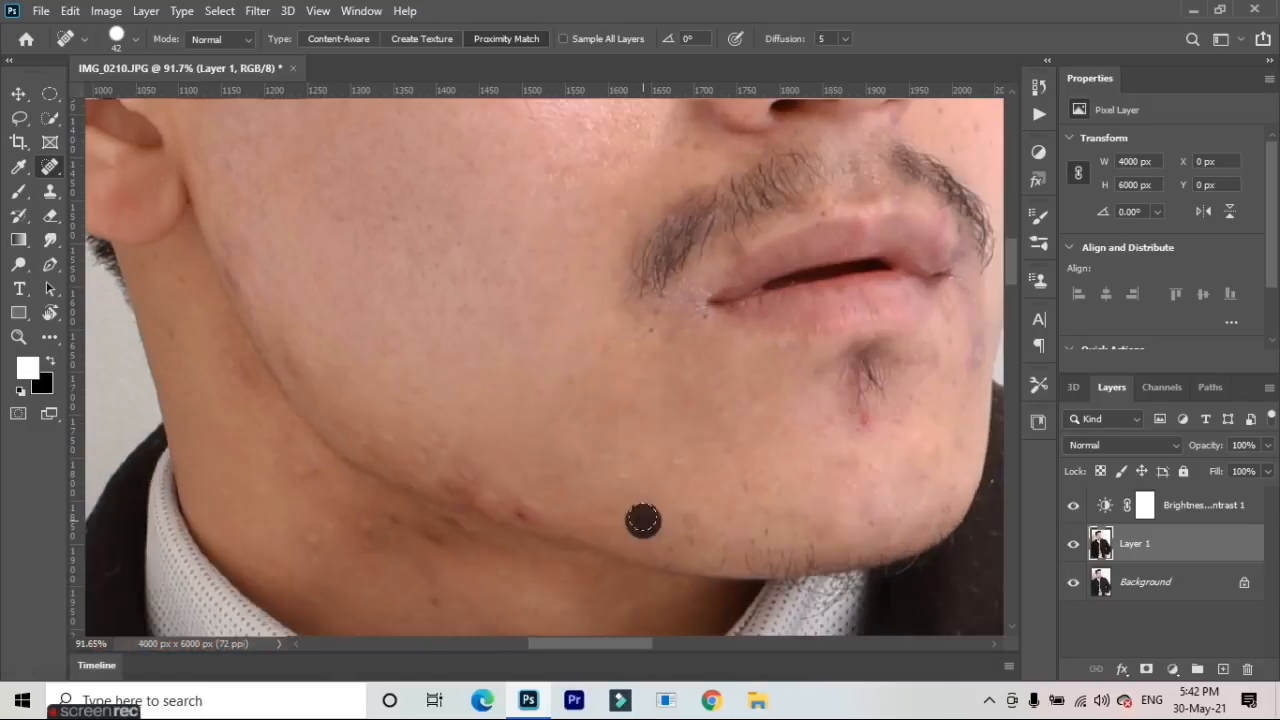
left_click(685, 524)
left_click(524, 504)
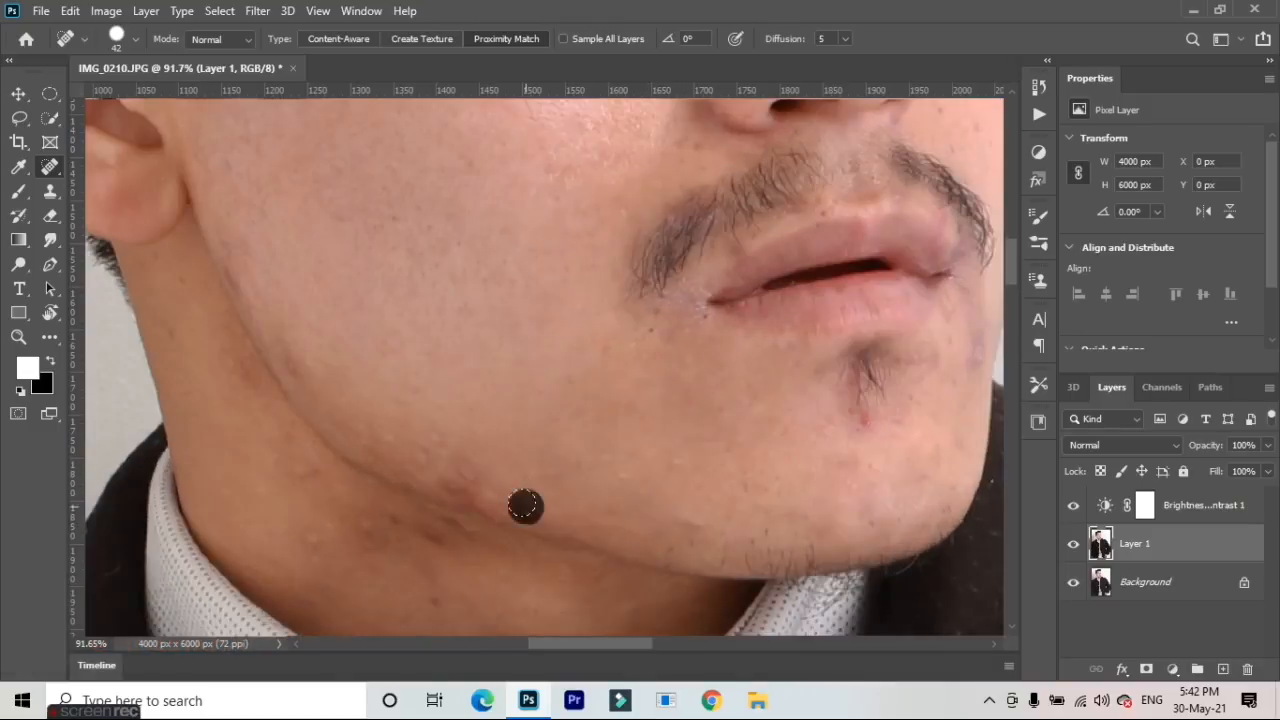
Heal the small spots across the lower chin and on the far side of the chin beside the beard tuft
left_click(819, 524)
left_click(780, 516)
left_click(880, 516)
left_click(937, 435)
left_click(952, 448)
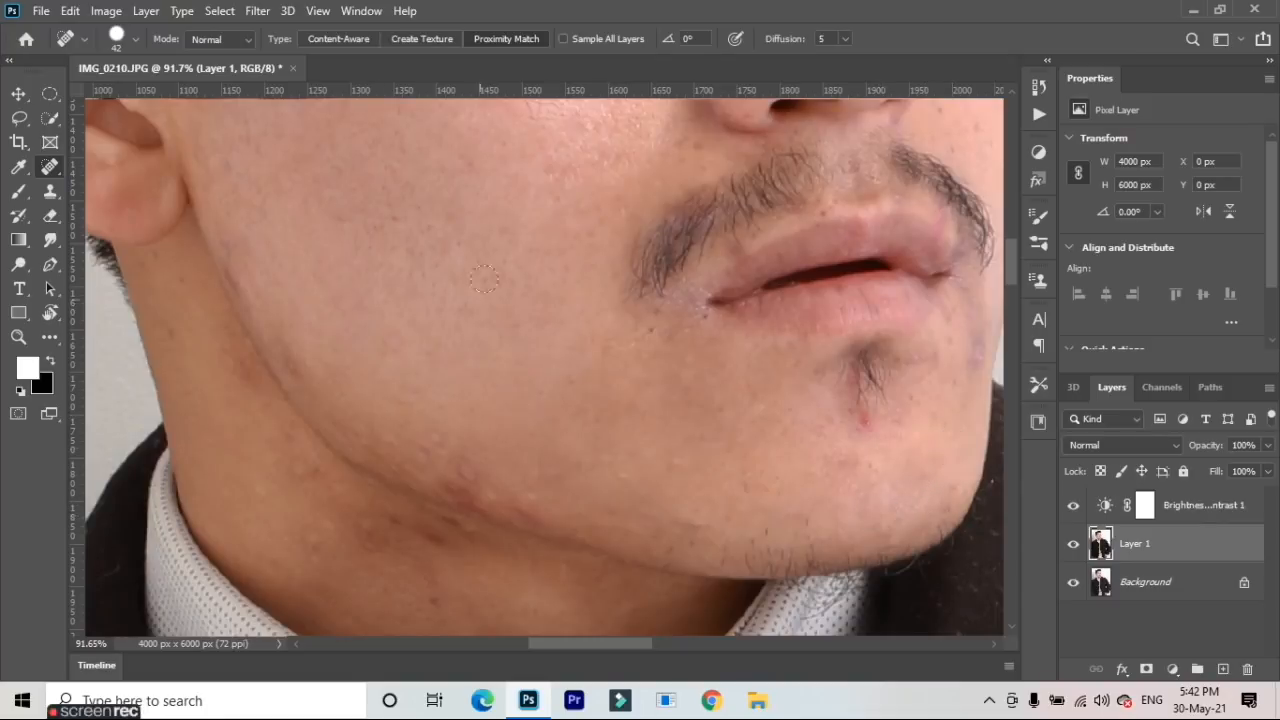
Heal the small spots on the neck between the shirt collar and the jawline
scroll(426, 397, "down", 3)
scroll(463, 496, "up", 3)
scroll(463, 496, "up", 1)
left_click(443, 423)
left_click(309, 352)
left_click(295, 280)
left_click(308, 279)
left_click(278, 261)
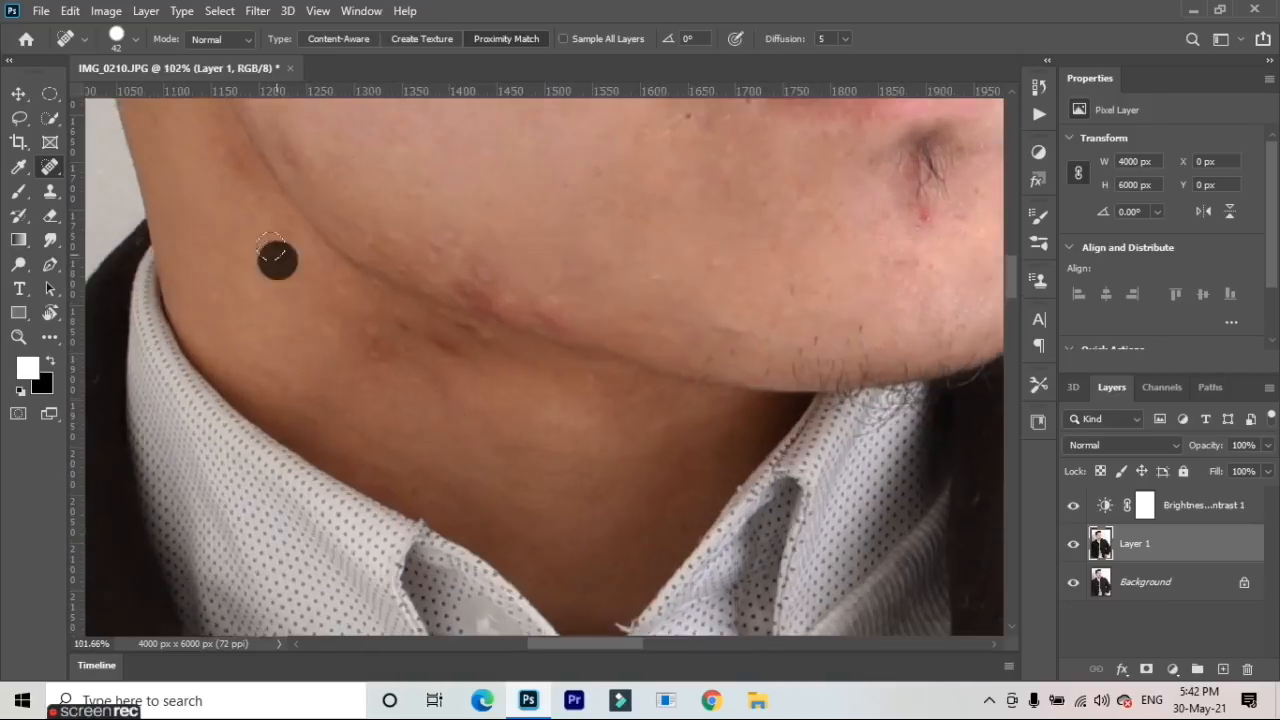
left_click(277, 245)
left_click(300, 266)
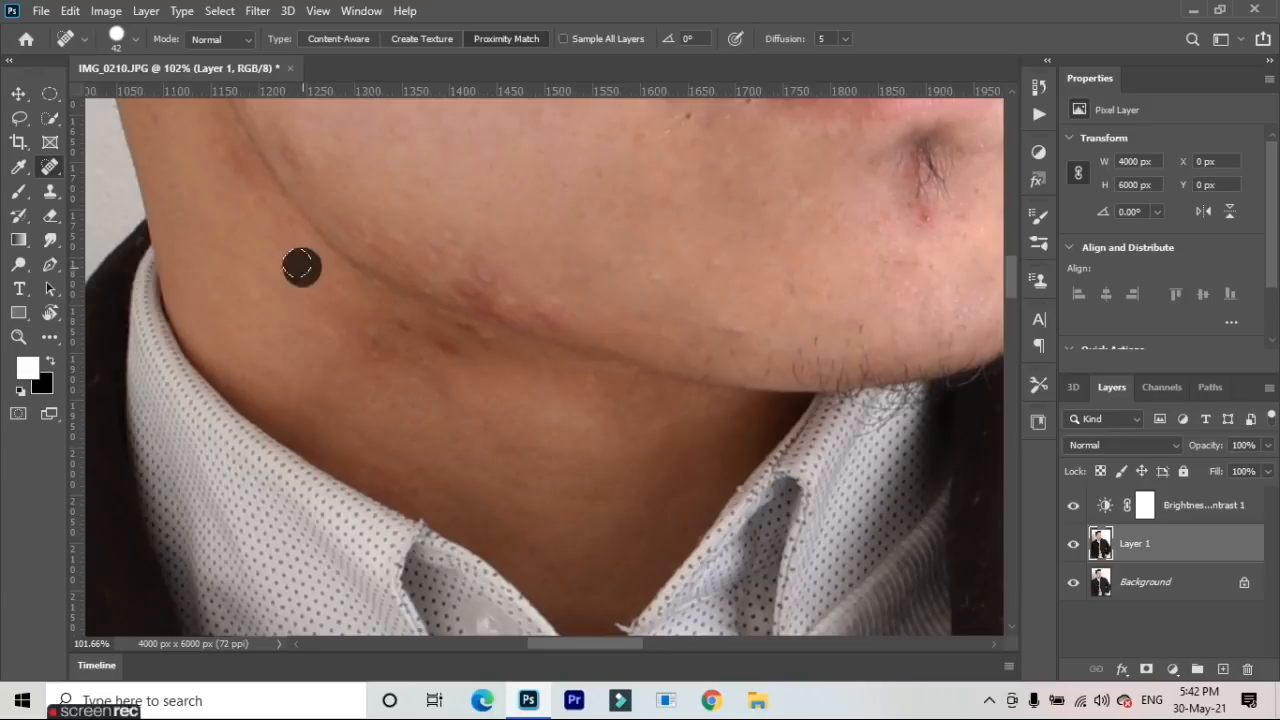
Heal the dark marks on the neck under the jaw and the bumps just above the jaw's red patch
left_click(355, 333)
left_click(381, 351)
left_click(351, 327)
left_click(318, 304)
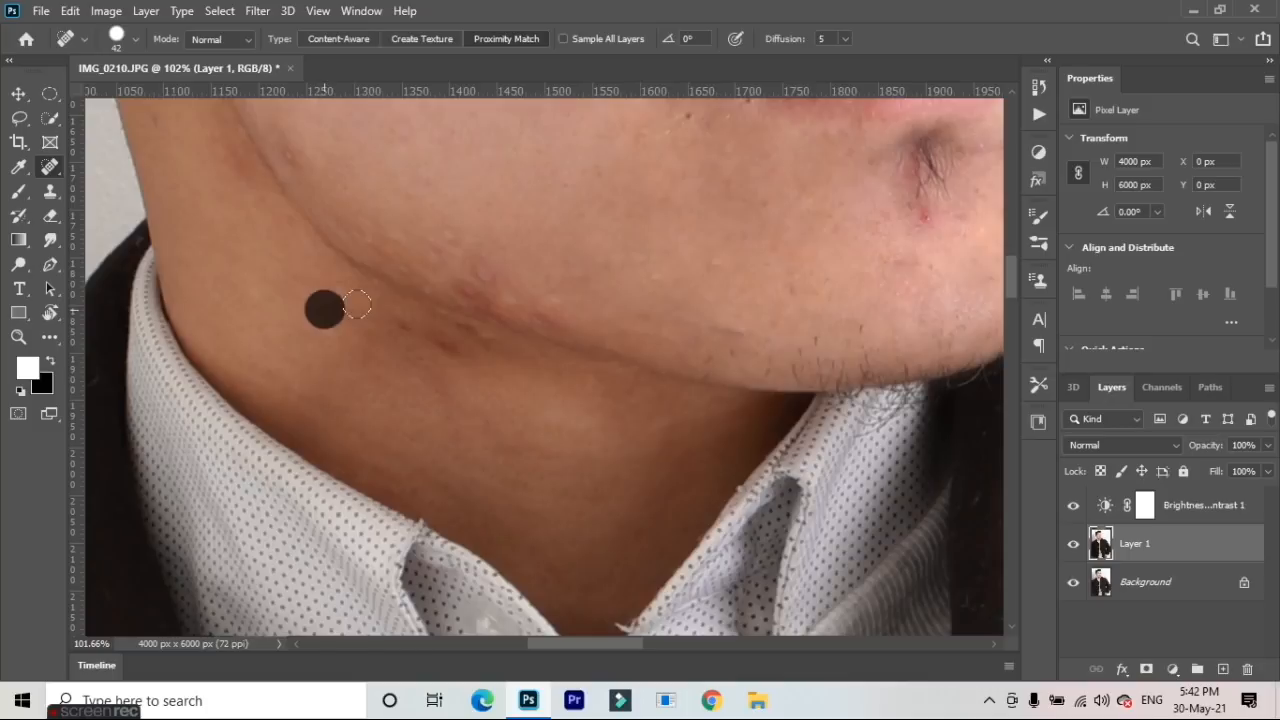
left_click(490, 270)
left_click(446, 231)
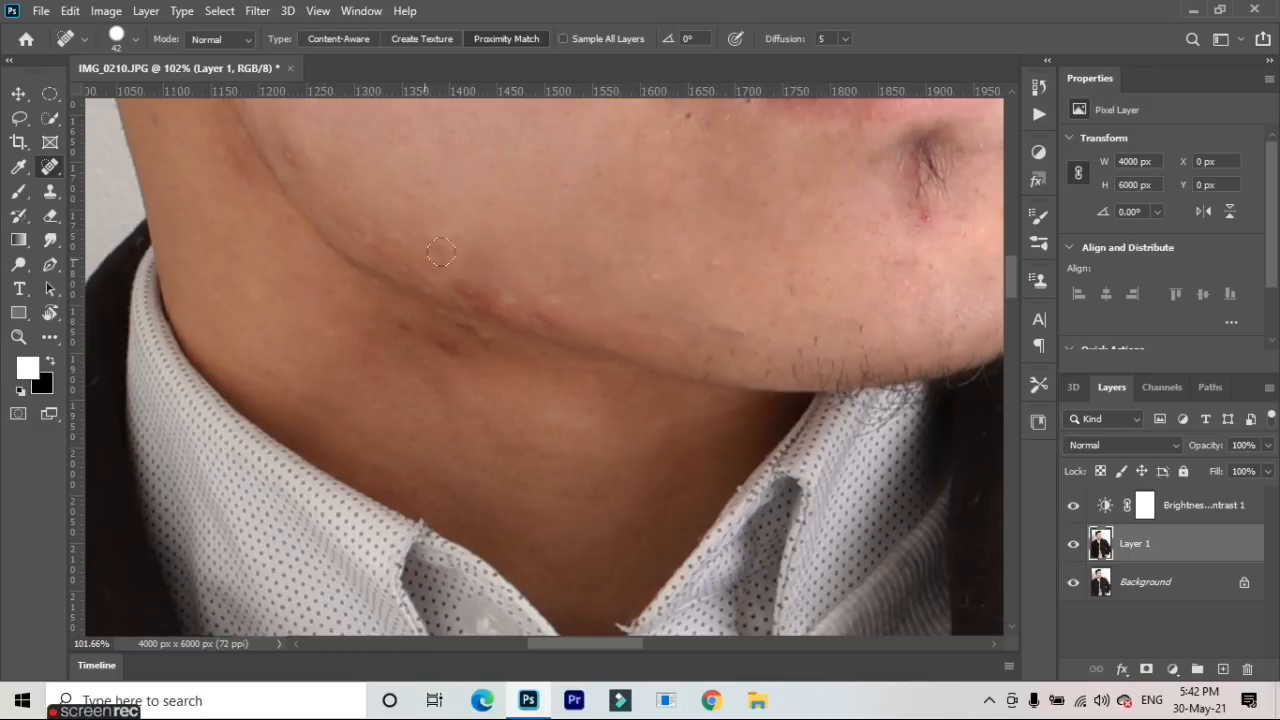
Check the whole portrait, then heal the remaining spots on the upper forehead, its near side and above the far eyebrow
scroll(489, 300, "down", 5)
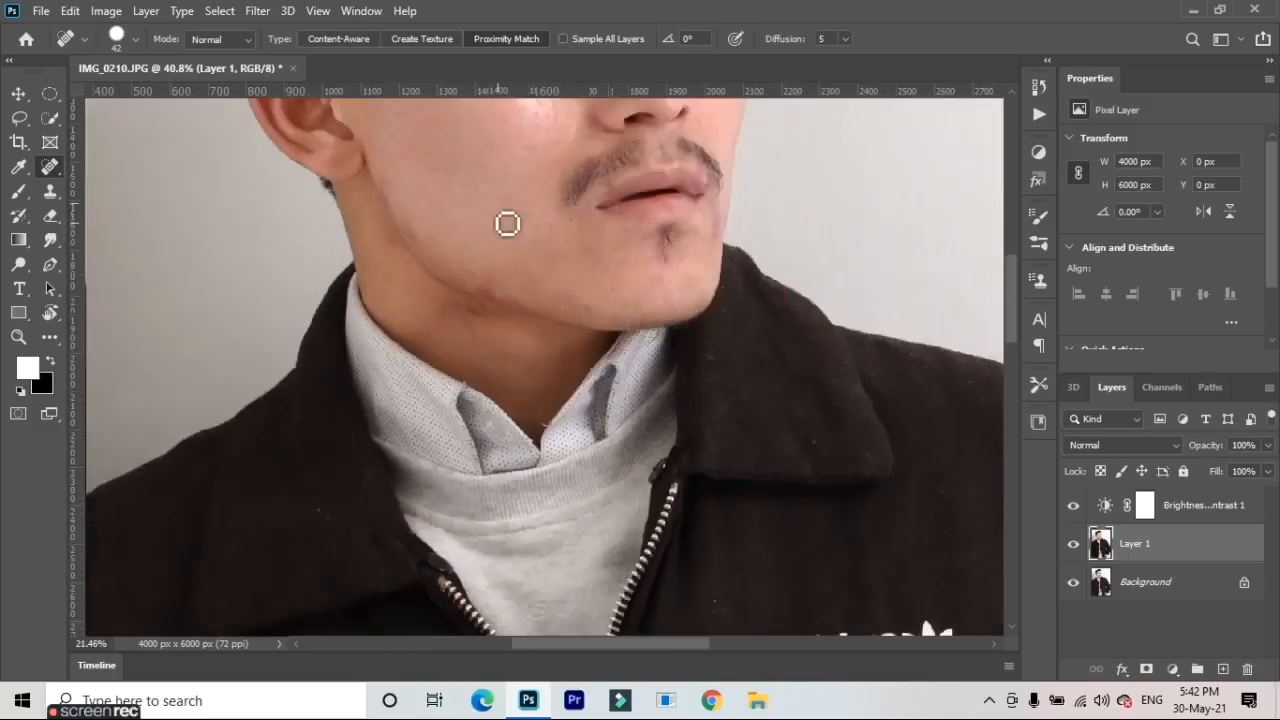
scroll(508, 220, "down", 3)
scroll(503, 126, "down", 2)
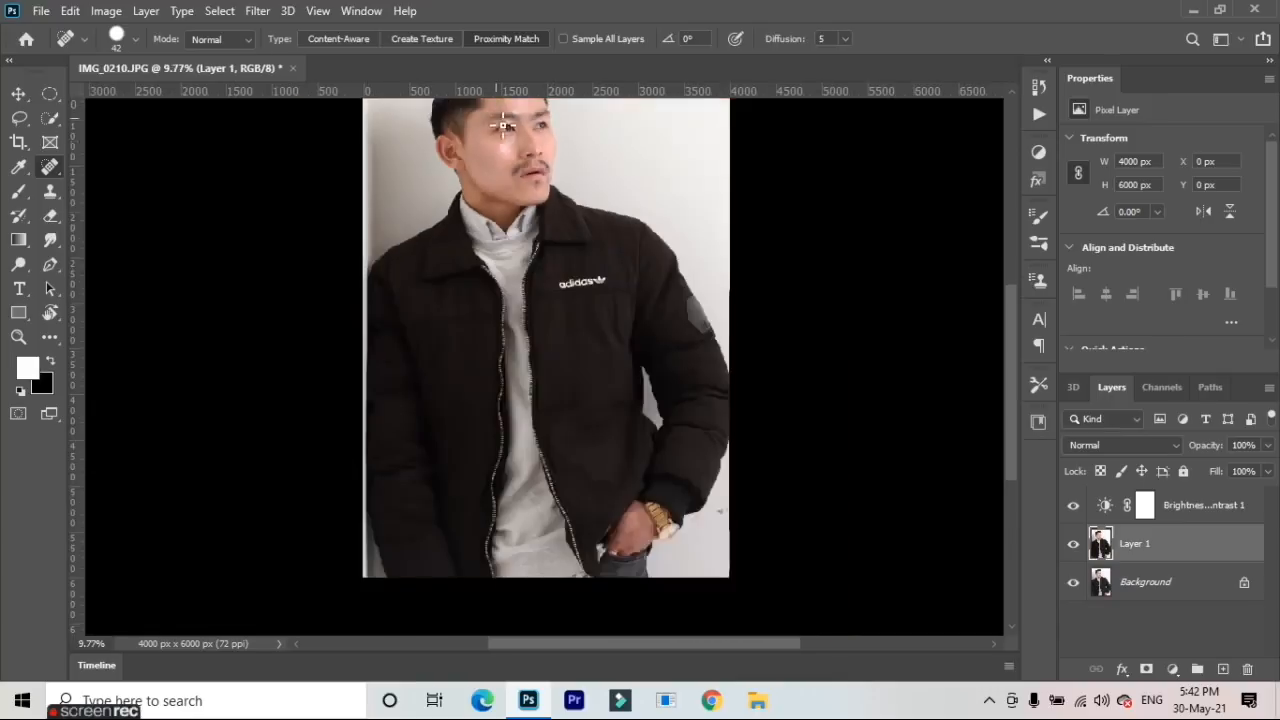
scroll(492, 253, "down", 2)
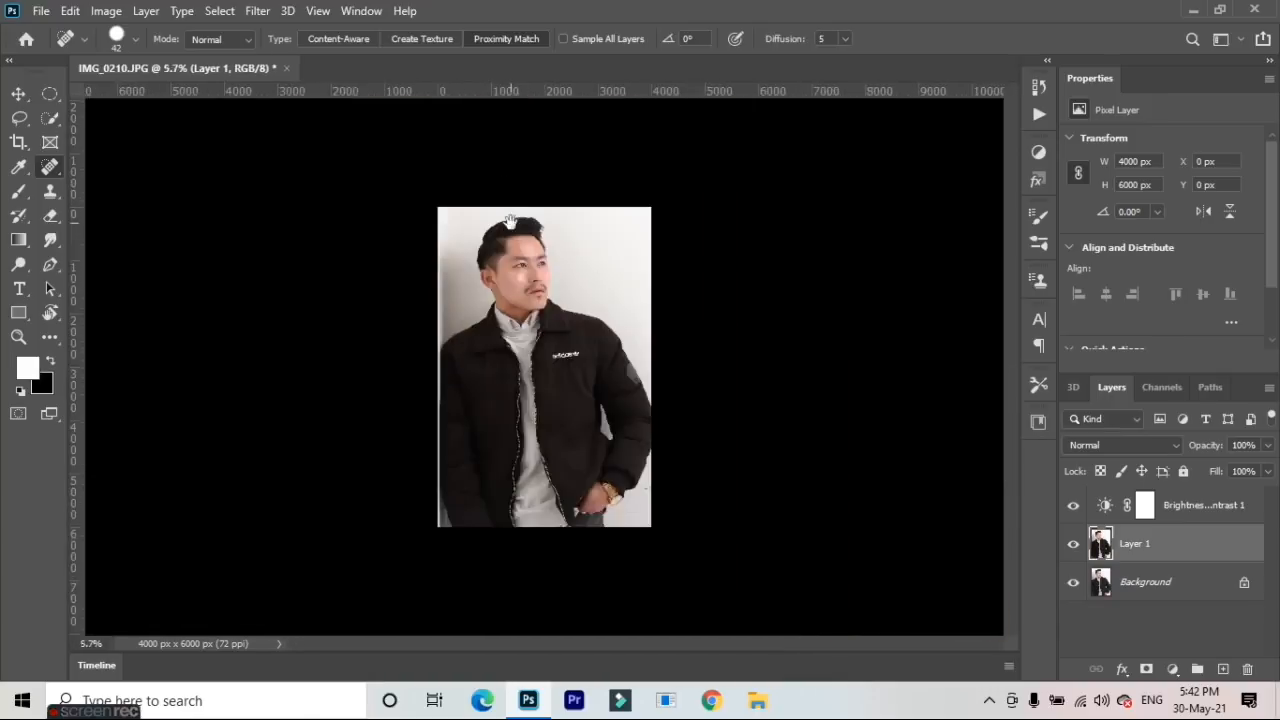
scroll(510, 220, "up", 6)
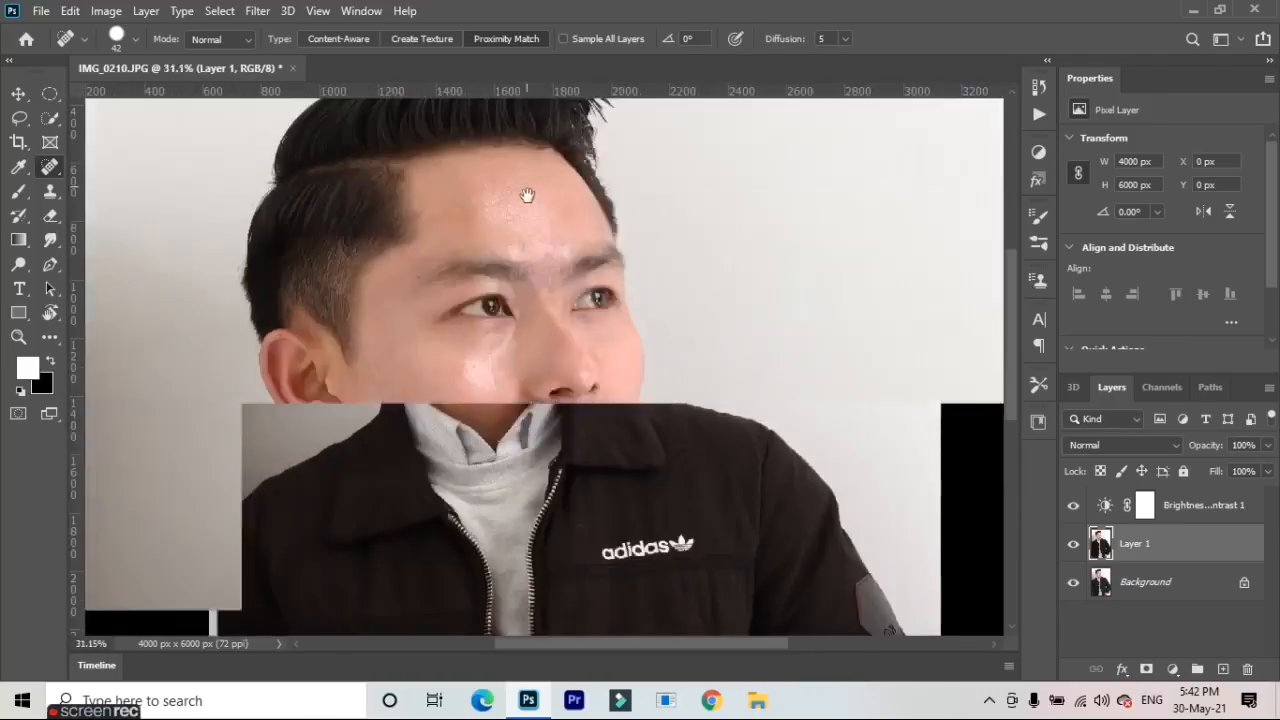
scroll(527, 195, "up", 4)
left_click(500, 177)
left_click(481, 133)
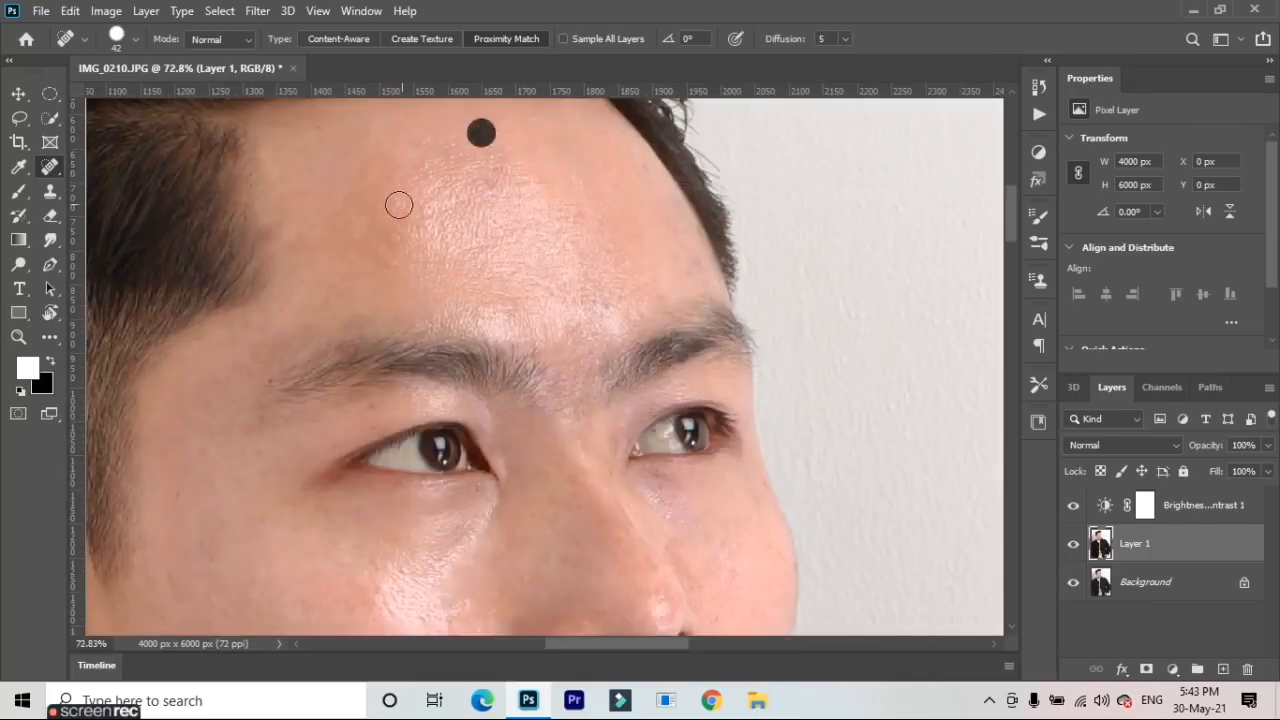
left_click(395, 239)
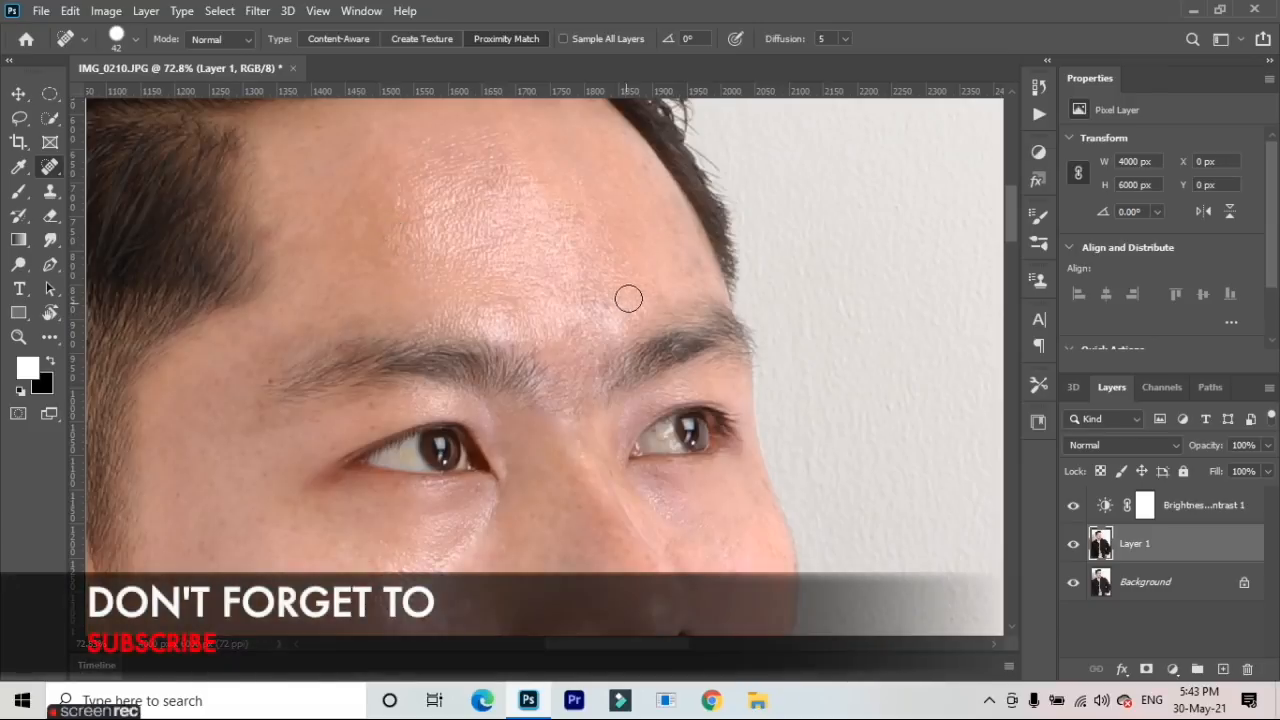
left_click(689, 271)
Switch to the Patch tool and replace the dark marks on the neck below the jaw with clean nearby skin
scroll(436, 253, "down", 4)
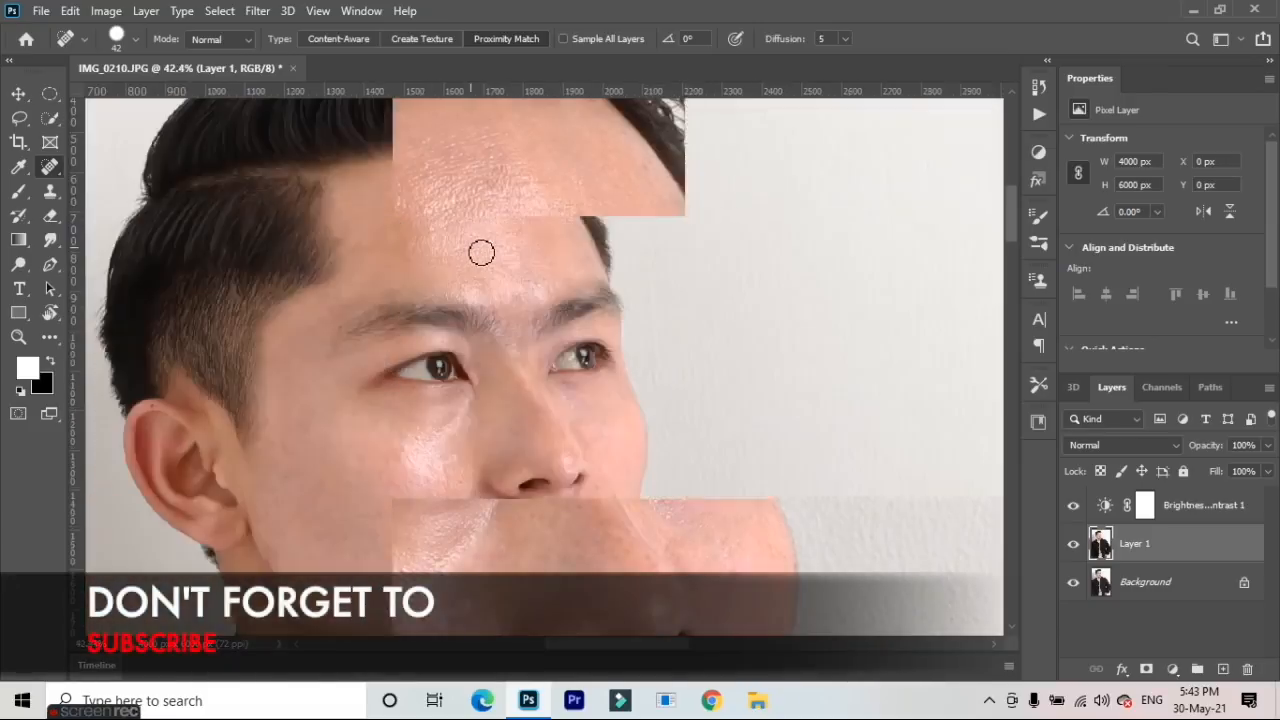
scroll(320, 543, "up", 3)
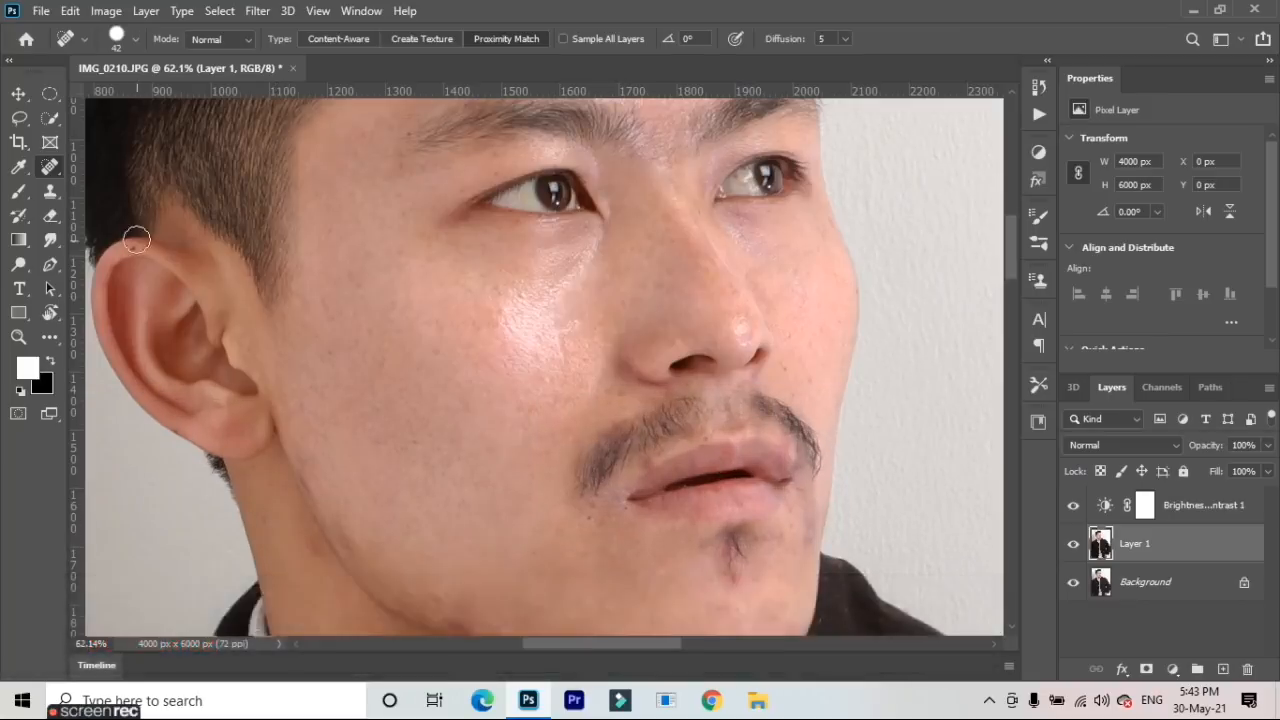
right_click(59, 175)
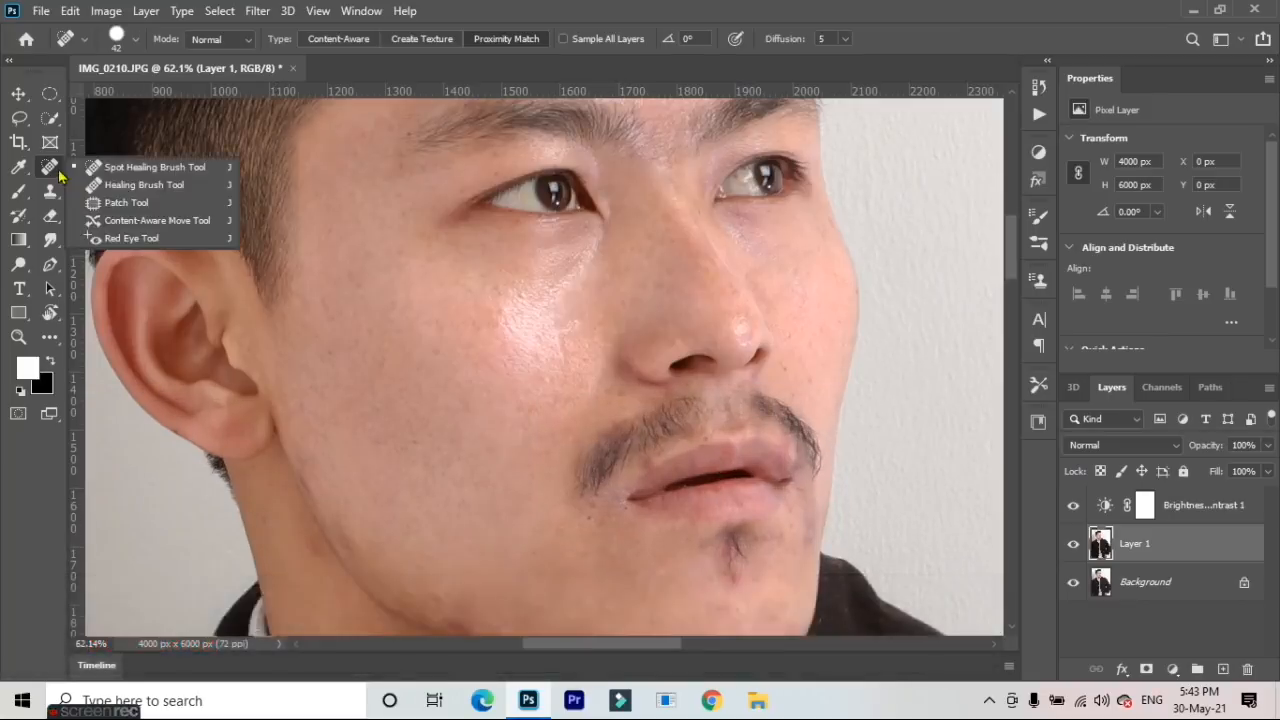
left_click(141, 203)
scroll(496, 240, "down", 3)
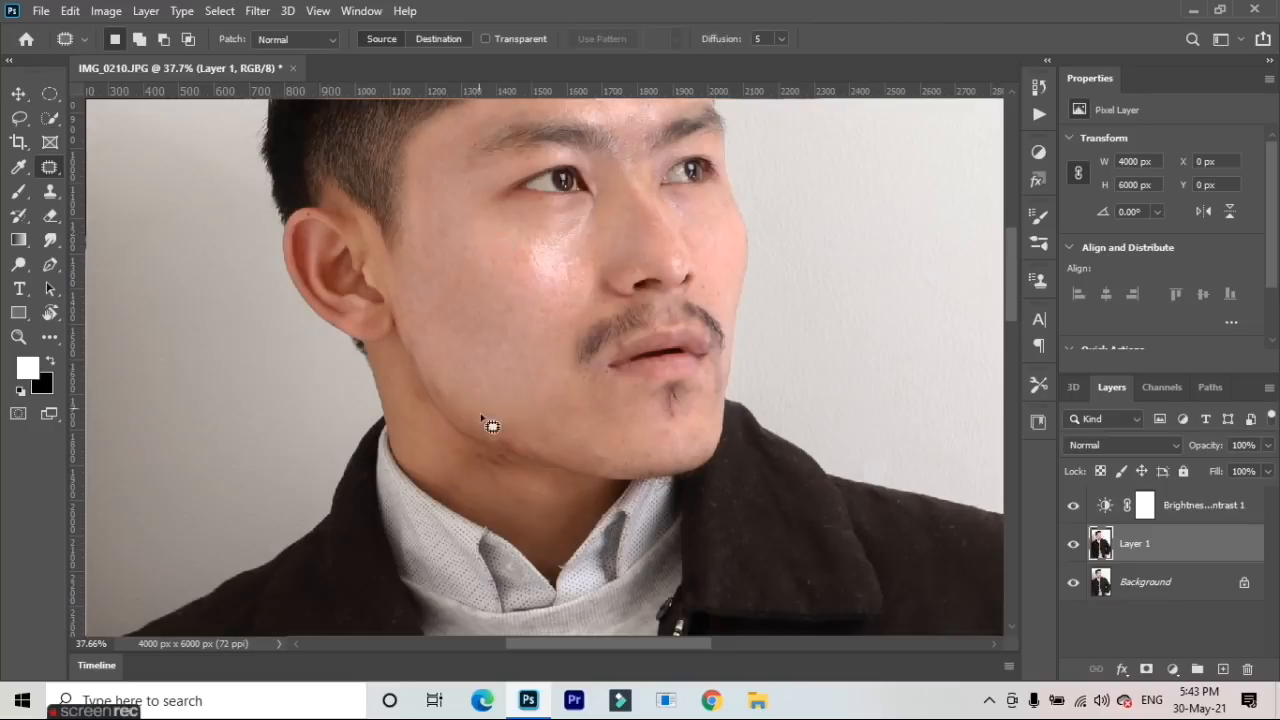
scroll(491, 461, "up", 4)
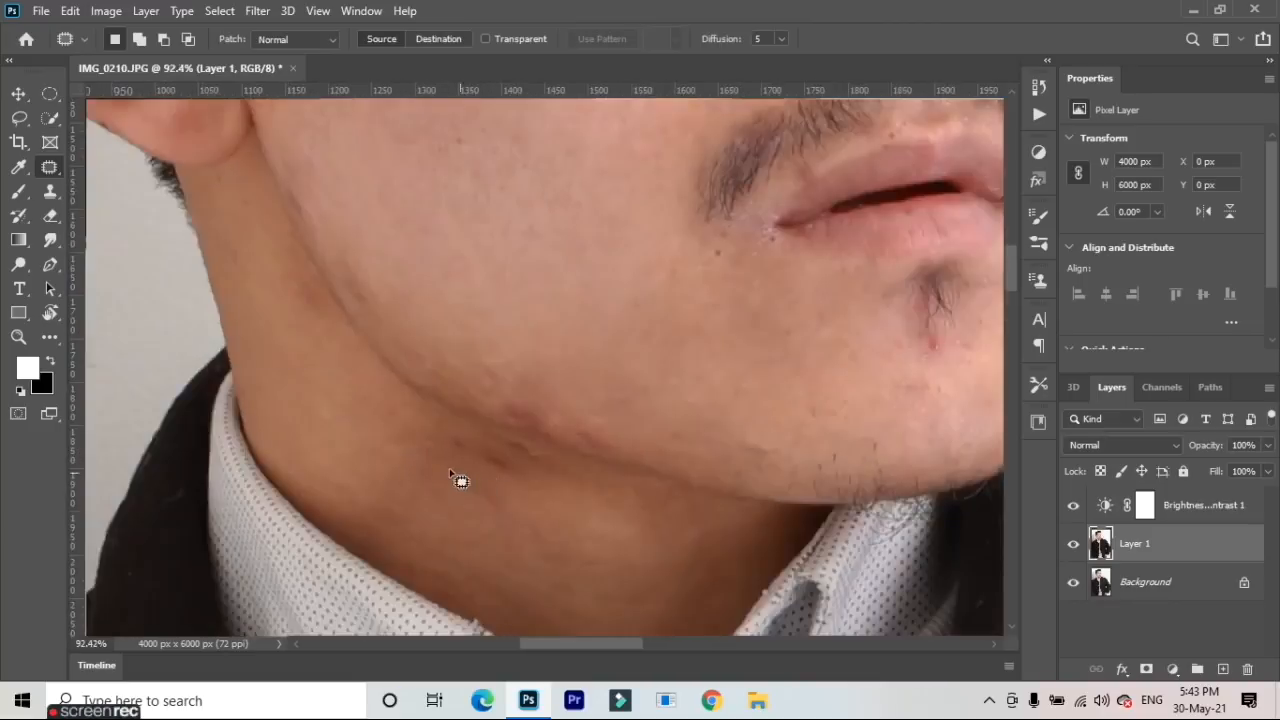
mouse_move(447, 473)
left_mouse_down()
mouse_move(500, 520)
mouse_move(505, 496)
mouse_move(462, 466)
left_mouse_up()
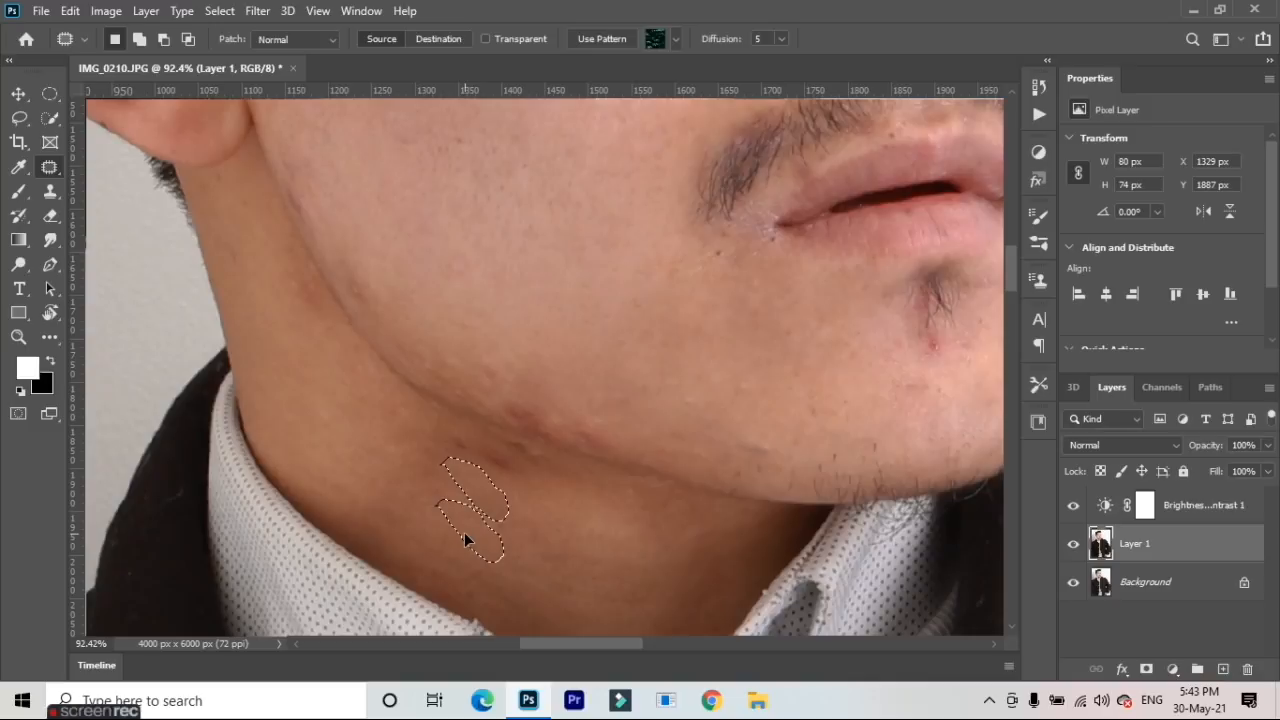
key("ctrl+d")
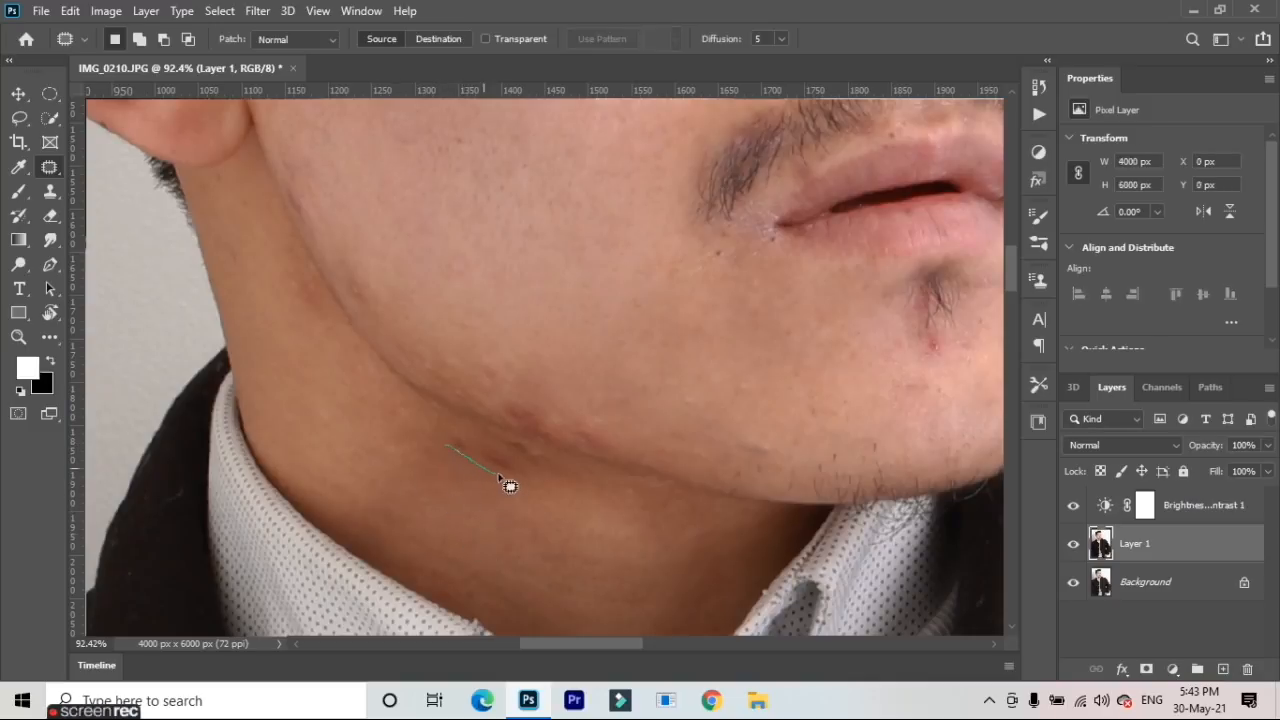
mouse_move(457, 441)
left_mouse_down()
mouse_move(471, 463)
mouse_move(461, 479)
left_mouse_up()
key("ctrl+d")
Patch the uneven, discoloured areas of the neck close under the jawline with smoother neighbouring skin
mouse_move(410, 423)
left_mouse_down()
mouse_move(386, 418)
mouse_move(414, 449)
mouse_move(437, 438)
mouse_move(349, 423)
mouse_move(417, 457)
mouse_move(428, 432)
mouse_move(402, 426)
left_mouse_up()
key("ctrl+d")
left_click_drag(405, 432, 356, 422)
key("ctrl+d")
mouse_move(411, 456)
left_mouse_down()
mouse_move(370, 516)
mouse_move(401, 532)
mouse_move(442, 505)
mouse_move(455, 452)
mouse_move(387, 440)
left_mouse_up()
key("ctrl+d")
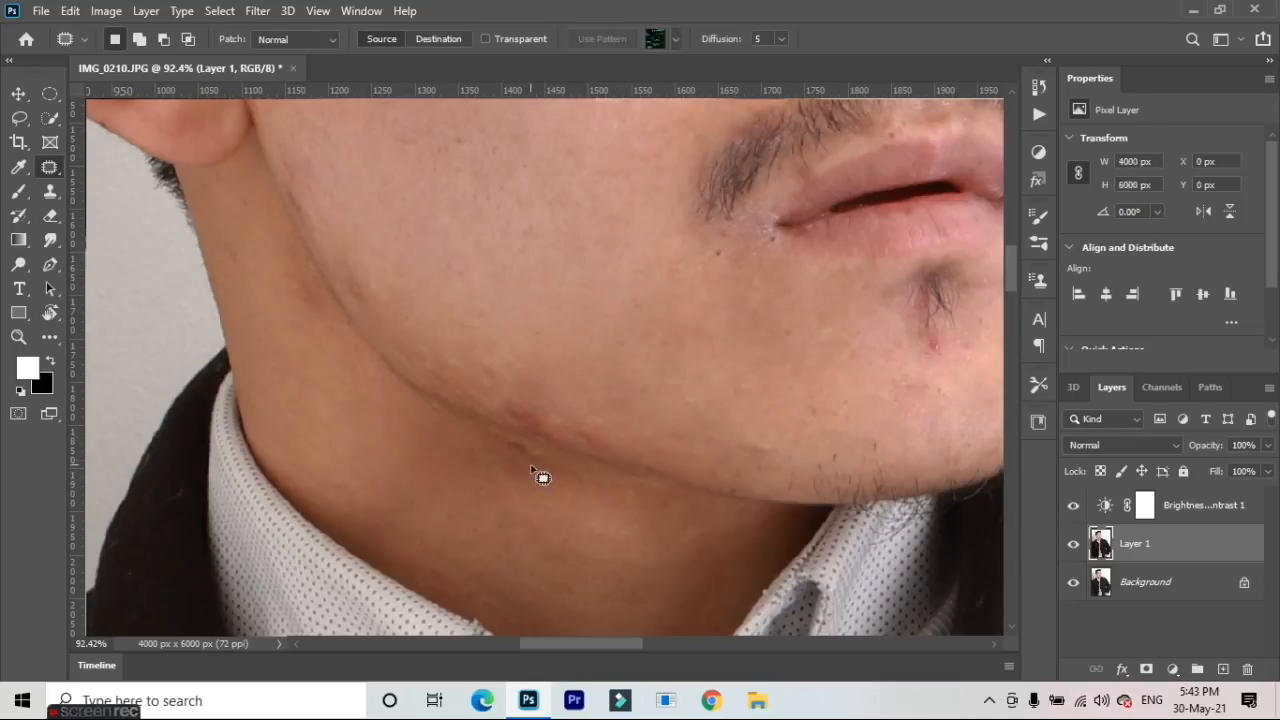
mouse_move(488, 440)
left_mouse_down()
mouse_move(544, 460)
mouse_move(526, 437)
mouse_move(482, 423)
mouse_move(479, 446)
mouse_move(506, 467)
mouse_move(506, 507)
left_mouse_up()
key("ctrl+d")
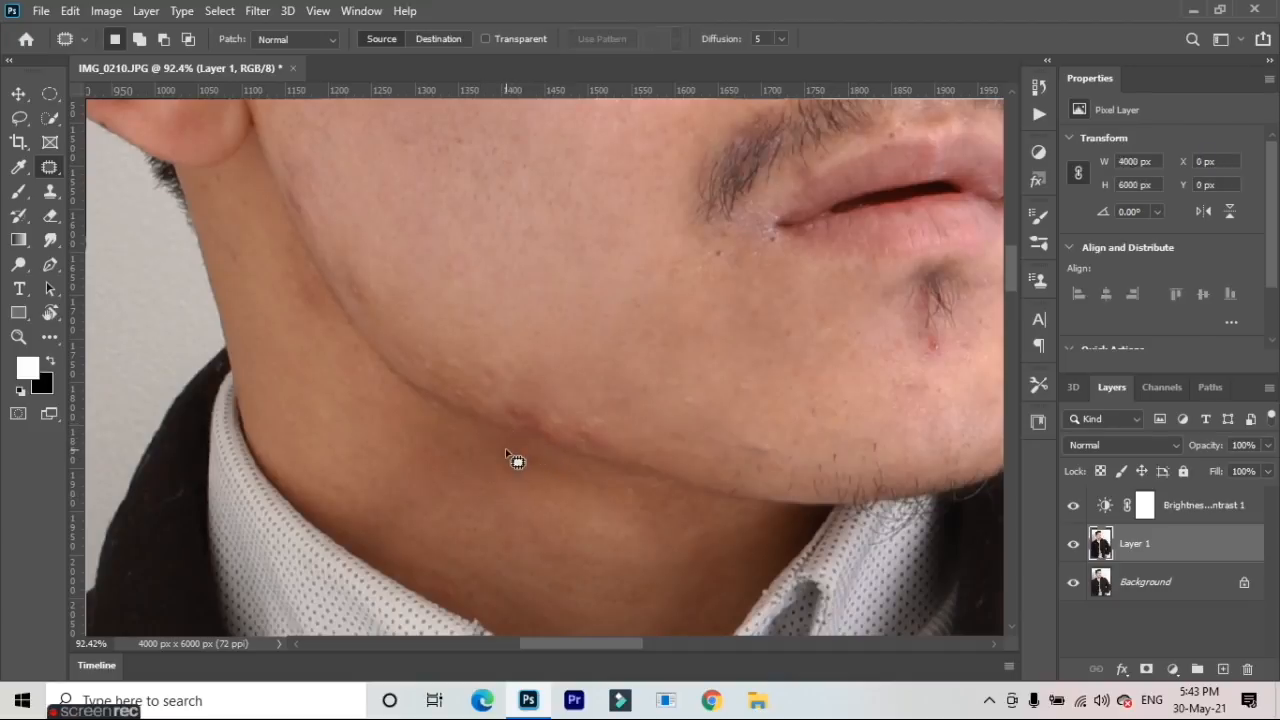
Patch the reddish area on the side of the neck below the ear, then clear the selection
scroll(505, 448, "up", 2)
scroll(500, 445, "down", 3)
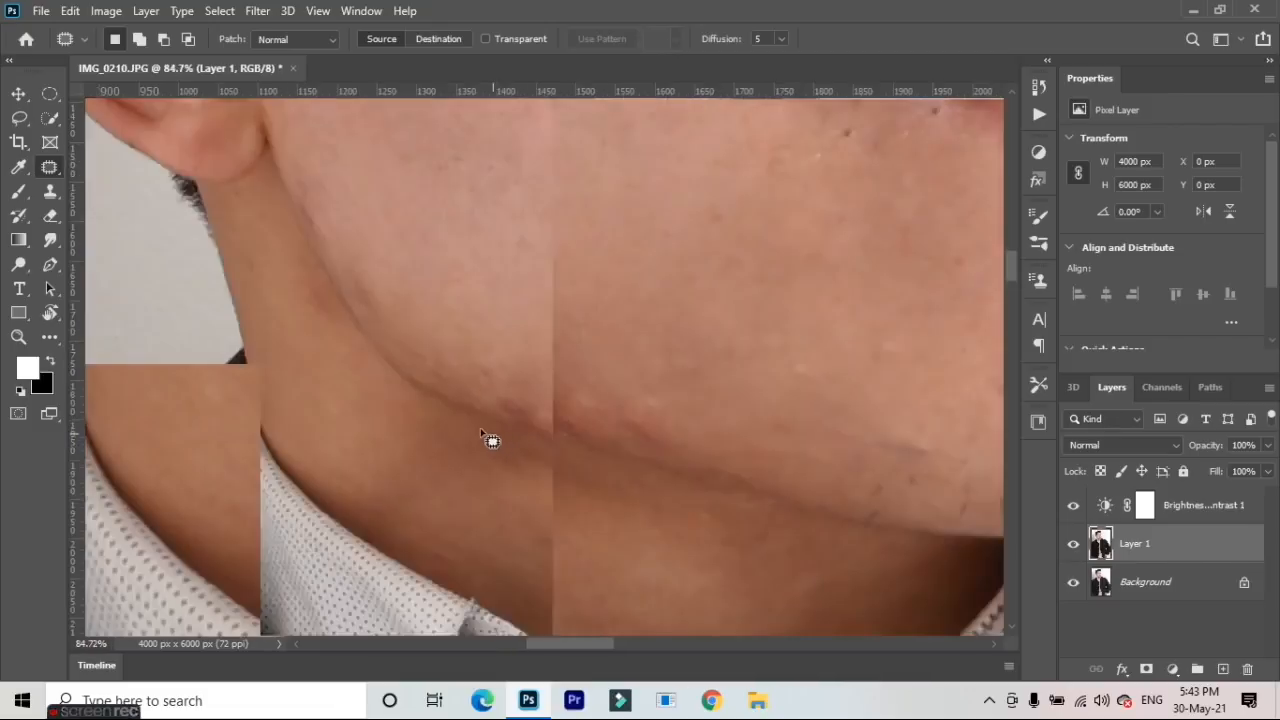
scroll(394, 380, "down", 5)
scroll(348, 290, "up", 6)
mouse_move(367, 318)
left_mouse_down()
mouse_move(395, 363)
mouse_move(414, 362)
mouse_move(420, 345)
mouse_move(386, 309)
mouse_move(345, 322)
left_mouse_up()
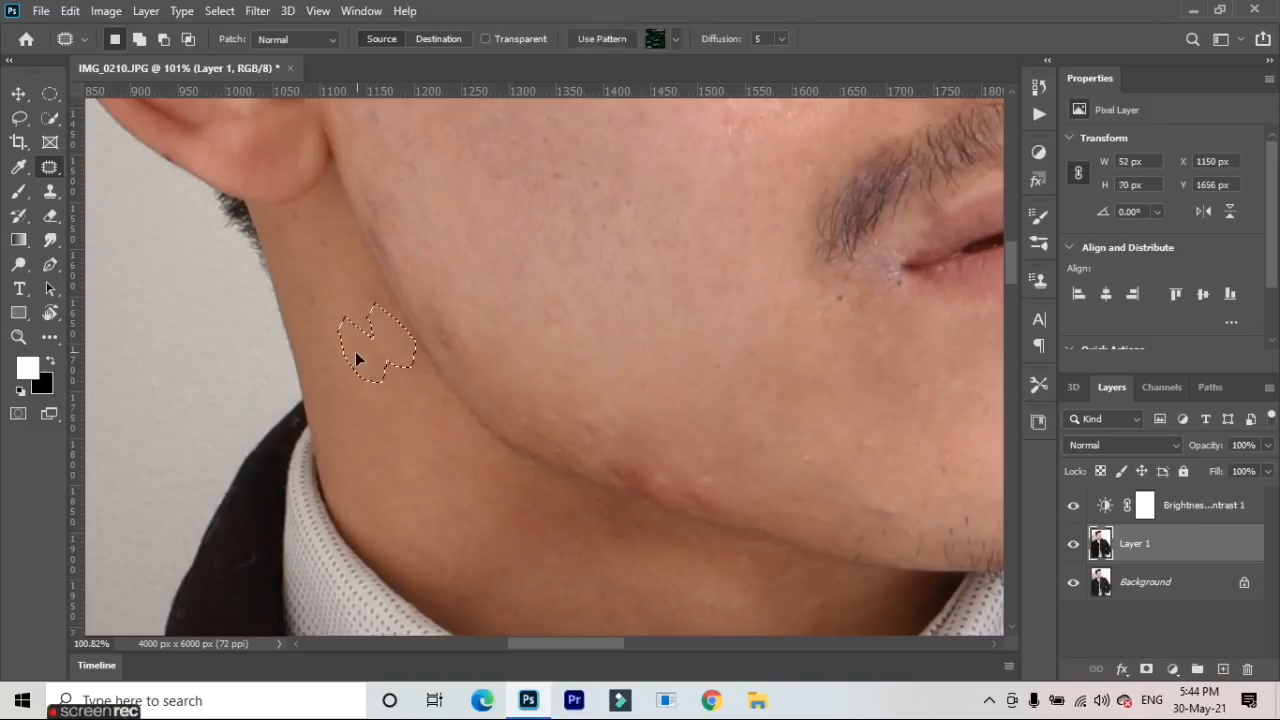
left_click(362, 362)
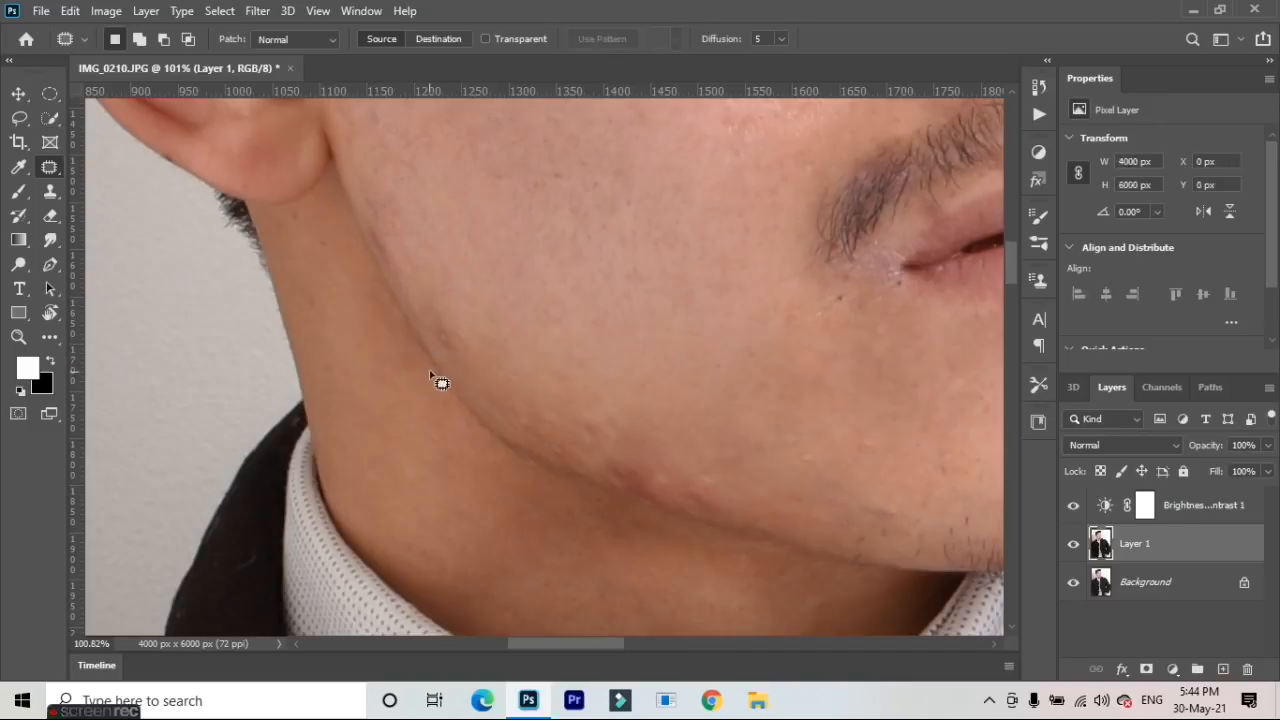
Patch the marks along the jaw edge below the earlobe with clean cheek skin
mouse_move(431, 325)
left_mouse_down()
mouse_move(453, 359)
mouse_move(457, 339)
mouse_move(431, 306)
left_mouse_up()
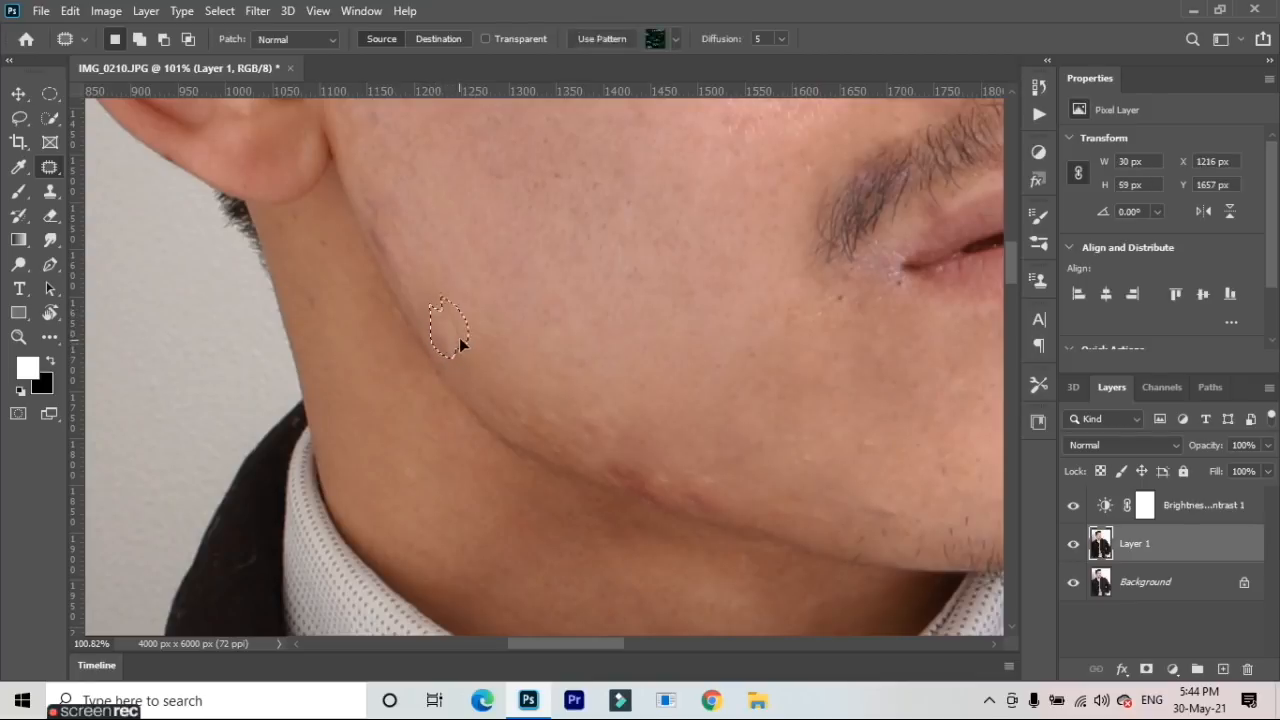
left_click(479, 339)
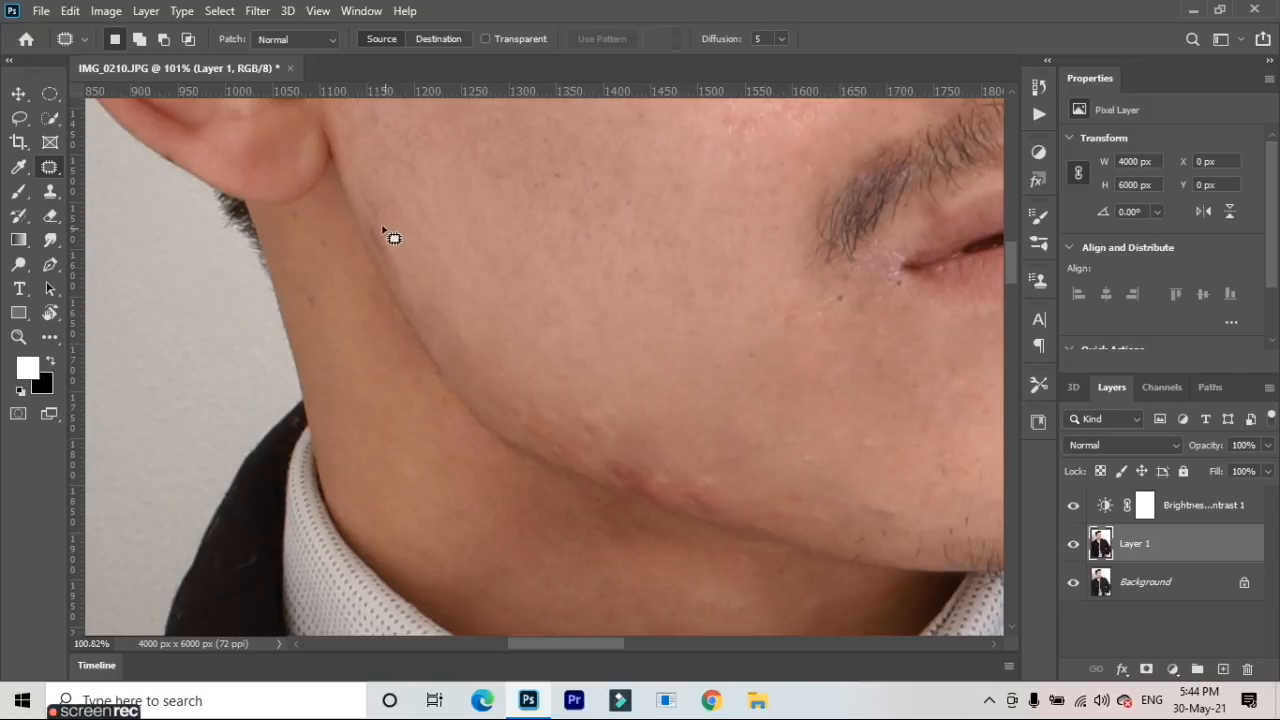
mouse_move(371, 243)
left_mouse_down()
mouse_move(387, 268)
mouse_move(394, 246)
mouse_move(403, 263)
mouse_move(423, 234)
left_mouse_up()
key("ctrl+d")
mouse_move(366, 214)
left_mouse_down()
mouse_move(380, 237)
mouse_move(380, 183)
mouse_move(383, 203)
mouse_move(433, 215)
mouse_move(414, 243)
left_mouse_up()
key("ctrl+d")
Patch the bumps and the ear-side end of the red blemish on the lower jaw with clean cheek skin
mouse_move(568, 440)
left_mouse_down()
mouse_move(557, 400)
mouse_move(576, 452)
mouse_move(609, 434)
mouse_move(609, 409)
mouse_move(566, 400)
left_mouse_up()
key("ctrl+d")
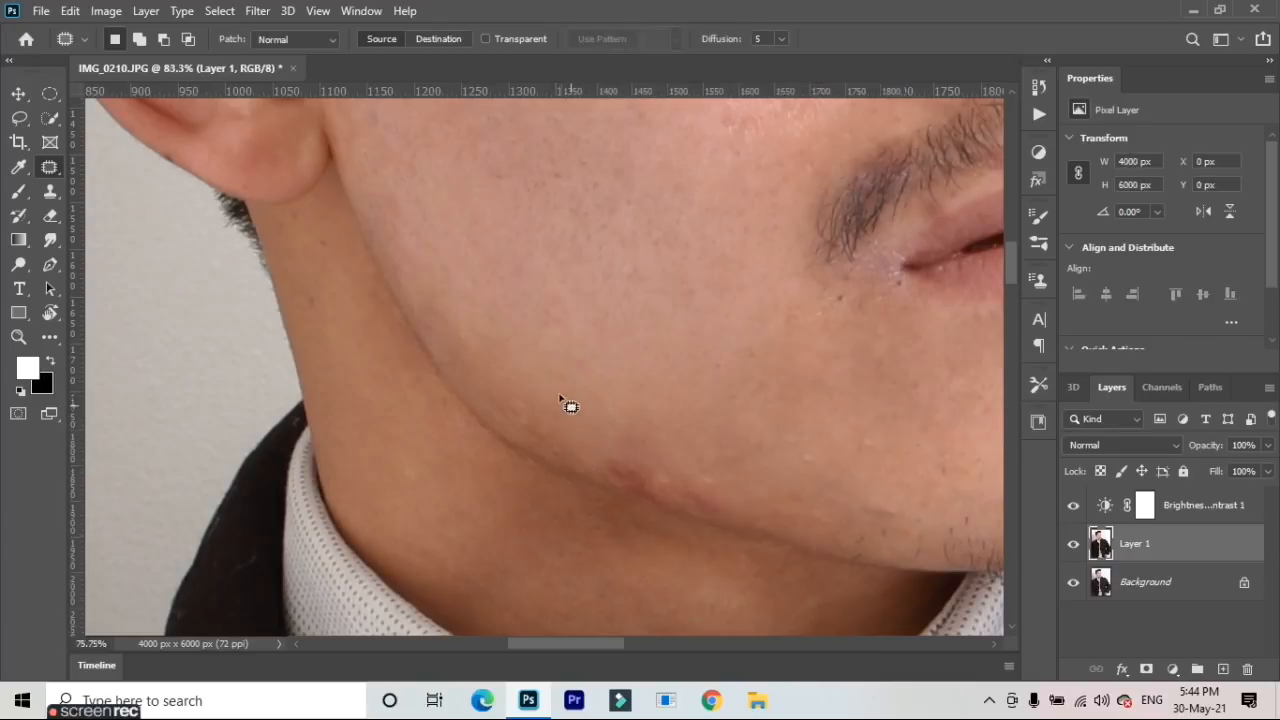
scroll(755, 398, "down", 2)
scroll(654, 459, "up", 2)
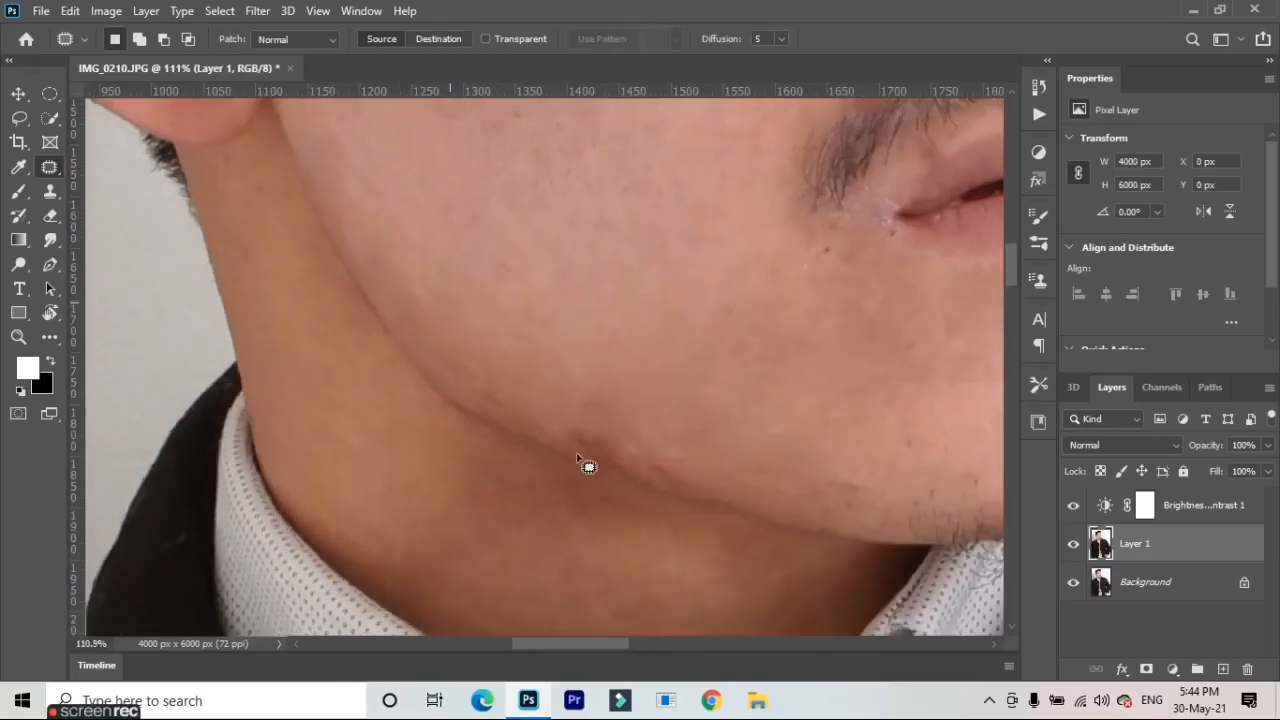
mouse_move(561, 415)
left_mouse_down()
mouse_move(597, 461)
mouse_move(626, 436)
mouse_move(628, 410)
mouse_move(600, 391)
left_mouse_up()
key("ctrl+d")
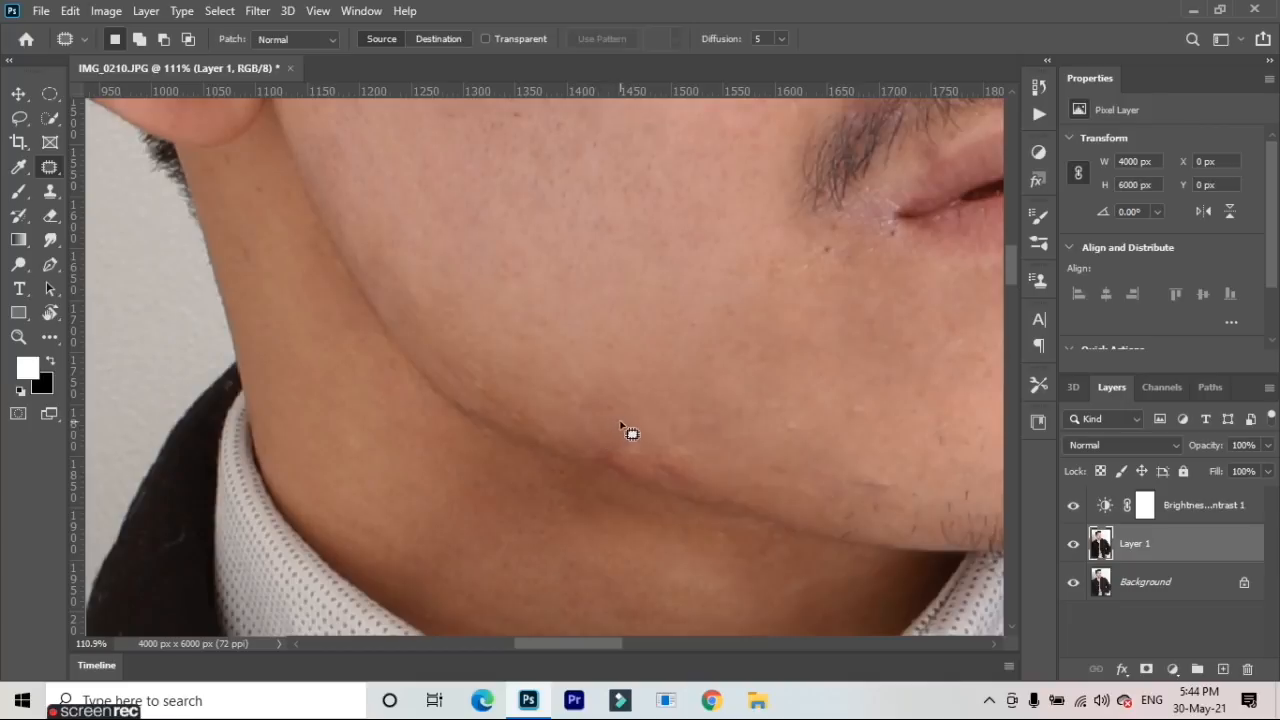
Patch the skin around the remaining jaw redness and the rough jaw edge closer to the ear
mouse_move(617, 422)
left_mouse_down()
mouse_move(629, 457)
mouse_move(656, 405)
left_mouse_up()
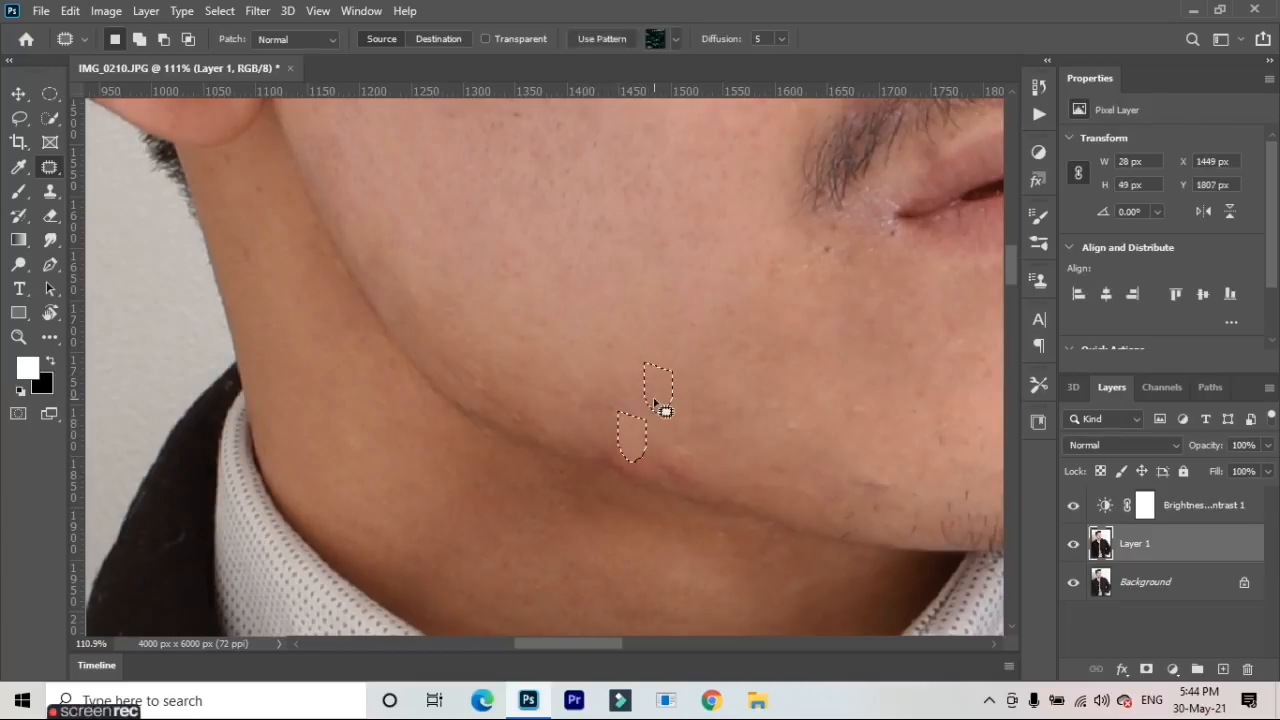
key("ctrl+d")
mouse_move(480, 406)
left_mouse_down()
mouse_move(508, 409)
mouse_move(497, 380)
mouse_move(508, 309)
mouse_move(518, 320)
left_mouse_up()
key("ctrl+d")
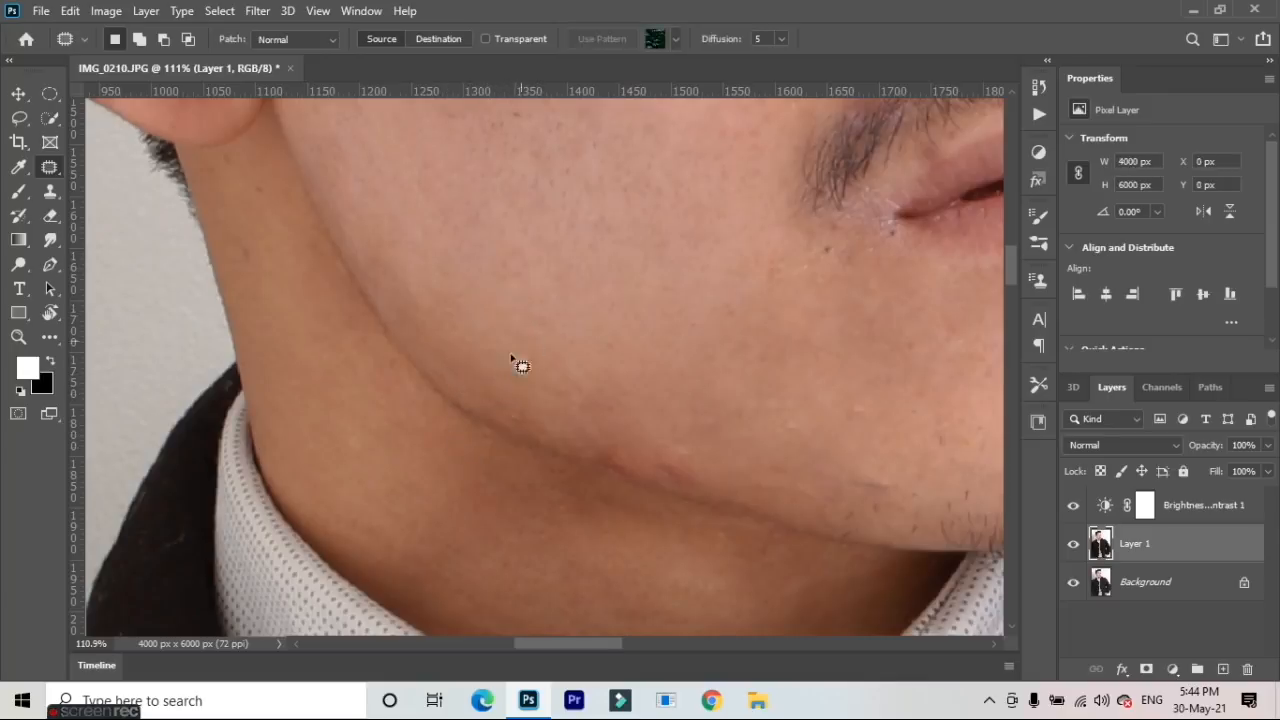
scroll(408, 400, "down", 4)
scroll(666, 463, "down", 2)
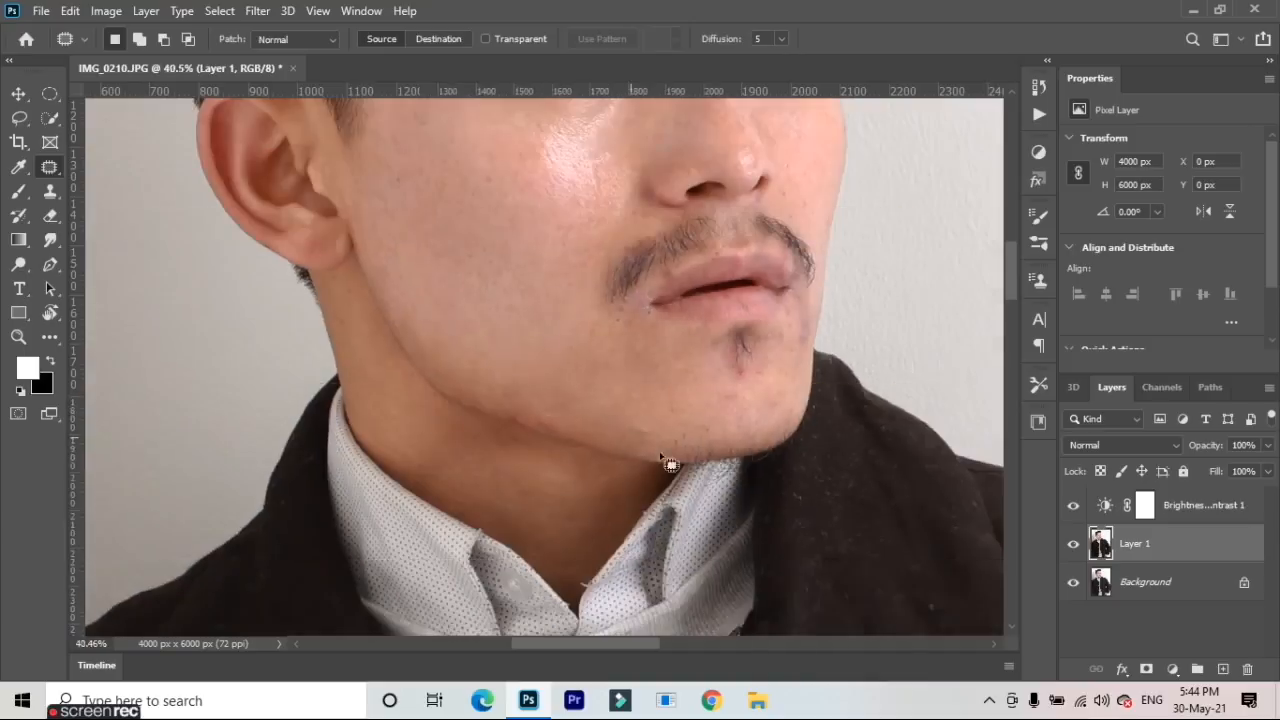
Patch the uneven spots on the chin below the goatee with clean nearby skin
scroll(703, 423, "up", 4)
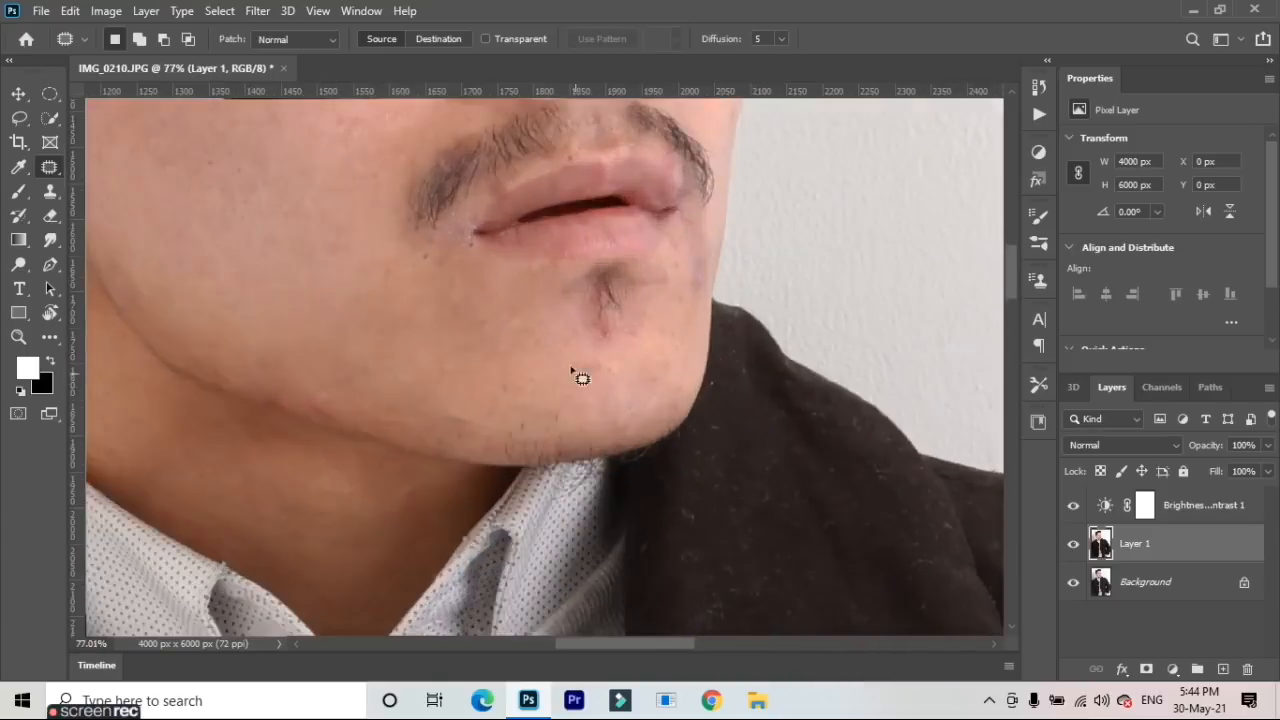
mouse_move(585, 380)
left_mouse_down()
mouse_move(612, 370)
mouse_move(570, 356)
mouse_move(583, 397)
left_mouse_up()
left_click(585, 400)
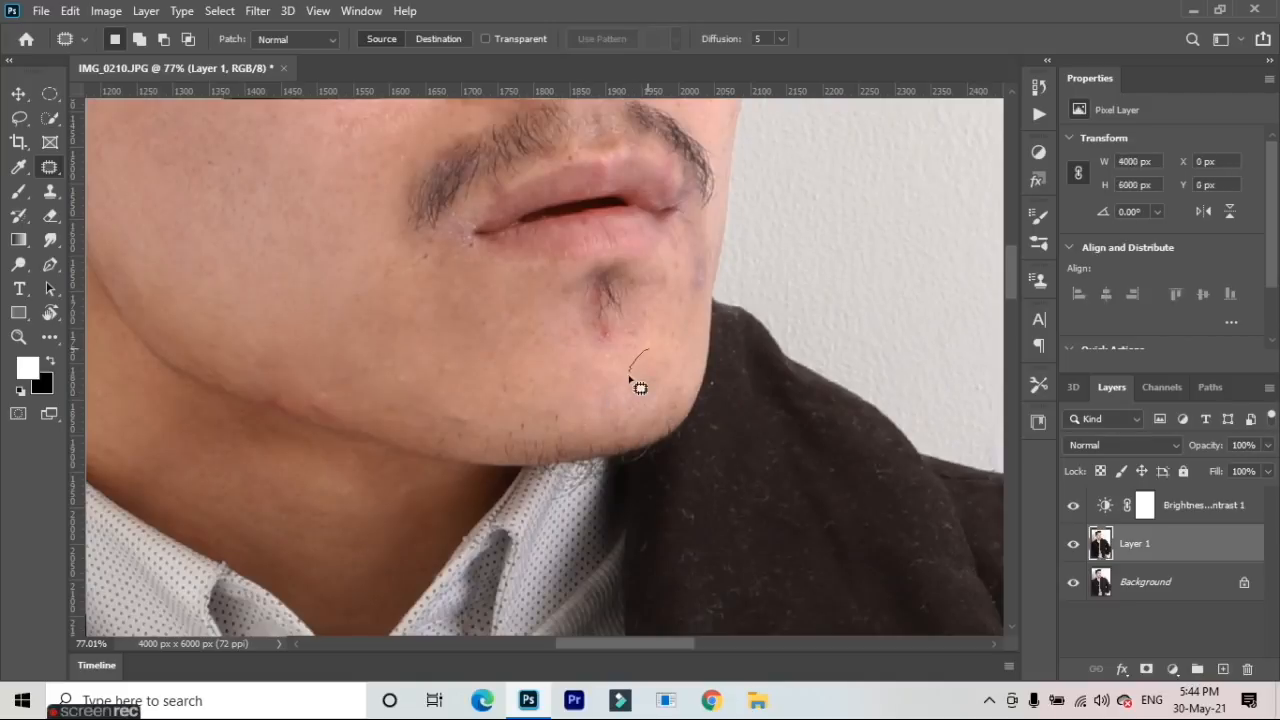
mouse_move(690, 384)
left_mouse_down()
mouse_move(674, 369)
mouse_move(571, 366)
mouse_move(584, 372)
left_mouse_up()
left_click(586, 368)
Patch the discoloured skin at the far edge of the chin, below the mouth corner, with skin from just beneath it
left_click_drag(710, 256, 698, 336)
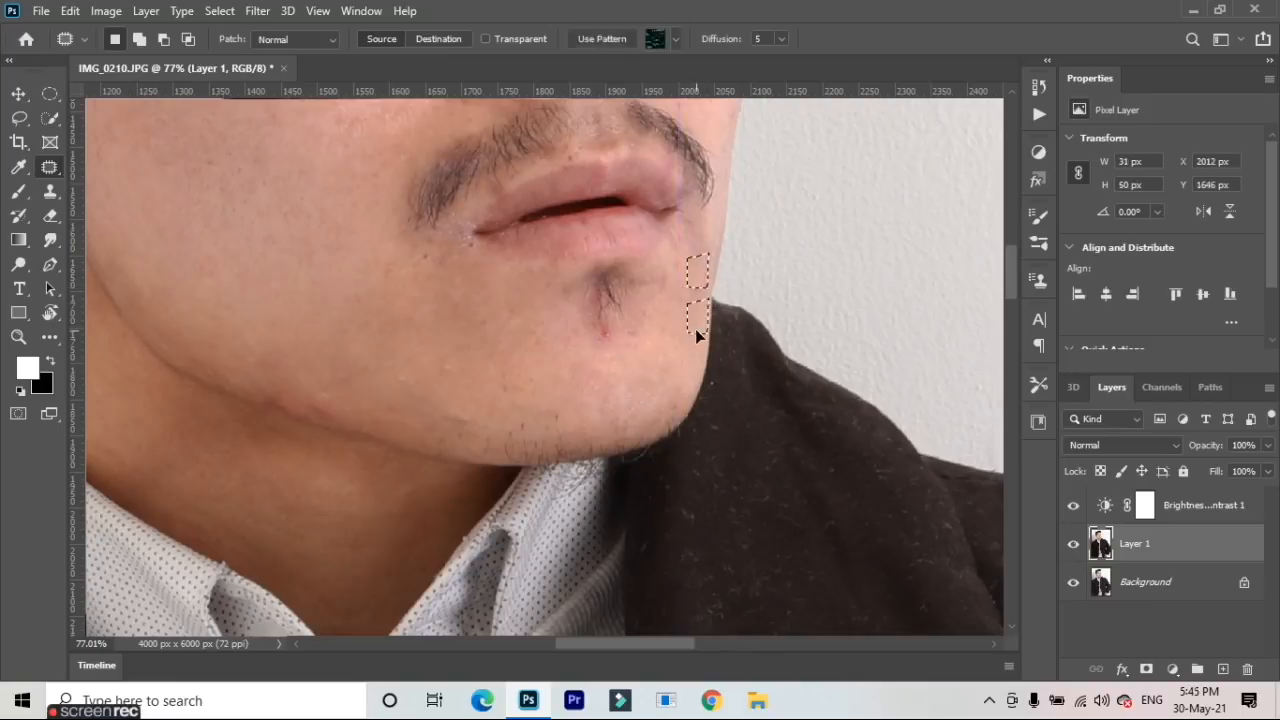
left_click(695, 337)
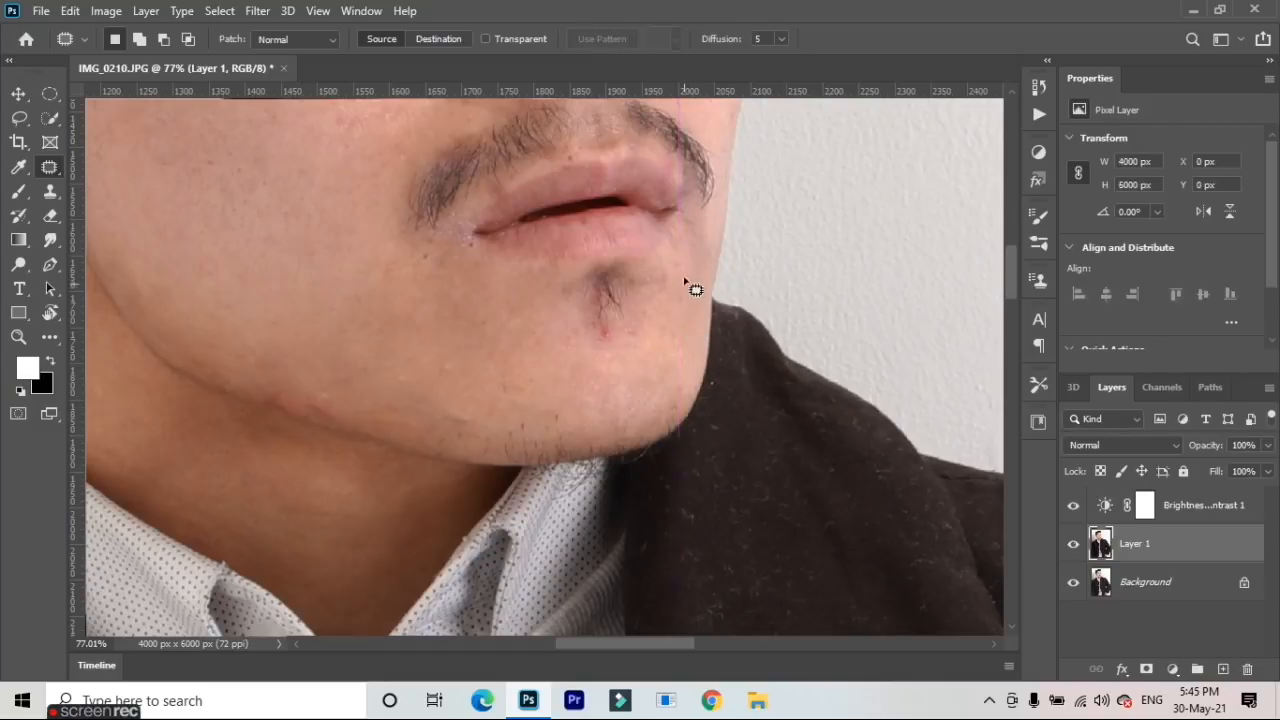
mouse_move(674, 256)
left_mouse_down()
mouse_move(672, 288)
mouse_move(685, 249)
mouse_move(689, 277)
left_mouse_up()
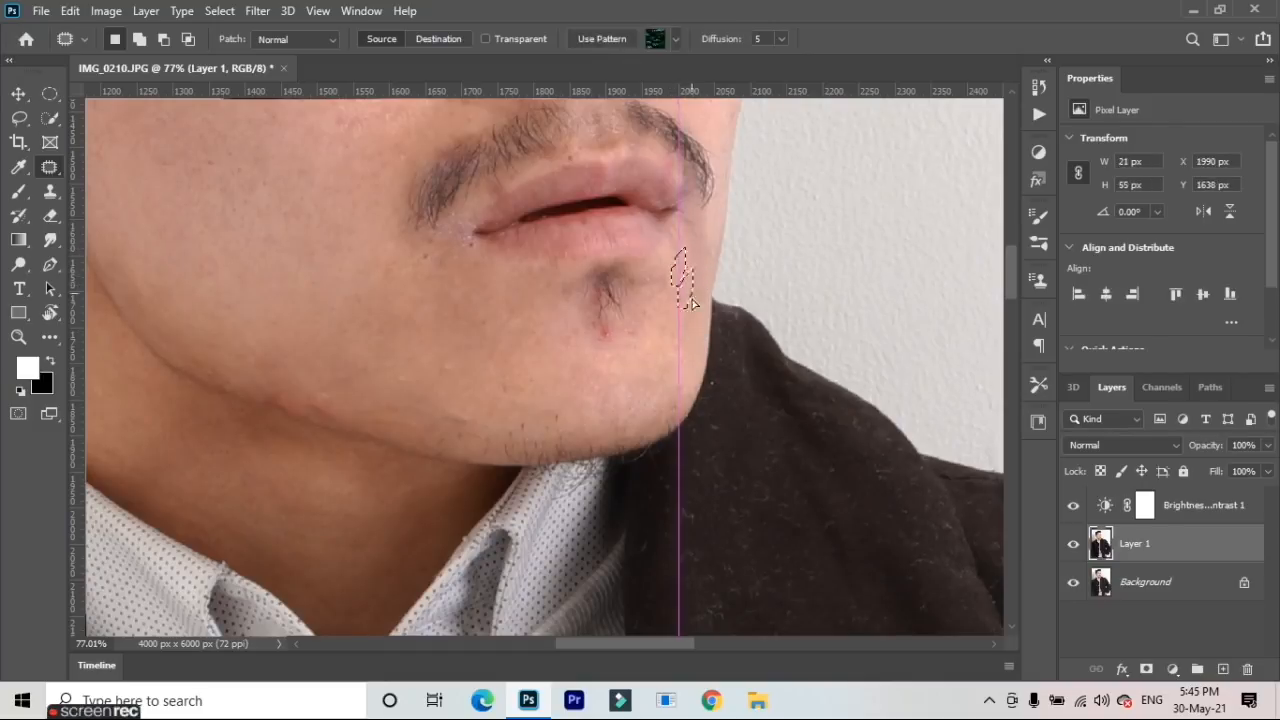
left_click(694, 310)
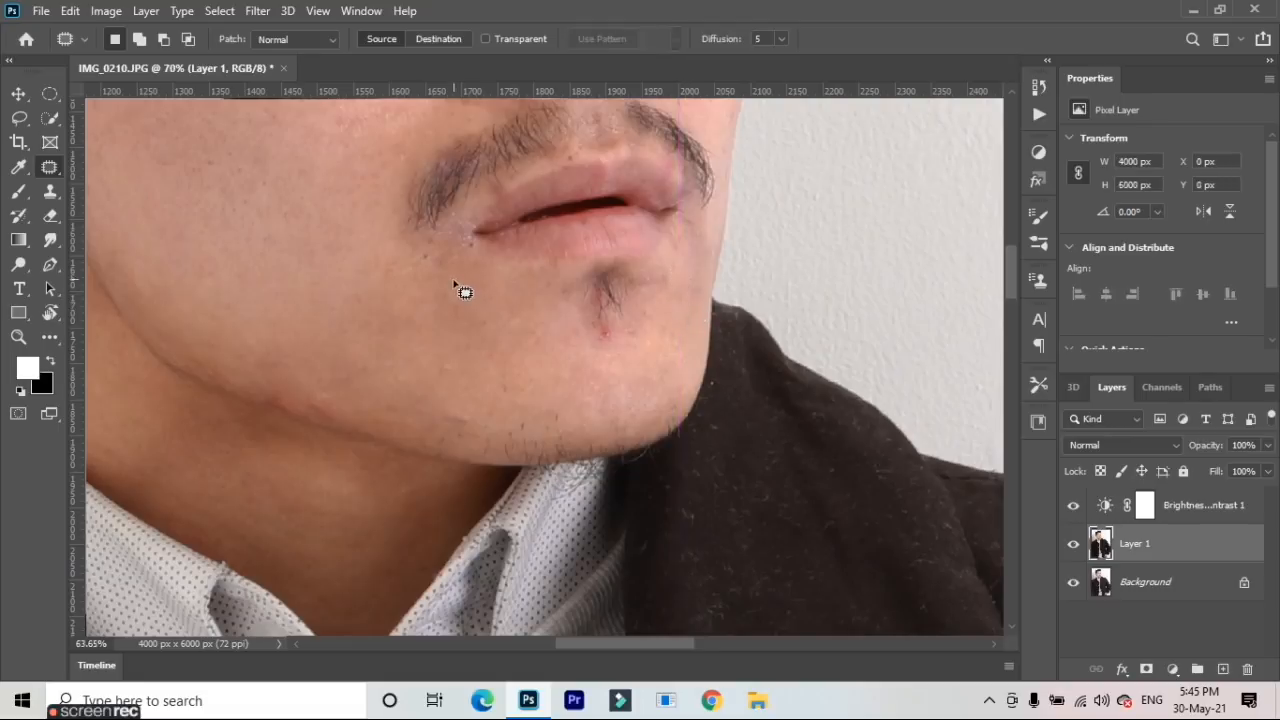
Patch the uneven area on the forehead and the marks on the near cheek beside the nose, clearing the selection after each
scroll(462, 290, "down", 8)
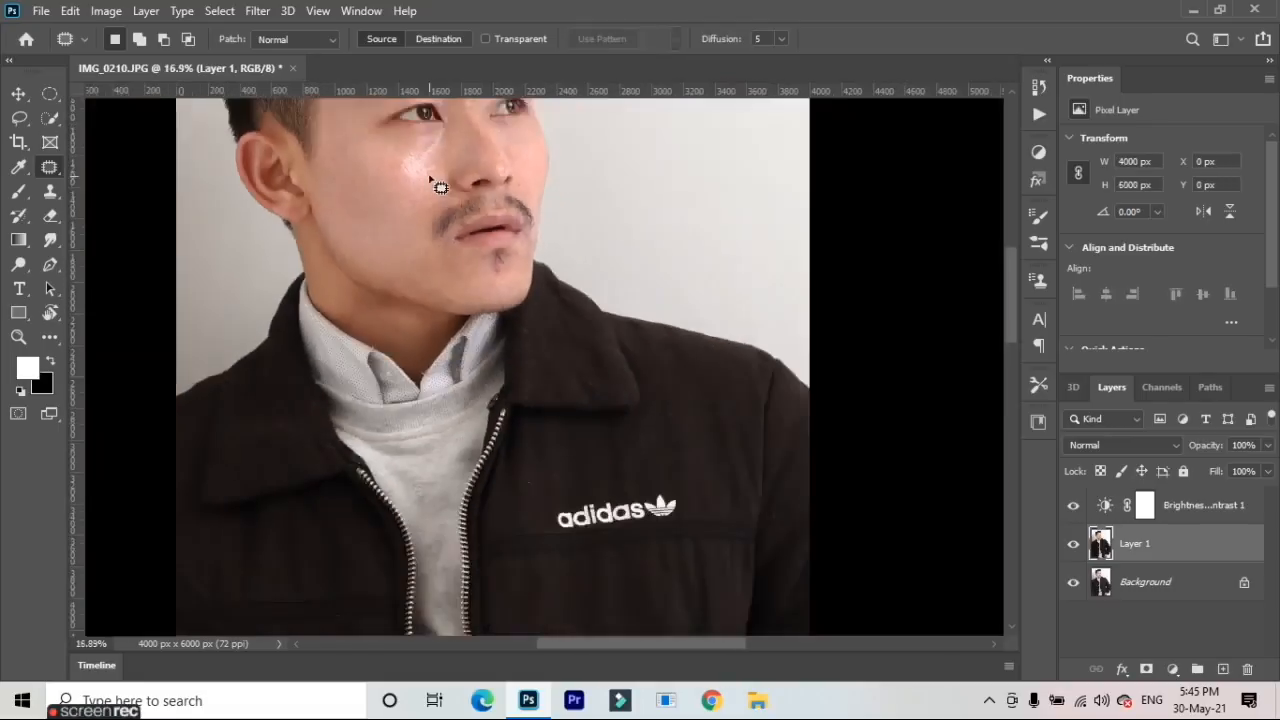
scroll(440, 187, "down", 4)
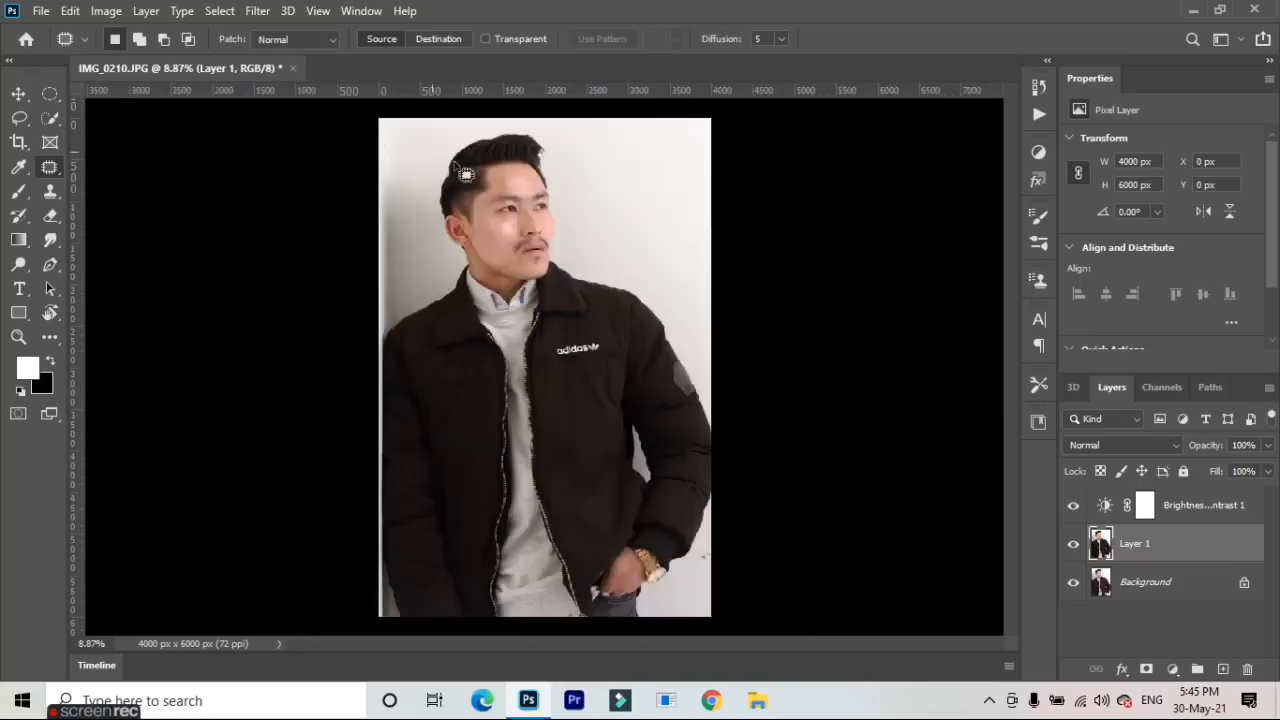
scroll(463, 174, "up", 8)
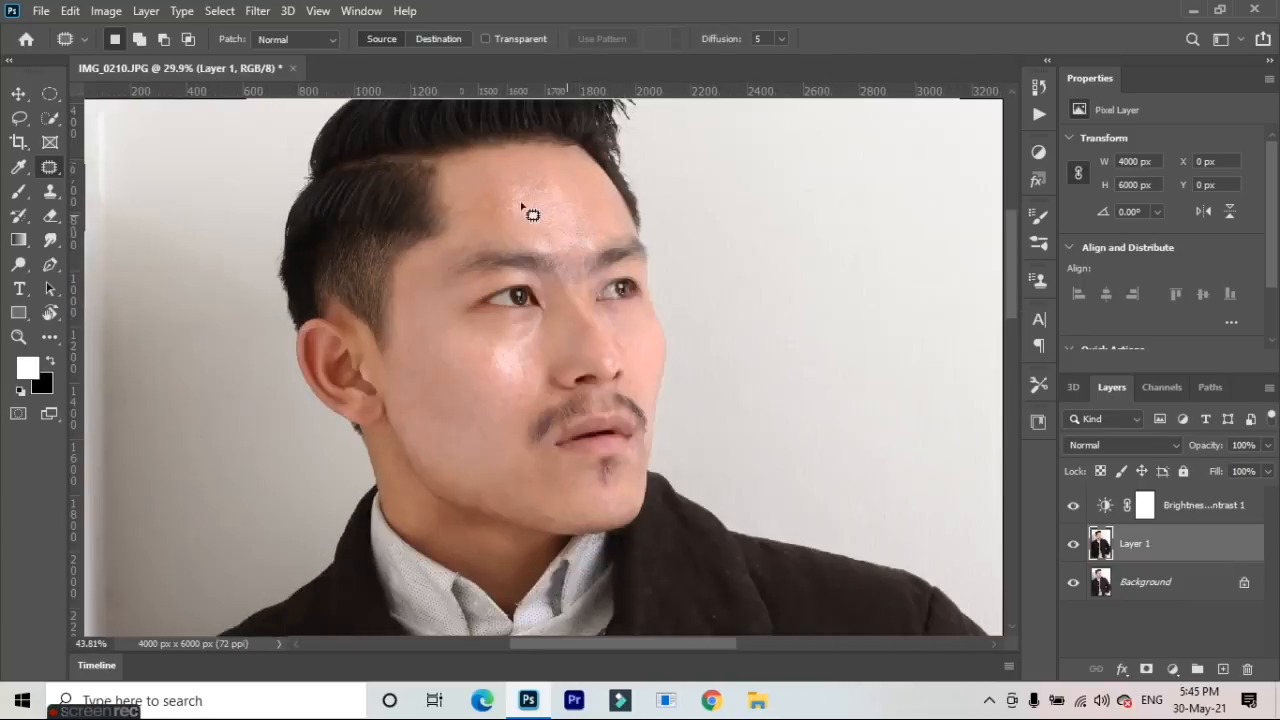
mouse_move(445, 157)
left_mouse_down()
mouse_move(441, 180)
mouse_move(465, 215)
mouse_move(447, 157)
mouse_move(438, 208)
mouse_move(368, 271)
left_mouse_up()
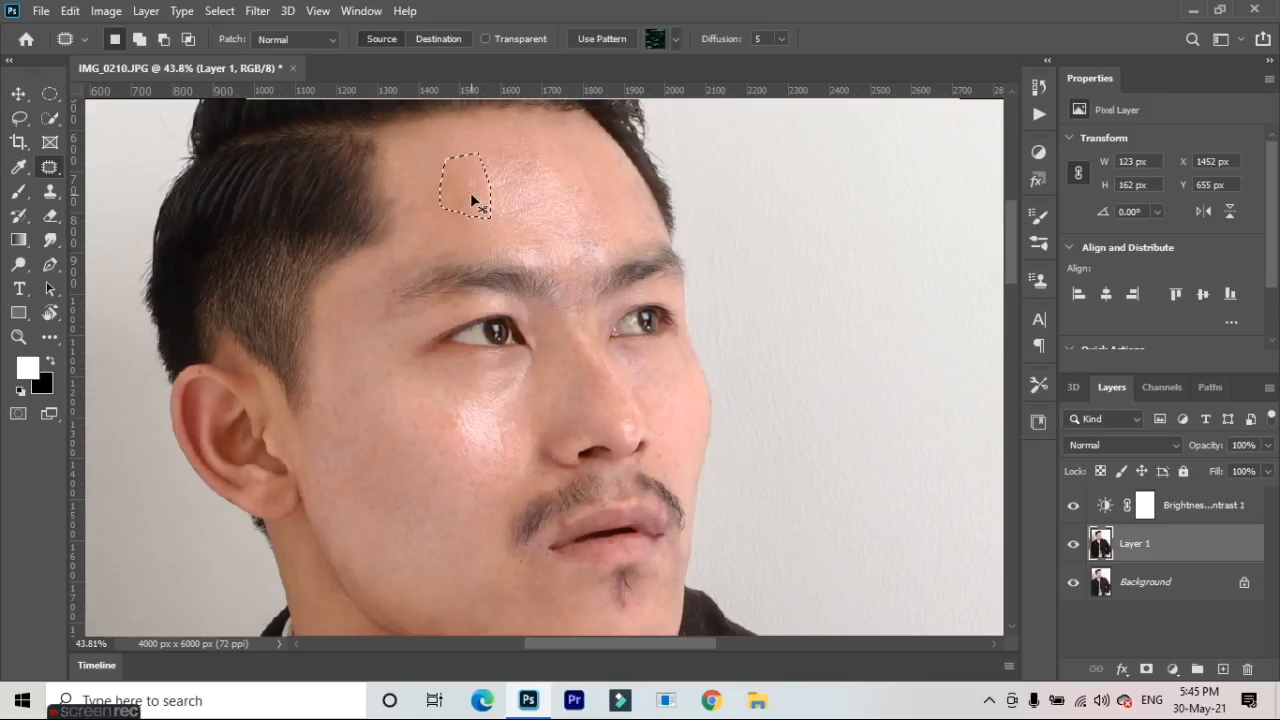
key("ctrl+d")
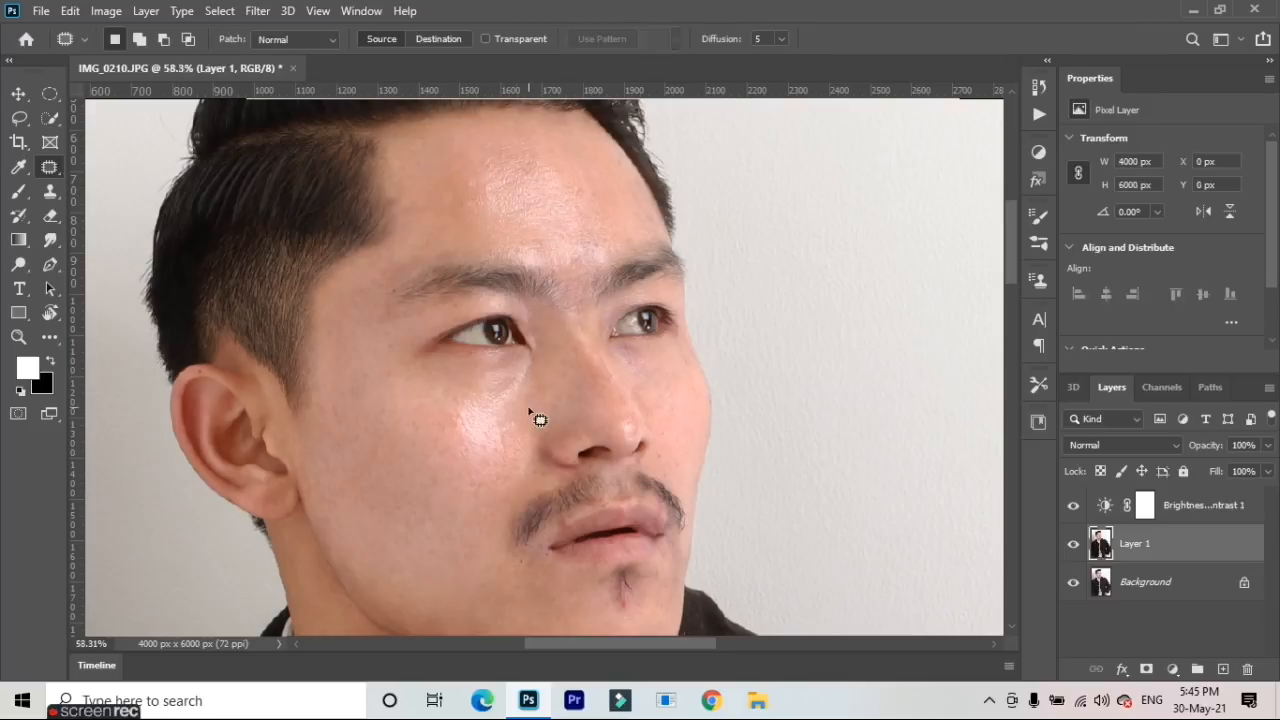
scroll(533, 414, "up", 2)
left_click_drag(517, 497, 463, 430)
key("ctrl+d")
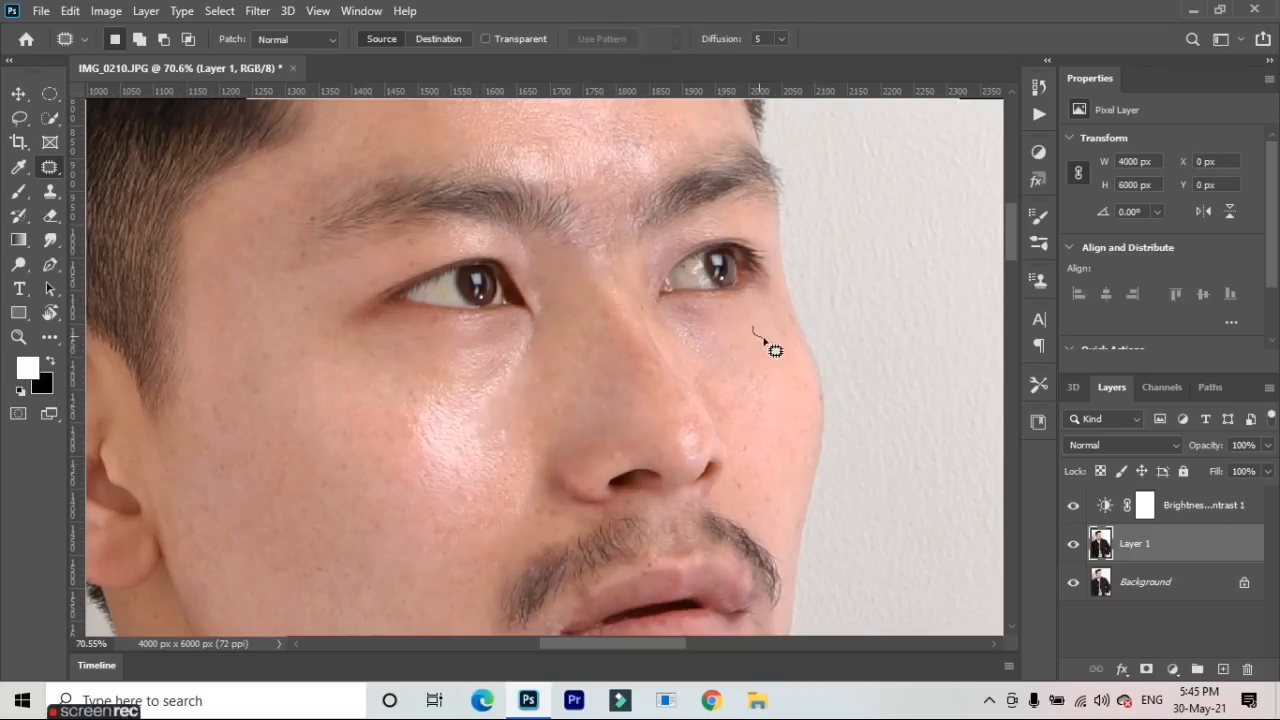
Patch the marks below the far eye and on the far cheek beside the nose with clean skin
left_click_drag(768, 323, 774, 330)
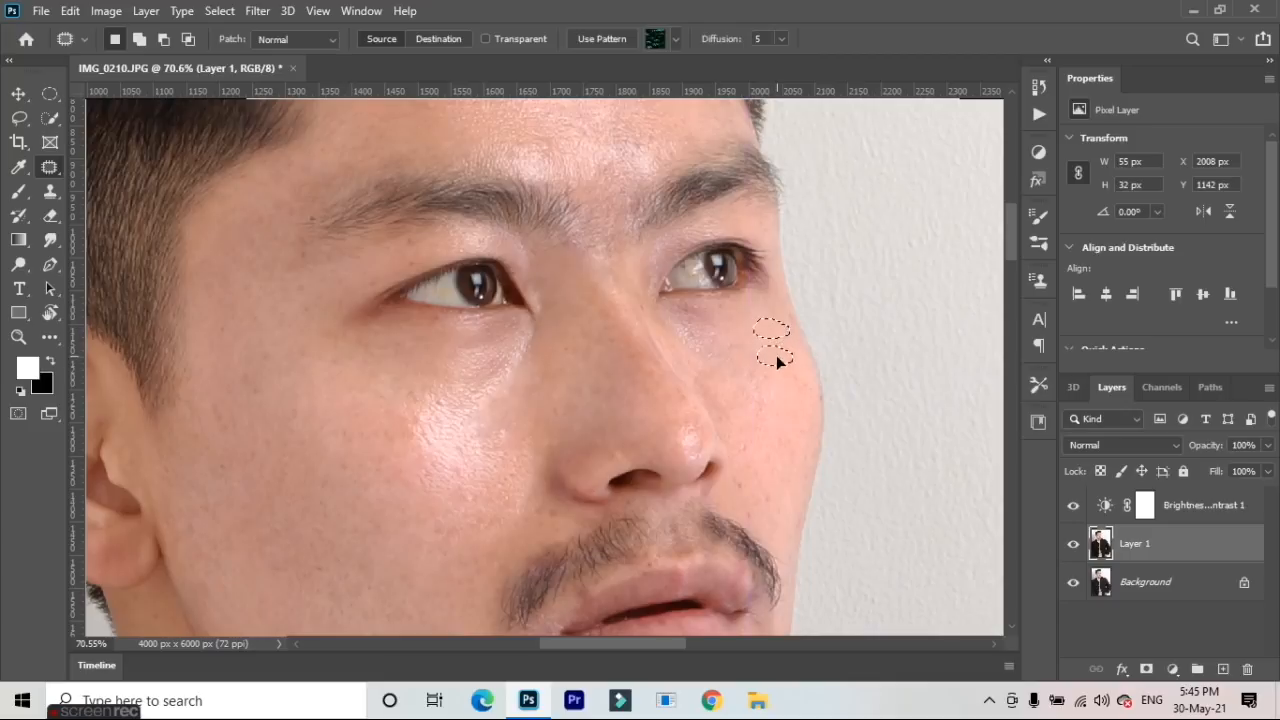
key("ctrl+d")
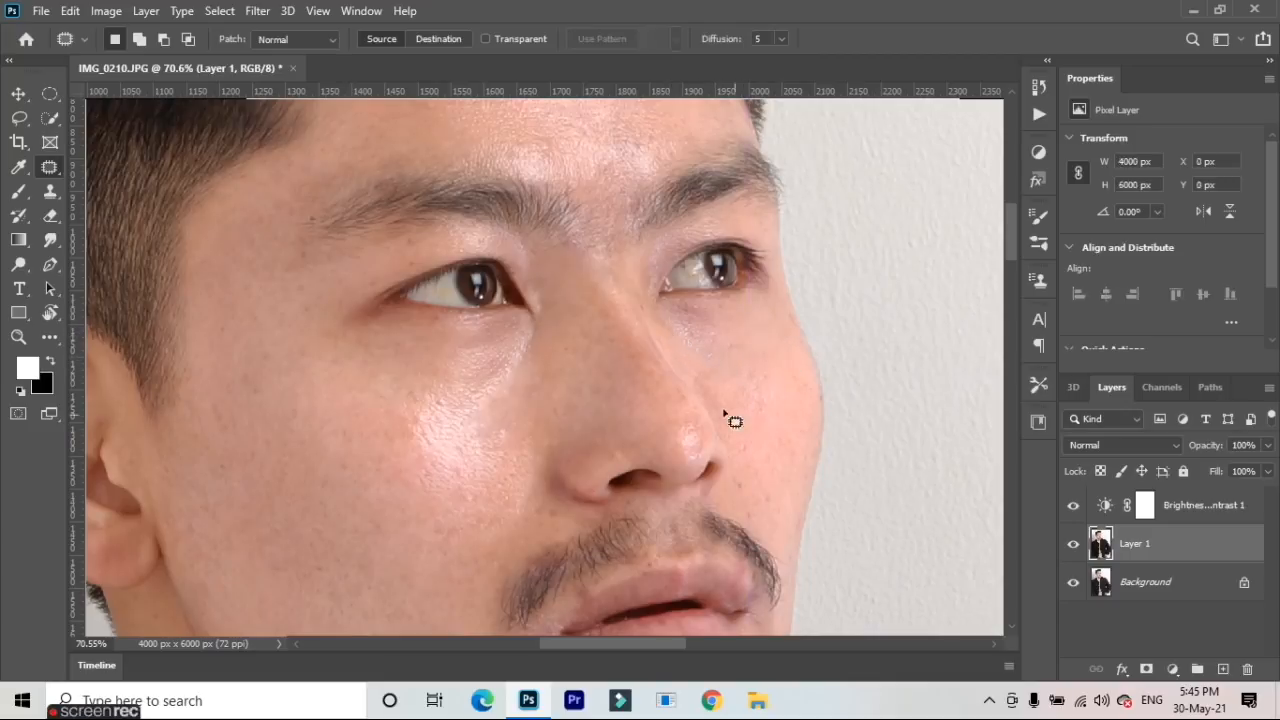
mouse_move(716, 375)
left_mouse_down()
mouse_move(708, 362)
mouse_move(747, 383)
left_mouse_up()
key("ctrl+d")
Patch the uneven skin on the lower cheek between the mouth corner and the jaw with smoother cheek skin
scroll(620, 429, "down", 5)
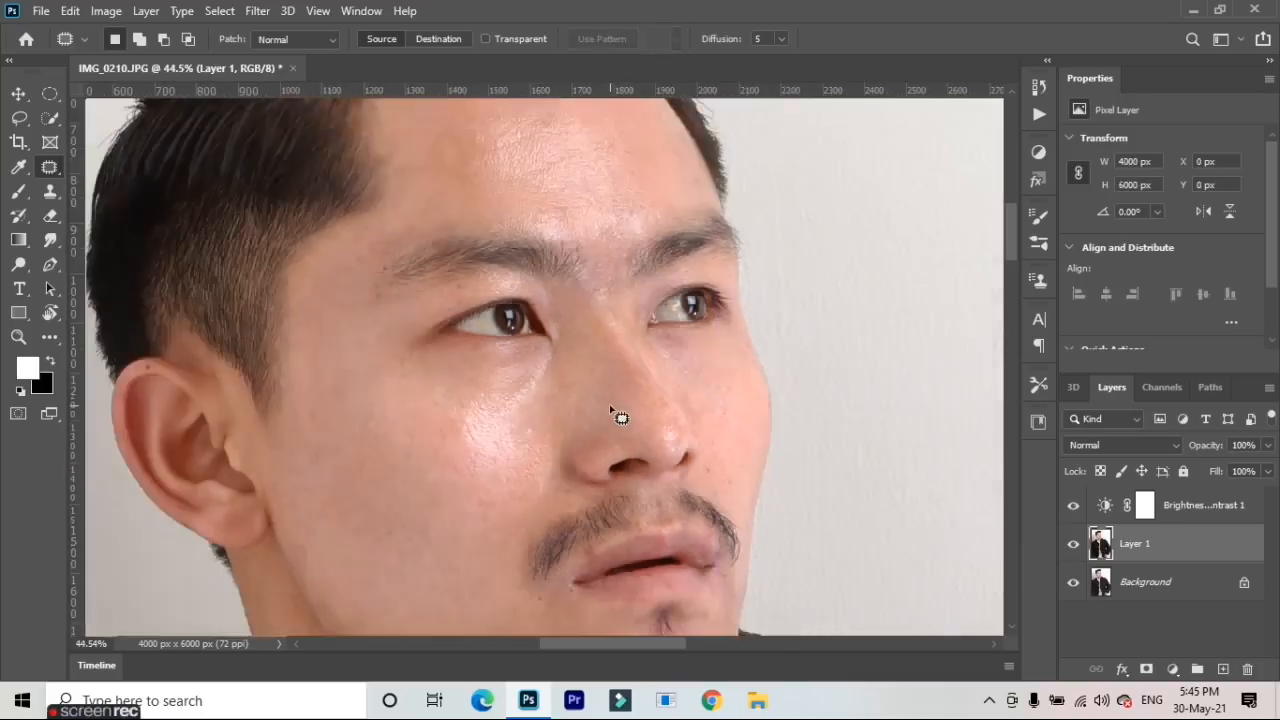
scroll(560, 360, "down", 3)
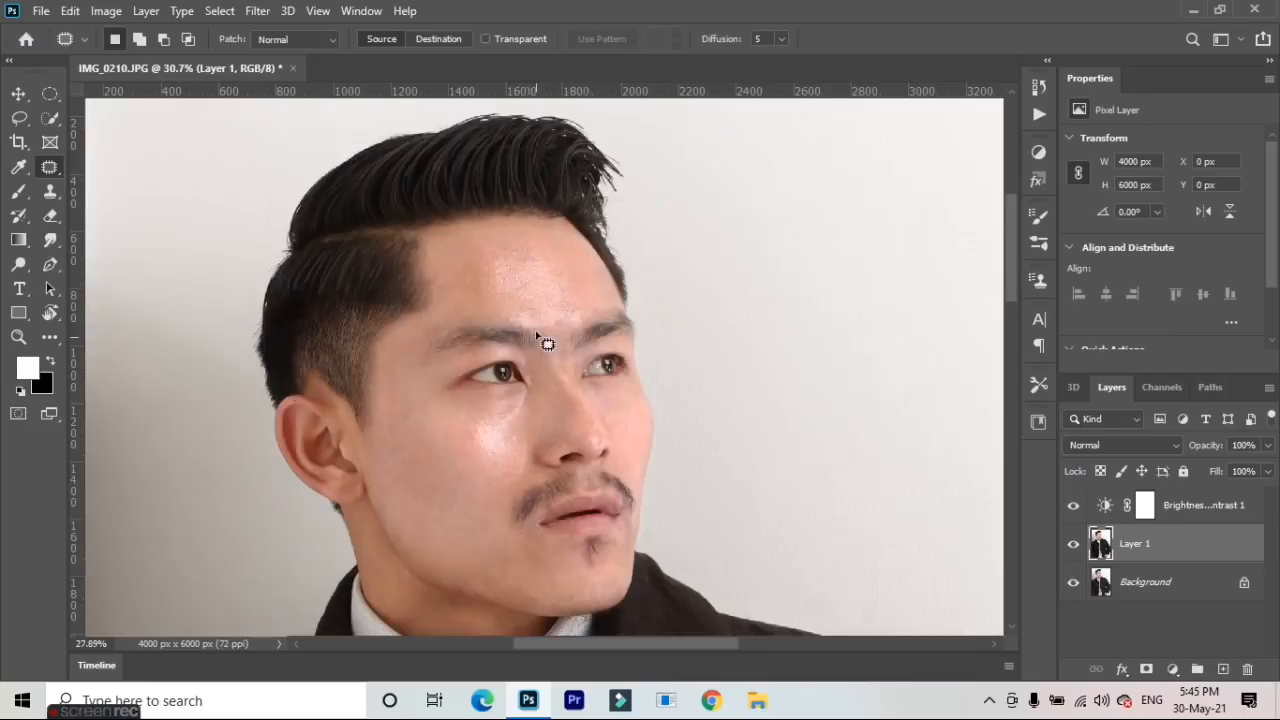
scroll(527, 533, "up", 1)
scroll(527, 533, "up", 6)
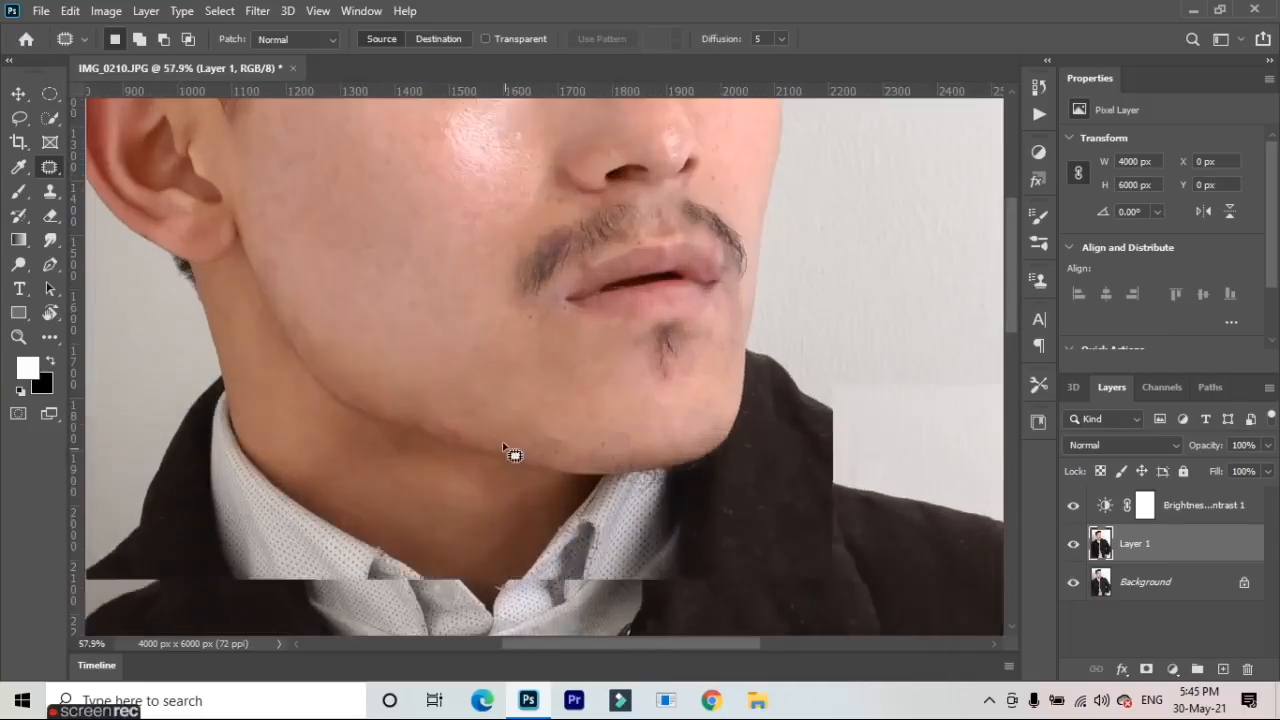
mouse_move(366, 380)
left_mouse_down()
mouse_move(412, 378)
mouse_move(404, 396)
mouse_move(410, 342)
mouse_move(446, 400)
mouse_move(500, 371)
mouse_move(451, 337)
left_mouse_up()
left_click_drag(478, 382, 428, 307)
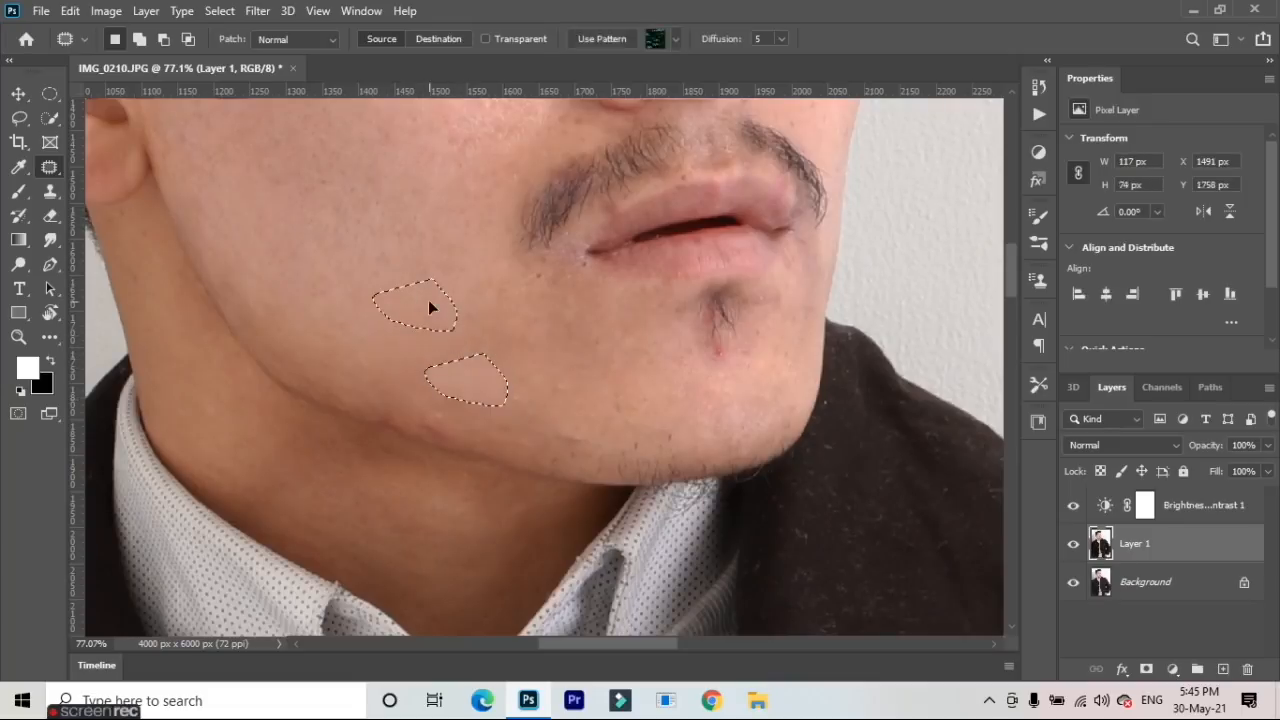
left_click_drag(517, 328, 517, 330)
mouse_move(530, 269)
left_mouse_down()
mouse_move(519, 303)
mouse_move(555, 284)
mouse_move(534, 283)
left_mouse_up()
mouse_move(540, 332)
left_mouse_down()
mouse_move(593, 362)
mouse_move(632, 343)
mouse_move(630, 328)
mouse_move(558, 343)
left_mouse_up()
left_click_drag(590, 423, 592, 422)
key("ctrl+d")
Patch the rough skin on the chin below and beside the goatee, then clear the selection
mouse_move(640, 363)
left_mouse_down()
mouse_move(668, 351)
mouse_move(656, 370)
mouse_move(643, 362)
left_mouse_up()
mouse_move(571, 326)
left_mouse_down()
mouse_move(620, 368)
mouse_move(638, 338)
mouse_move(647, 398)
mouse_move(633, 406)
mouse_move(676, 424)
mouse_move(708, 412)
mouse_move(716, 395)
mouse_move(674, 369)
left_mouse_up()
key("ctrl+d")
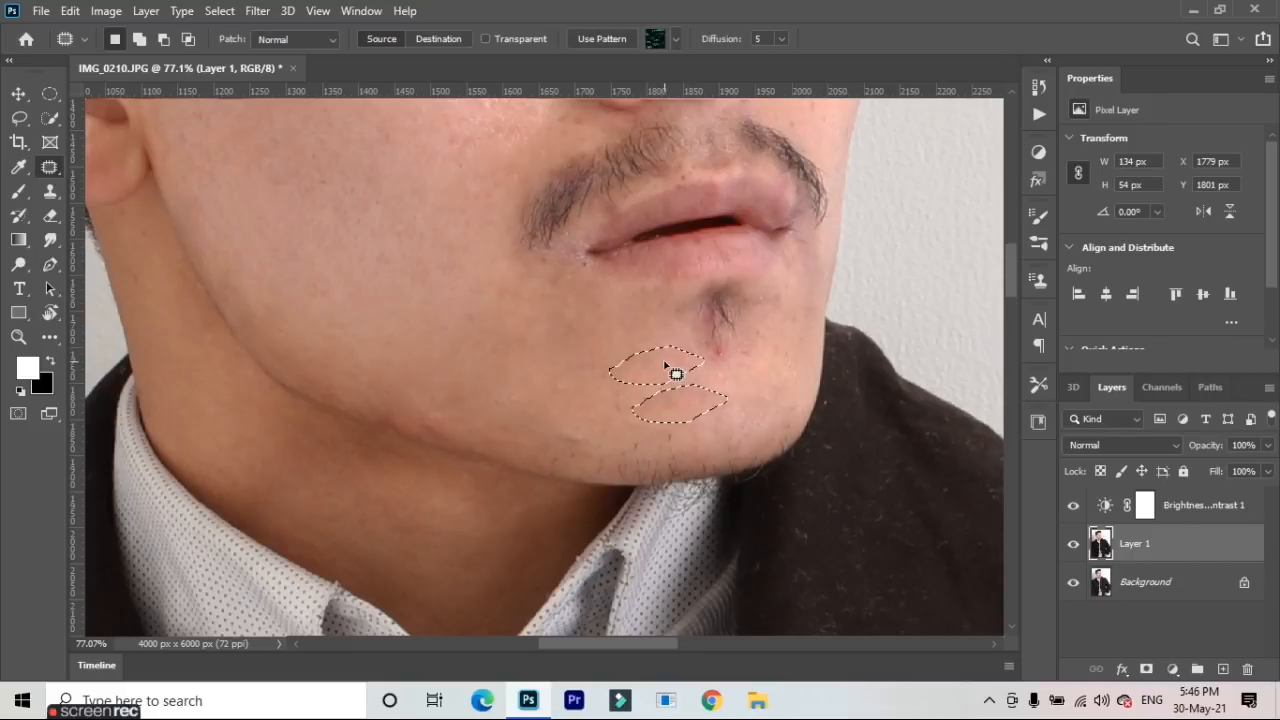
key("ctrl+d")
Patch the bumps on the lower jaw and the chin-side part of the red jaw mark with clean skin above them
scroll(425, 498, "up", 2)
scroll(560, 420, "up", 2)
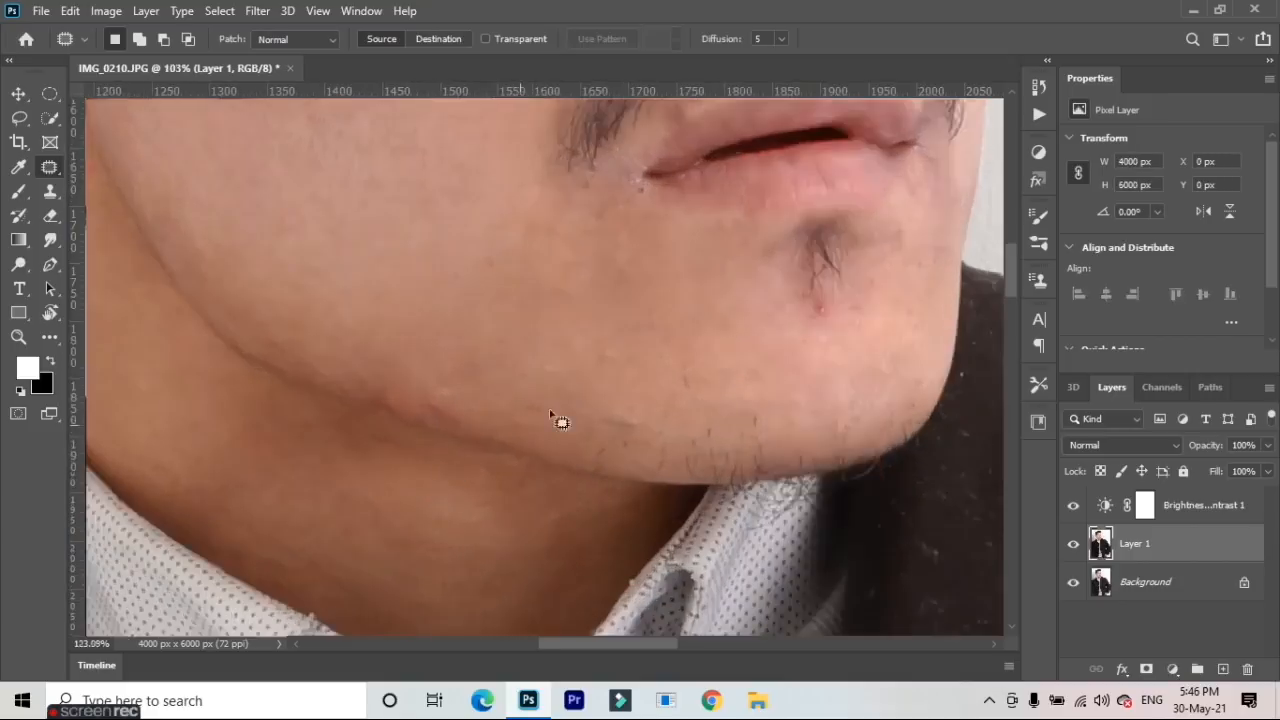
mouse_move(570, 401)
left_mouse_down()
mouse_move(680, 412)
mouse_move(571, 390)
mouse_move(620, 373)
left_mouse_up()
key("ctrl+d")
mouse_move(441, 410)
left_mouse_down()
mouse_move(474, 394)
mouse_move(469, 366)
left_mouse_up()
key("ctrl+d")
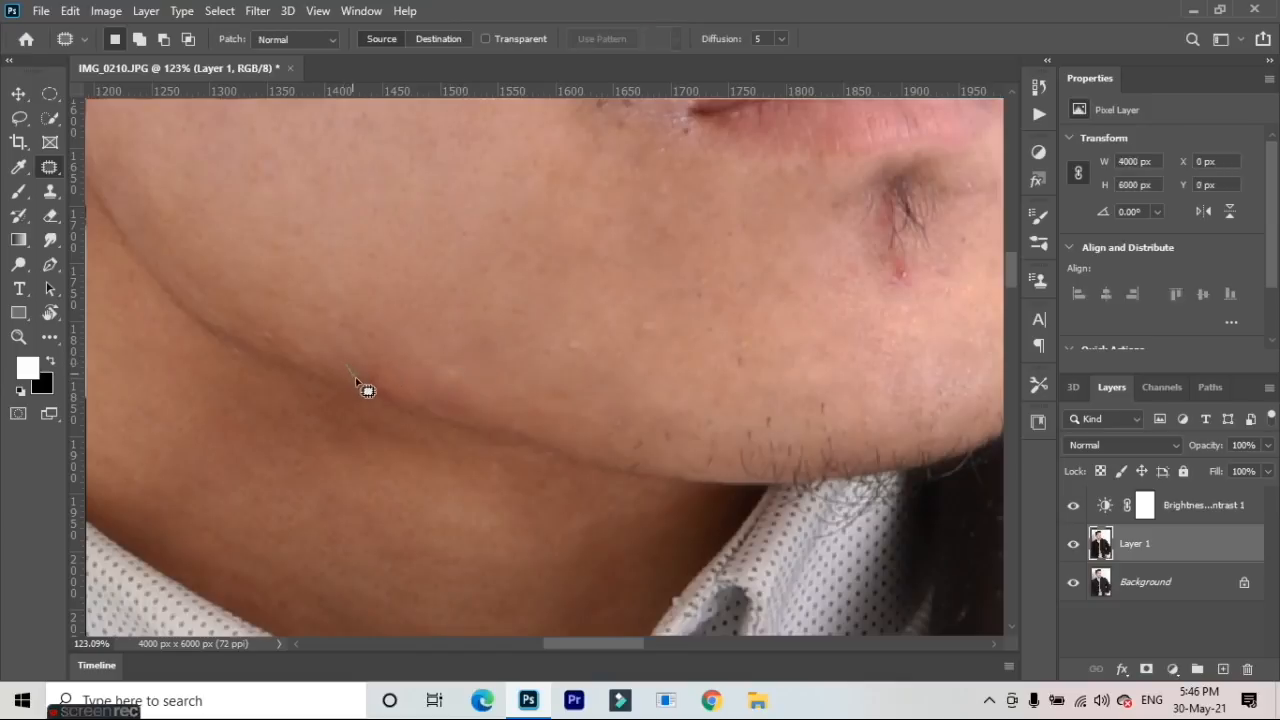
Patch the remaining redness along the middle of the jaw edge with clean cheek skin
mouse_move(400, 408)
left_mouse_down()
mouse_move(426, 391)
mouse_move(420, 372)
mouse_move(436, 402)
left_mouse_up()
key("ctrl+d")
mouse_move(400, 410)
left_mouse_down()
mouse_move(394, 366)
mouse_move(376, 358)
mouse_move(431, 341)
left_mouse_up()
key("ctrl+d")
Switch from the Patch tool to the Healing Brush tool for the remaining skin marks
scroll(447, 365, "down", 5)
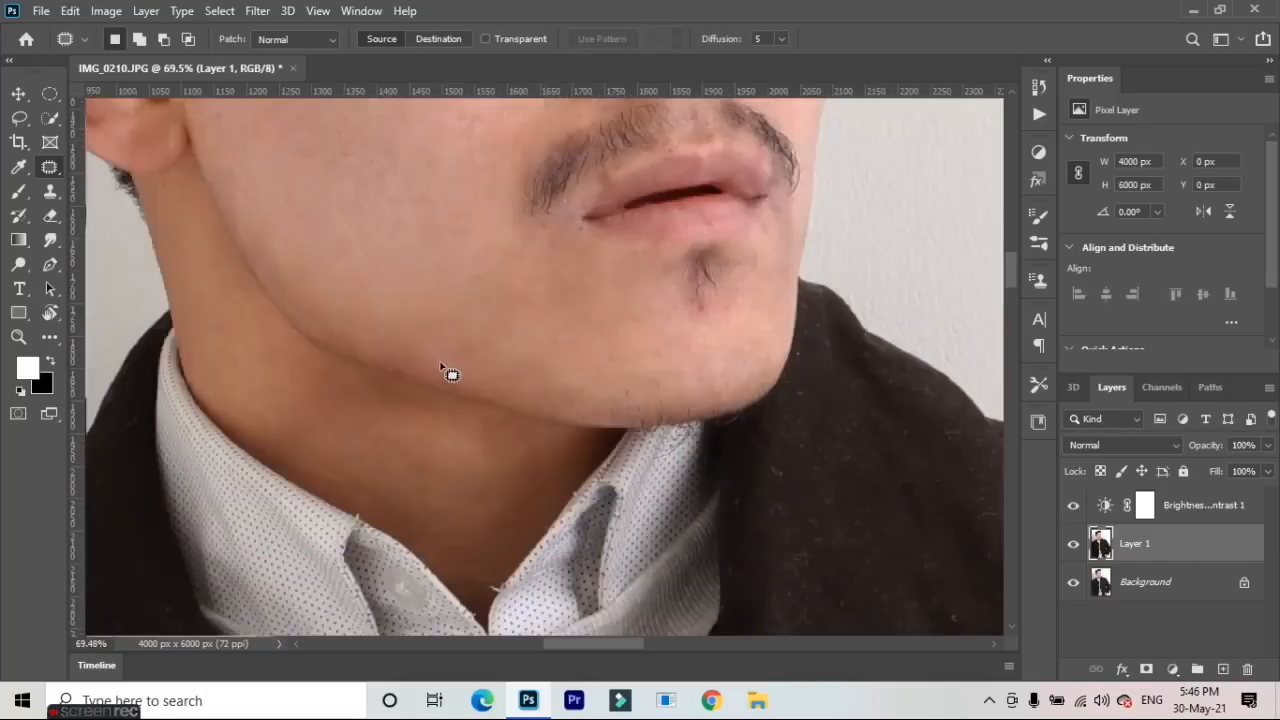
scroll(646, 337, "down", 5)
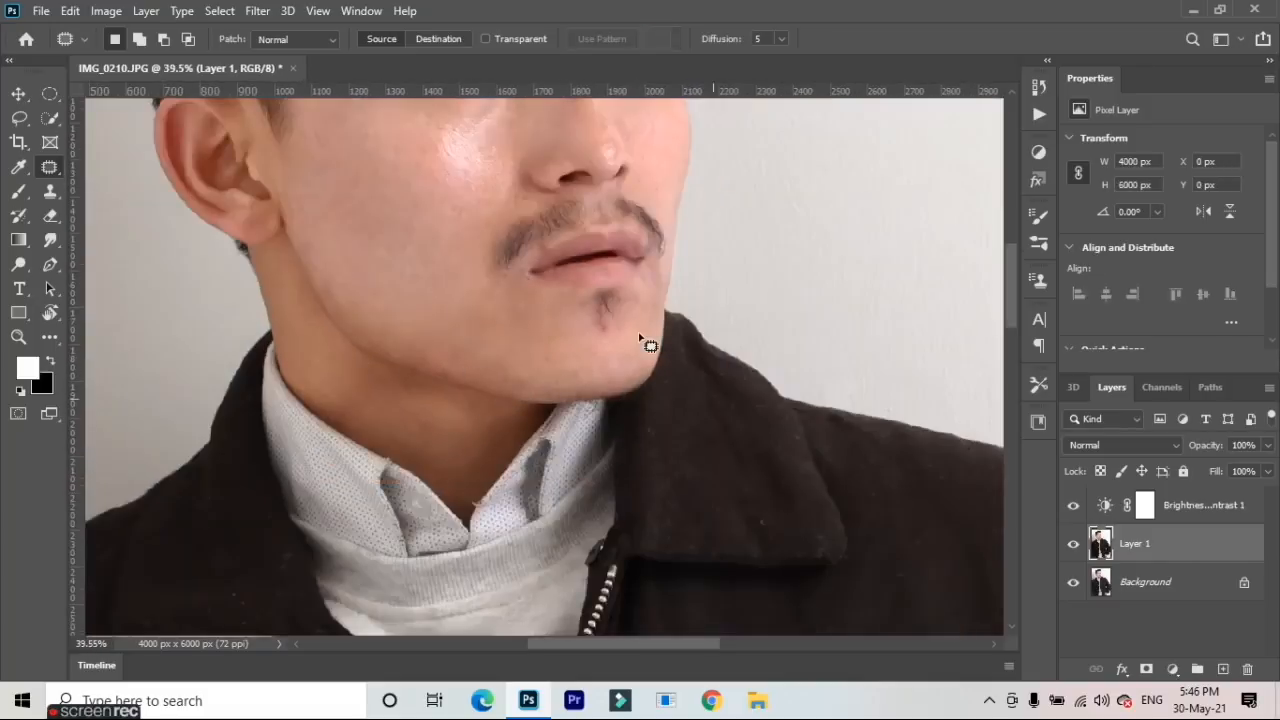
scroll(607, 197, "up", 3)
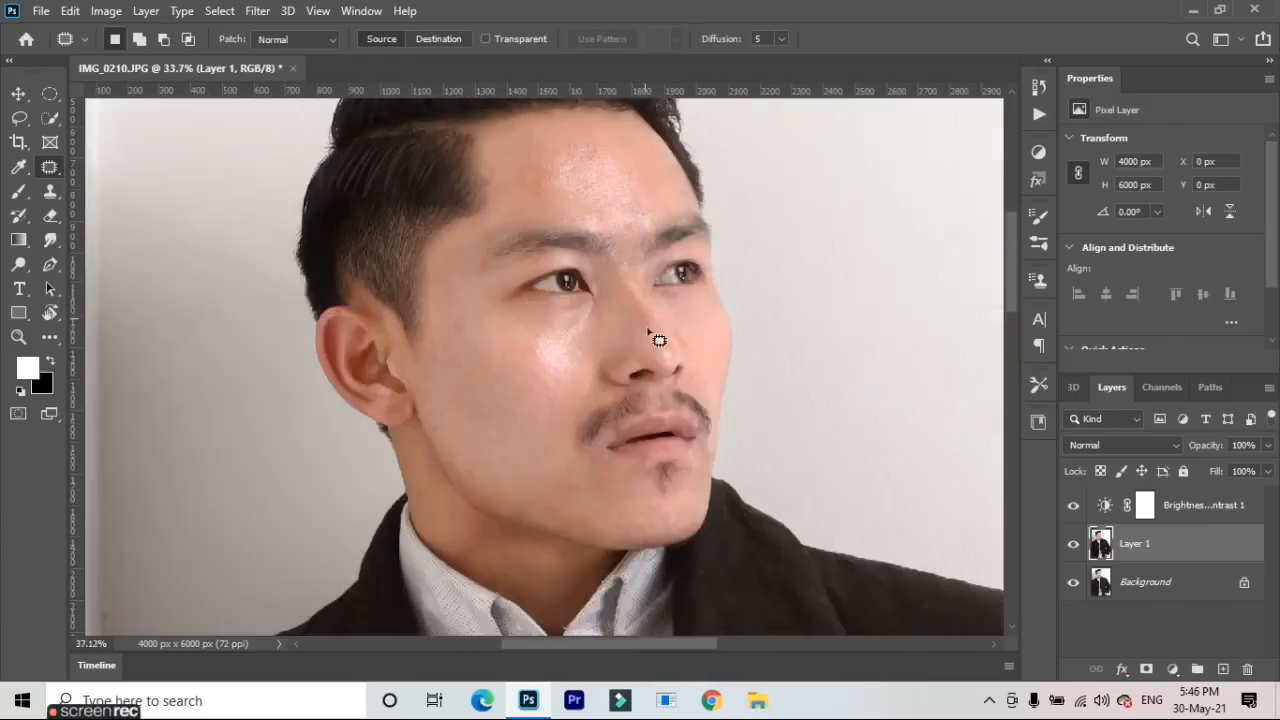
scroll(652, 340, "up", 3)
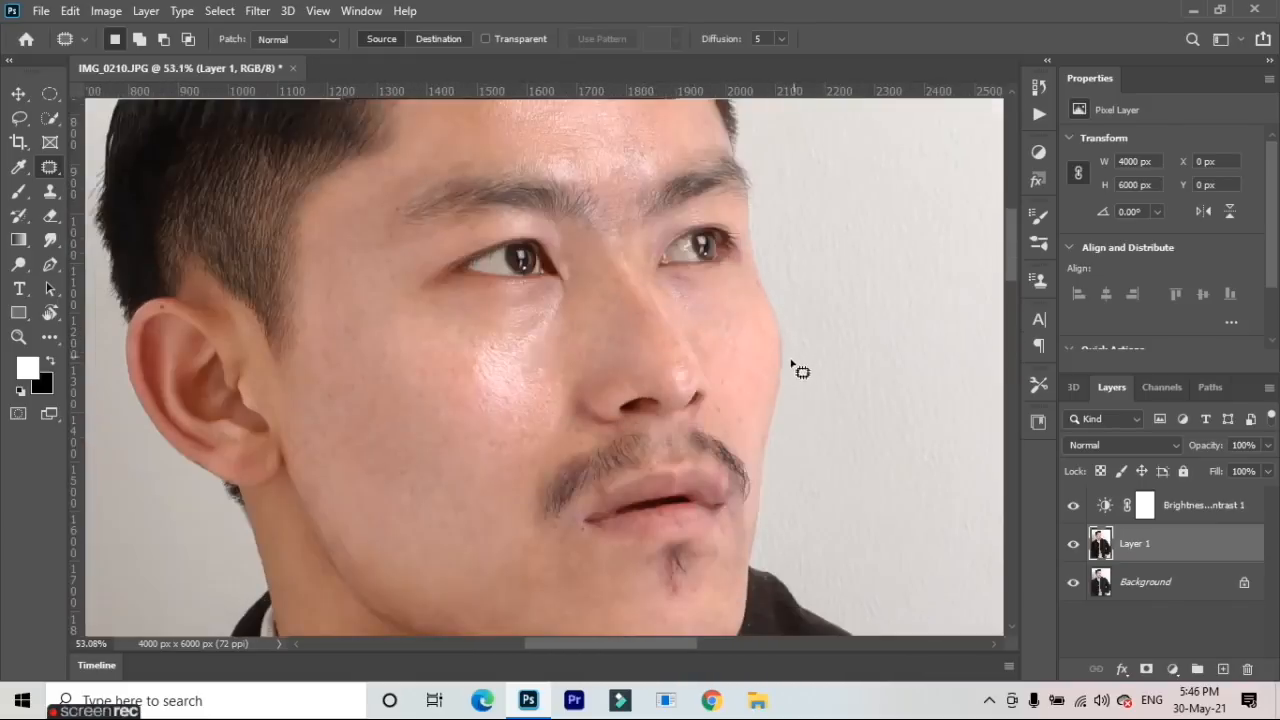
right_click(50, 172)
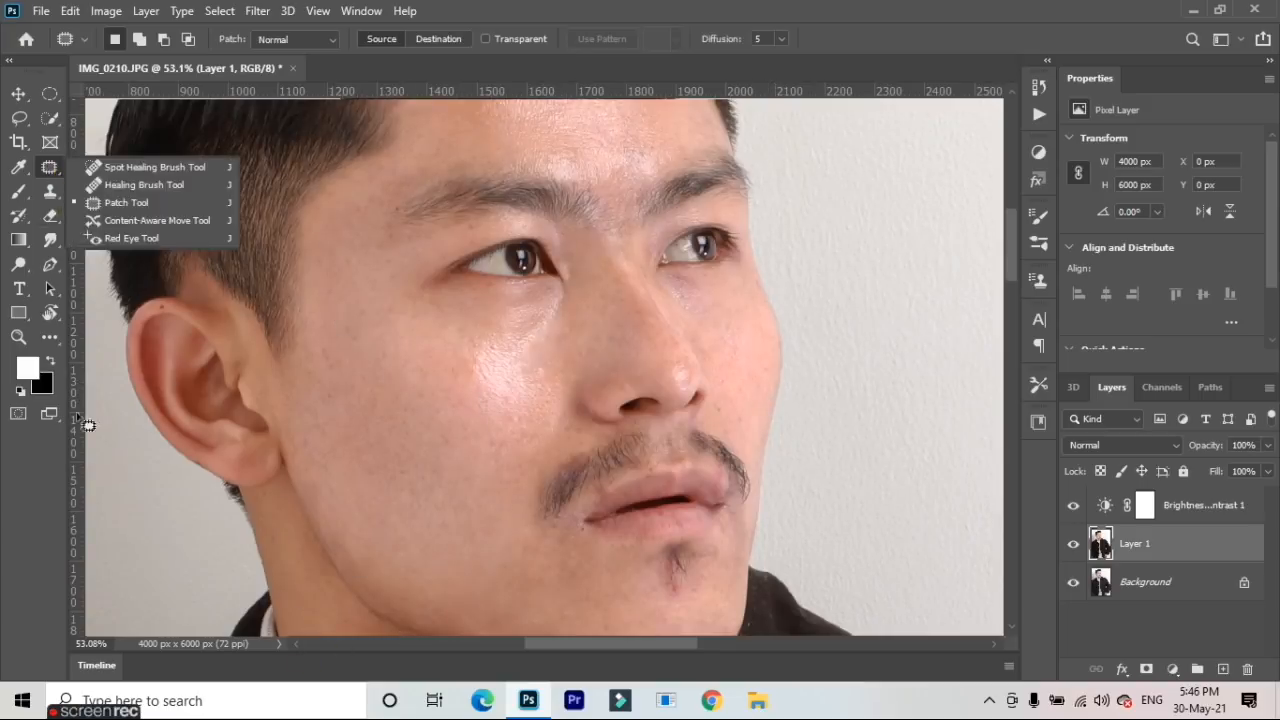
left_click(145, 168)
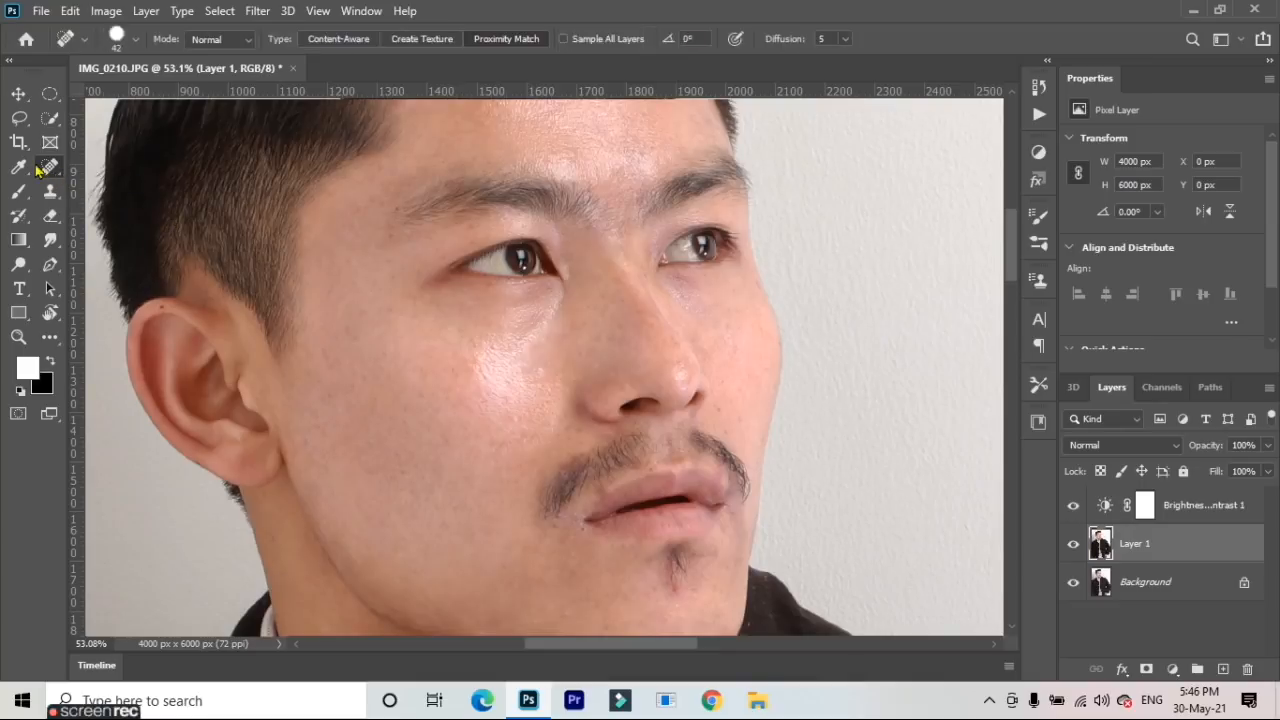
right_click(47, 168)
left_click(145, 185)
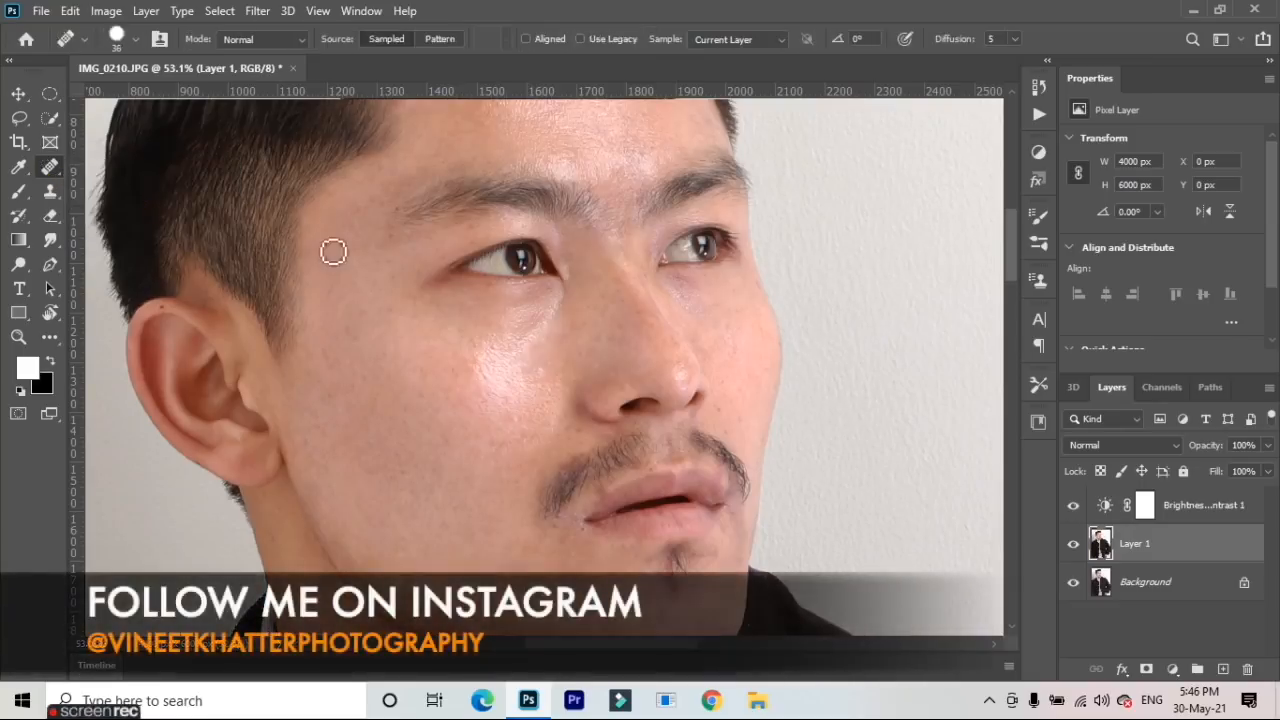
Sample clean lower-cheek skin and paint with the Healing Brush over the rough jaw edge and the marks on the lower cheek
scroll(380, 329, "down", 2)
scroll(400, 508, "up", 1)
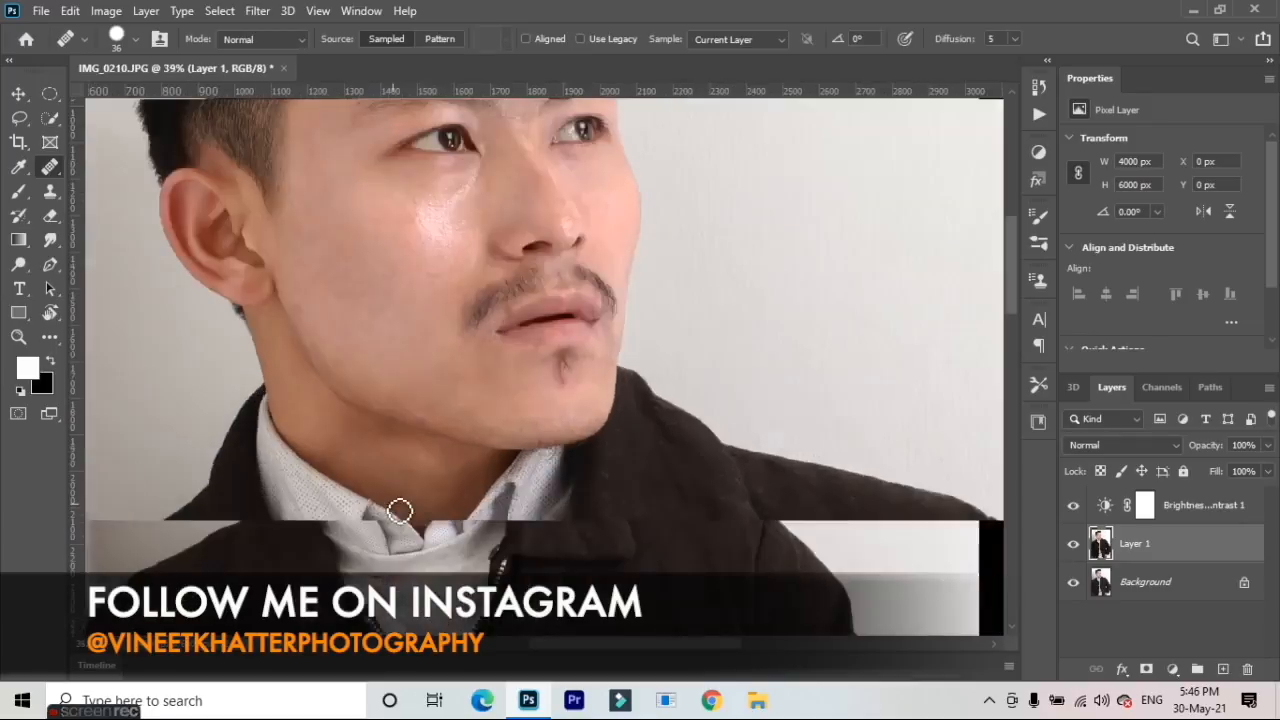
scroll(399, 511, "up", 3)
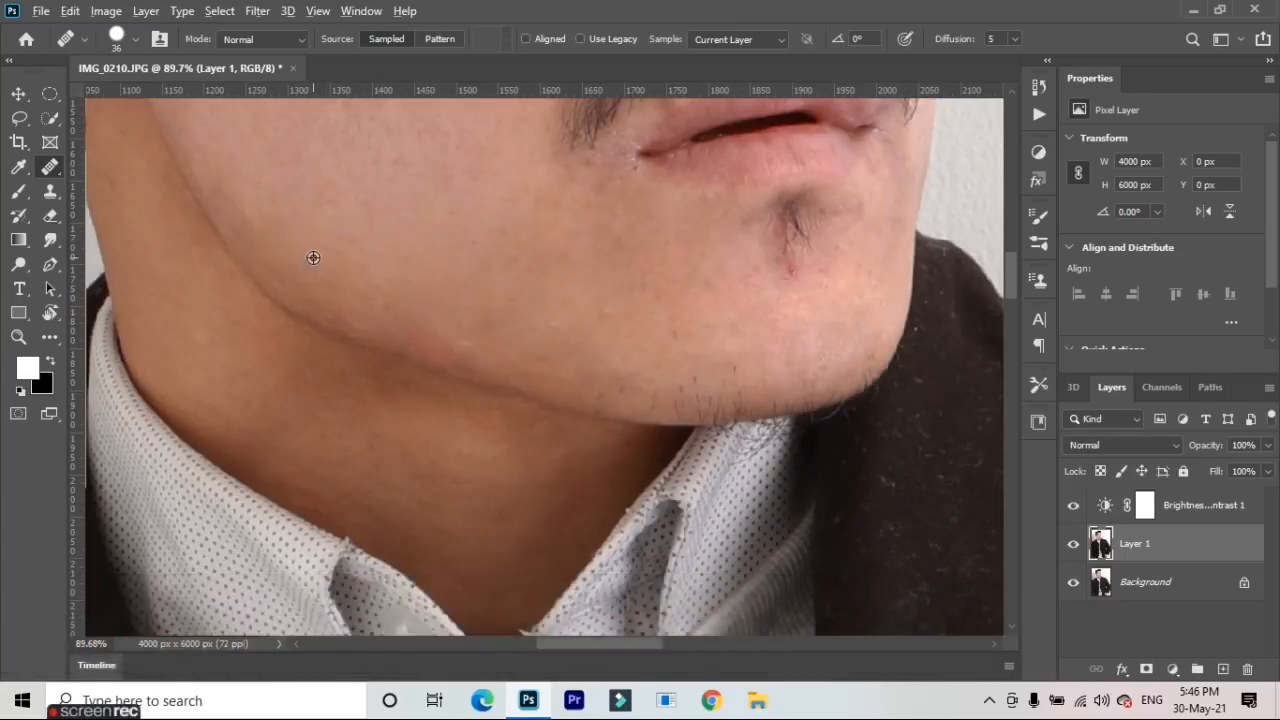
left_click(315, 258, "alt")
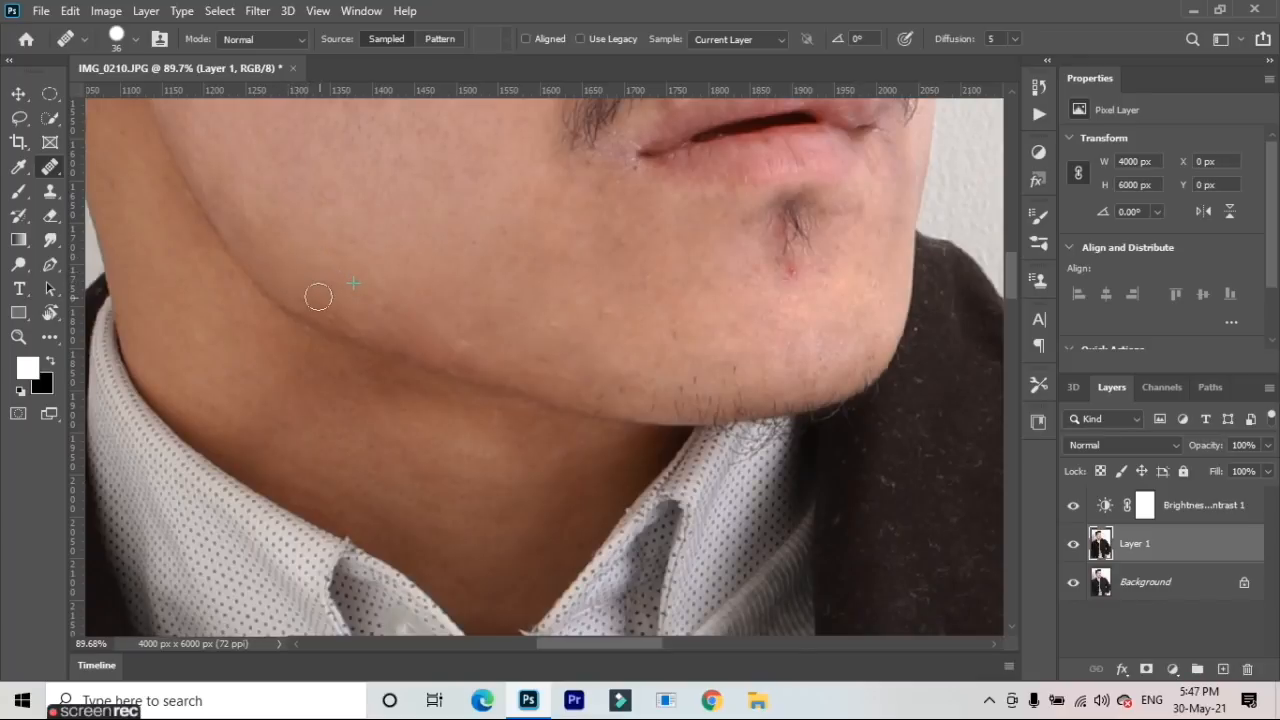
left_click_drag(318, 296, 365, 317)
left_click_drag(497, 340, 540, 353)
left_click_drag(518, 247, 512, 230)
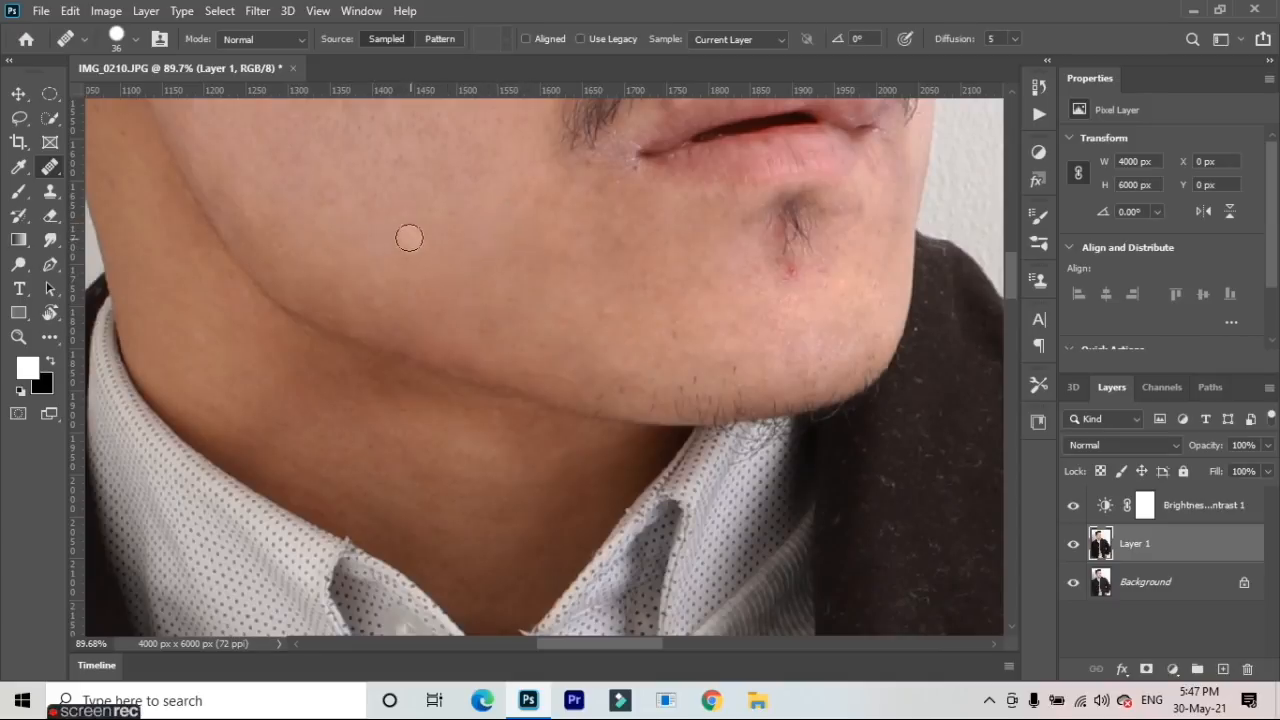
mouse_move(486, 240)
left_mouse_down()
mouse_move(532, 244)
mouse_move(500, 269)
left_mouse_up()
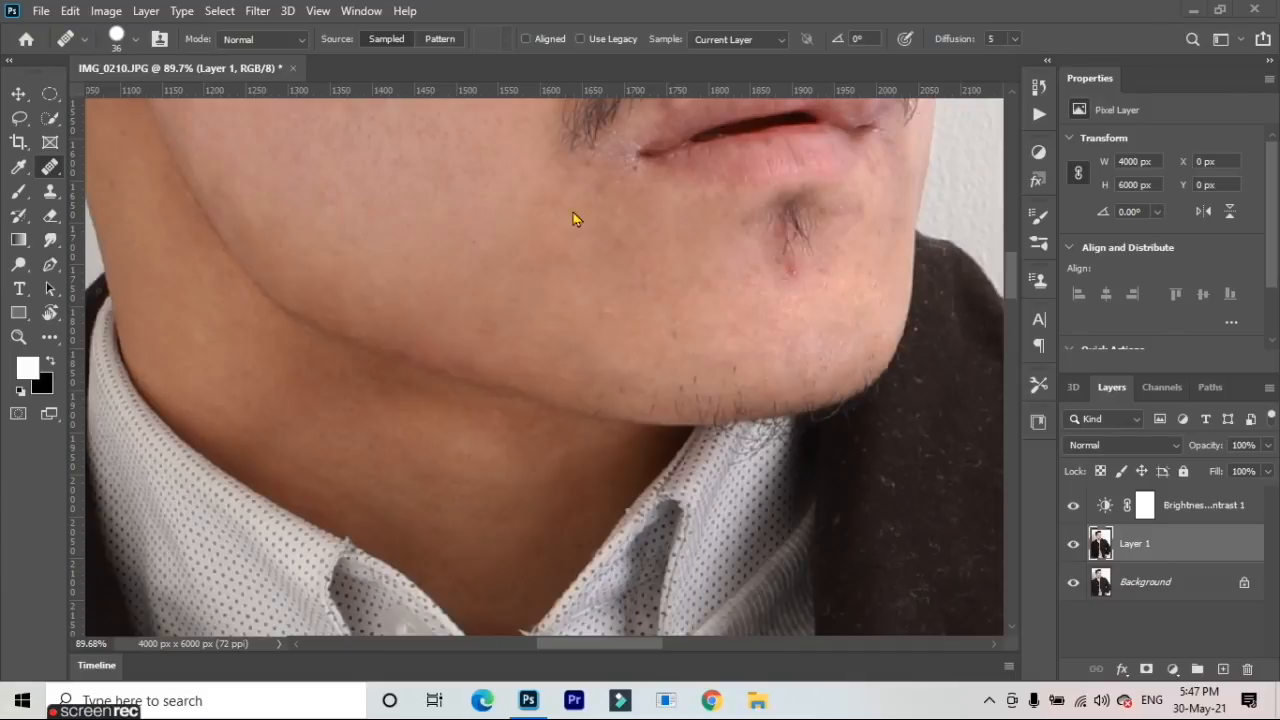
Dab away the small remaining spots across the lower cheek and above the jaw with the Healing Brush
scroll(554, 225, "up", 3)
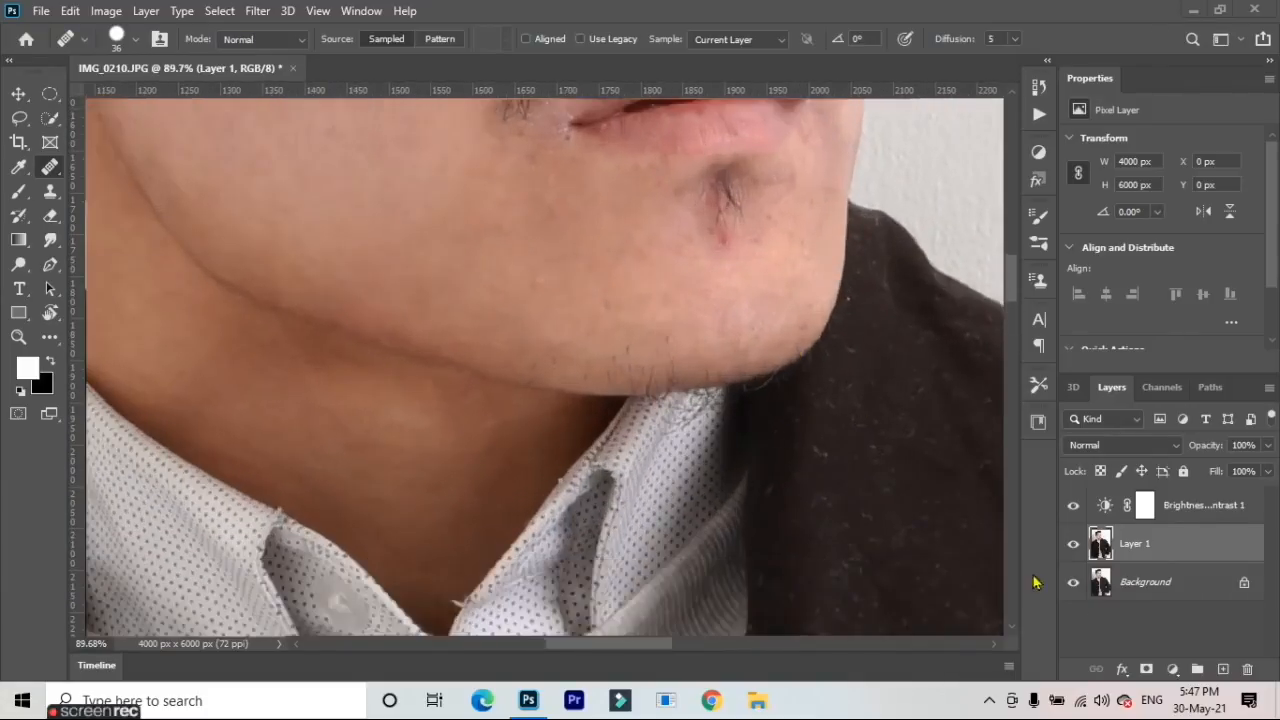
left_click(294, 183)
left_click(429, 209)
left_click(461, 221)
left_click(390, 204)
left_click(380, 240)
left_click(308, 217)
left_click(308, 203)
left_click(488, 270)
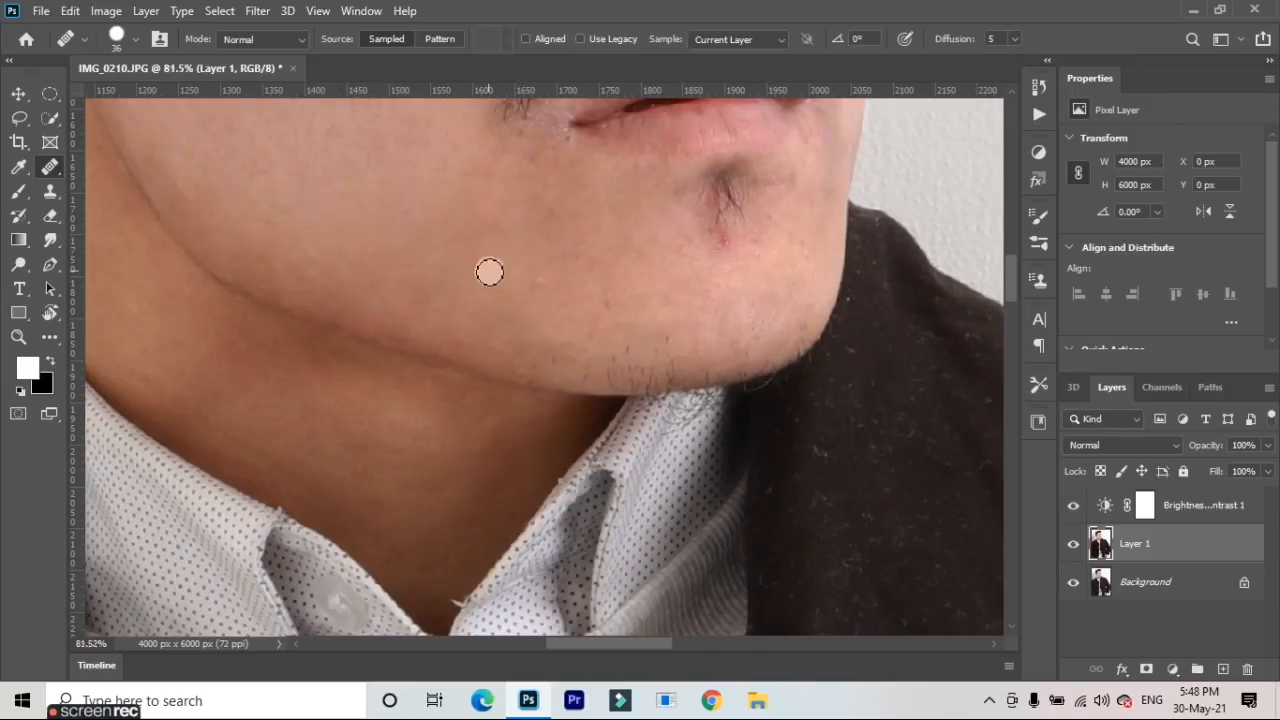
Heal the small marks scattered across the lower cheek between the jaw and the mouth corner with the Healing Brush
scroll(488, 270, "down", 2)
scroll(490, 173, "up", 3)
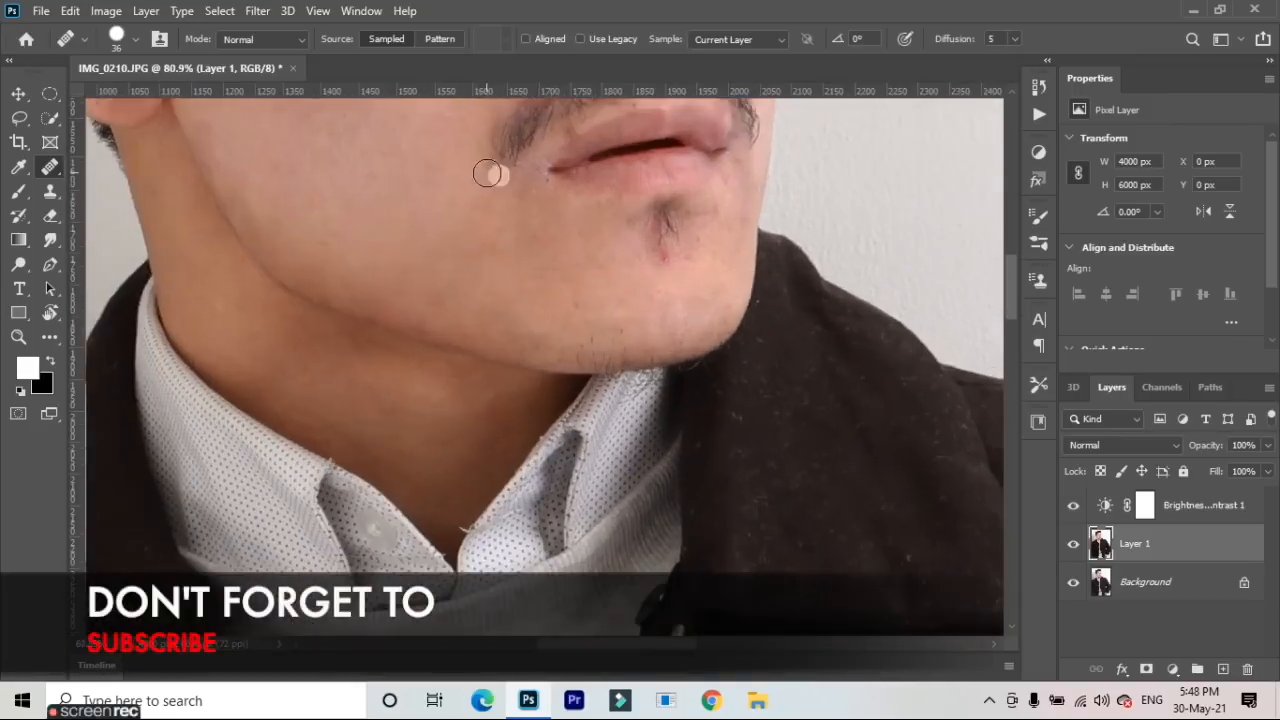
left_click(449, 198)
left_click(416, 243)
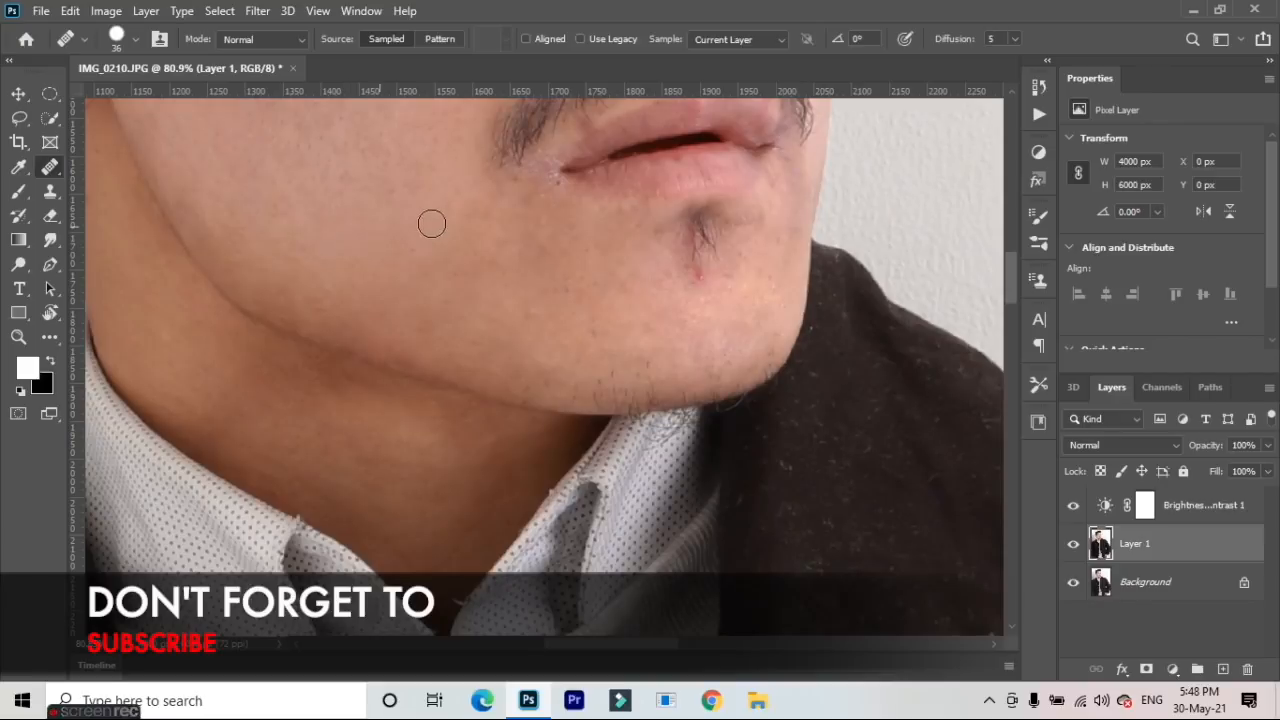
left_click_drag(463, 214, 475, 230)
left_click(421, 267)
left_click(424, 262)
left_click(456, 252)
left_click(570, 330)
left_click(443, 246)
left_click(483, 207)
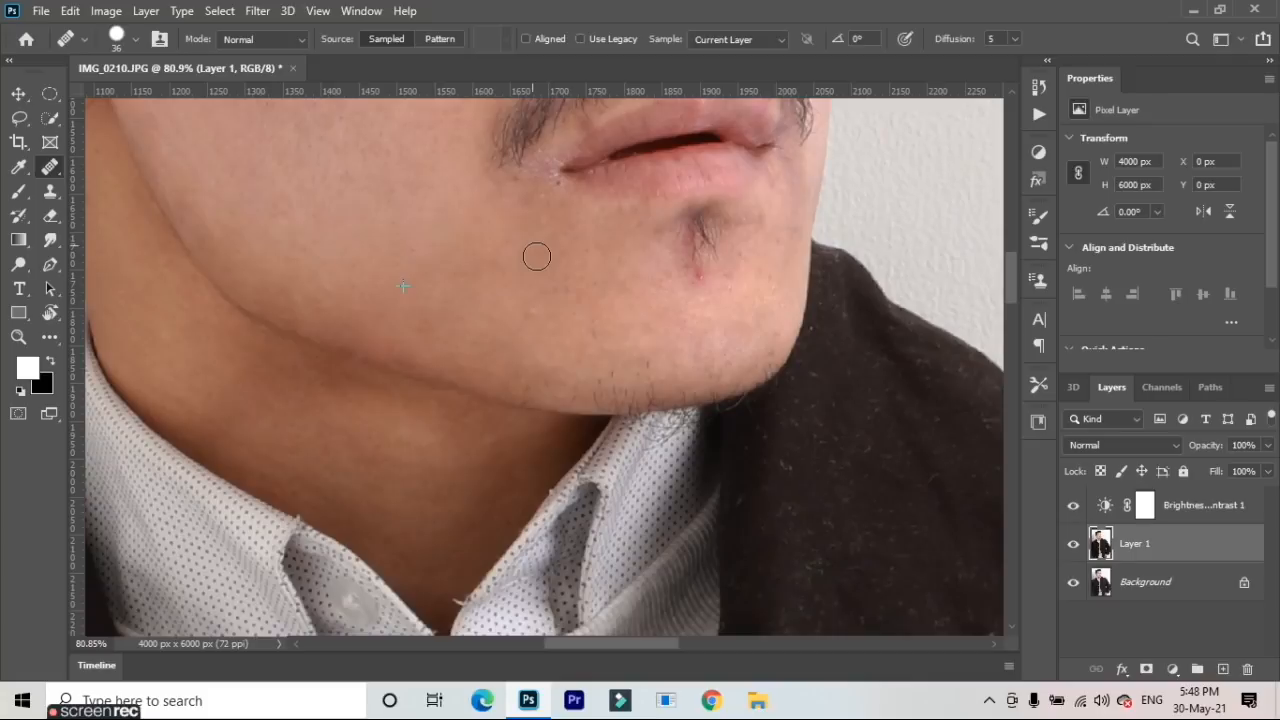
Paint over the uneven skin below the mouth corner, working across to the edge of the chin tuft
left_click(539, 268)
left_click(511, 241)
left_click_drag(511, 241, 545, 228)
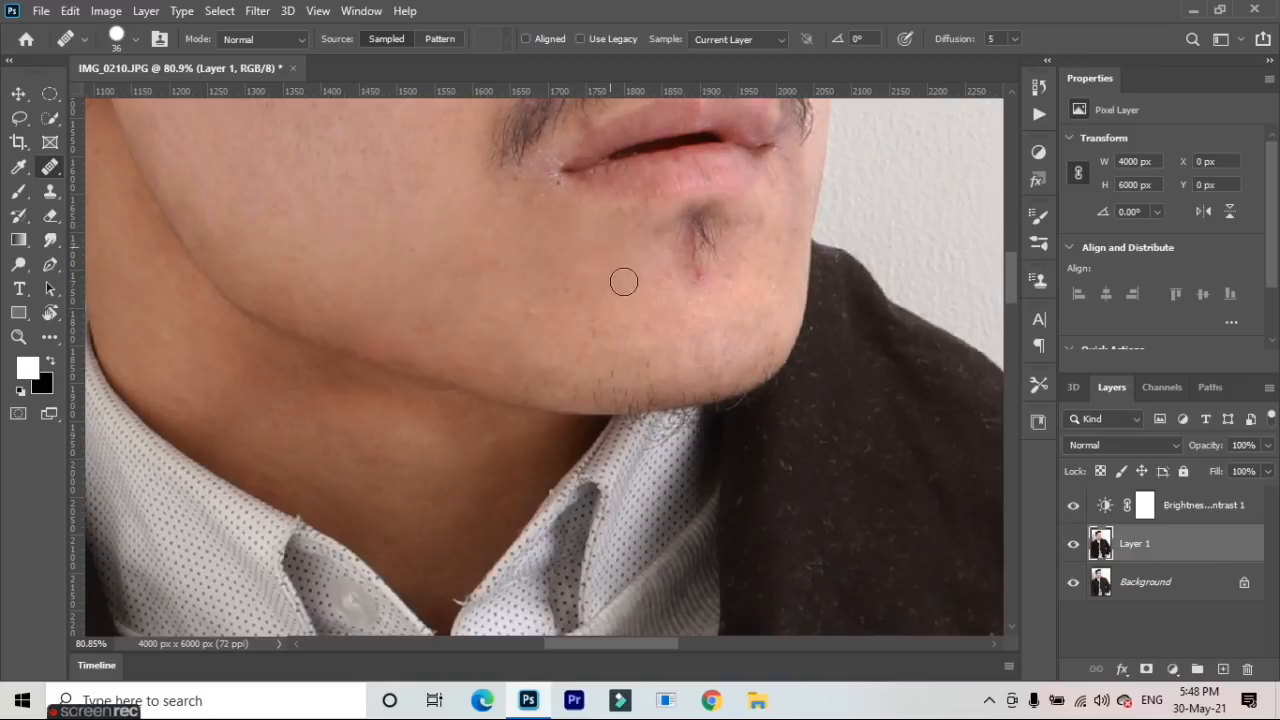
mouse_move(628, 249)
left_mouse_down()
mouse_move(362, 270)
mouse_move(379, 289)
mouse_move(586, 265)
left_mouse_up()
left_click(660, 220)
left_click(614, 234)
left_click(662, 231)
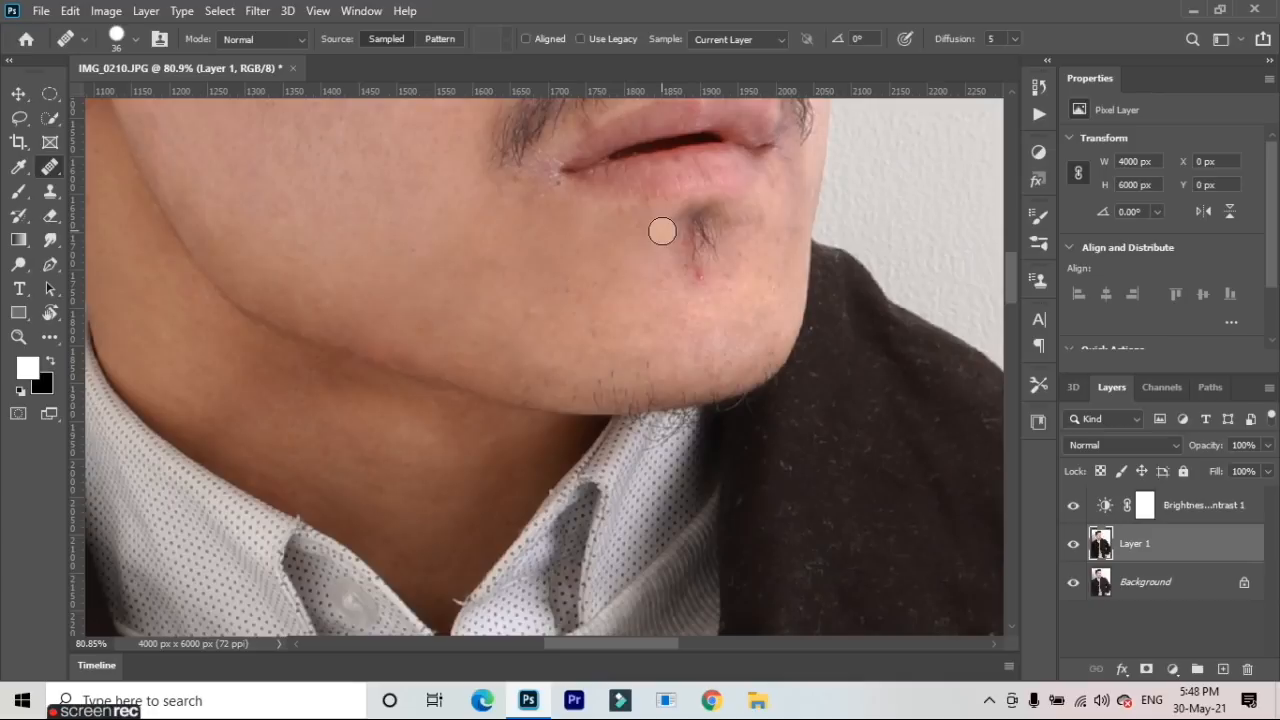
Dab away the remaining spots on the lower cheek and the side of the chin with the Healing Brush
left_click(584, 237)
left_click(527, 308)
left_click(500, 306)
left_click(549, 323)
left_click(399, 295)
left_click(600, 251)
left_click(669, 216)
left_click(623, 274)
left_click(597, 306)
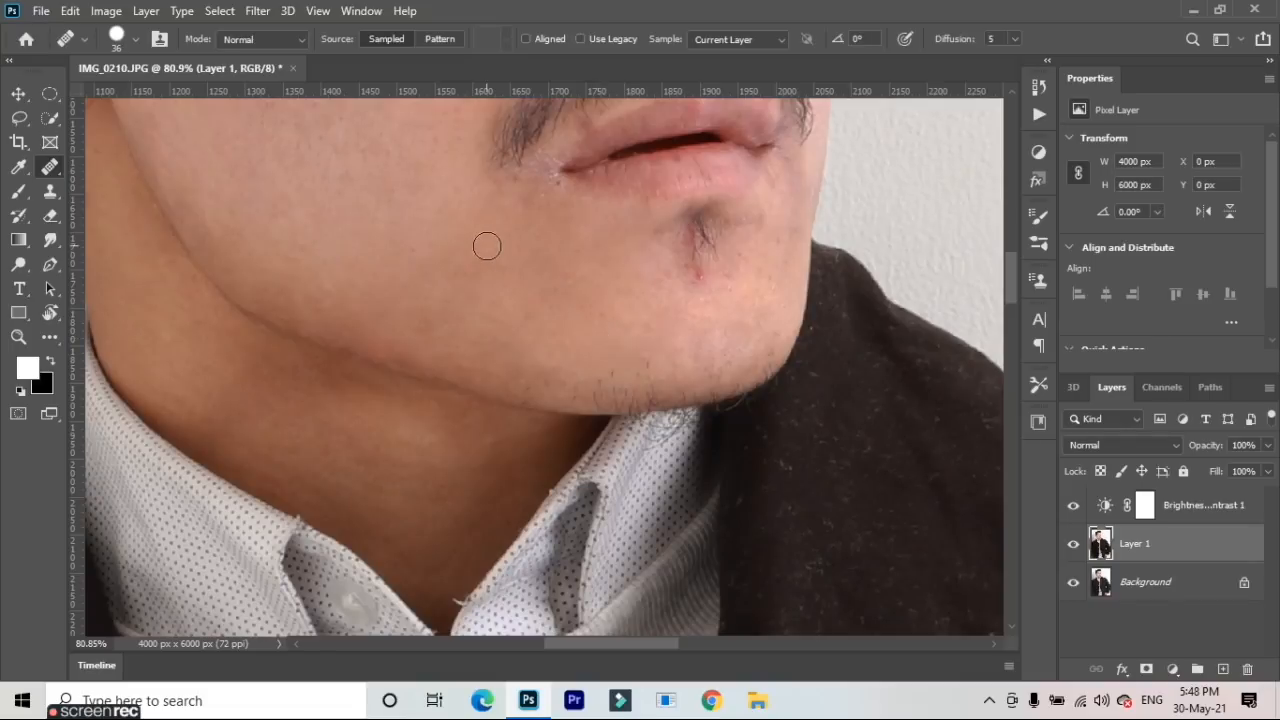
scroll(450, 290, "down", 5)
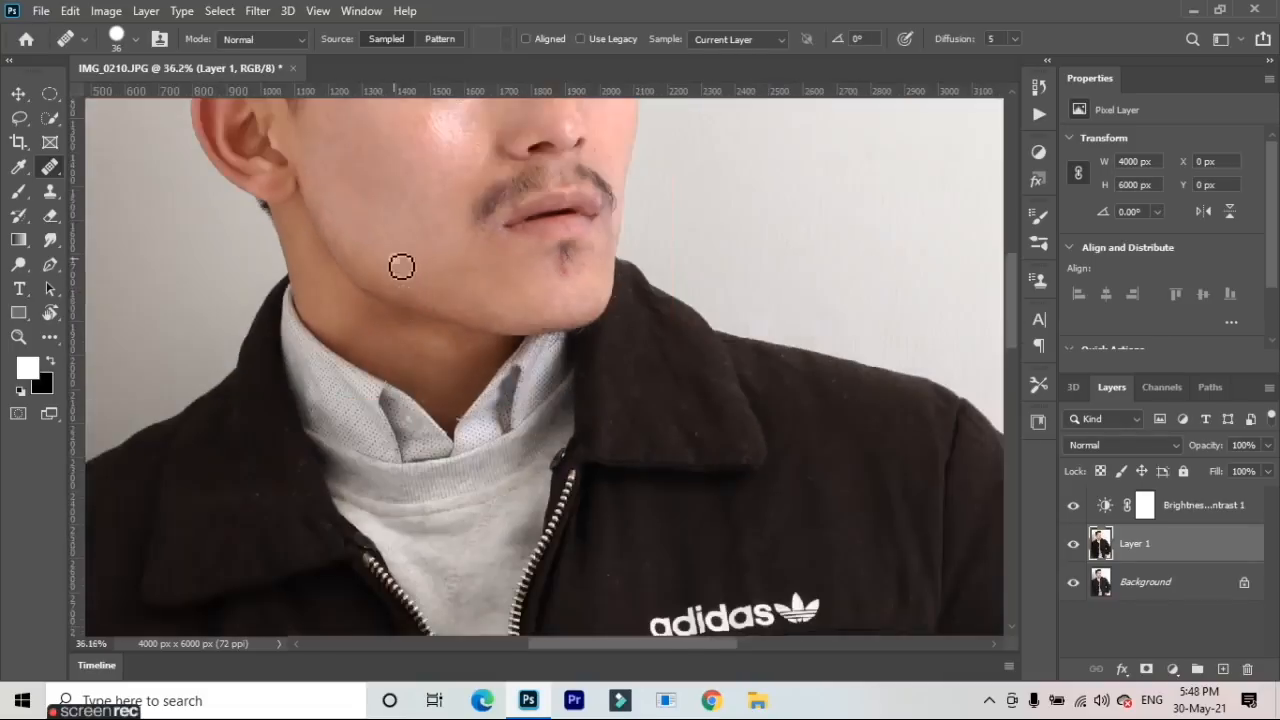
scroll(400, 266, "up", 5)
left_click(443, 203)
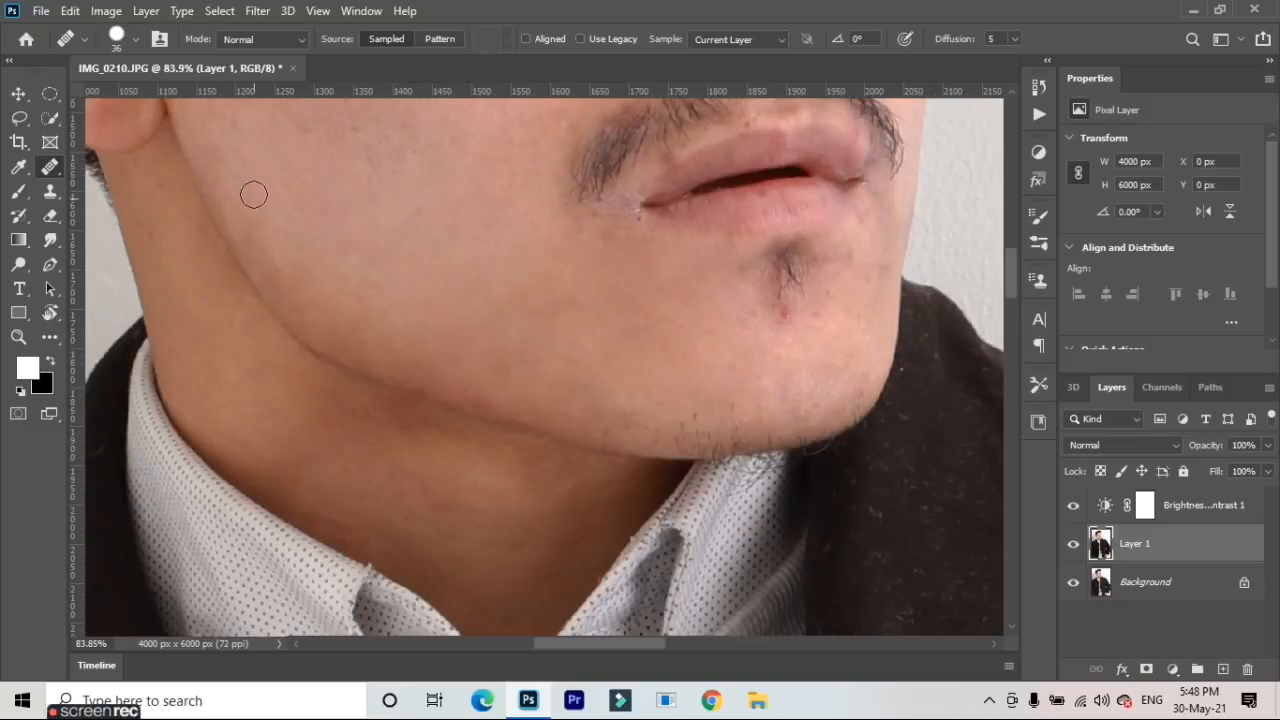
Sample clean neck skin just below the jaw and heal the marks and uneven lines on the upper neck
scroll(260, 205, "down", 1)
scroll(290, 200, "down", 3)
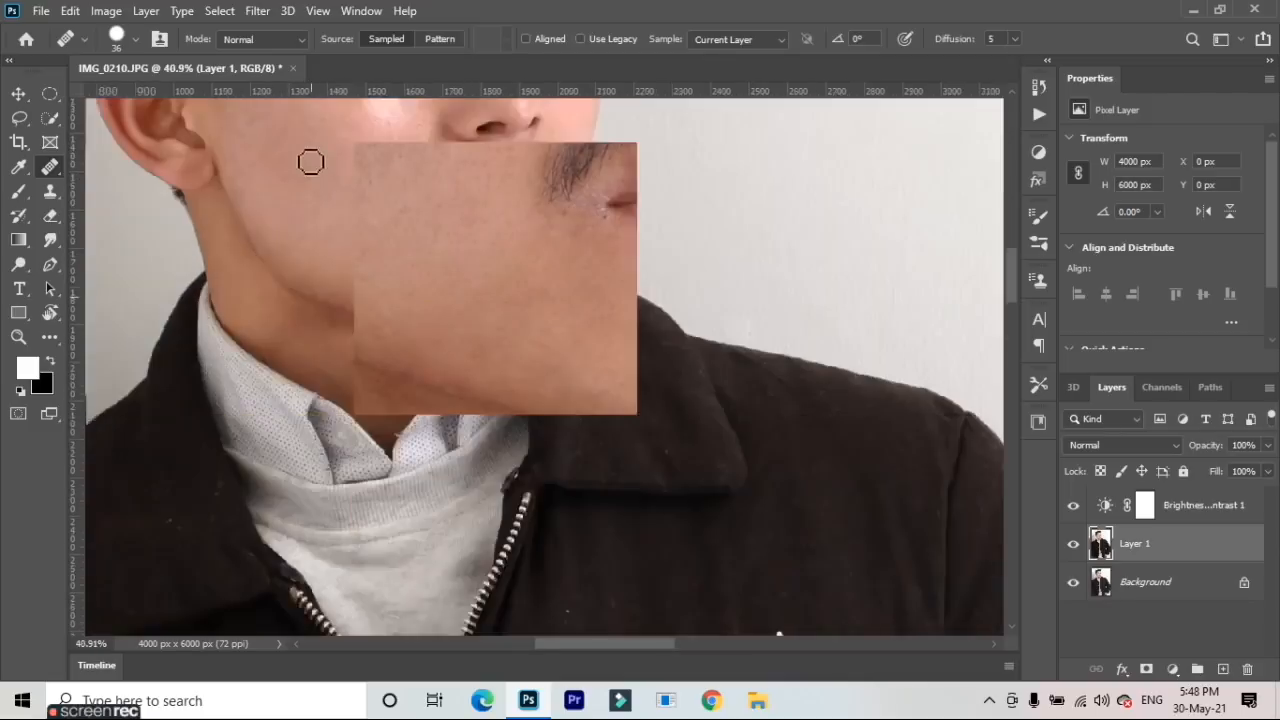
scroll(314, 168, "down", 3)
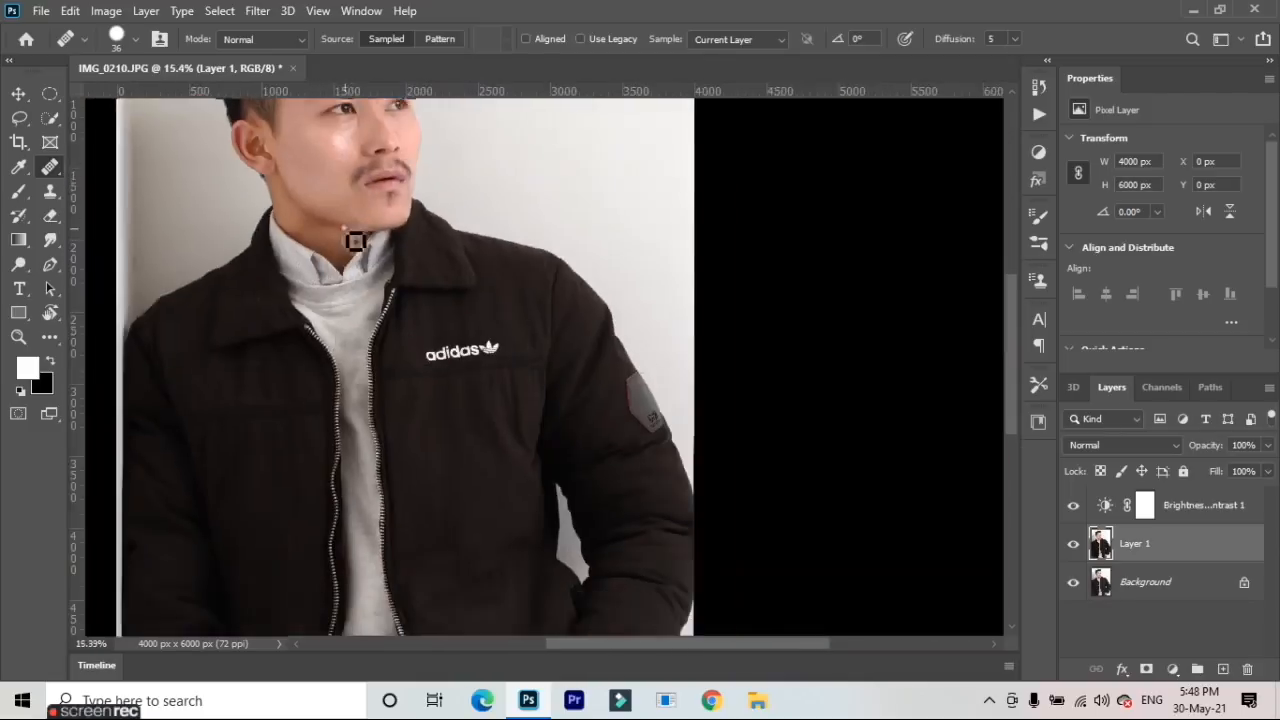
scroll(355, 241, "up", 5)
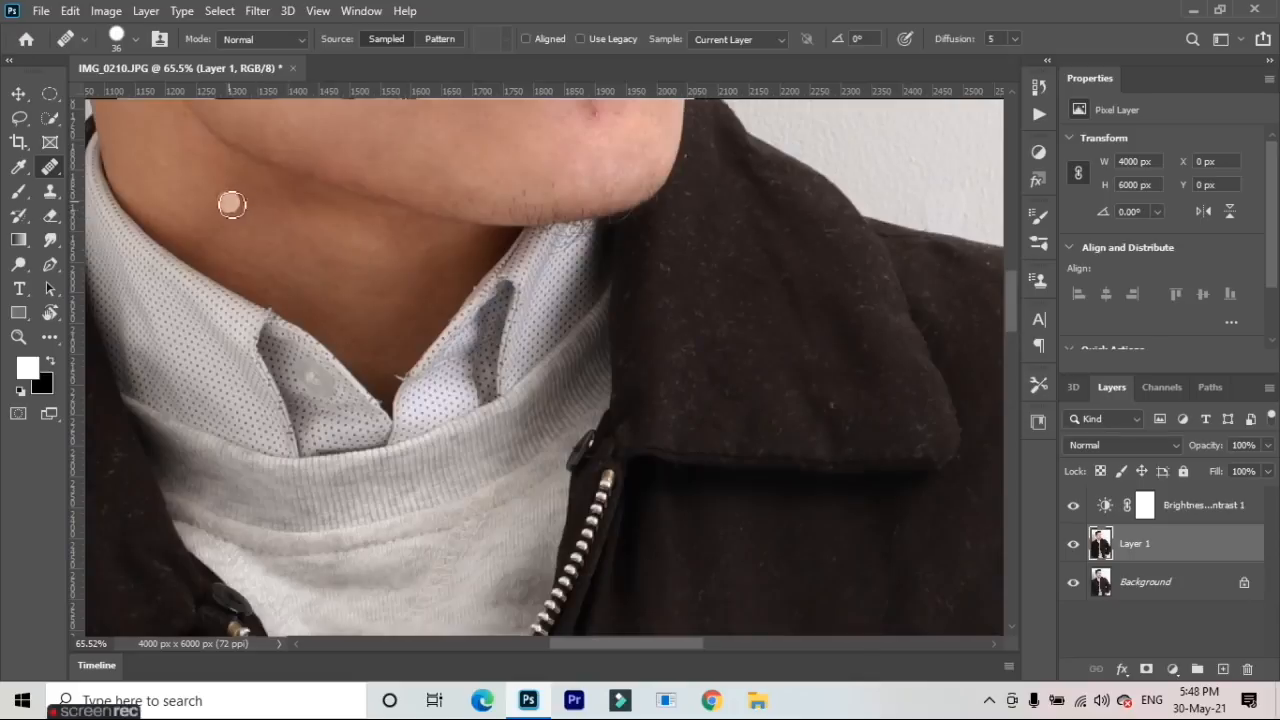
scroll(266, 209, "up", 1)
left_click(230, 190)
left_click(314, 223)
left_click(346, 229)
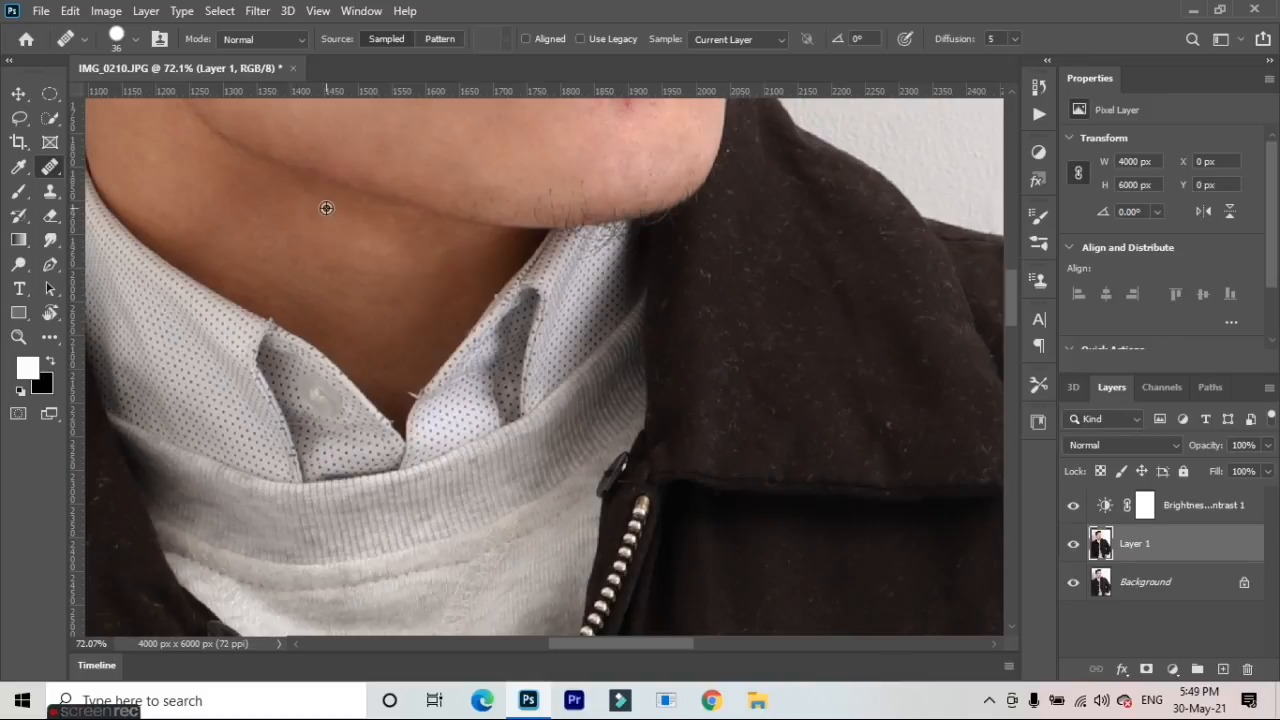
left_click(328, 199, "alt")
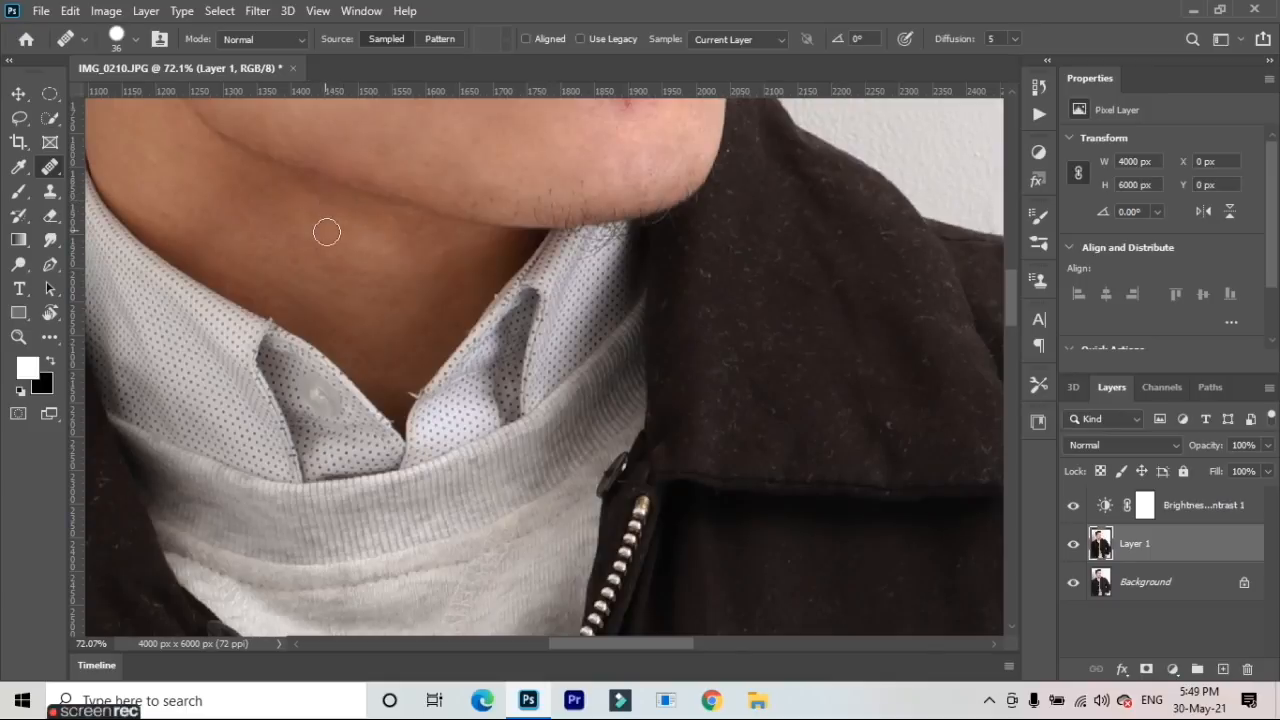
mouse_move(329, 229)
left_mouse_down()
mouse_move(361, 230)
mouse_move(318, 195)
mouse_move(257, 190)
left_mouse_up()
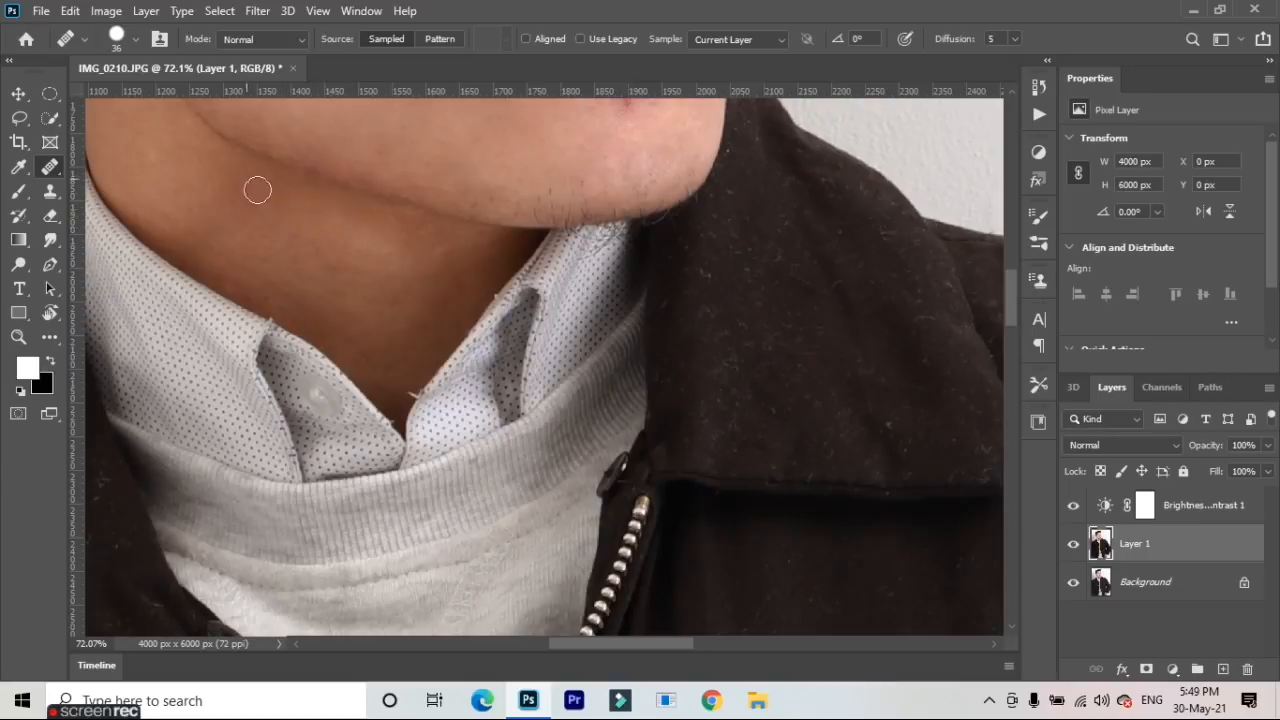
Sample skin from the middle of the neck and paint over the creases there and under the jaw
left_click(335, 222, "alt")
left_click_drag(336, 265, 337, 243)
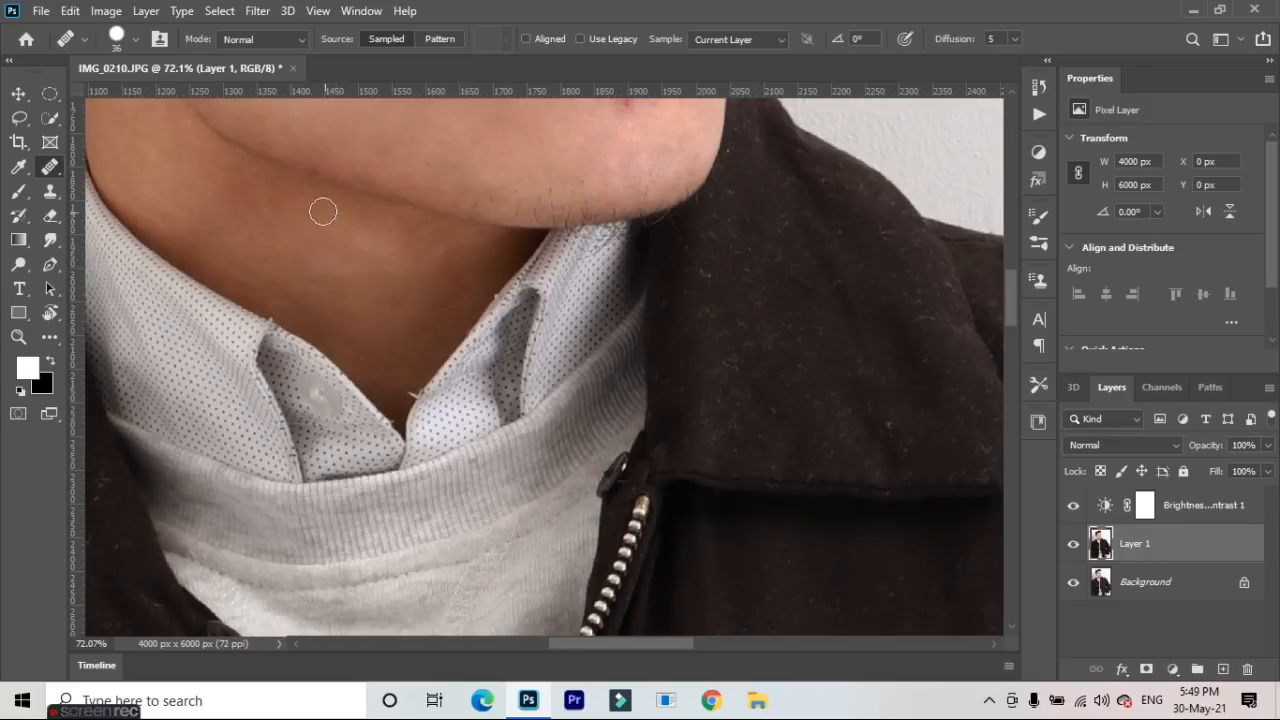
left_click_drag(306, 197, 275, 184)
left_click_drag(321, 237, 323, 211)
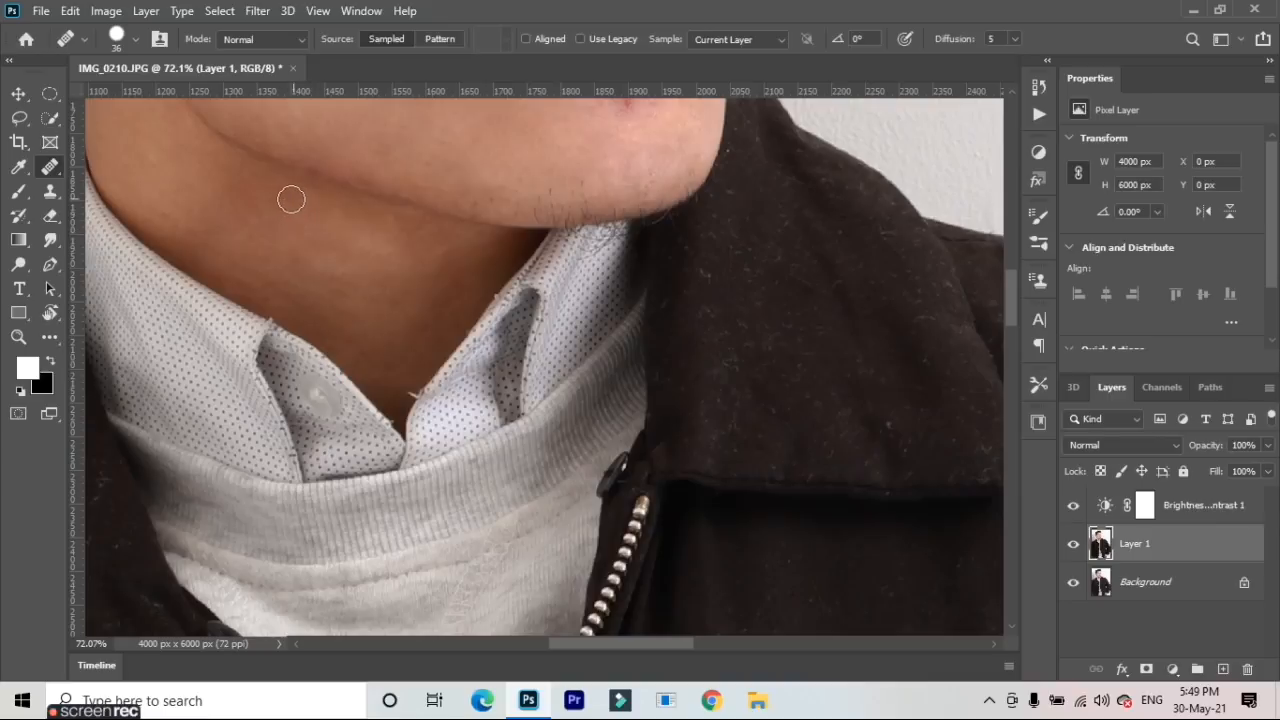
Dab the Healing Brush over the leftover blotches on the neck along the shadow beneath the jaw
left_click(250, 193)
left_click(196, 166)
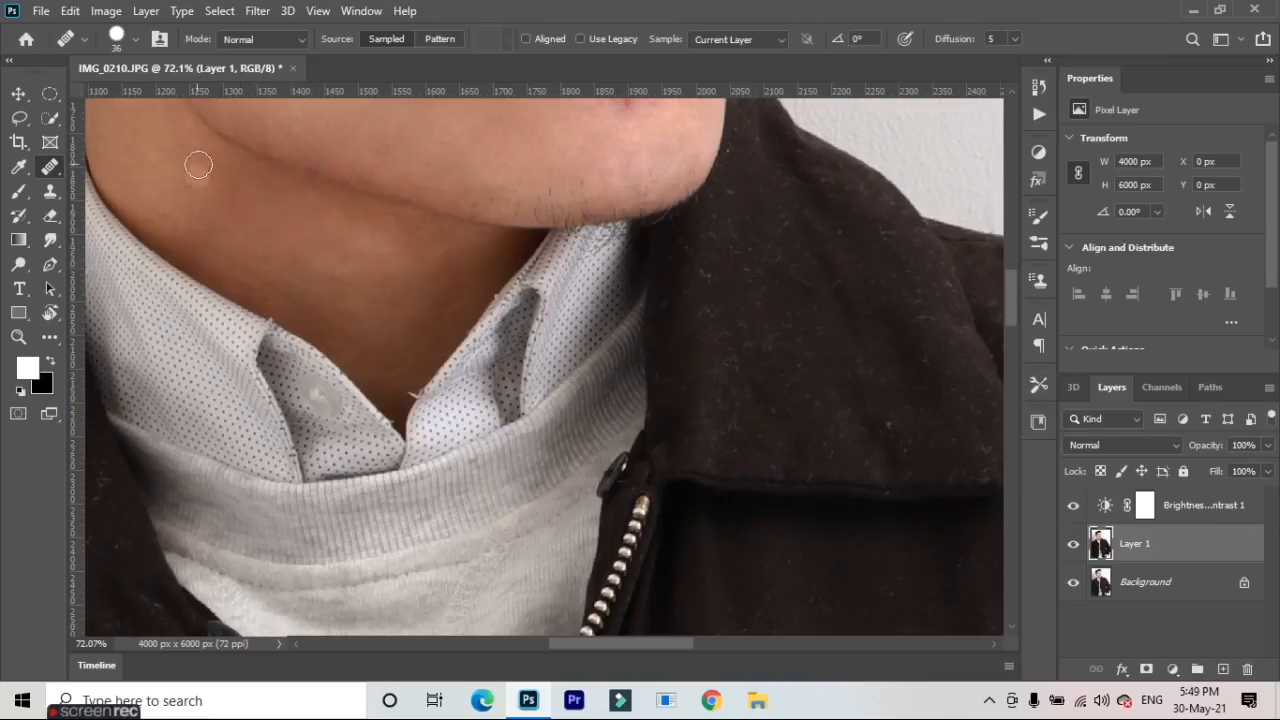
left_click(222, 178)
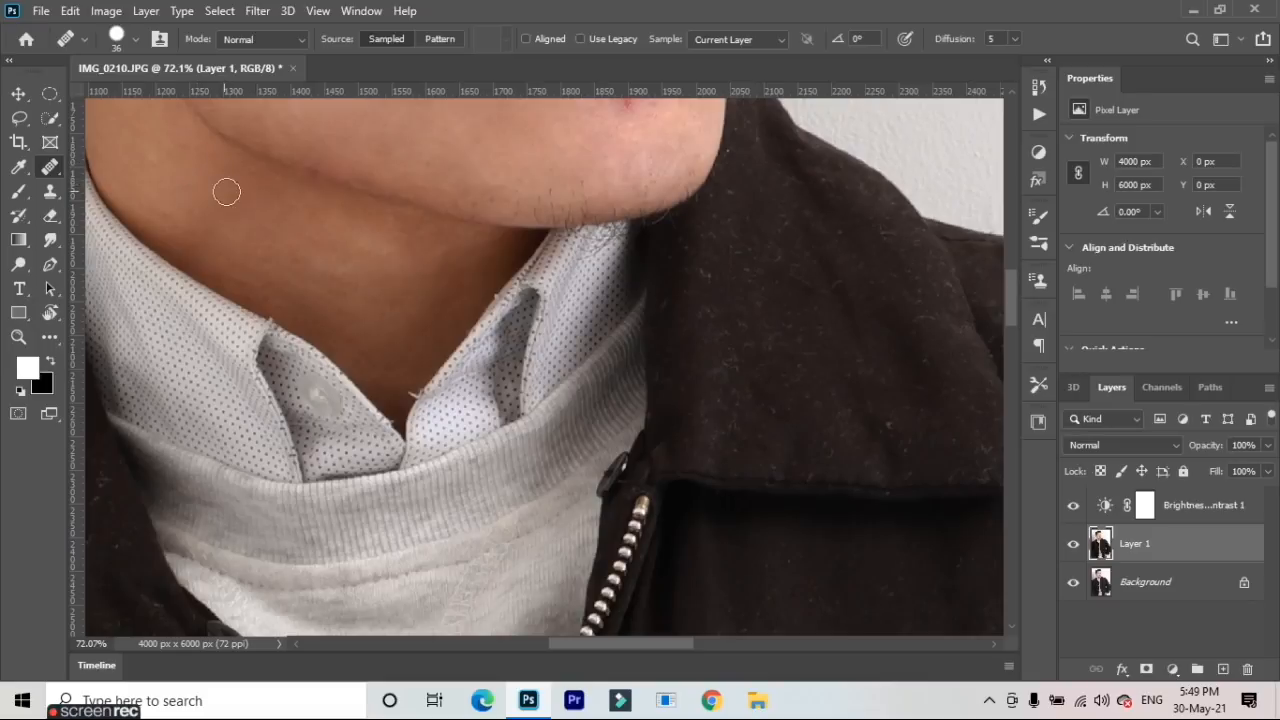
left_click(326, 218)
left_click(382, 220)
Sample neck skin below the ear and paint over the marks on the side of the neck and the nearby jaw
scroll(280, 192, "down", 5)
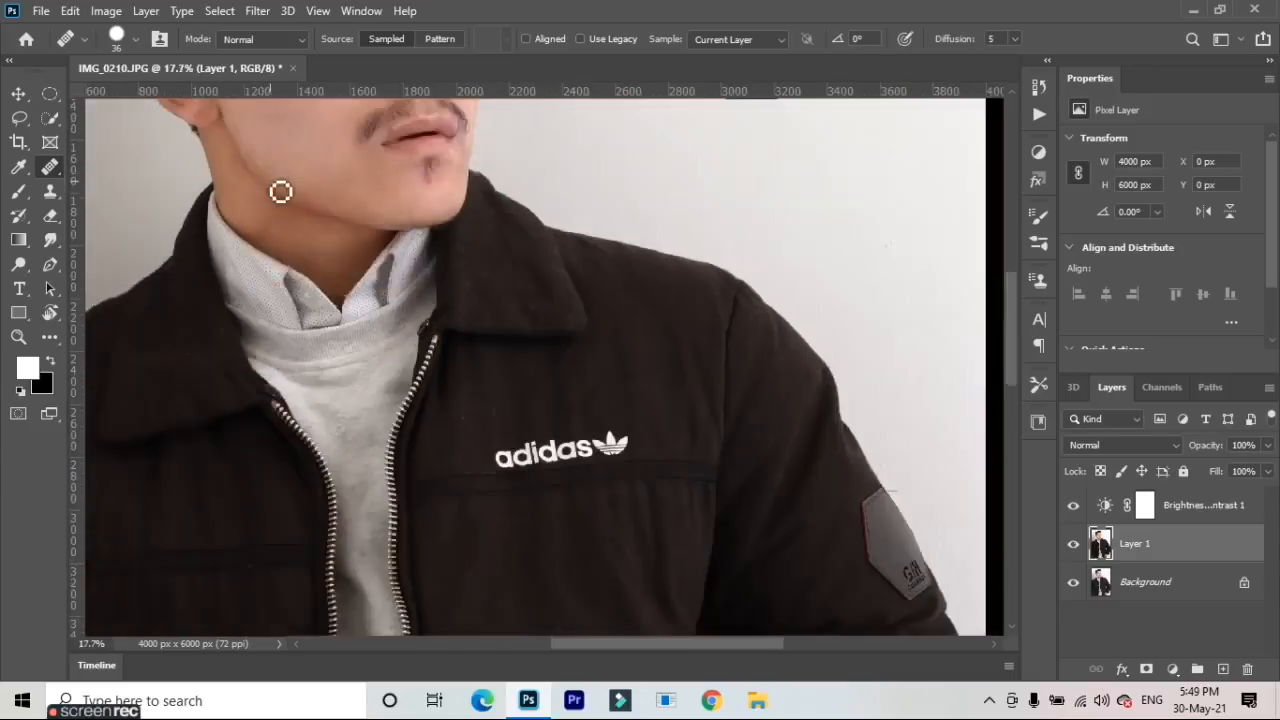
scroll(280, 192, "down", 4)
scroll(260, 166, "up", 4)
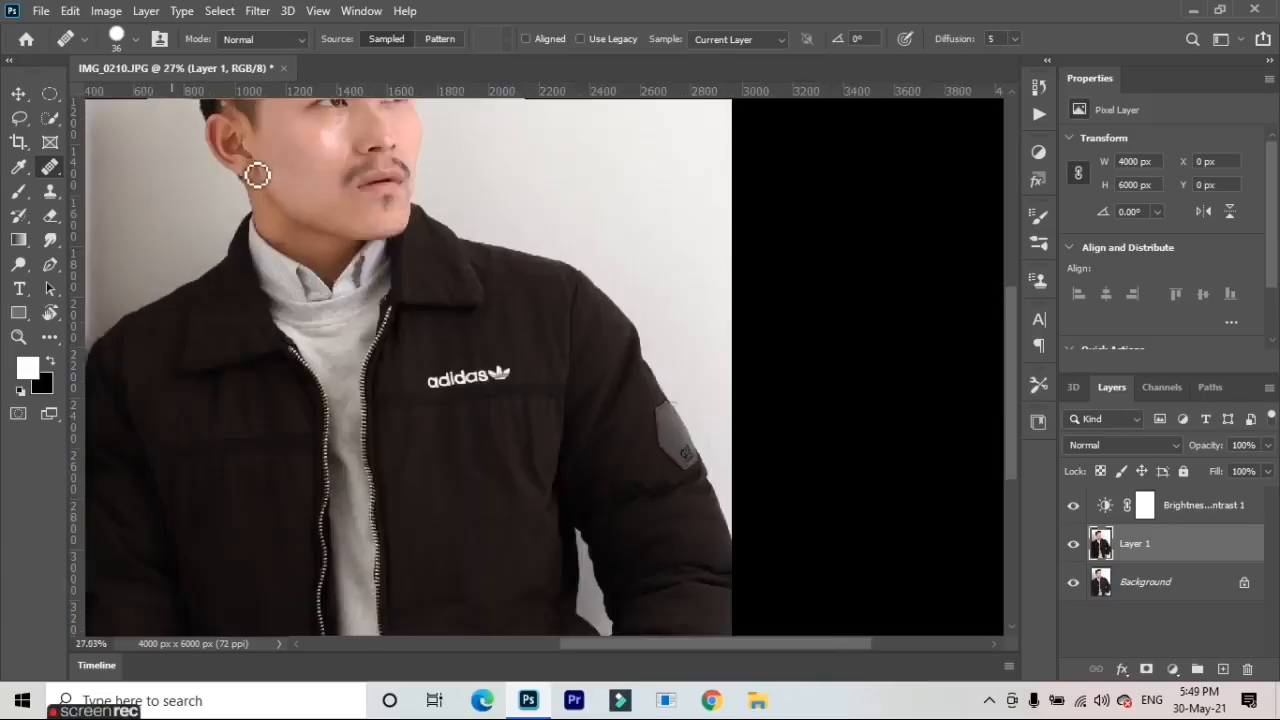
scroll(257, 175, "up", 4)
key("alt")
left_click(248, 207, "alt")
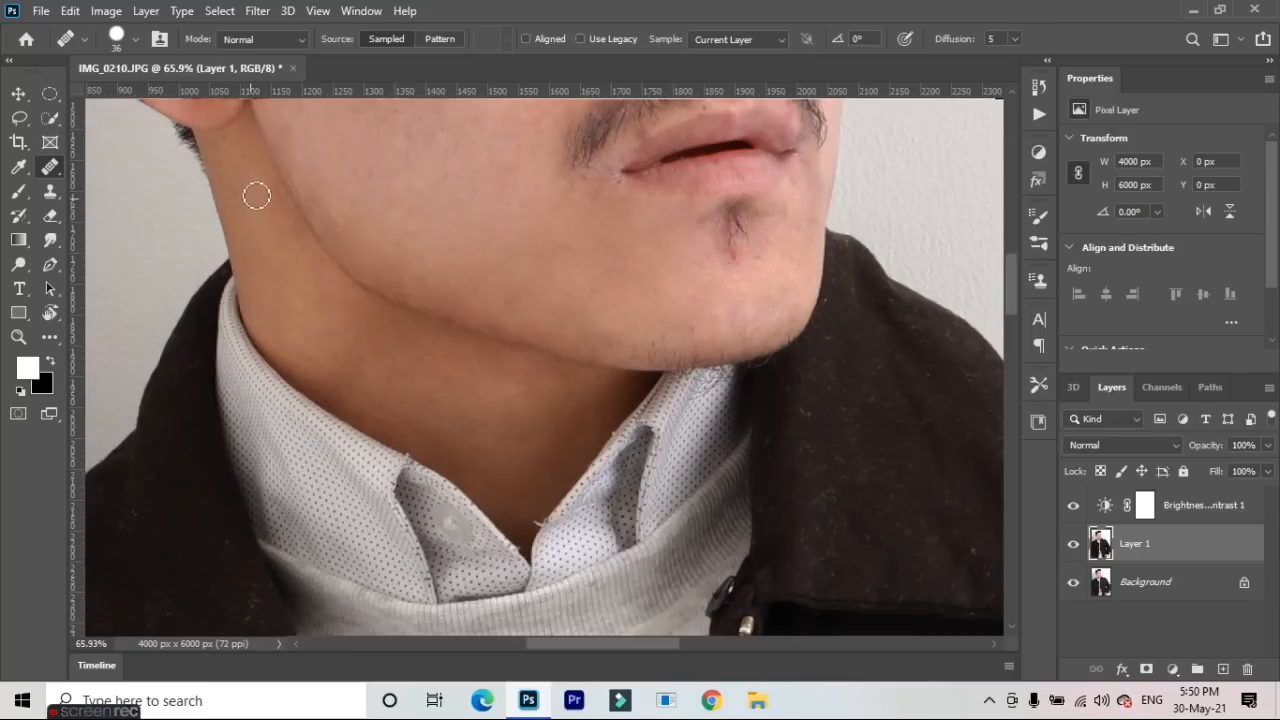
mouse_move(277, 191)
left_mouse_down()
mouse_move(294, 237)
mouse_move(263, 197)
mouse_move(243, 198)
mouse_move(250, 218)
left_mouse_up()
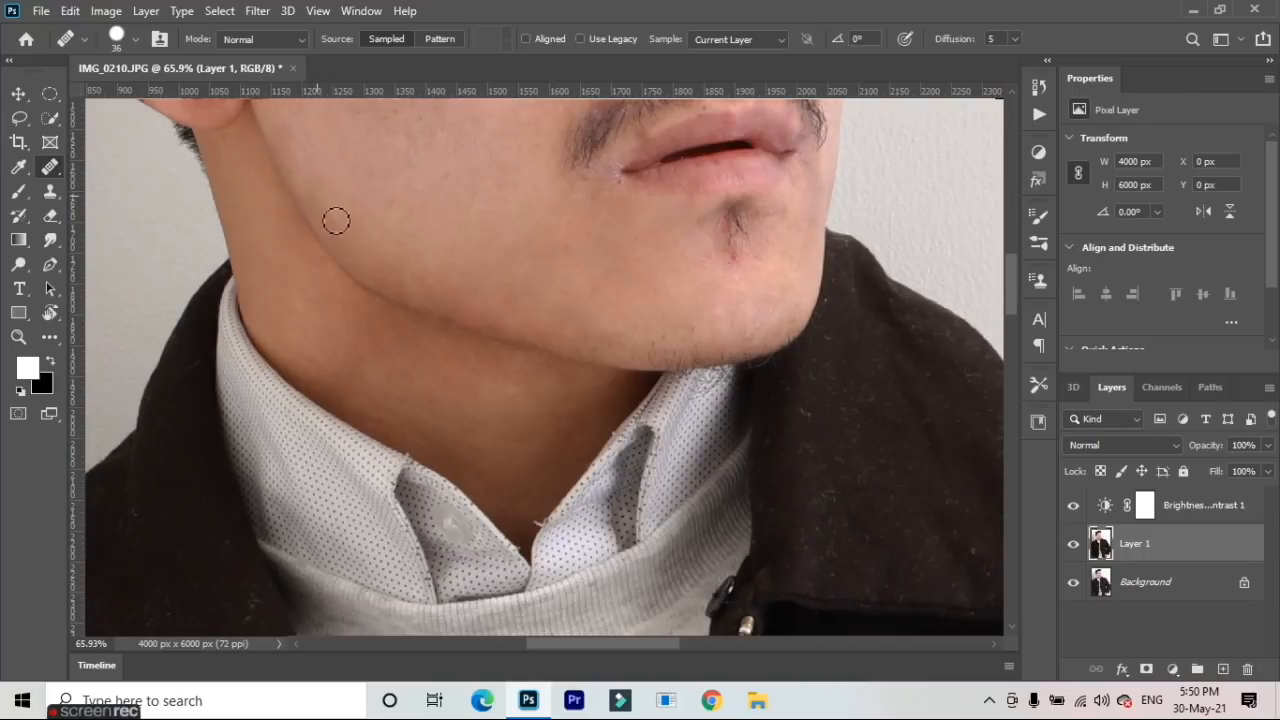
mouse_move(360, 230)
left_mouse_down()
mouse_move(391, 254)
mouse_move(374, 237)
mouse_move(385, 205)
left_mouse_up()
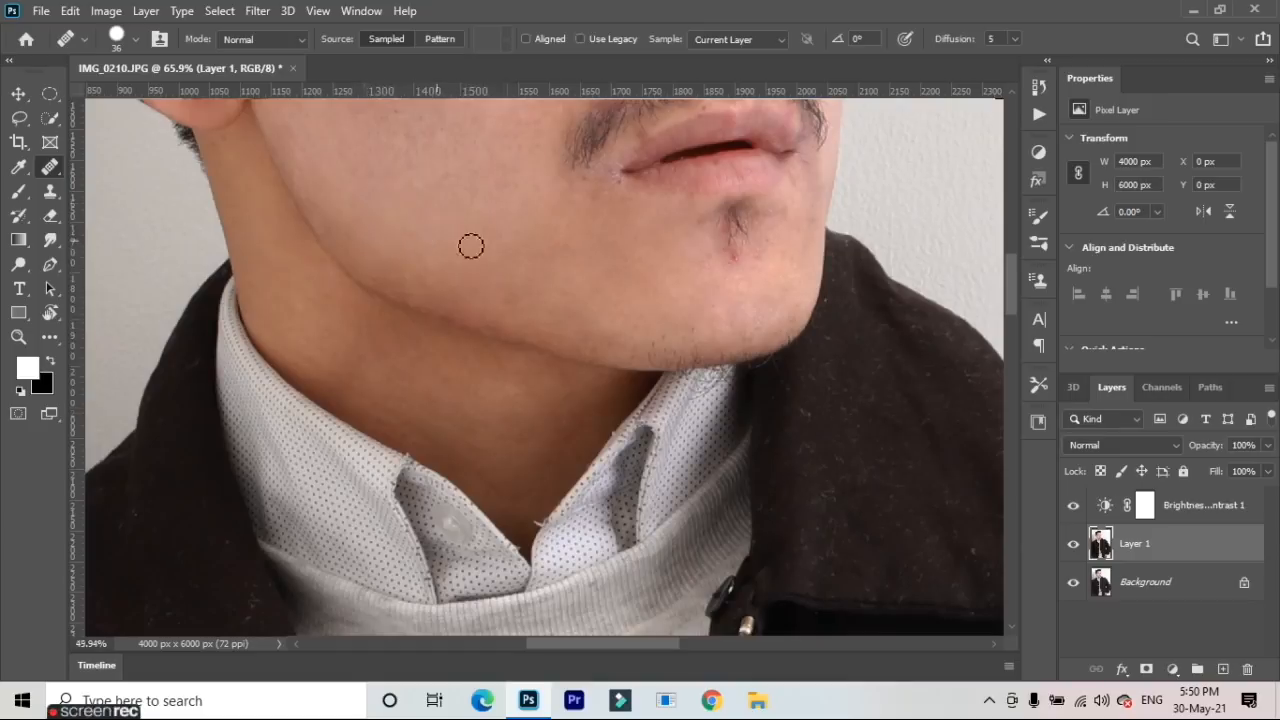
Heal the dark spots and stray hairs around the mouth corner below the end of the moustache
scroll(578, 180, "up", 3)
scroll(567, 183, "up", 1)
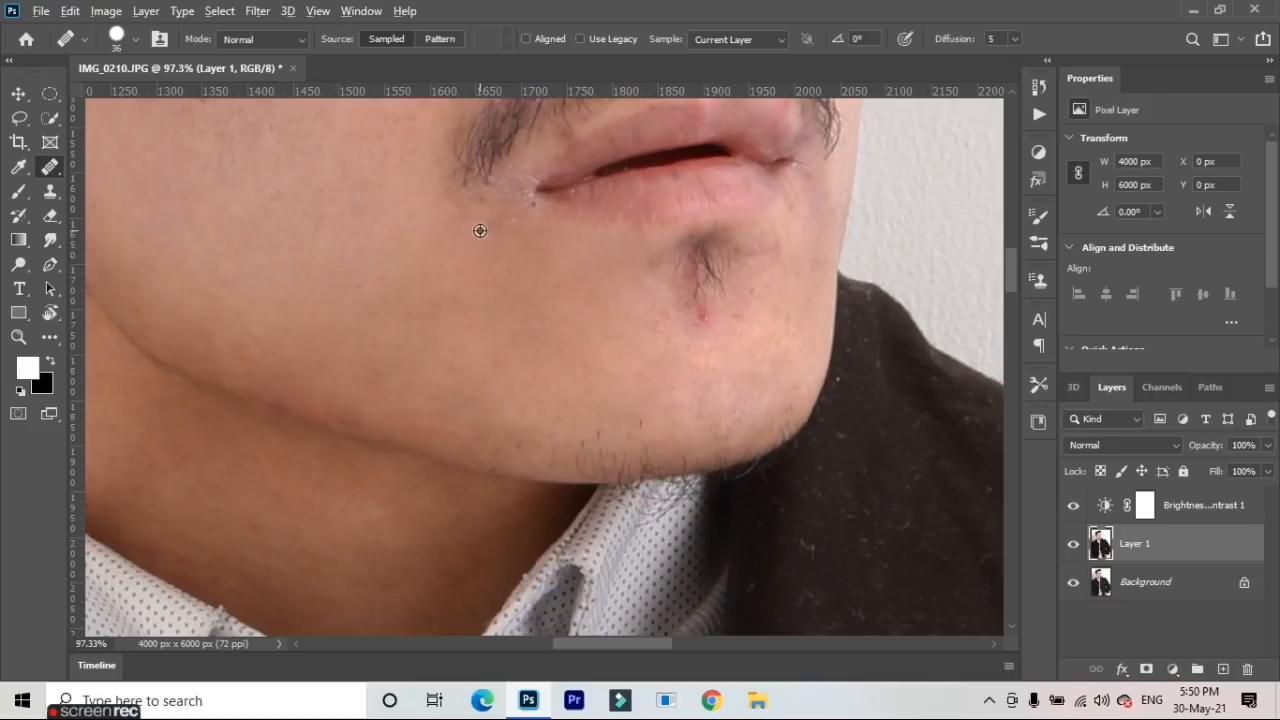
left_click(497, 203)
mouse_move(508, 210)
left_mouse_down()
mouse_move(510, 293)
mouse_move(505, 211)
mouse_move(510, 229)
mouse_move(513, 199)
left_mouse_up()
left_click(514, 307)
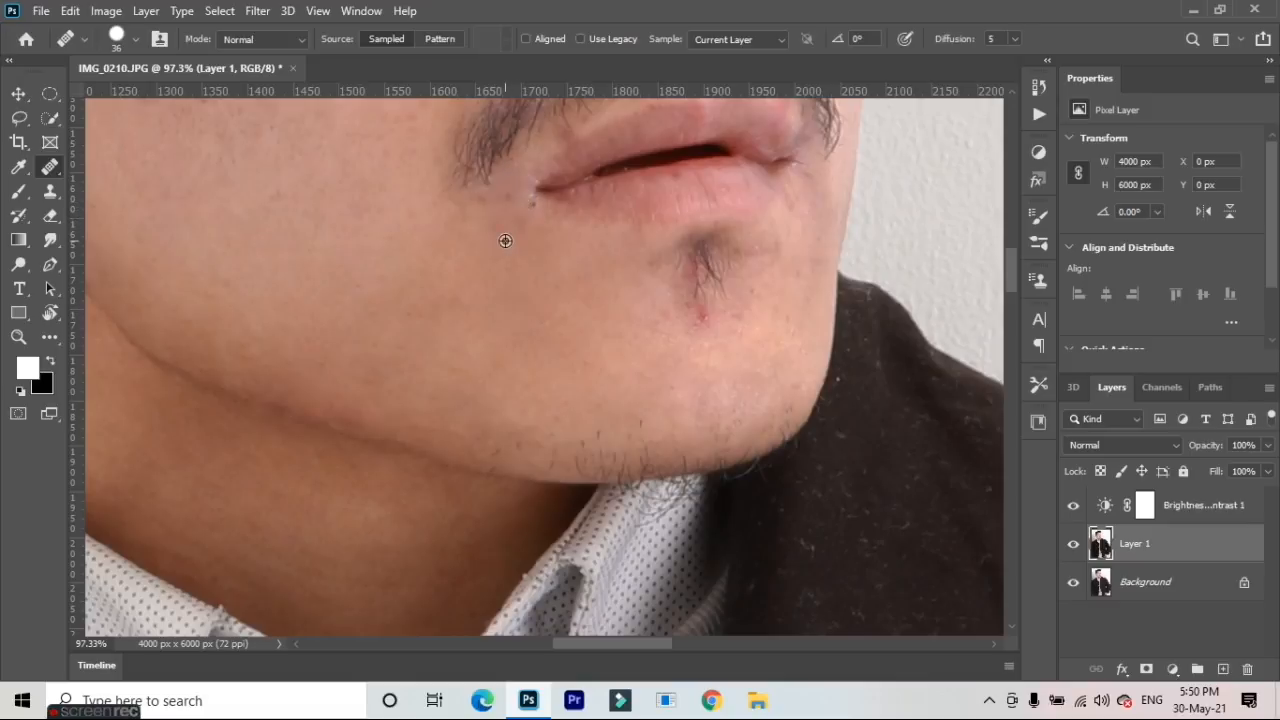
mouse_move(516, 182)
left_mouse_down()
mouse_move(482, 226)
mouse_move(499, 200)
mouse_move(479, 214)
mouse_move(517, 211)
mouse_move(534, 234)
mouse_move(507, 234)
mouse_move(517, 177)
left_mouse_up()
left_click(480, 211)
Smooth the blemishes on the chin skin beside the chin tuft and down towards the jaw
left_click(455, 359)
left_click(558, 377)
left_click(585, 359)
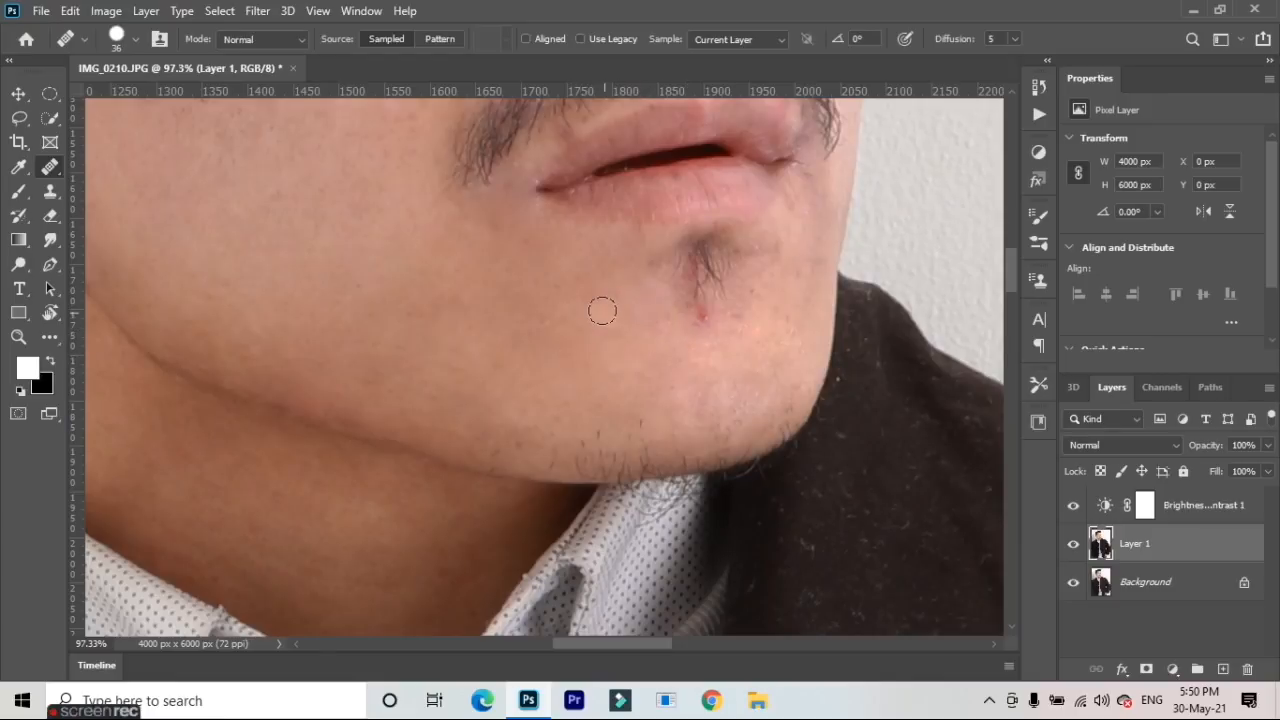
left_click_drag(622, 266, 643, 262)
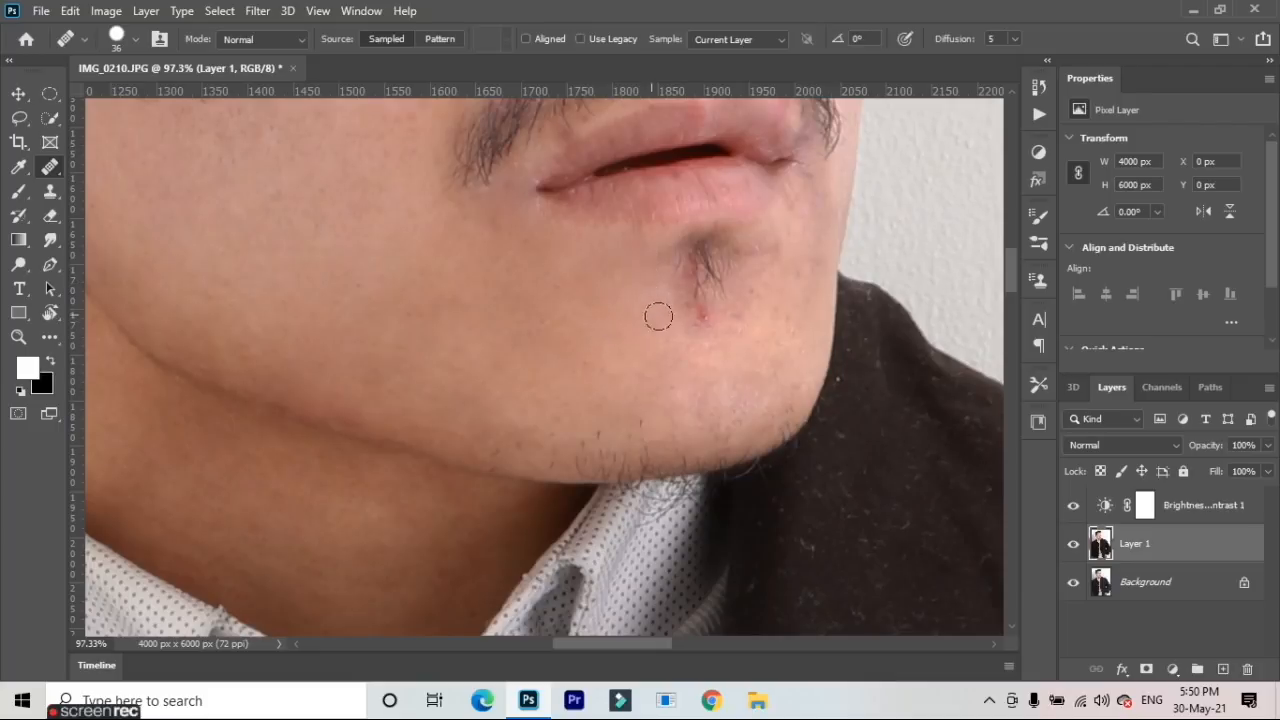
left_click_drag(657, 318, 675, 342)
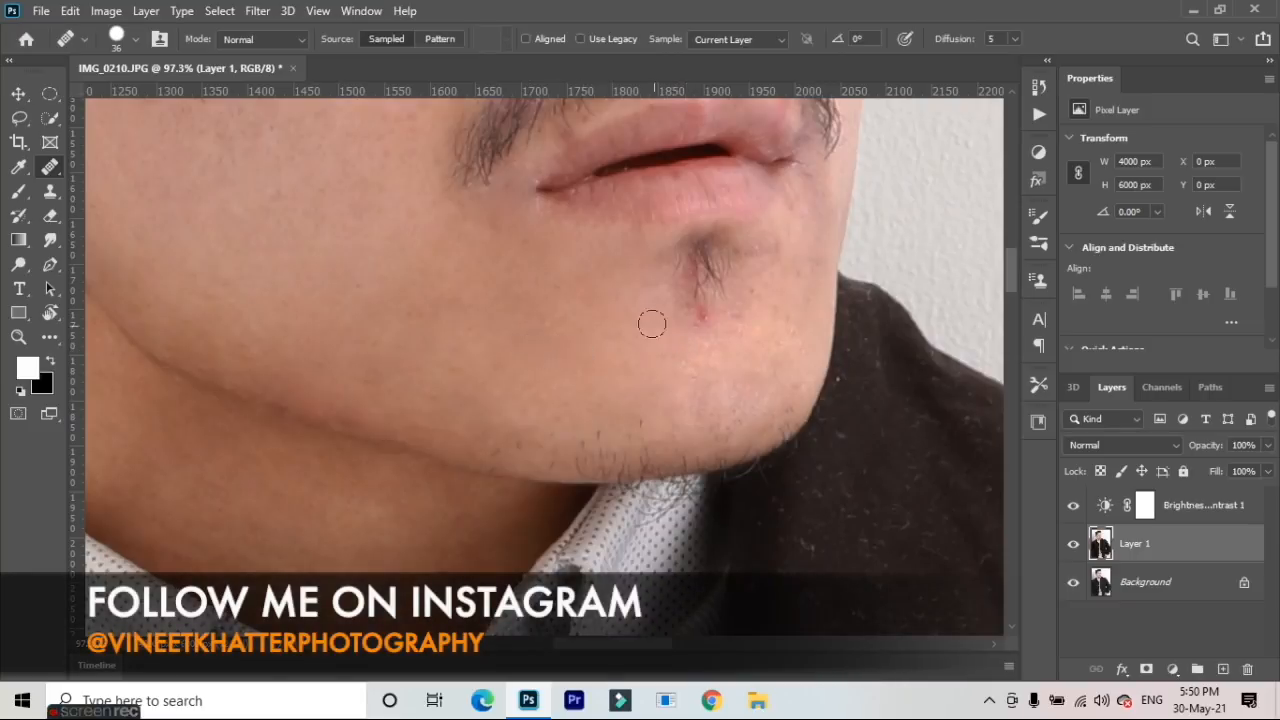
left_click(543, 354)
Sample clean chin skin and paint out the red spot directly below the chin tuft
scroll(586, 403, "down", 5)
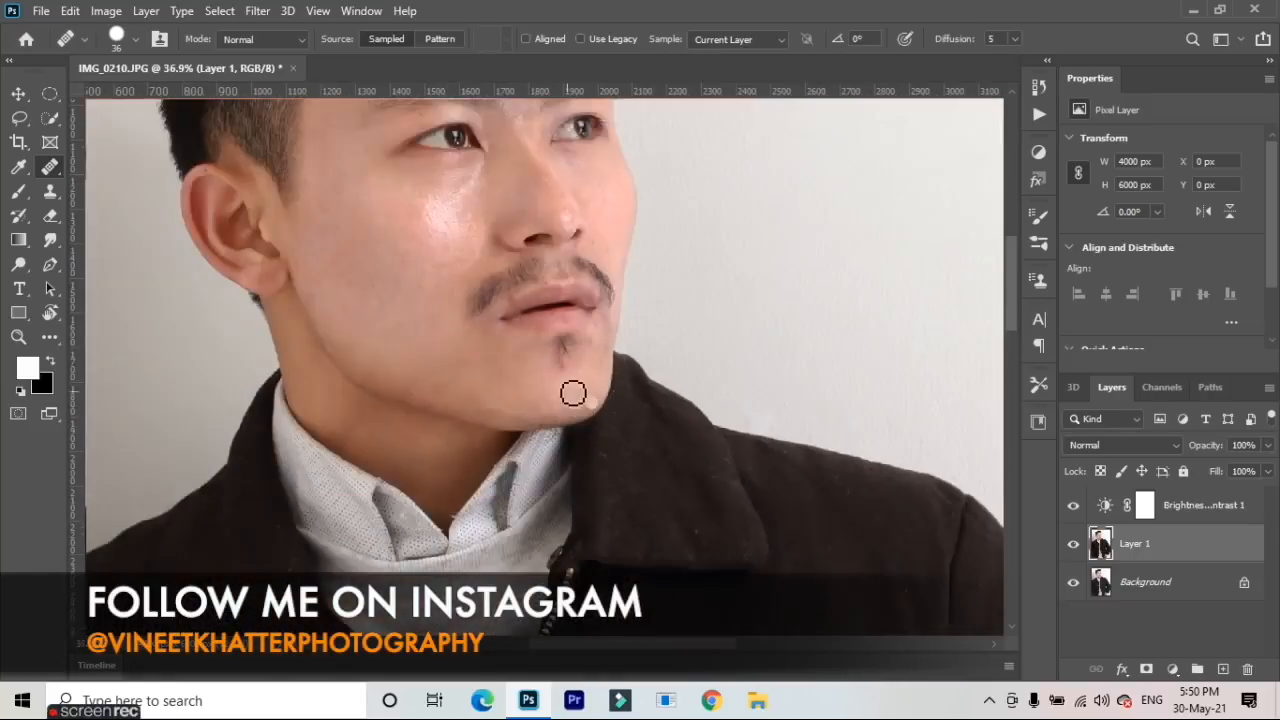
scroll(573, 393, "up", 3)
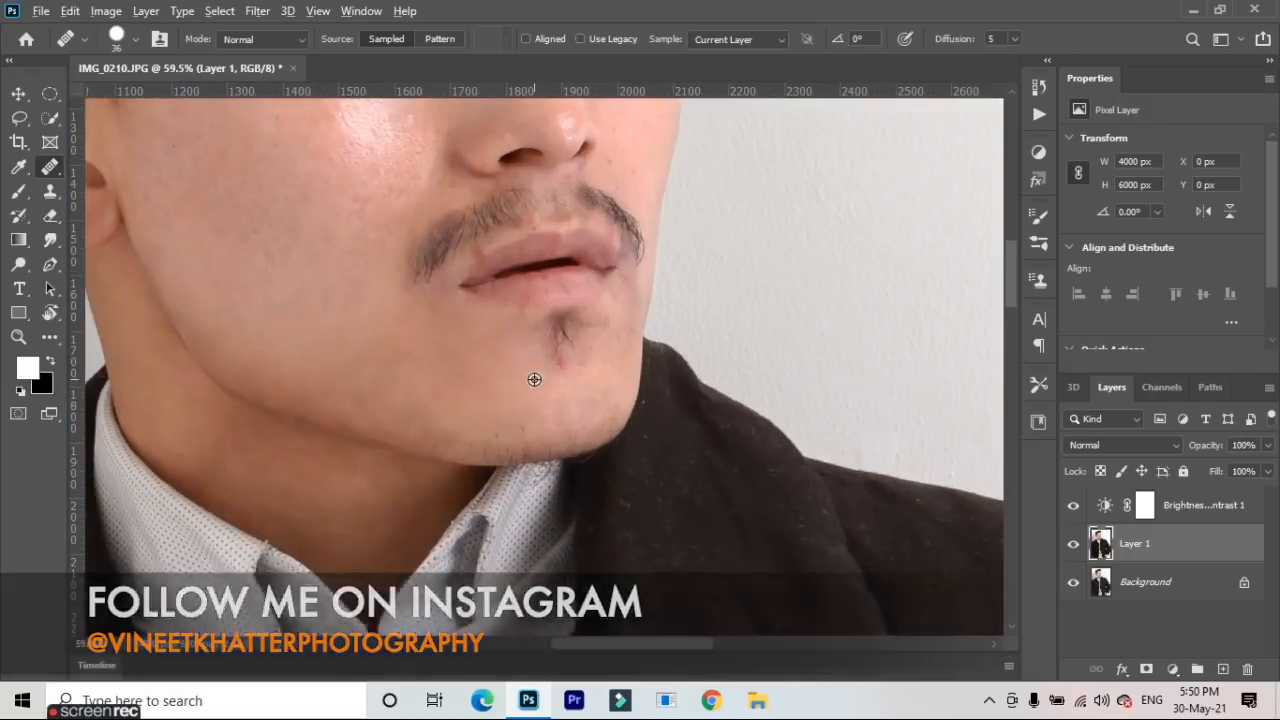
left_click(534, 379, "alt")
mouse_move(557, 371)
left_mouse_down()
mouse_move(580, 380)
mouse_move(523, 380)
left_mouse_up()
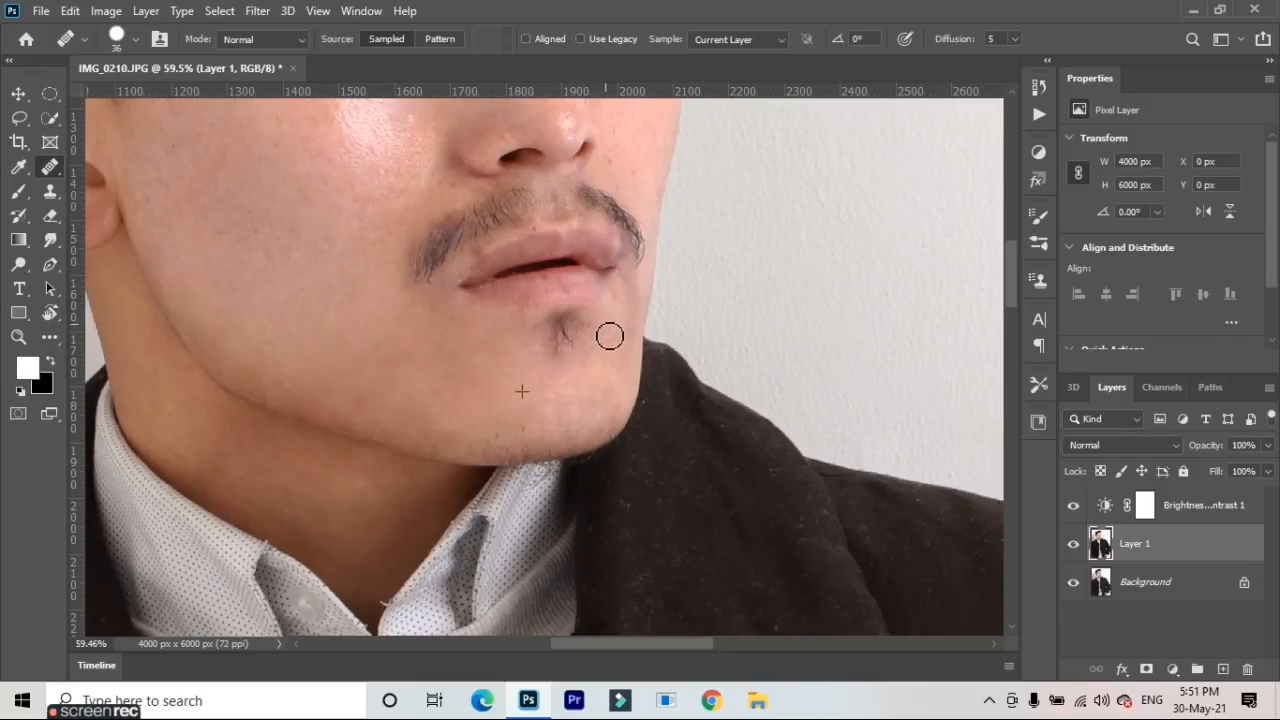
Paint over the rough, shiny skin on the front of the chin and dab the marks on the adjoining lower cheek
scroll(563, 337, "down", 3)
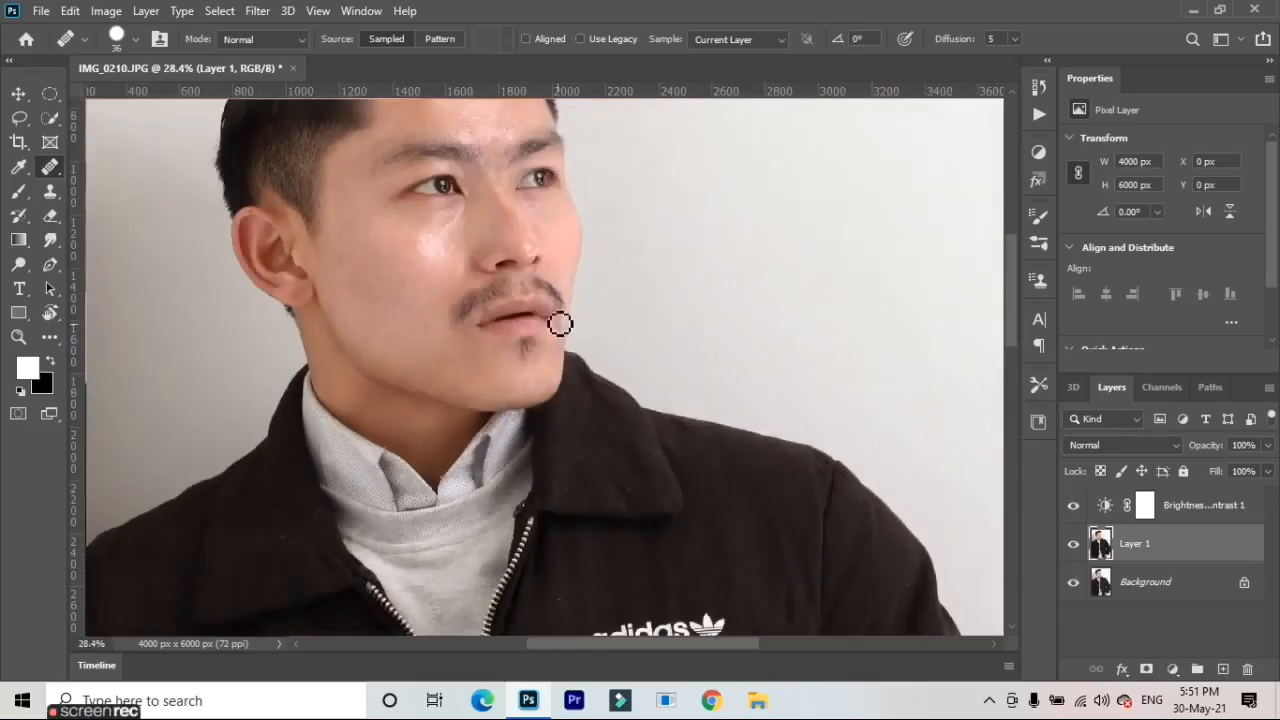
scroll(574, 328, "up", 5)
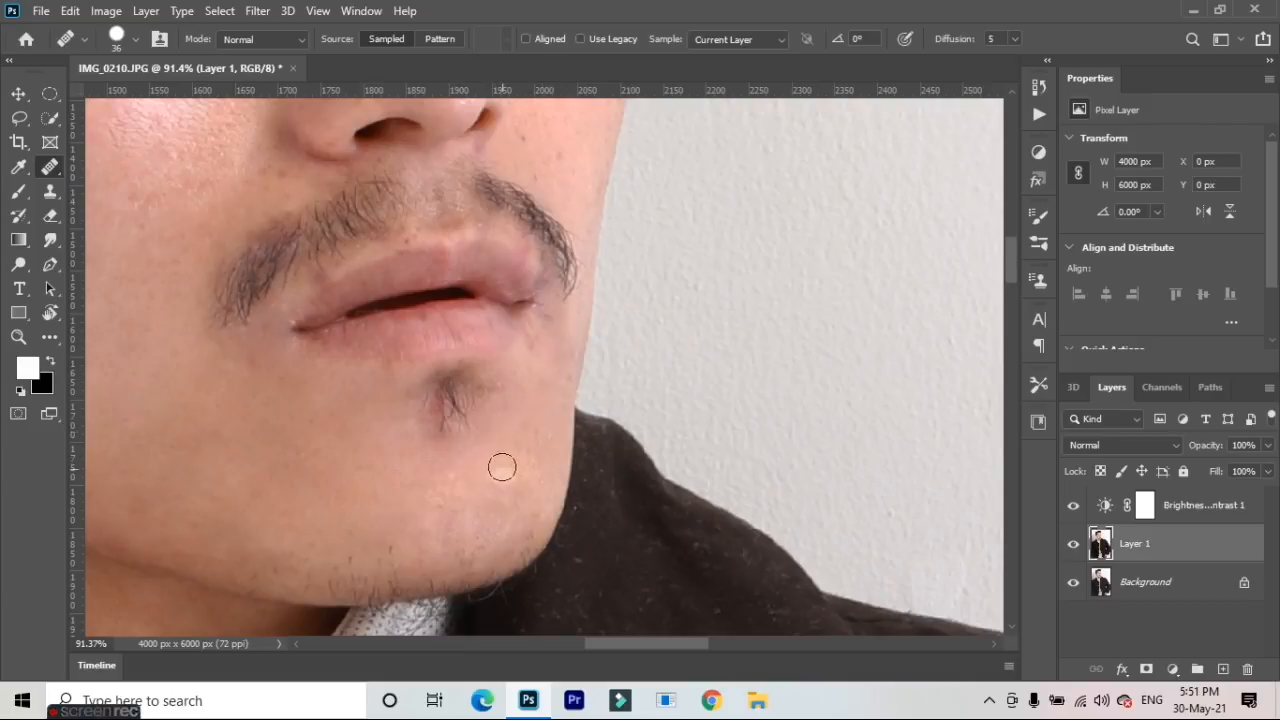
mouse_move(495, 500)
left_mouse_down()
mouse_move(387, 510)
mouse_move(403, 523)
mouse_move(471, 517)
left_mouse_up()
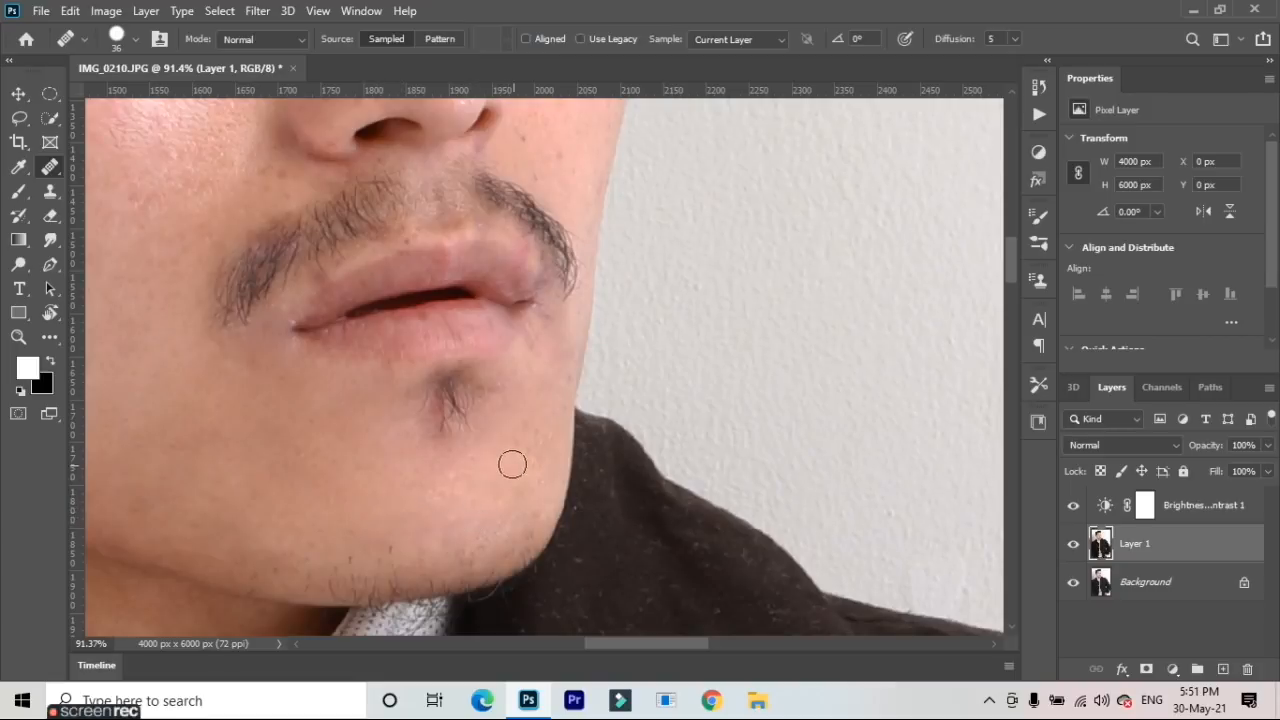
left_click_drag(471, 506, 380, 510)
left_click(266, 468)
left_click(274, 461)
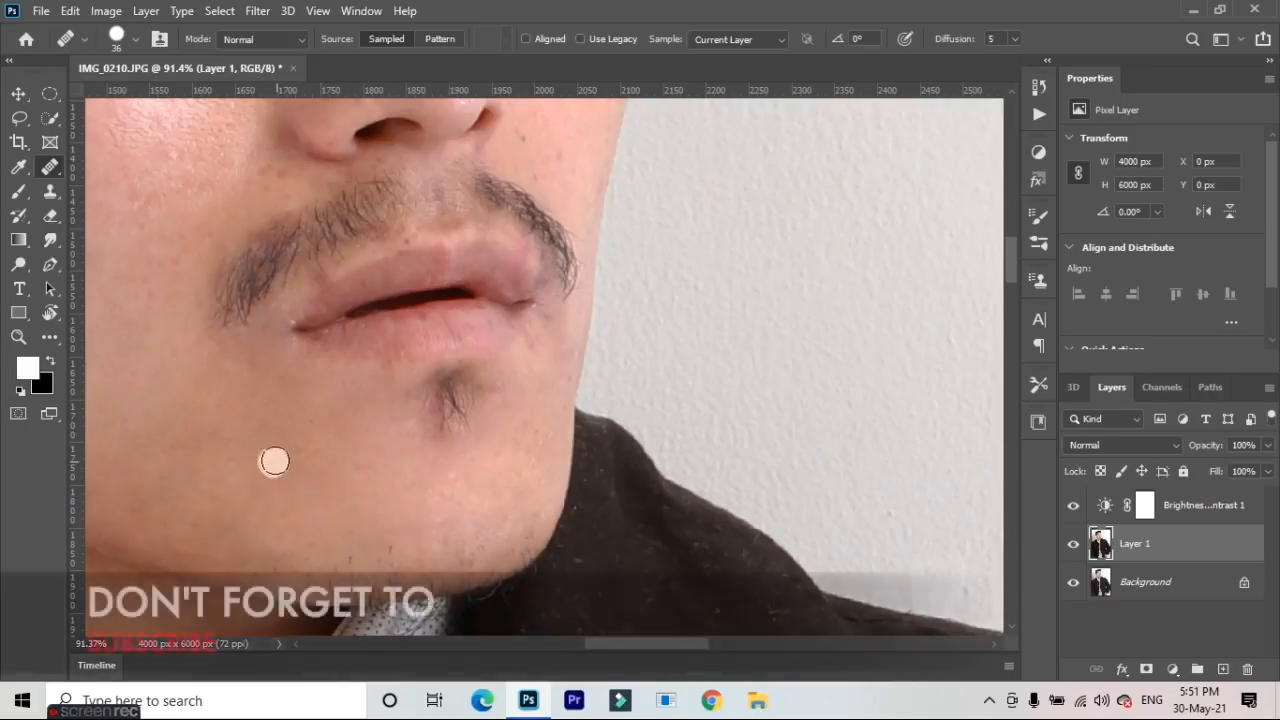
Heal the small marks on the chin skin between the nearer mouth corner and the chin tuft
left_click(352, 454)
left_click(316, 444)
left_click(323, 405)
left_click(389, 443)
Sample clean skin and smooth the uneven patches on the far side of the chin, beside and below the tuft
left_click(521, 431, "alt")
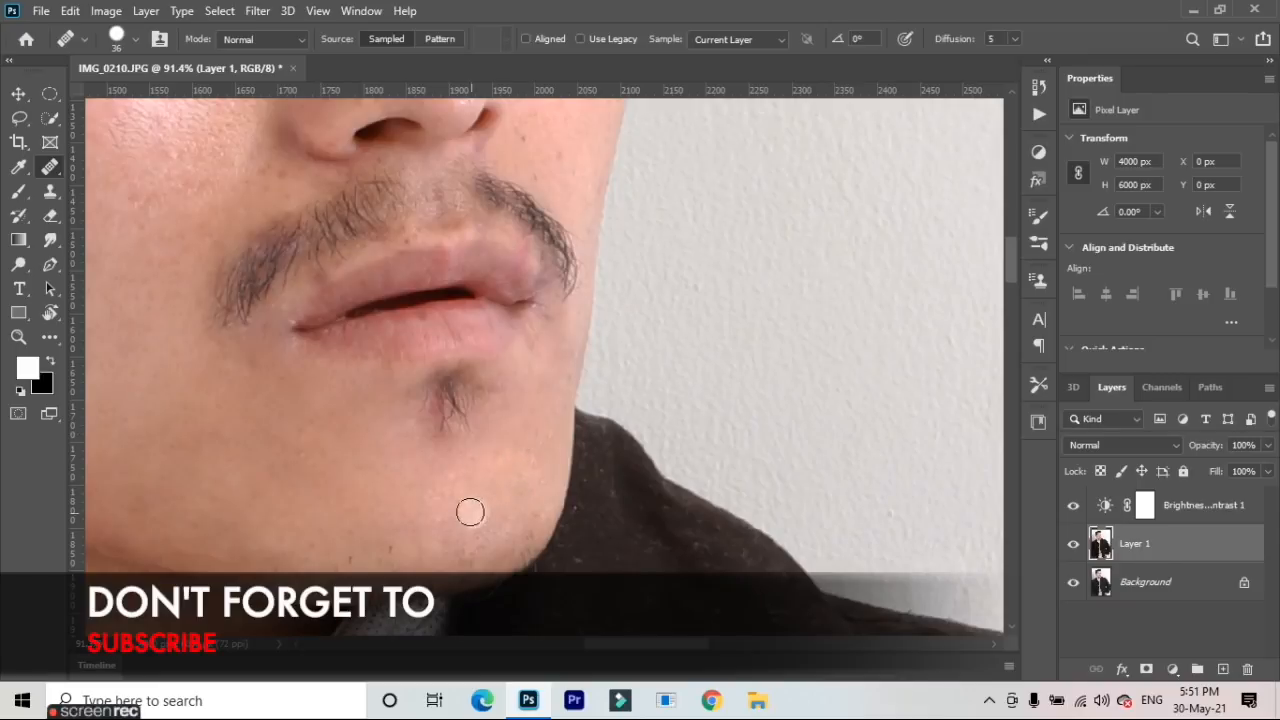
left_click(491, 449)
left_click(524, 436)
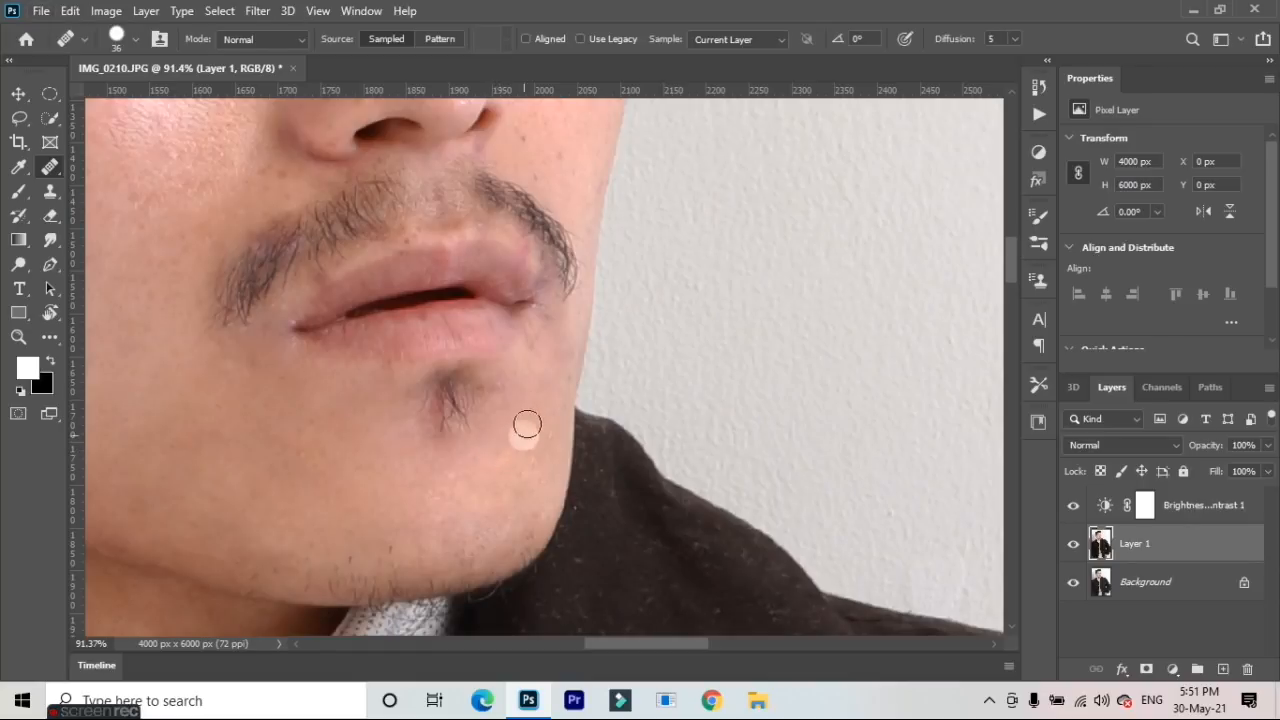
left_click_drag(526, 451, 511, 467)
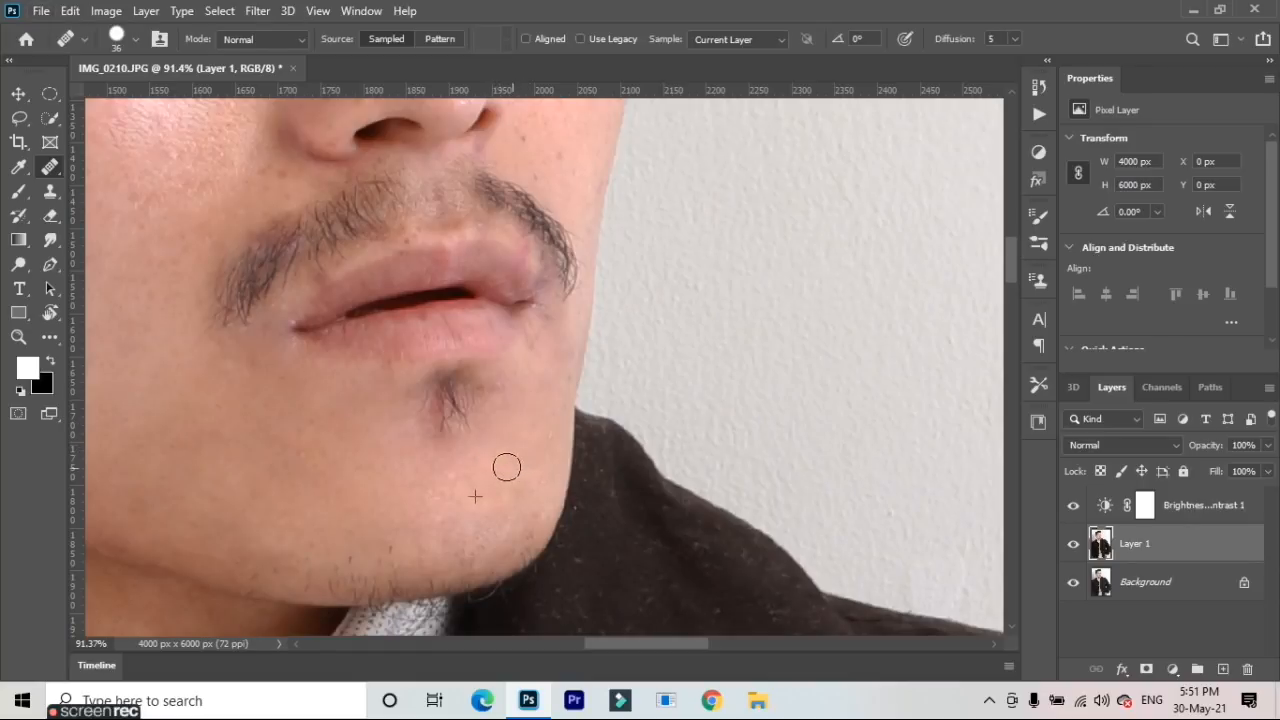
Heal the mark on the lower jaw and paint sampled clean skin over the lower chin area
left_click_drag(290, 522, 281, 519)
scroll(370, 460, "down", 2)
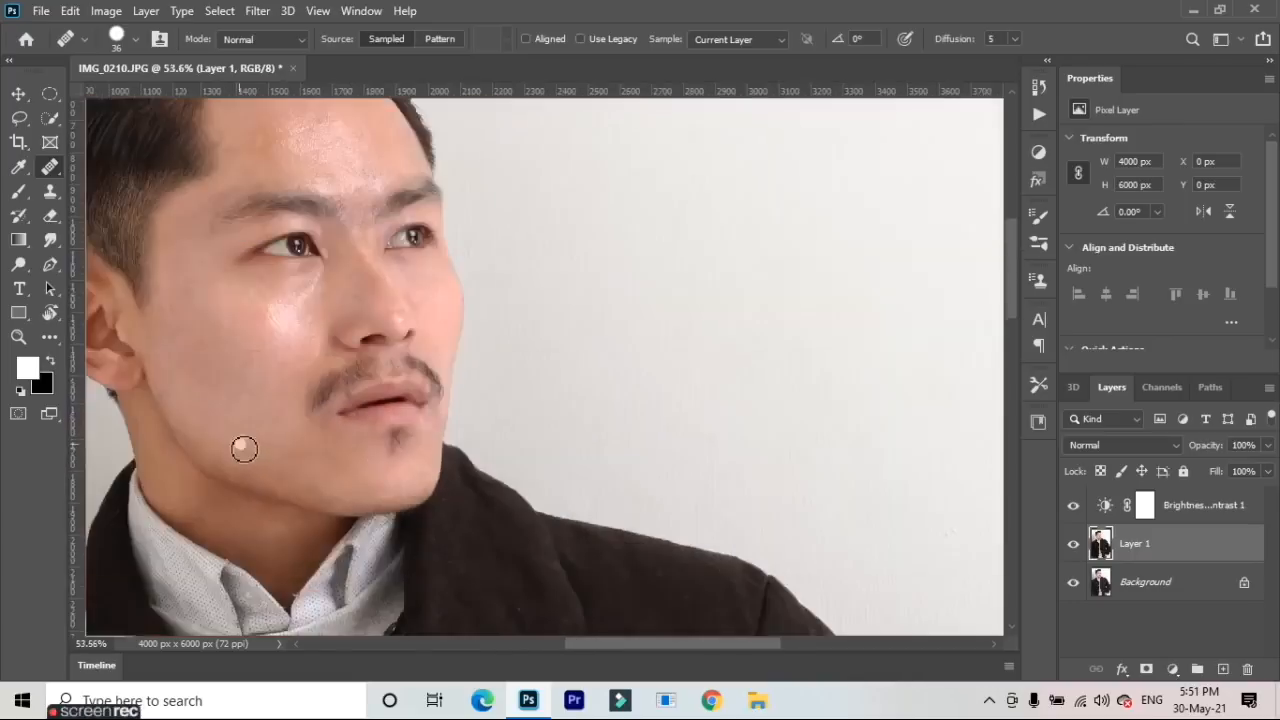
scroll(297, 460, "up", 2)
left_click(352, 464, "alt")
mouse_move(376, 544)
left_mouse_down()
mouse_move(439, 542)
mouse_move(390, 576)
mouse_move(350, 520)
mouse_move(410, 510)
left_mouse_up()
Paint out the reddish skin and the small spot just above the jawline beneath the nearer cheek
scroll(400, 585, "up", 2)
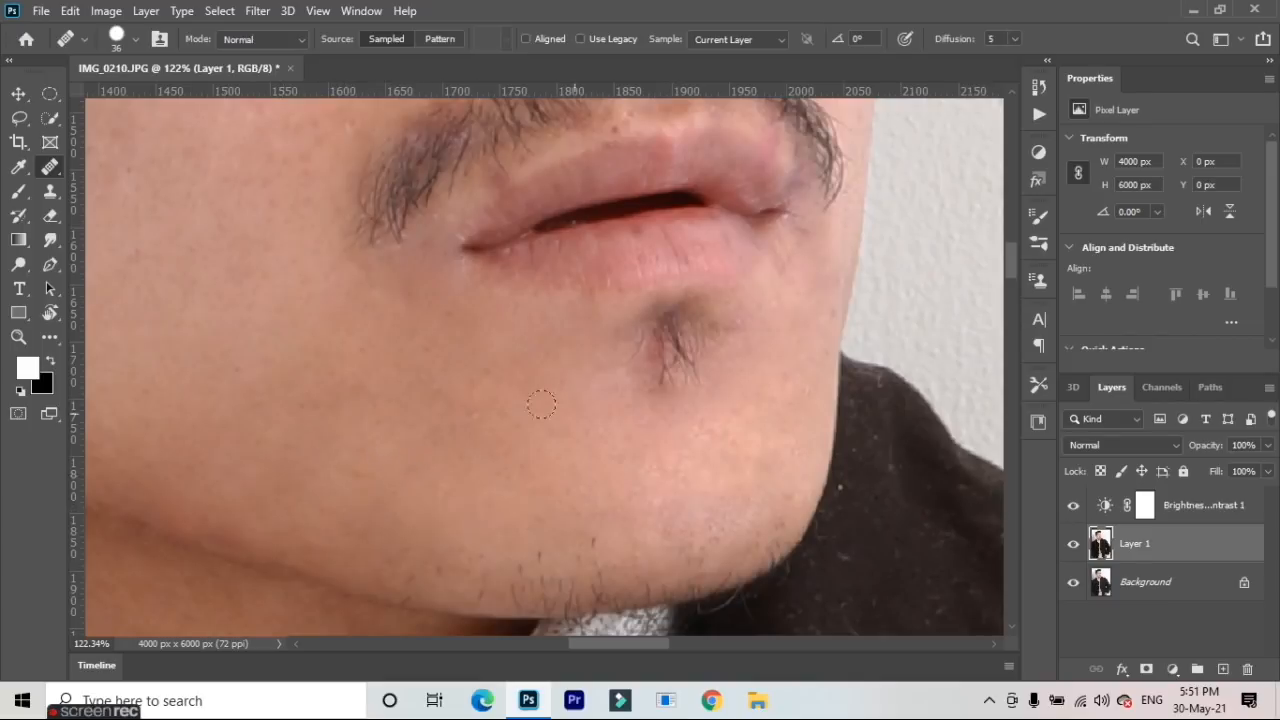
scroll(413, 414, "down", 4)
scroll(257, 514, "up", 5)
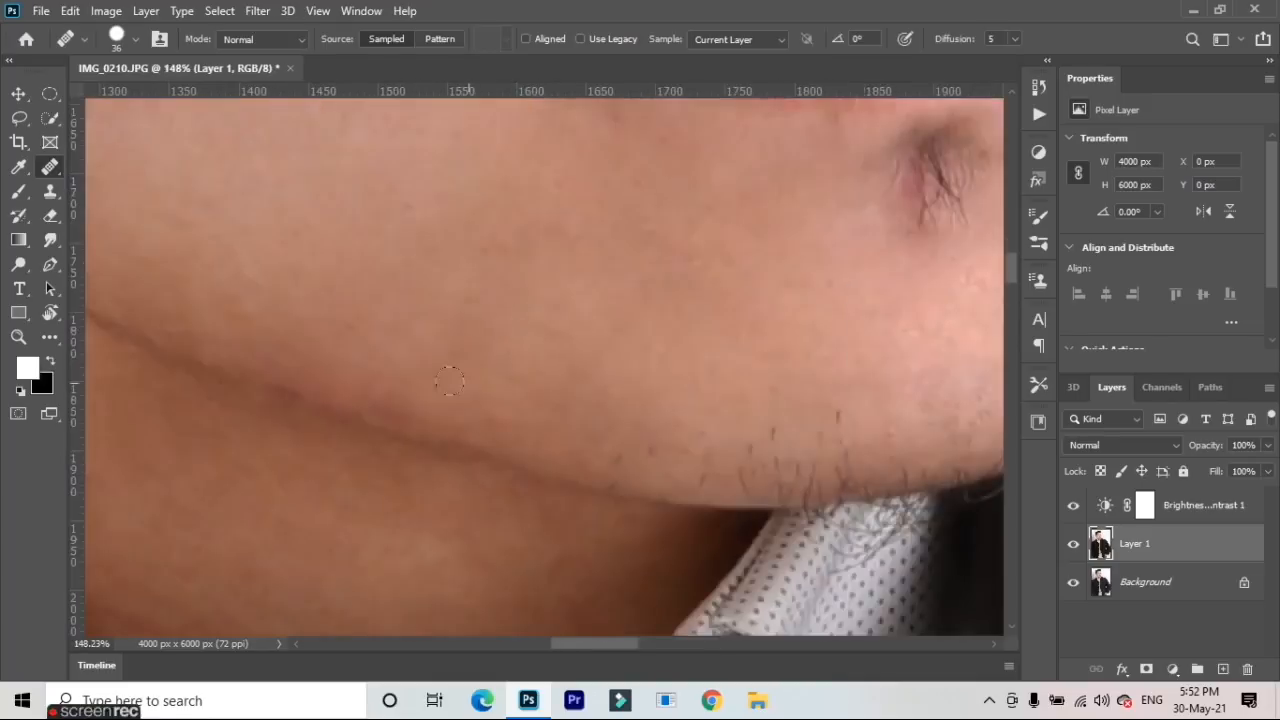
left_click_drag(435, 398, 393, 390)
left_click_drag(245, 347, 251, 359)
scroll(290, 395, "down", 2)
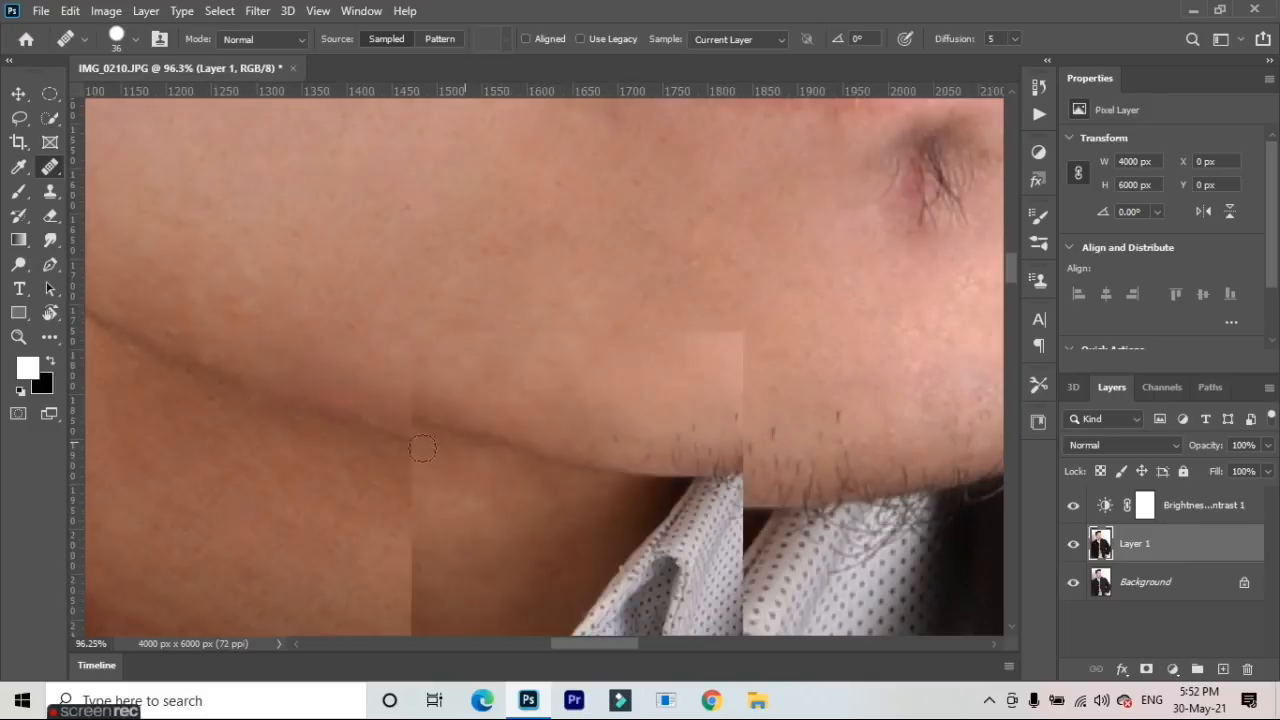
scroll(385, 456, "up", 1)
scroll(390, 452, "down", 4)
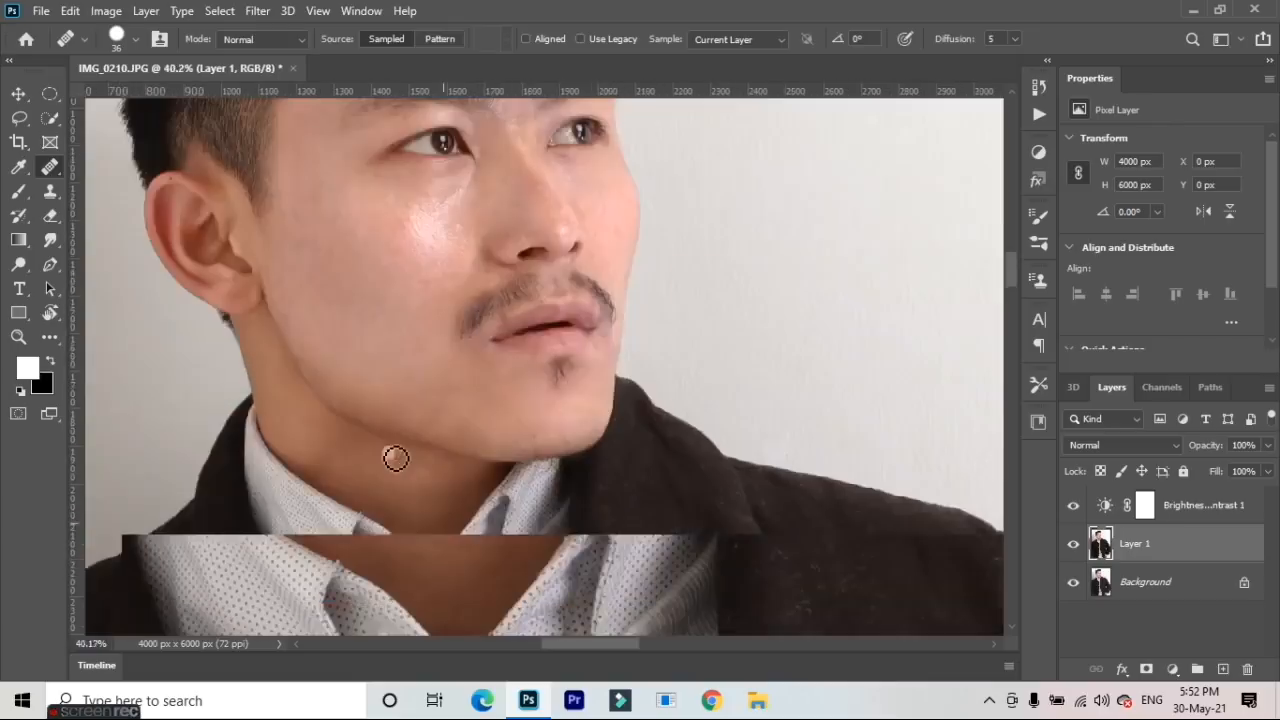
Sample clean forehead skin and heal the blemishes directly above the nearer eyebrow
scroll(405, 166, "up", 4)
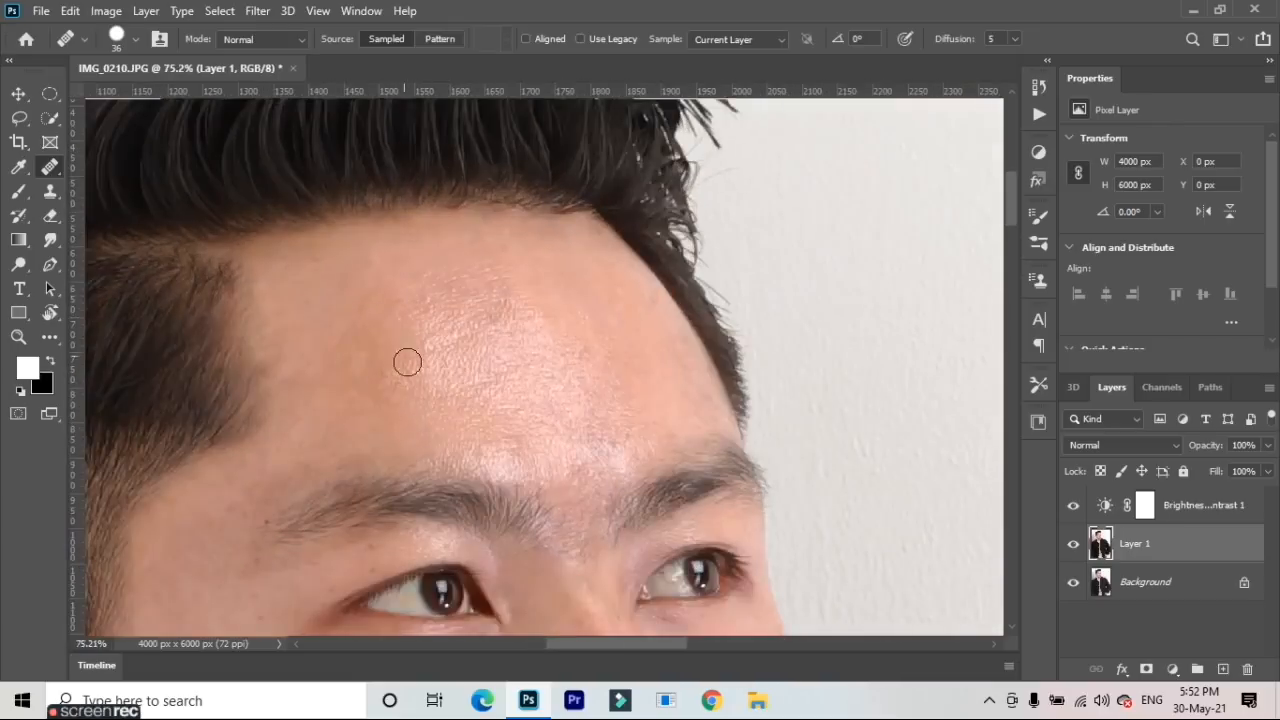
left_click(343, 411, "alt")
mouse_move(389, 443)
left_mouse_down()
mouse_move(326, 457)
mouse_move(341, 436)
mouse_move(321, 459)
left_mouse_up()
left_click(340, 434, "alt")
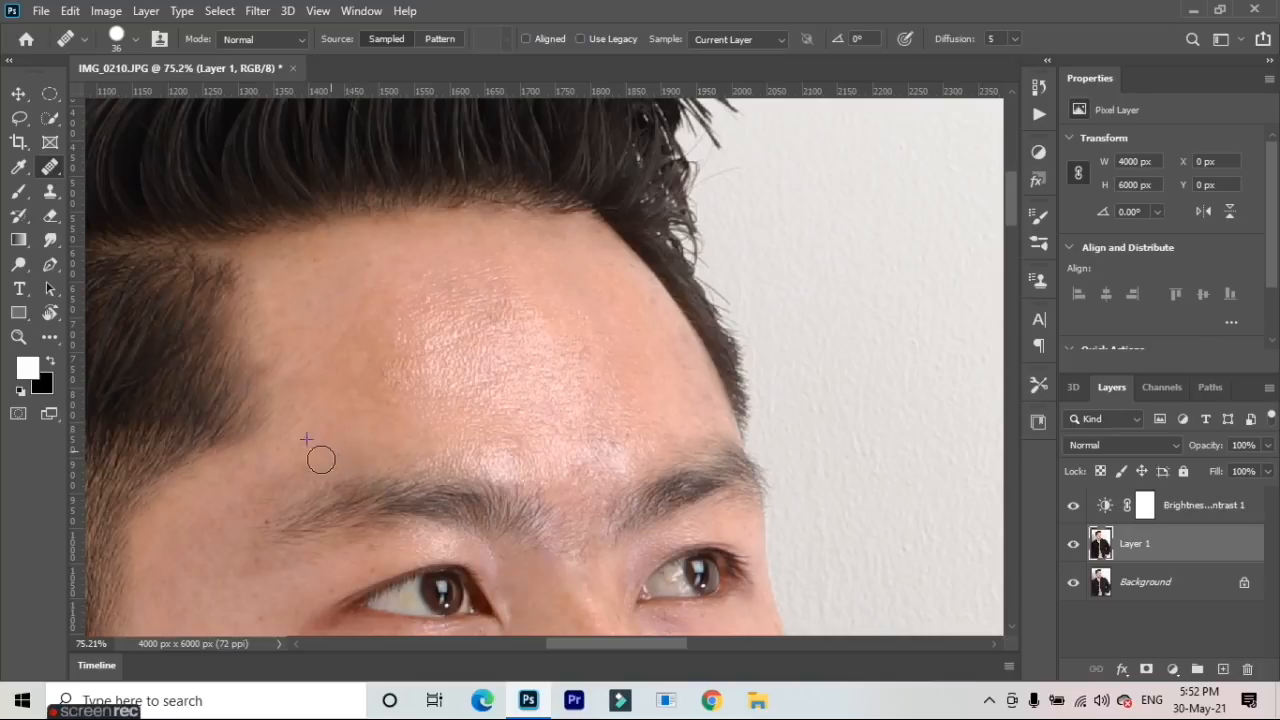
mouse_move(365, 465)
left_mouse_down()
mouse_move(369, 440)
mouse_move(344, 453)
mouse_move(334, 420)
mouse_move(369, 446)
mouse_move(361, 457)
left_mouse_up()
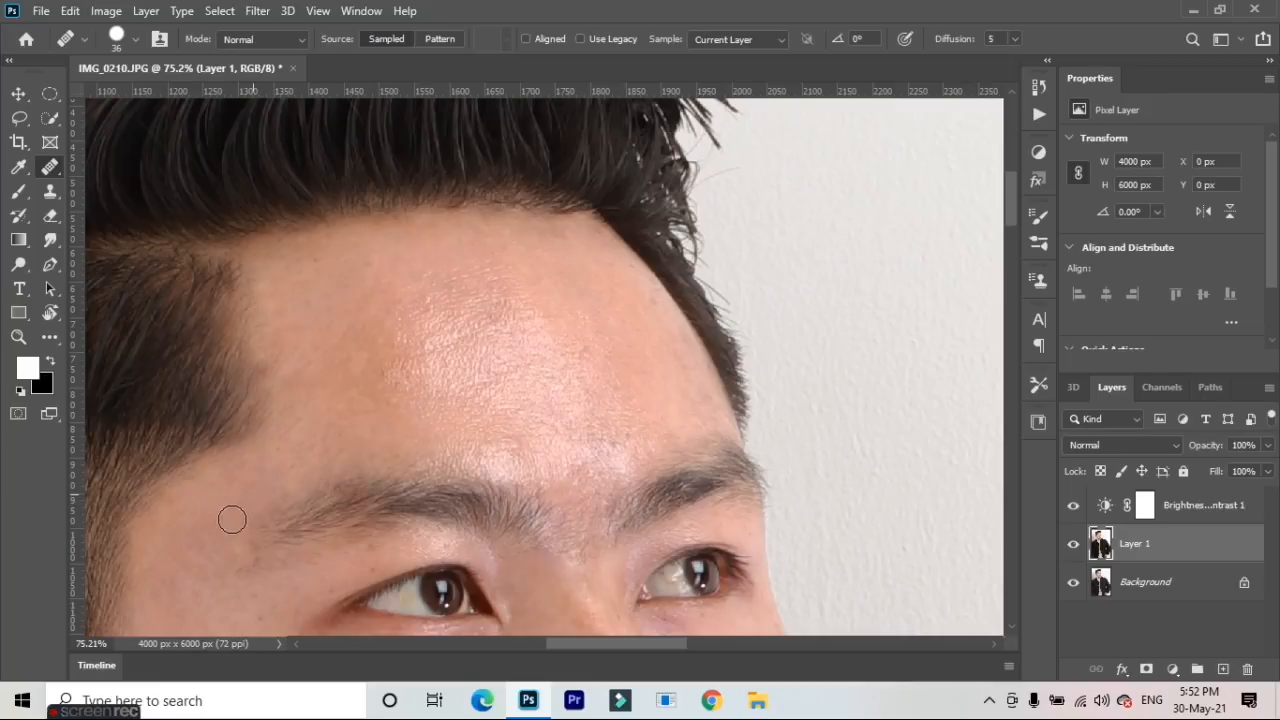
Dab out the spot on the temple beside the nearer eyebrow and the marks bordering the shiny forehead area
left_click(253, 573)
left_click(380, 371)
left_click(366, 394)
Heal the blemishes on the upper forehead below the hairline and on its far side near the hair edge
scroll(377, 367, "down", 1)
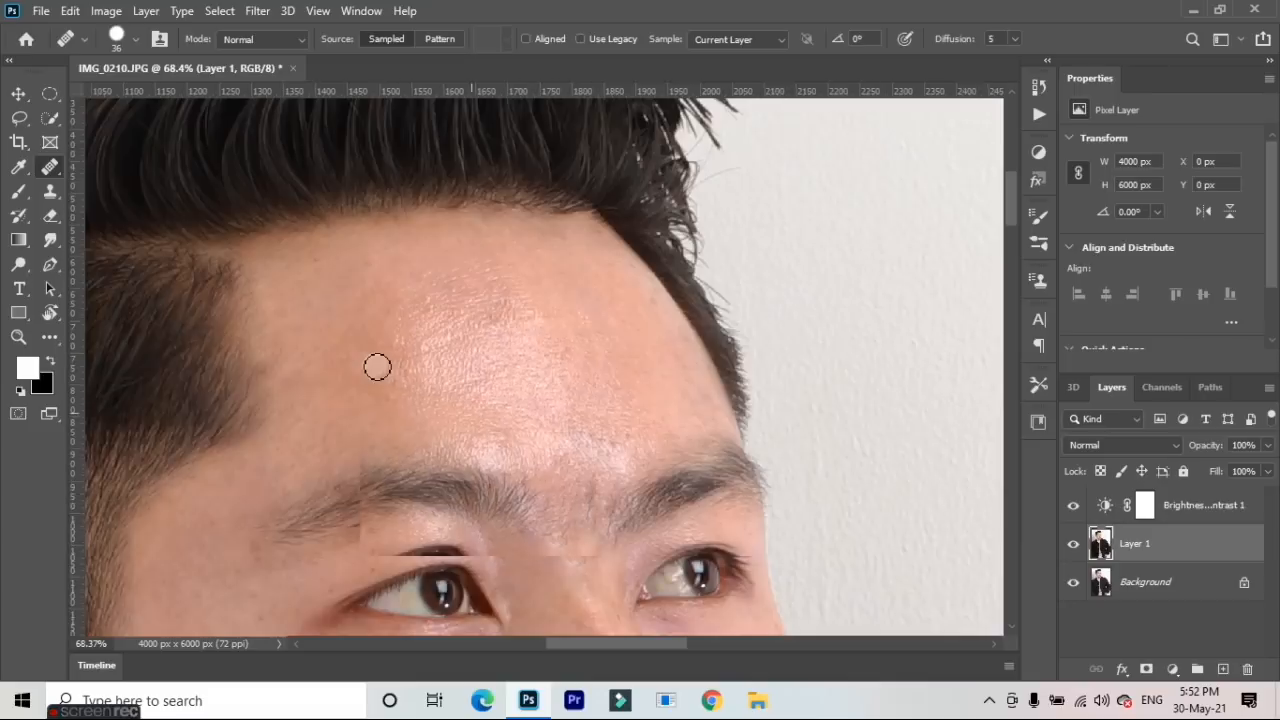
scroll(340, 403, "down", 1)
scroll(337, 397, "up", 3)
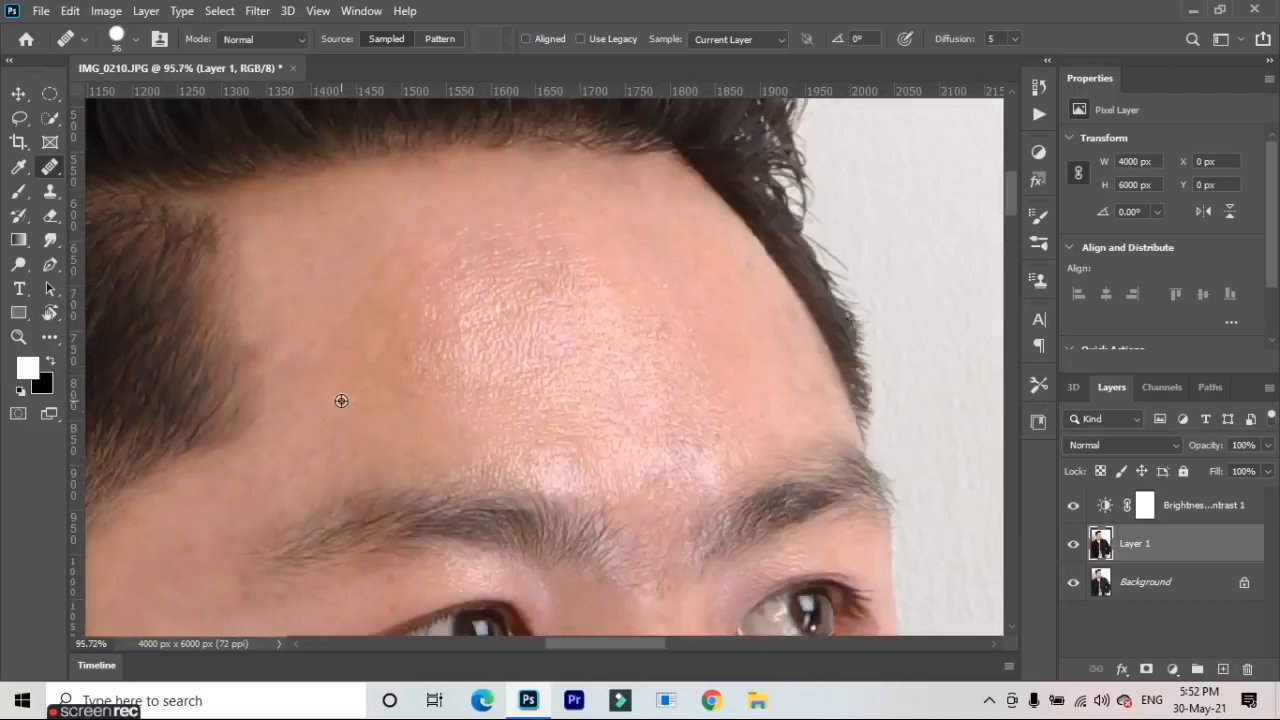
left_click(352, 263)
left_click(366, 243)
left_click(363, 309)
left_click(384, 357)
left_click(391, 366)
mouse_move(326, 229)
left_mouse_down()
mouse_move(429, 189)
mouse_move(389, 215)
left_mouse_up()
left_click_drag(770, 331, 786, 371)
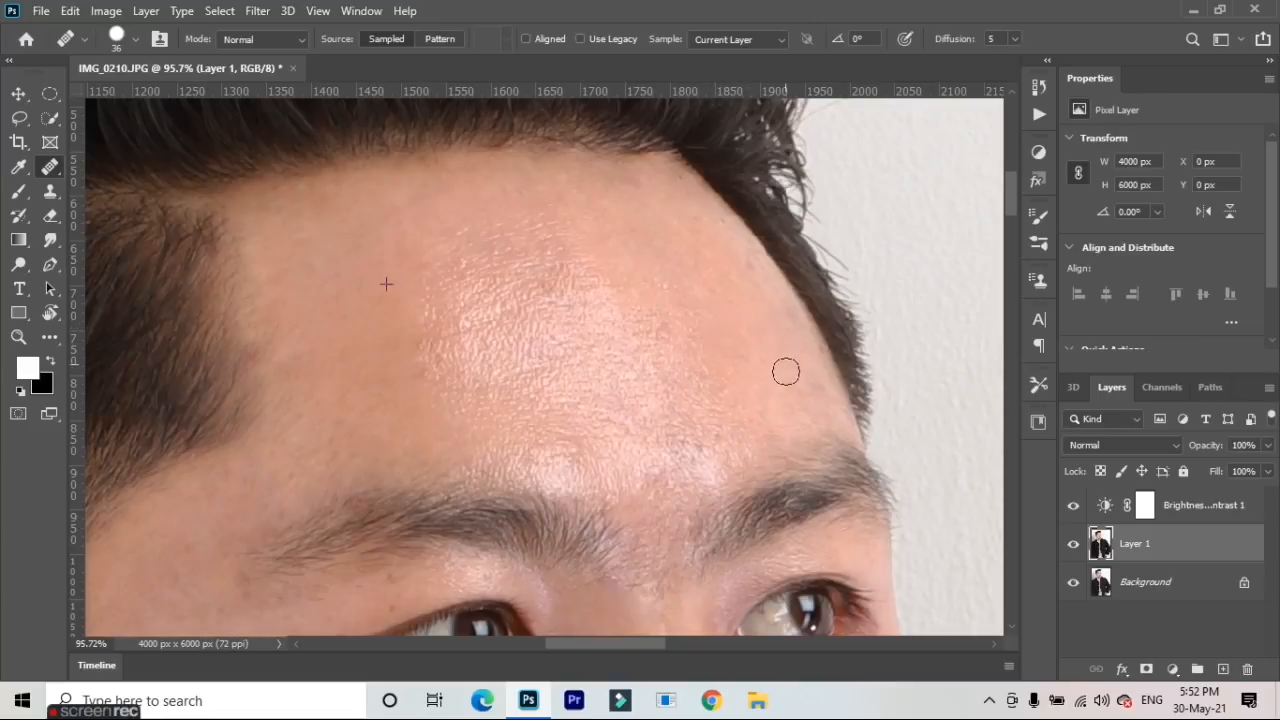
Examine the retouched face and the full portrait down to the jacket for remaining distractions
scroll(777, 334, "down", 2)
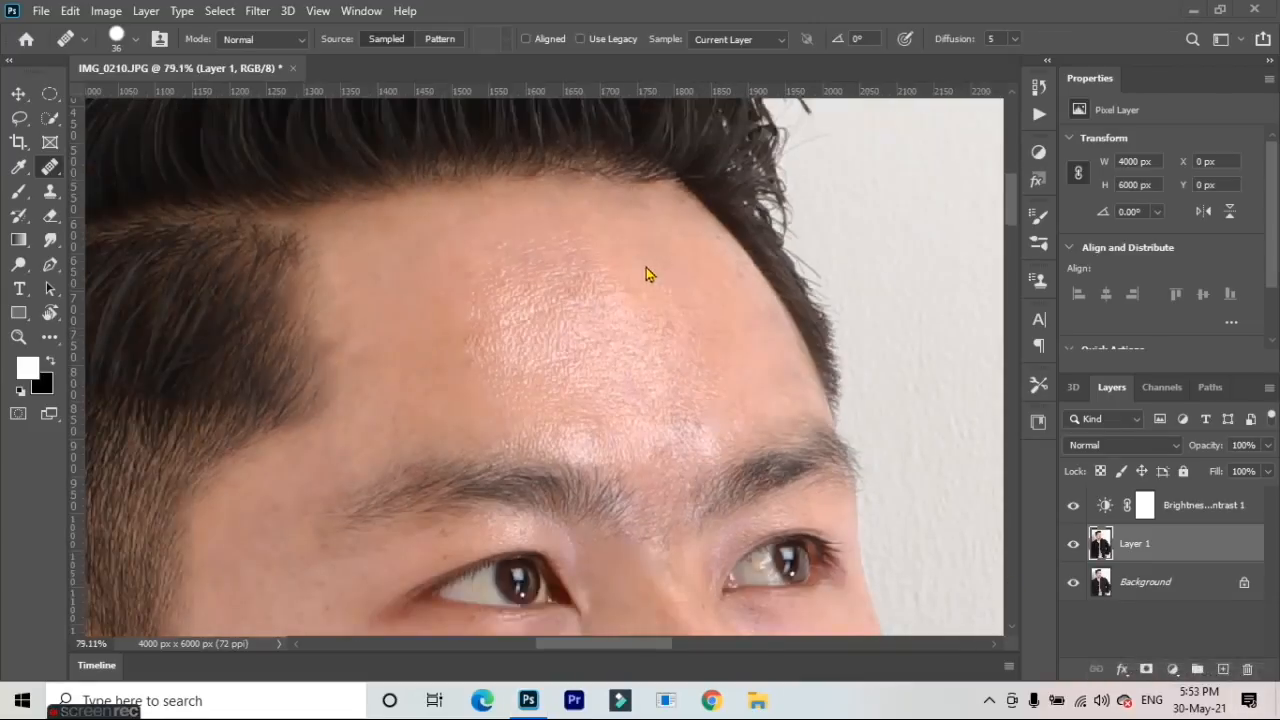
scroll(597, 266, "down", 12)
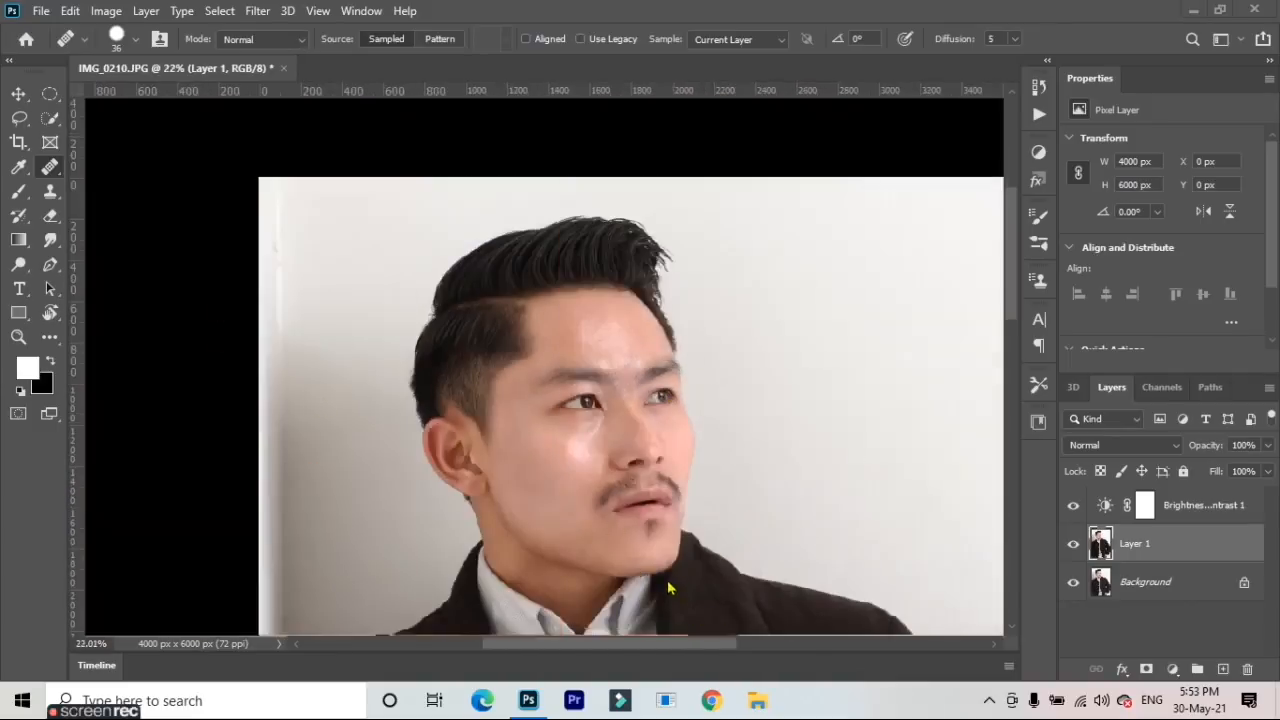
scroll(669, 588, "down", 2)
scroll(636, 514, "up", 2)
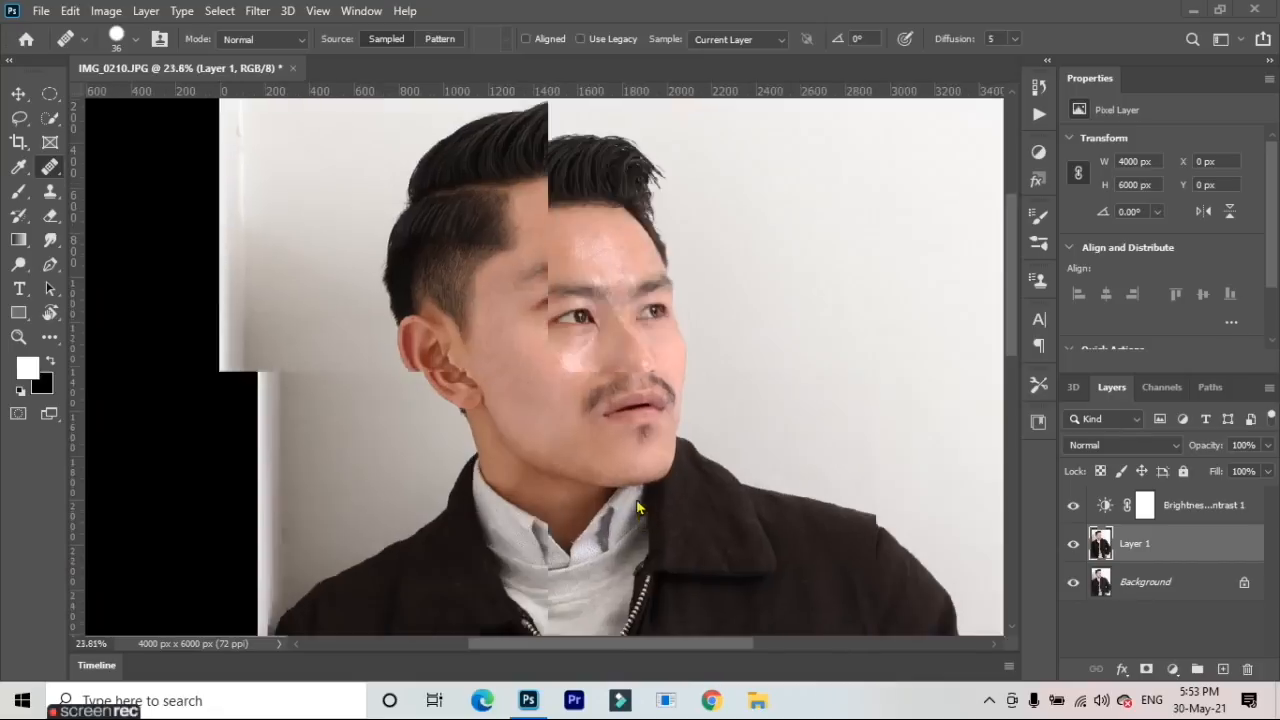
scroll(440, 278, "down", 3)
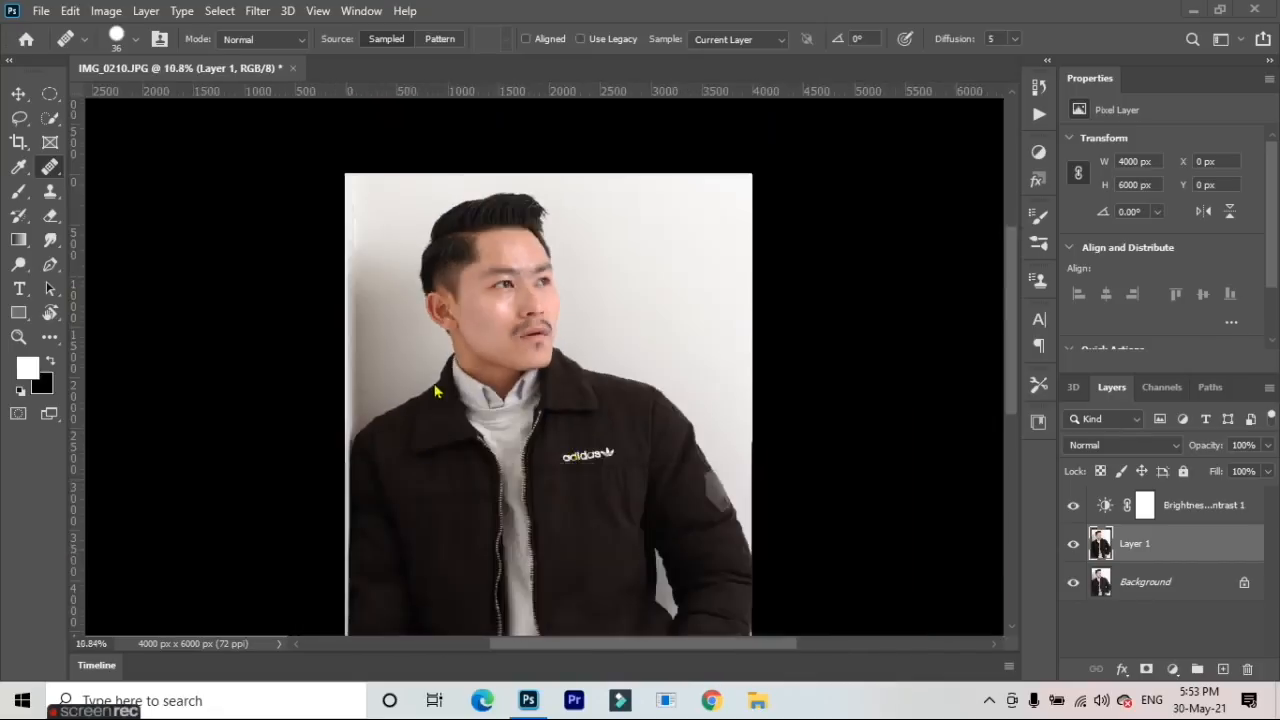
scroll(437, 395, "down", 2)
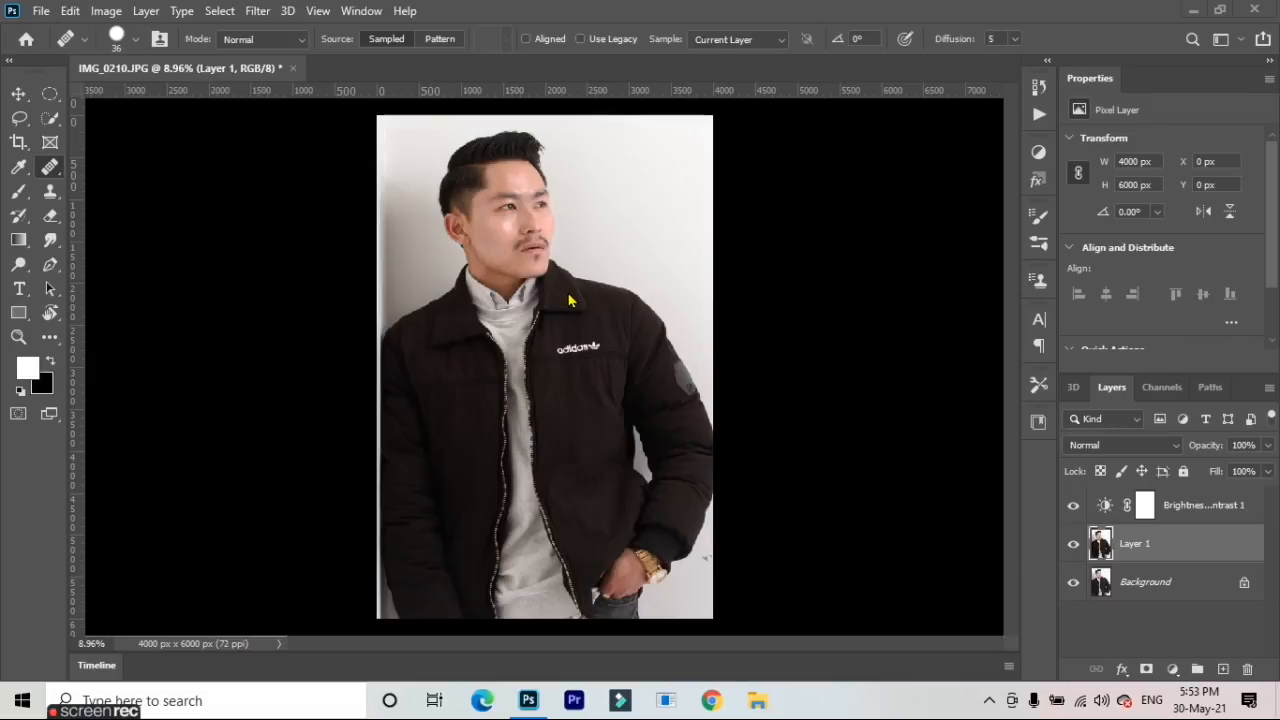
scroll(577, 311, "up", 2)
scroll(577, 312, "up", 1)
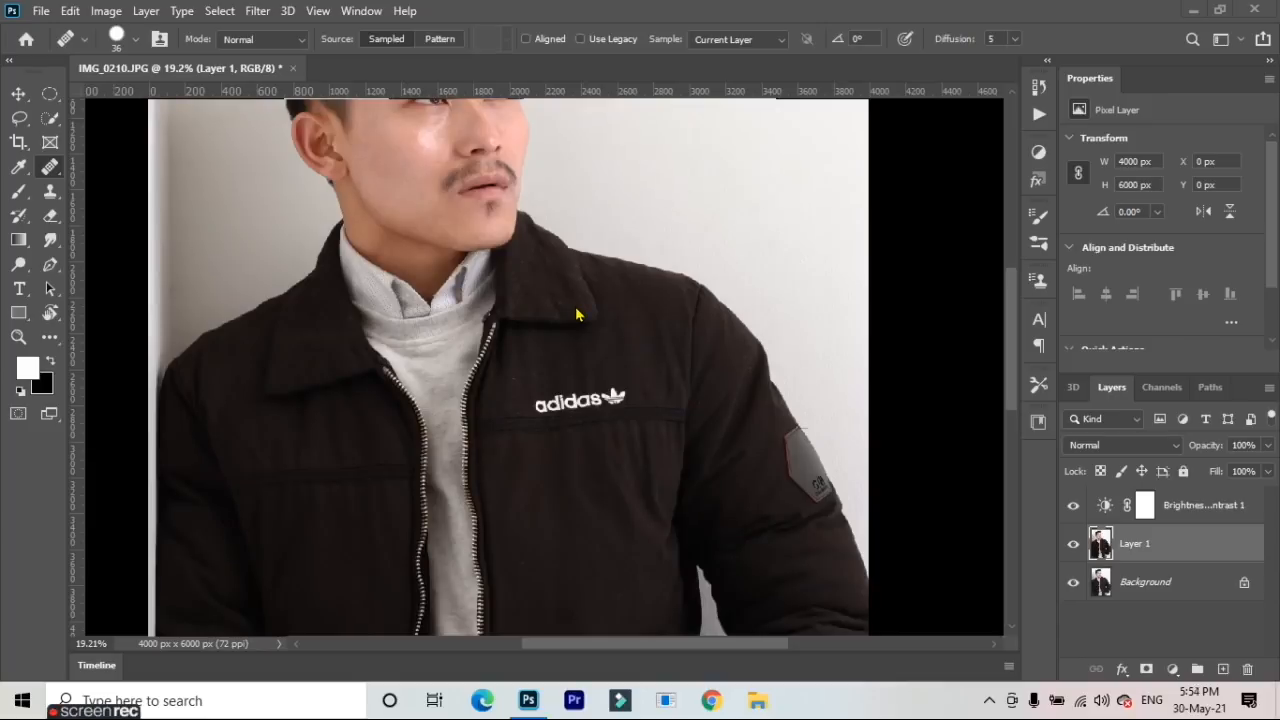
Remove the adidas logo from the jacket chest with the Patch tool, using plain fabric just above it, and deselect
scroll(580, 400, "up", 3)
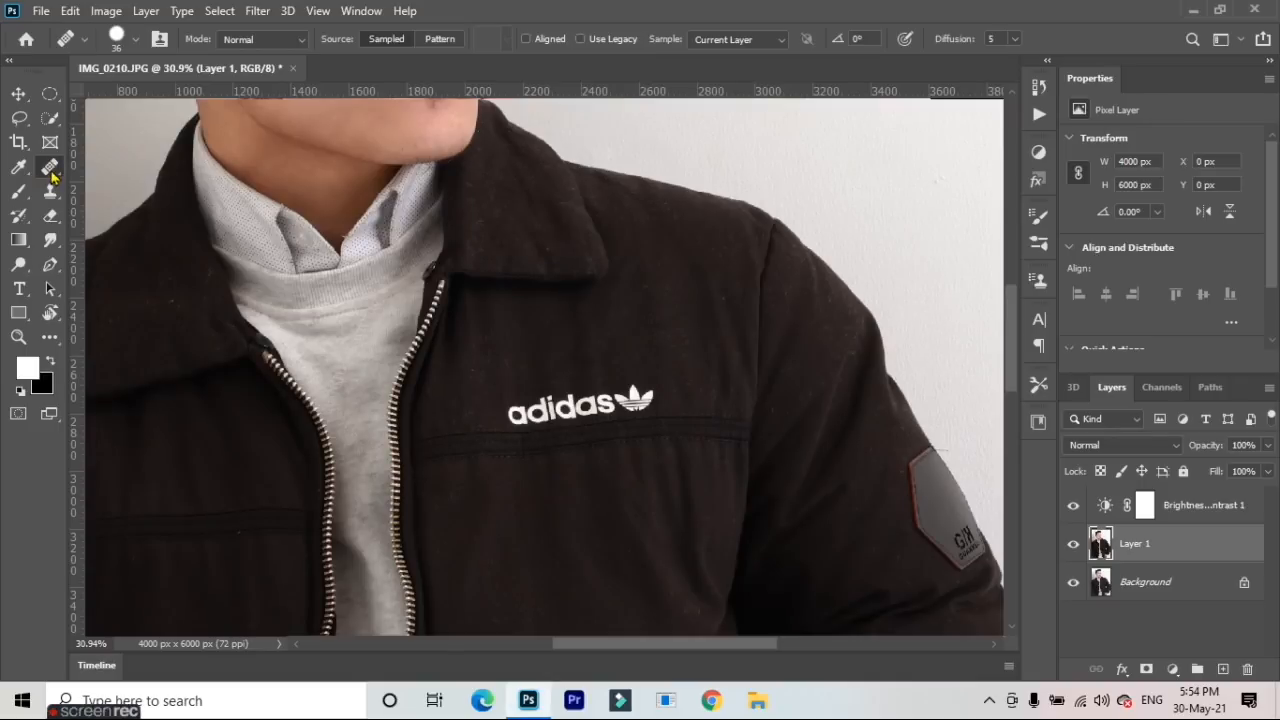
right_click(55, 175)
left_click(97, 203)
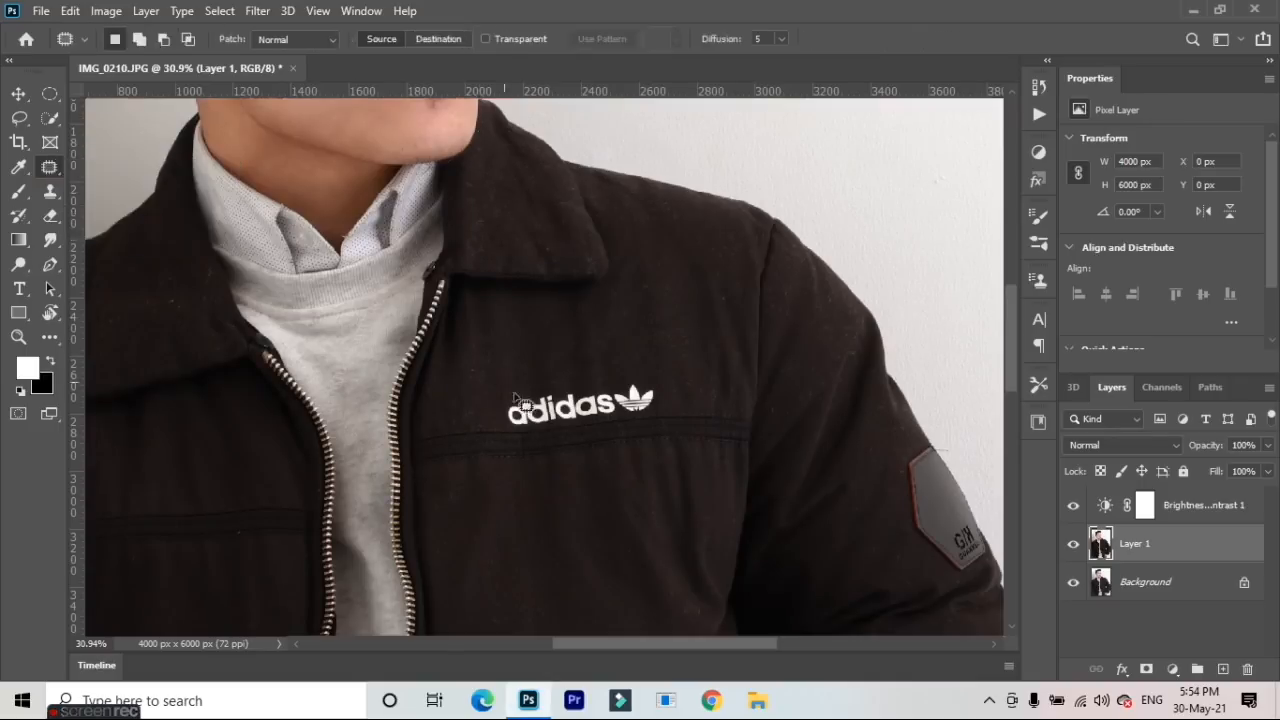
scroll(523, 404, "up", 2)
mouse_move(500, 399)
left_mouse_down()
mouse_move(504, 440)
mouse_move(564, 441)
mouse_move(715, 421)
mouse_move(726, 387)
mouse_move(647, 375)
mouse_move(532, 384)
mouse_move(498, 392)
mouse_move(502, 425)
left_mouse_up()
left_click_drag(622, 406, 621, 335)
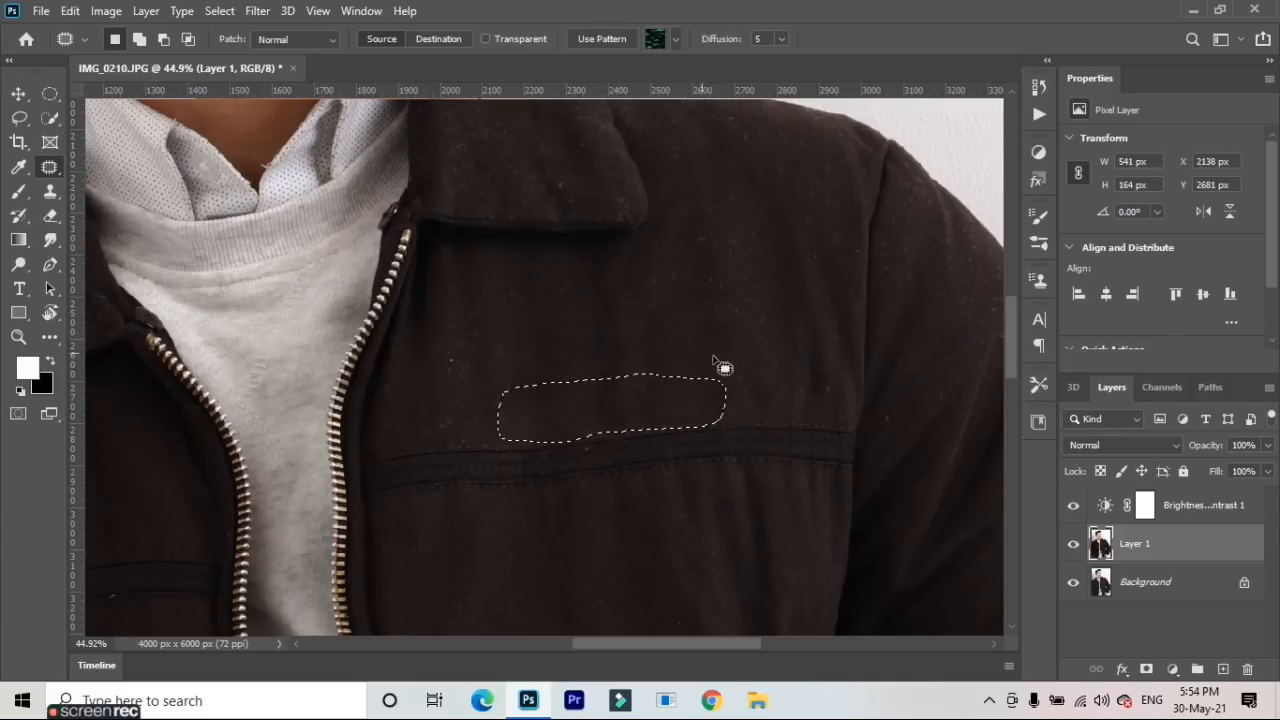
key("ctrl+d")
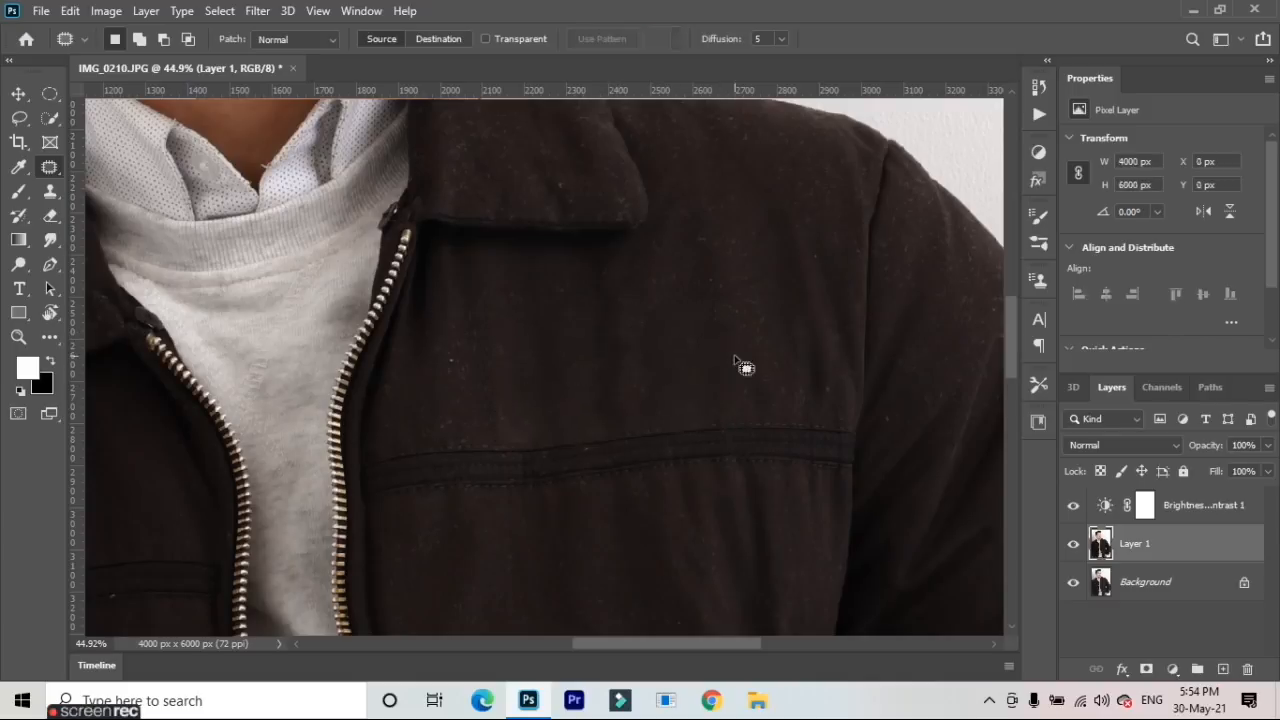
Compare the portrait before and after retouching by repeatedly hiding and showing Layer 1, leaving it shown
scroll(571, 428, "down", 4)
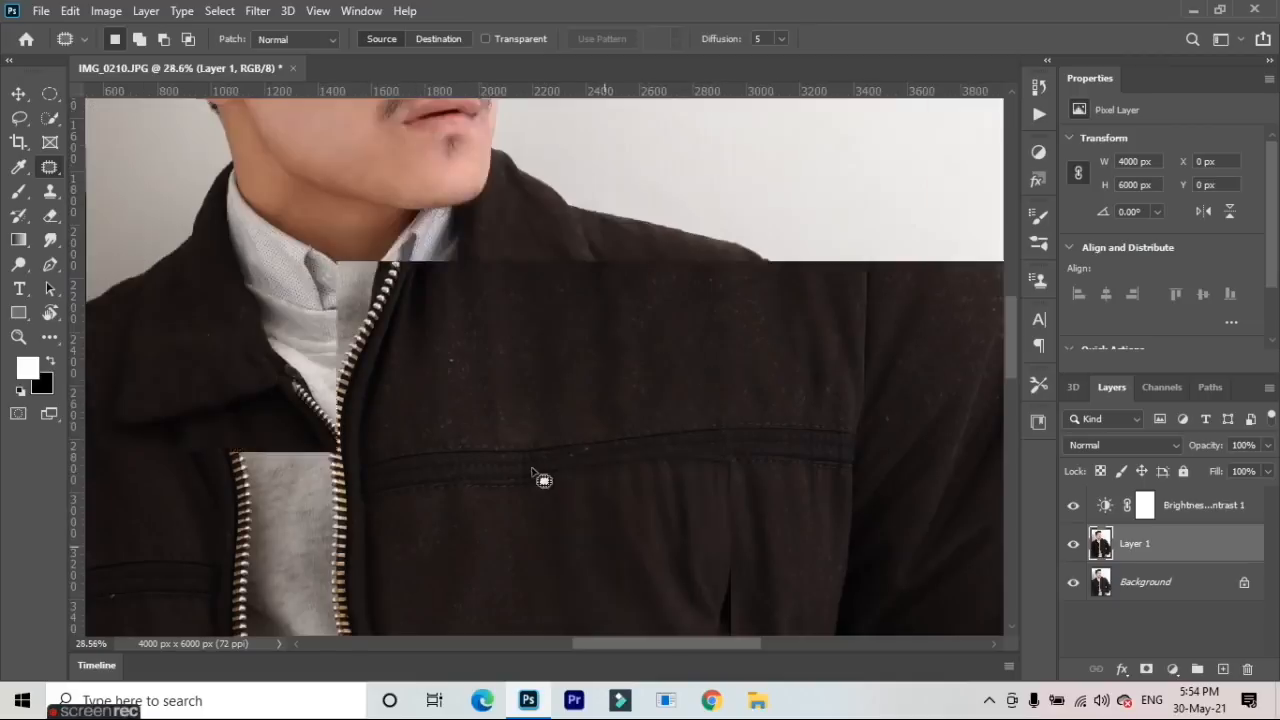
scroll(410, 300, "down", 2)
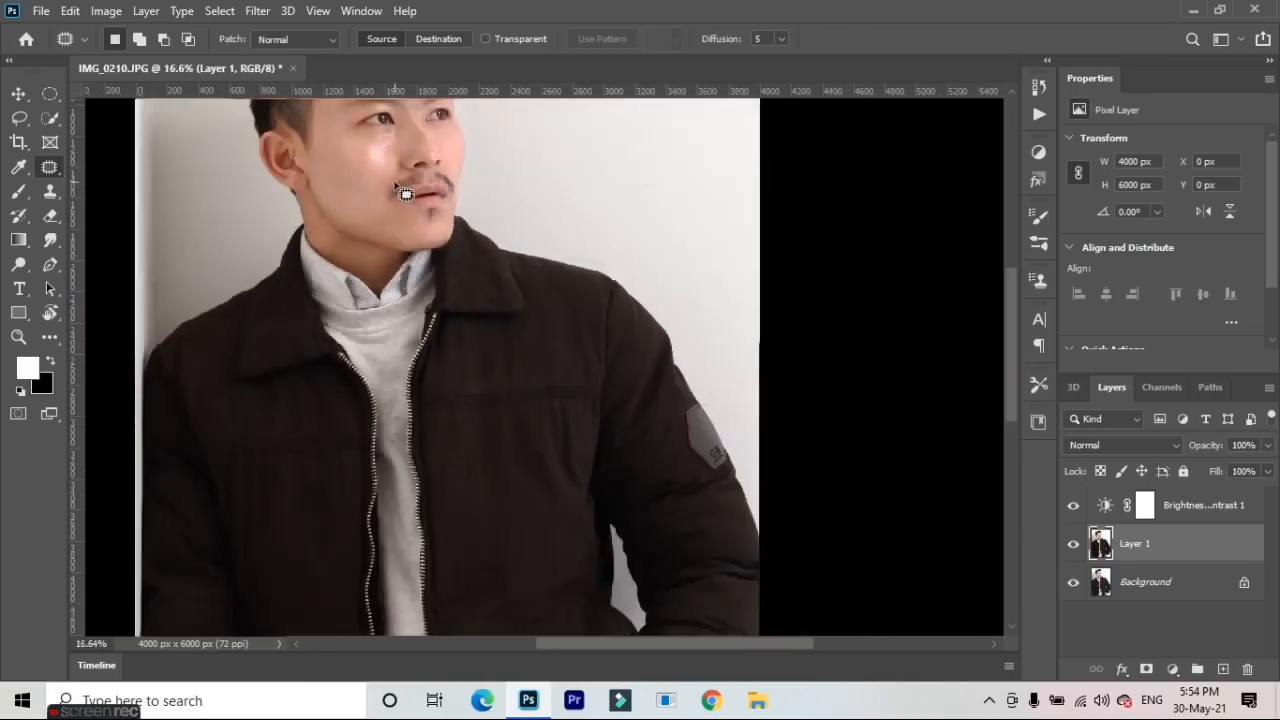
scroll(360, 267, "up", 4)
scroll(908, 486, "down", 4)
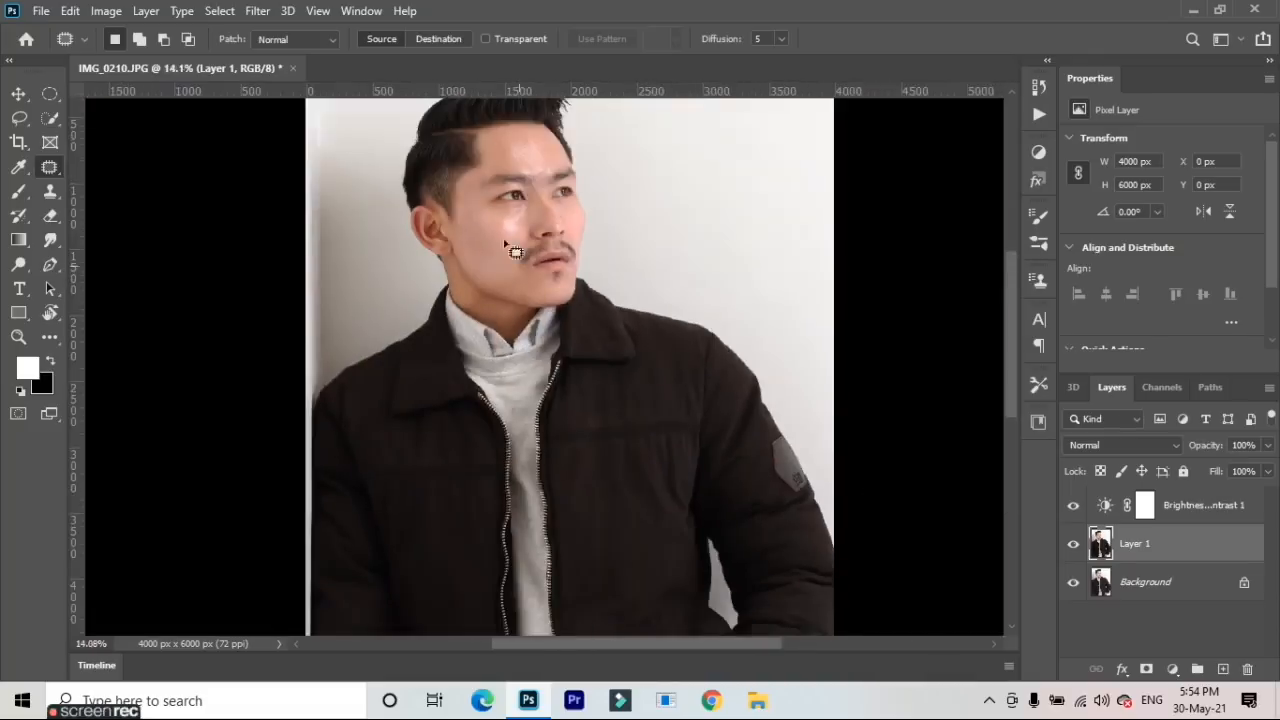
scroll(510, 248, "down", 2)
scroll(478, 125, "up", 3)
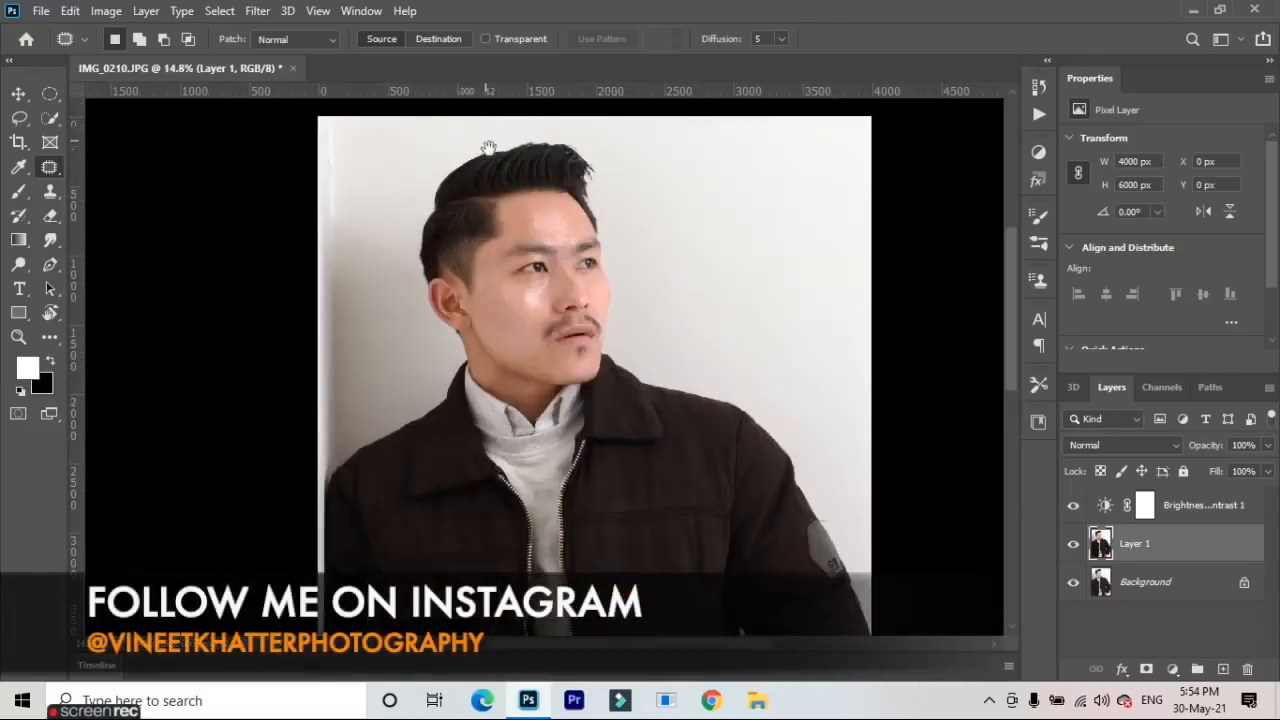
left_click(1075, 546)
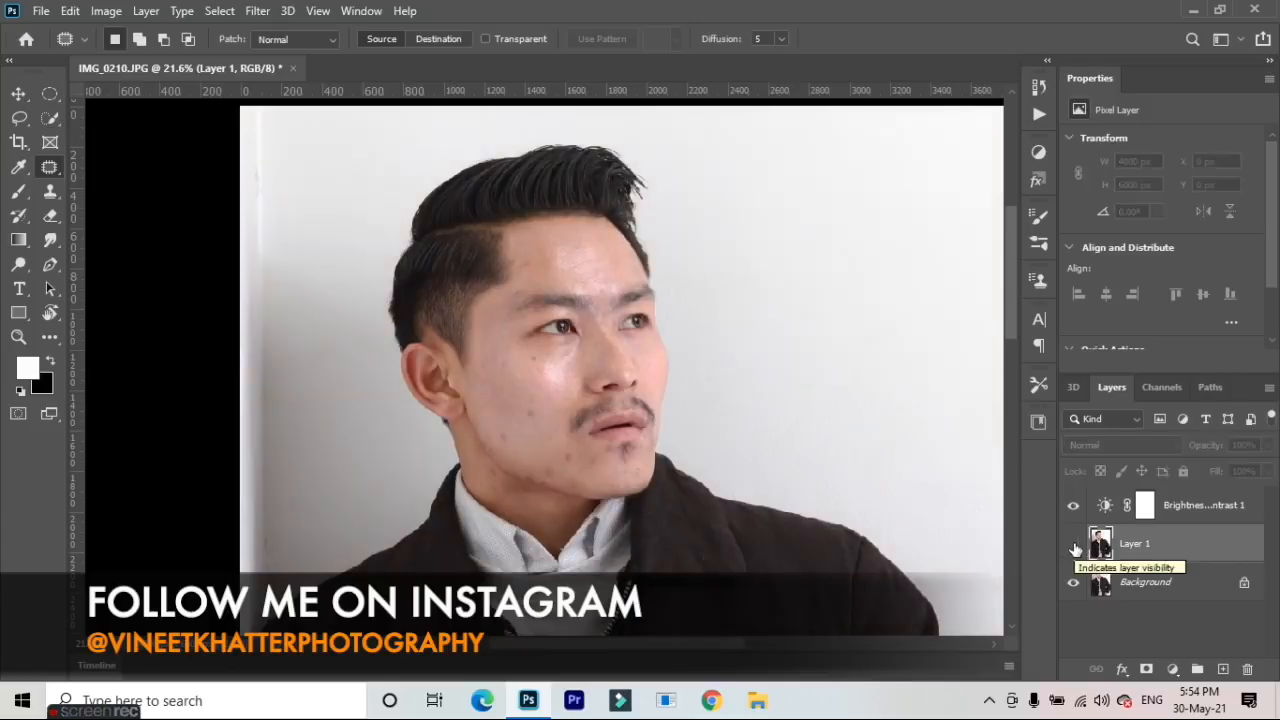
left_click(1075, 546)
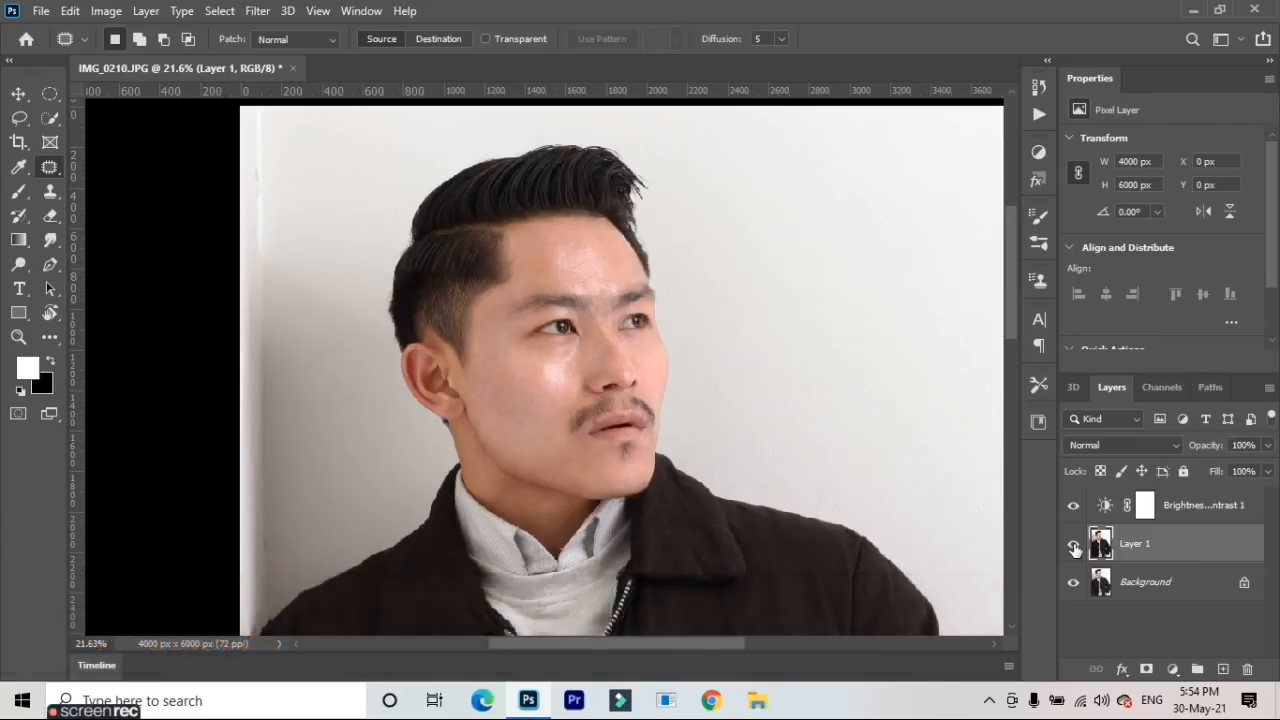
left_click(1075, 546)
left_click(1075, 546)
left_click(1072, 544)
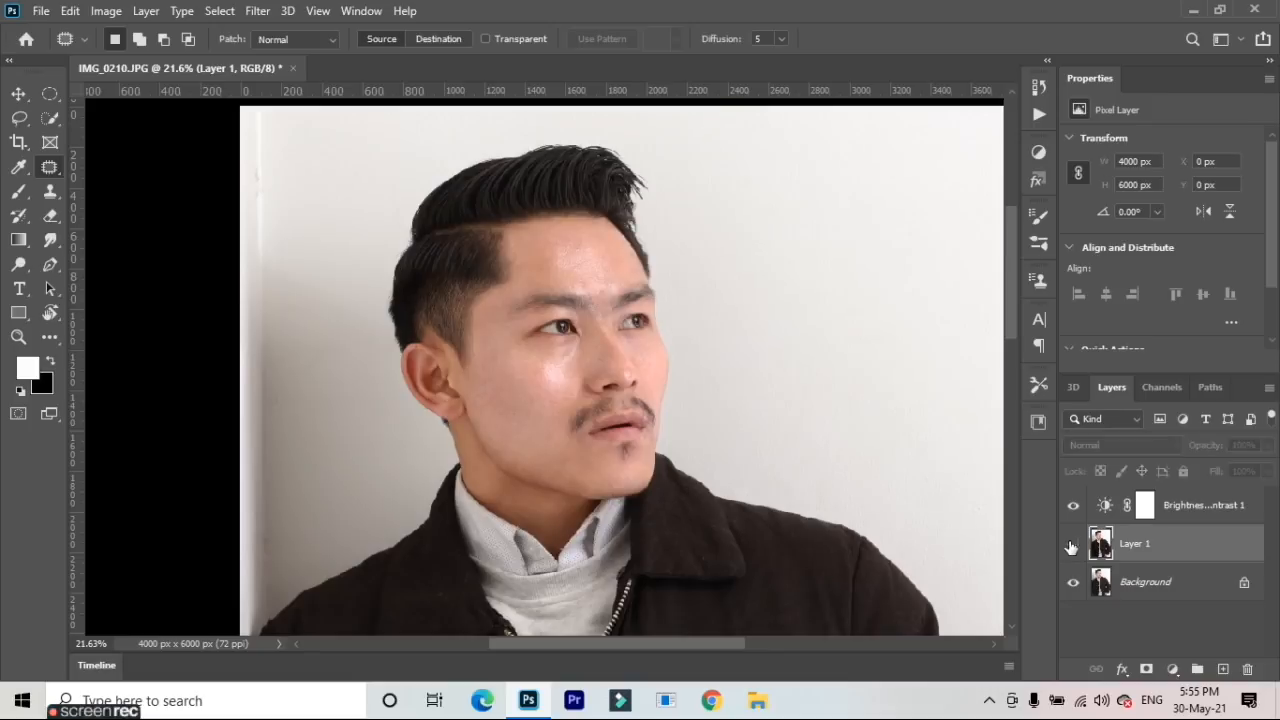
left_click(1072, 544)
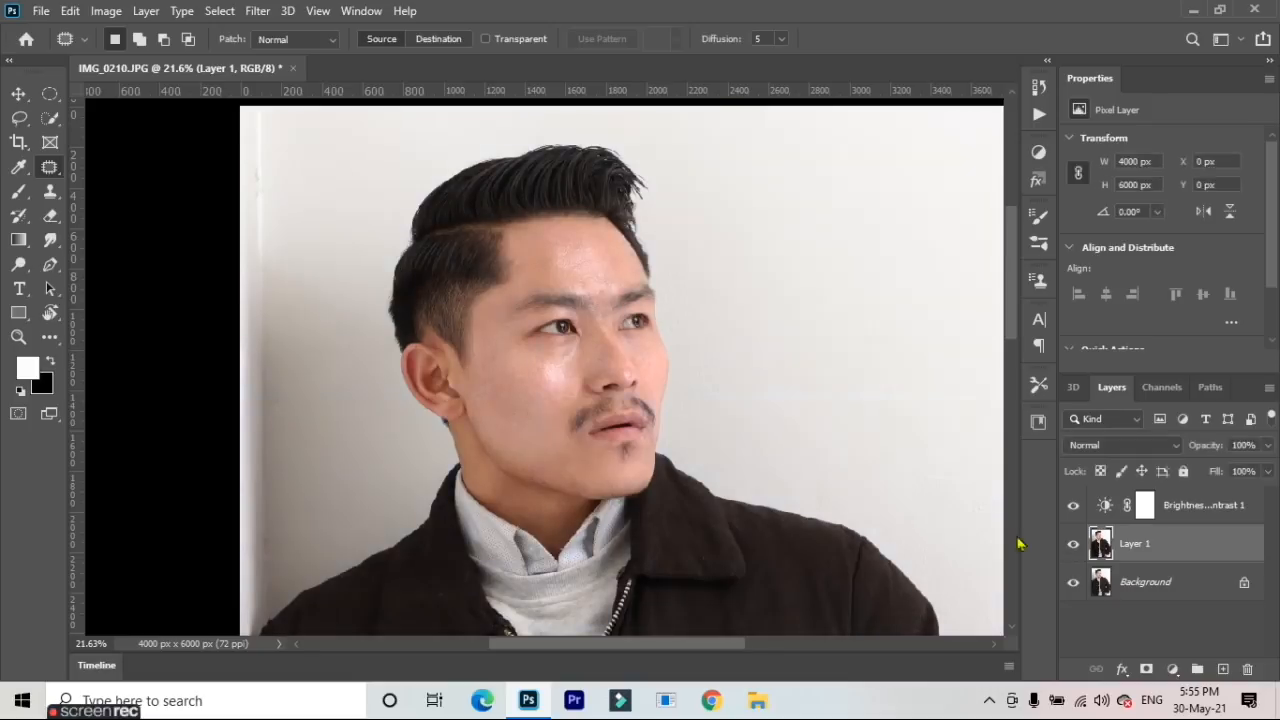
scroll(630, 285, "up", 4)
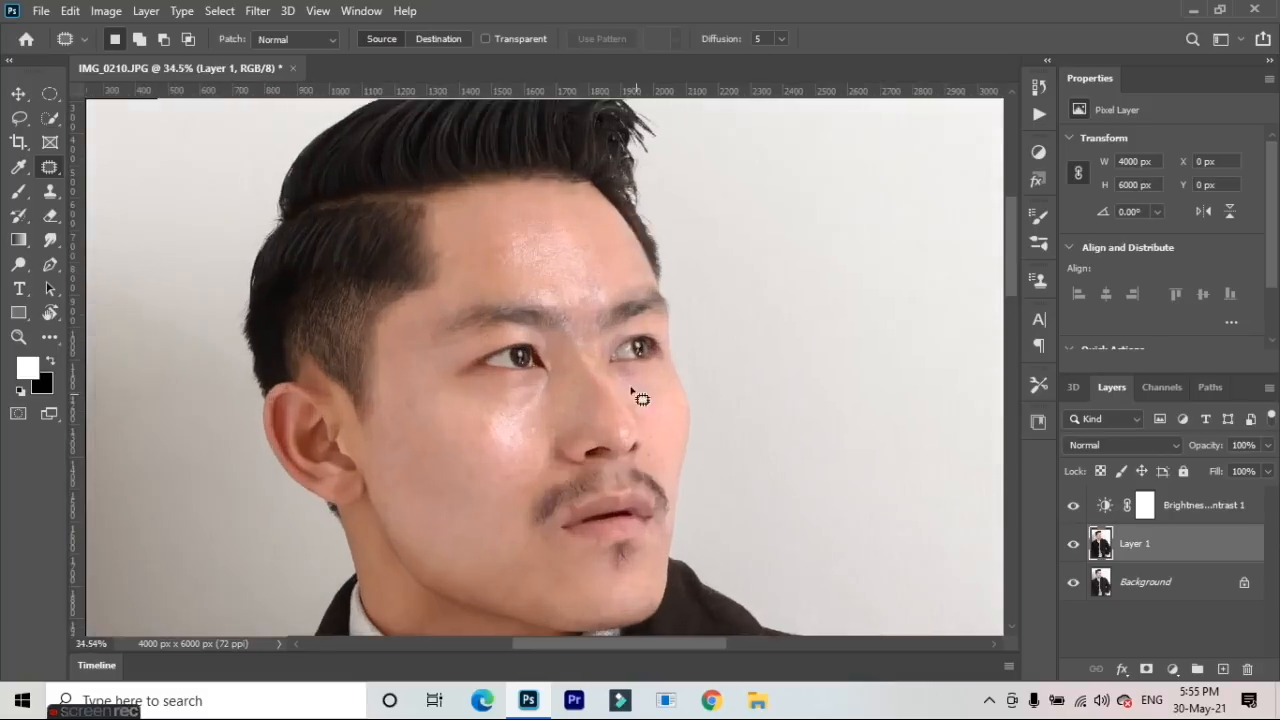
scroll(552, 238, "up", 4)
mouse_move(530, 212)
left_mouse_down()
mouse_move(543, 237)
mouse_move(571, 214)
mouse_move(530, 202)
left_mouse_up()
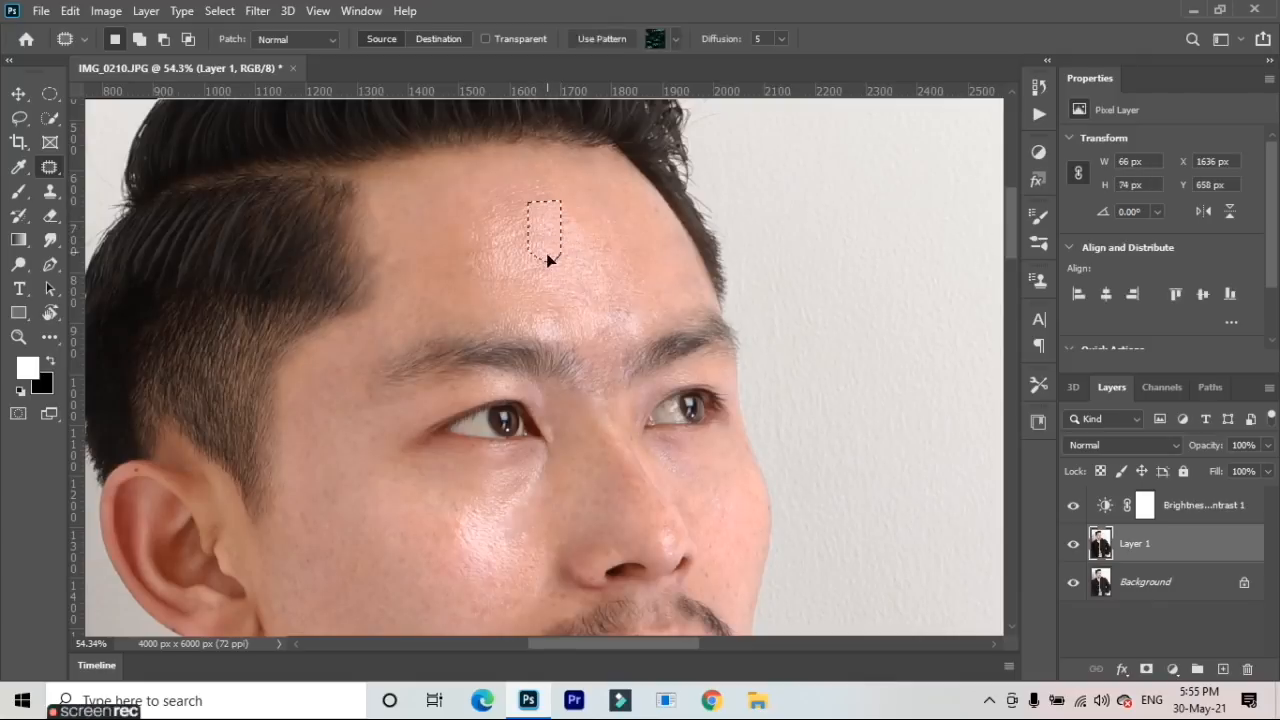
left_click(548, 277)
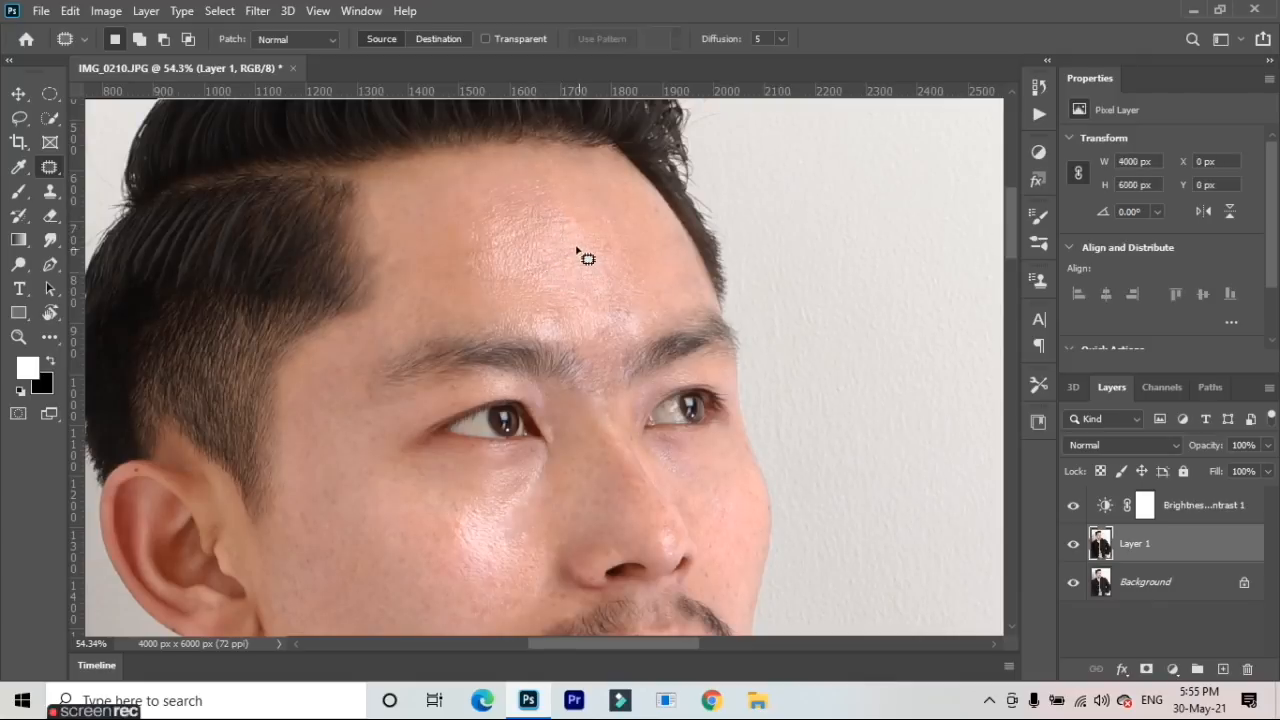
Patch the skin at the centre and toward the far side of the forehead with nearby skin, and deselect
mouse_move(586, 244)
left_mouse_down()
mouse_move(516, 260)
mouse_move(512, 283)
mouse_move(592, 265)
mouse_move(608, 246)
mouse_move(562, 224)
left_mouse_up()
left_click(617, 257)
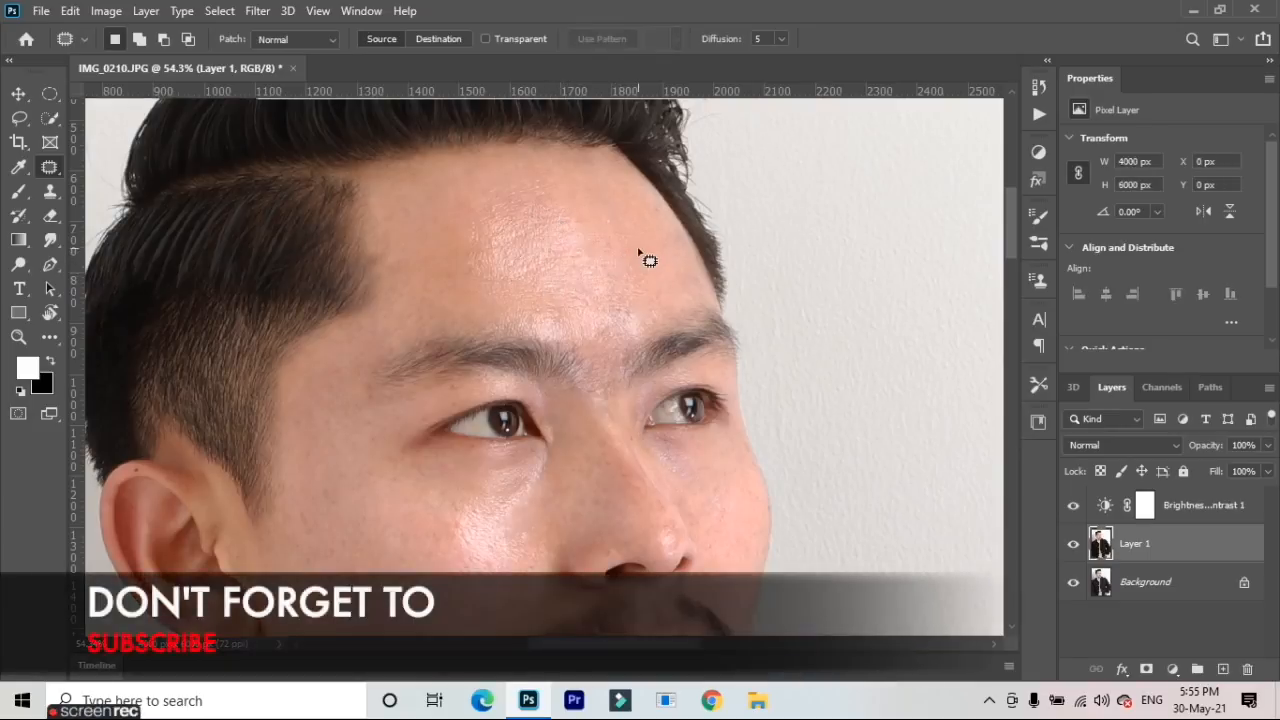
mouse_move(607, 242)
left_mouse_down()
mouse_move(600, 263)
mouse_move(634, 280)
mouse_move(640, 234)
mouse_move(612, 242)
mouse_move(596, 221)
mouse_move(609, 234)
left_mouse_up()
left_click(650, 272)
Undo the last forehead deselection and patch the area above the far eyebrow with adjoining forehead skin, leaving nothing selected
scroll(648, 274, "up", 3)
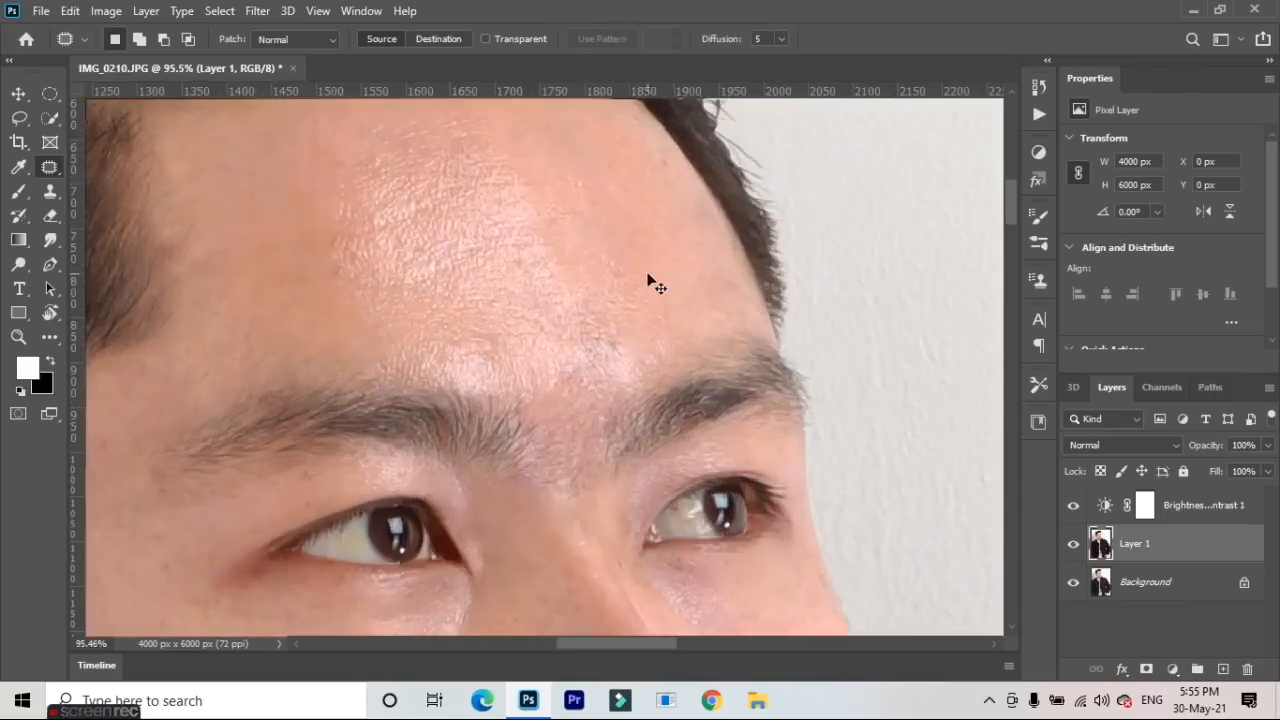
key("ctrl+z")
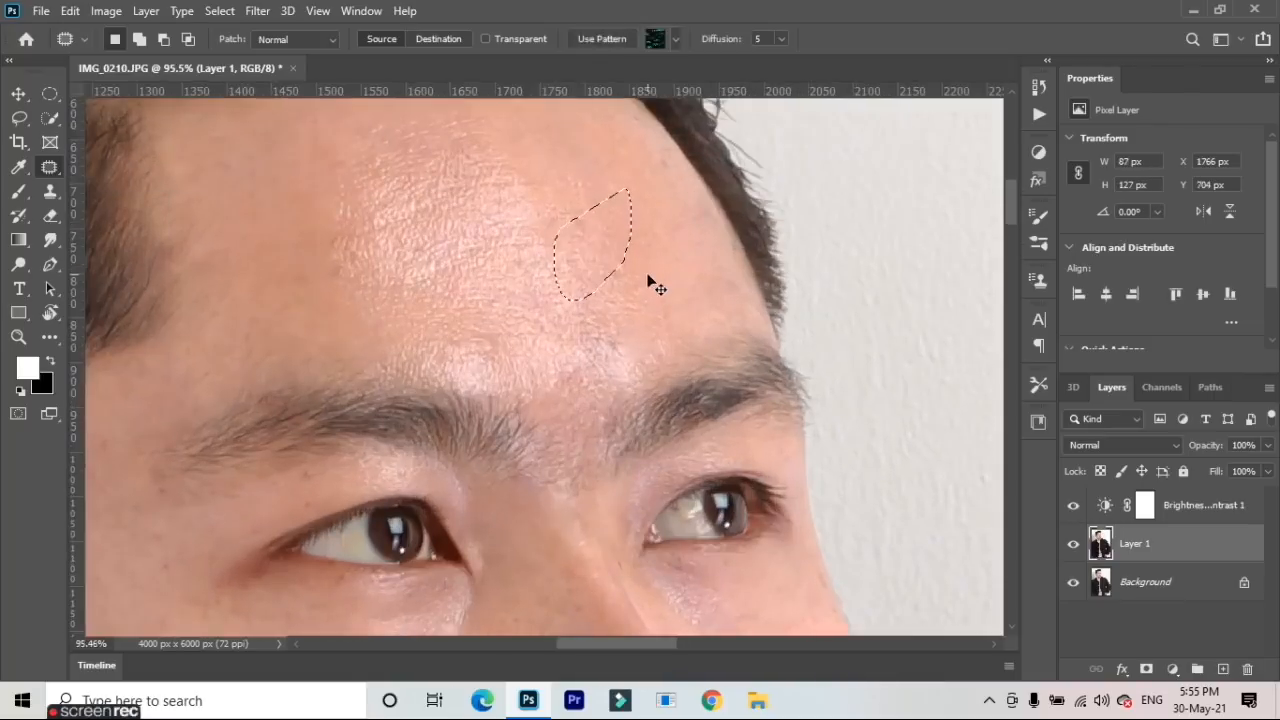
left_click(600, 309)
mouse_move(600, 309)
left_mouse_down()
mouse_move(580, 331)
mouse_move(597, 364)
mouse_move(634, 353)
mouse_move(609, 323)
mouse_move(578, 316)
mouse_move(568, 280)
mouse_move(503, 317)
mouse_move(451, 326)
mouse_move(516, 342)
mouse_move(556, 311)
mouse_move(521, 283)
left_mouse_up()
left_click(557, 291)
left_click(580, 274)
scroll(603, 281, "down", 1)
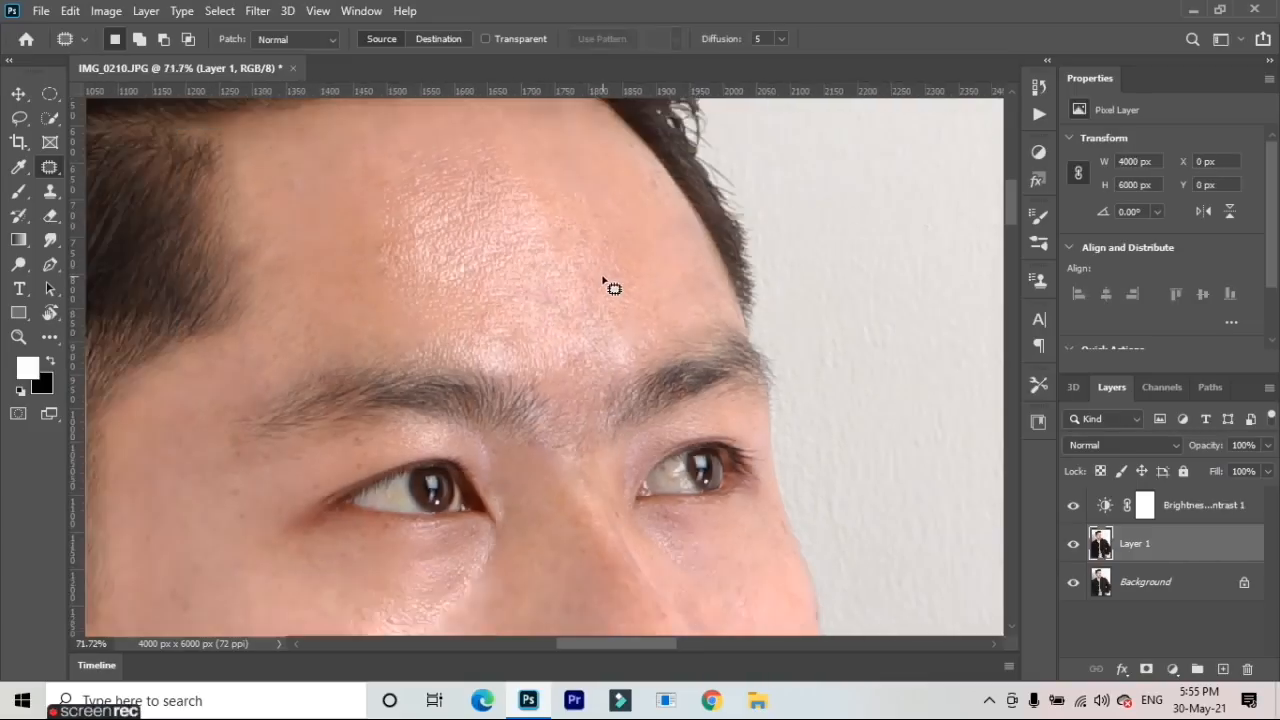
Patch the cheek area in front of the ear and the near side of the nose with neighbouring skin, and deselect
scroll(605, 283, "down", 2)
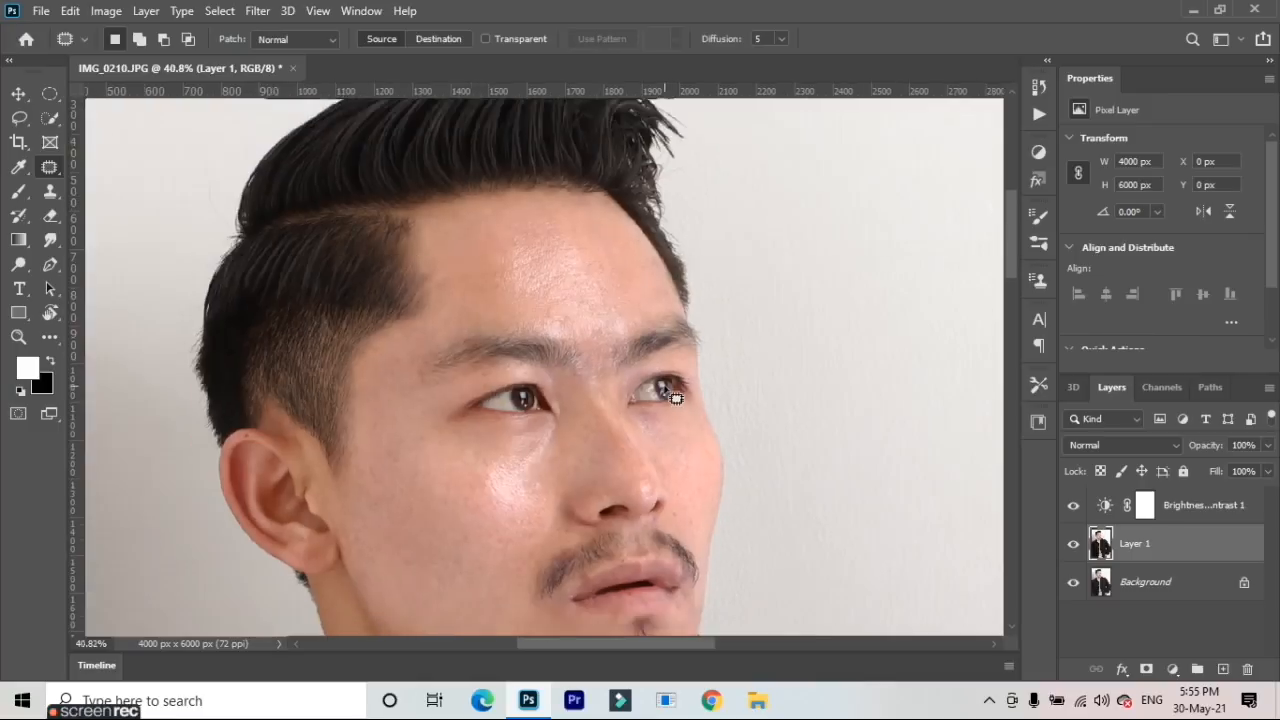
scroll(383, 450, "up", 1)
mouse_move(368, 428)
left_mouse_down()
mouse_move(361, 475)
mouse_move(374, 491)
mouse_move(440, 434)
mouse_move(423, 449)
mouse_move(449, 500)
left_mouse_up()
key("ctrl+d")
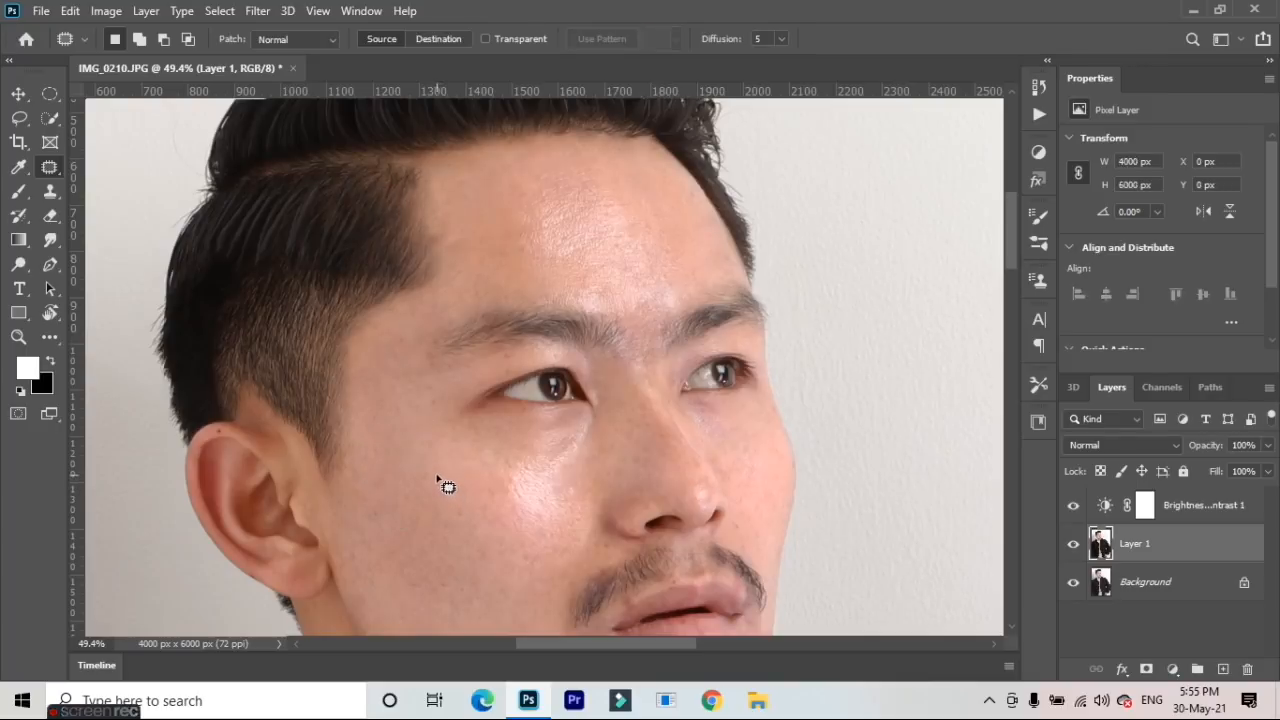
mouse_move(619, 423)
left_mouse_down()
mouse_move(615, 478)
mouse_move(633, 468)
mouse_move(641, 428)
mouse_move(551, 471)
left_mouse_up()
key("ctrl+d")
key("ctrl+z")
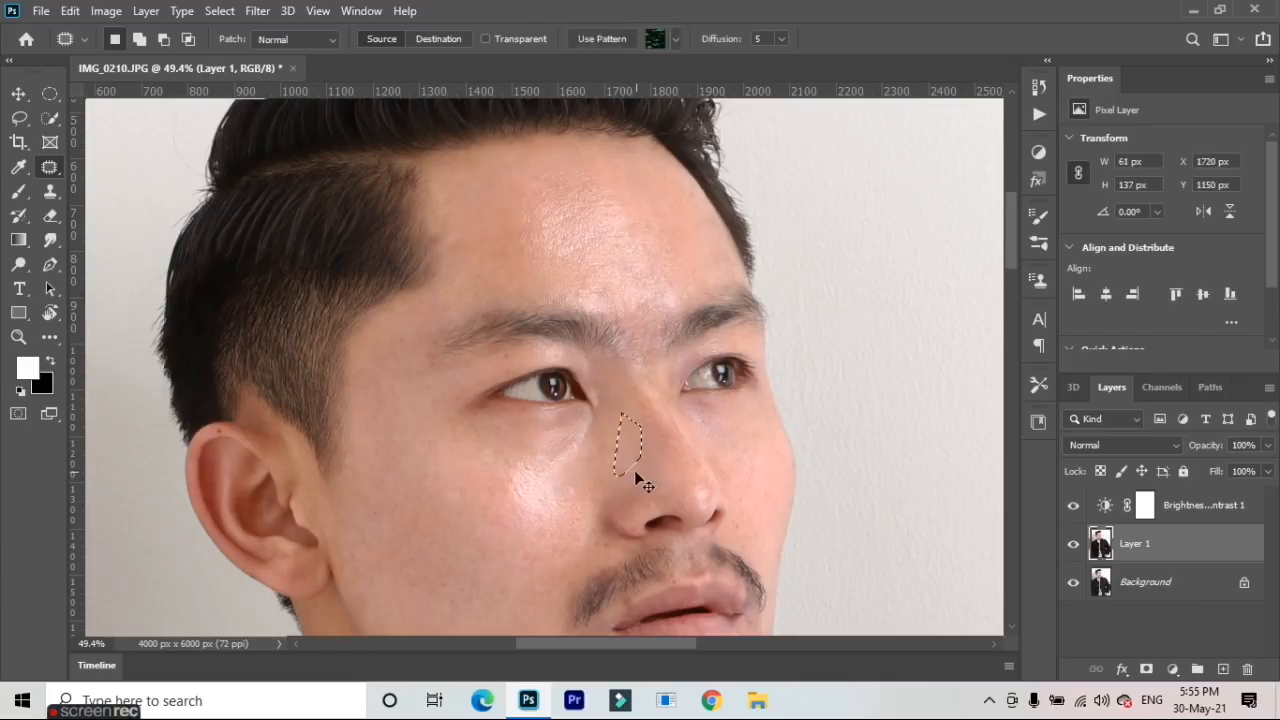
key("ctrl+d")
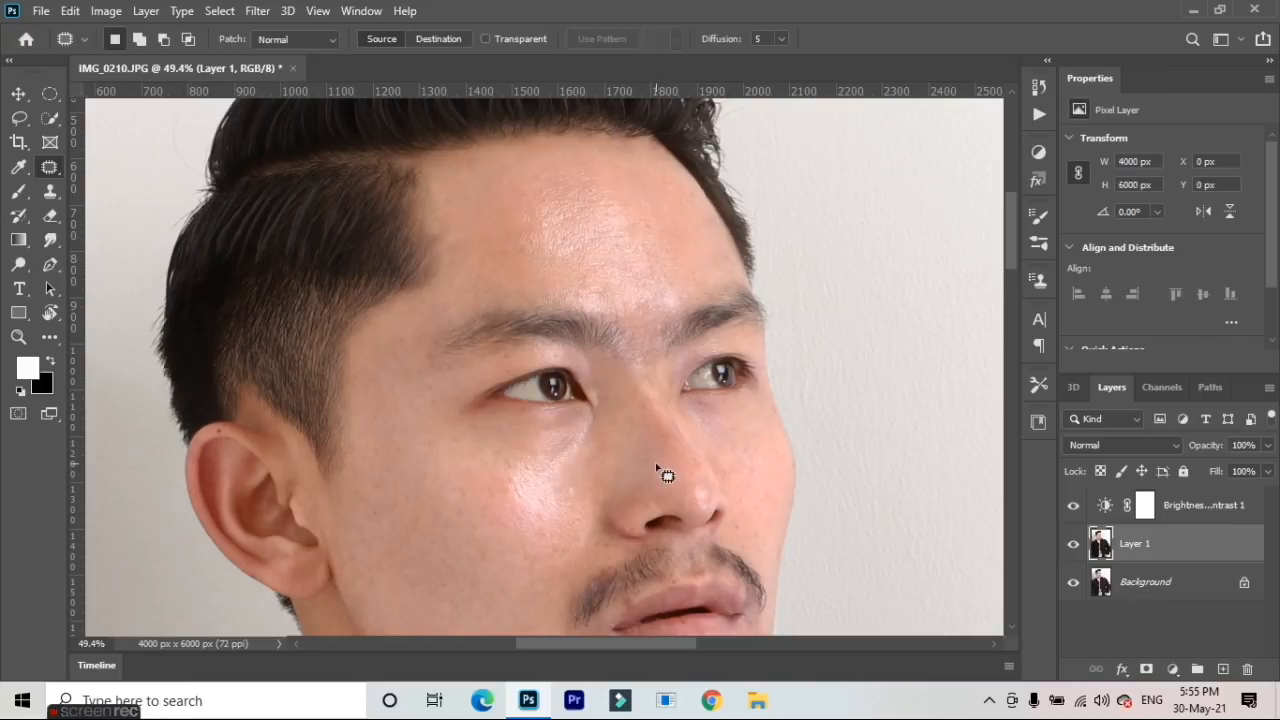
Patch the skin below the inner corner of the far eye with adjoining cheek skin, and deselect
scroll(783, 466, "down", 3)
scroll(780, 477, "up", 5)
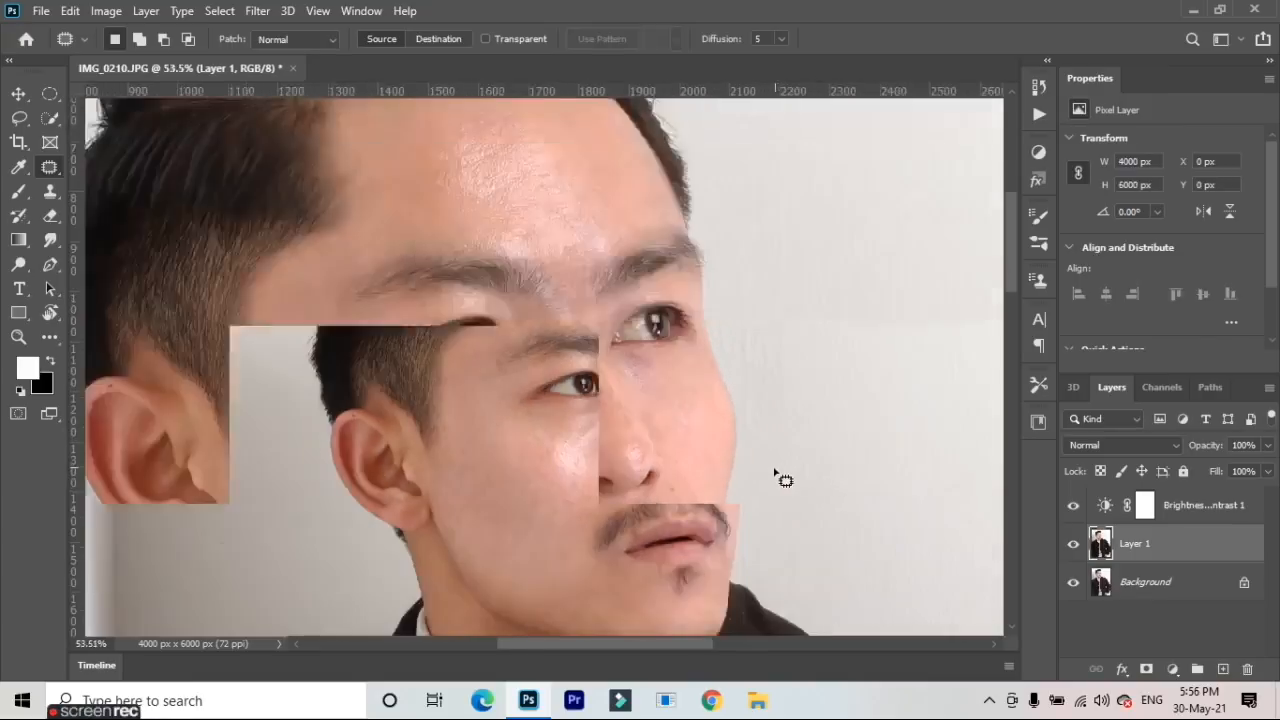
mouse_move(592, 389)
left_mouse_down()
mouse_move(591, 414)
mouse_move(617, 436)
mouse_move(627, 393)
mouse_move(642, 400)
left_mouse_up()
key("ctrl+d")
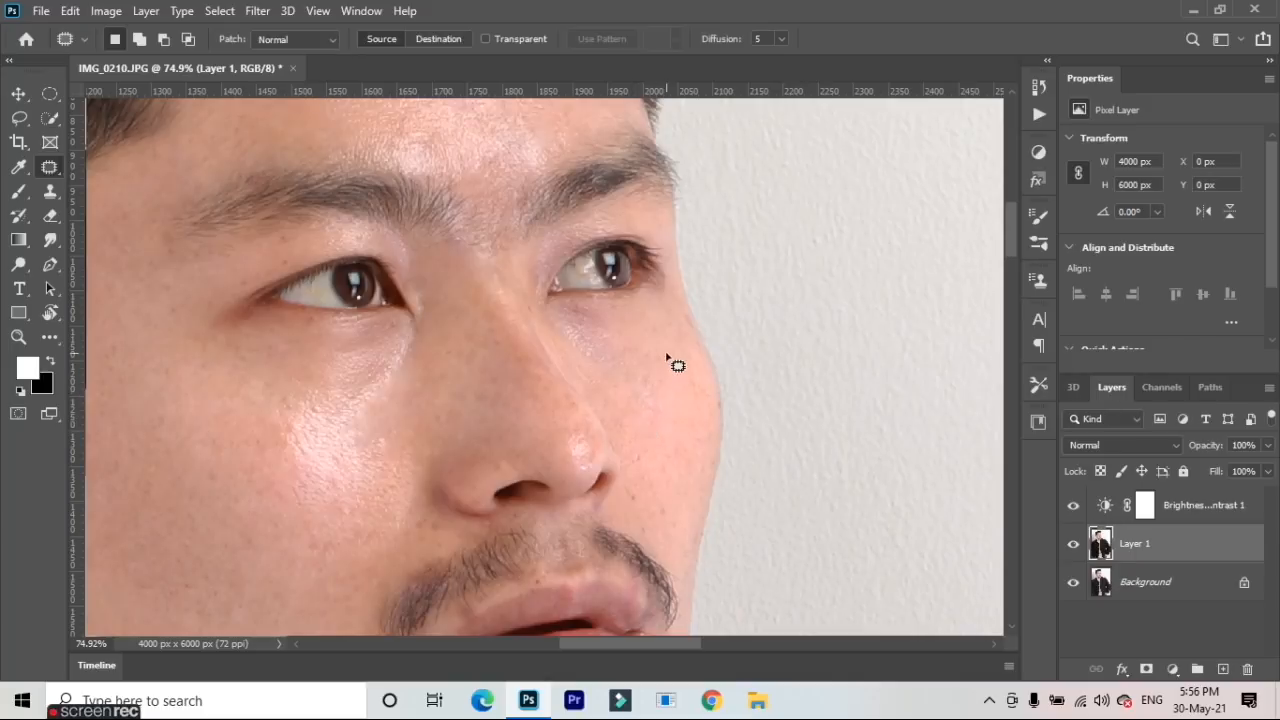
Hide the Brightness/Contrast 1 adjustment and compare the portrait with Layer 1 hidden and shown
scroll(627, 418, "down", 1)
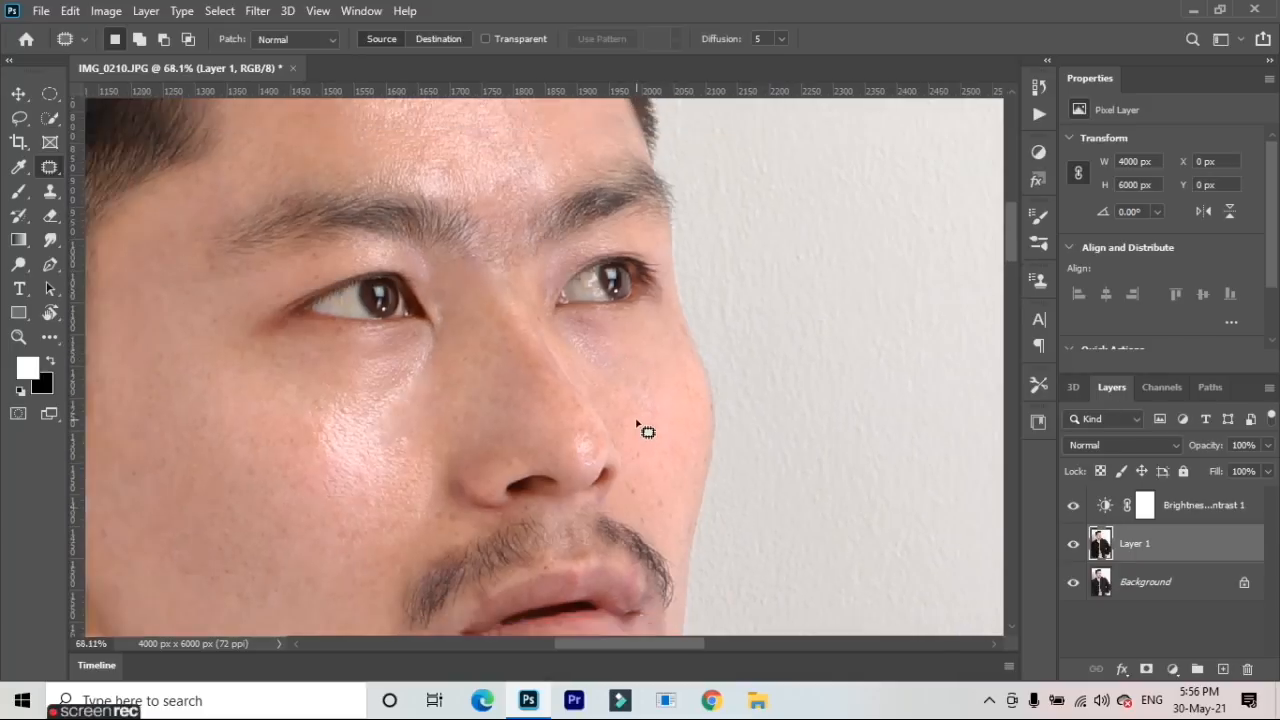
scroll(645, 430, "down", 3)
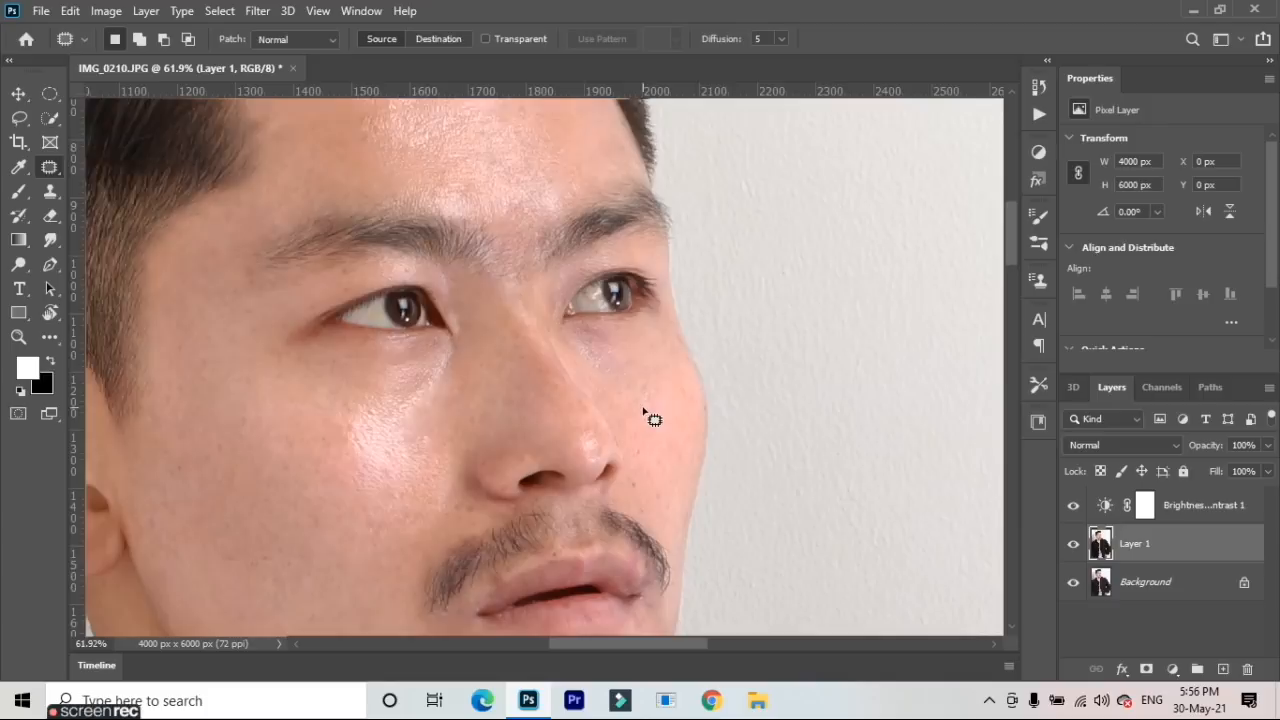
scroll(648, 437, "down", 4)
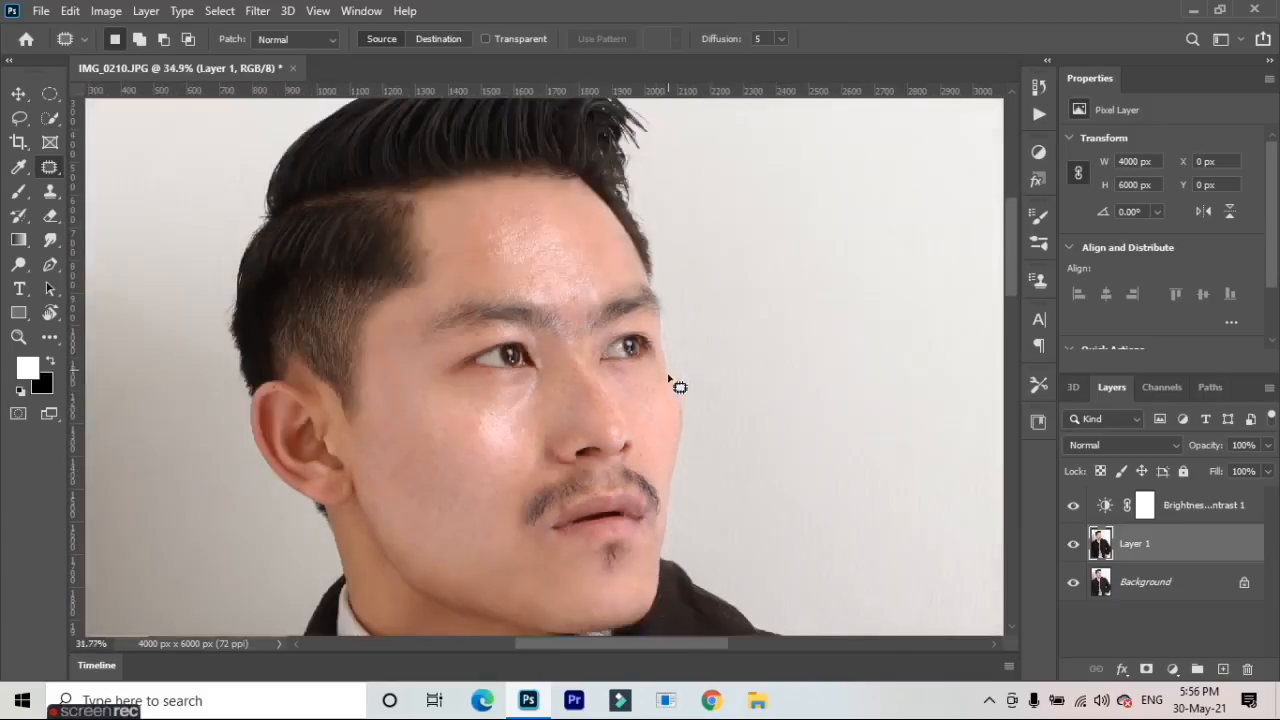
scroll(651, 457, "down", 4)
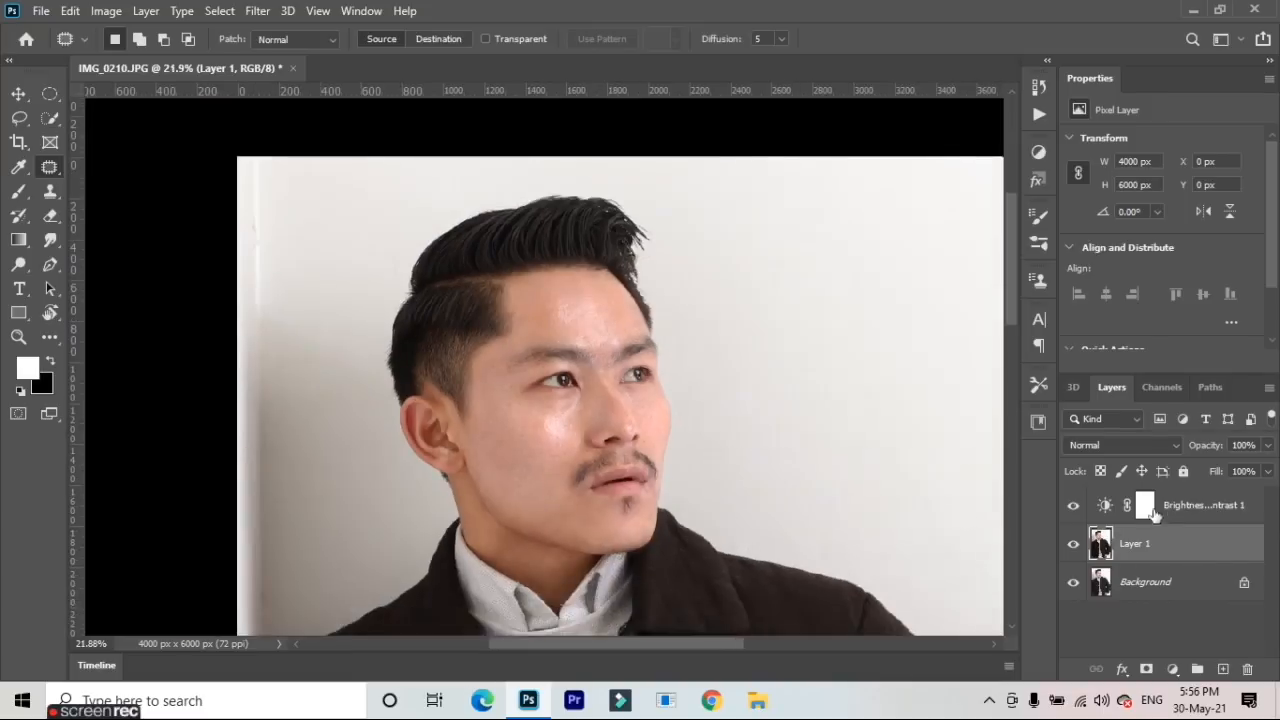
left_click(1074, 506)
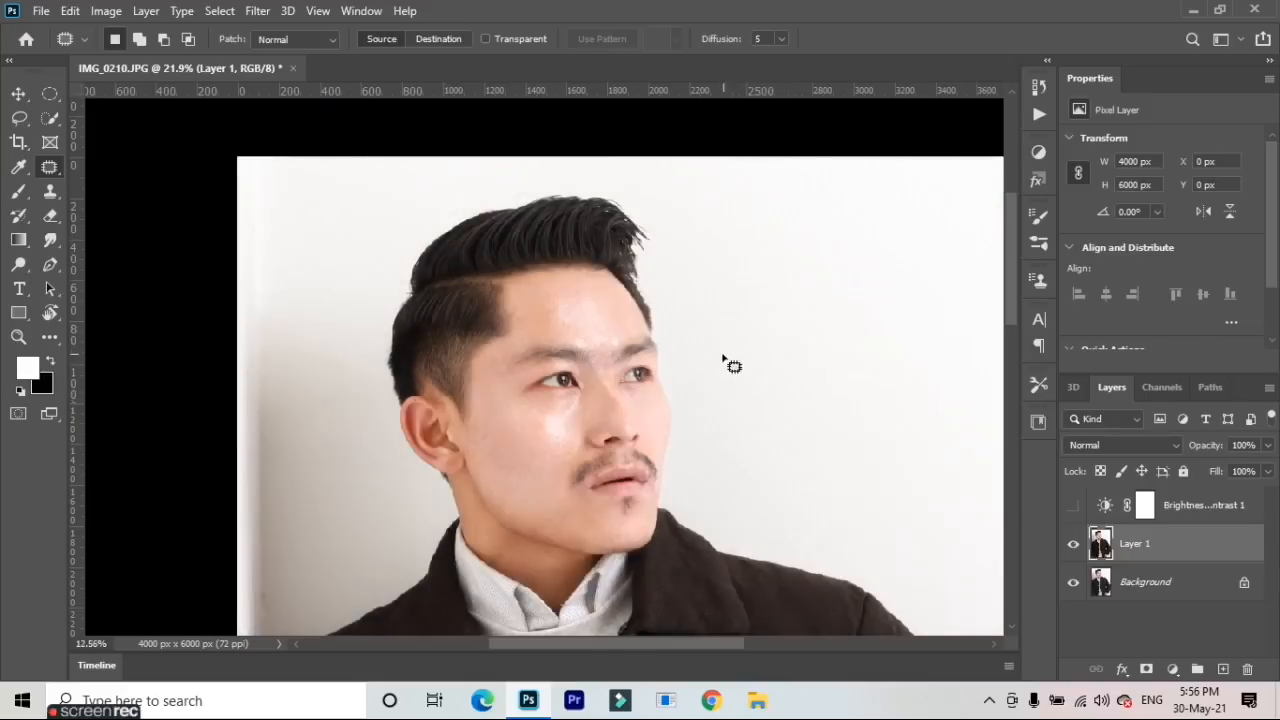
scroll(729, 370, "down", 2)
scroll(670, 415, "down", 1)
scroll(500, 266, "up", 4)
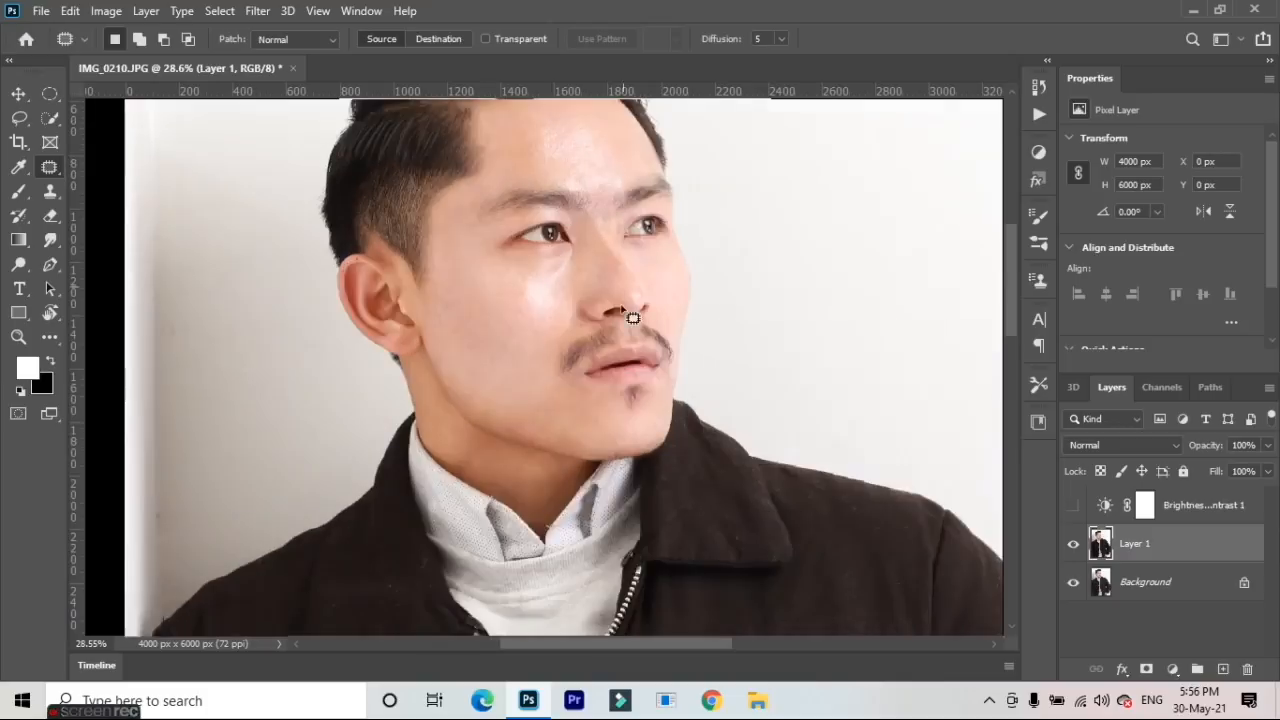
left_click(1069, 549)
left_click(1070, 546)
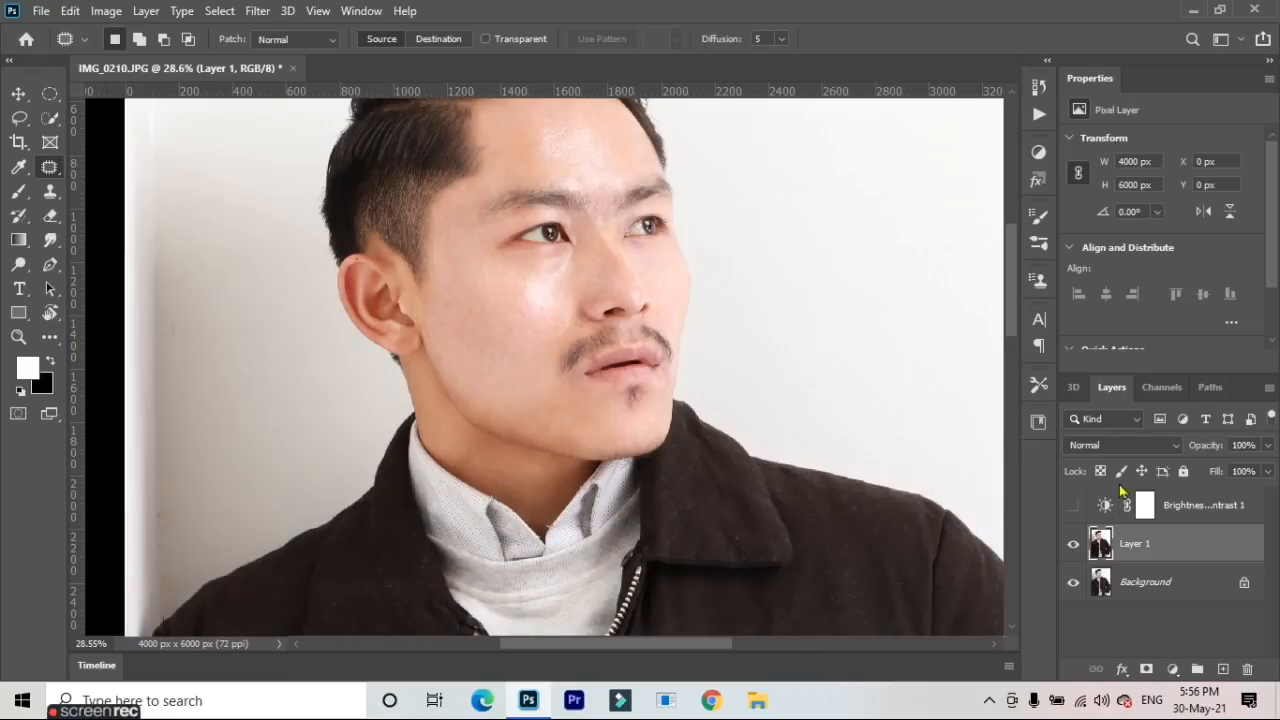
Delete the Brightness/Contrast 1 adjustment layer and merge the visible layers into the background
left_click(1194, 515)
key("Delete")
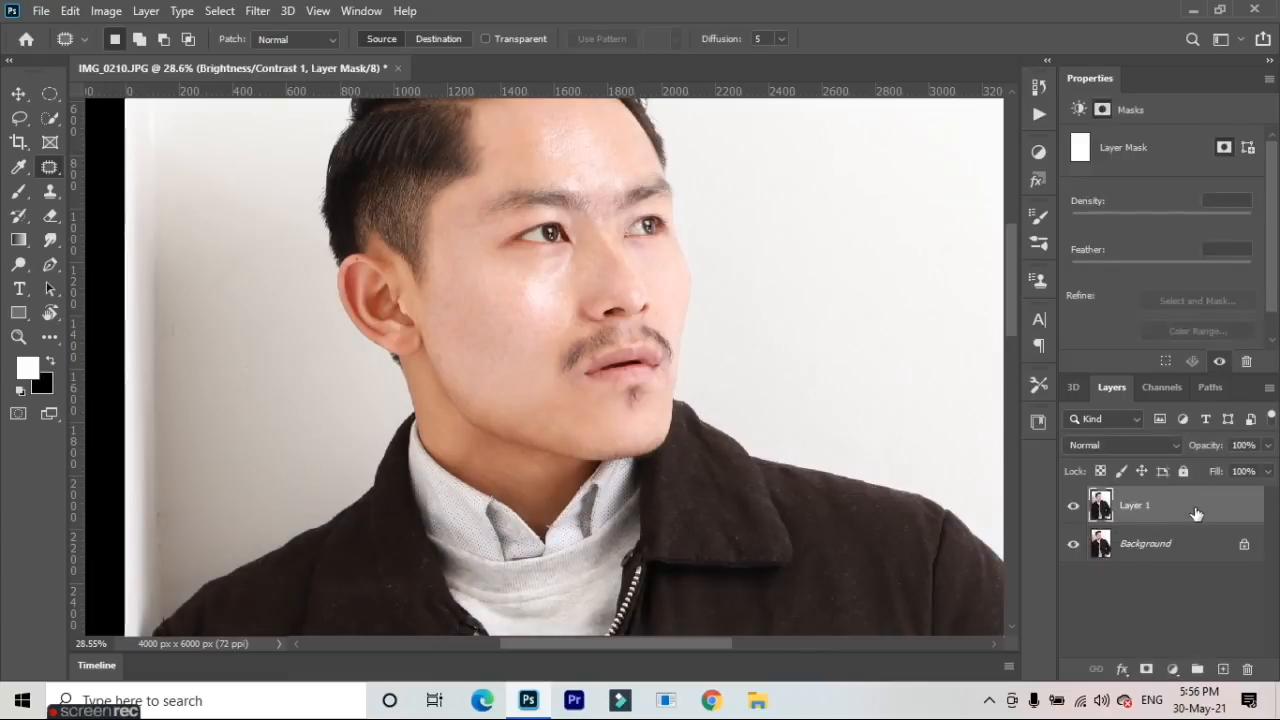
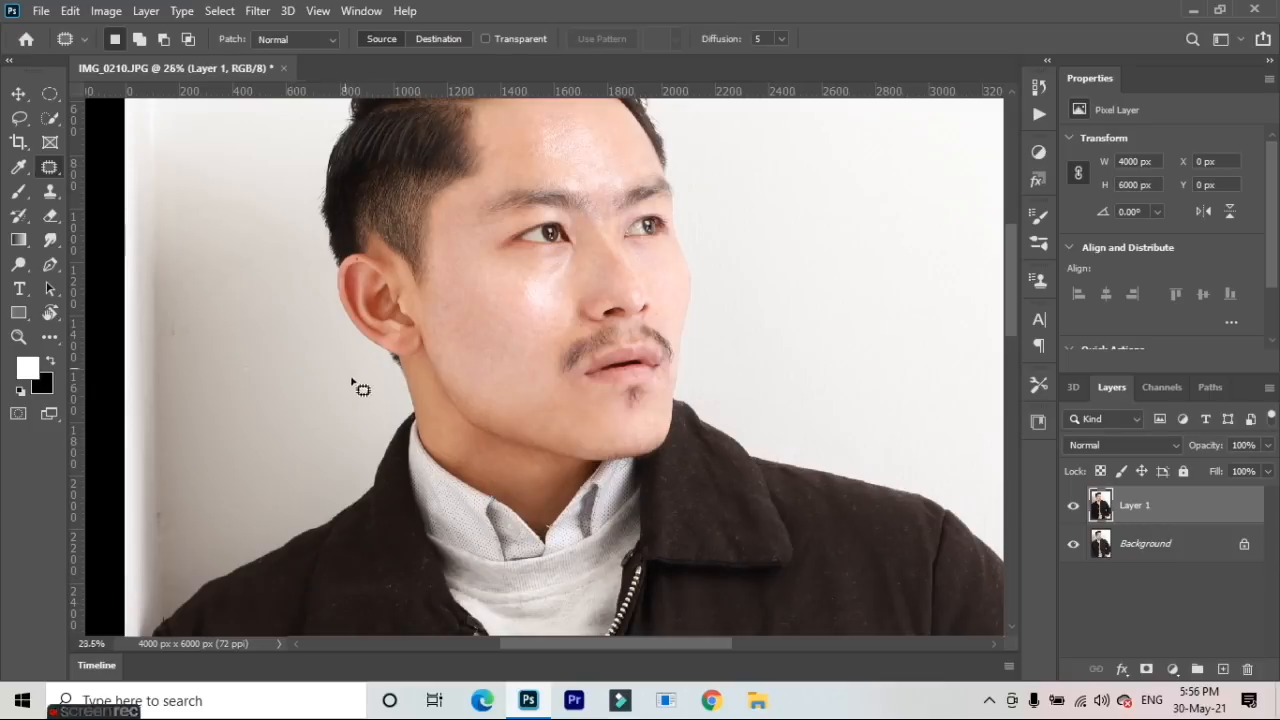
scroll(360, 383, "down", 2)
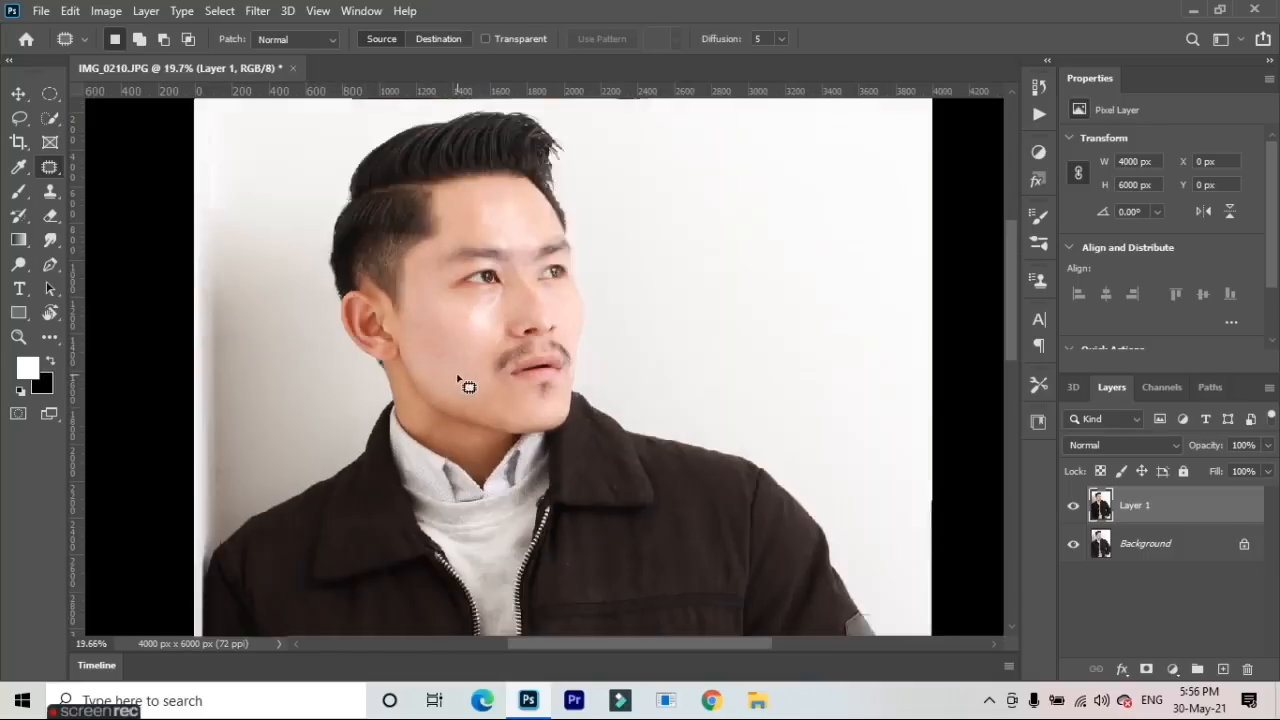
right_click(1142, 552)
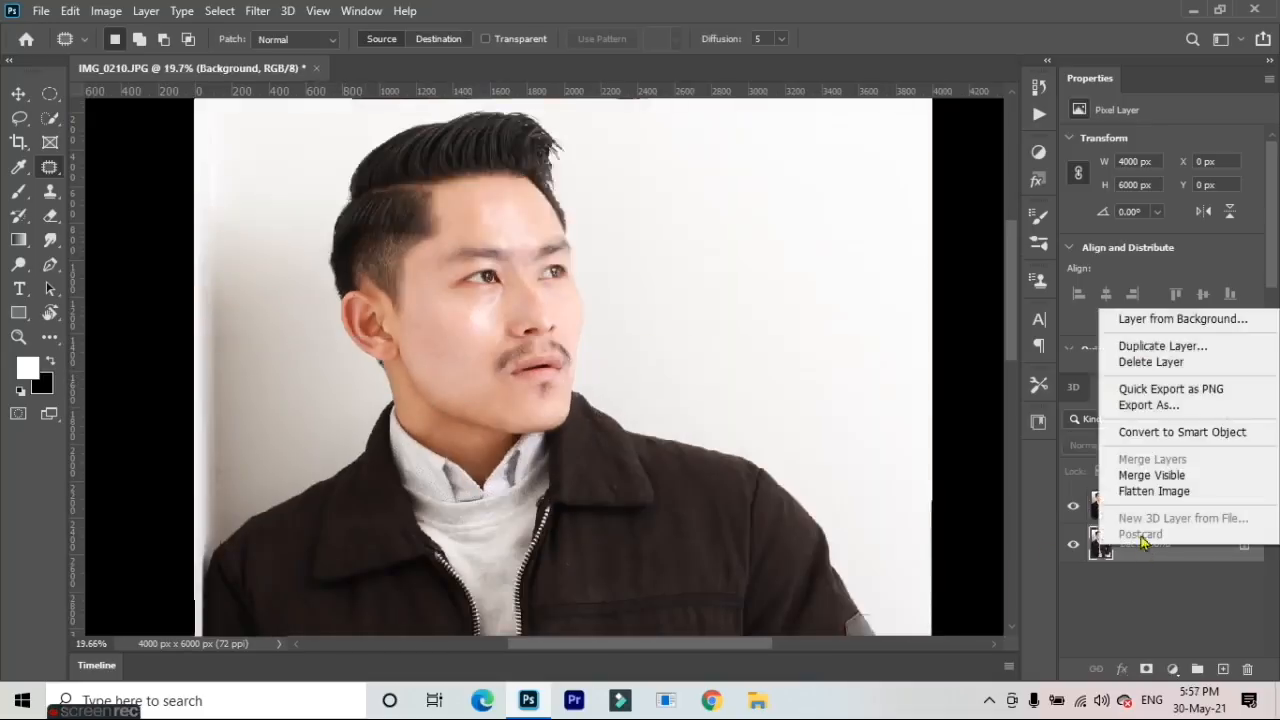
left_click(1152, 476)
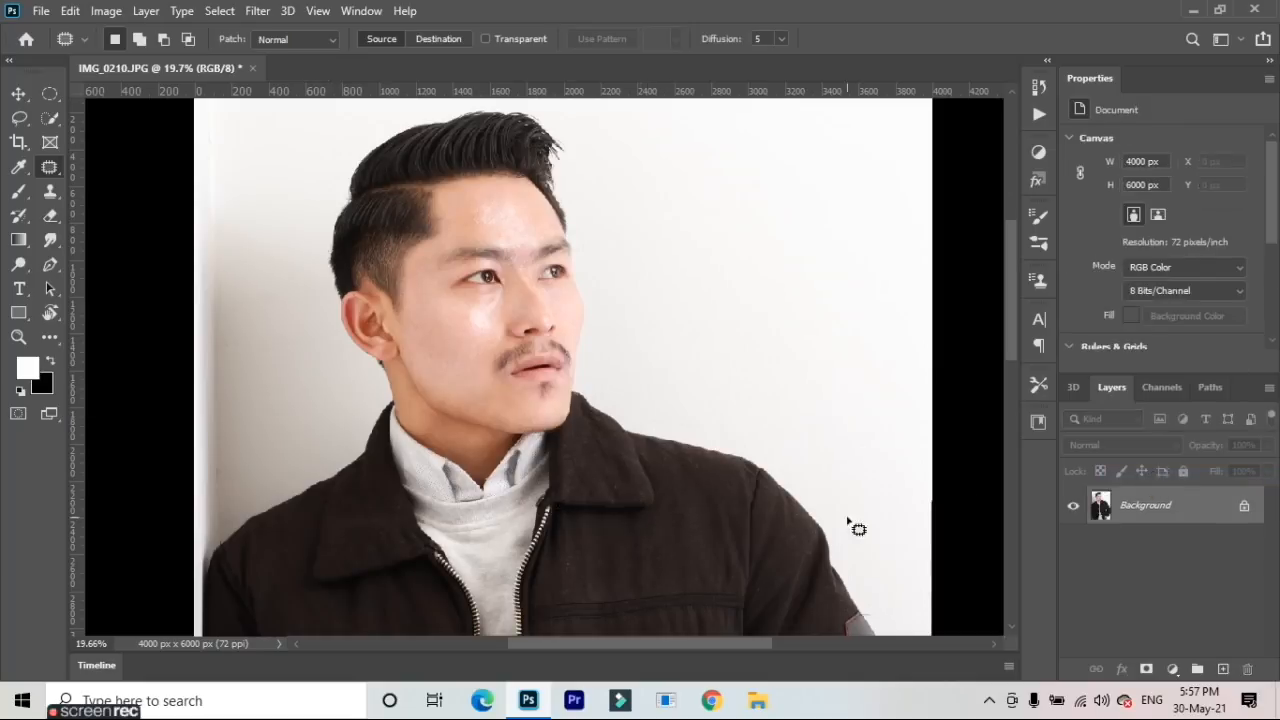
Duplicate the merged background onto a new layer and inspect the skin on the face and chin
key("ctrl+j")
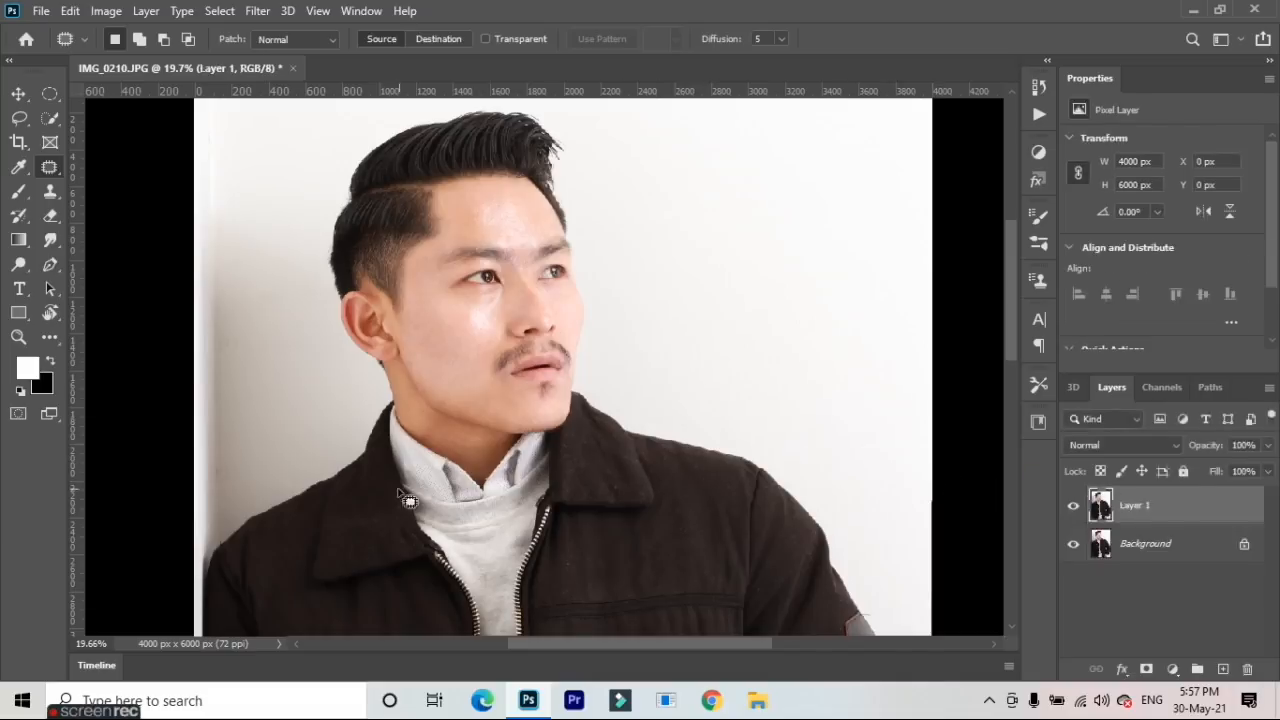
scroll(540, 445, "up", 3)
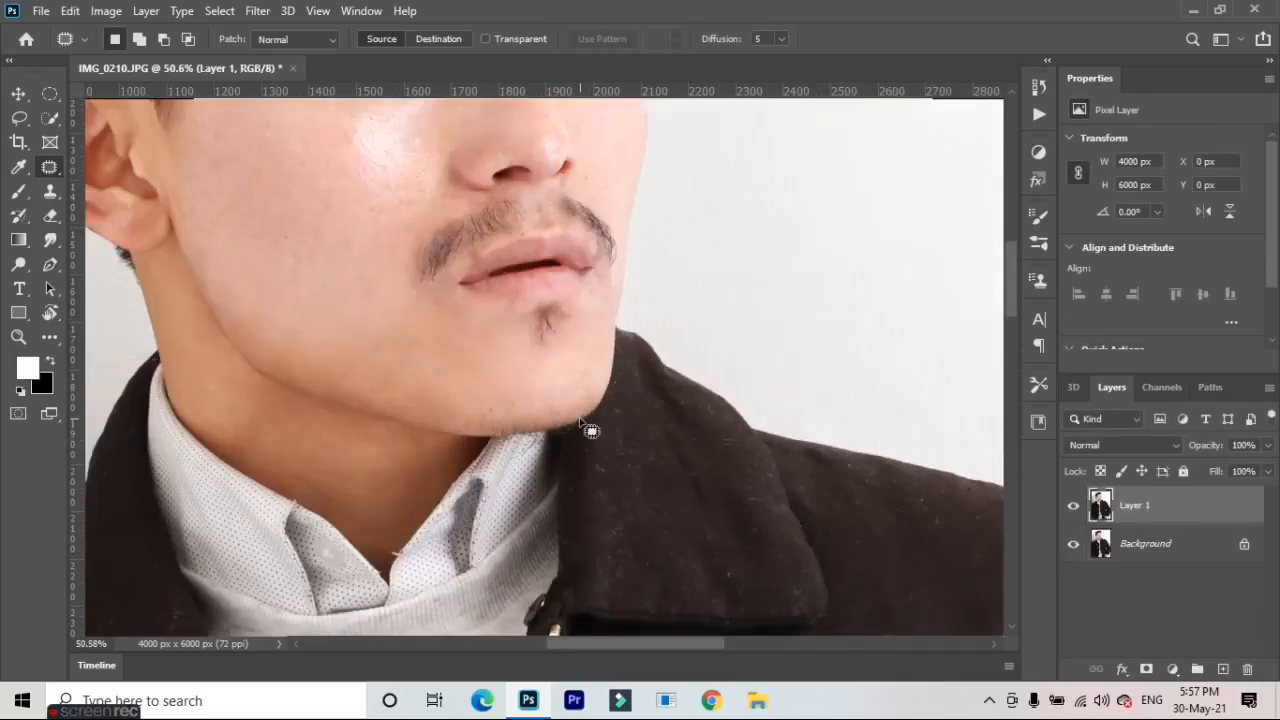
scroll(466, 372, "down", 2)
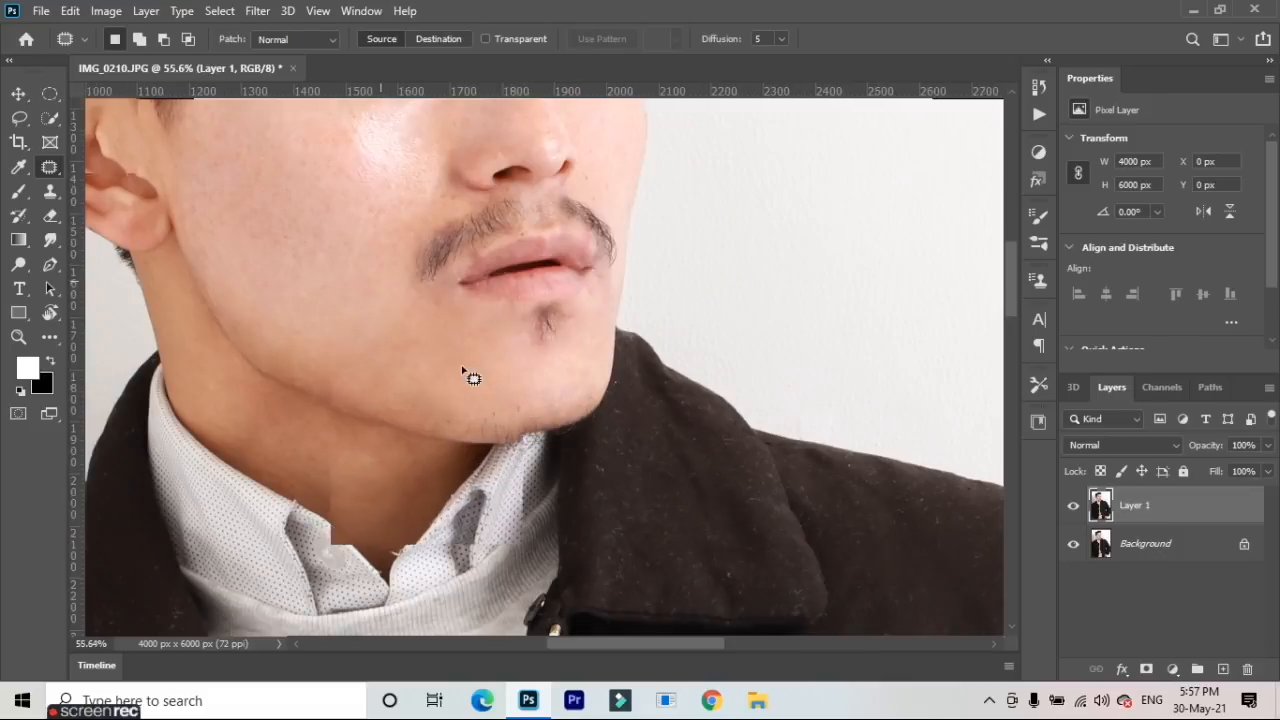
scroll(335, 200, "up", 3)
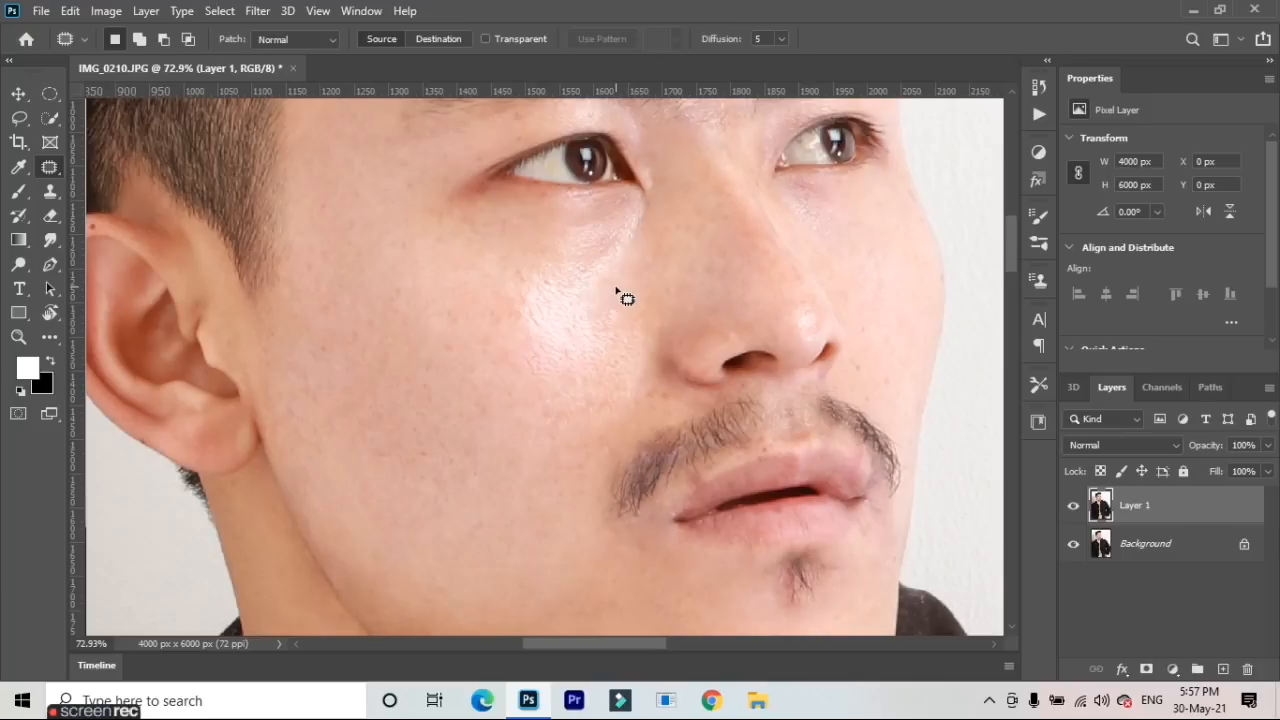
scroll(617, 302, "down", 1)
scroll(771, 350, "down", 1)
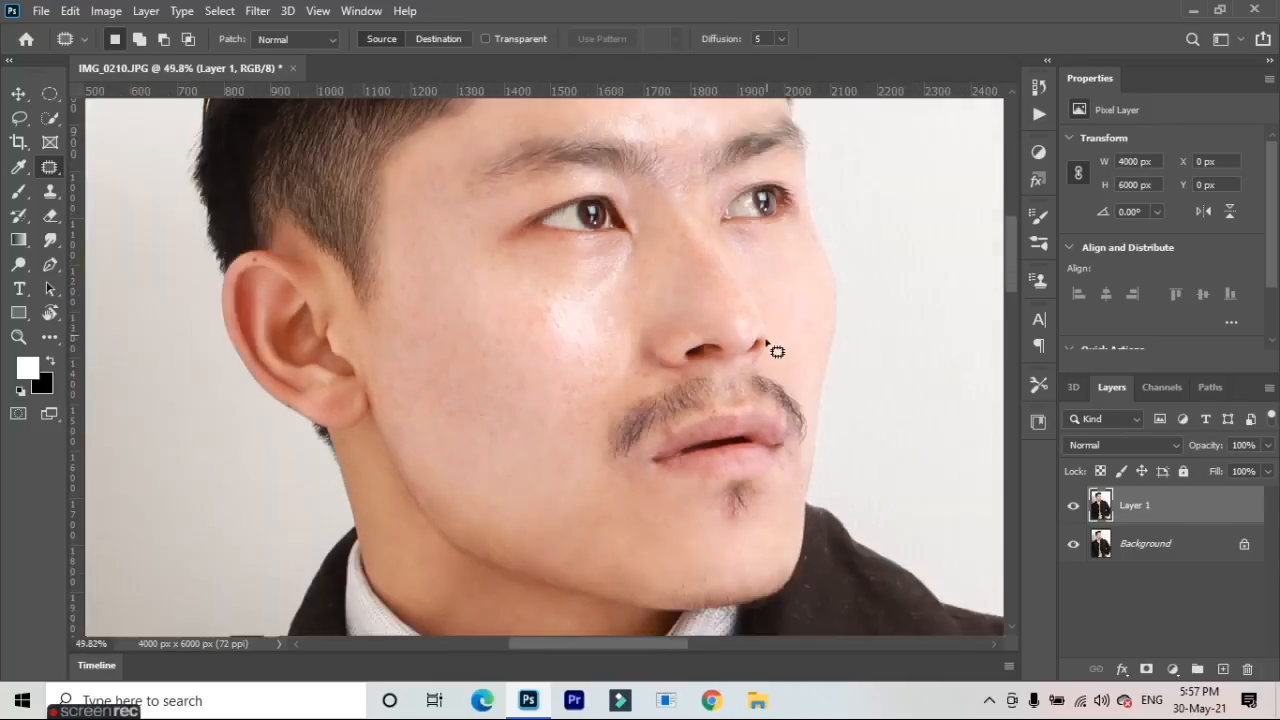
Convert Layer 1 to a smart object and duplicate it, hiding the copy and selecting Layer 1
right_click(1147, 515)
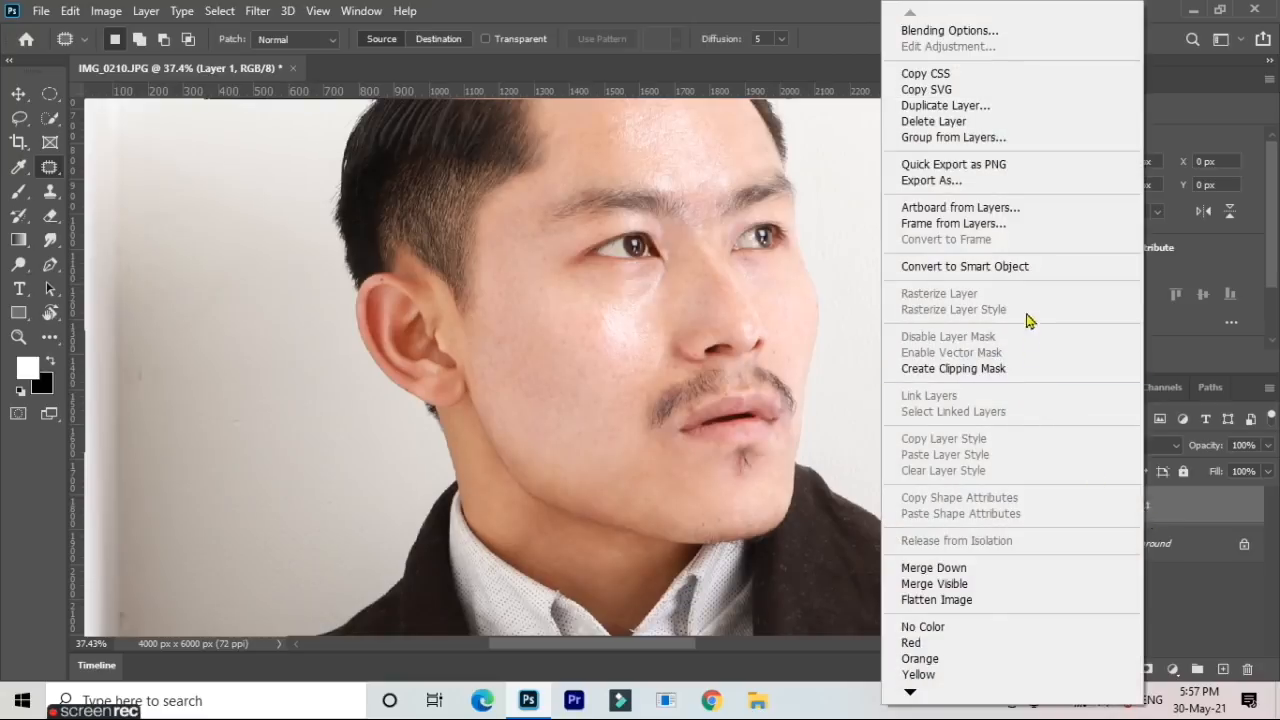
left_click(1036, 267)
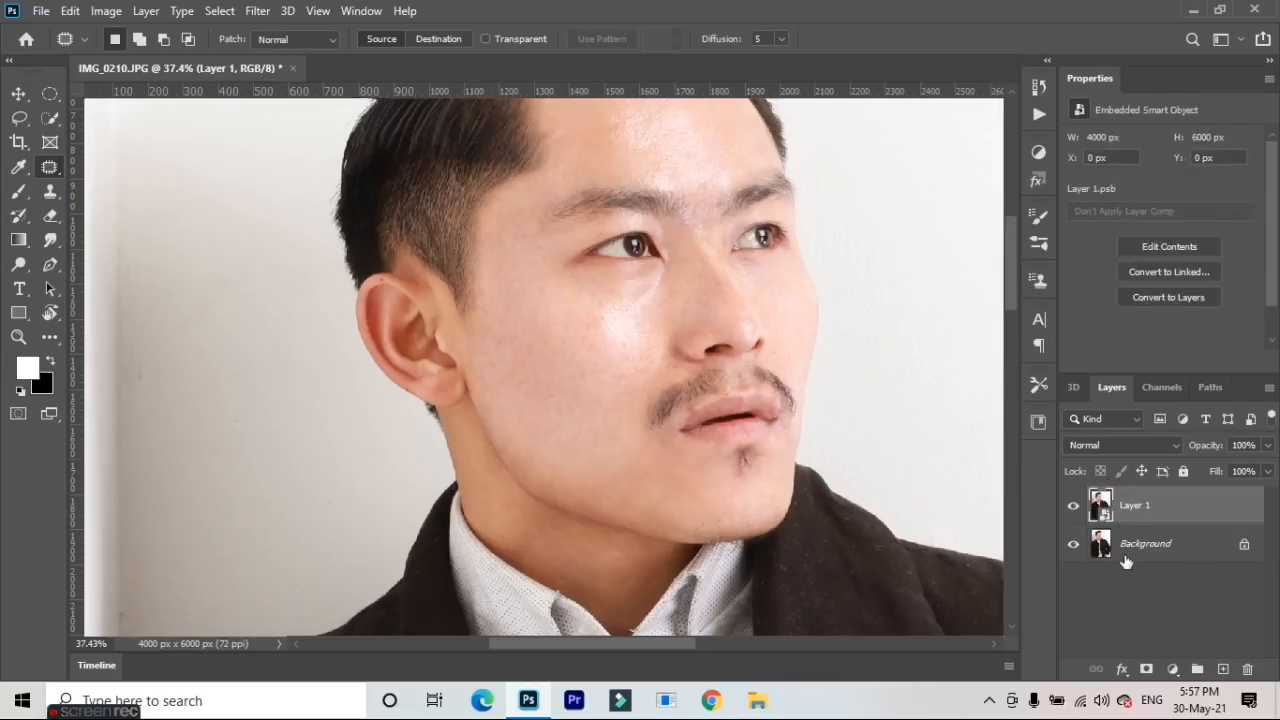
key("ctrl+j")
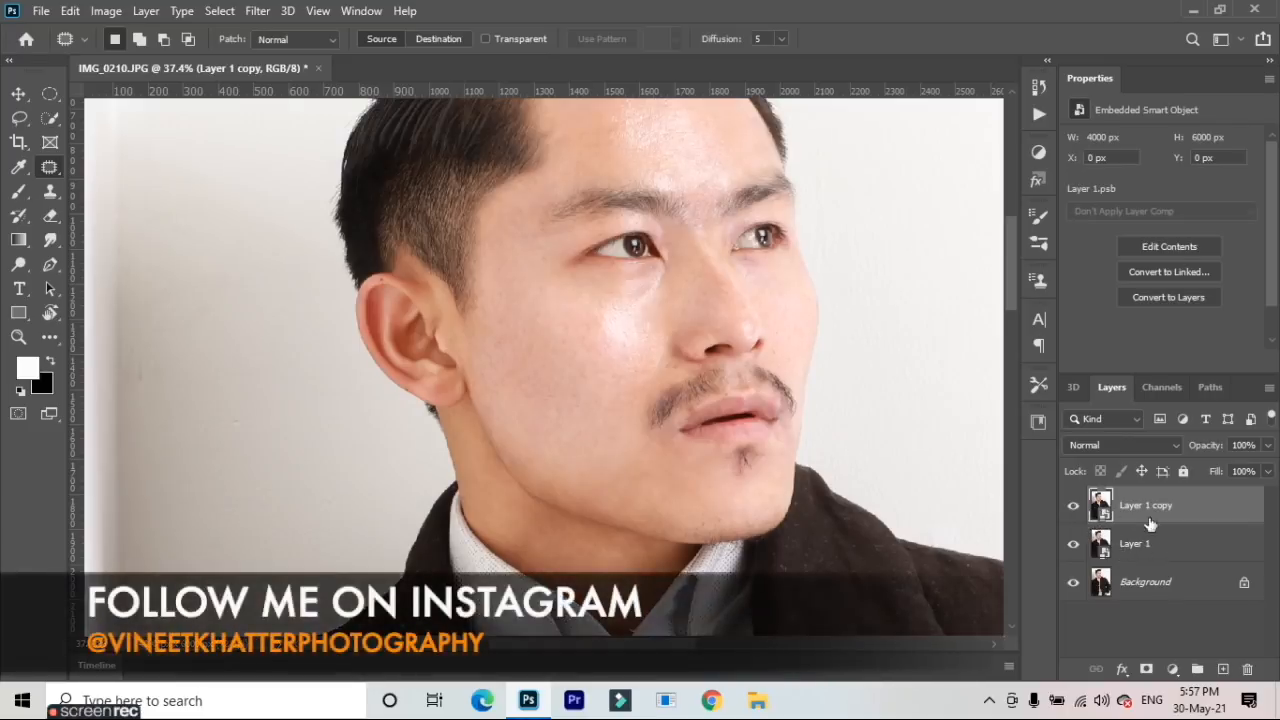
left_click(1138, 547)
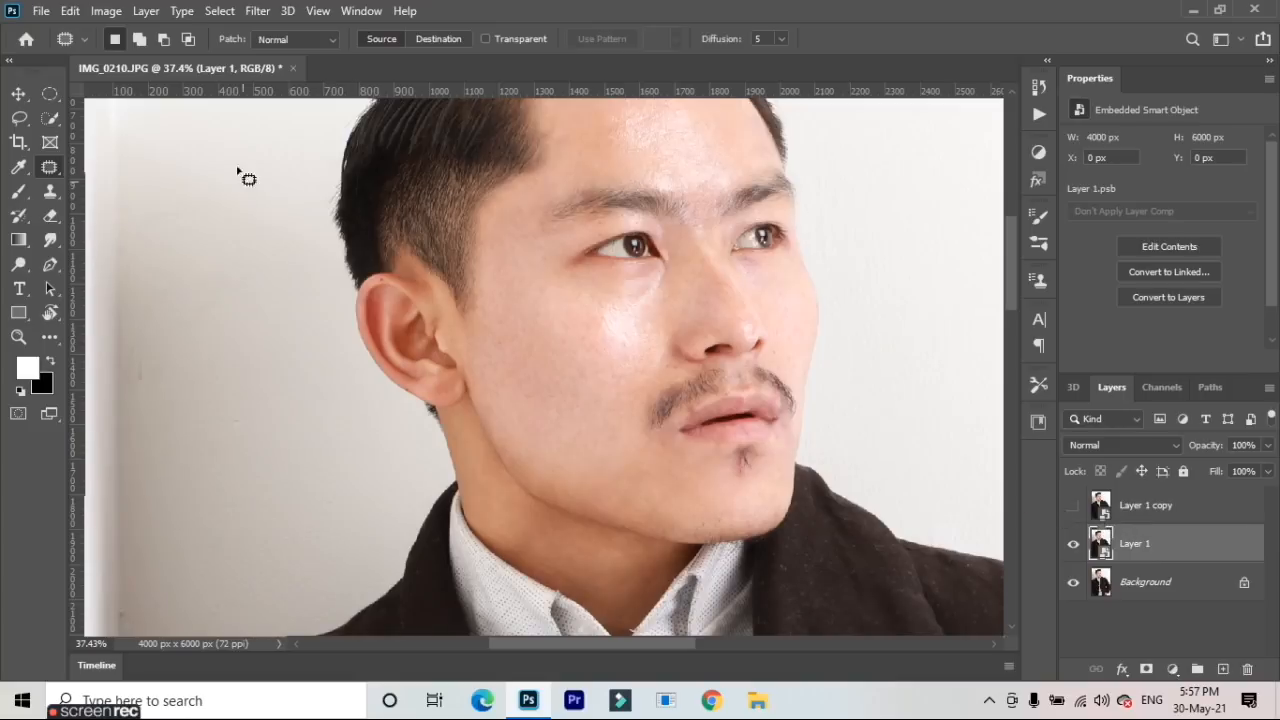
Apply a Gaussian Blur with a radius of 18.0 pixels to Layer 1 as a smart filter
left_click(268, 12)
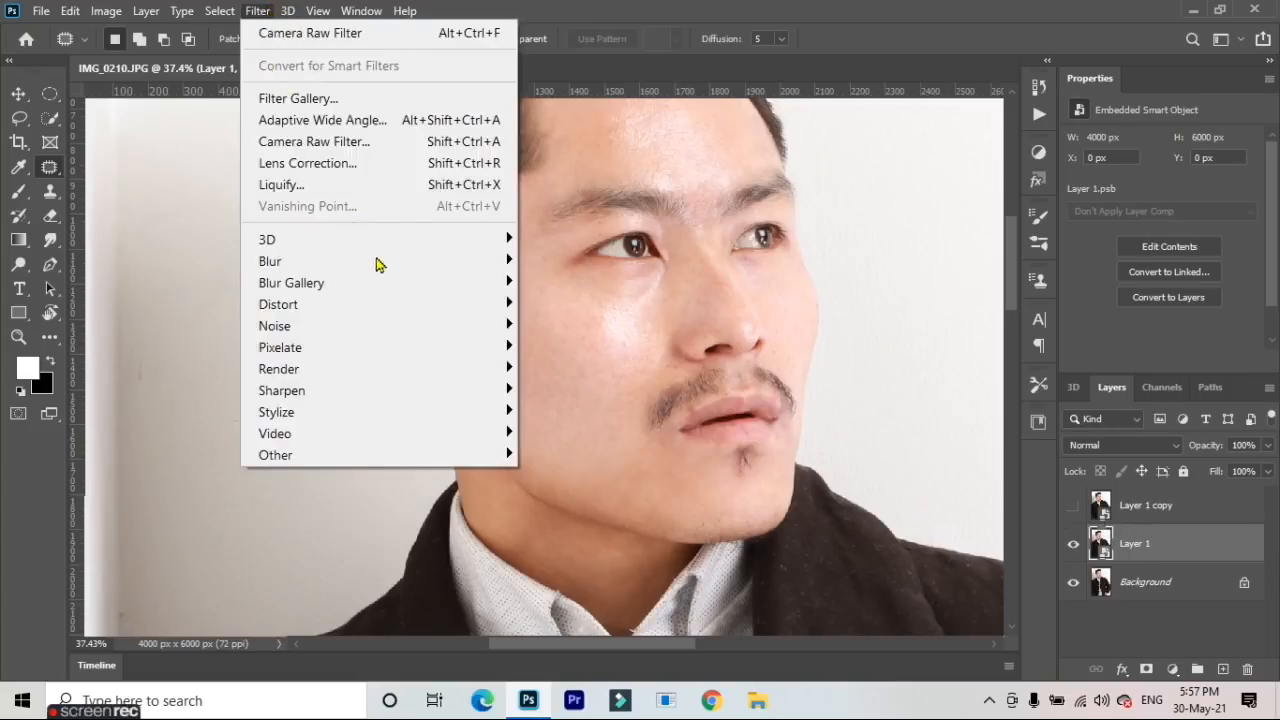
mouse_move(446, 263)
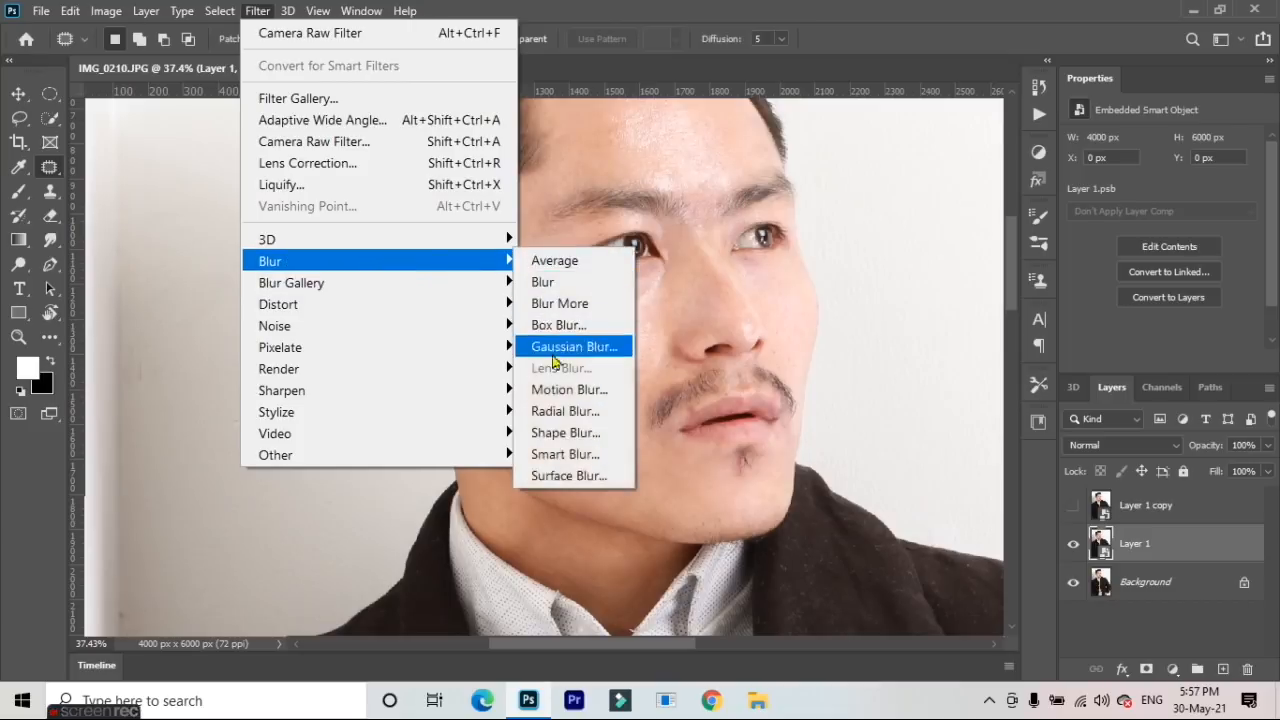
left_click(565, 348)
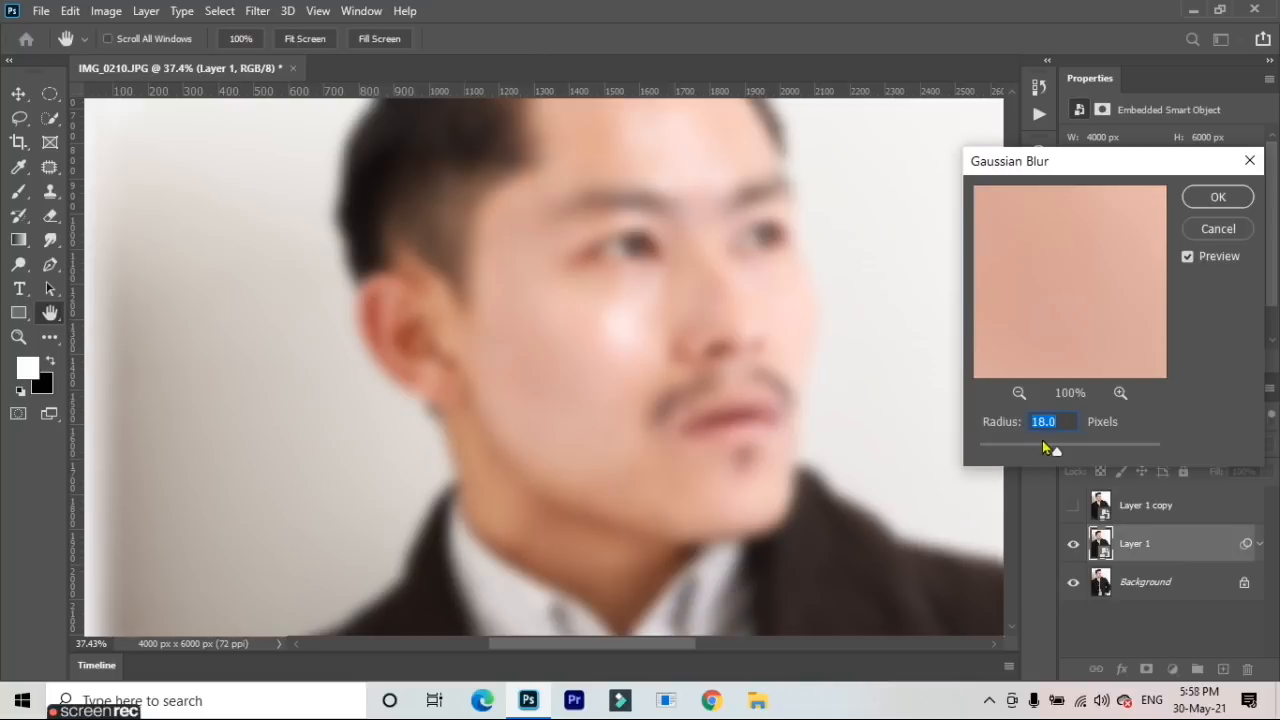
left_click(1220, 198)
key("j")
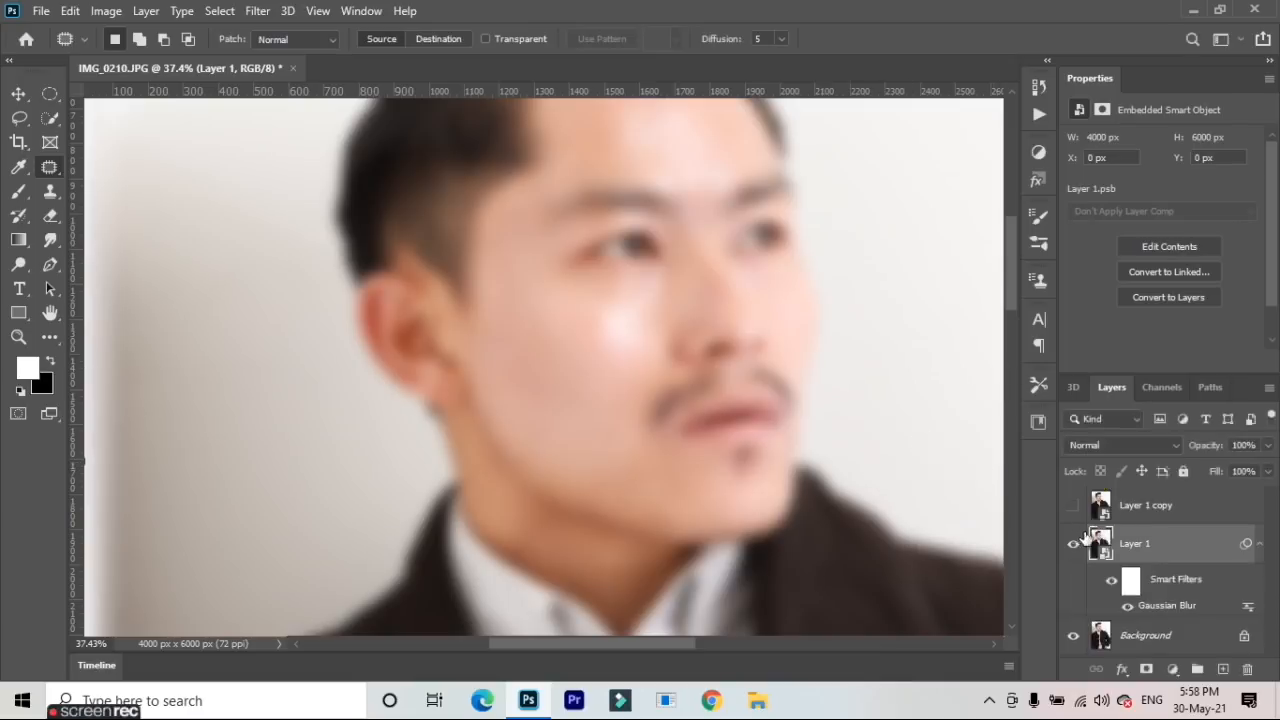
Show Layer 1 copy, apply a High Pass smart filter with a 5.4-pixel radius, and set its blend mode to Vivid Light
left_click(1125, 508)
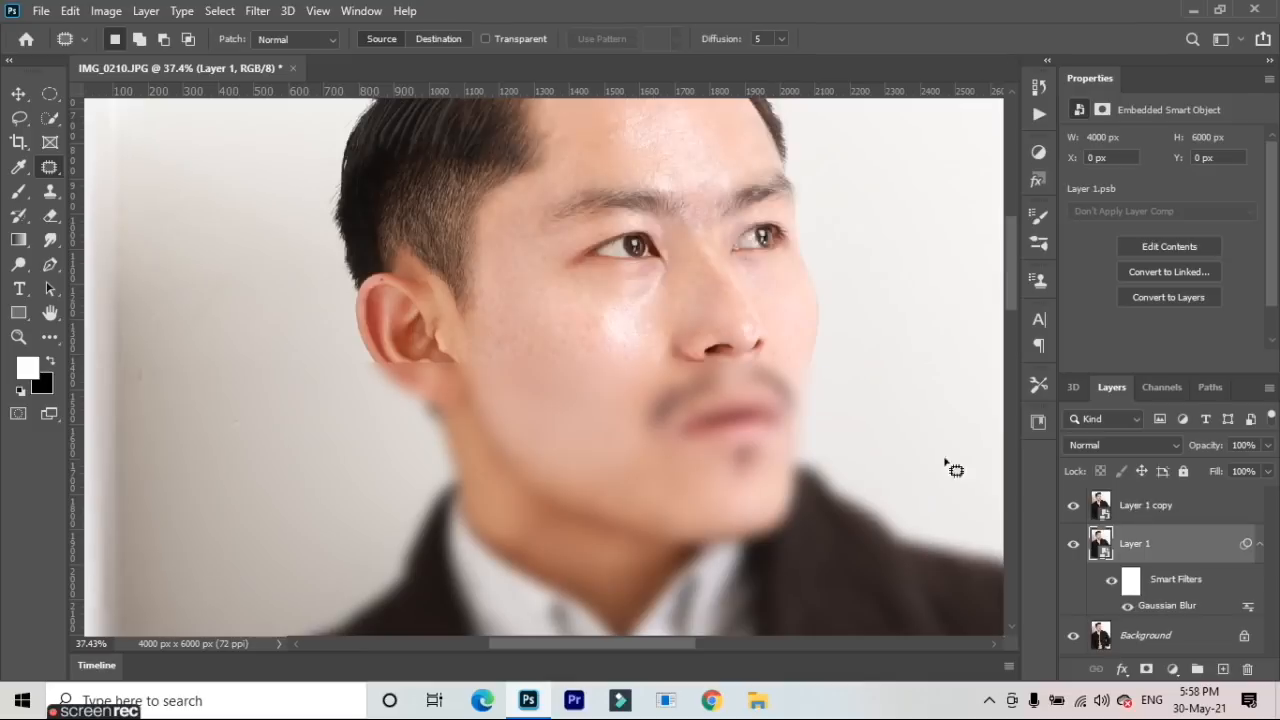
left_click(258, 10)
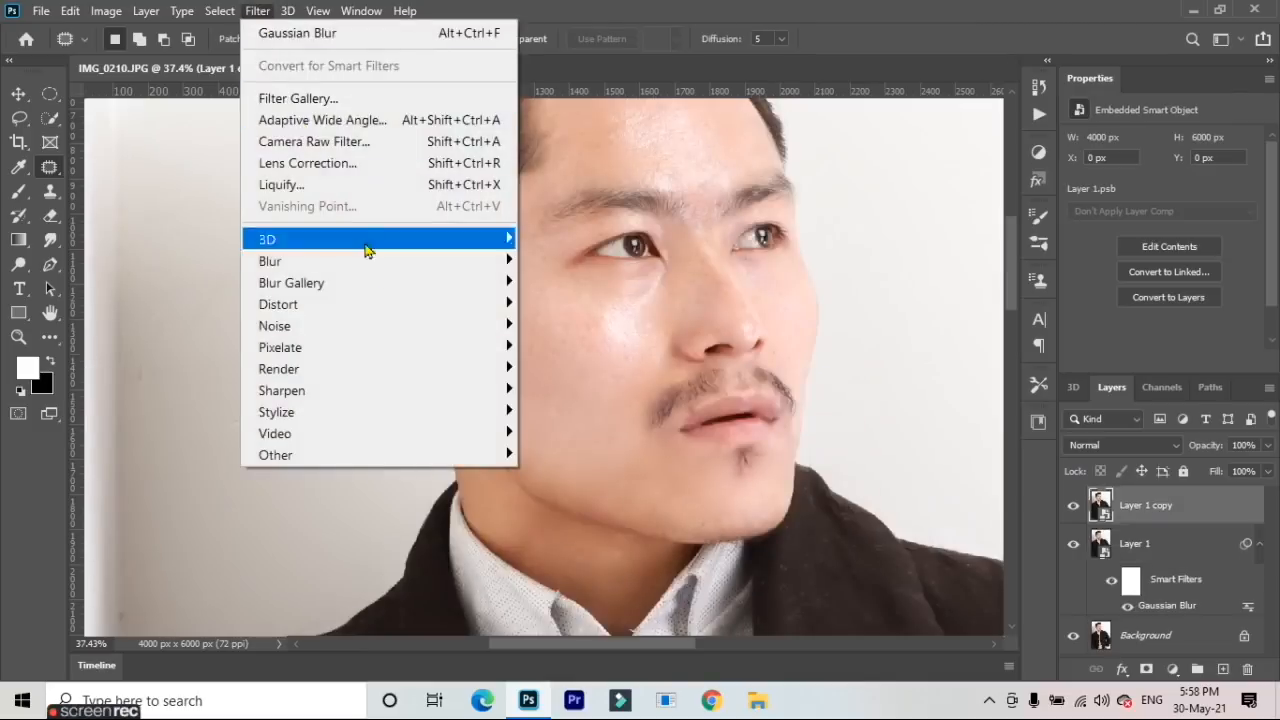
mouse_move(468, 455)
left_click(556, 484)
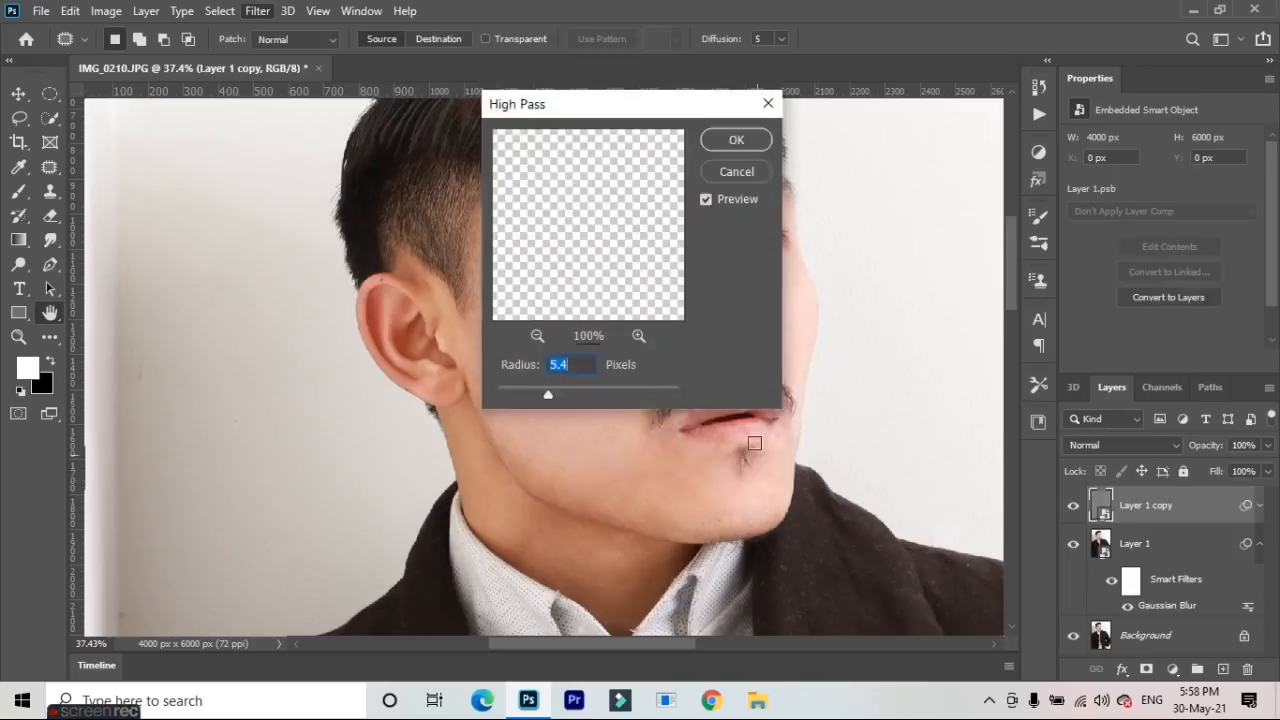
left_click_drag(631, 113, 978, 143)
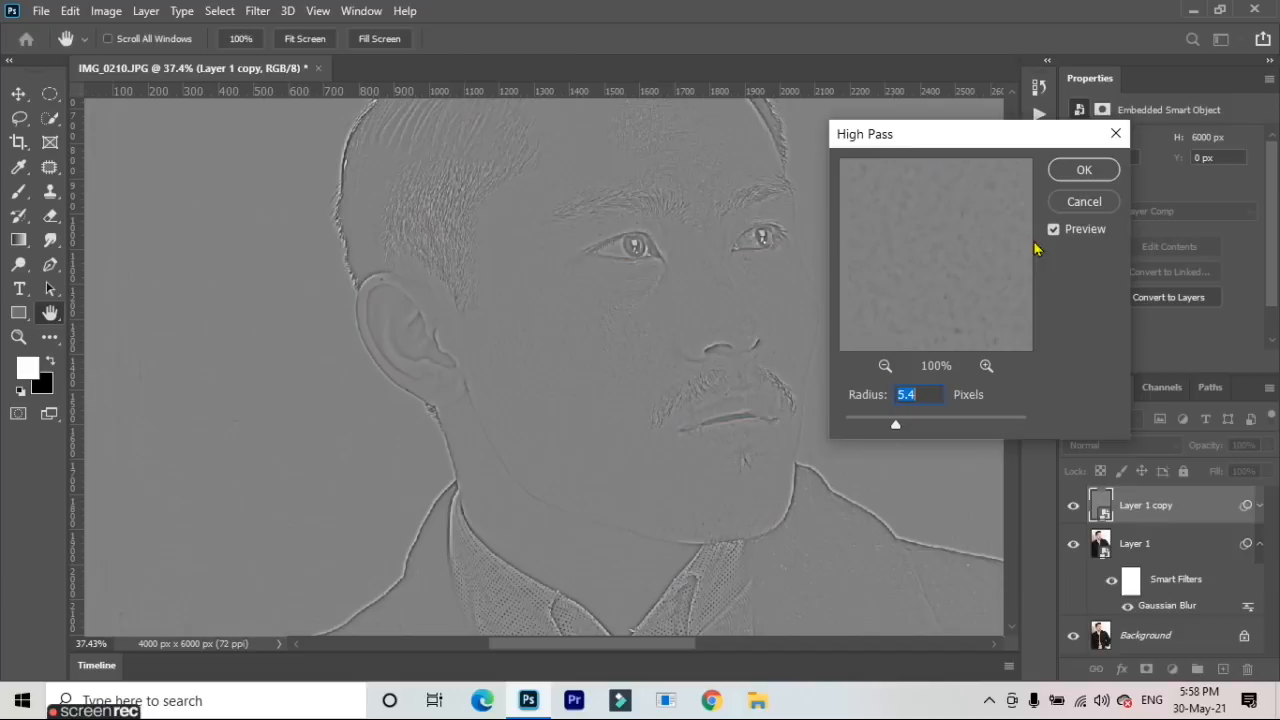
left_click(1083, 171)
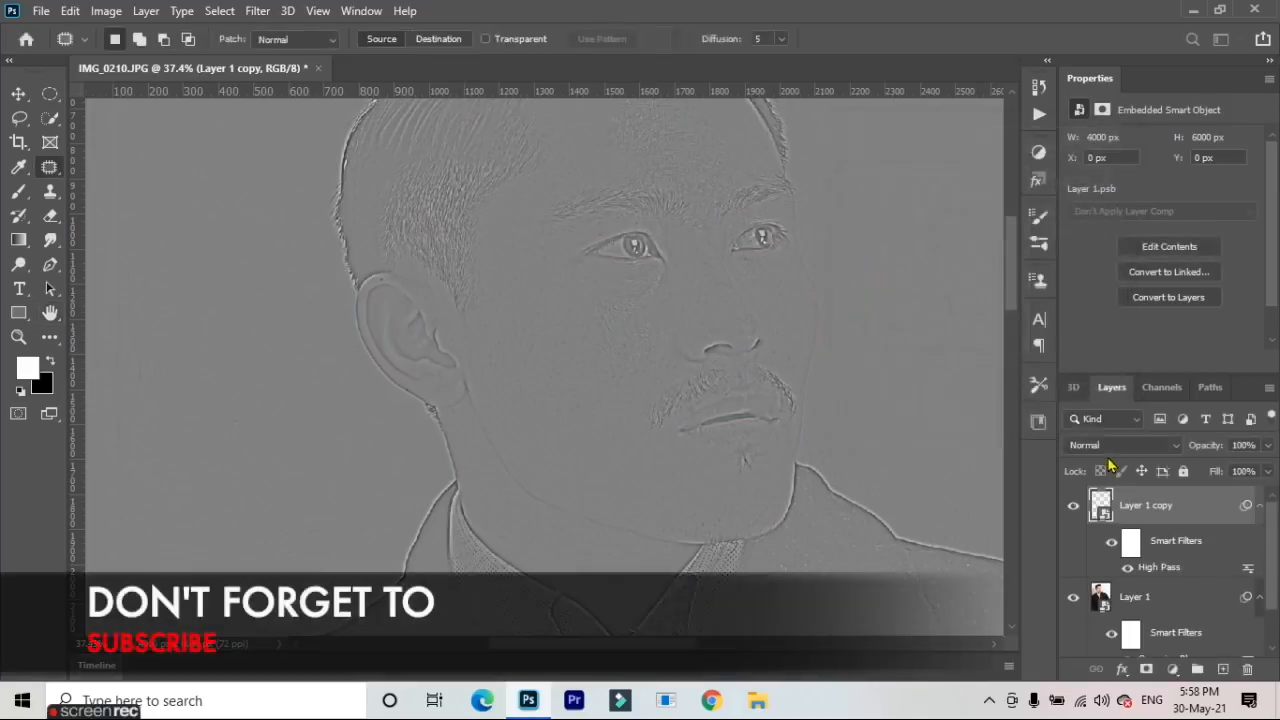
left_click(1112, 450)
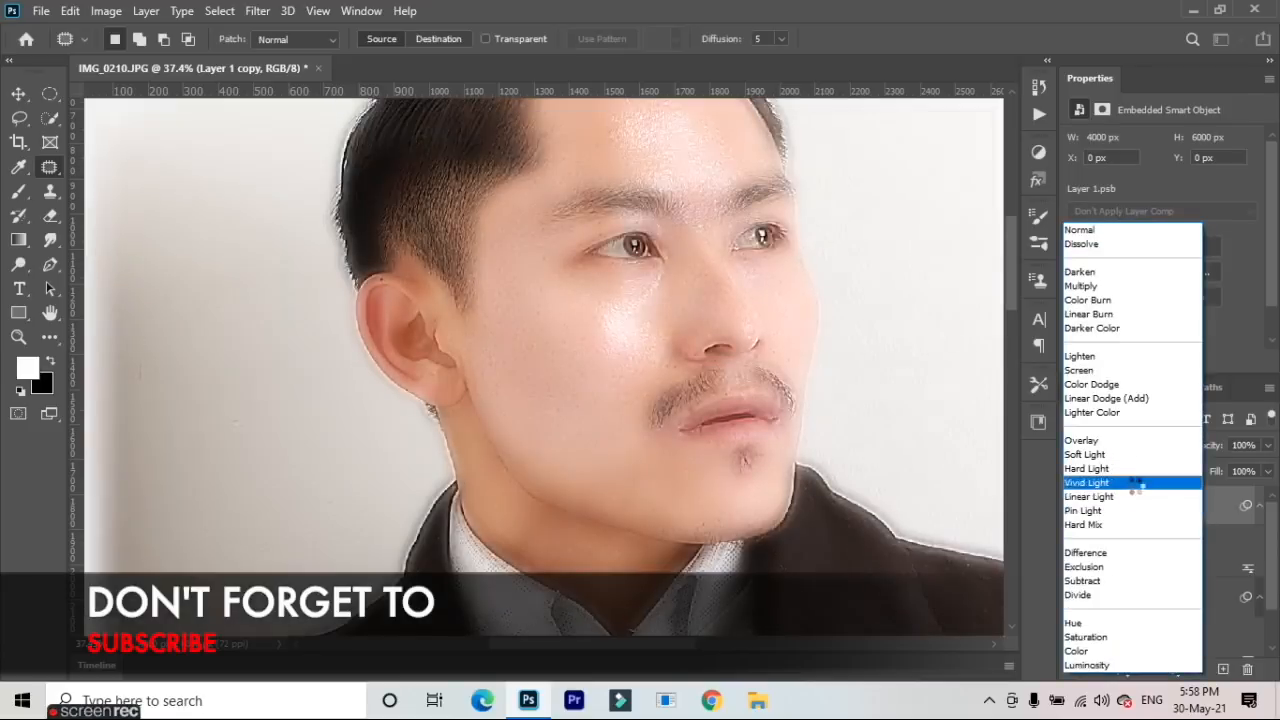
left_click(1136, 488)
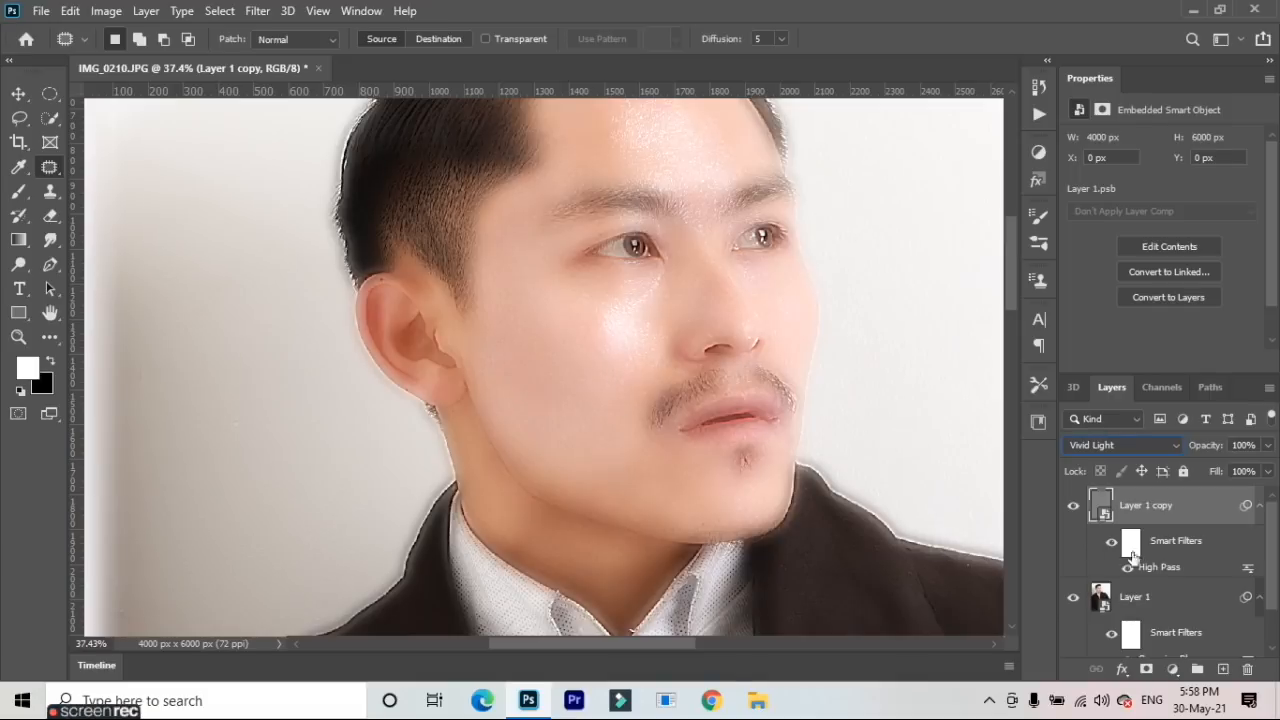
Reduce the radius of Layer 1's Gaussian Blur smart filter to 11.1 pixels
scroll(1167, 650, "down", 1)
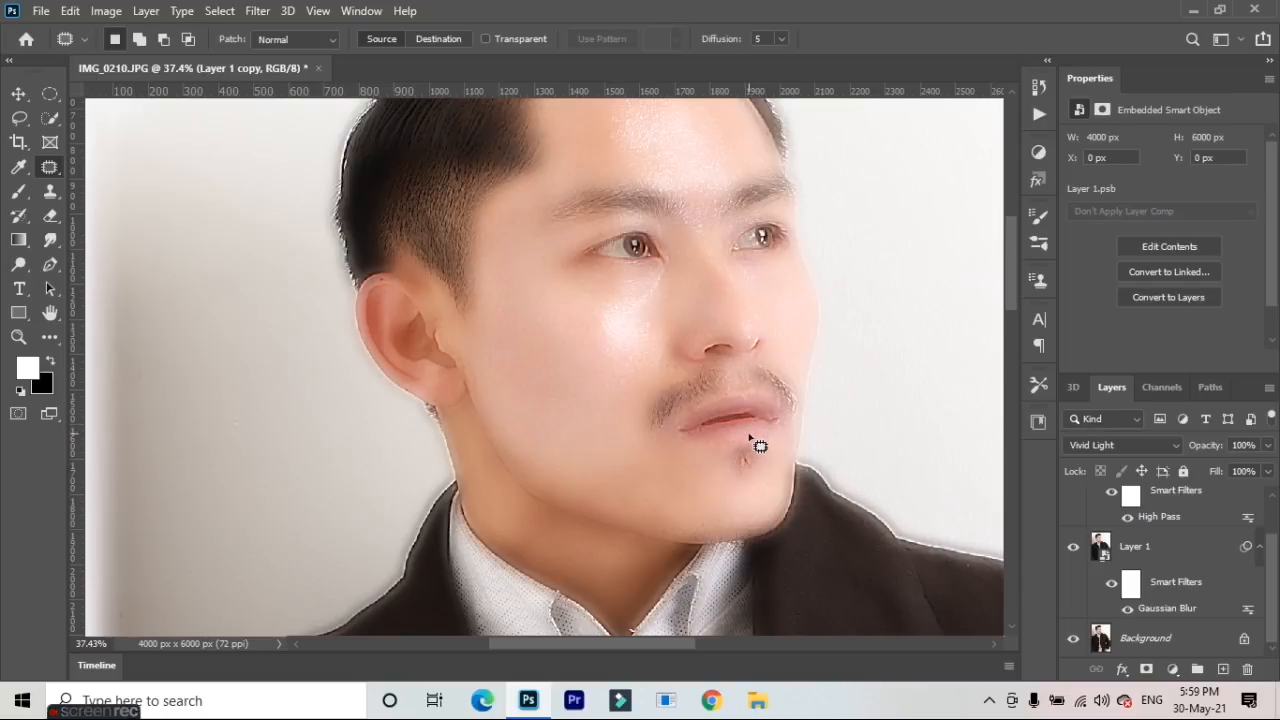
left_click(1184, 612)
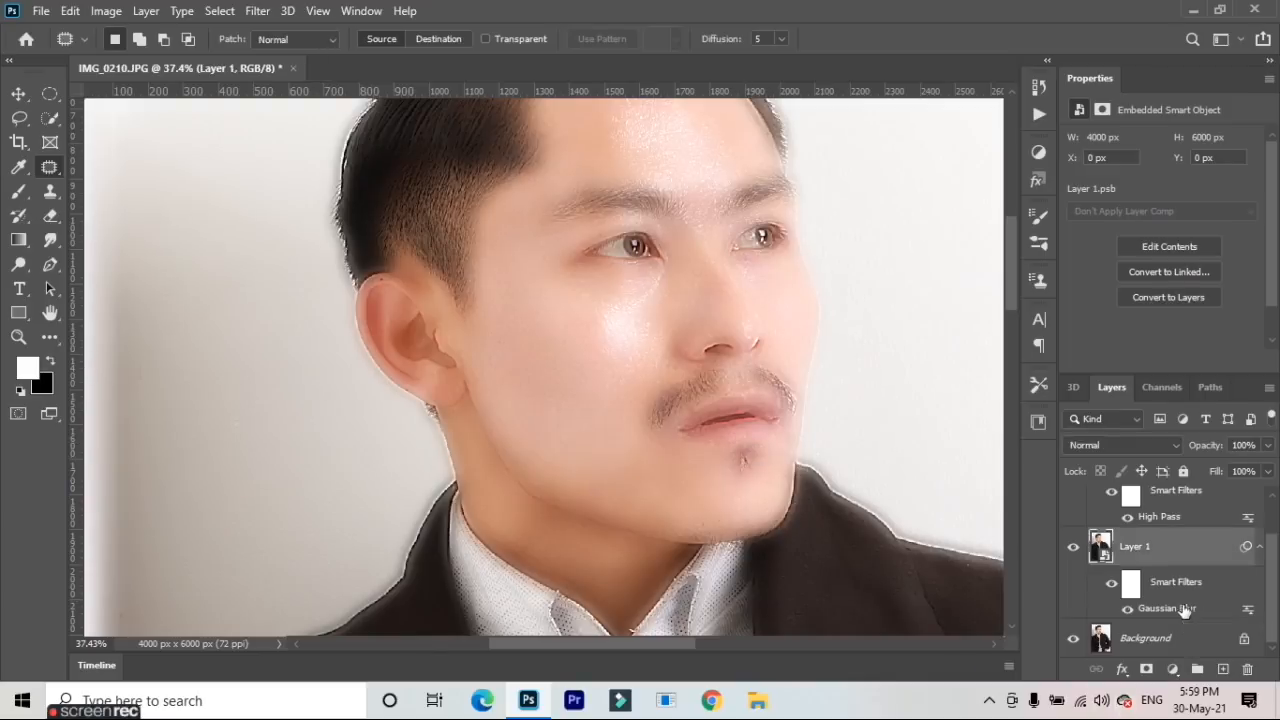
double_click(1184, 612)
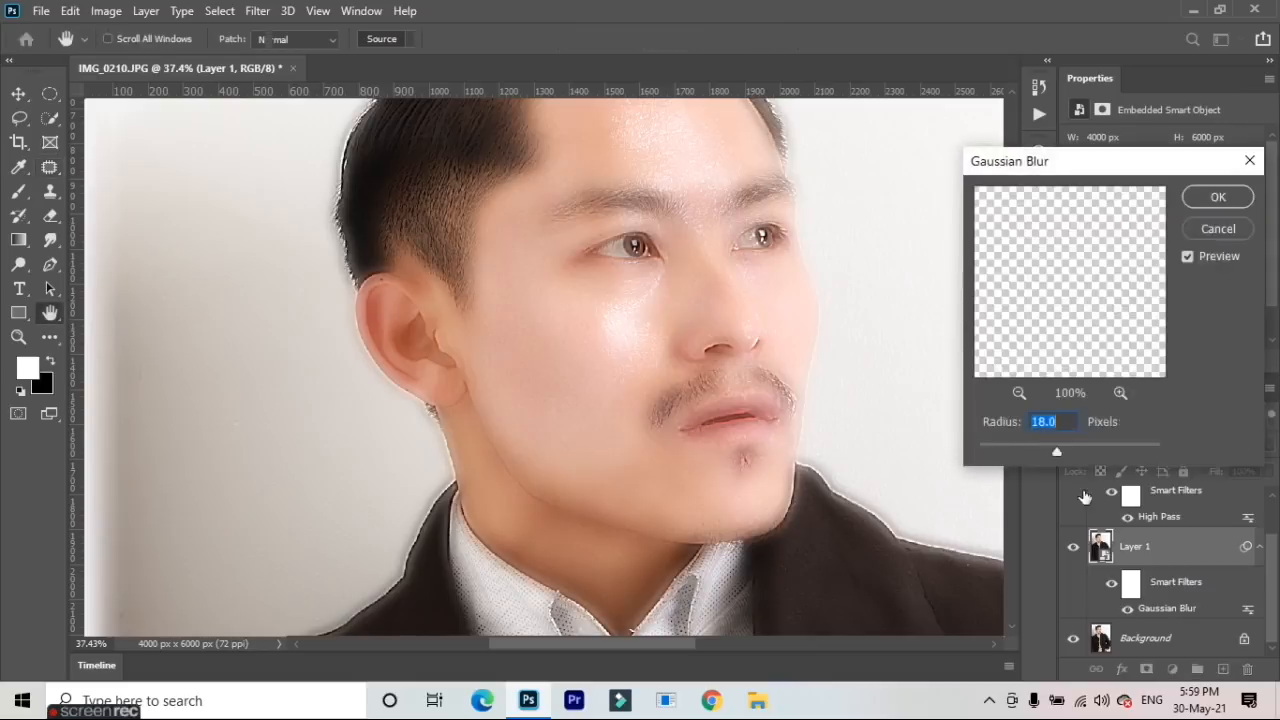
left_click_drag(1054, 453, 1054, 455)
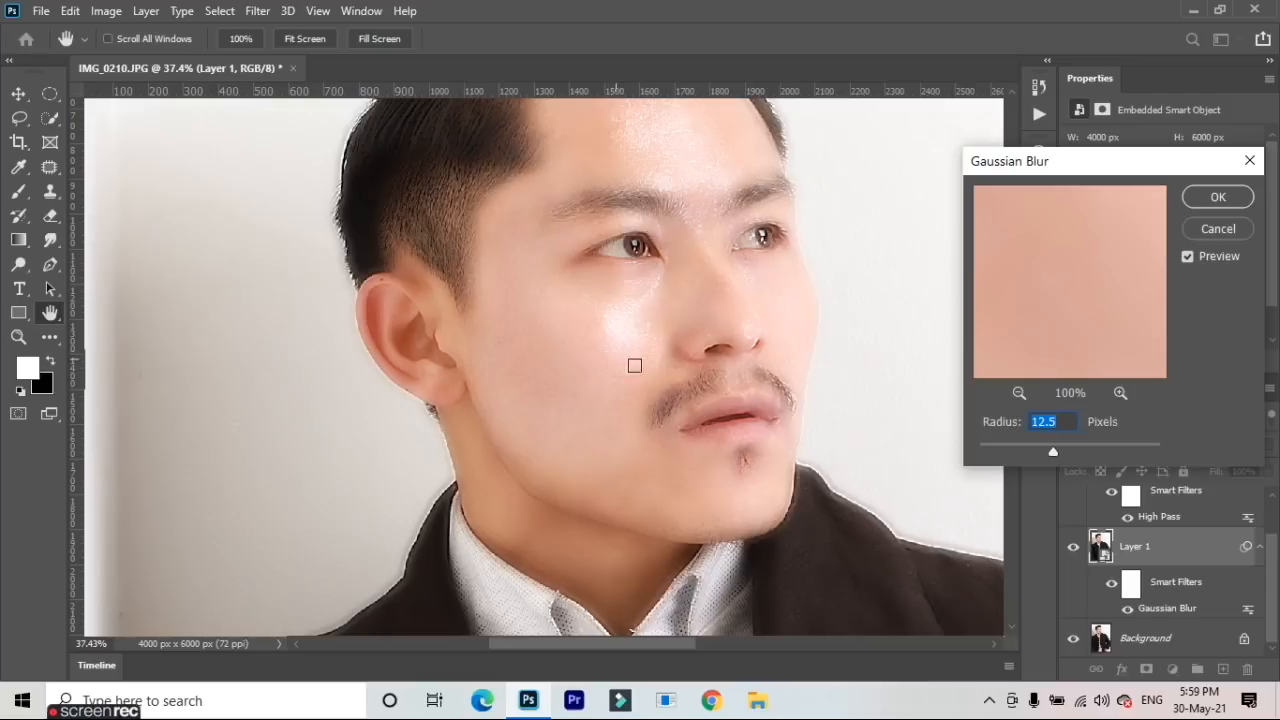
left_click(1050, 450)
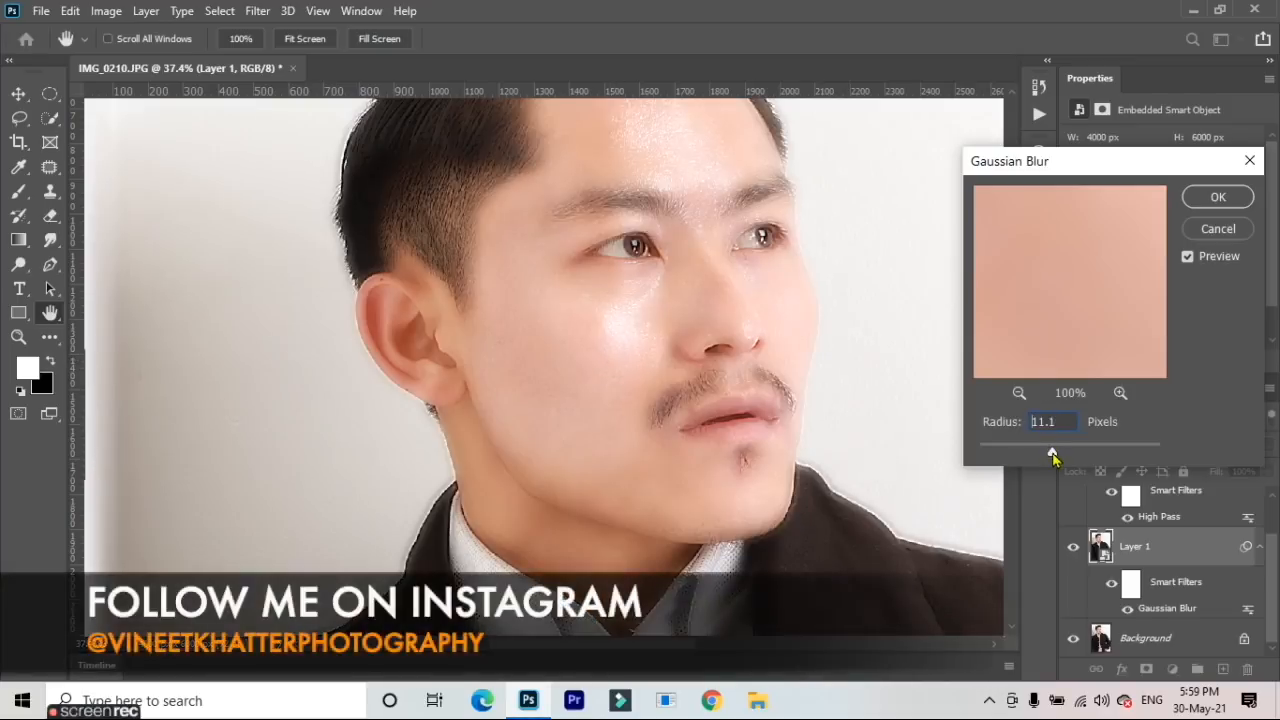
left_click(1052, 455)
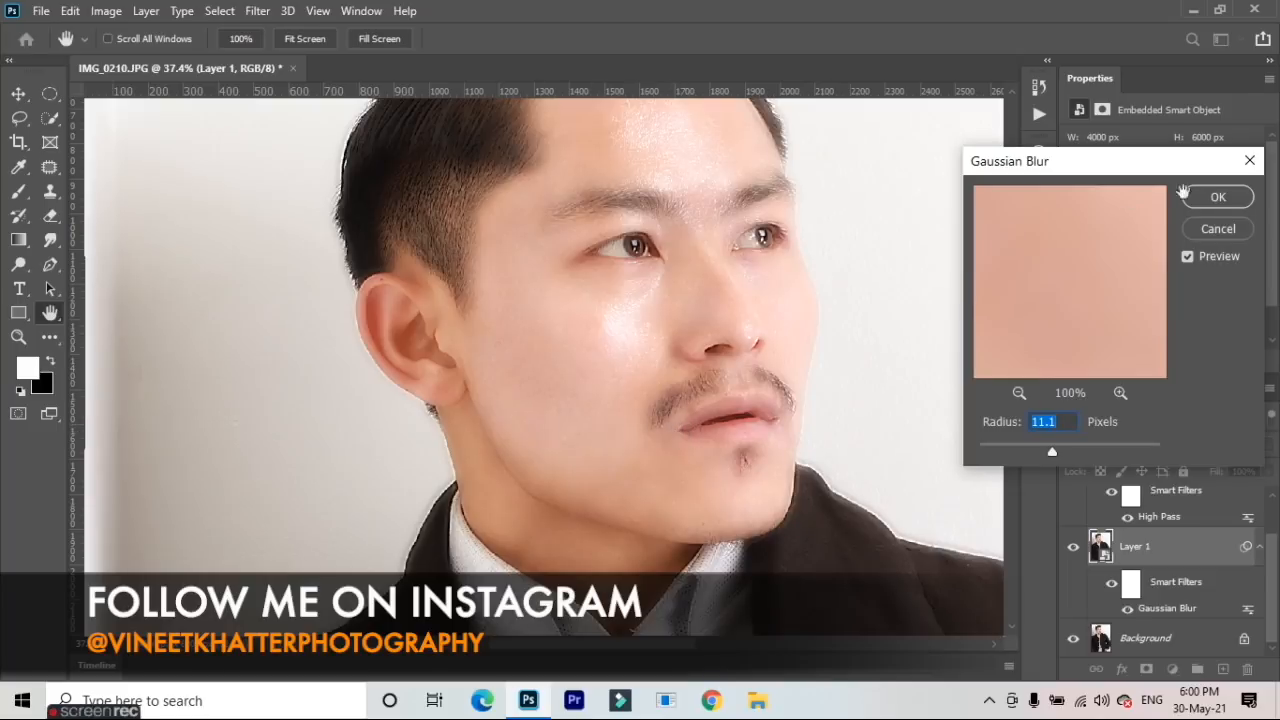
left_click(1209, 208)
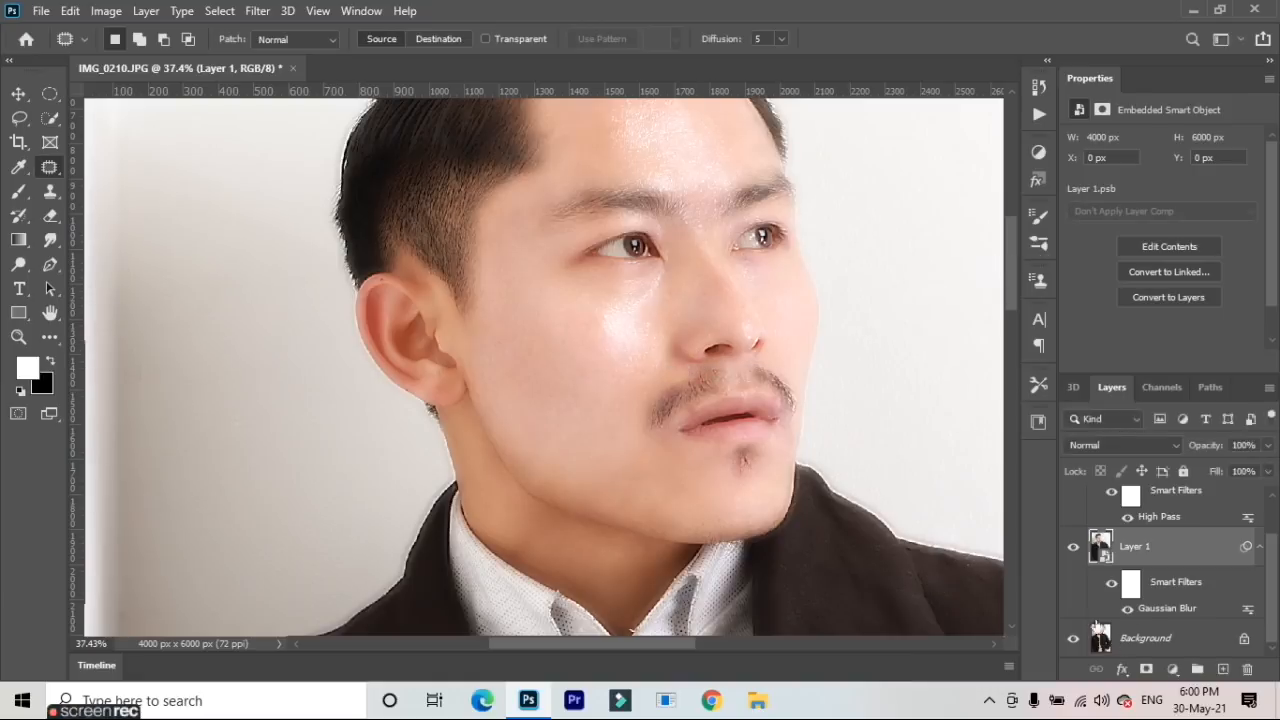
Group Layer 1 copy and Layer 1, and add a black layer mask to the group
scroll(1192, 556, "up", 1)
left_click(1158, 512)
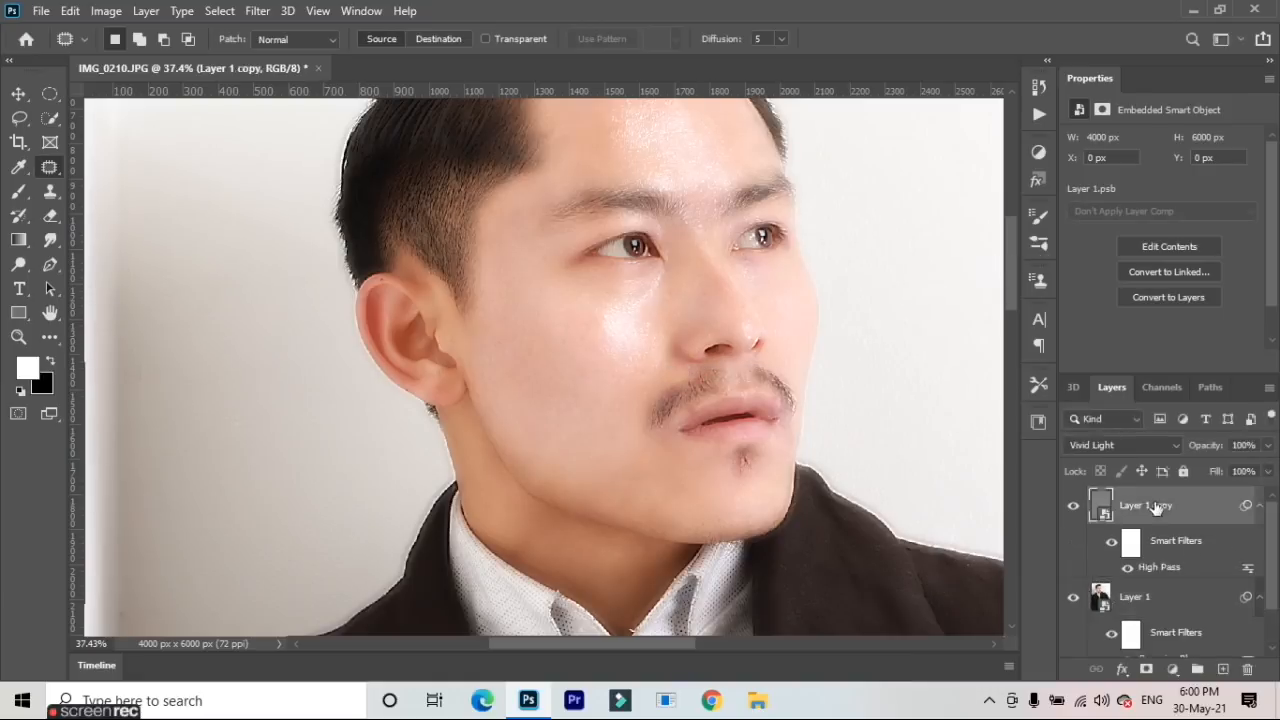
left_click(1170, 600, "ctrl")
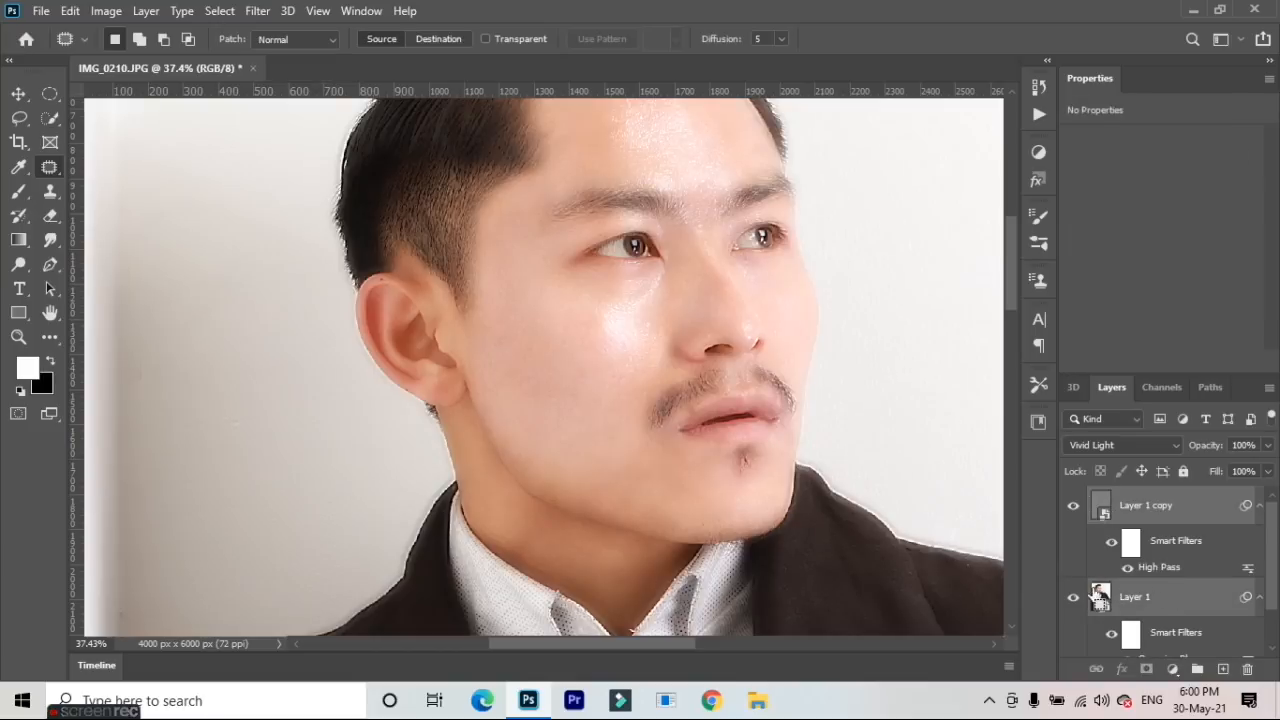
key("ctrl+g")
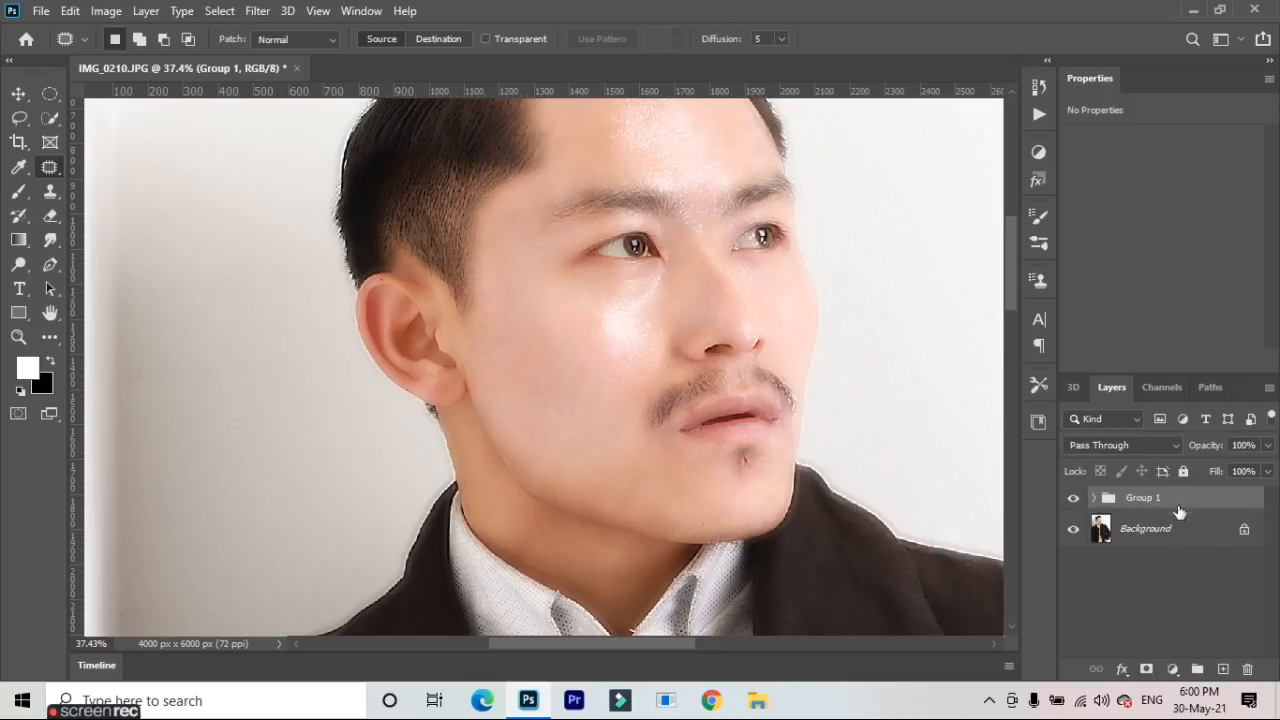
left_click(1146, 670, "alt")
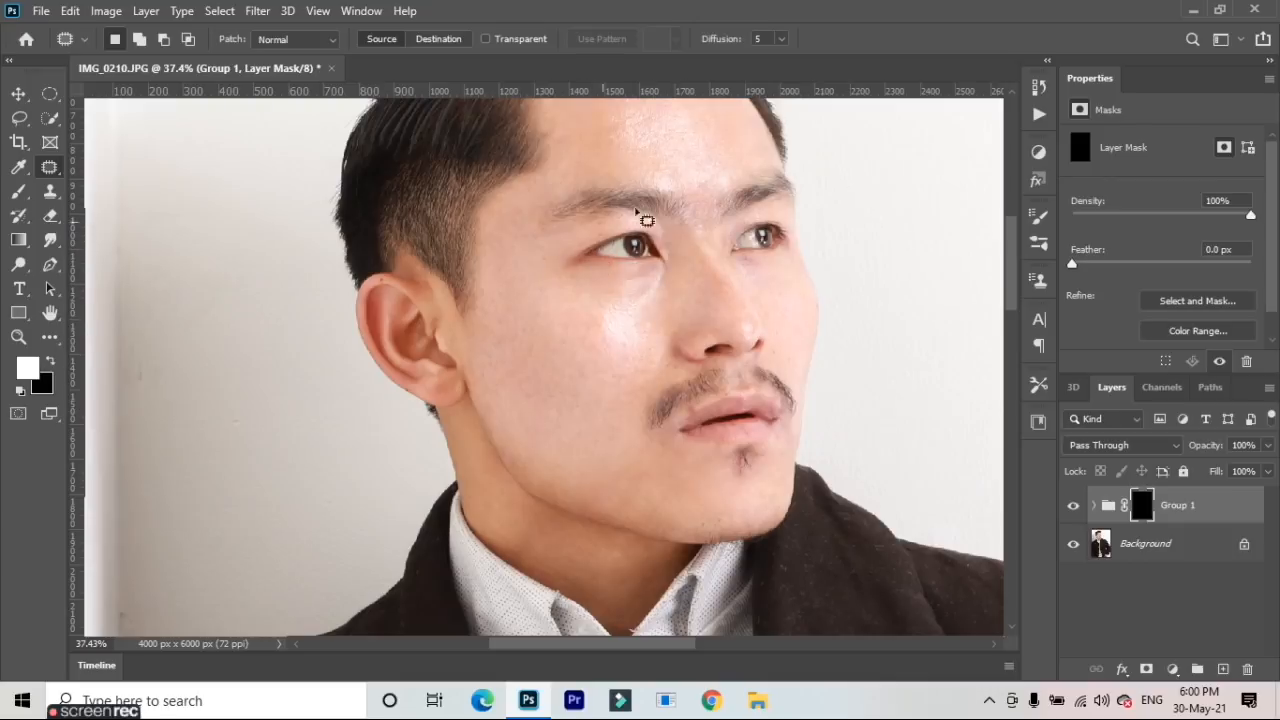
Paint white on the group's mask with a 227 px brush over the cheek and forehead to reveal the smoothed skin
scroll(407, 277, "down", 2)
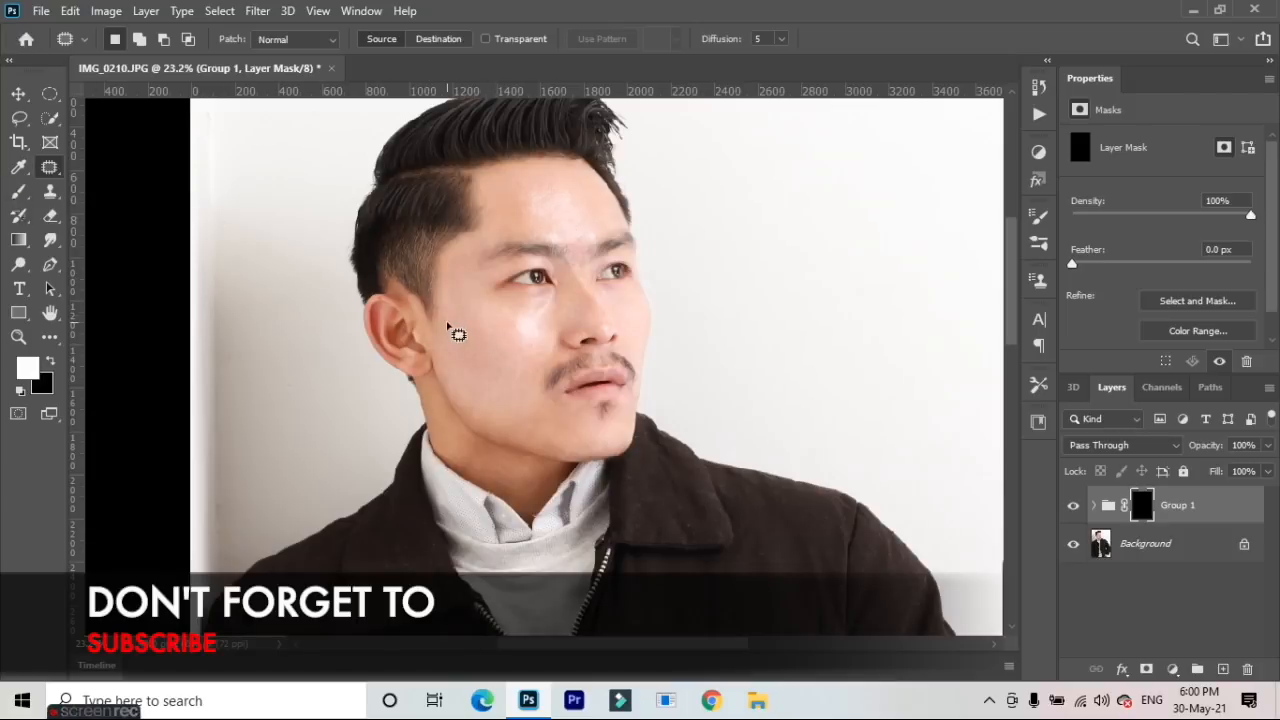
key("b")
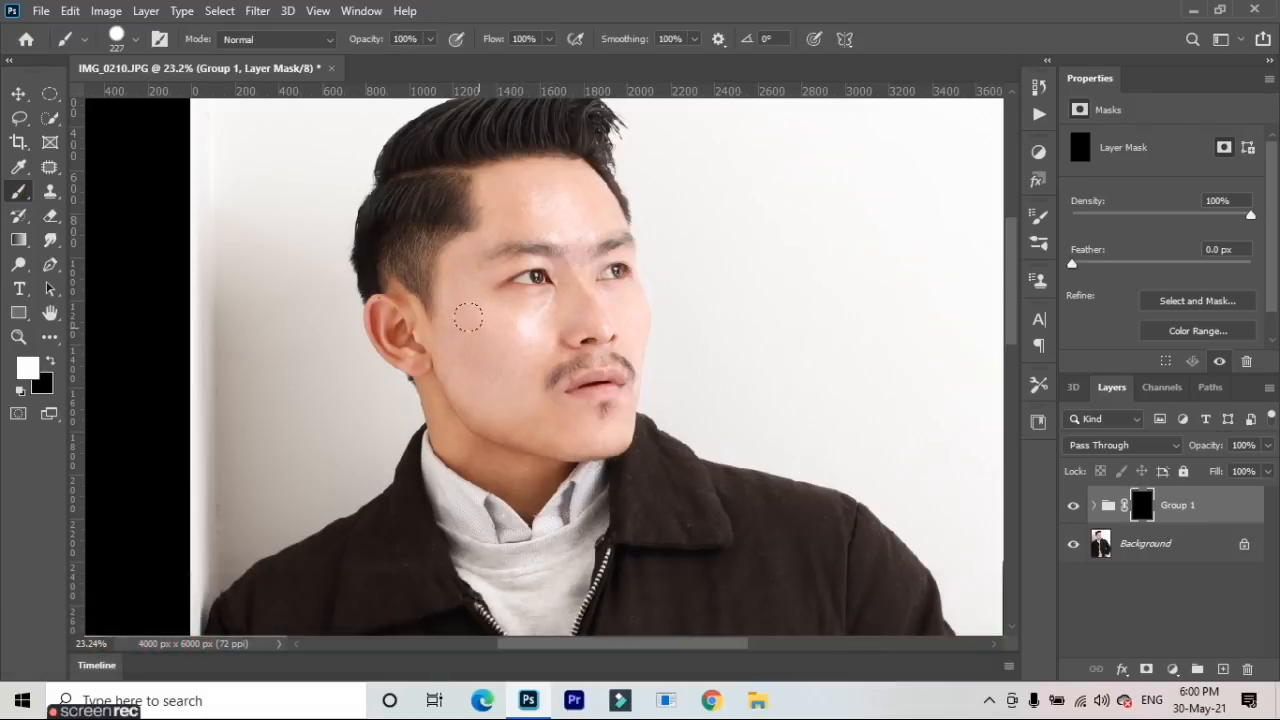
scroll(468, 317, "up", 2)
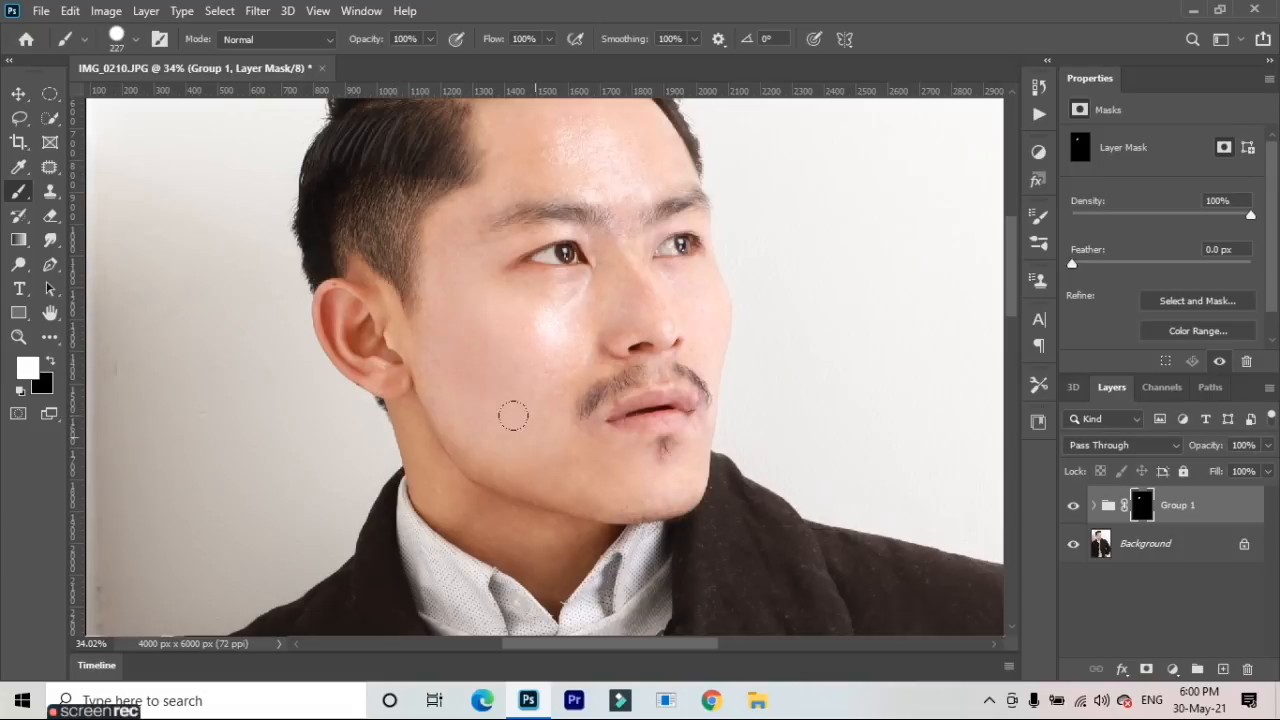
scroll(491, 349, "down", 3)
left_click_drag(520, 260, 600, 470)
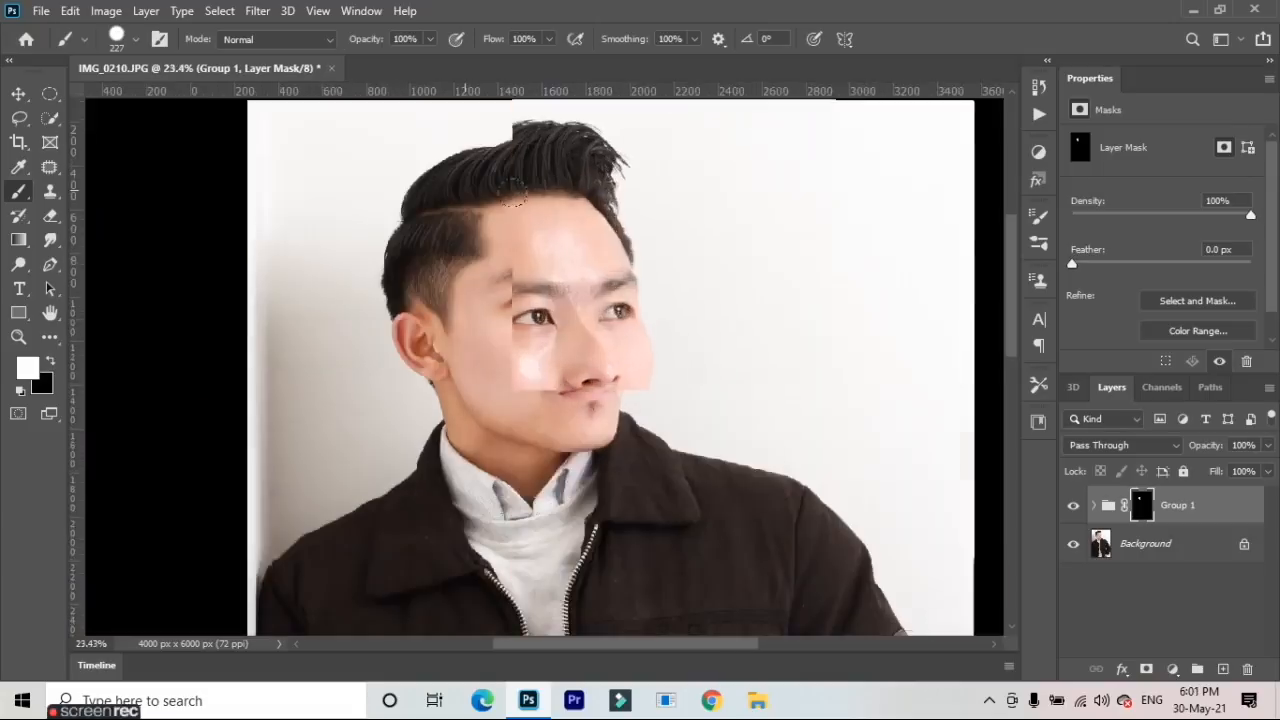
scroll(511, 189, "up", 2)
scroll(510, 195, "up", 2)
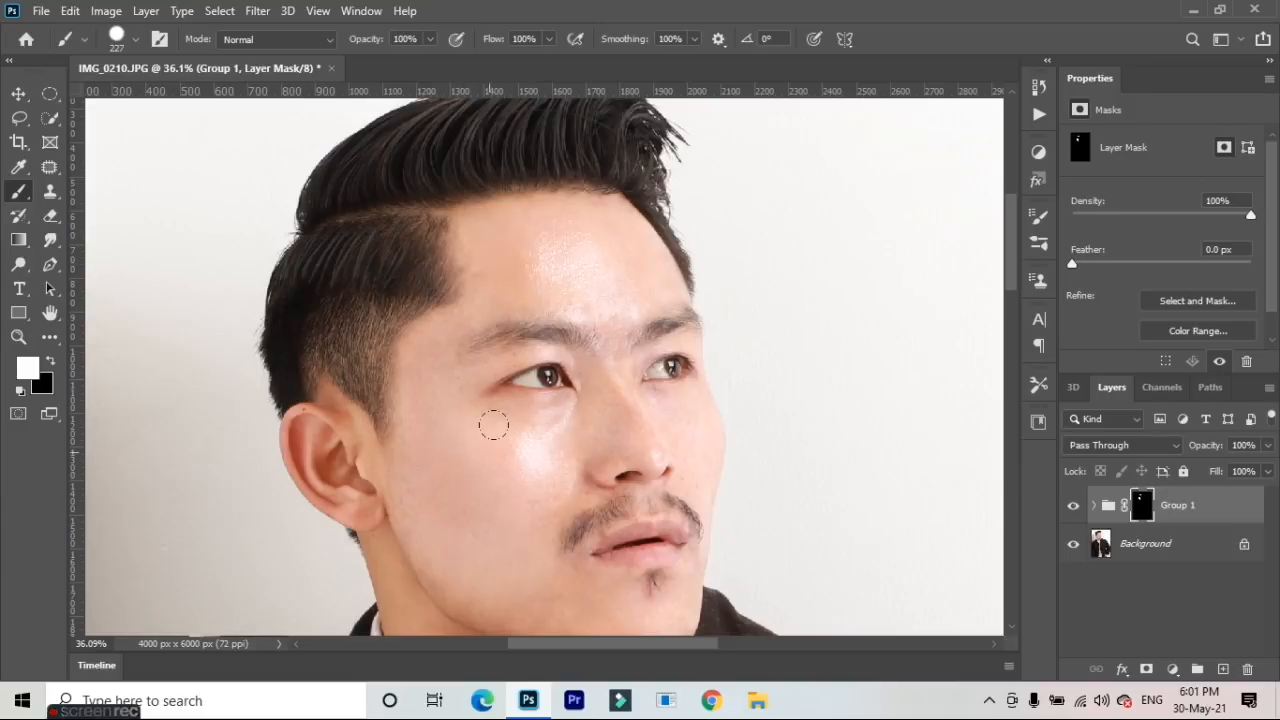
scroll(493, 425, "down", 3)
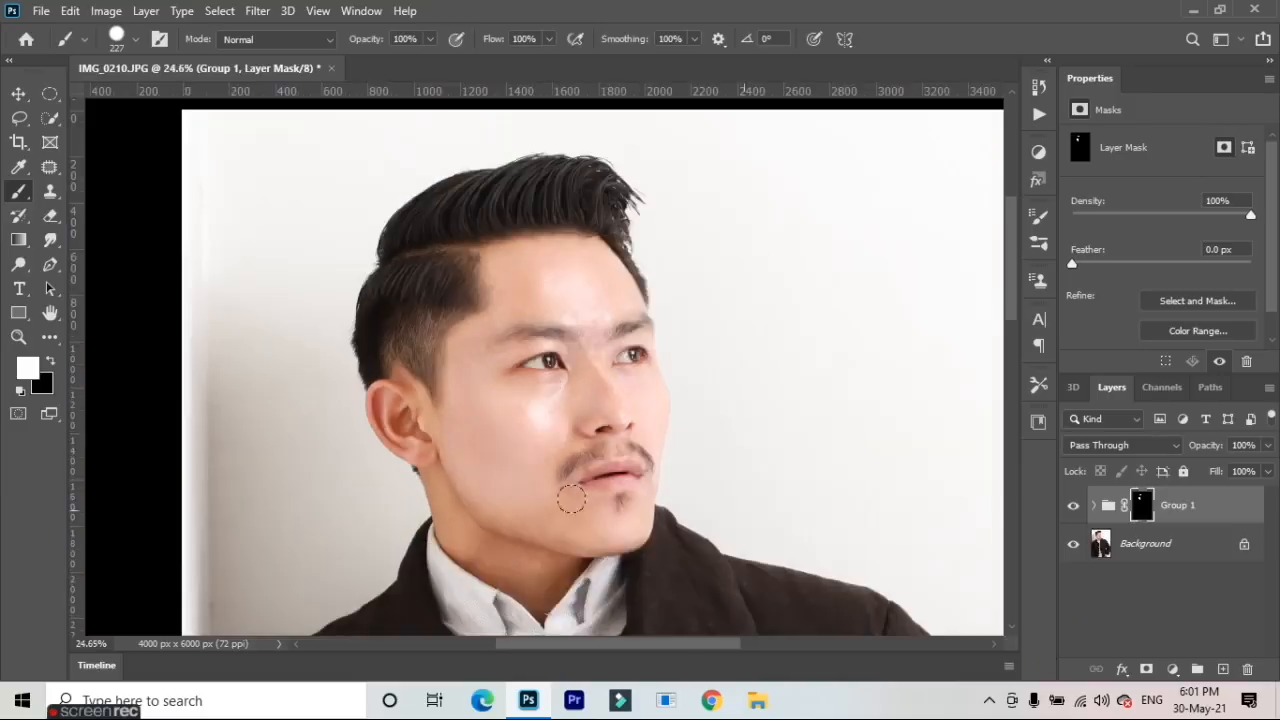
scroll(340, 515, "up", 2)
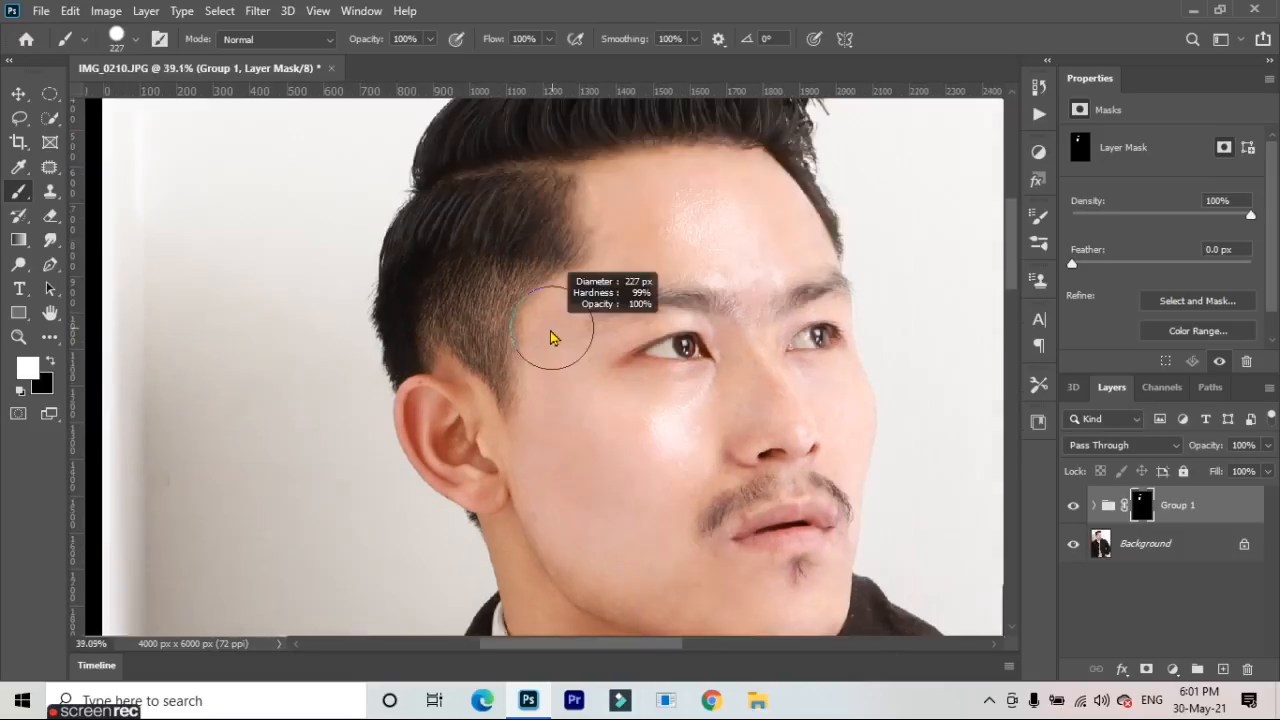
Reduce the brush size to 84 px and paint white on the group's mask around the temple, jaw and neck
left_click_drag(551, 337, 537, 322)
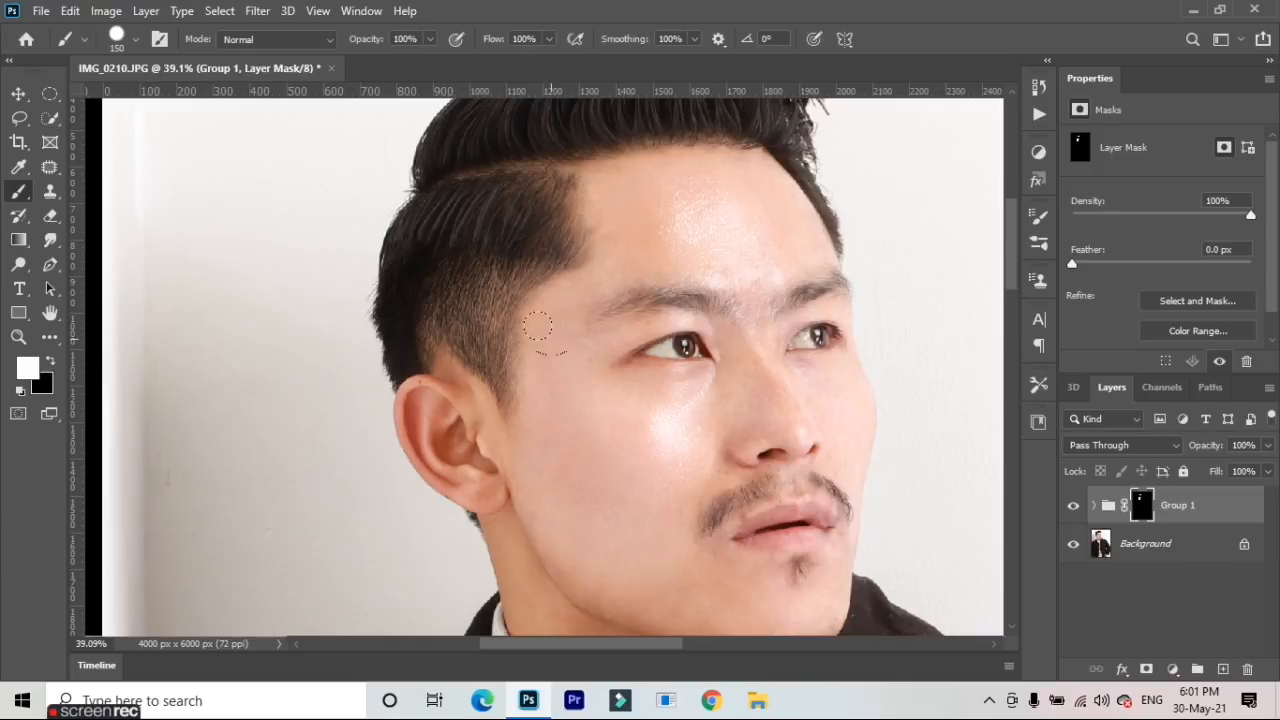
right_click(545, 315, "alt")
right_click(566, 303, "alt")
scroll(771, 500, "down", 3)
scroll(706, 509, "up", 3)
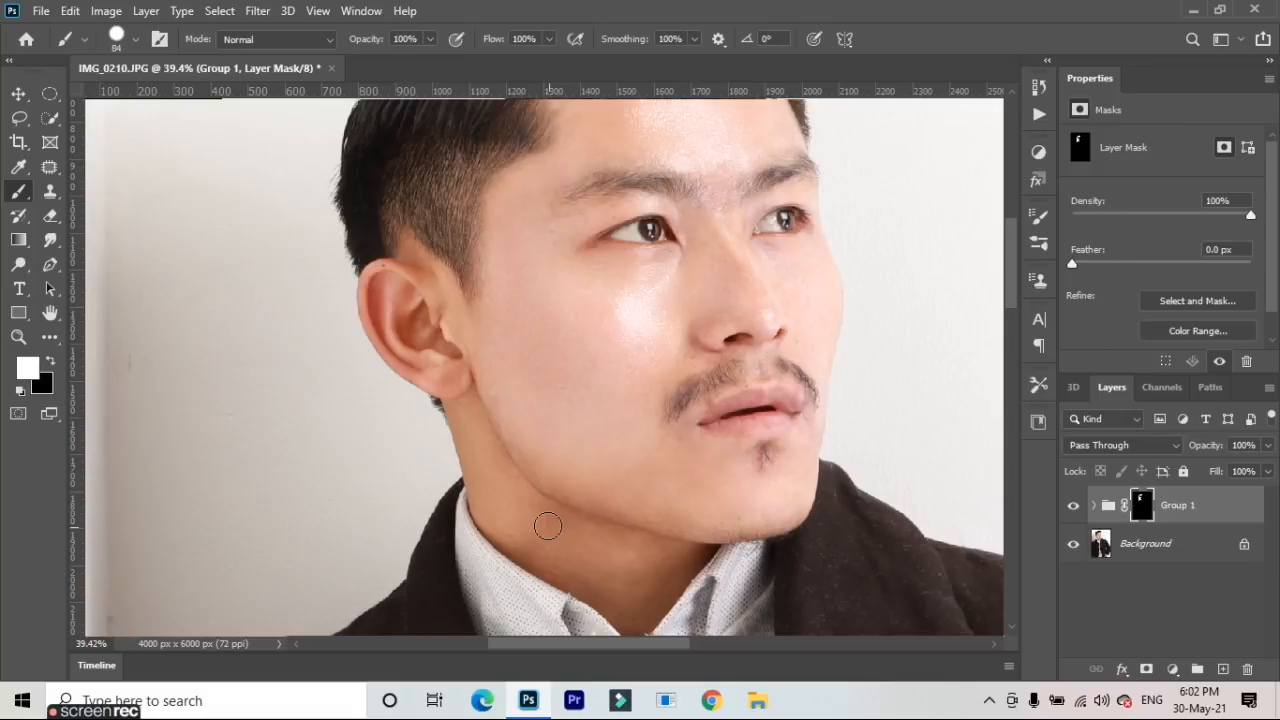
scroll(548, 526, "up", 1)
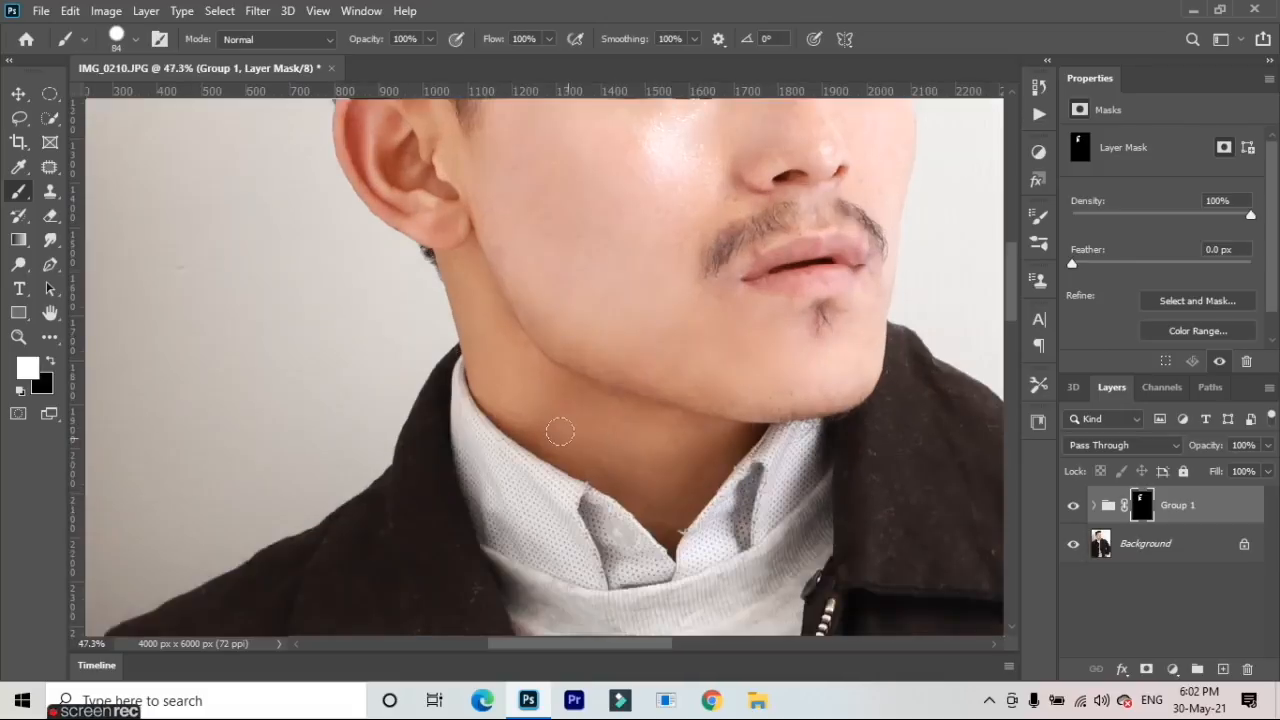
scroll(574, 306, "down", 1)
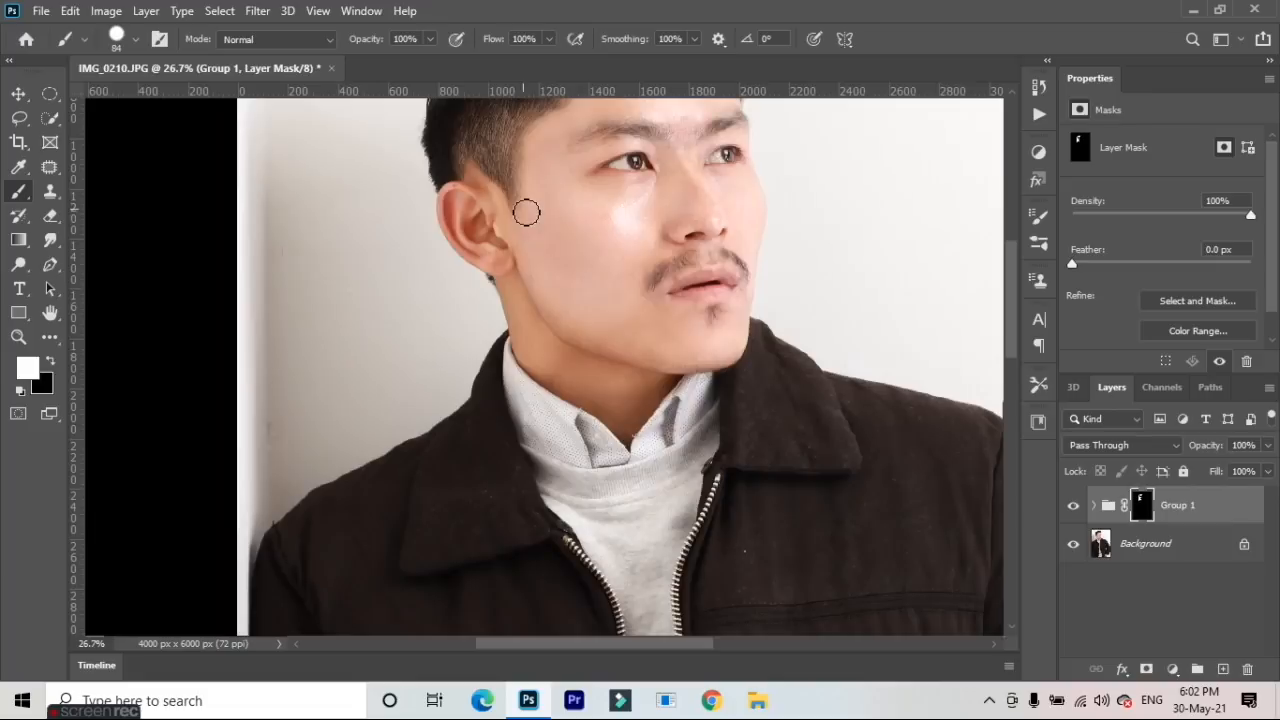
Examine the smoothed skin on the cheeks, forehead, jaw and neck up close and at reduced magnification
scroll(526, 197, "up", 1)
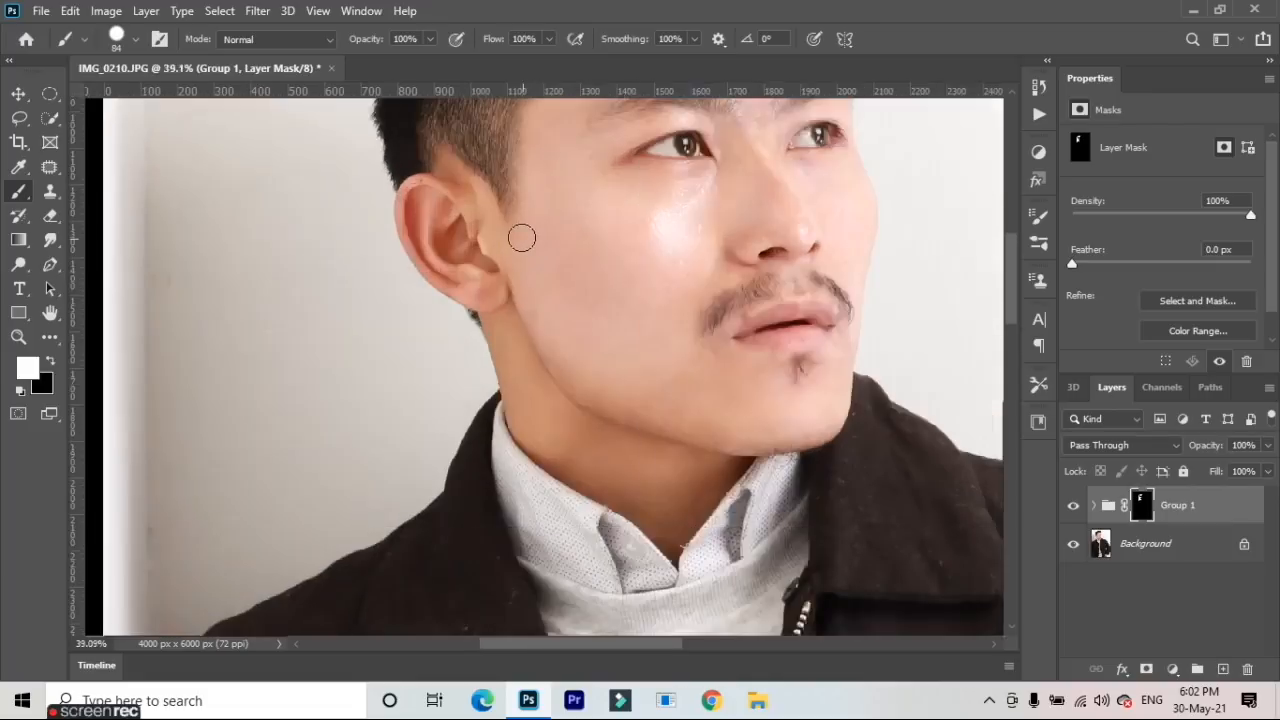
scroll(551, 249, "down", 2)
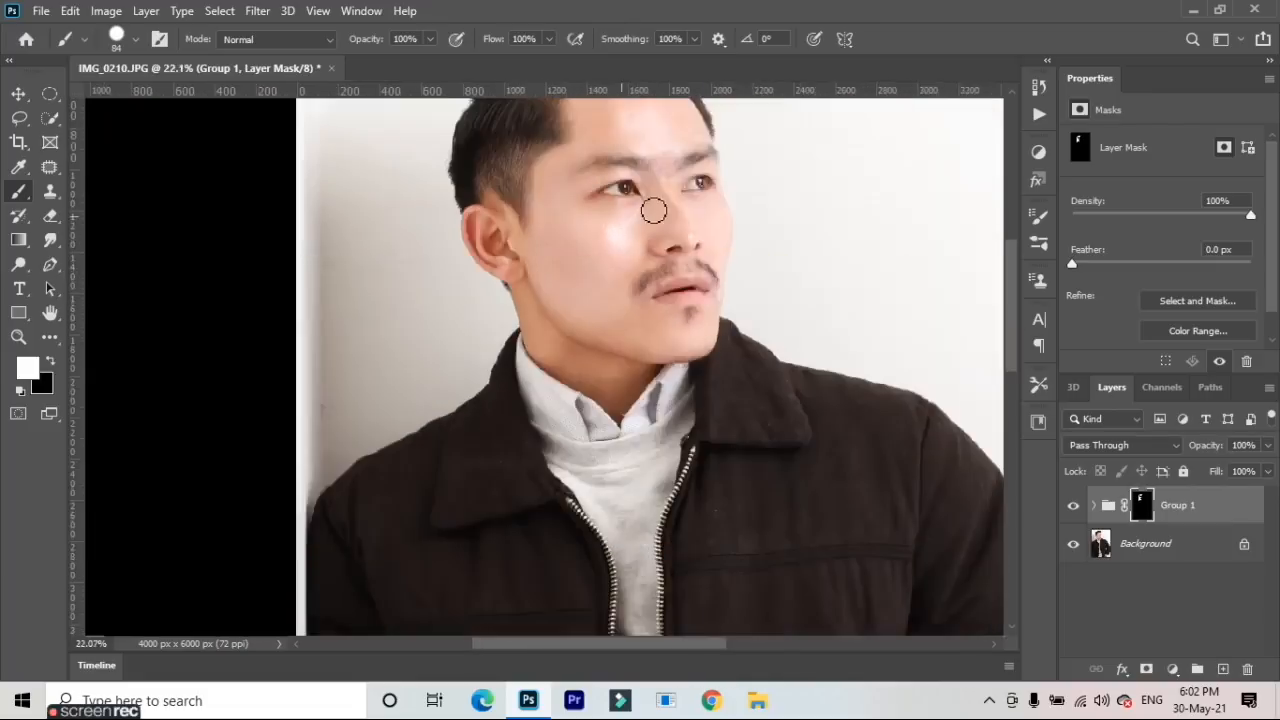
scroll(701, 159, "down", 1)
scroll(689, 135, "up", 3)
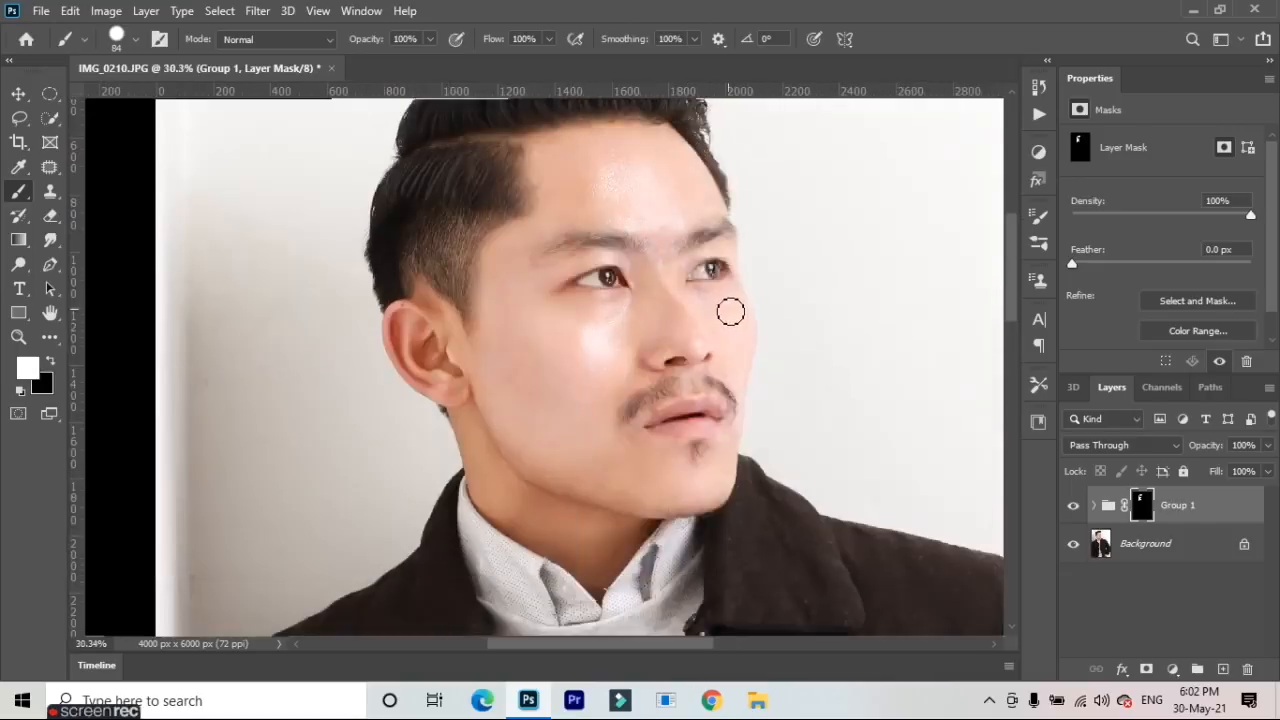
scroll(725, 302, "up", 2)
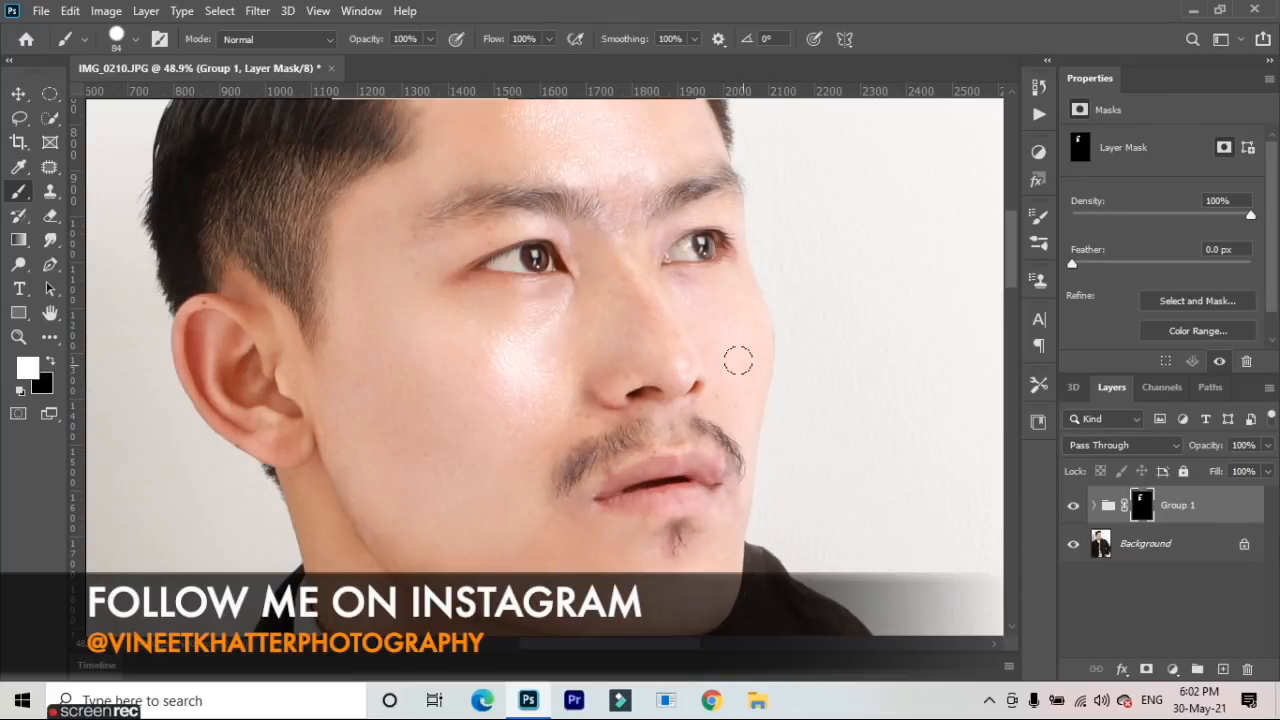
scroll(738, 362, "down", 3)
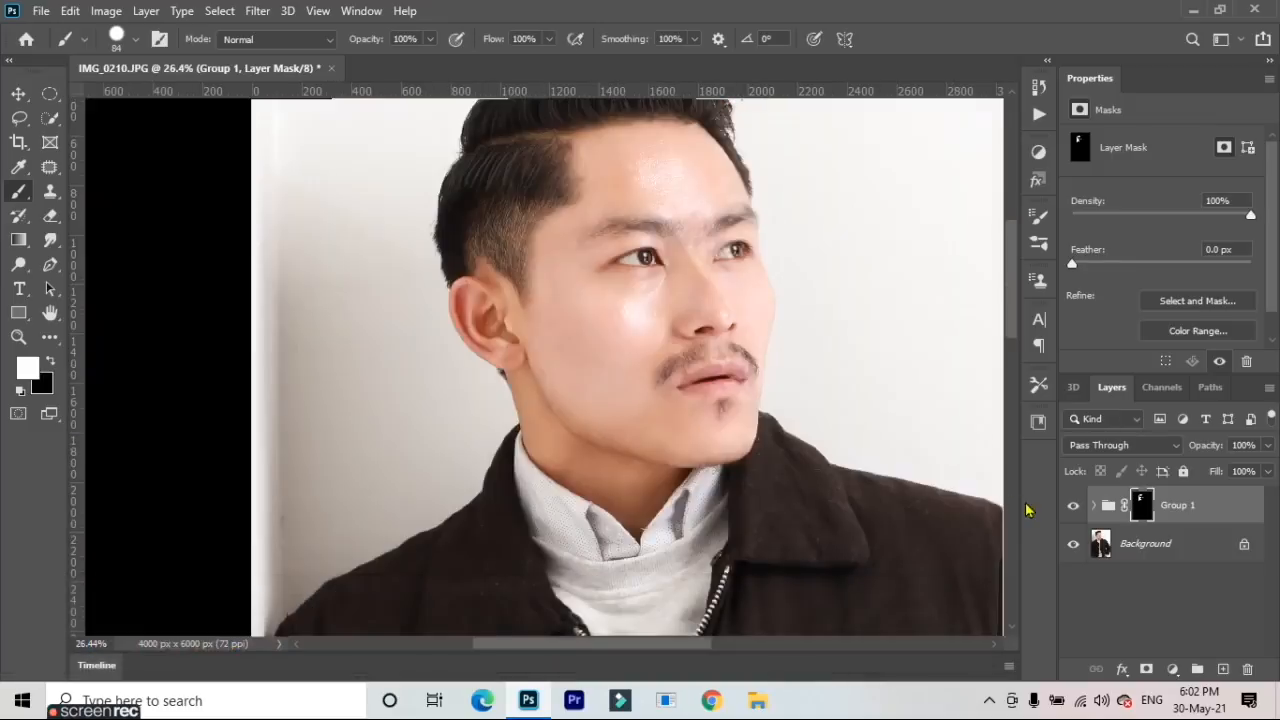
scroll(594, 383, "up", 3)
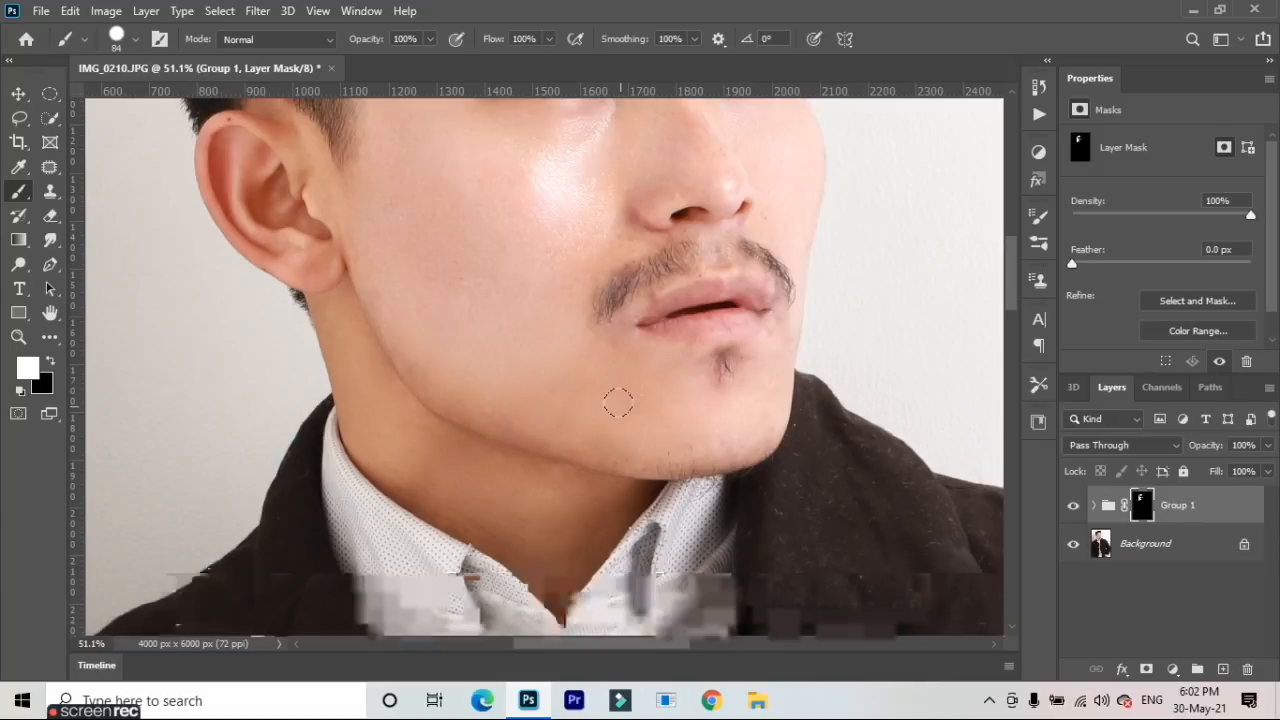
scroll(618, 402, "down", 3)
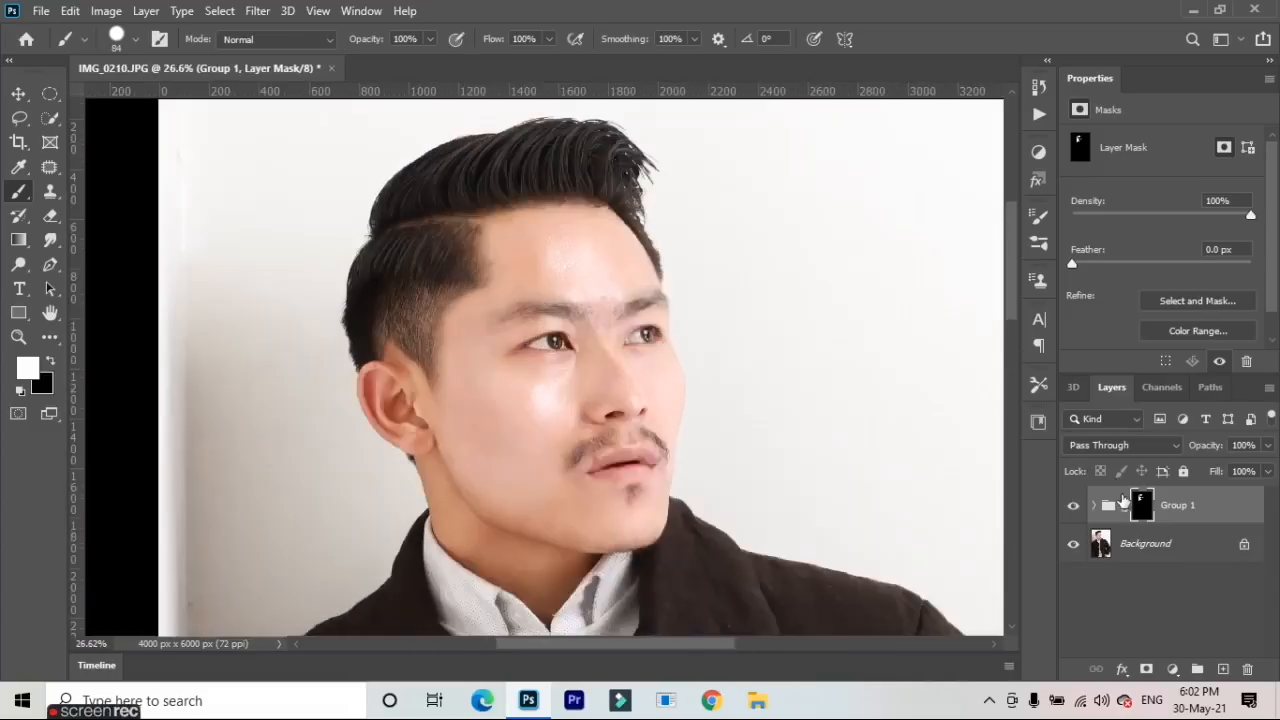
Compare the portrait with Group 1 hidden and shown, and check the retouched face
left_click(1073, 506)
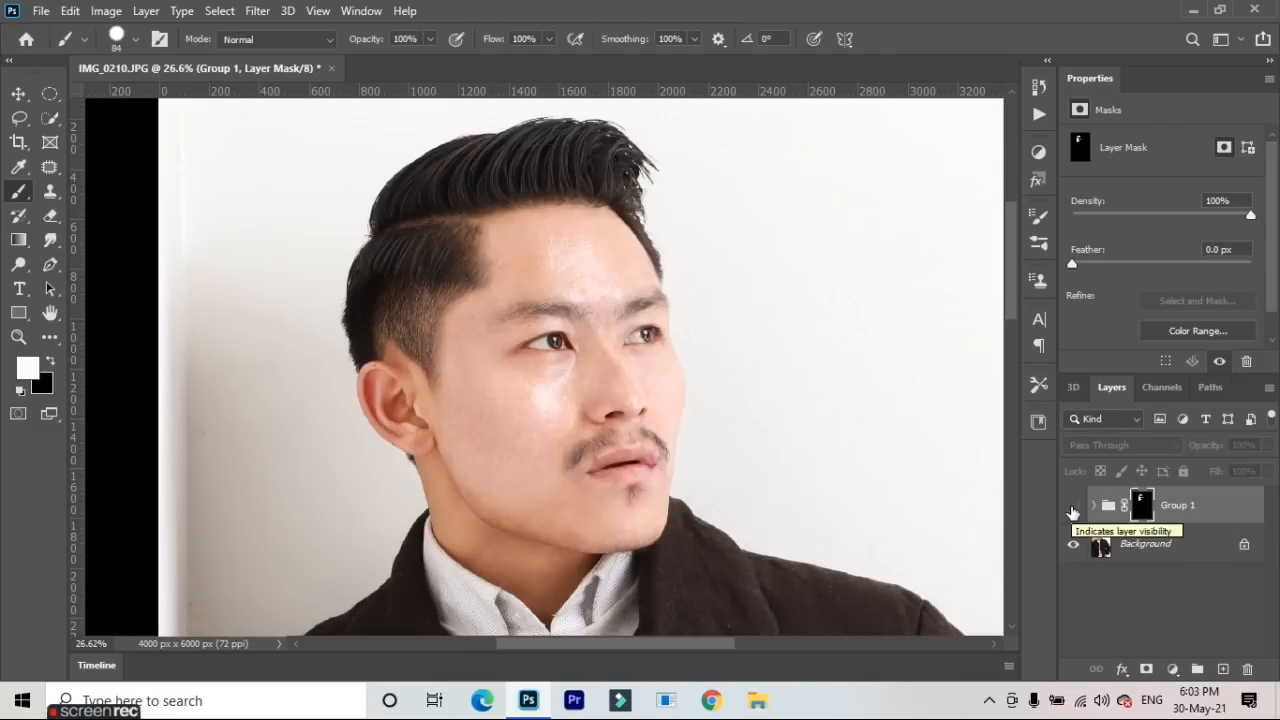
left_click(1073, 507)
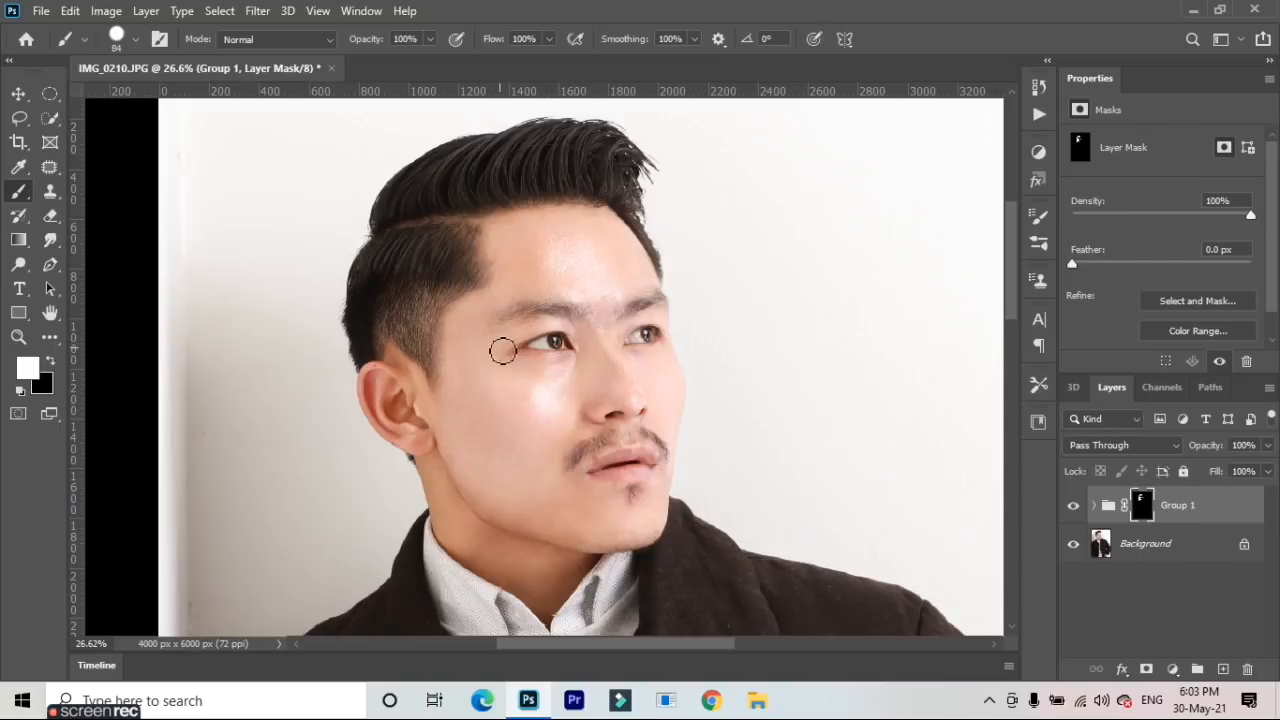
scroll(522, 332, "up", 1)
scroll(522, 332, "up", 1)
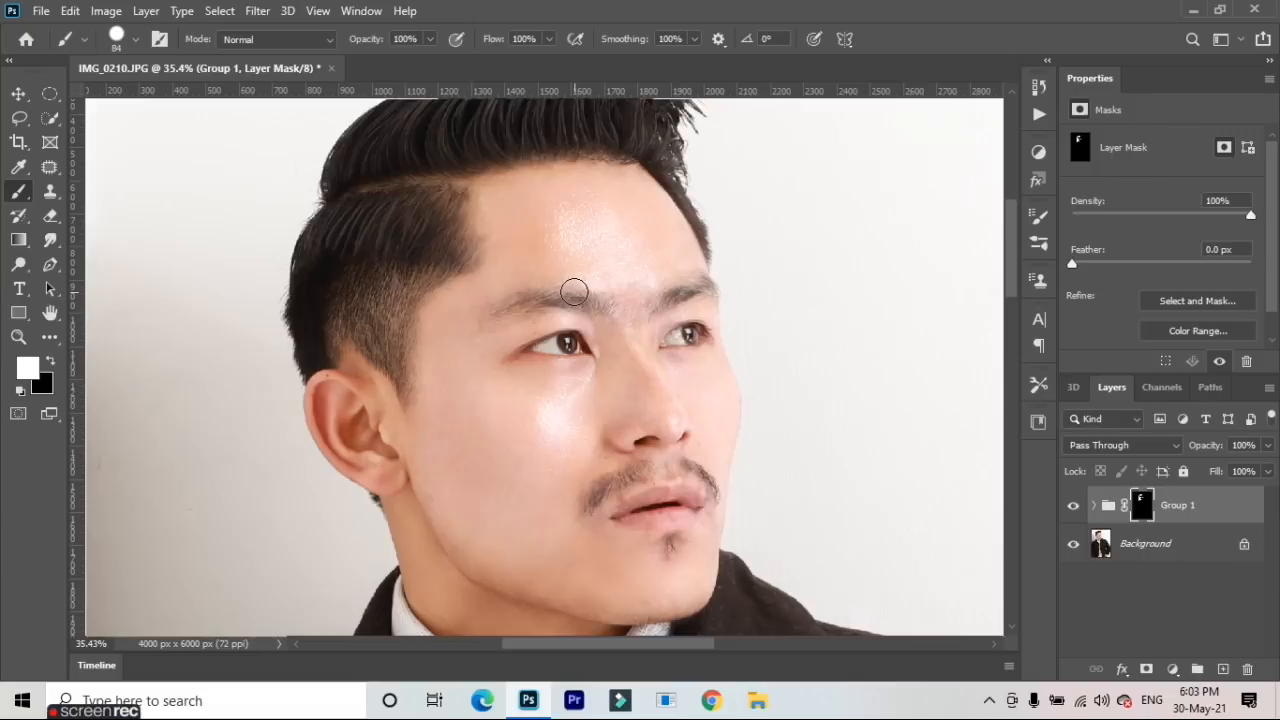
scroll(572, 290, "down", 1)
scroll(572, 290, "down", 1)
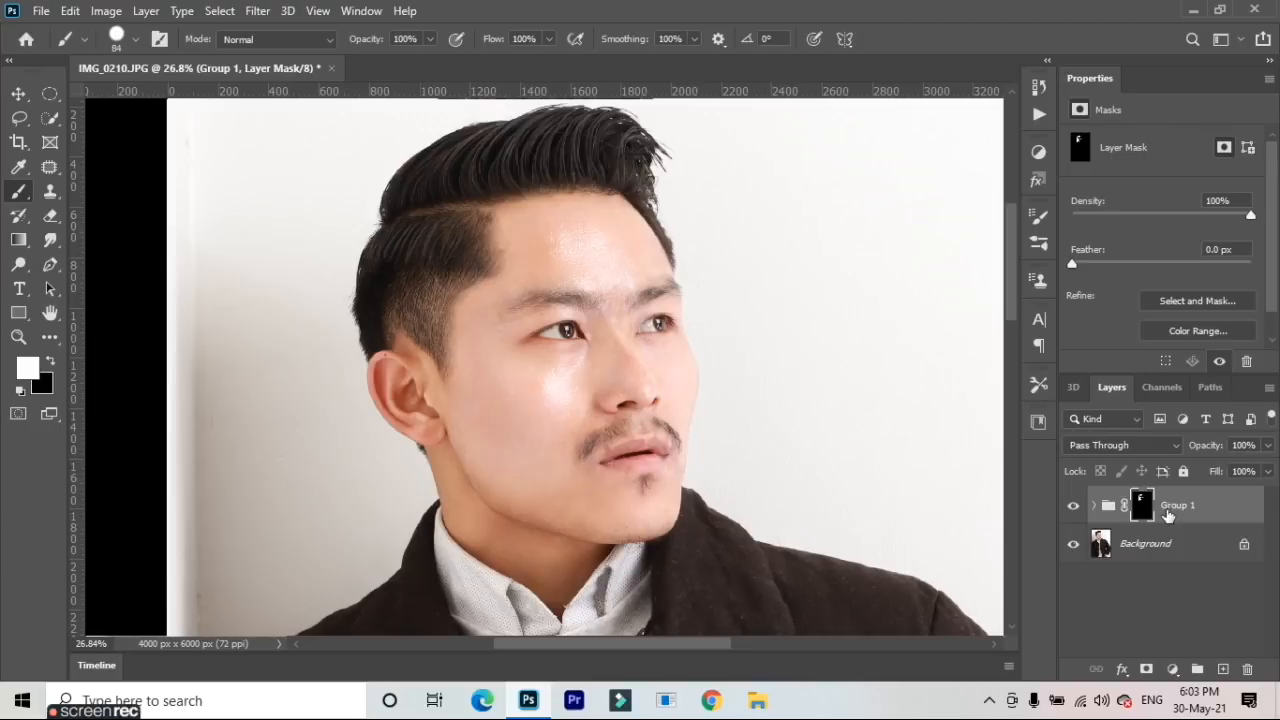
Delete Group 1 together with its contents and layer mask
left_click(1164, 515)
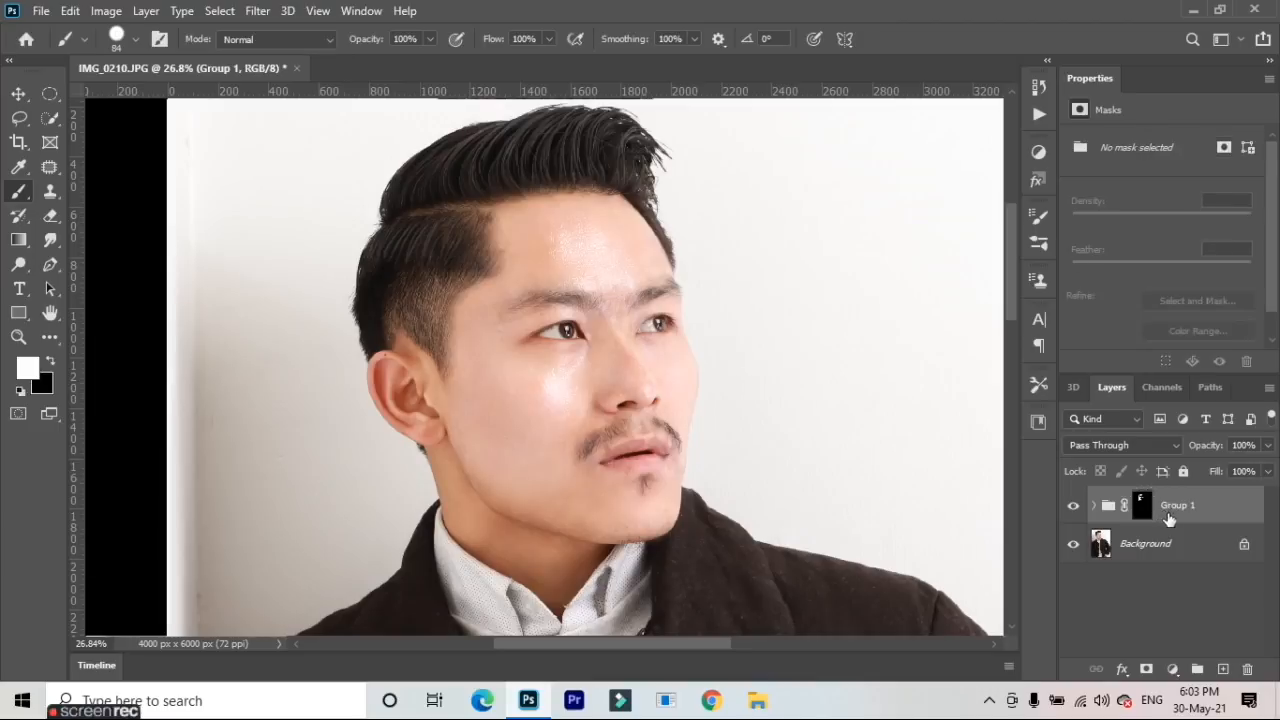
key("Delete")
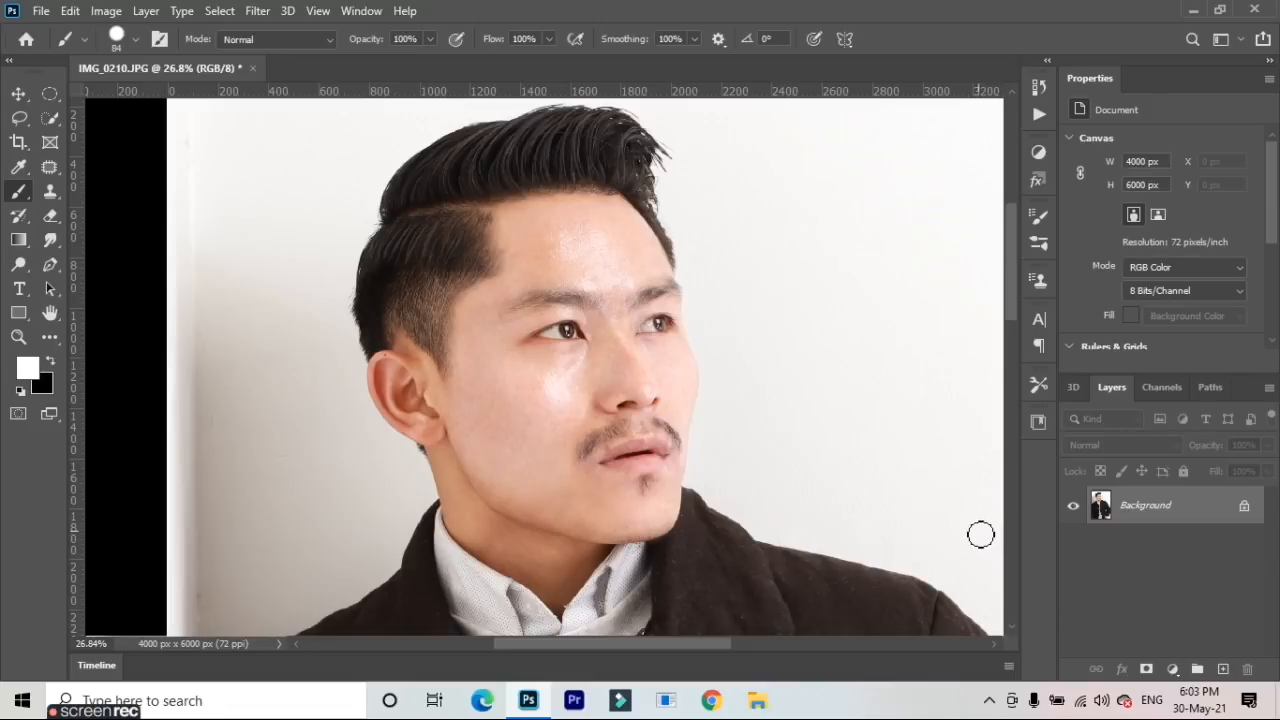
mouse_move(96, 710)
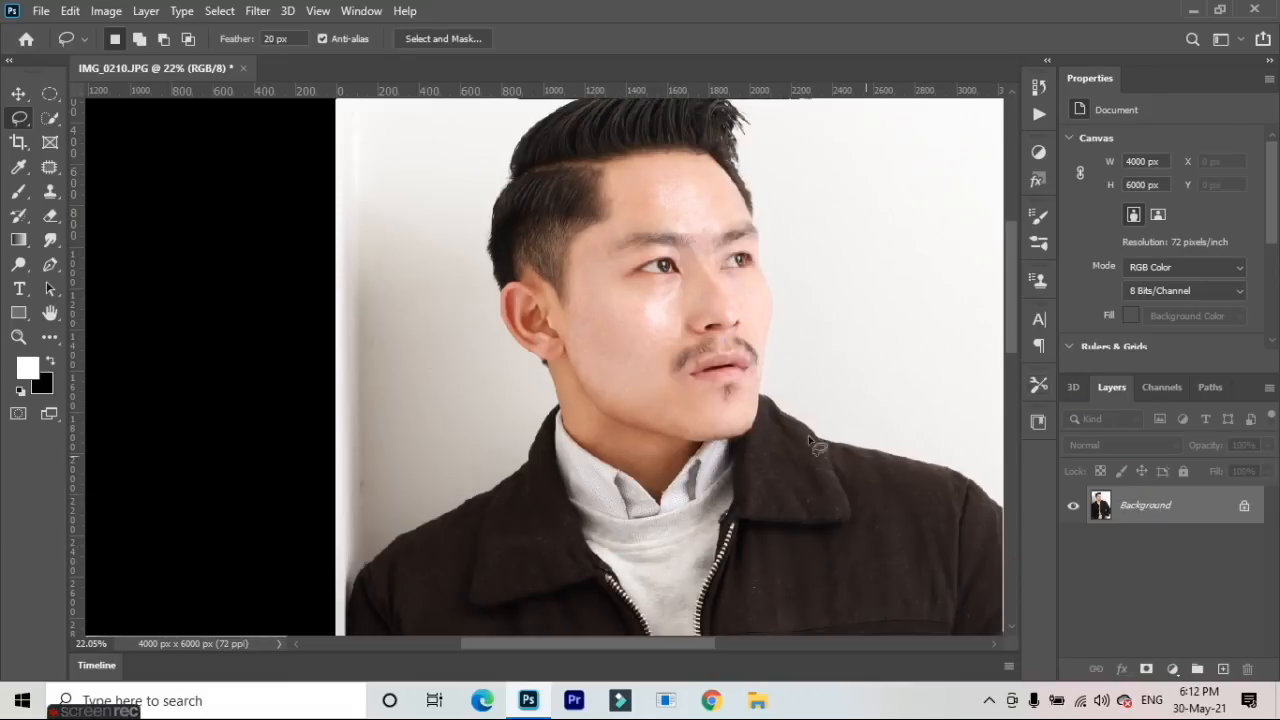
scroll(620, 230, "up", 4)
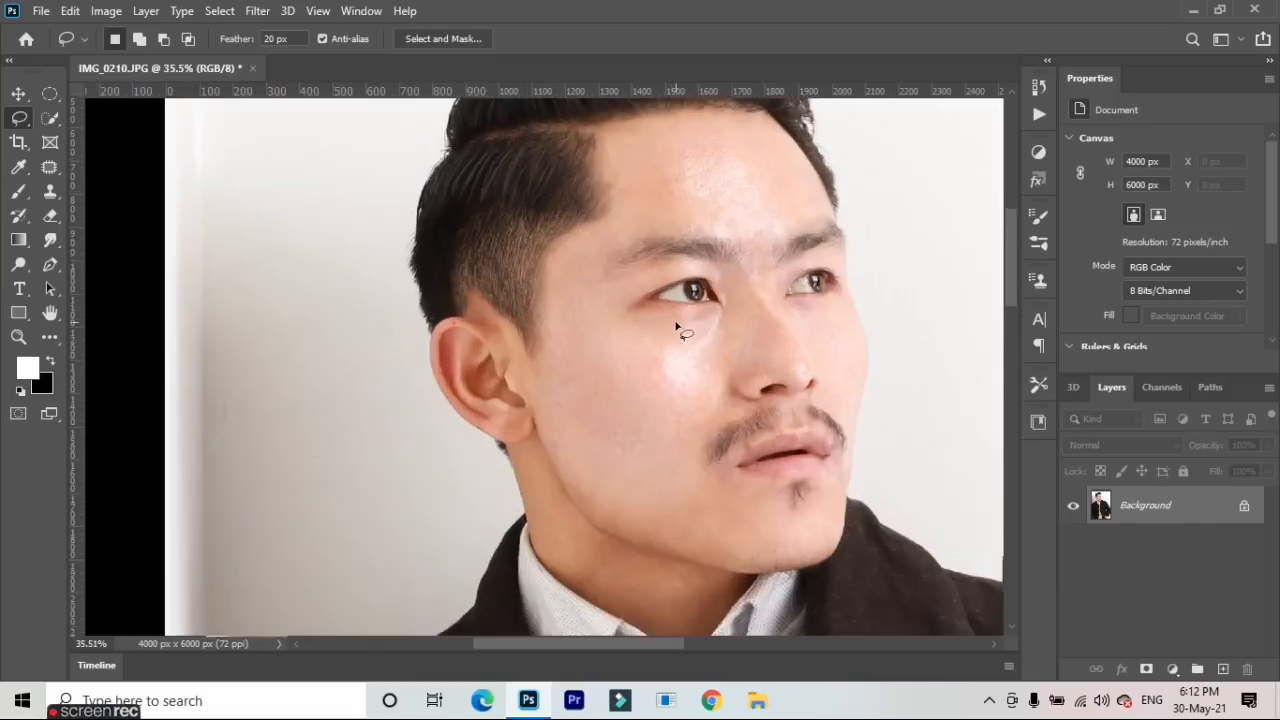
Duplicate the Background layer twice
scroll(585, 398, "down", 1)
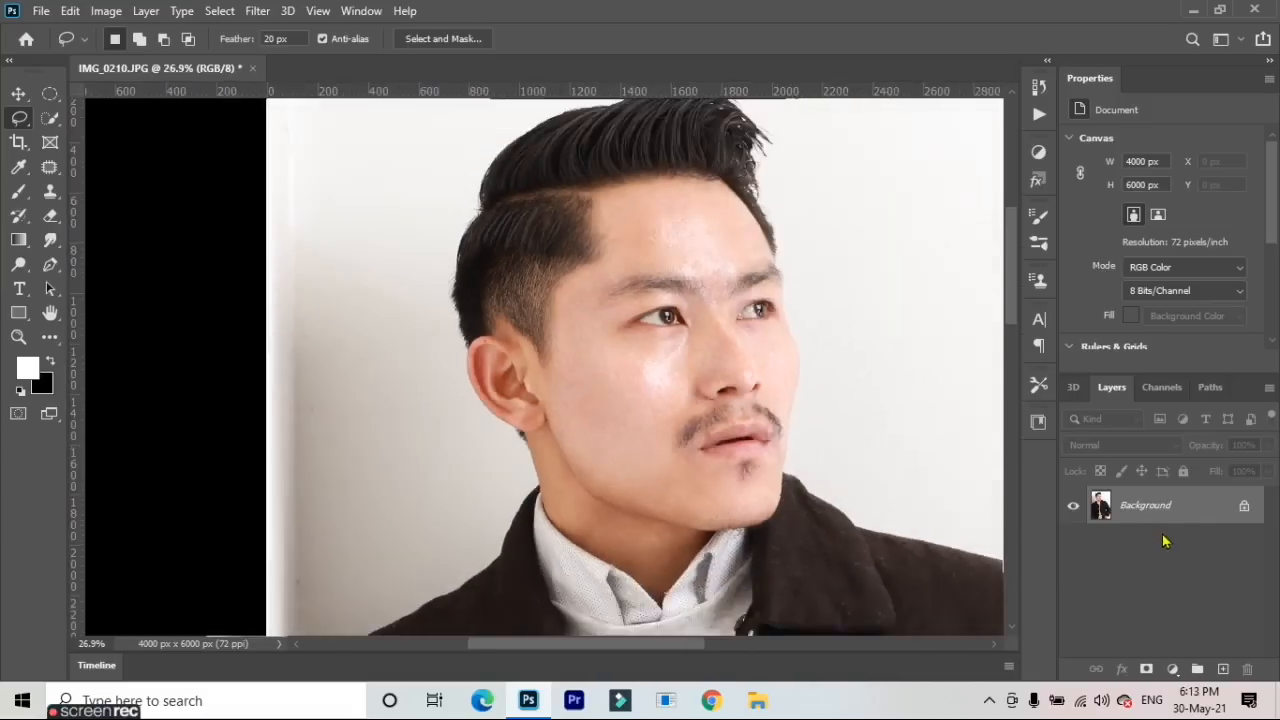
left_click_drag(1147, 497, 1147, 515)
key("ctrl+j")
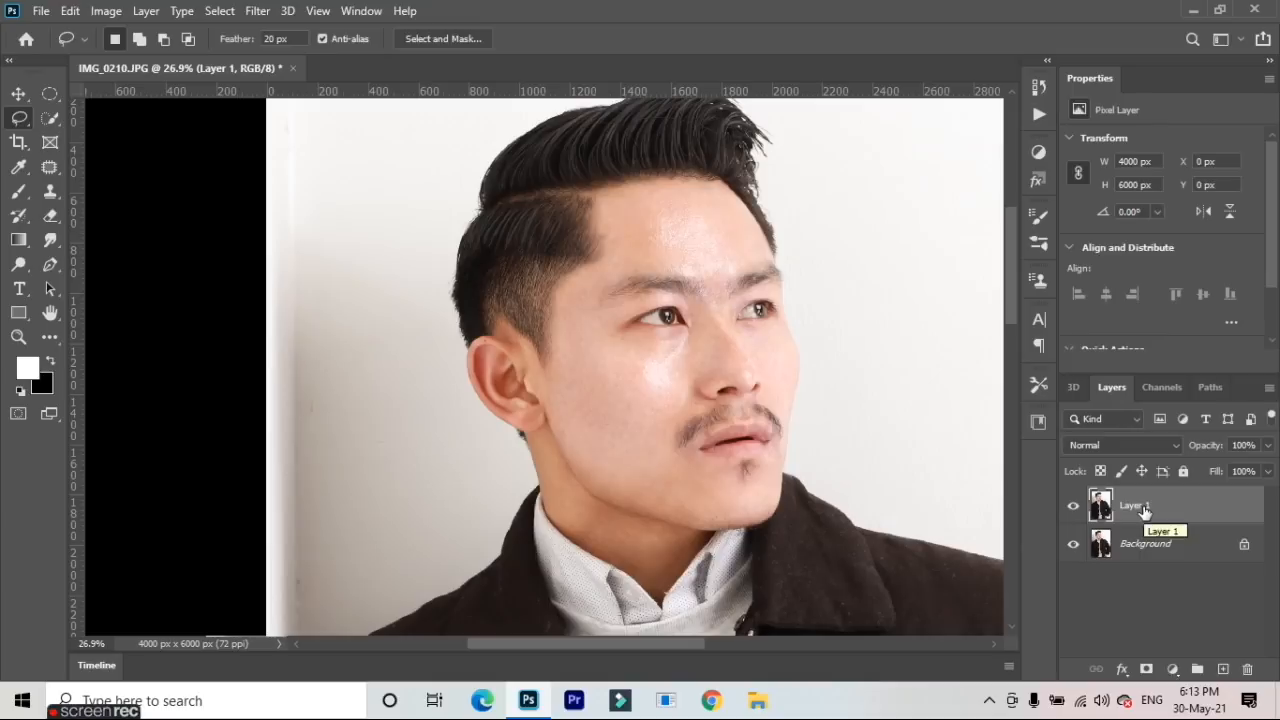
key("ctrl+j")
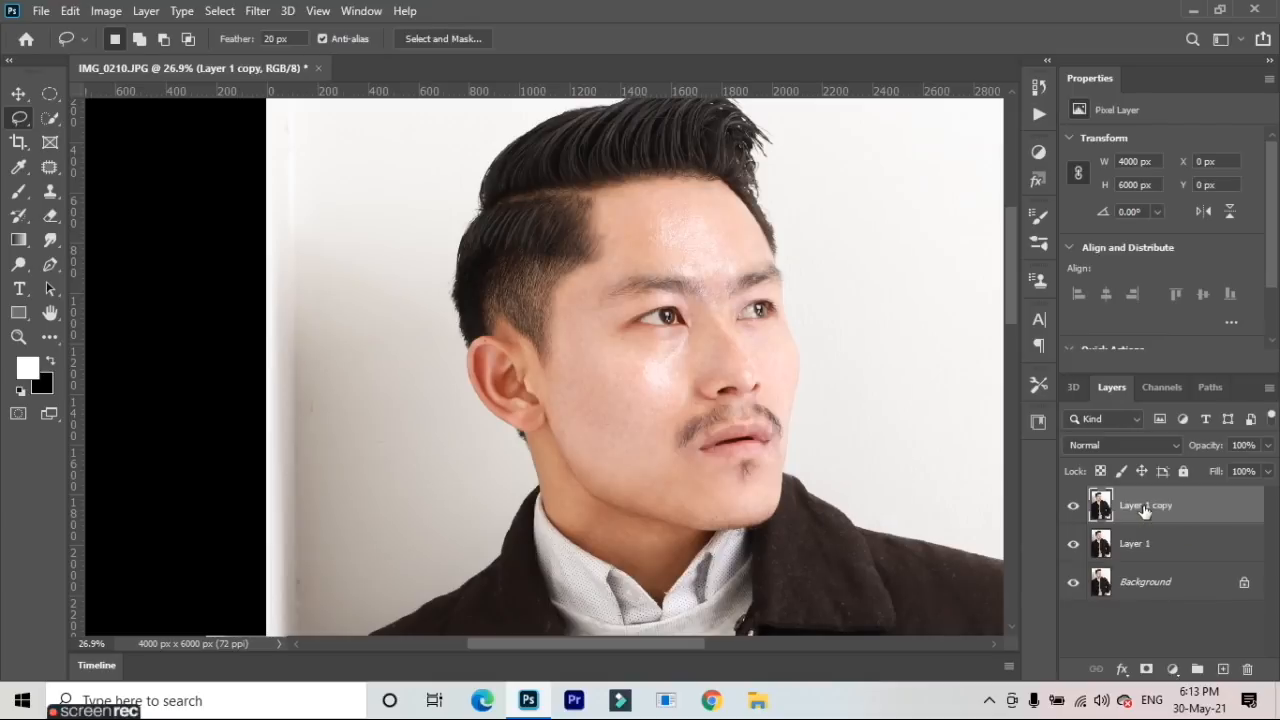
Hide Layer 1 copy and apply a Gaussian Blur with a 4.0-pixel radius to Layer 1
left_click(1074, 507)
left_click(1124, 540)
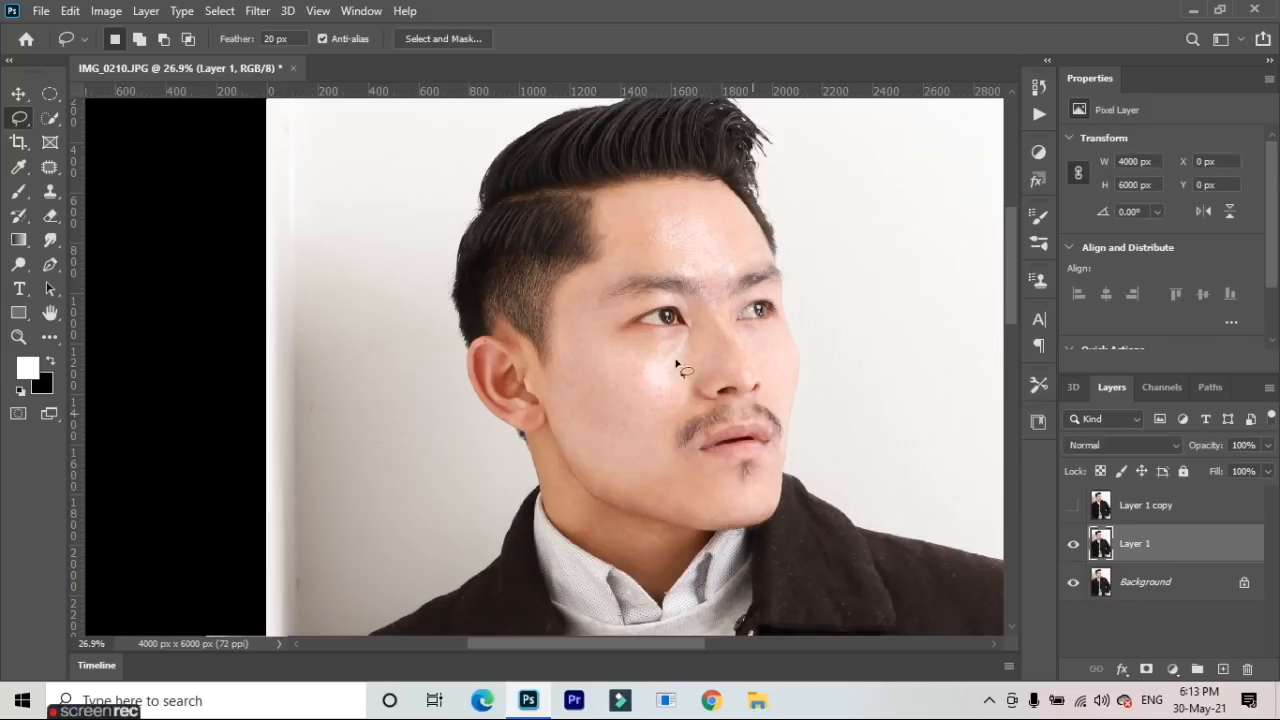
left_click(270, 10)
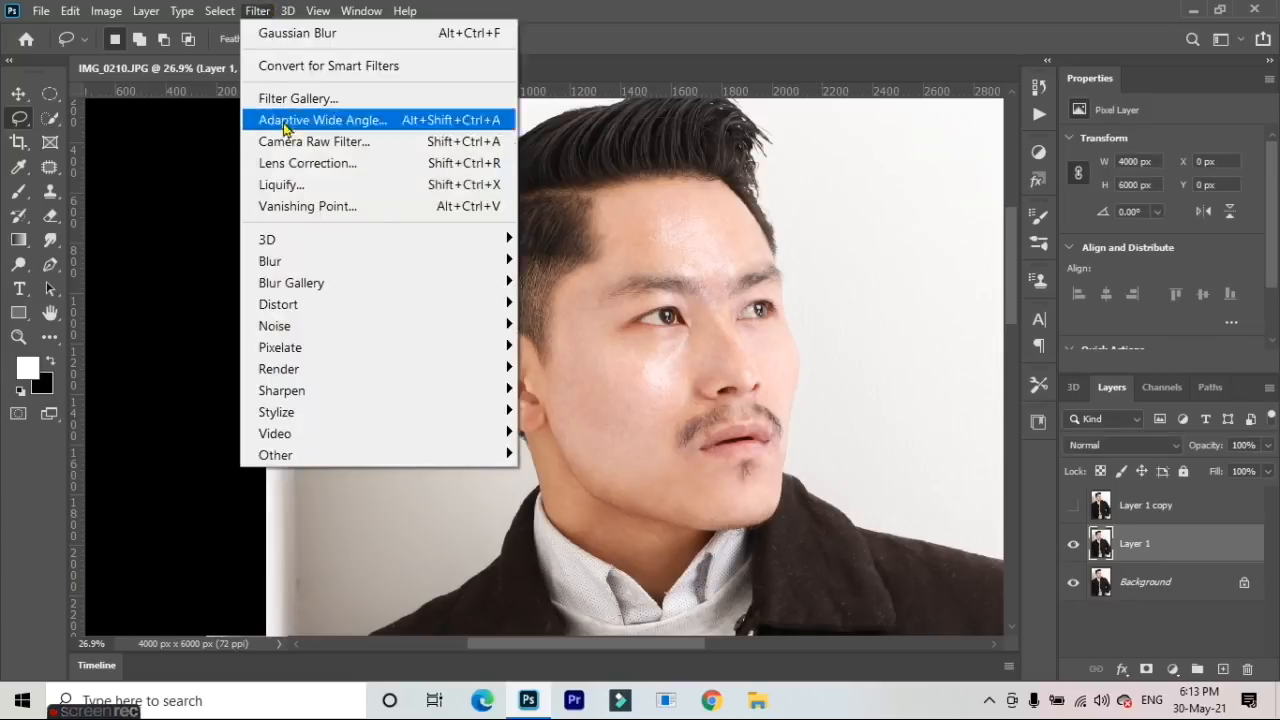
mouse_move(358, 265)
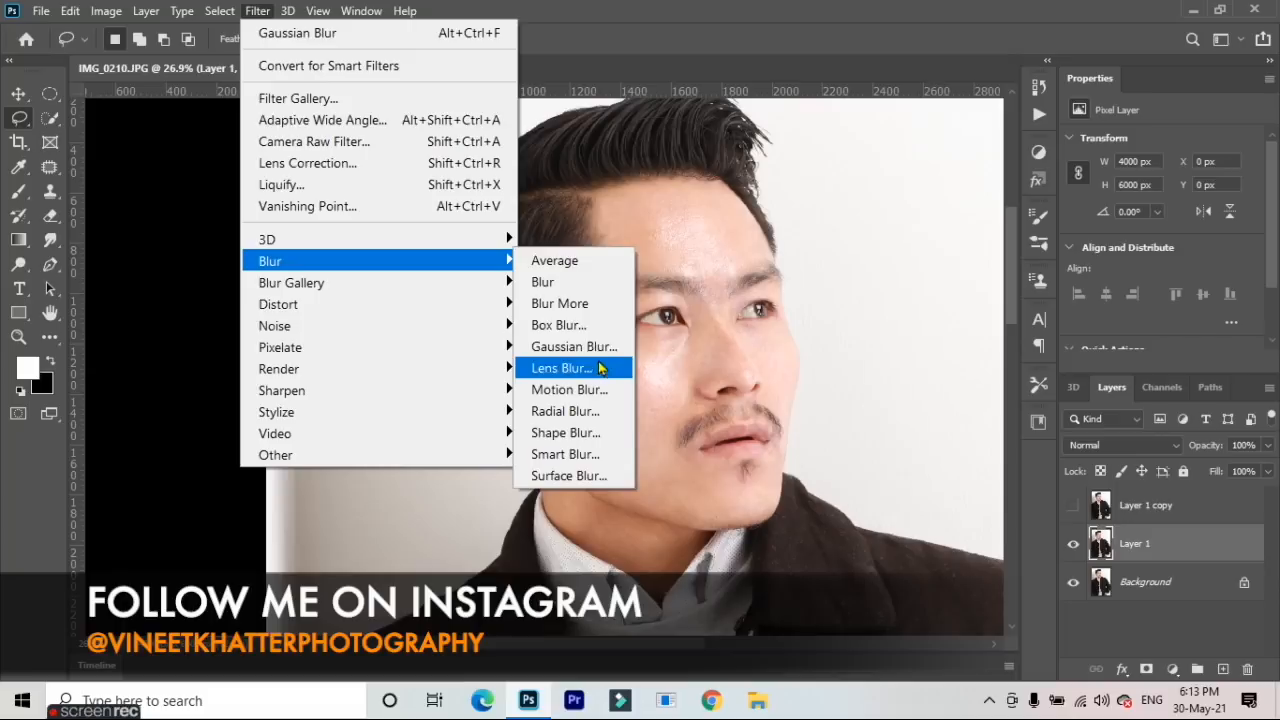
left_click(590, 346)
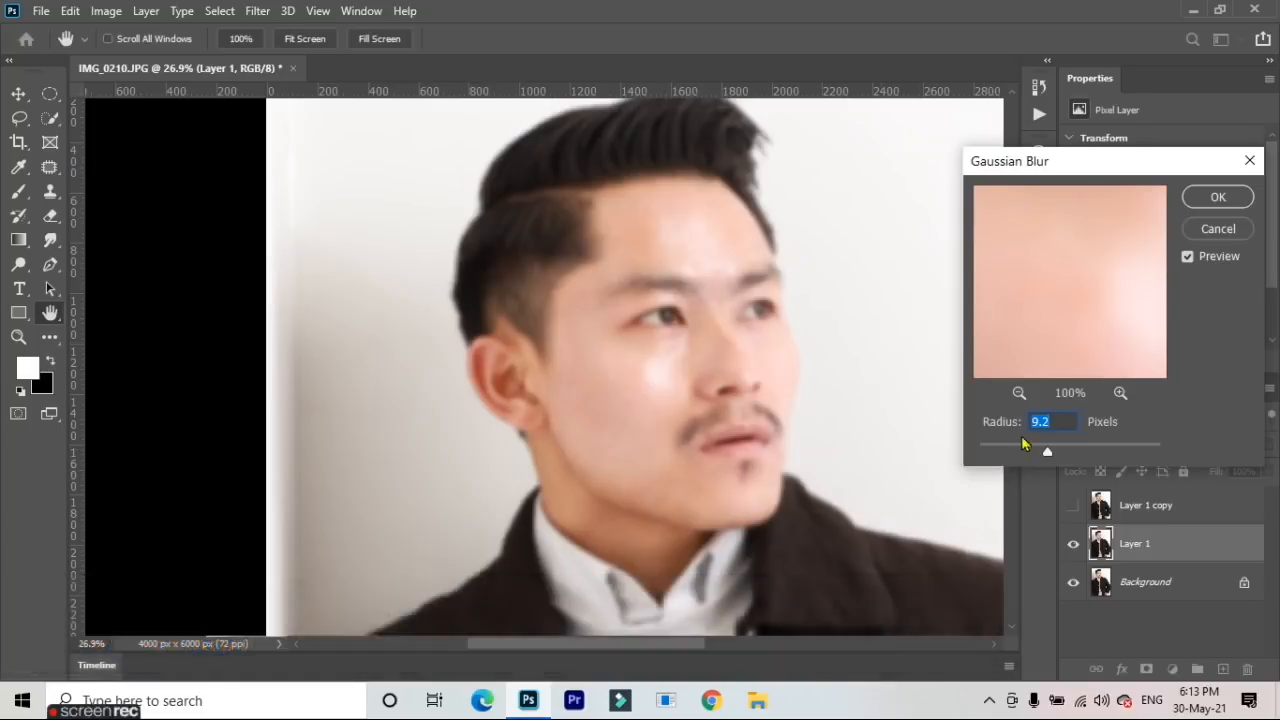
left_click(1015, 449)
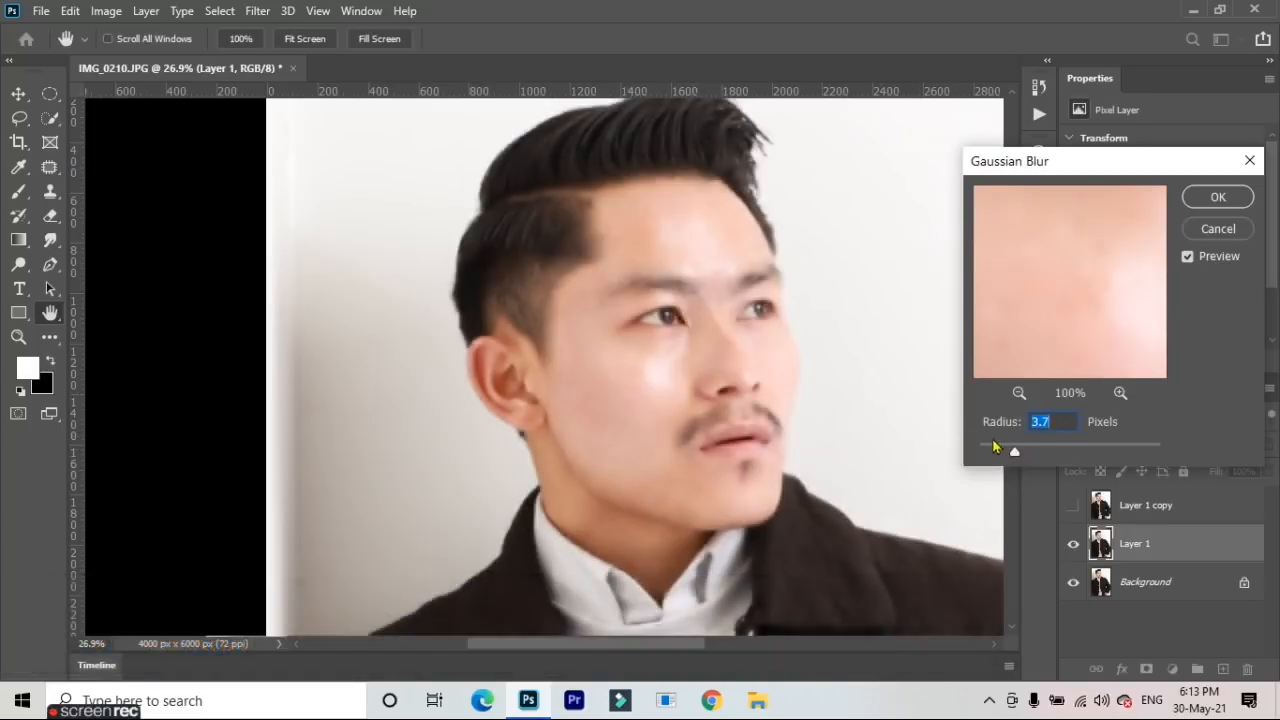
left_click_drag(1015, 455, 1016, 449)
left_click_drag(1117, 167, 1084, 174)
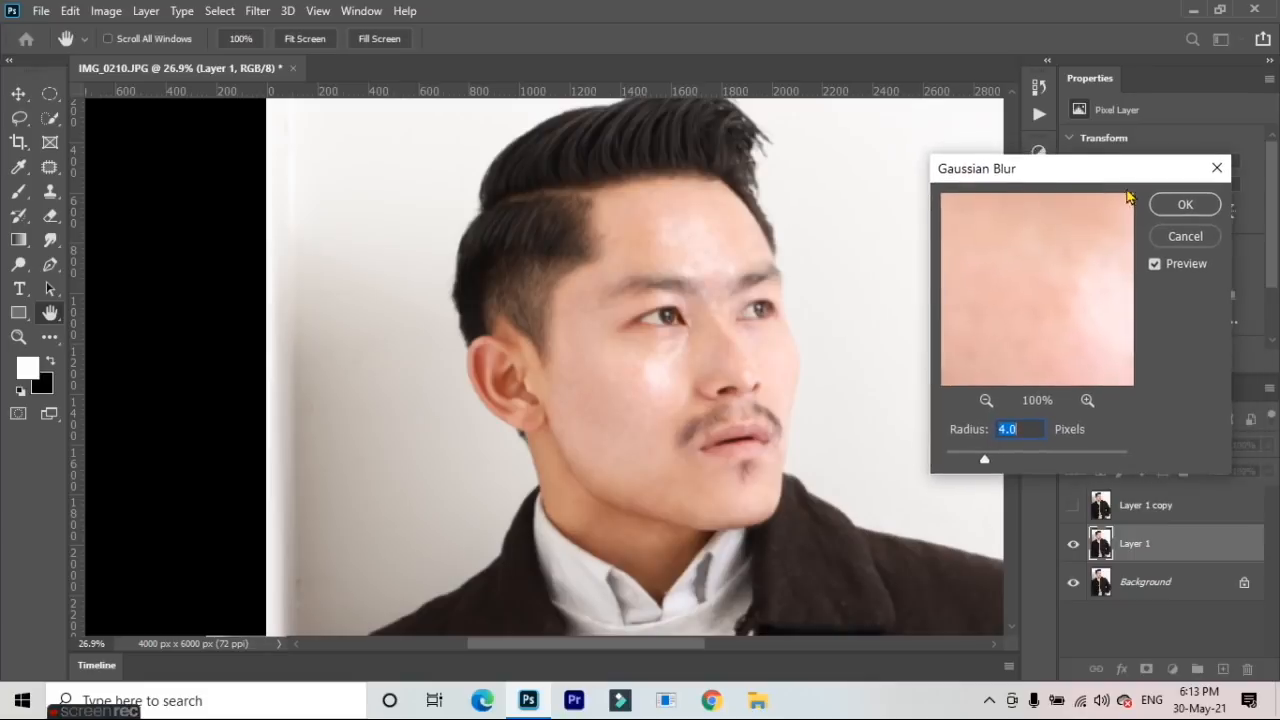
left_click(1190, 204)
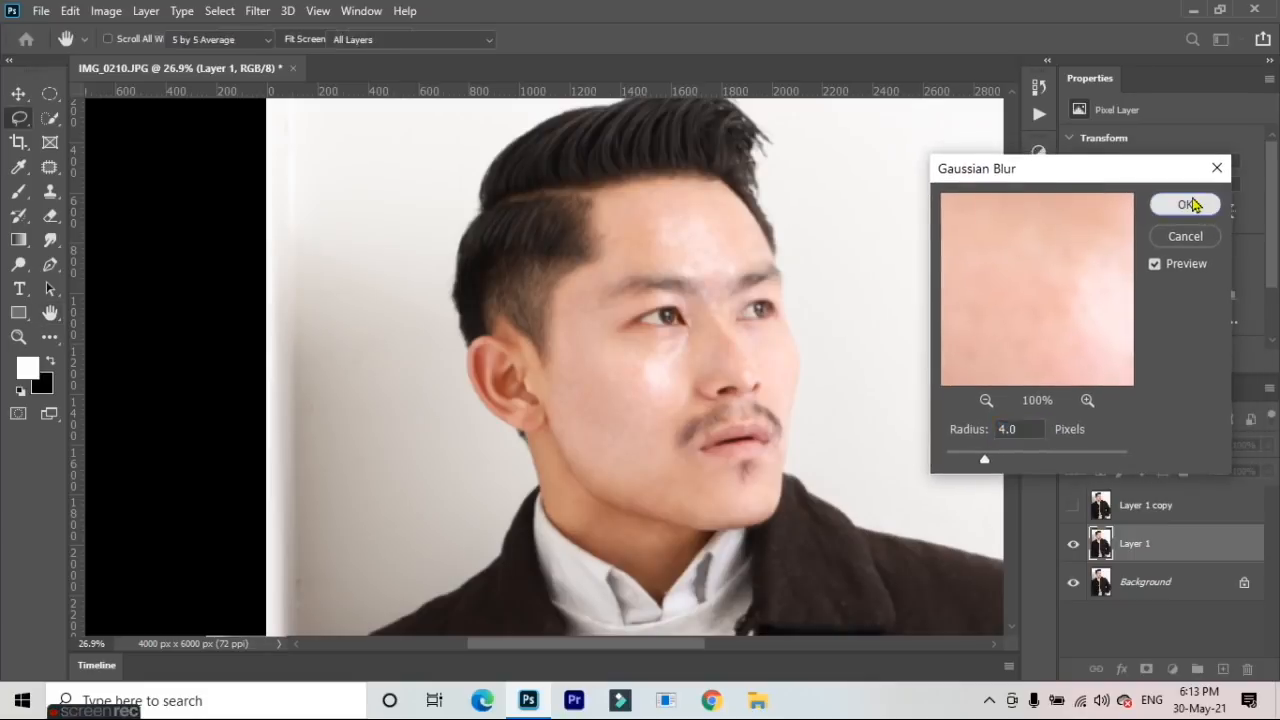
key("l")
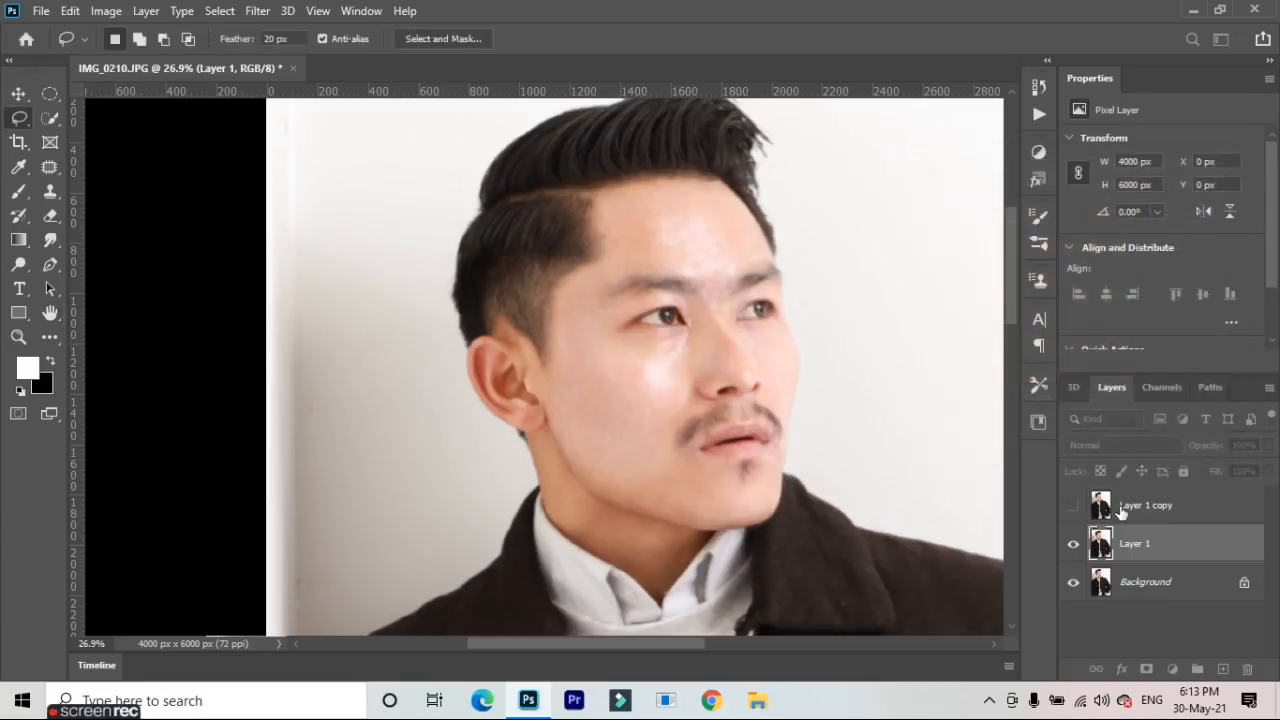
Show Layer 1 copy and use Apply Image on it with Layer 1 as source, Subtract blending, scale 2 and offset 128
left_click(1148, 507)
left_click(1073, 506)
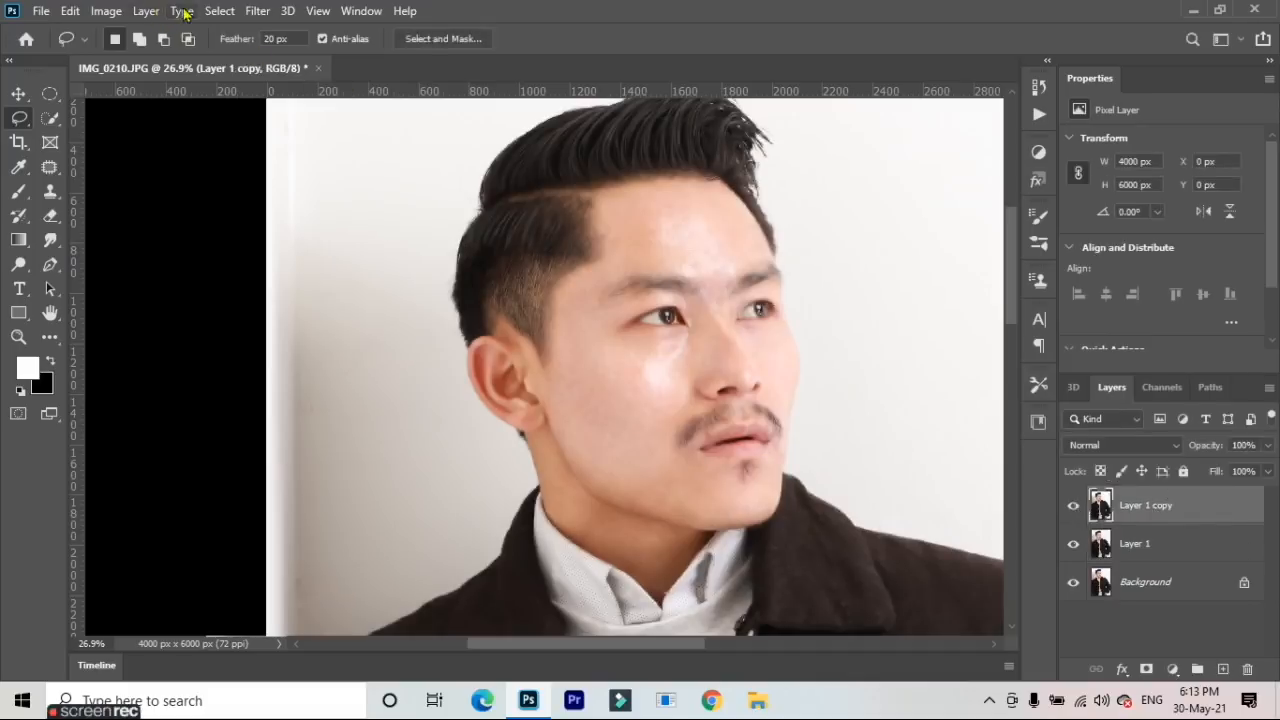
left_click(106, 11)
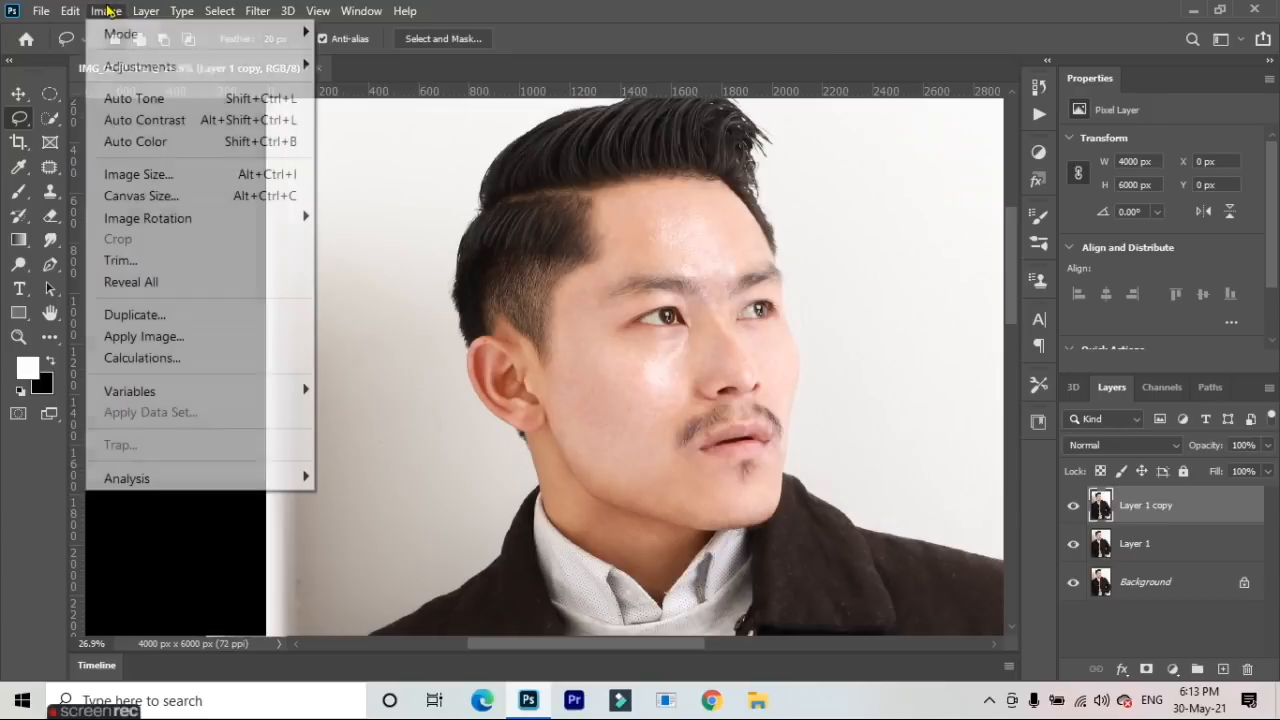
left_click(160, 336)
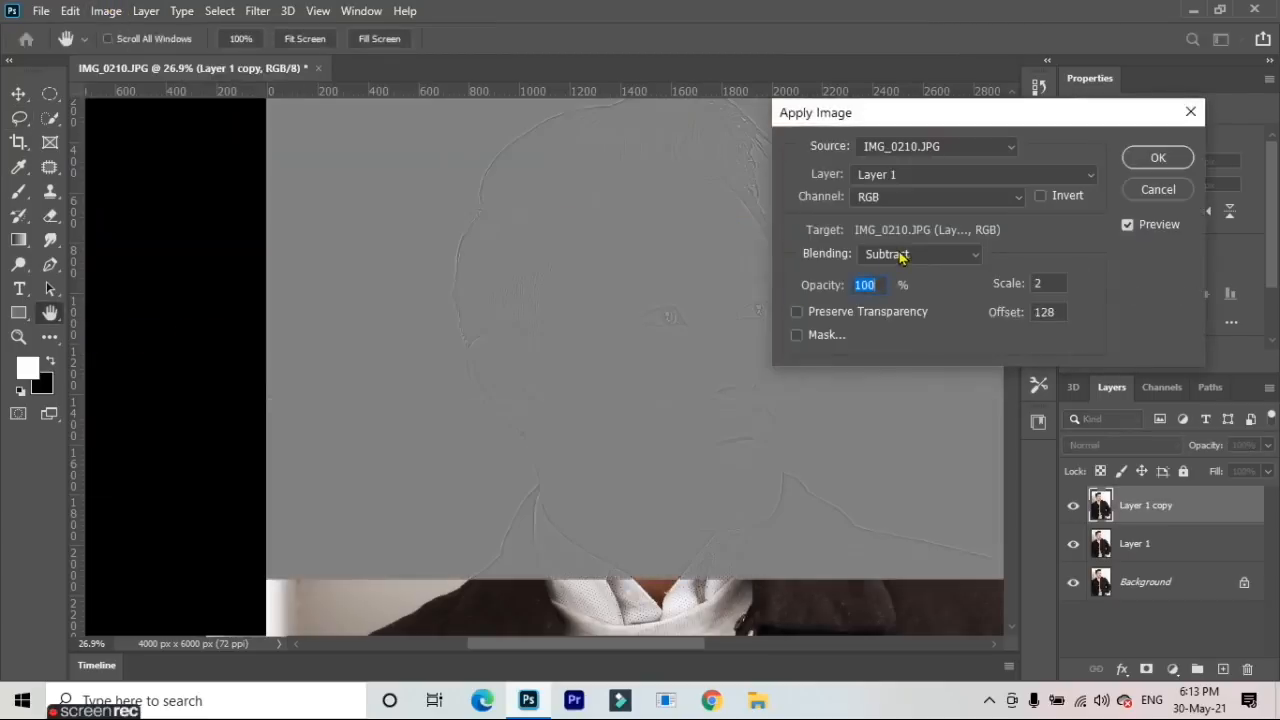
left_click(951, 178)
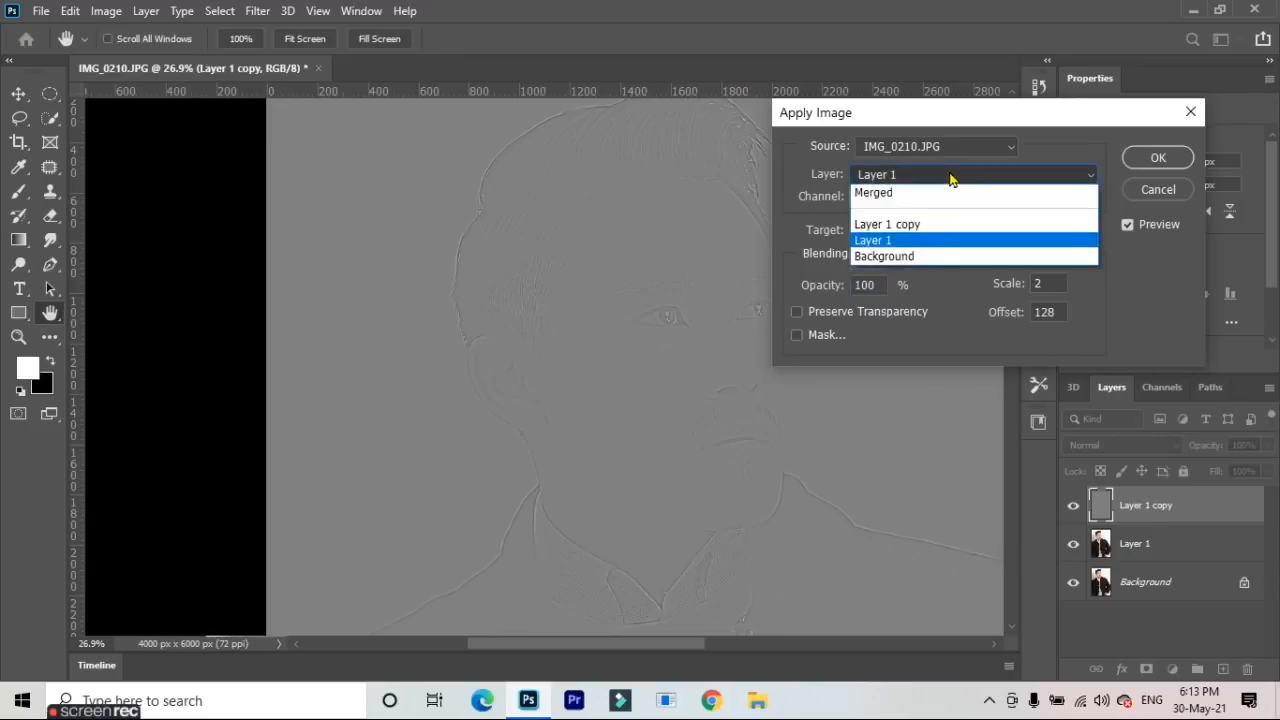
left_click(929, 241)
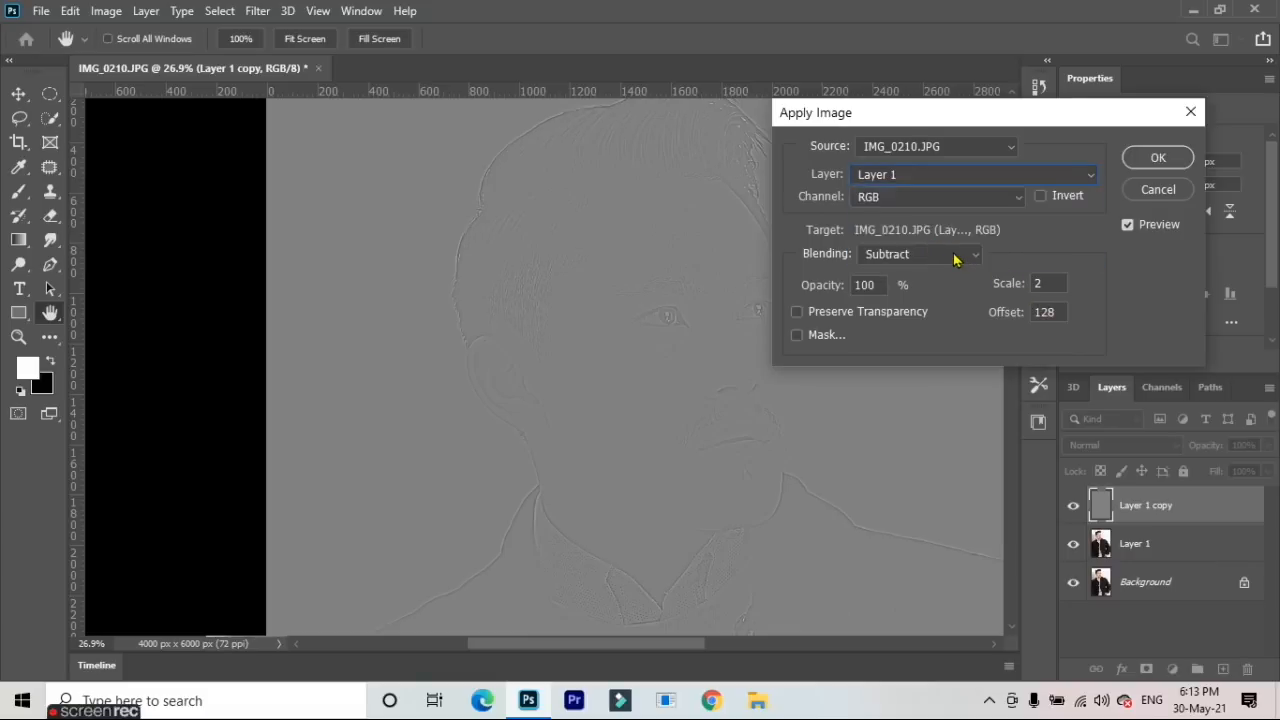
left_click(954, 259)
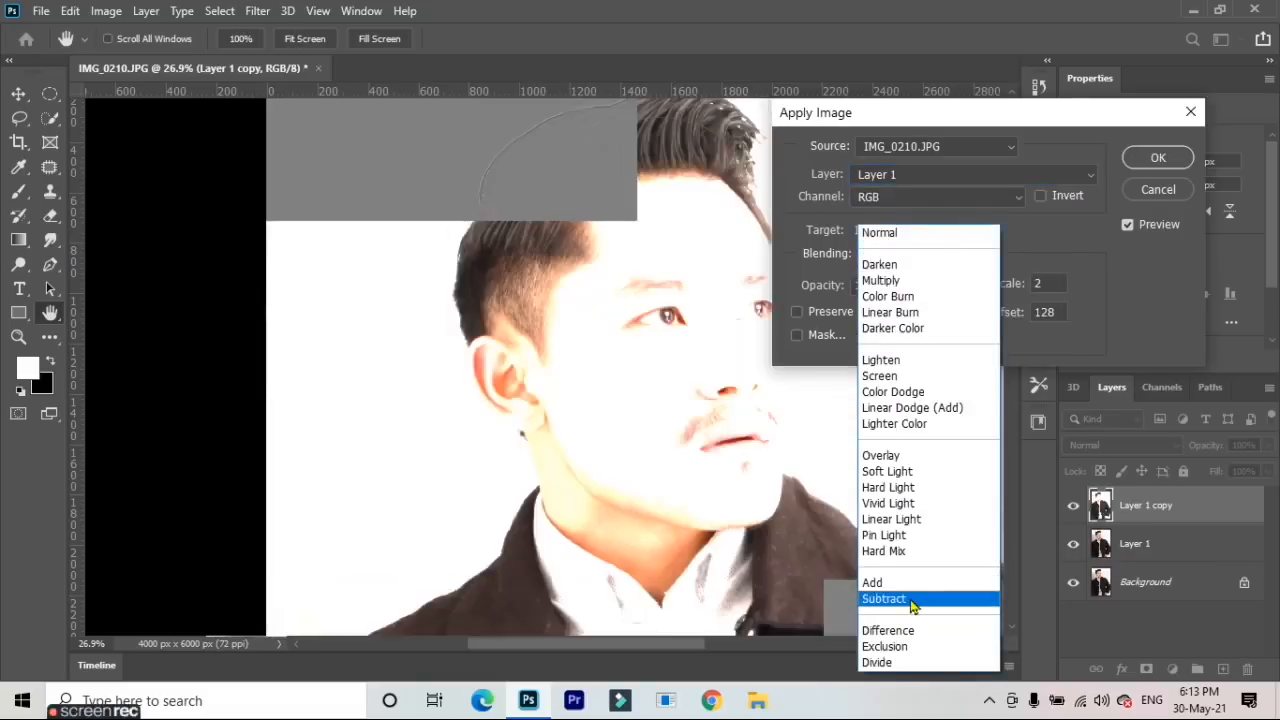
left_click(913, 603)
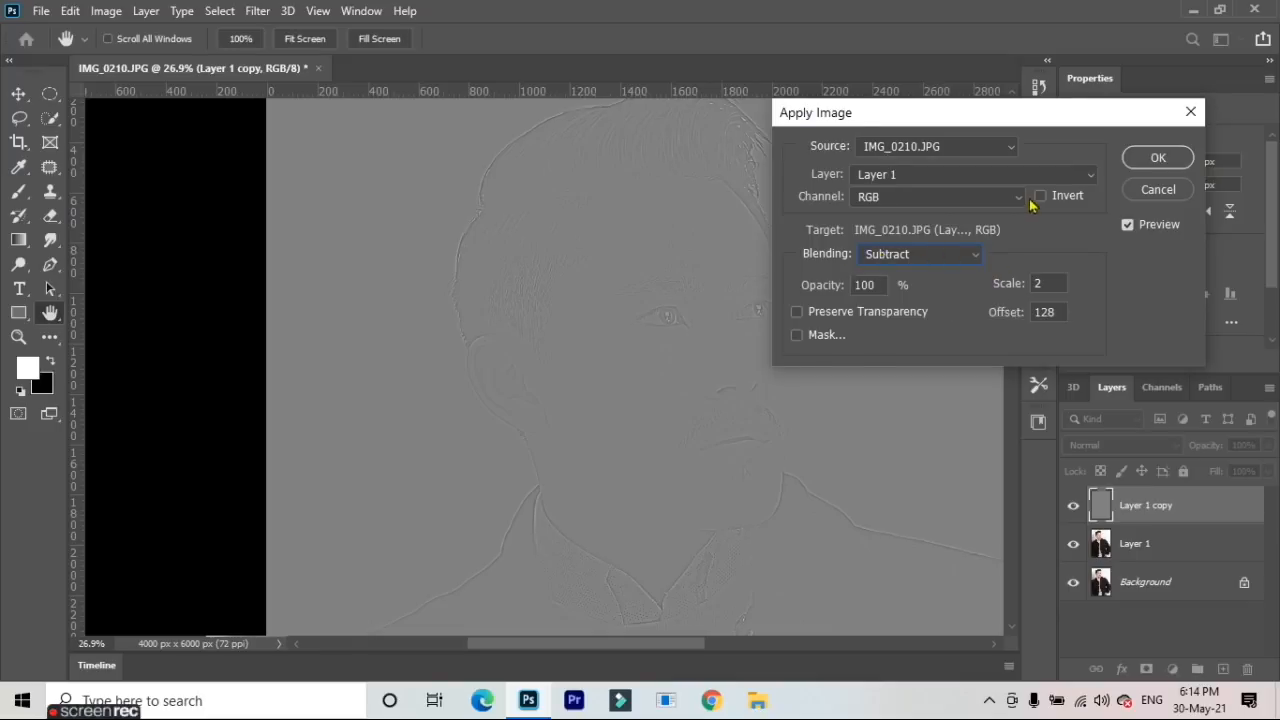
left_click(1155, 160)
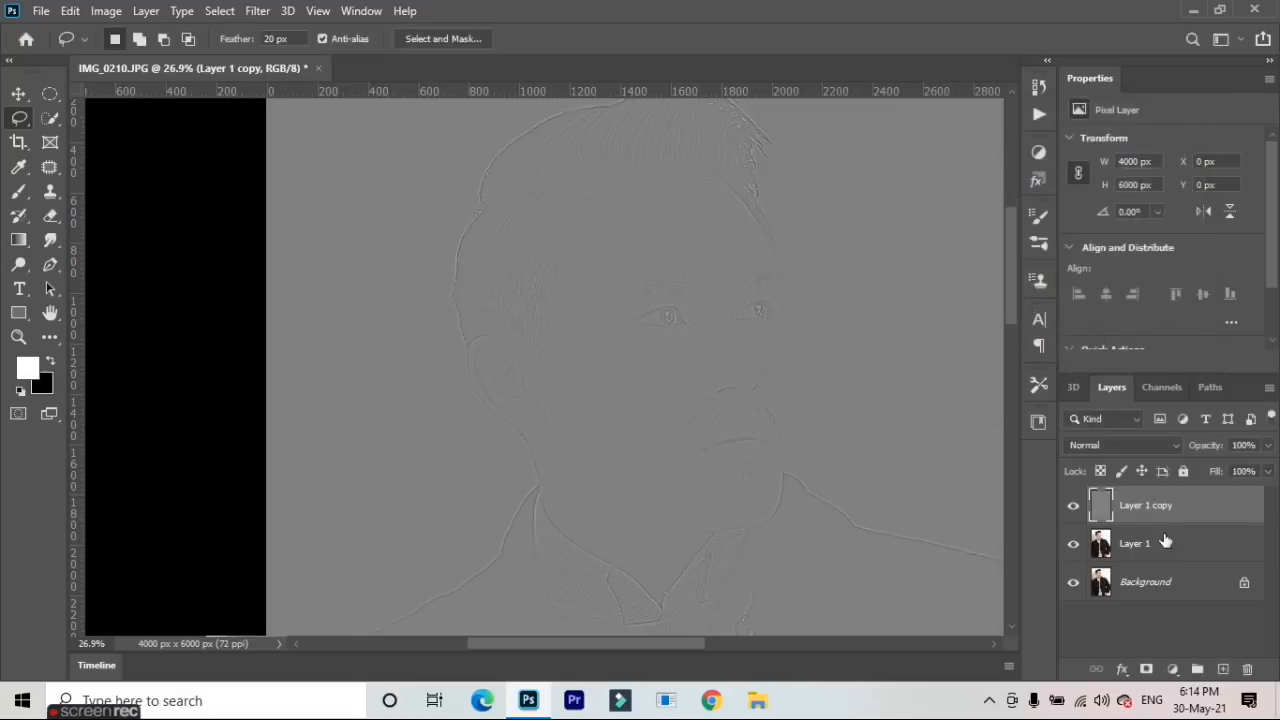
Group Layer 1 copy with Layer 1 and set Layer 1 copy's blend mode to Linear Light
left_click(1165, 540, "shift")
key("ctrl+g")
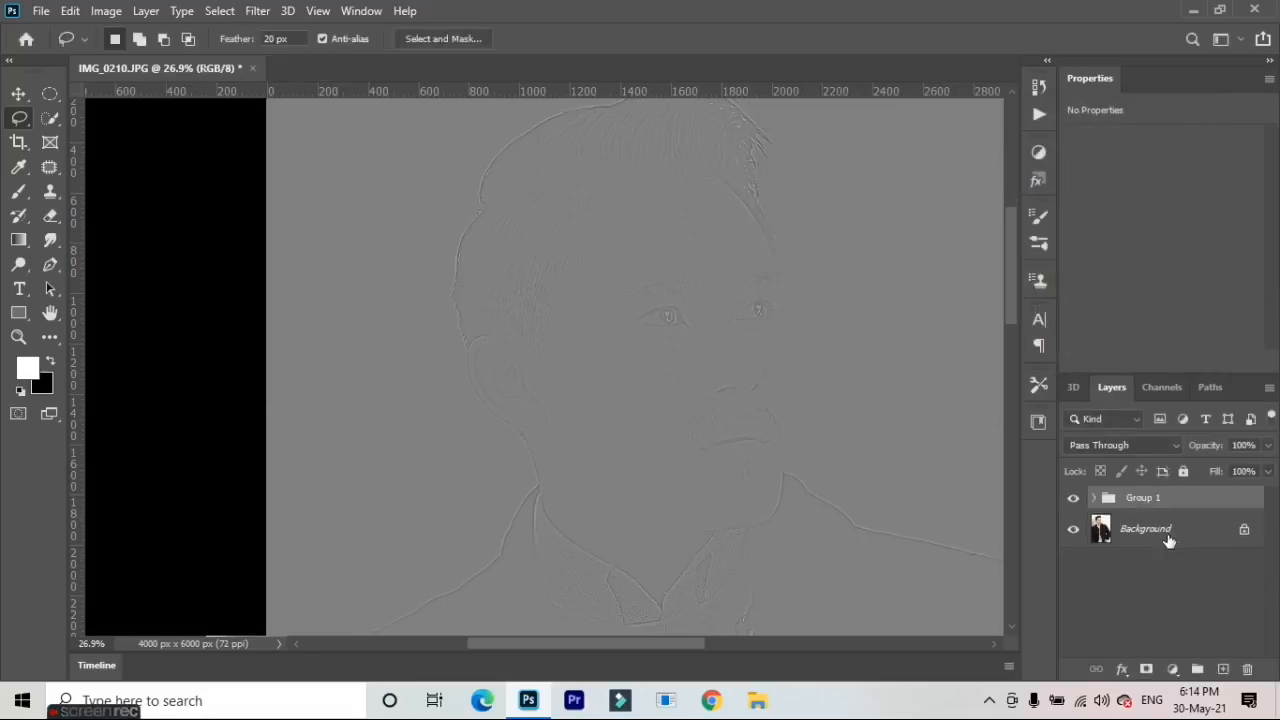
left_click(1097, 497)
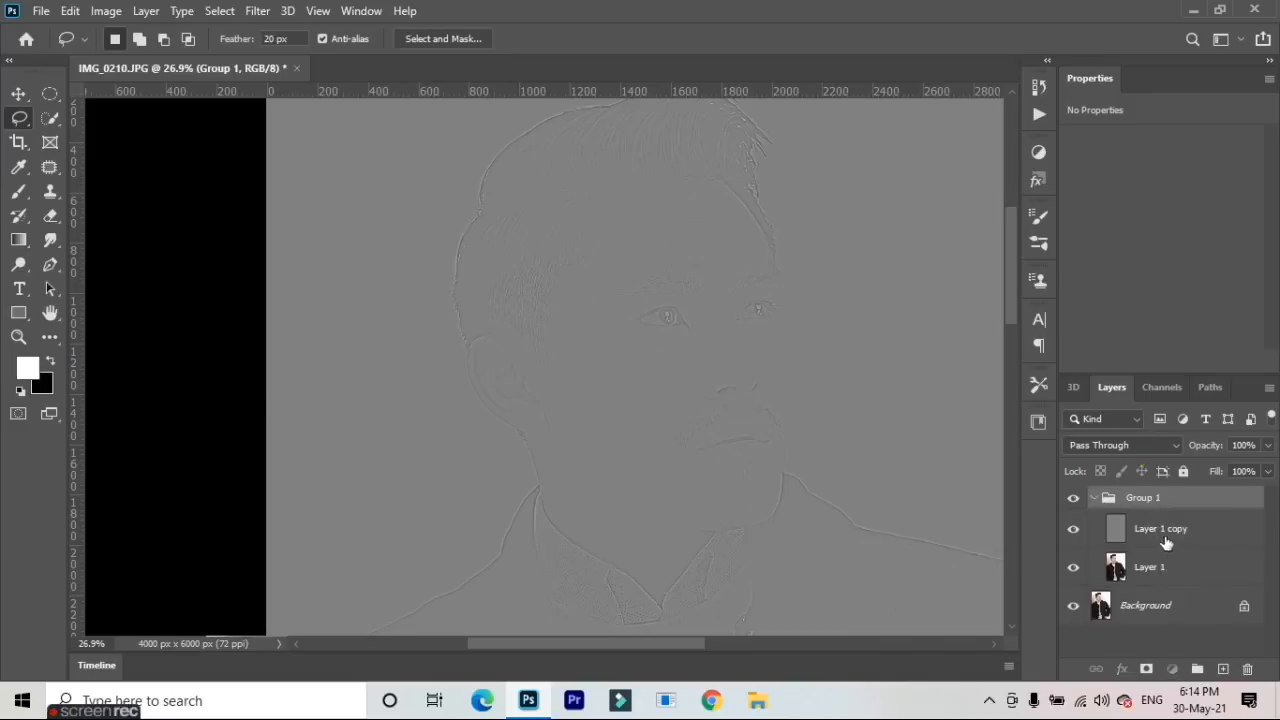
left_click(1160, 540)
left_click(1135, 450)
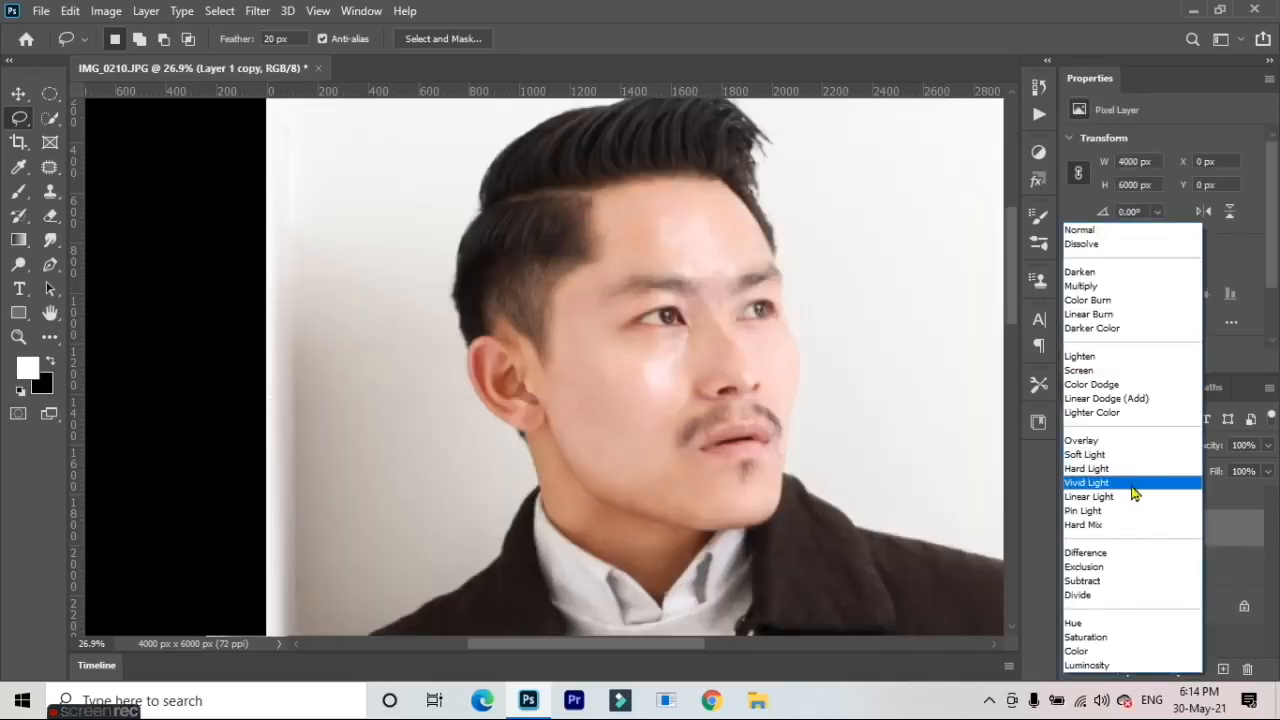
left_click(1133, 500)
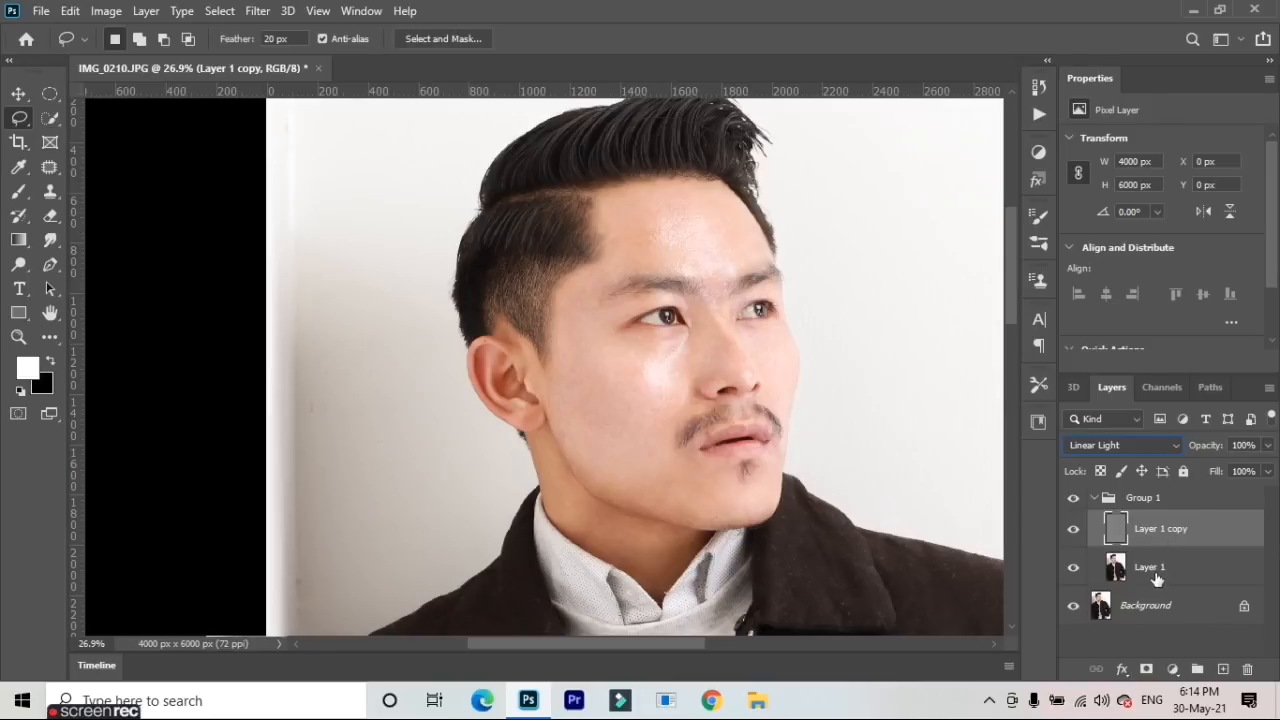
Toggle the visibility of Group 1 to compare the portrait with and without the separated layers
left_click(1090, 500)
left_click(1073, 499)
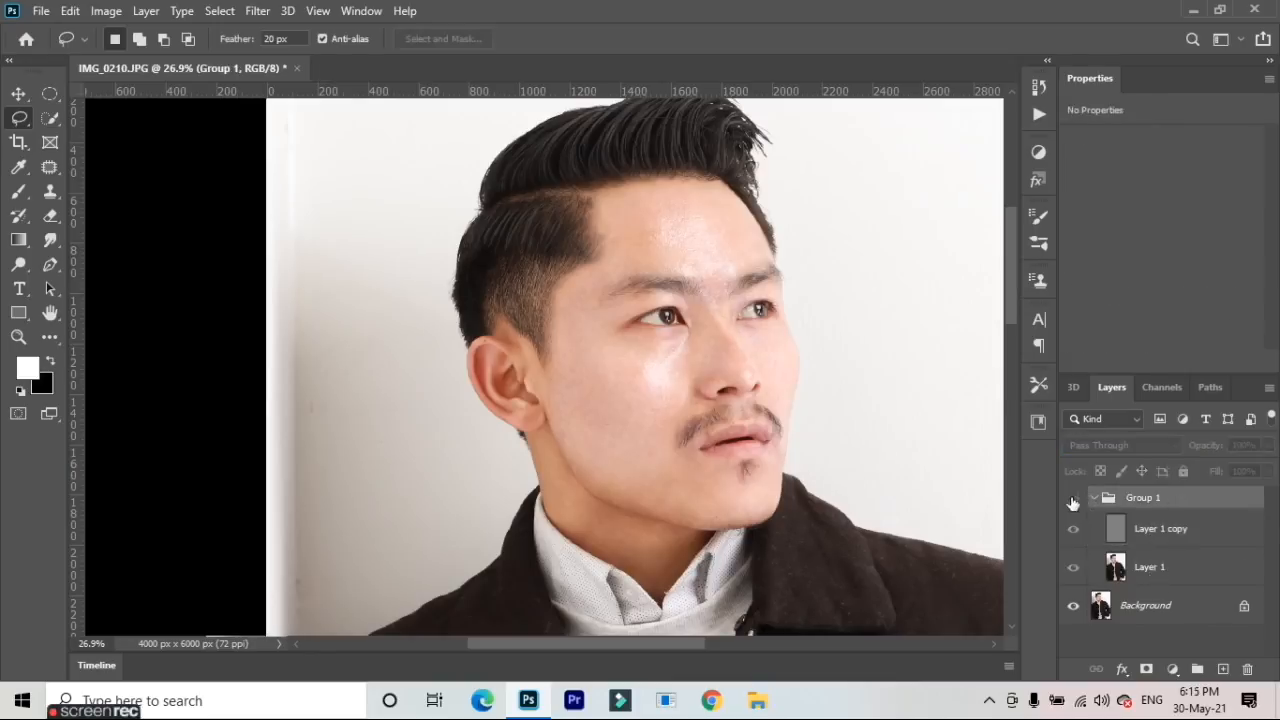
left_click(1073, 501)
left_click(1073, 501)
left_click(1073, 501)
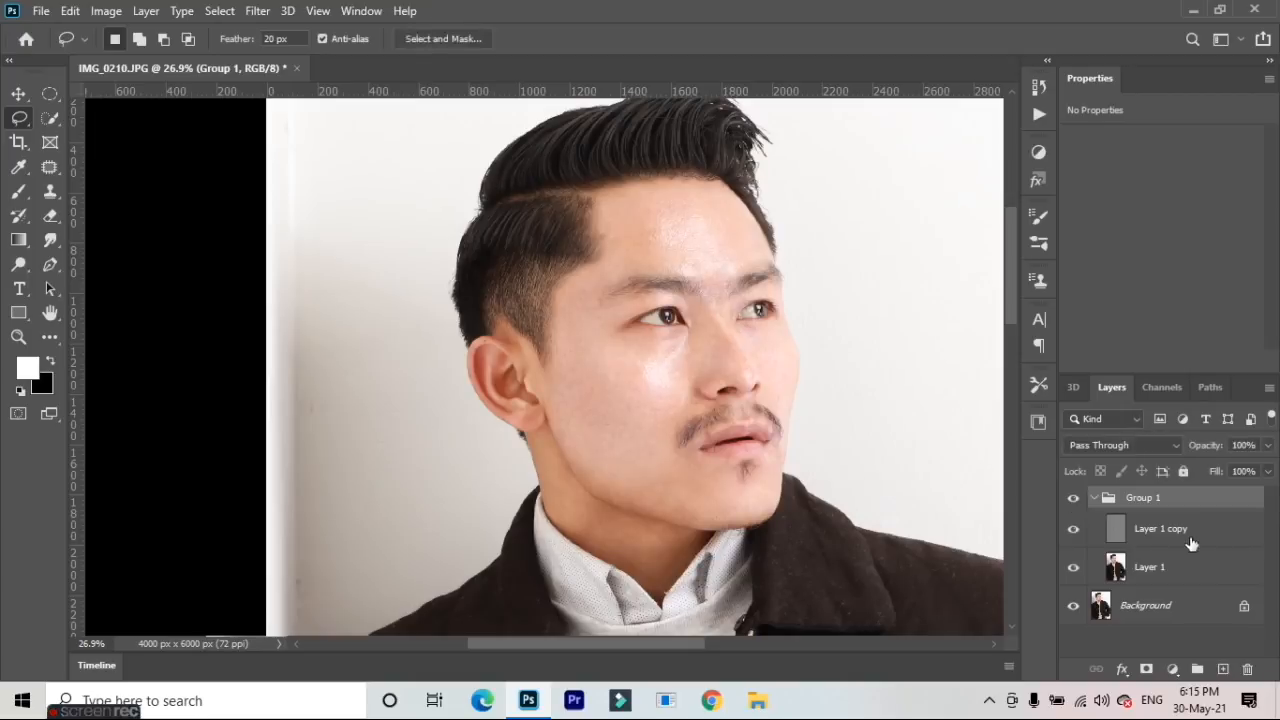
Make Layer 1 inside the group active and set the Lasso tool's feather to 0 px
left_click(1162, 543)
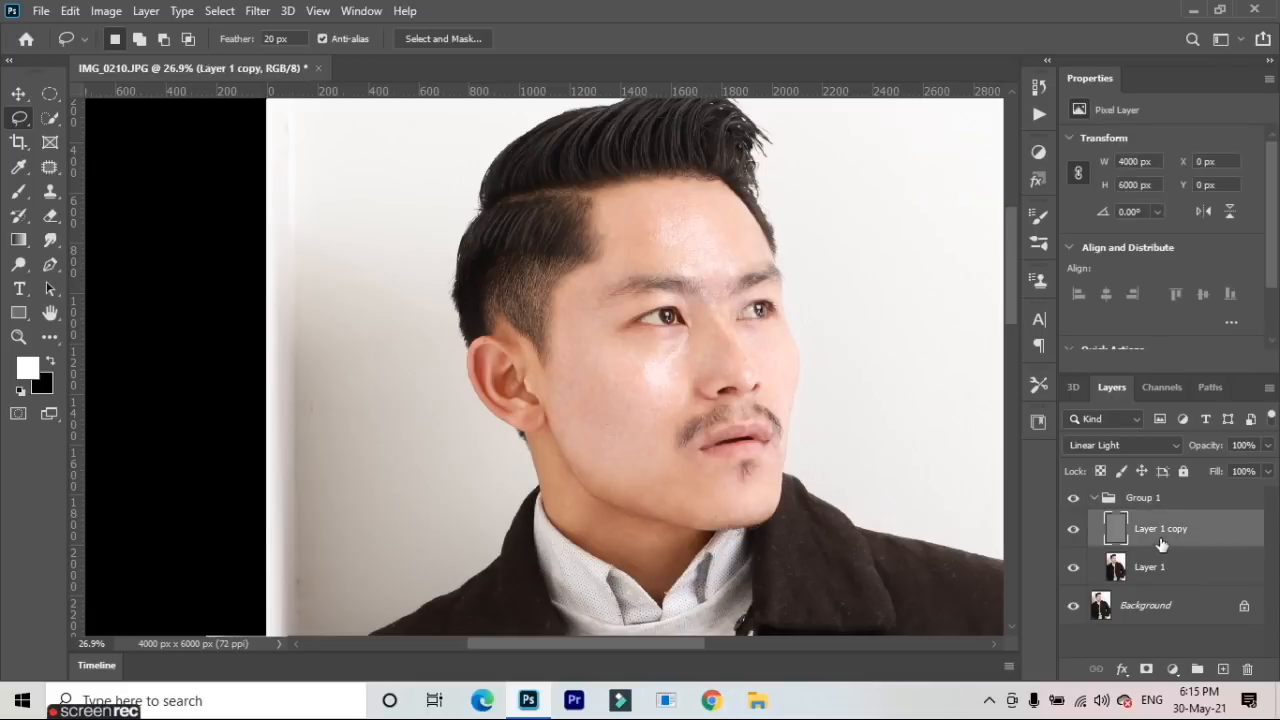
left_click(1170, 567)
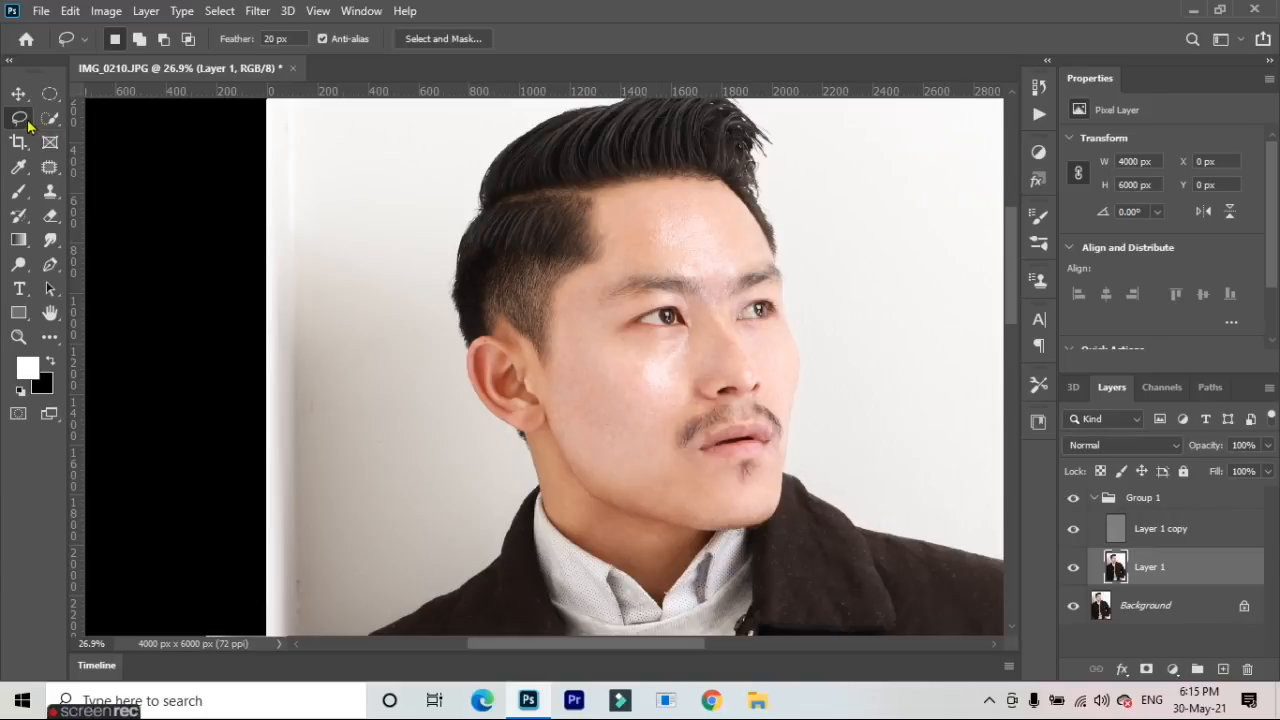
scroll(560, 366, "up", 2)
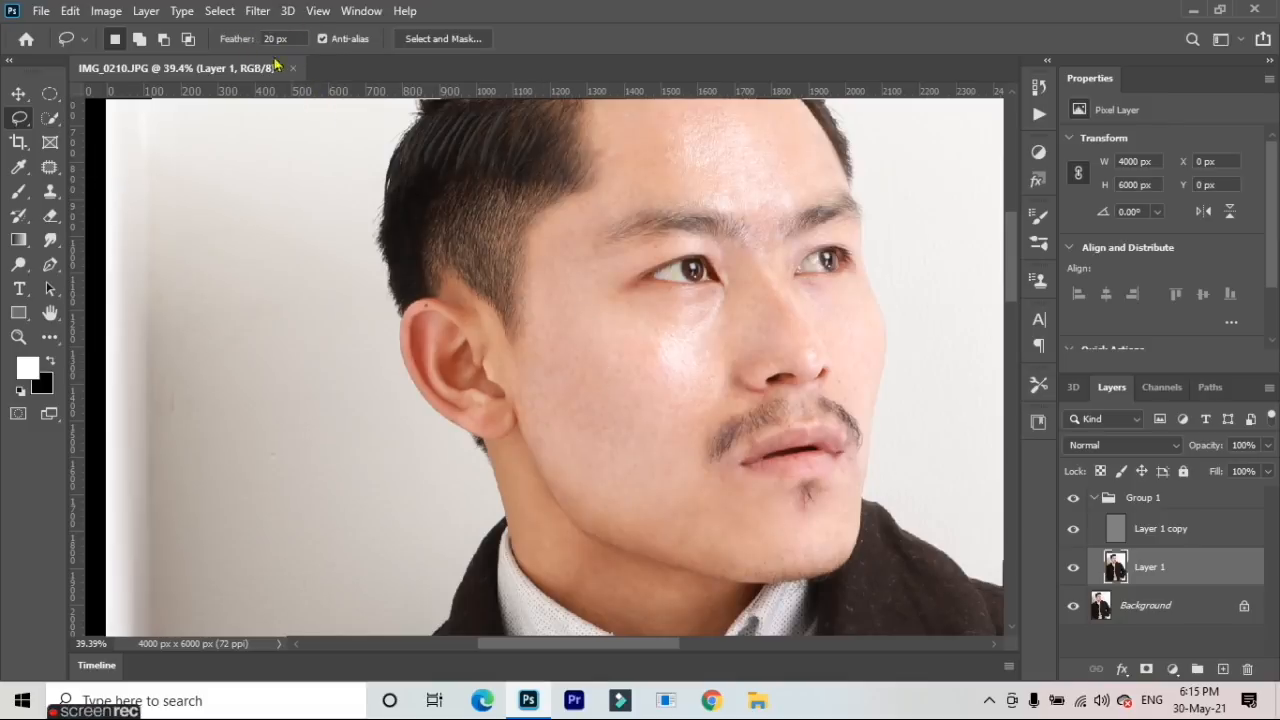
left_click_drag(227, 38, 273, 60)
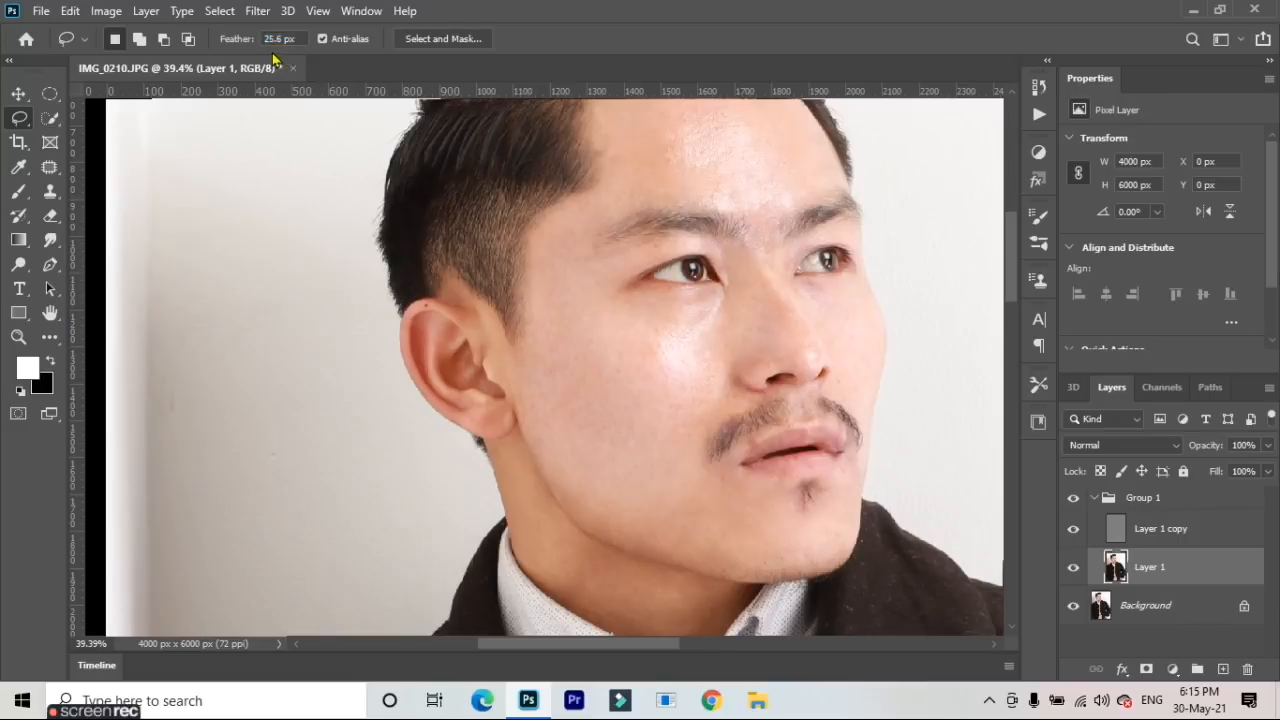
left_click(282, 40)
type("20")
left_click(299, 43)
type("0")
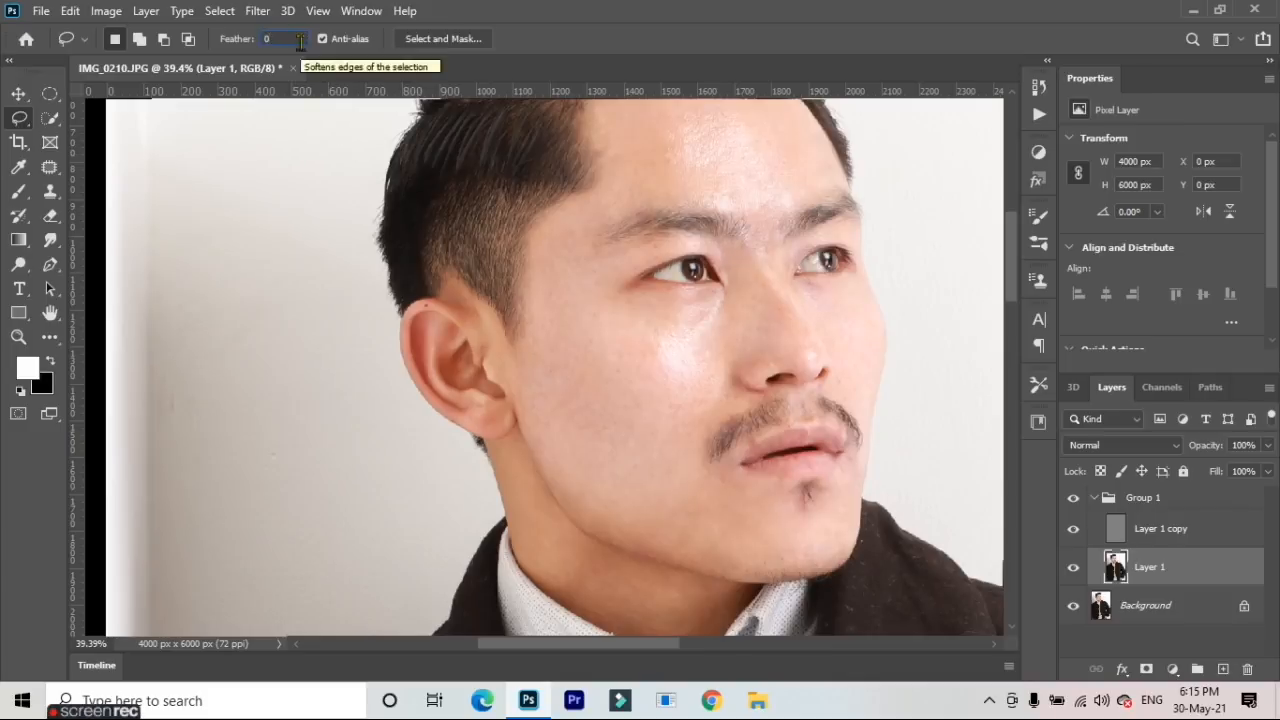
Lasso a cheek area about 486 × 837 px, preview its hard edge in Quick Mask, and deselect it
mouse_move(555, 316)
left_mouse_down()
mouse_move(541, 384)
mouse_move(569, 455)
mouse_move(598, 487)
mouse_move(681, 515)
mouse_move(698, 398)
mouse_move(721, 366)
mouse_move(700, 338)
mouse_move(706, 352)
mouse_move(637, 320)
mouse_move(597, 277)
mouse_move(584, 238)
mouse_move(551, 322)
left_mouse_up()
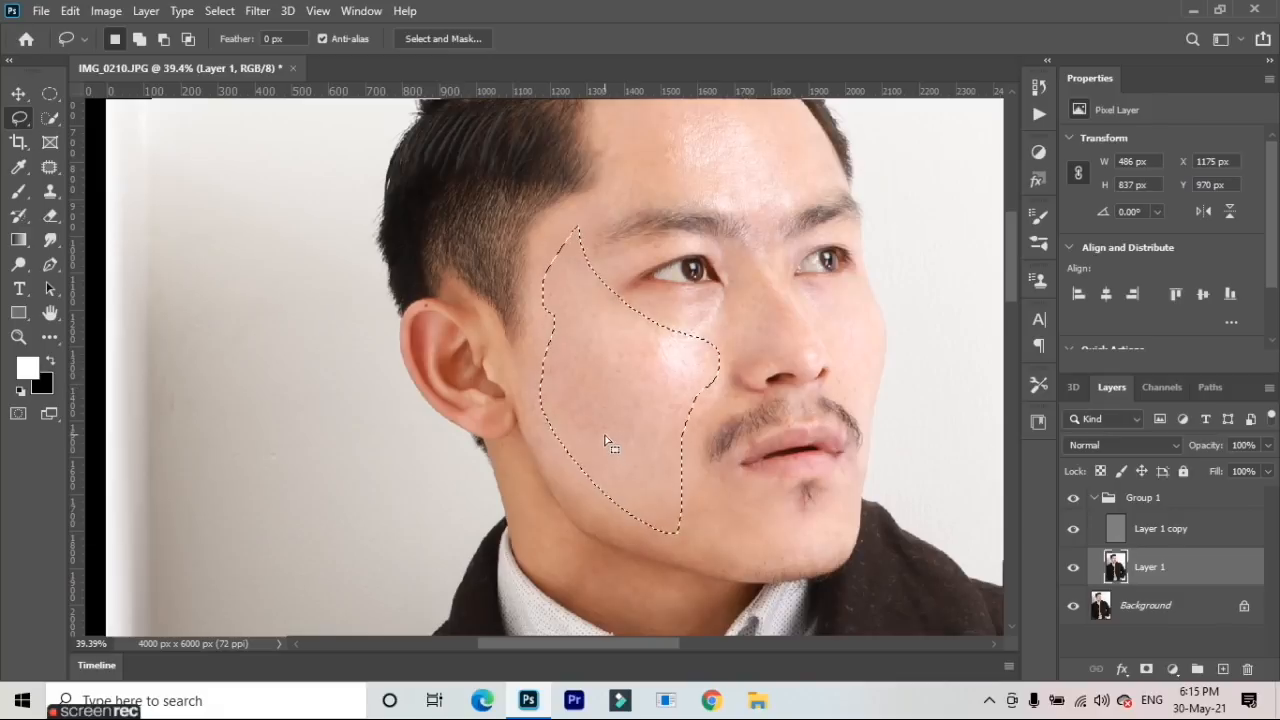
key("q")
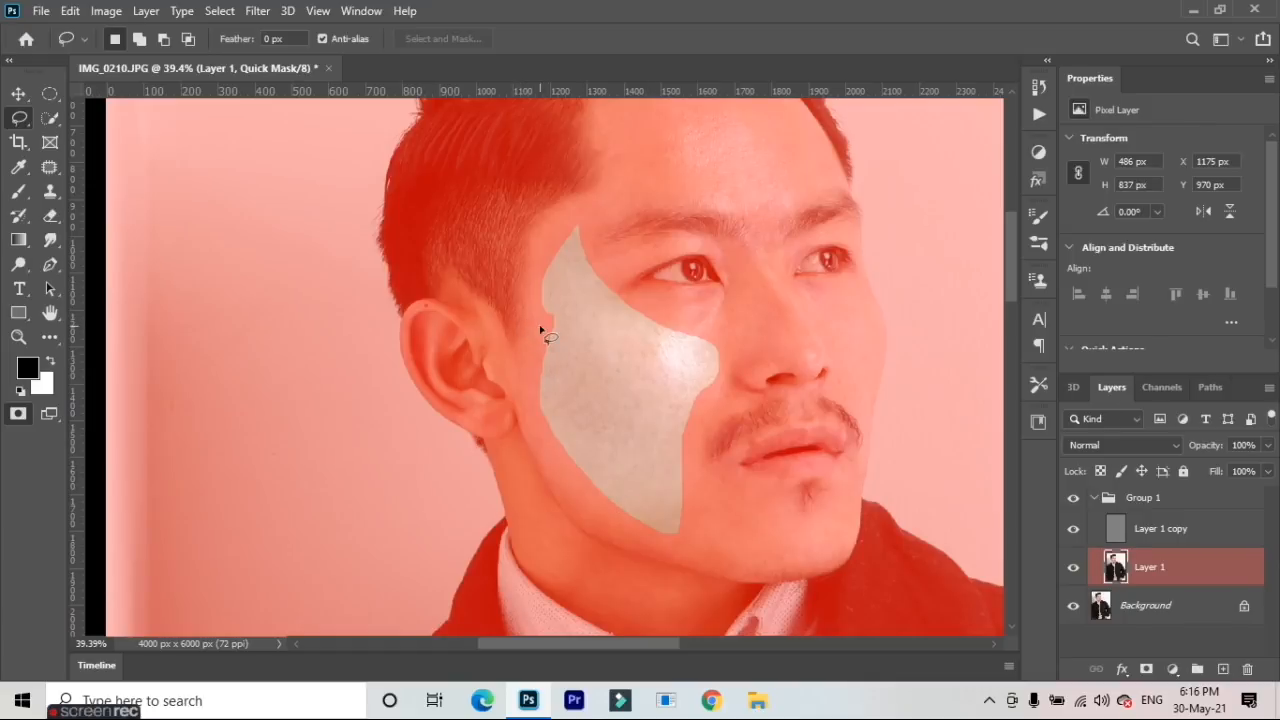
key("q")
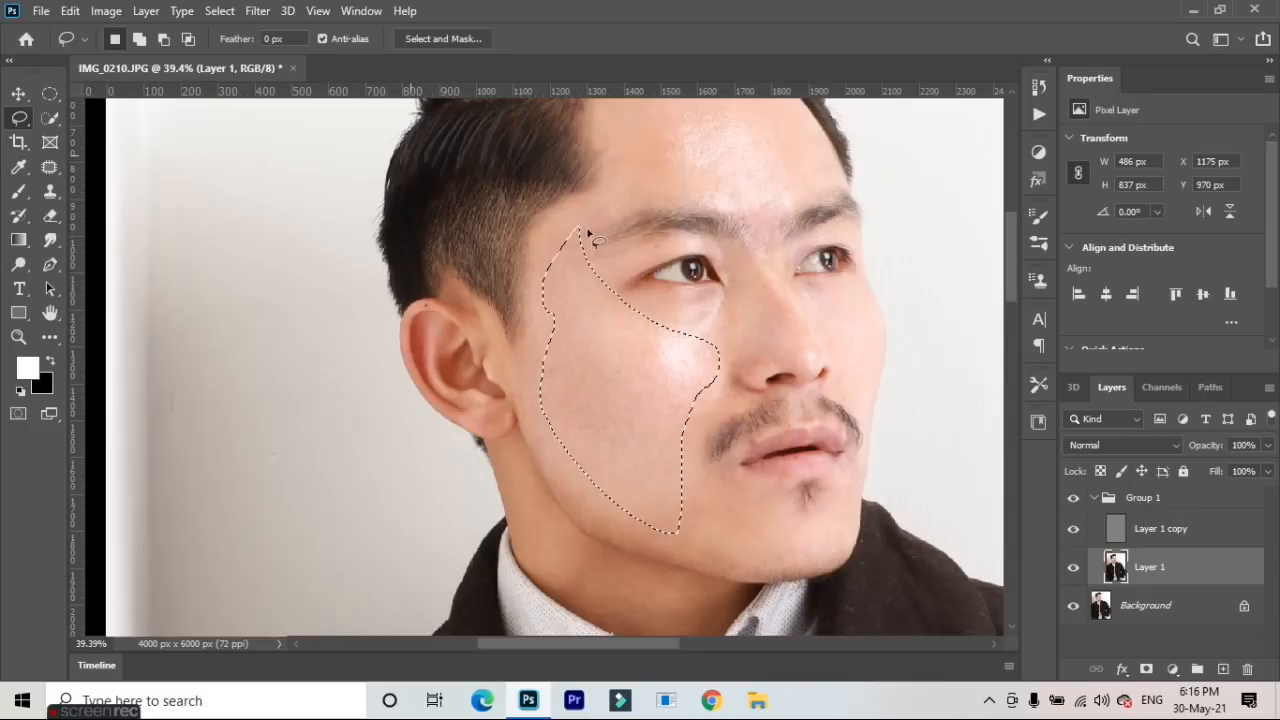
key("ctrl+d")
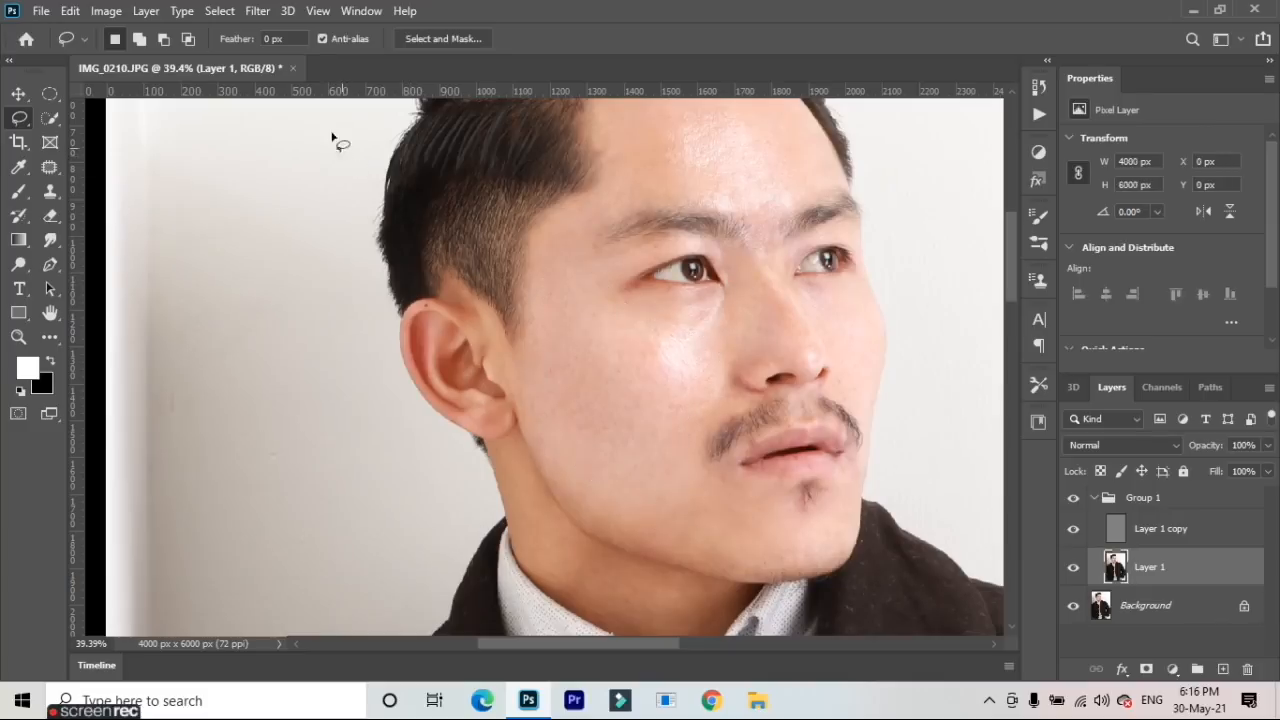
Set the Lasso tool's feather to 25 px
left_click(296, 39)
type("25")
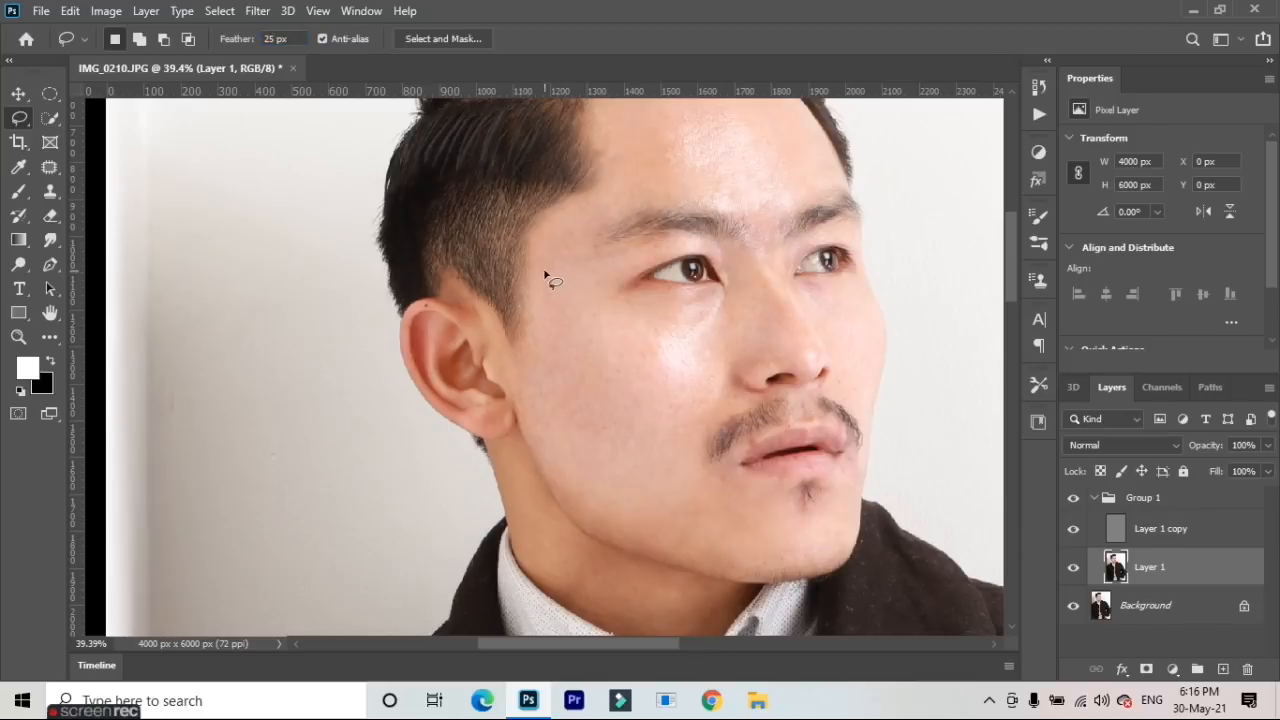
Lasso a cheek and jaw area about 703 × 1008 px and preview its feathered edge in Quick Mask
mouse_move(540, 272)
left_mouse_down()
mouse_move(552, 363)
mouse_move(535, 357)
mouse_move(519, 374)
mouse_move(520, 405)
mouse_move(549, 434)
mouse_move(549, 474)
left_mouse_up()
key("ctrl+d")
mouse_move(549, 268)
left_mouse_down()
mouse_move(524, 396)
mouse_move(578, 487)
mouse_move(617, 523)
mouse_move(679, 545)
mouse_move(721, 542)
mouse_move(738, 512)
mouse_move(695, 465)
mouse_move(693, 442)
mouse_move(712, 404)
mouse_move(711, 350)
mouse_move(694, 332)
mouse_move(611, 314)
mouse_move(570, 220)
mouse_move(543, 270)
left_mouse_up()
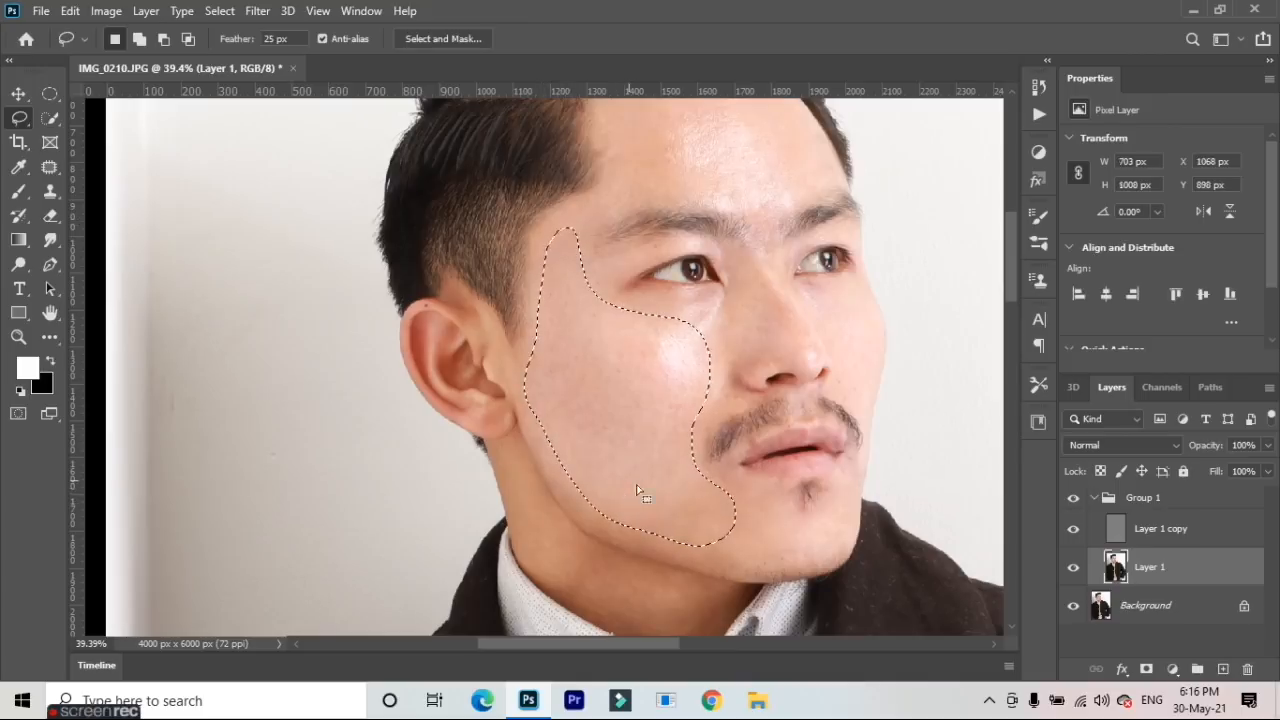
key("q")
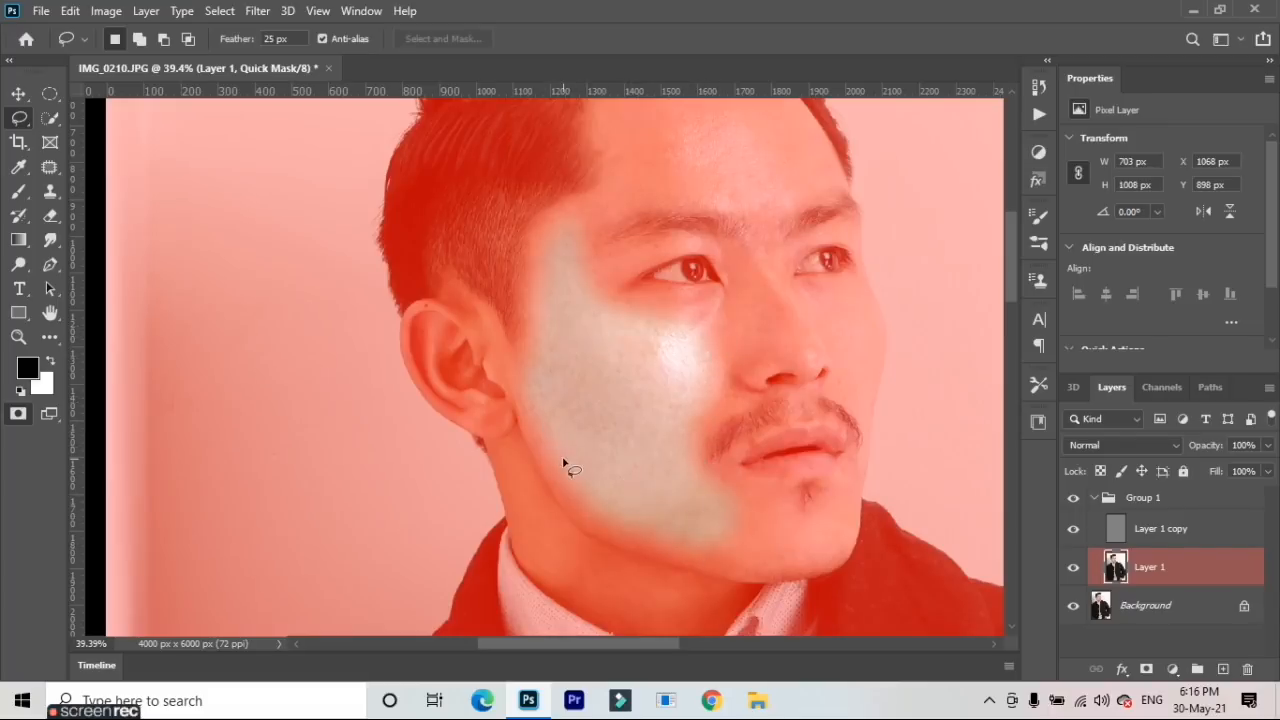
key("x")
key("q")
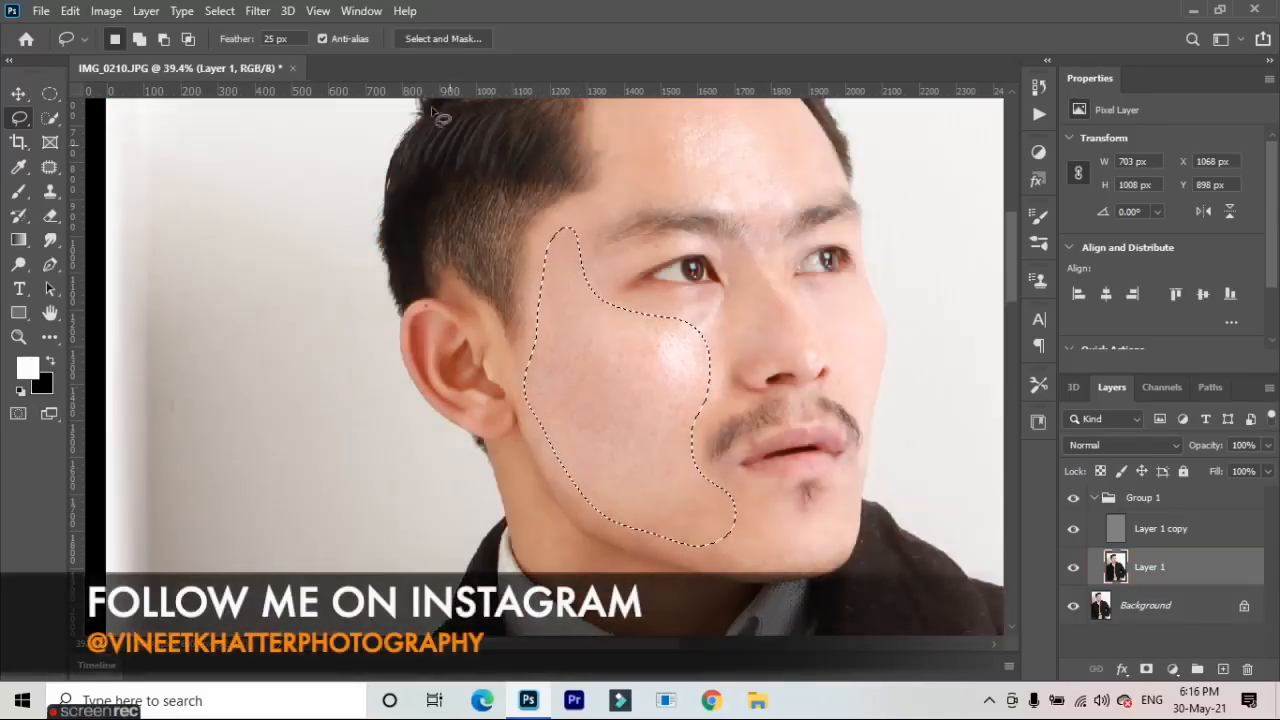
Start a Gaussian Blur on the selected cheek and try radii between 1000 and 10 px, ending at 10 px
left_click(255, 10)
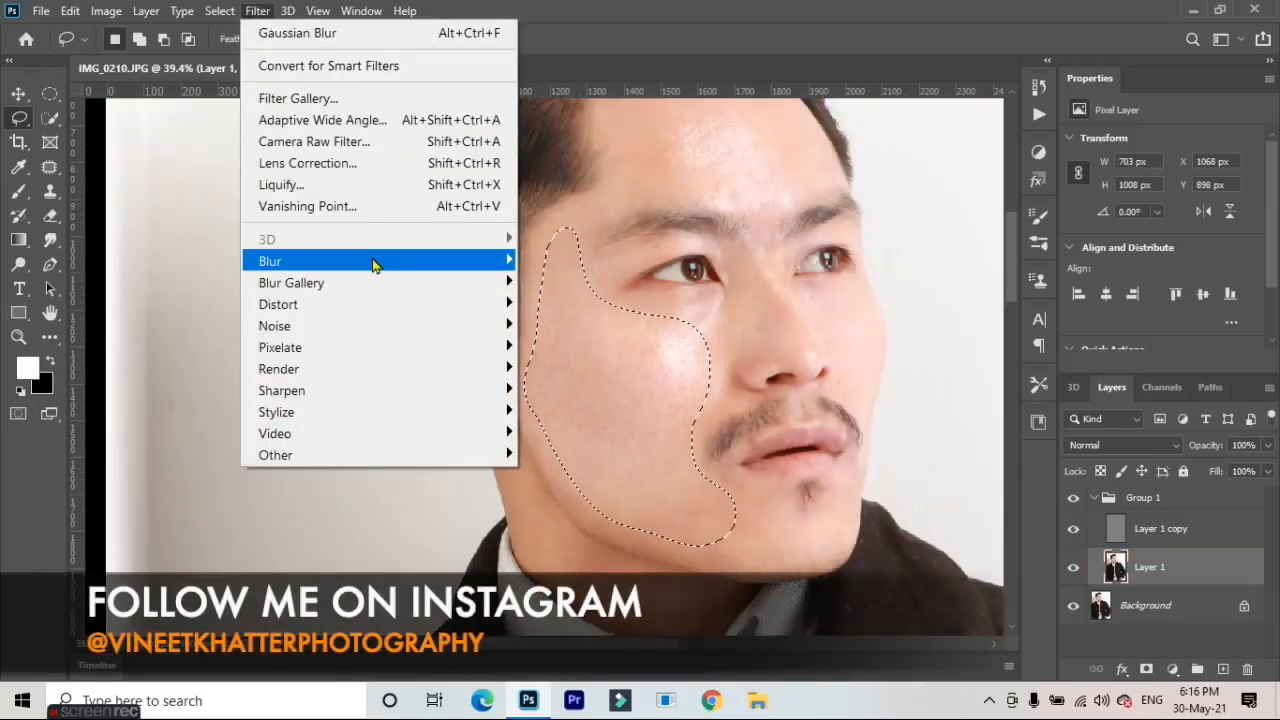
mouse_move(376, 263)
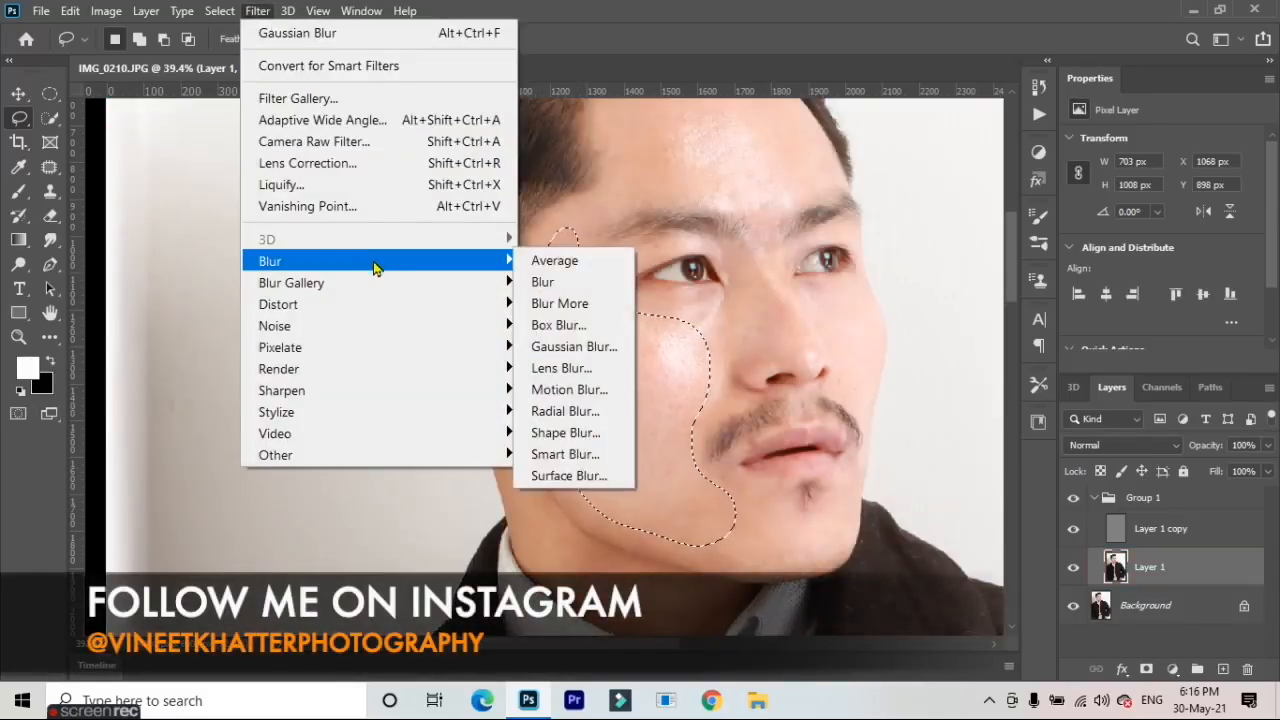
left_click(563, 347)
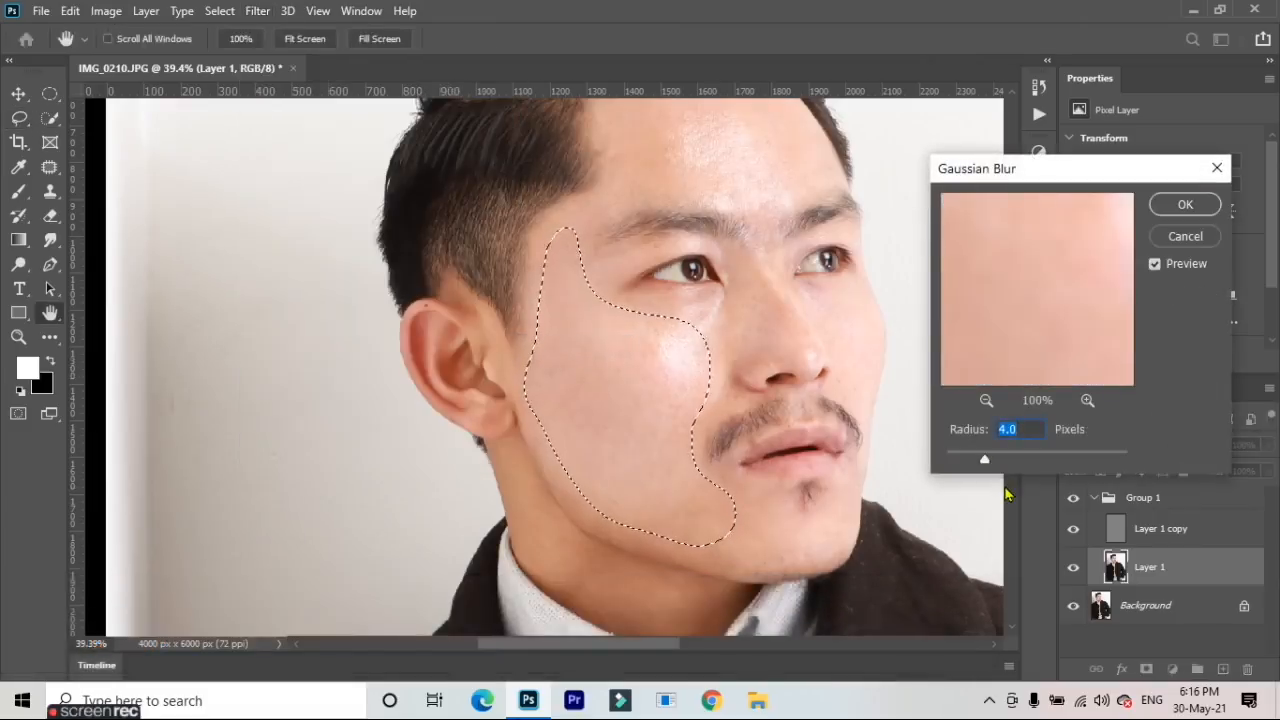
left_click_drag(986, 461, 1118, 460)
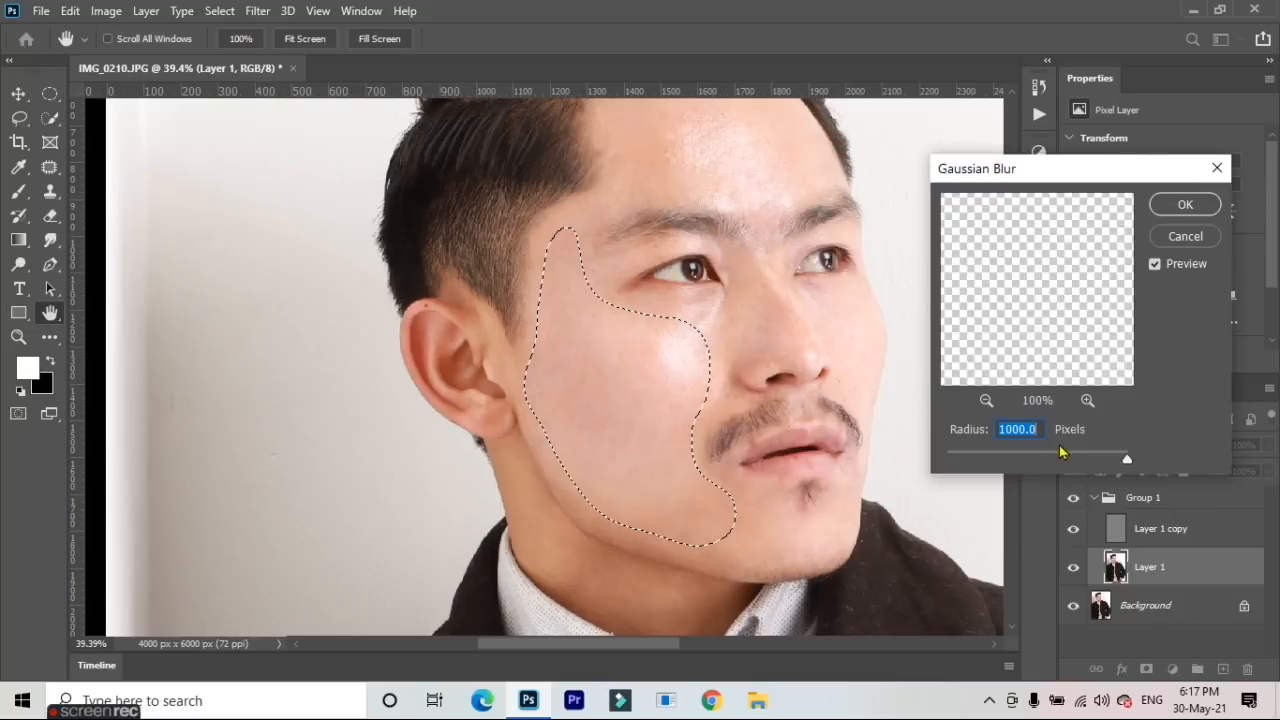
left_click(1061, 458)
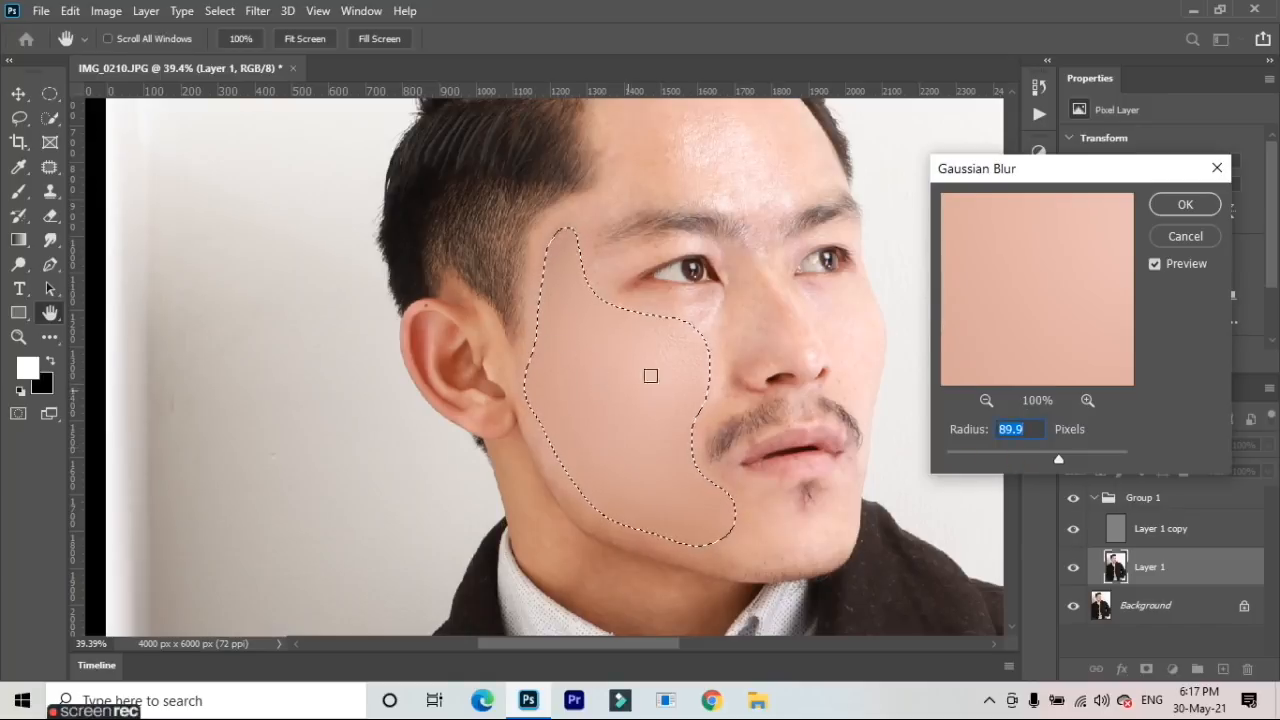
left_click(1032, 457)
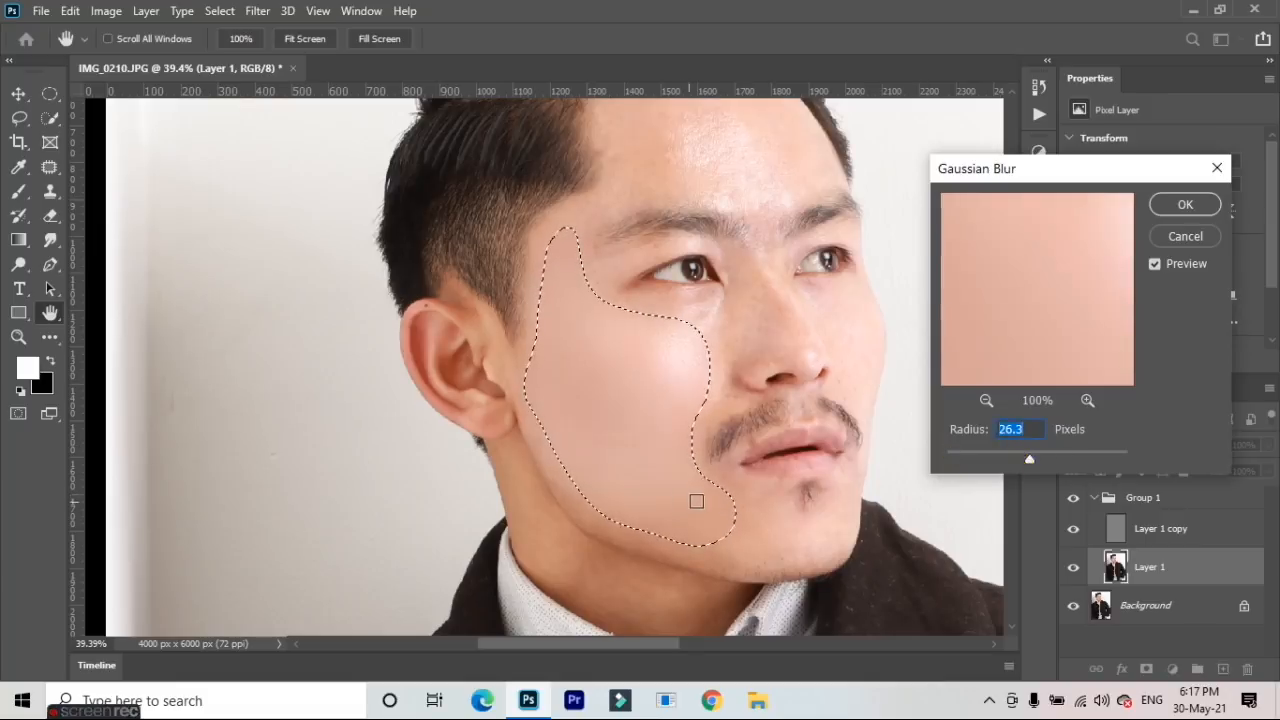
left_click(1017, 457)
left_click_drag(1018, 457, 1021, 457)
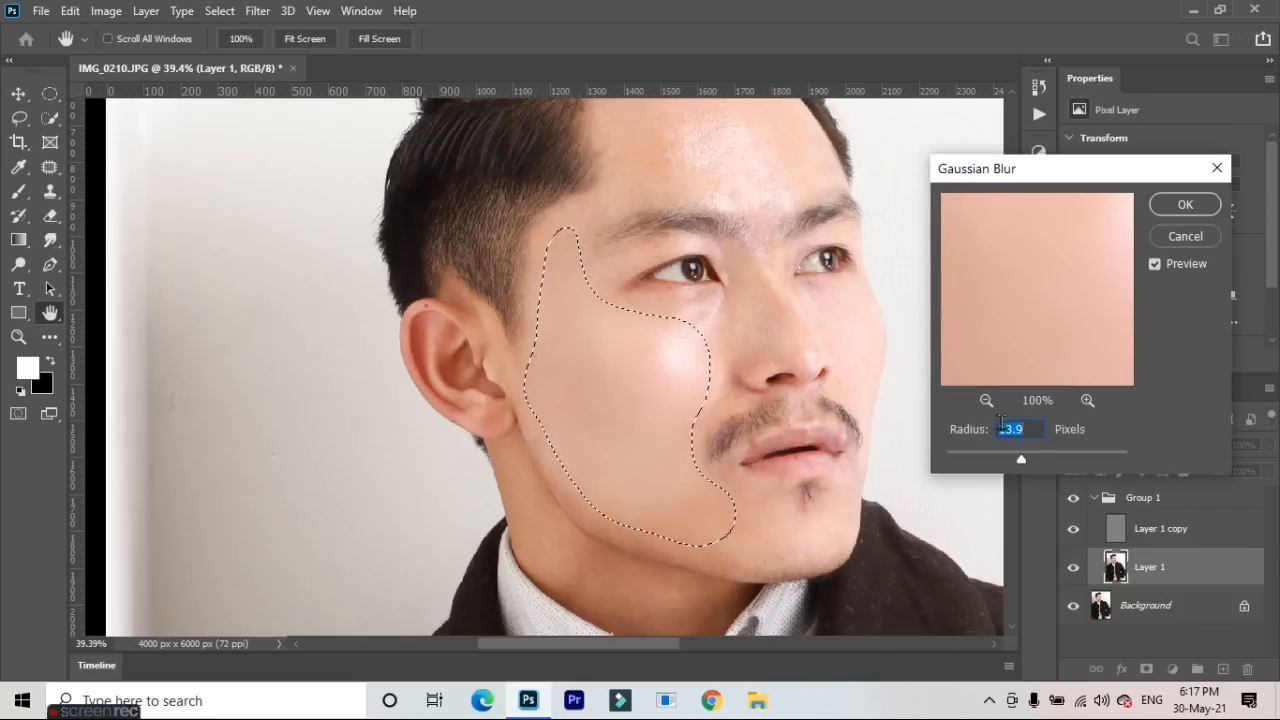
left_click_drag(1026, 458, 1020, 467)
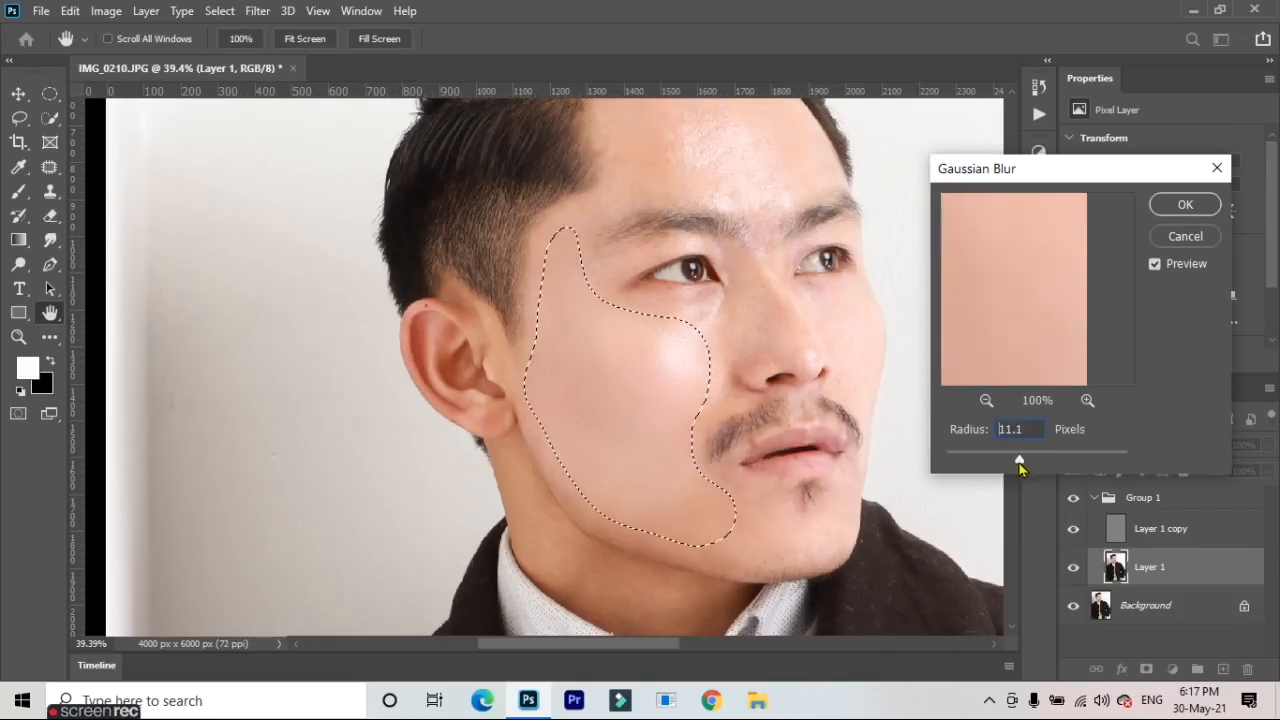
left_click(1020, 467)
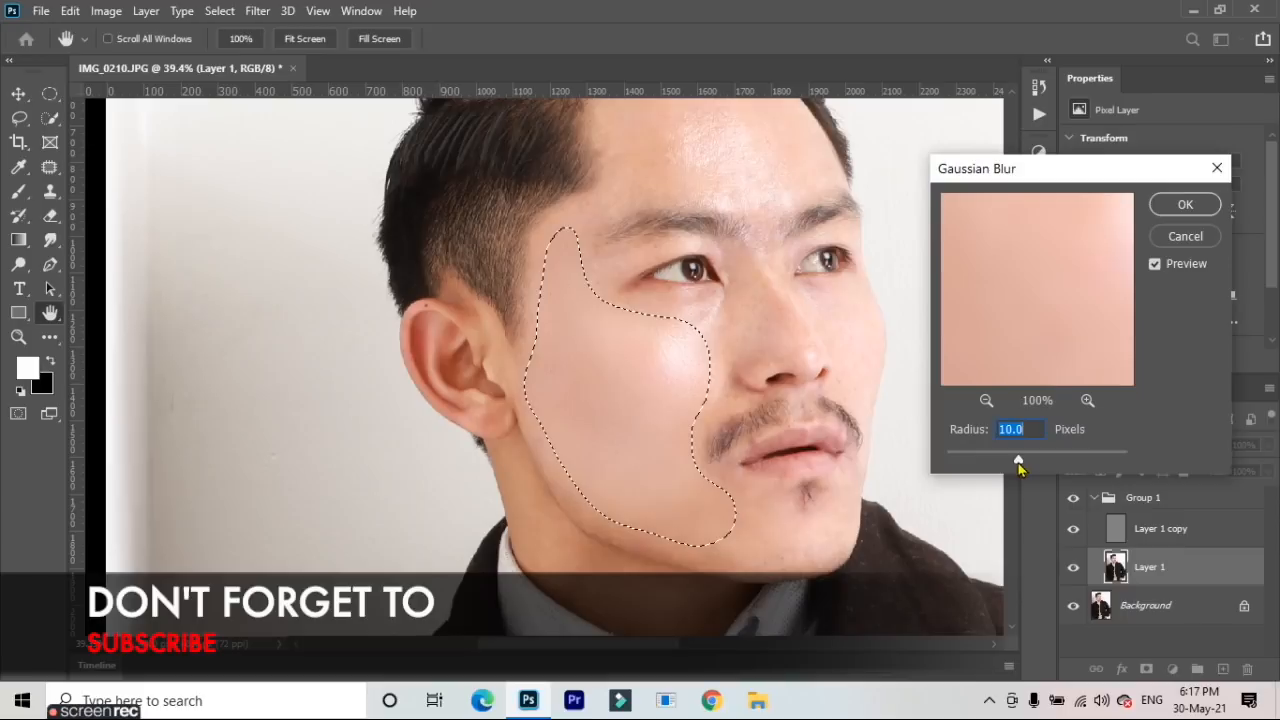
Show the blur preview at 25%, apply the Gaussian Blur to the cheek with a 13.9 px radius, and deselect
left_click(986, 401)
left_click(986, 401)
left_click(986, 401)
left_click(986, 401)
left_click(986, 401)
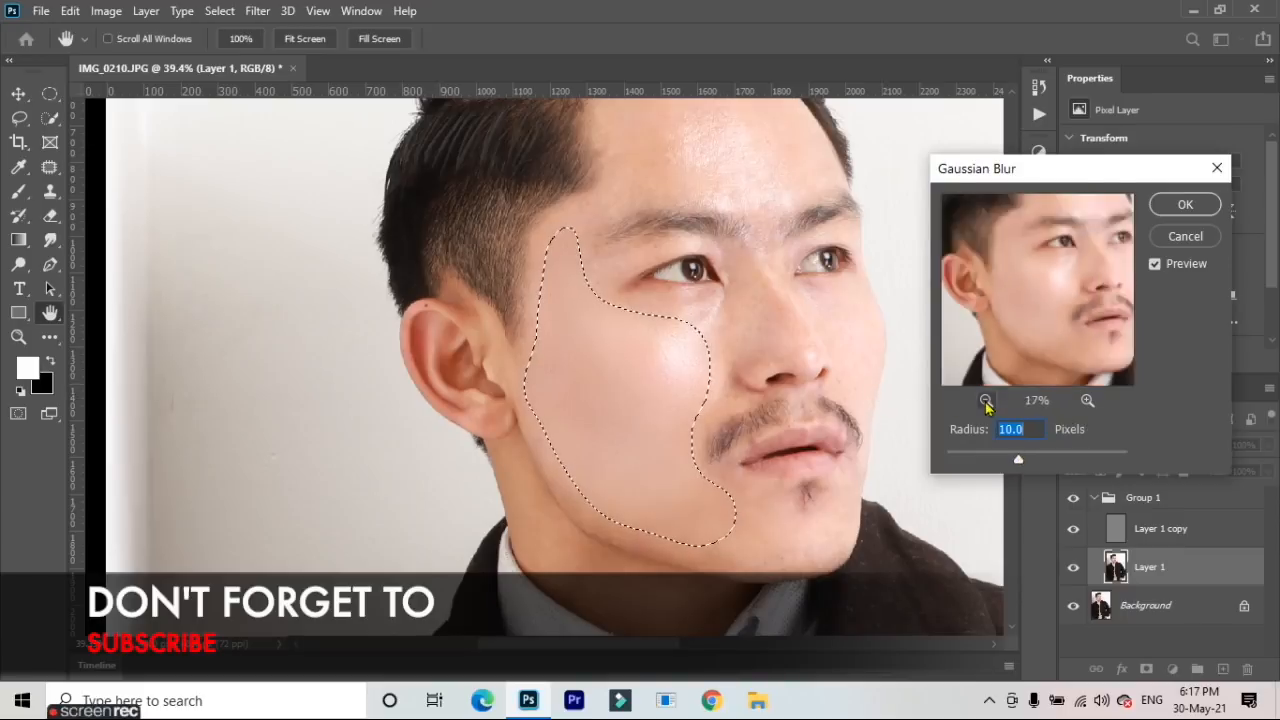
left_click(1088, 401)
left_click_drag(1022, 459, 1020, 461)
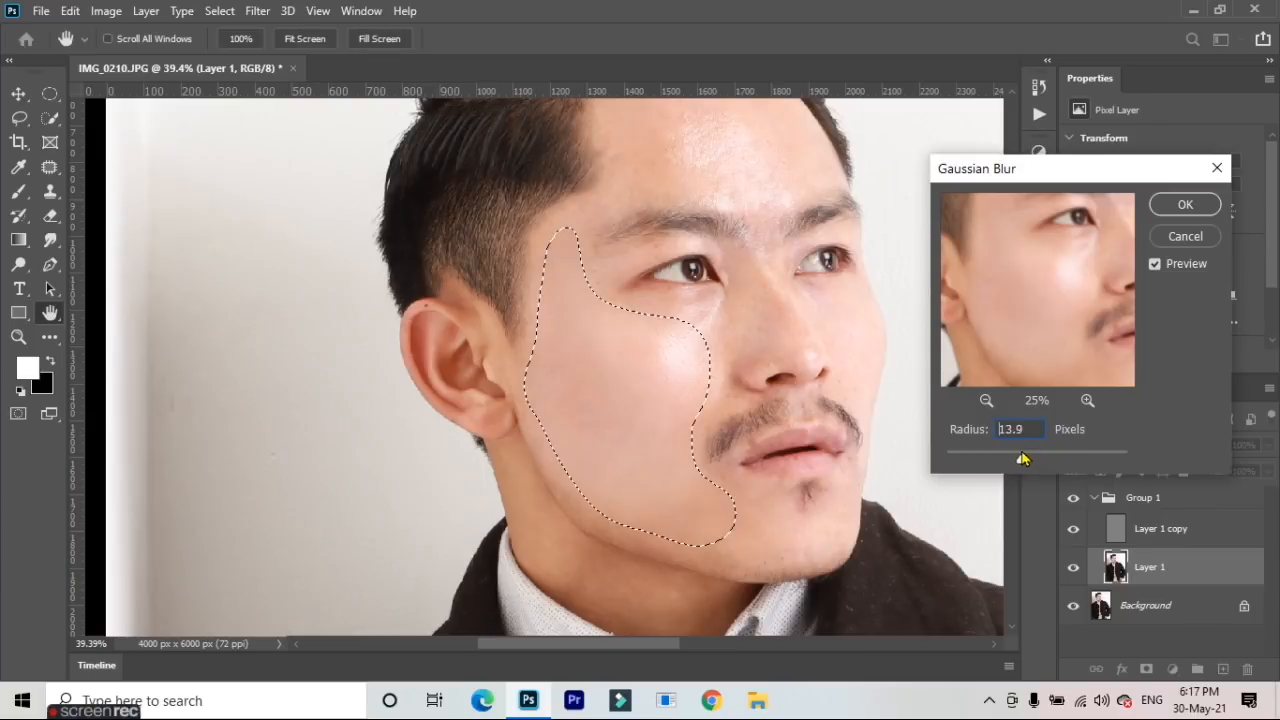
left_click_drag(1022, 458, 1021, 458)
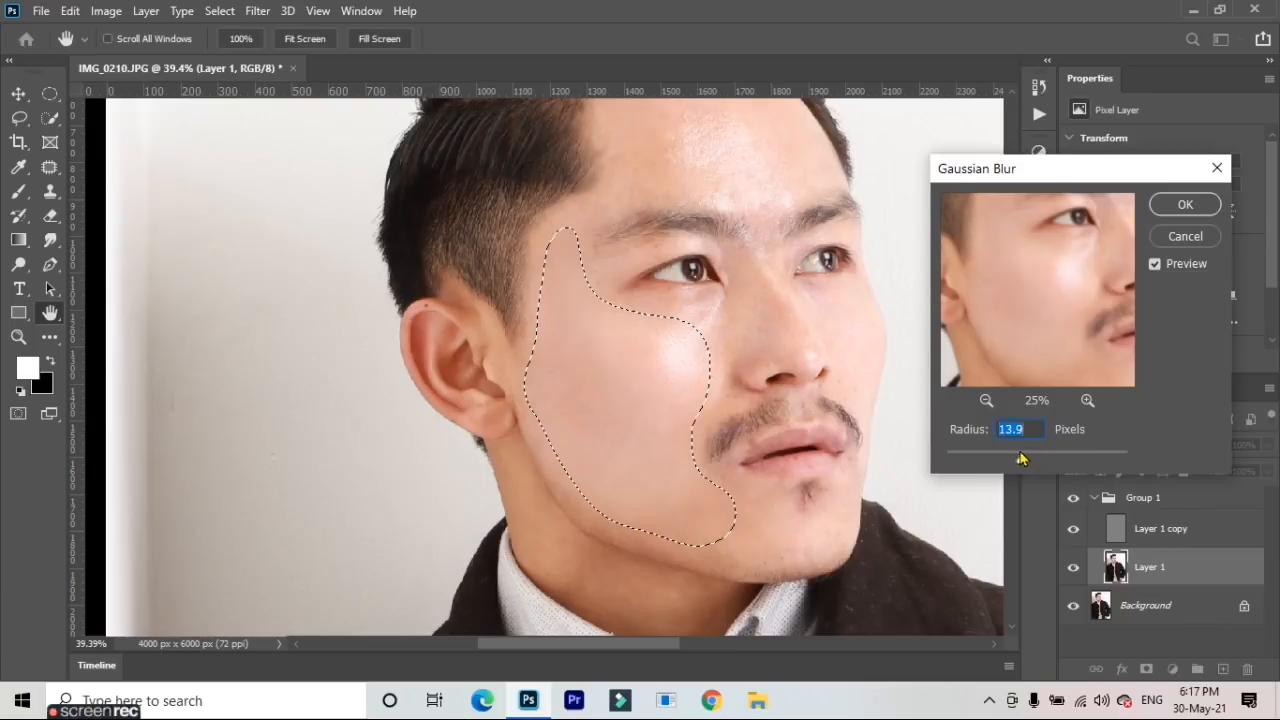
left_click(1188, 208)
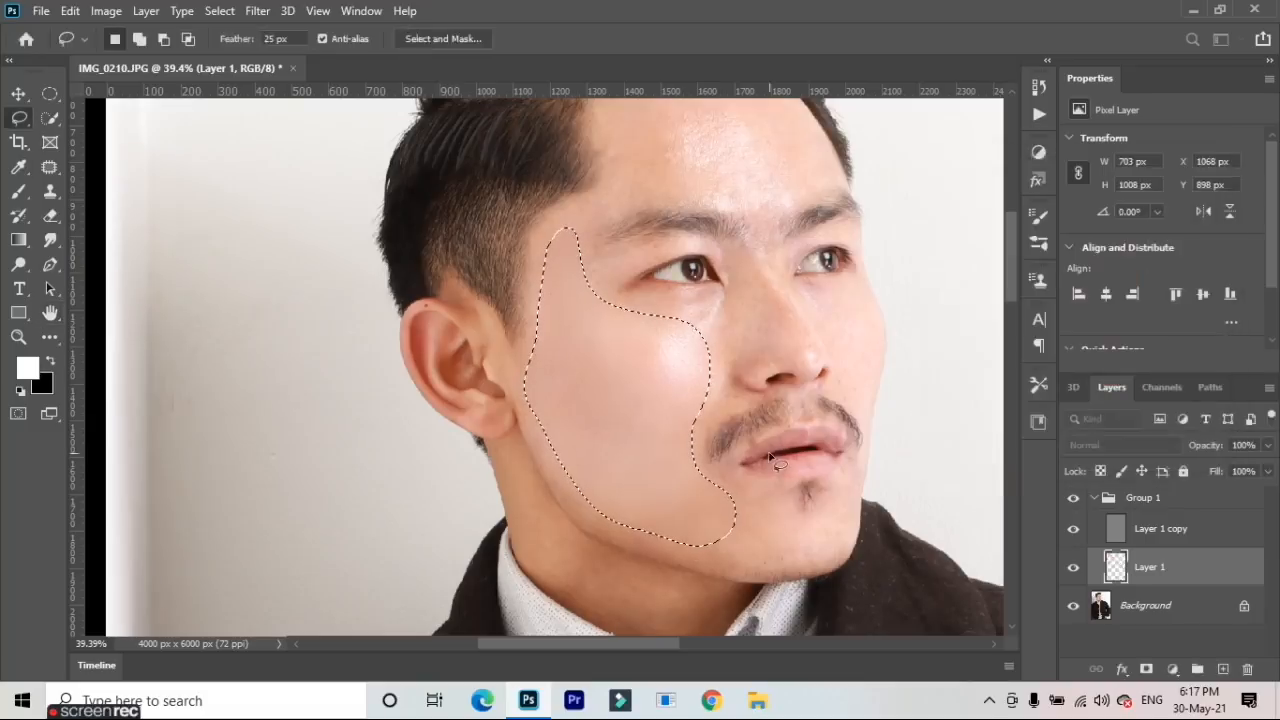
key("ctrl+d")
Lasso a narrow strip along the lower jawline, about 542 × 318 px
scroll(650, 430, "up", 3)
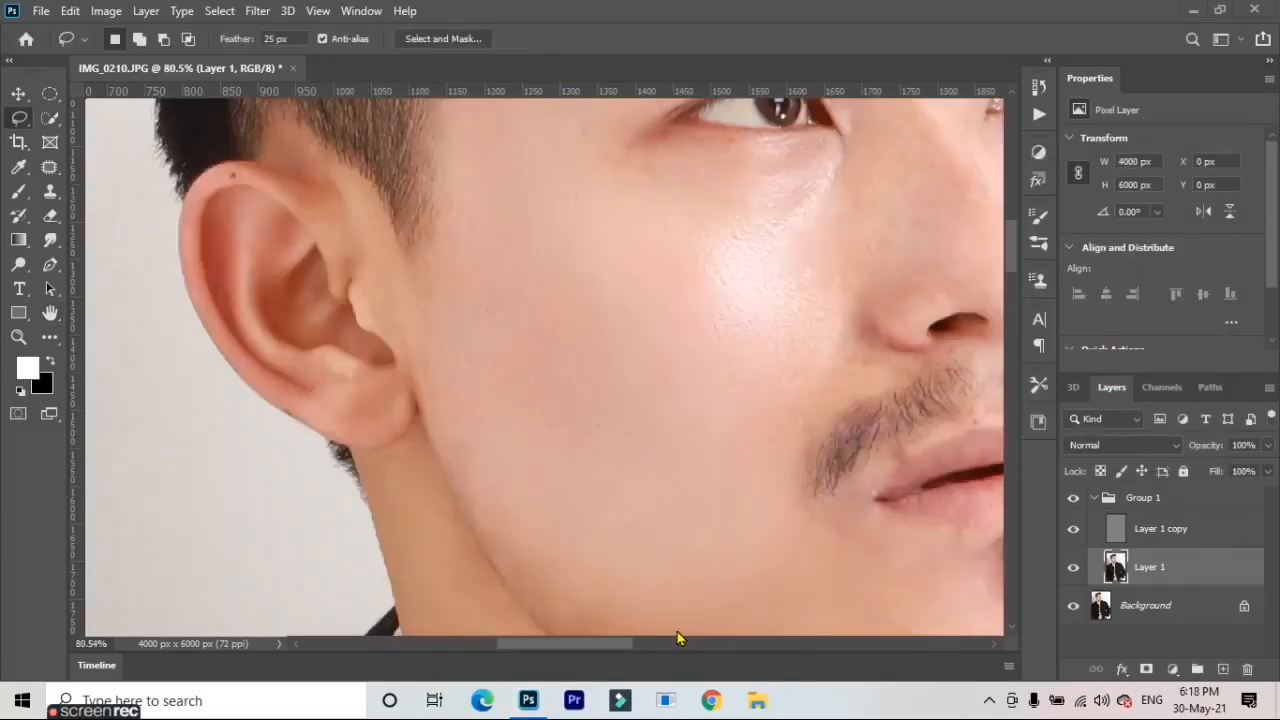
scroll(480, 450, "down", 3)
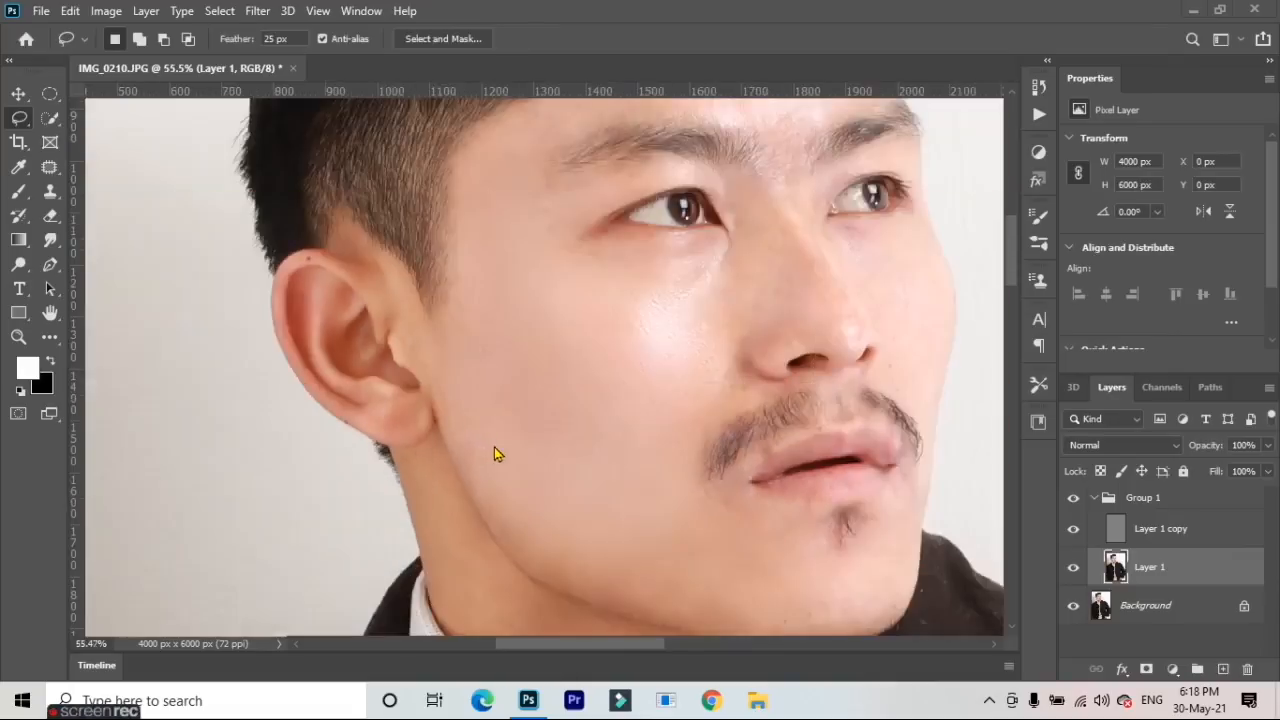
scroll(494, 452, "down", 2)
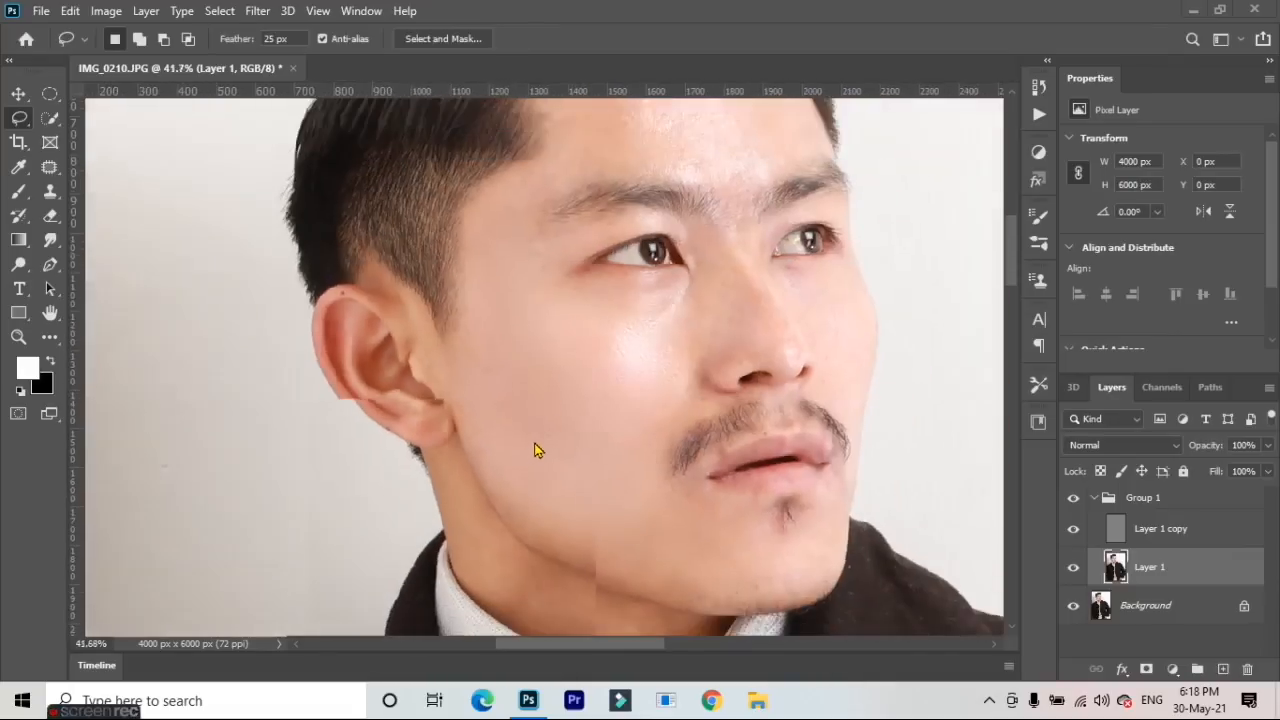
scroll(580, 564, "up", 2)
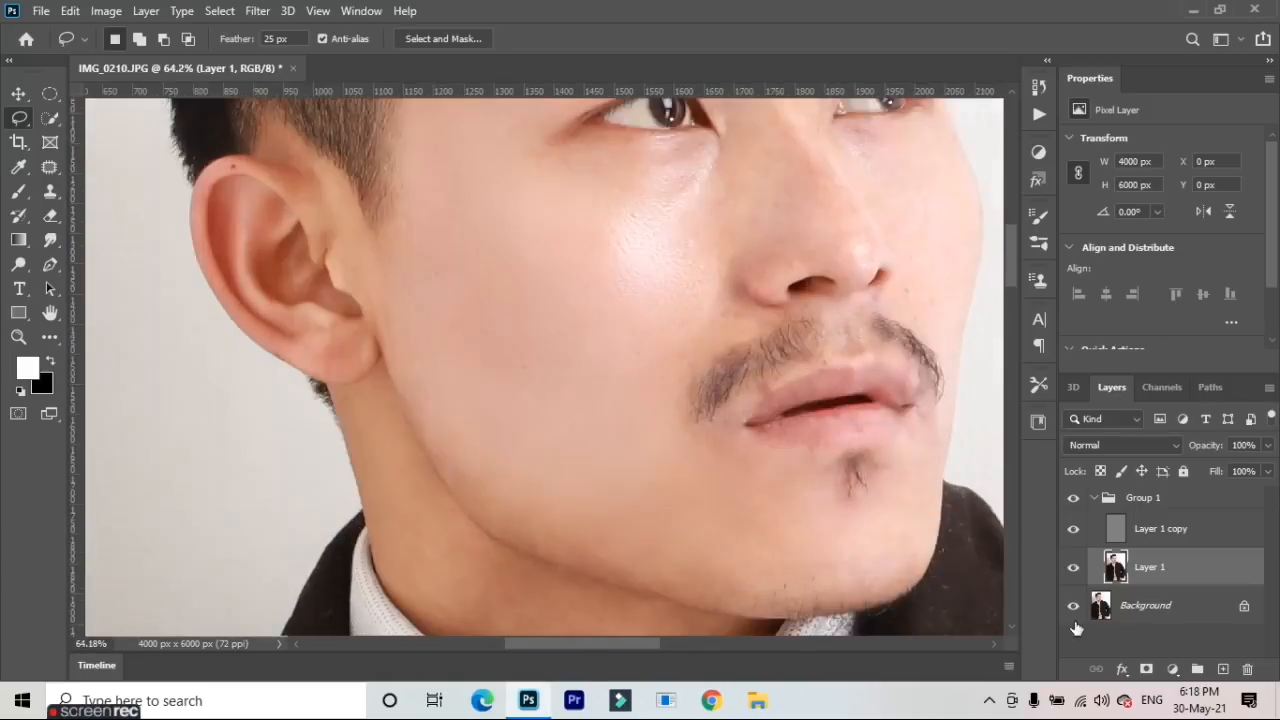
mouse_move(467, 452)
left_mouse_down()
mouse_move(507, 510)
mouse_move(647, 534)
left_mouse_up()
mouse_move(703, 544)
left_mouse_down()
mouse_move(663, 575)
mouse_move(625, 574)
mouse_move(494, 525)
left_mouse_up()
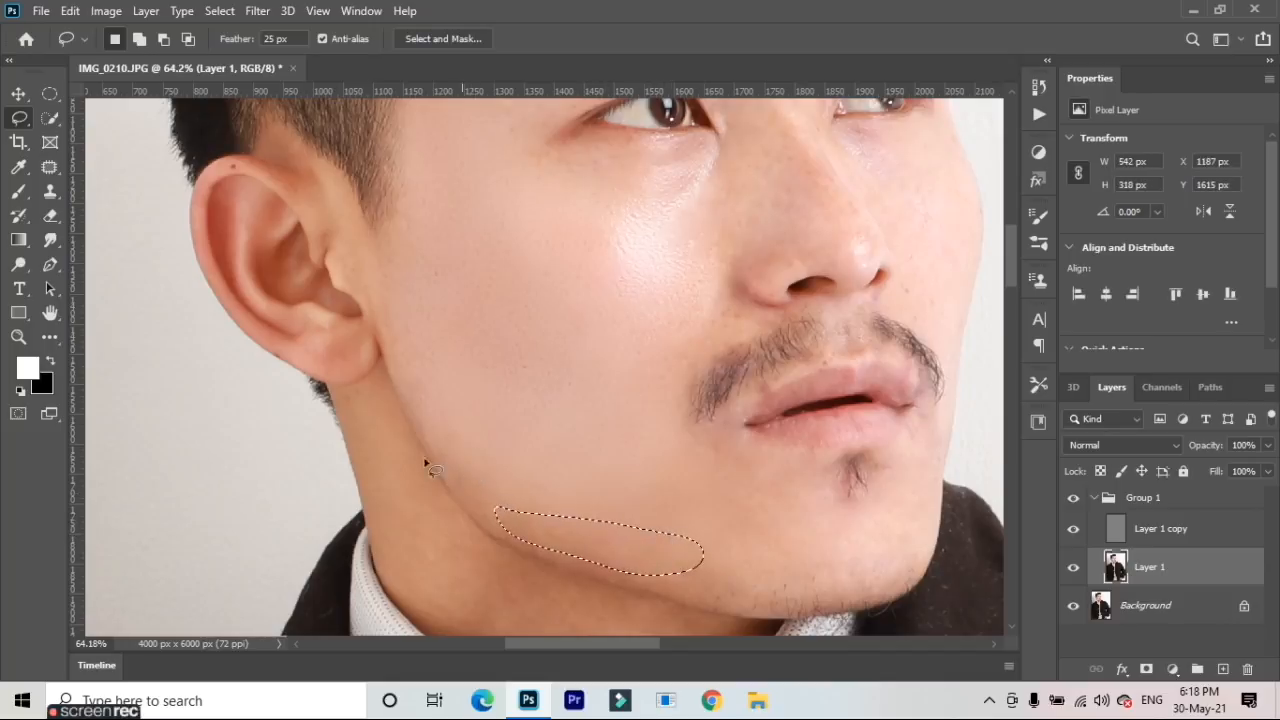
Reapply the last Gaussian Blur to the selected jawline strip and deselect it
left_click(258, 11)
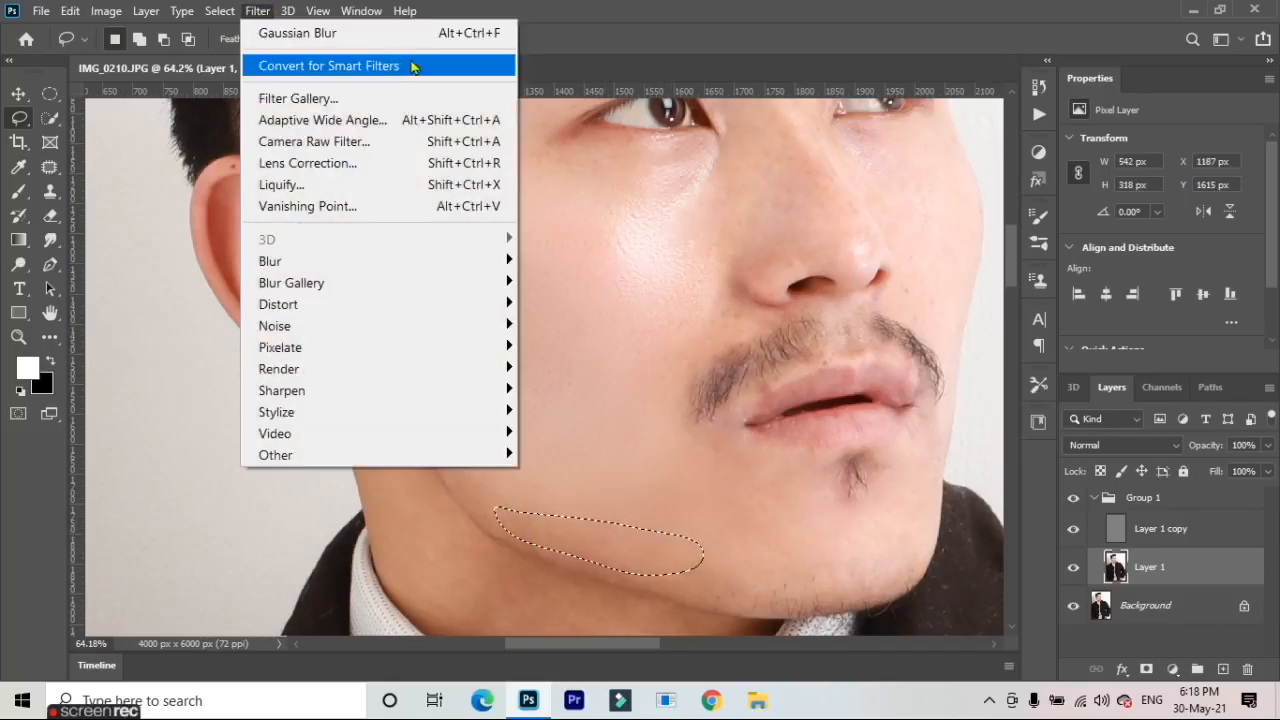
left_click(441, 42)
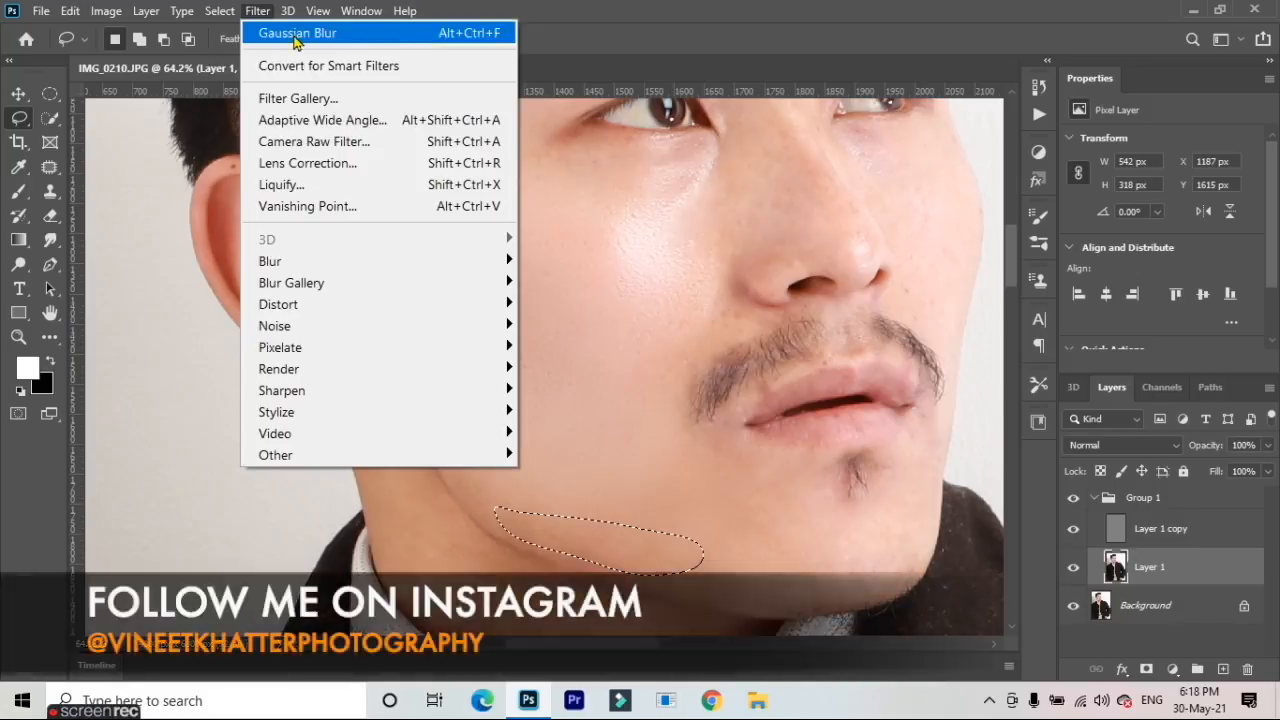
left_click(326, 32)
left_click(257, 11)
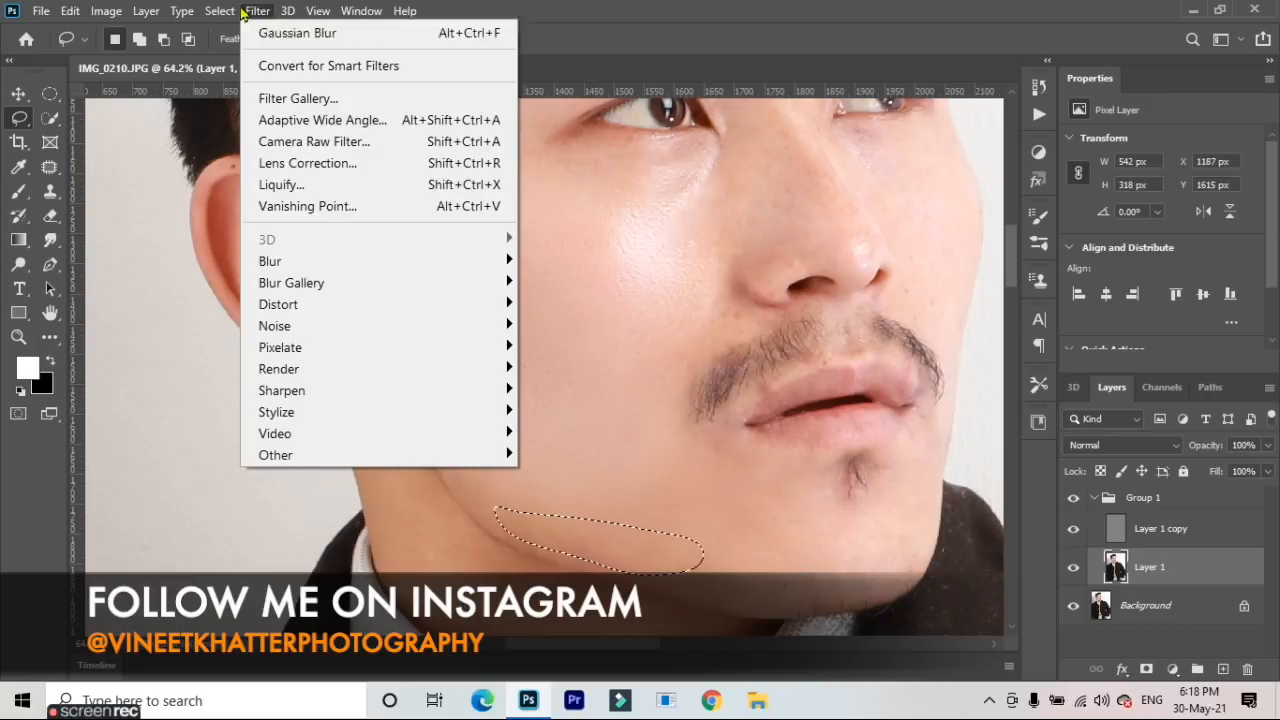
mouse_move(241, 10)
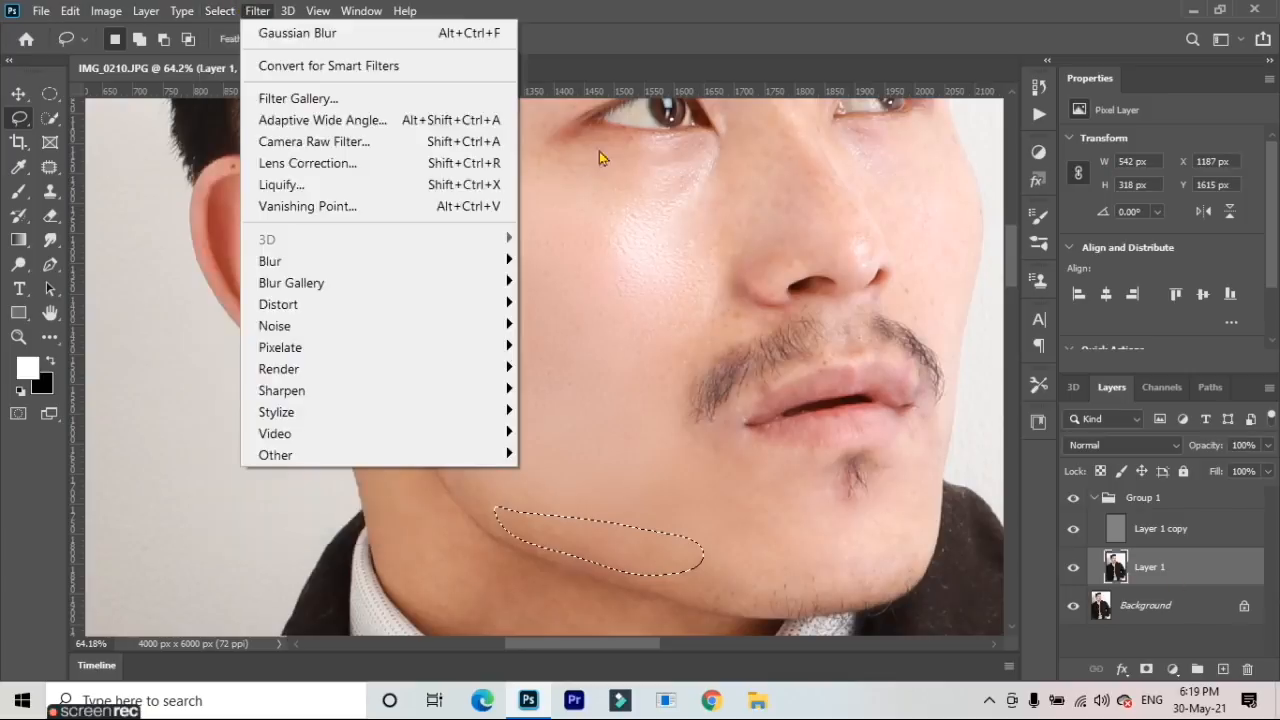
left_click(378, 35)
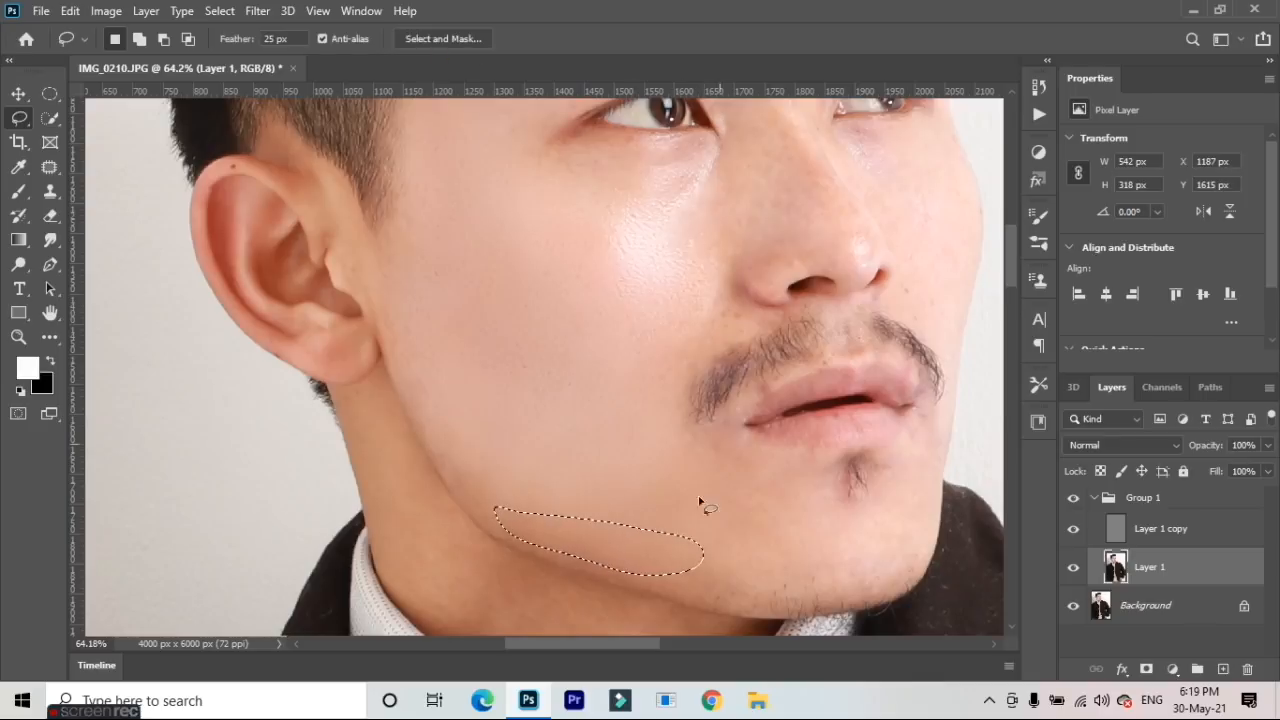
key("ctrl+d")
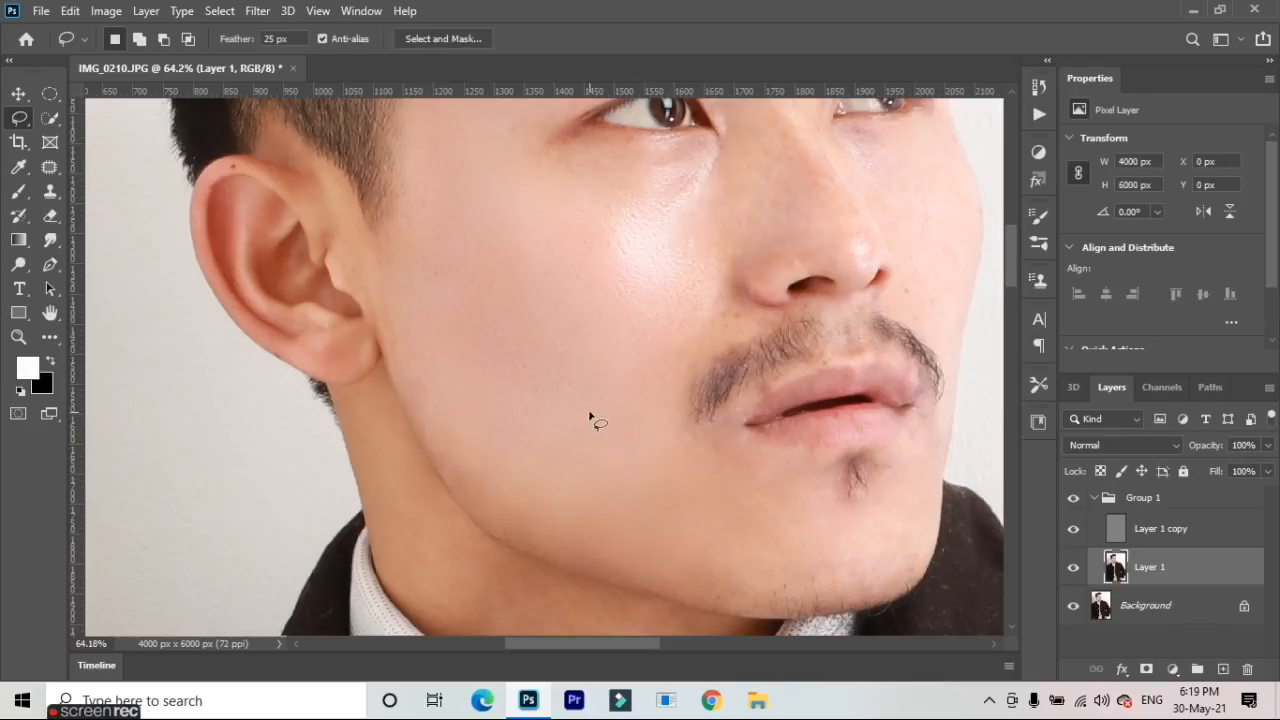
Lasso the forehead between hairline and eyebrows, about 736 × 471 px, and clear the selection
scroll(597, 467, "down", 2)
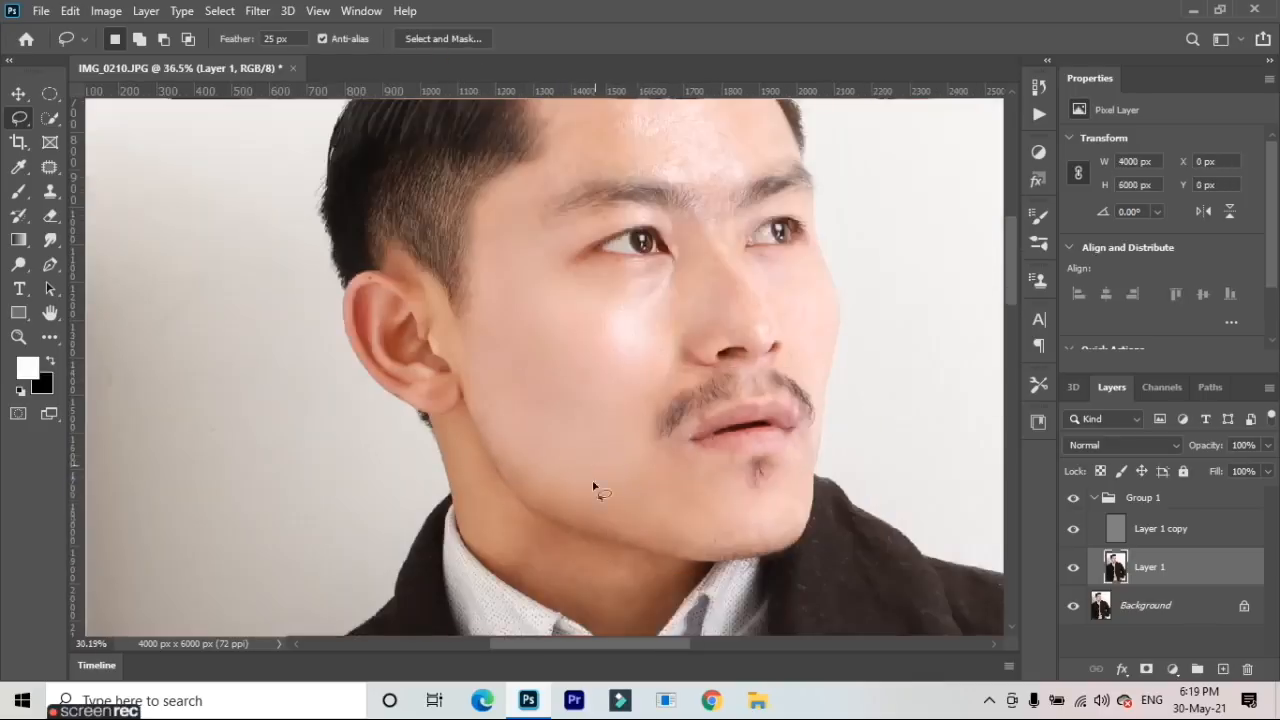
scroll(588, 527, "up", 2)
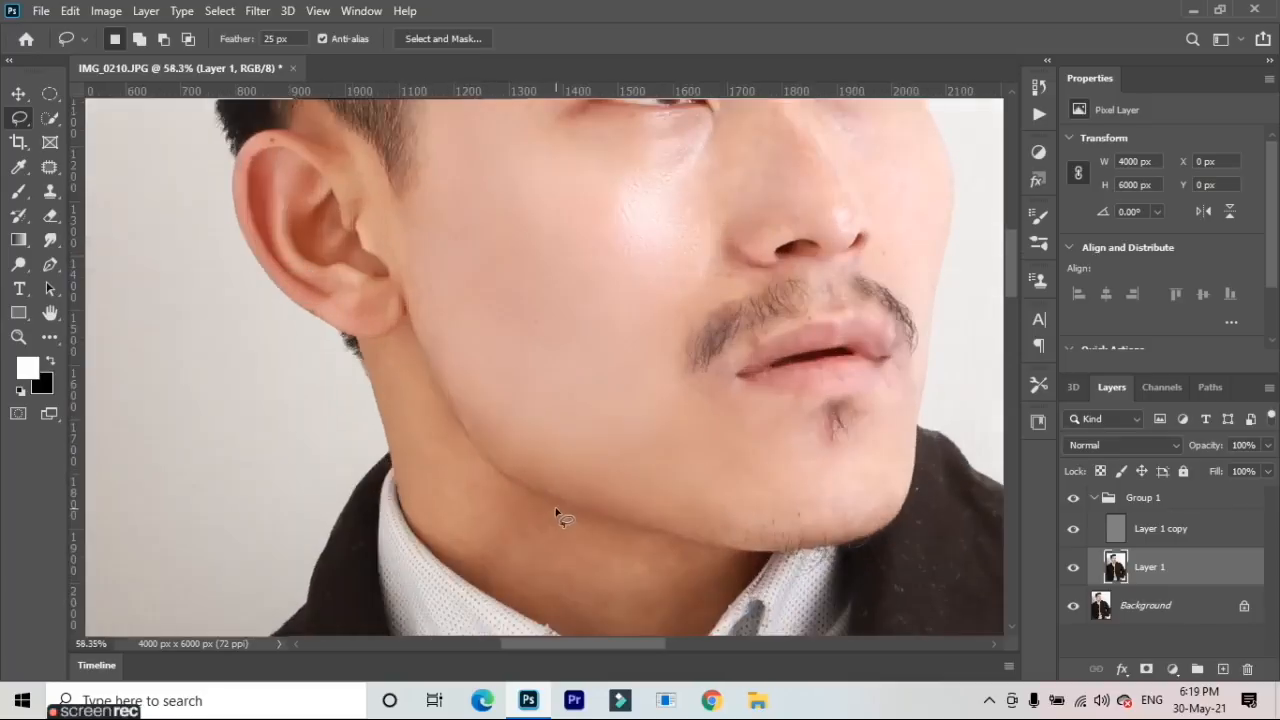
scroll(655, 510, "down", 2)
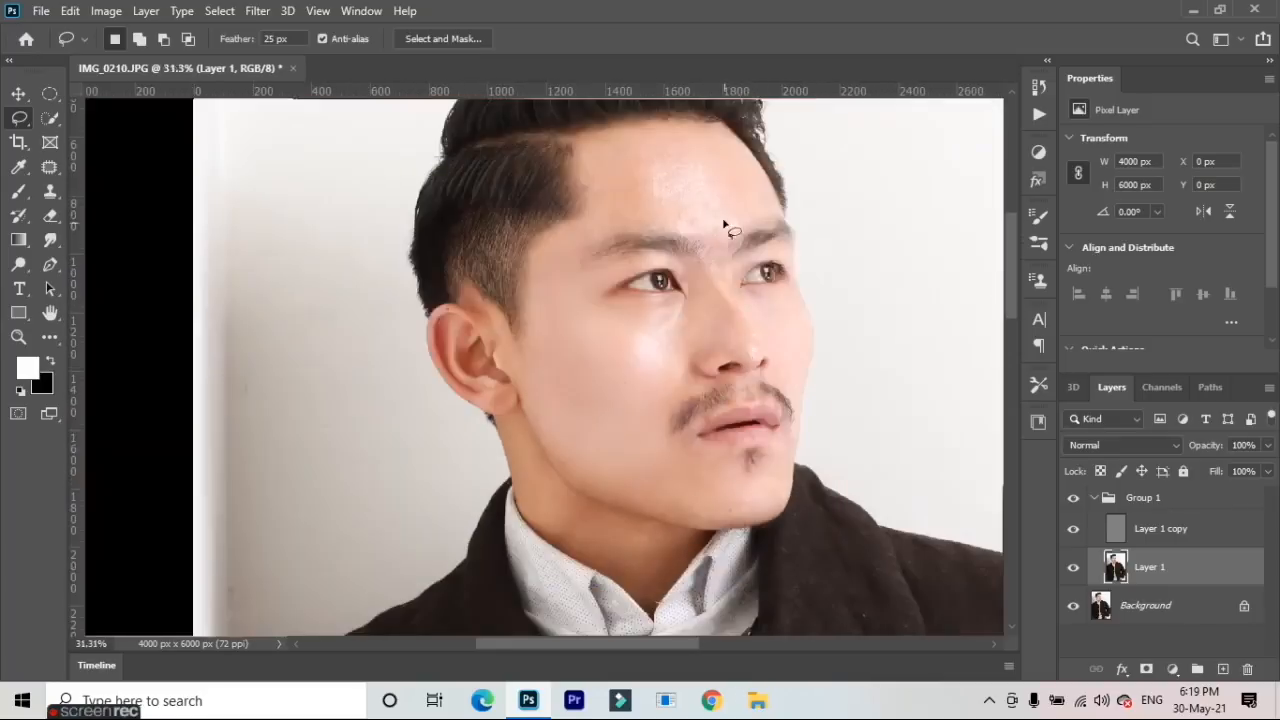
scroll(638, 118, "up", 3)
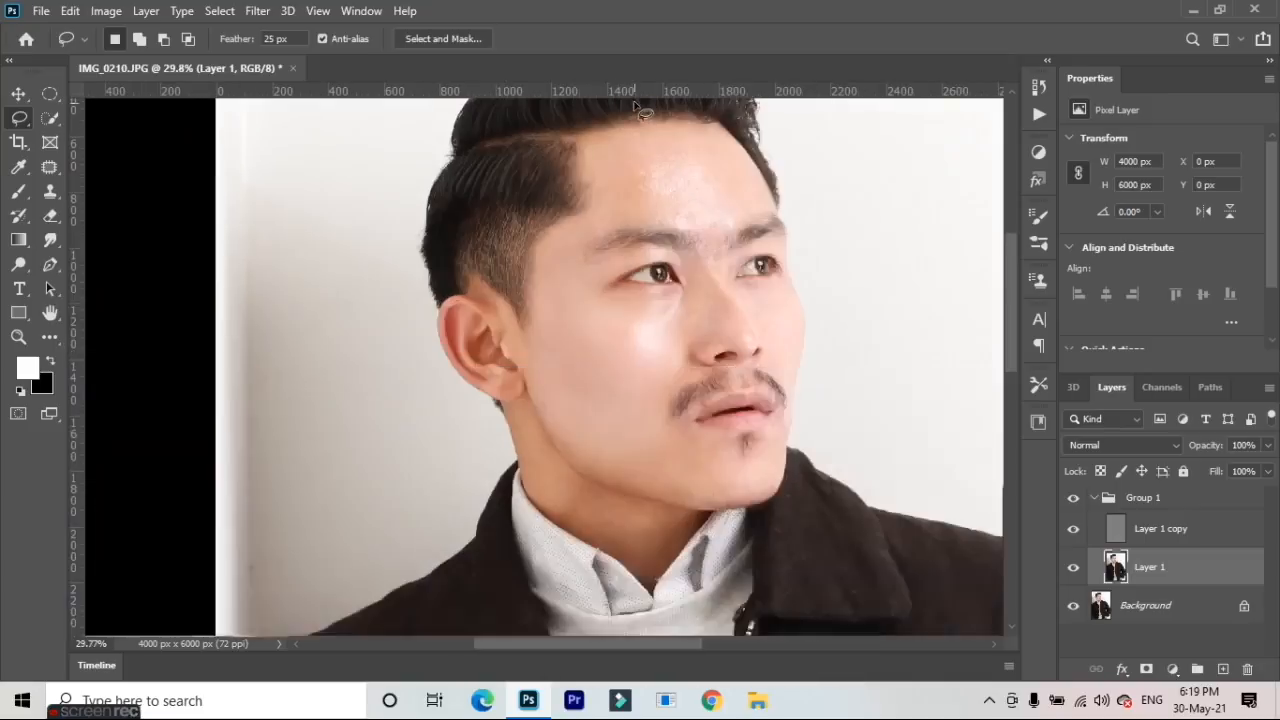
mouse_move(585, 182)
left_mouse_down()
mouse_move(567, 281)
mouse_move(587, 298)
mouse_move(698, 288)
mouse_move(768, 300)
mouse_move(815, 286)
mouse_move(843, 262)
mouse_move(822, 203)
left_mouse_up()
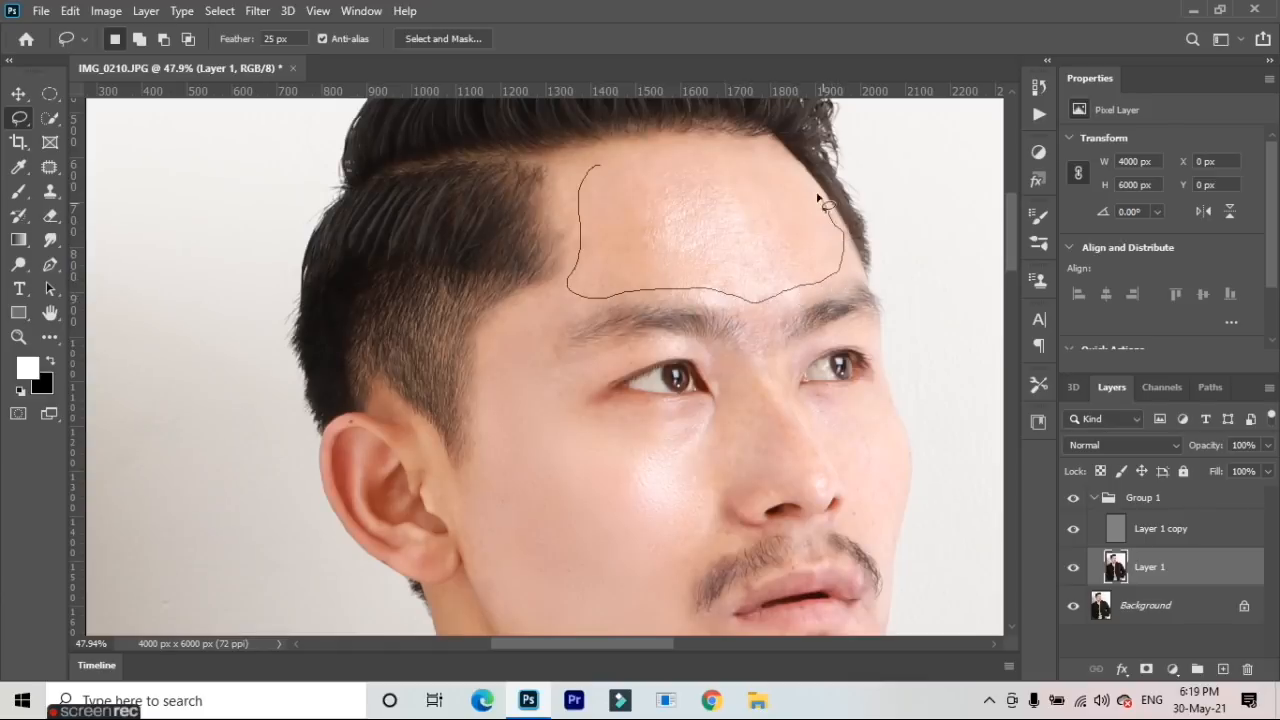
mouse_move(734, 157)
left_mouse_down()
mouse_move(646, 149)
mouse_move(603, 172)
left_mouse_up()
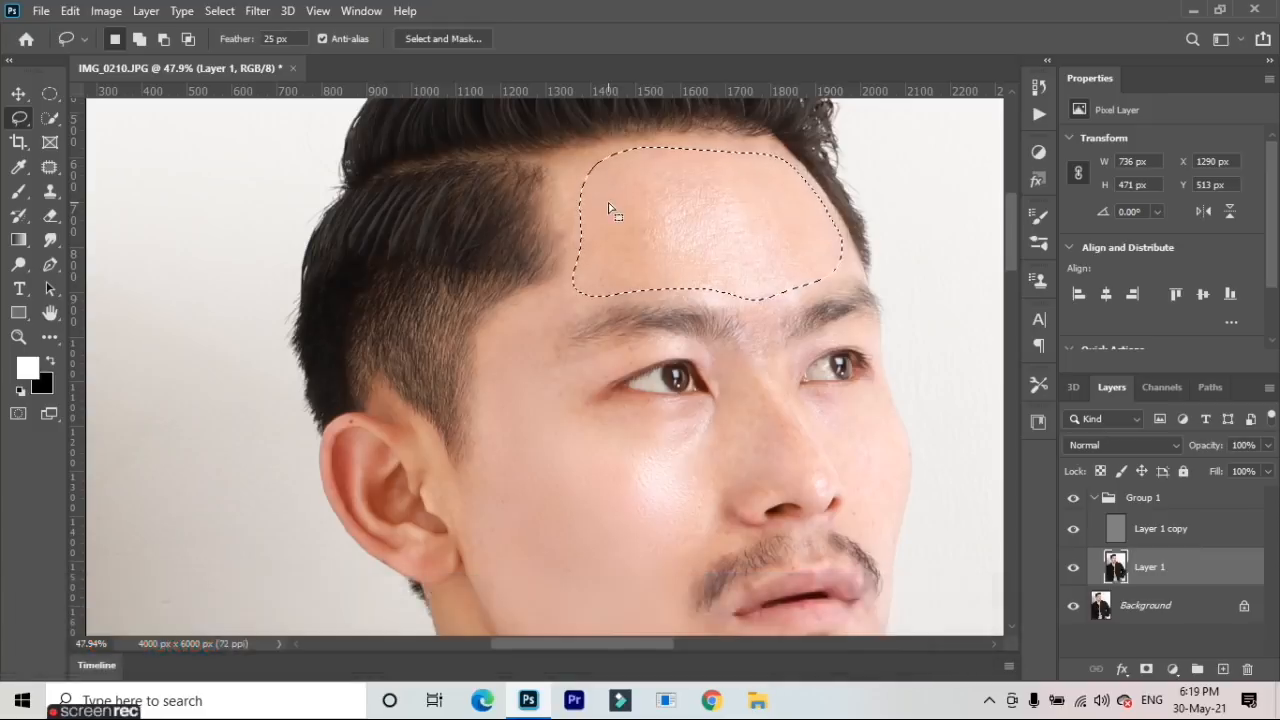
key("ctrl+d")
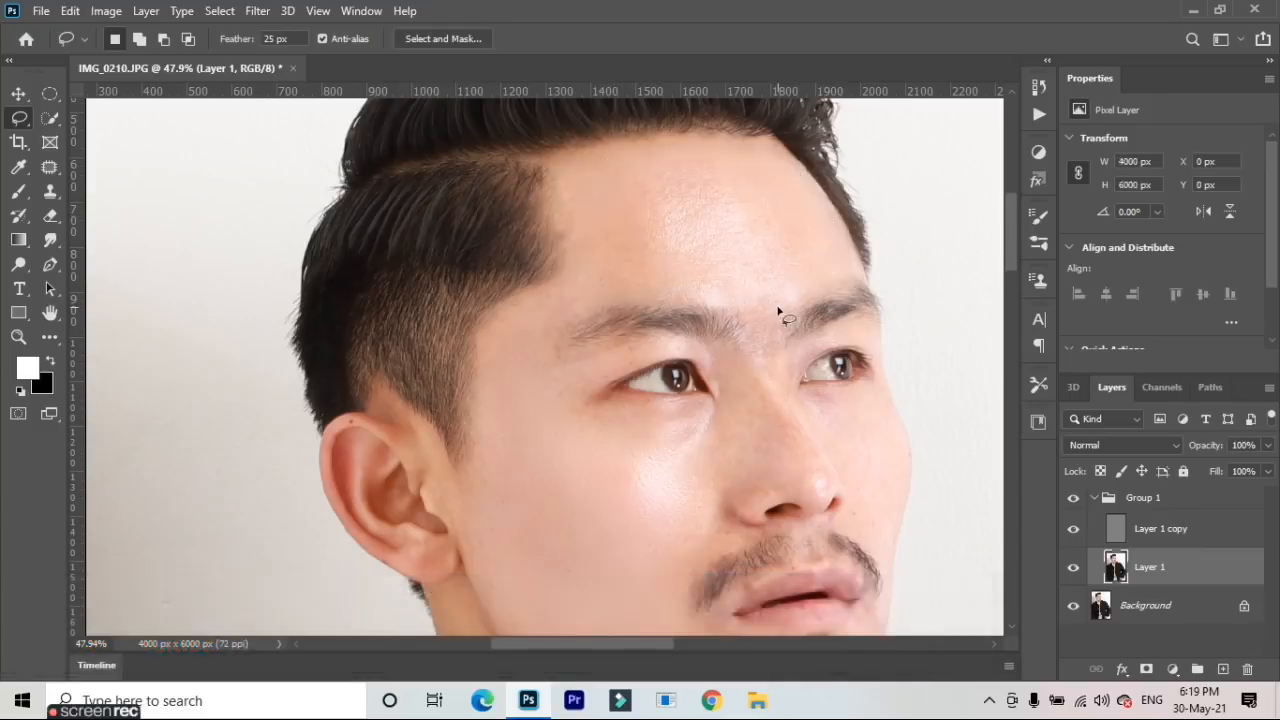
scroll(618, 215, "up", 3)
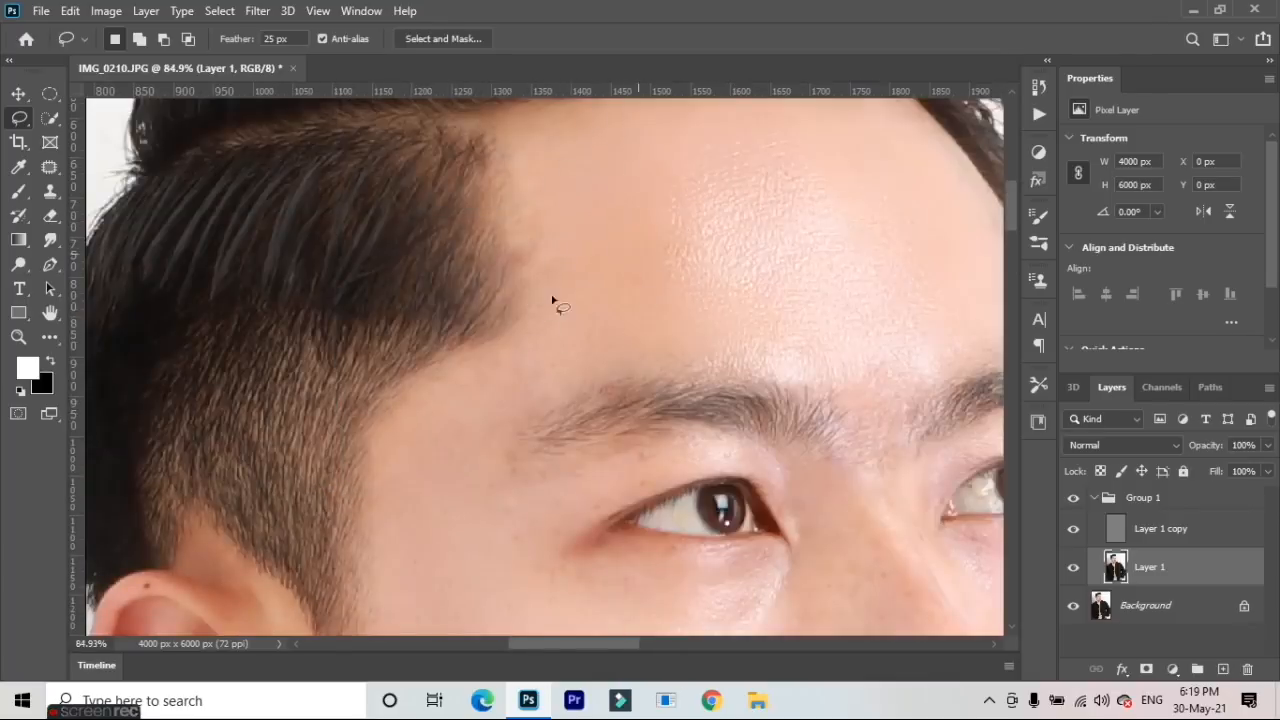
Lasso the temple above the outer eyebrow, about 388 × 259 px, and the side of the nose, about 290 × 272 px, clearing each selection
mouse_move(543, 335)
left_mouse_down()
mouse_move(429, 397)
mouse_move(414, 429)
mouse_move(476, 436)
mouse_move(615, 354)
mouse_move(590, 334)
left_mouse_up()
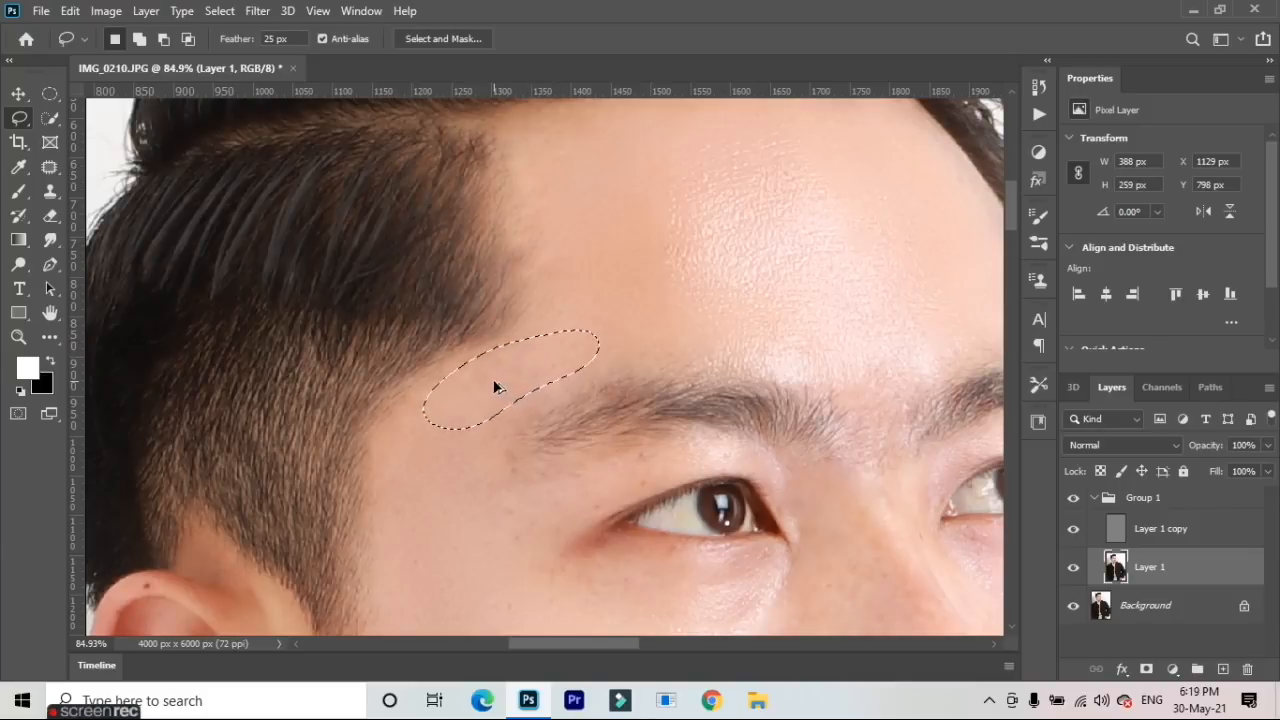
left_click(615, 342)
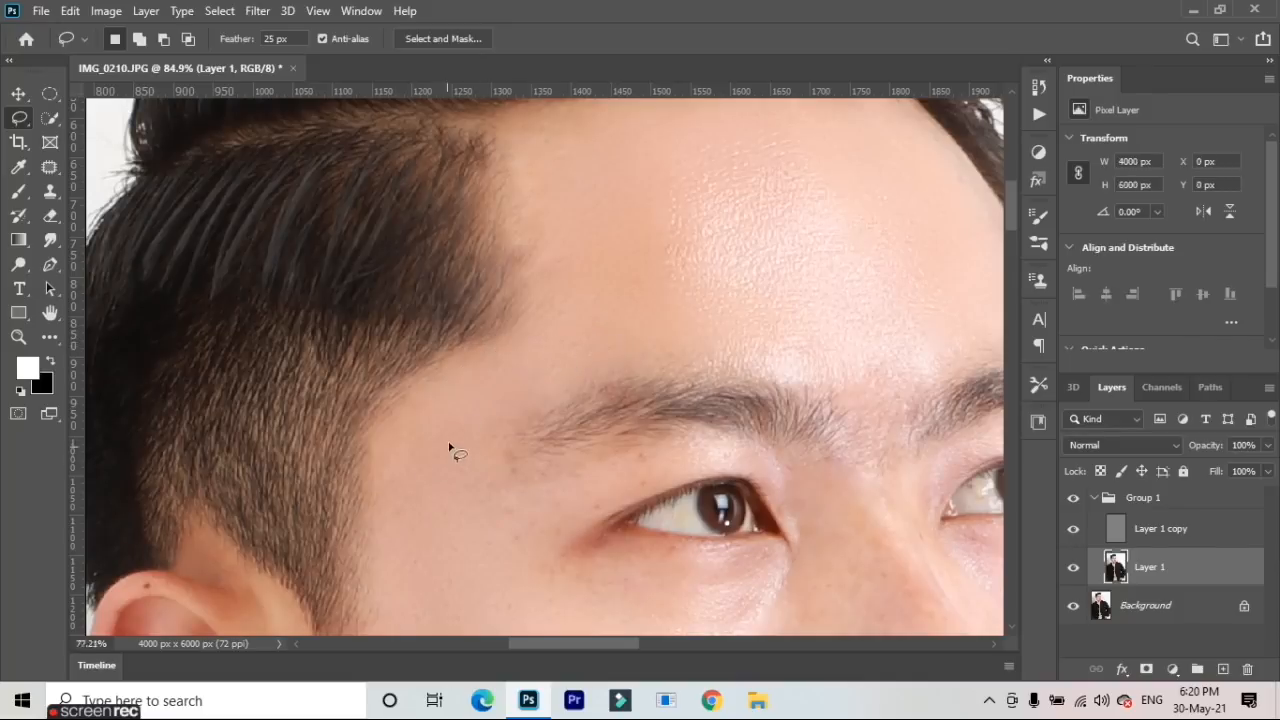
scroll(455, 455, "down", 3)
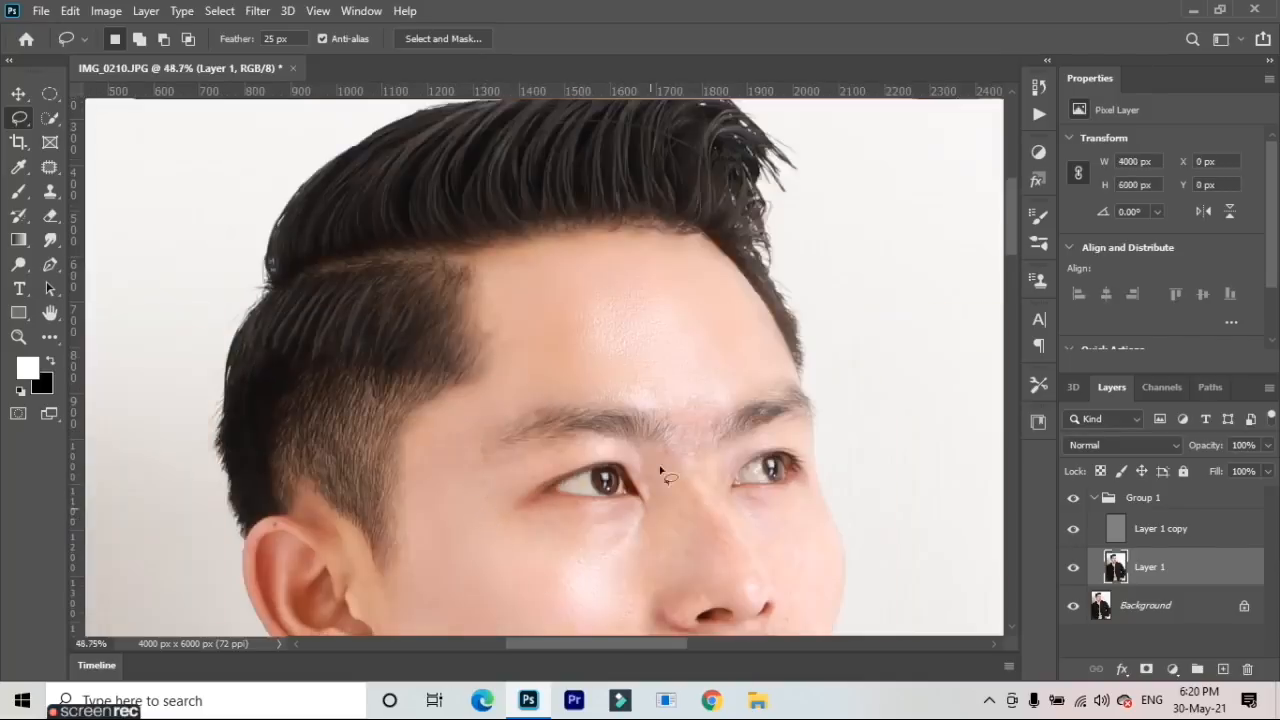
scroll(660, 472, "up", 2)
mouse_move(642, 458)
left_mouse_down()
mouse_move(599, 524)
mouse_move(620, 533)
mouse_move(684, 506)
mouse_move(672, 477)
left_mouse_up()
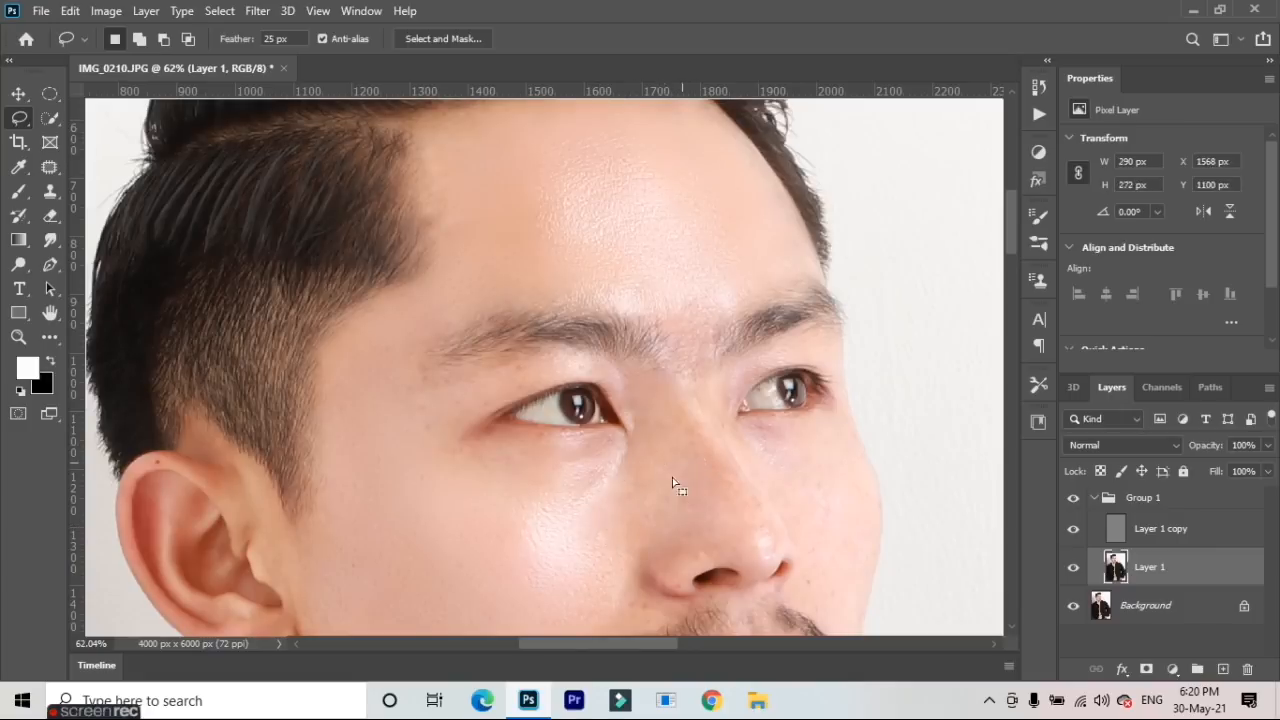
left_click(623, 505)
Lasso the outer upper eyelid, about 312 × 199 px, and the lid below the eyebrow, about 230 × 165 px, clearing each selection
scroll(611, 491, "down", 1)
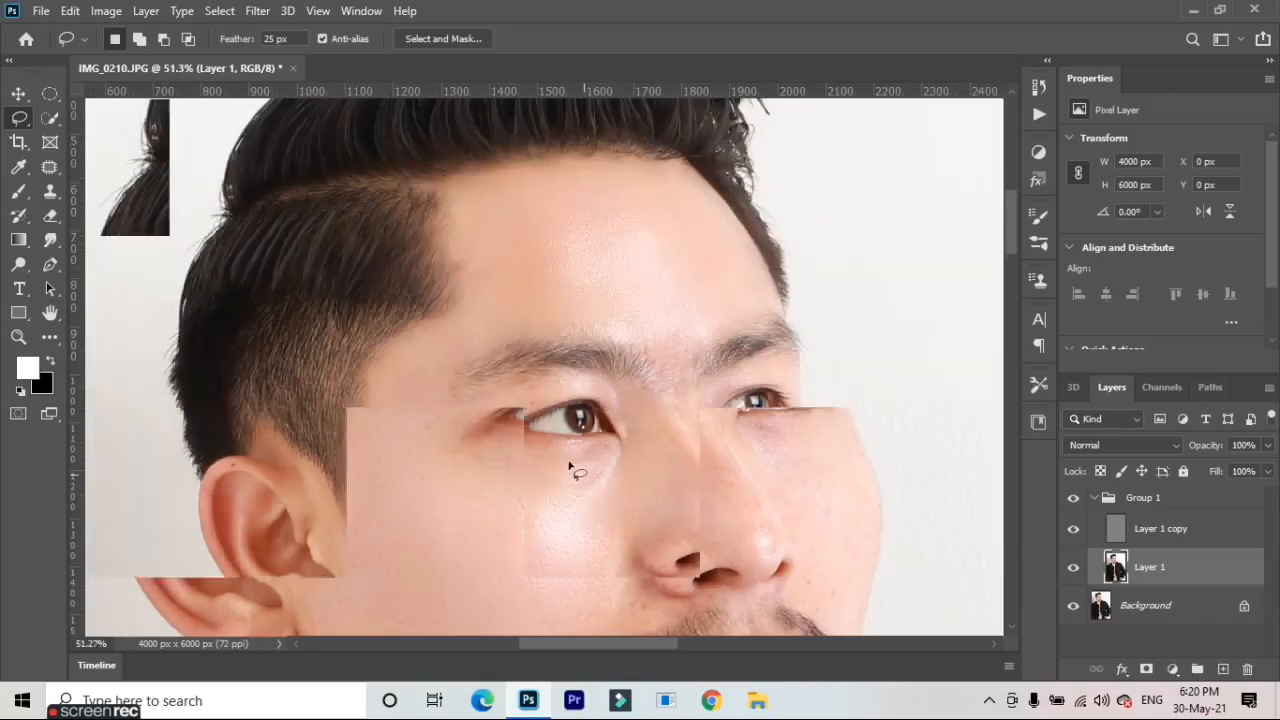
scroll(533, 370, "up", 3)
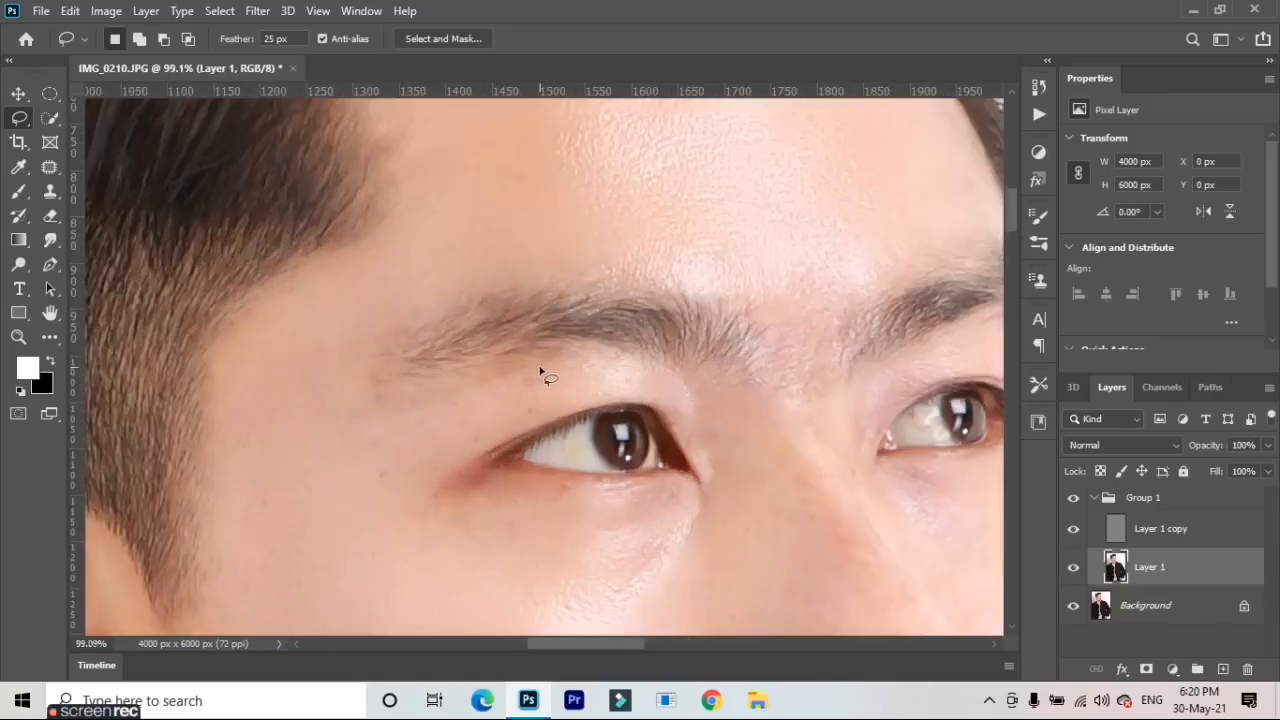
mouse_move(575, 367)
left_mouse_down()
mouse_move(444, 398)
mouse_move(410, 433)
mouse_move(425, 440)
mouse_move(600, 384)
left_mouse_up()
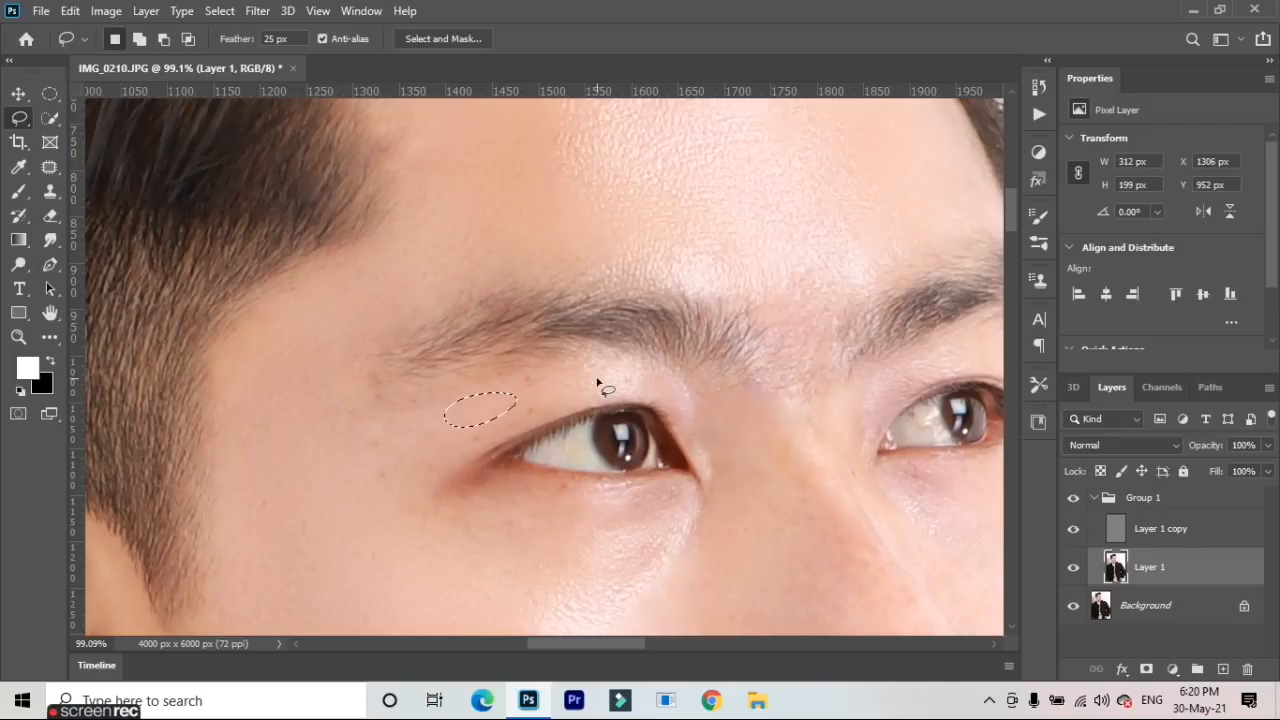
key("ctrl+d")
mouse_move(588, 375)
left_mouse_down()
mouse_move(510, 406)
mouse_move(618, 388)
mouse_move(617, 372)
mouse_move(611, 387)
left_mouse_up()
left_click(624, 276)
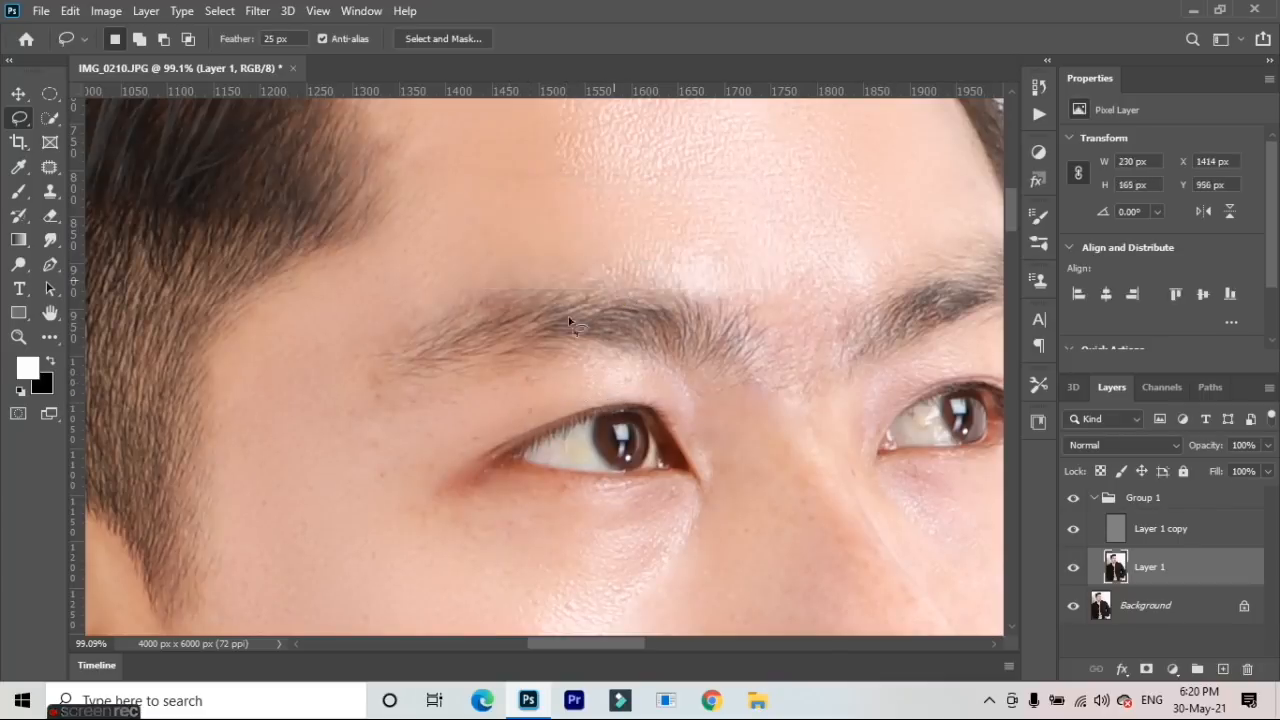
Lasso the far cheek beside the nose, about 288 × 442 px, reapply the last Gaussian Blur and deselect
scroll(282, 414, "down", 5)
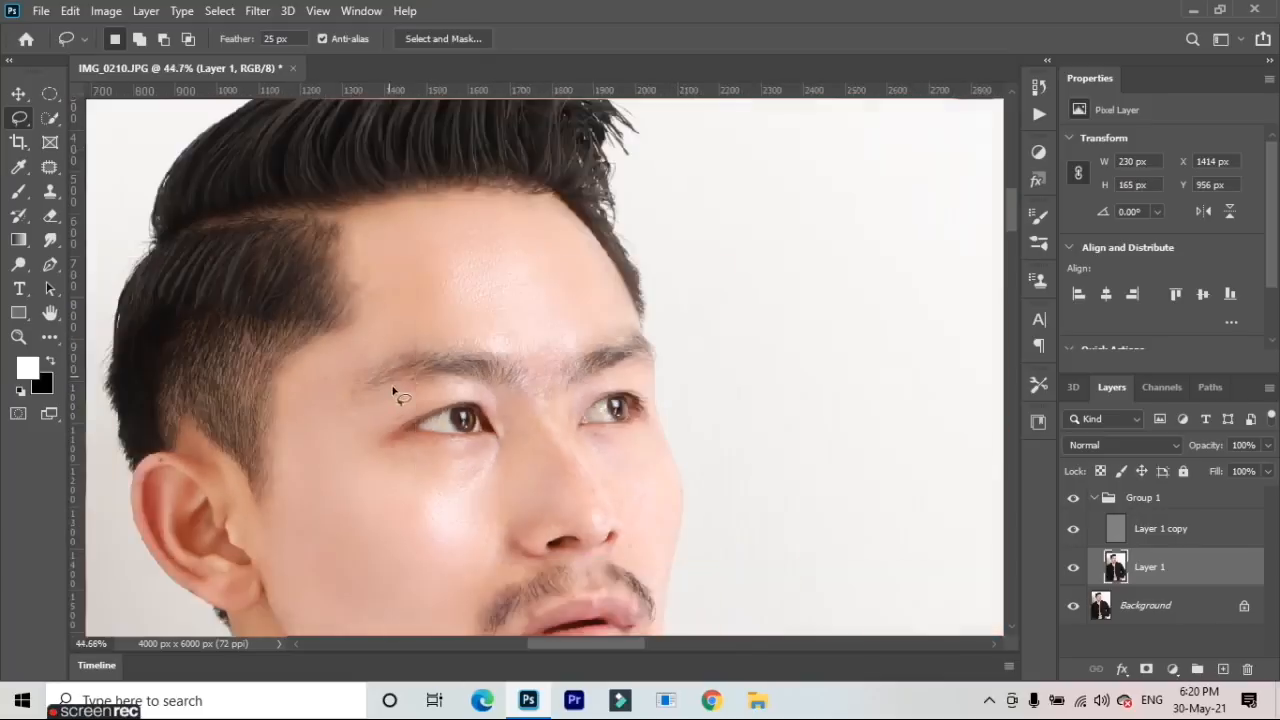
scroll(600, 465, "up", 3)
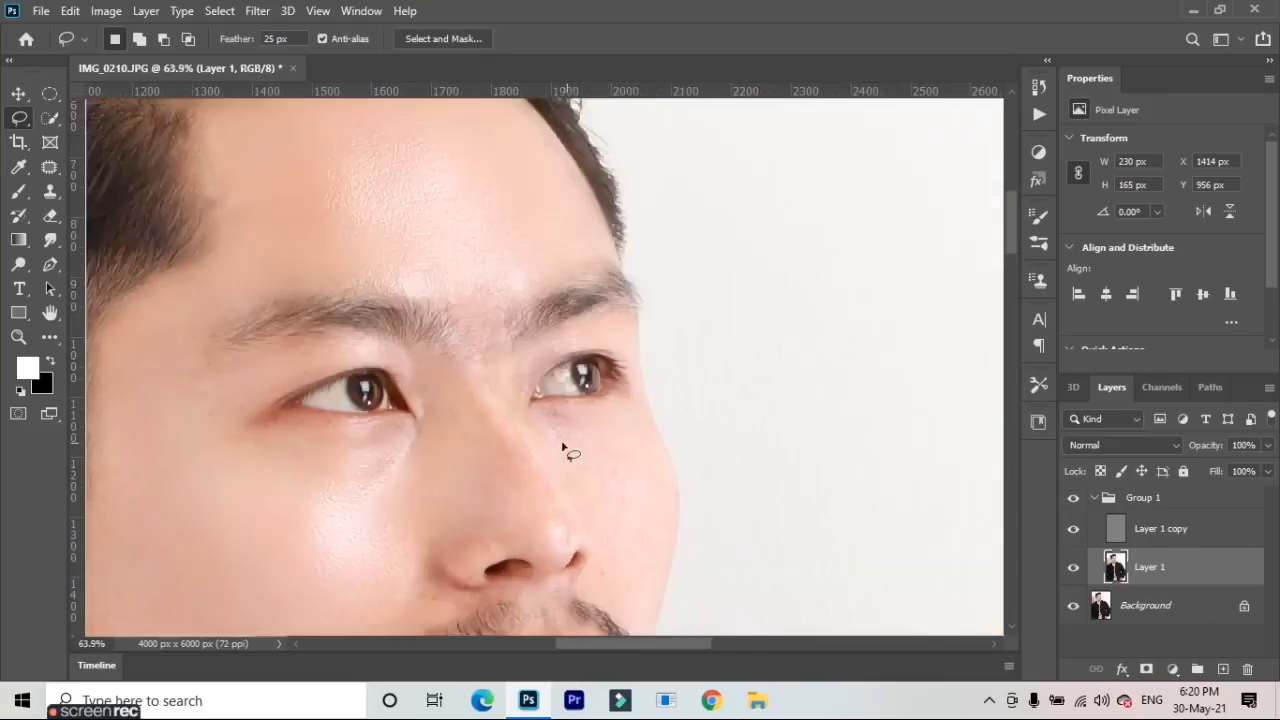
left_click_drag(547, 437, 593, 534)
key("Return")
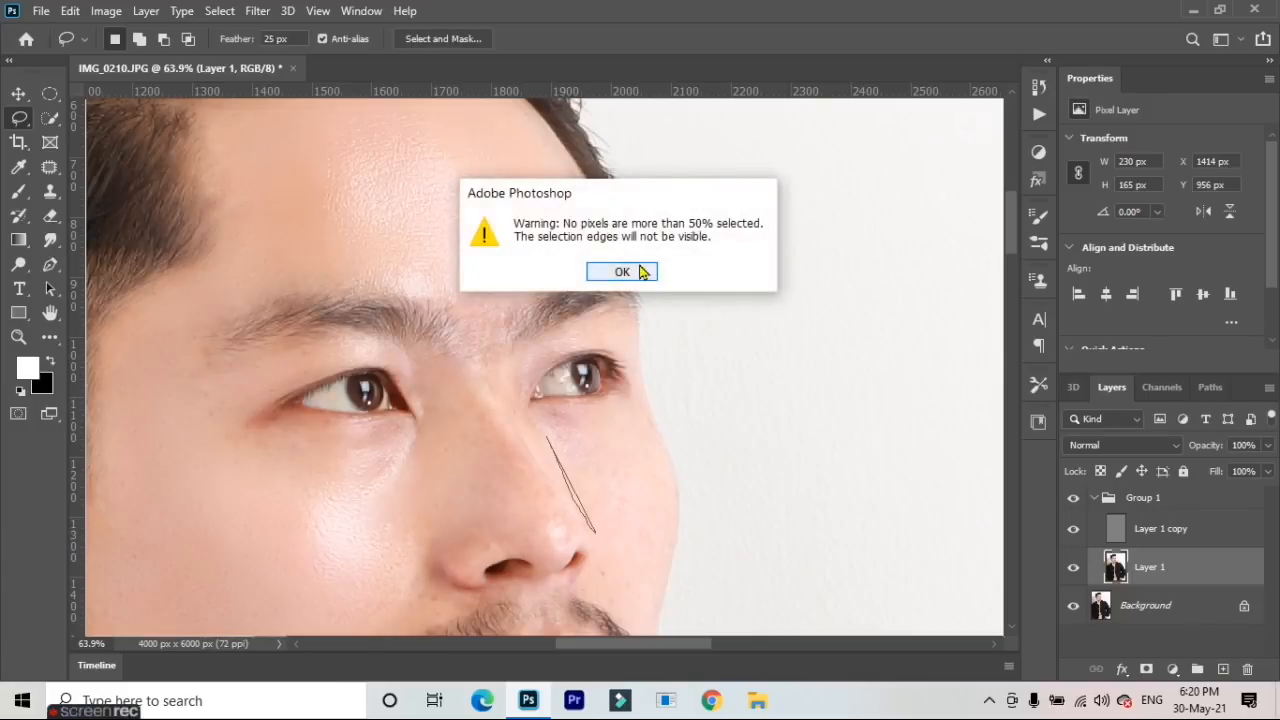
mouse_move(565, 437)
left_mouse_down()
mouse_move(635, 605)
mouse_move(663, 573)
mouse_move(650, 439)
mouse_move(635, 414)
mouse_move(610, 410)
mouse_move(566, 440)
left_mouse_up()
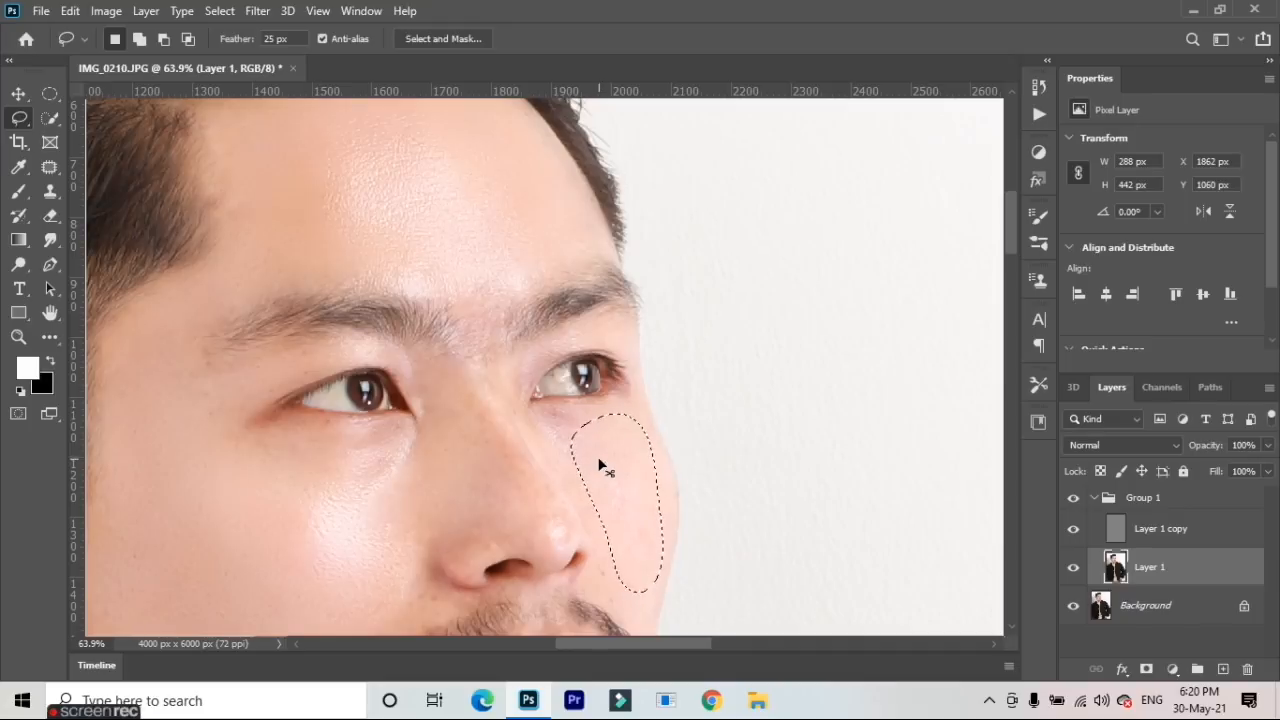
key("ctrl")
key("ctrl+d")
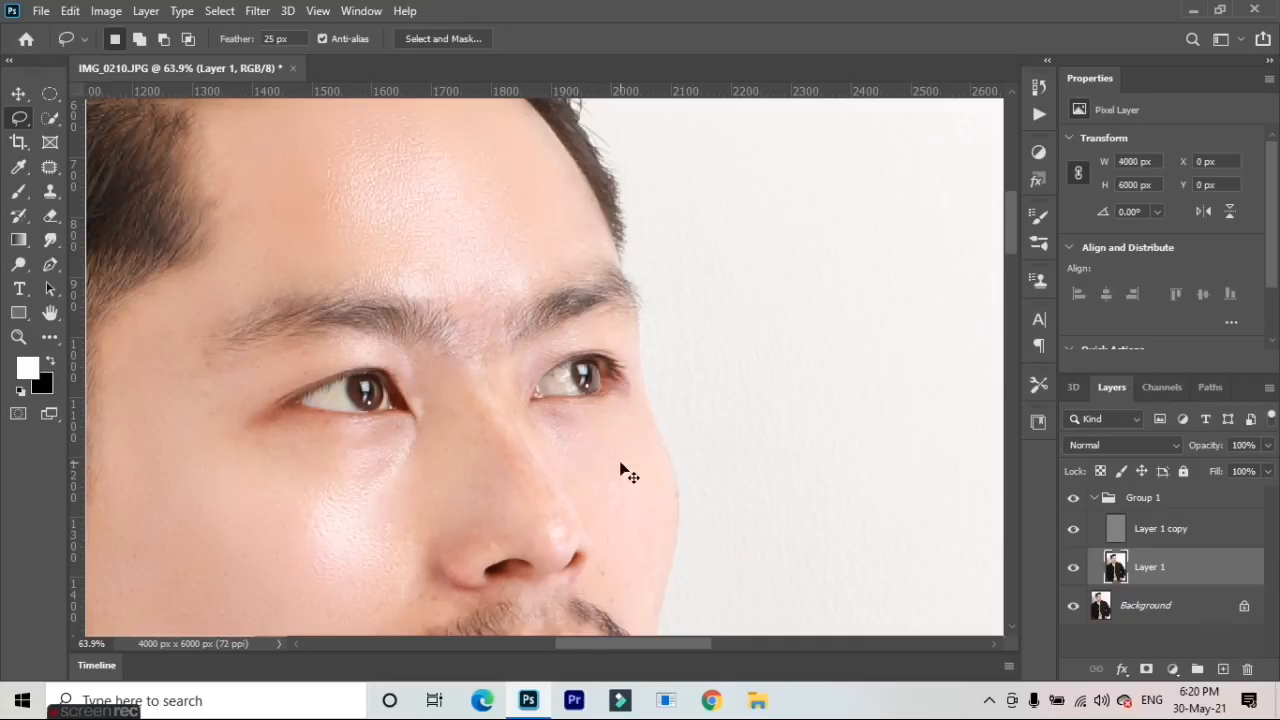
Examine the smoothed skin across the whole face, comparing close and distant views of the portrait
scroll(697, 390, "down", 6)
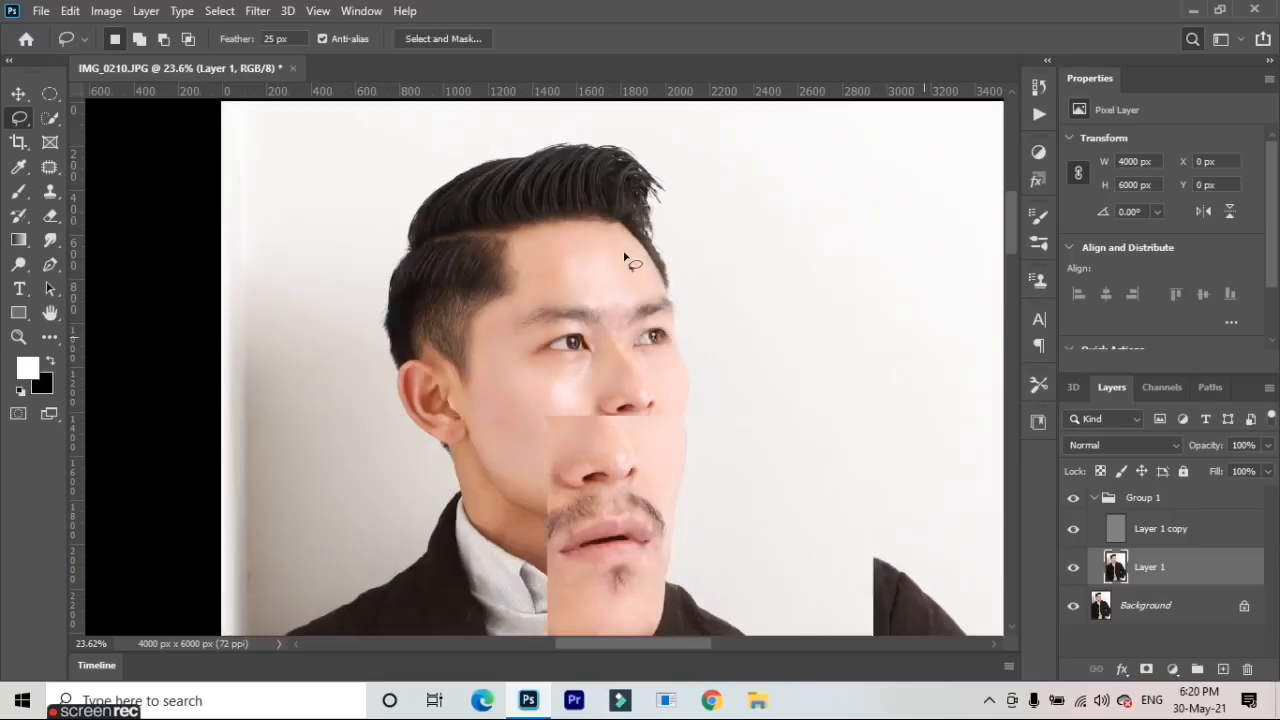
scroll(617, 300, "up", 4)
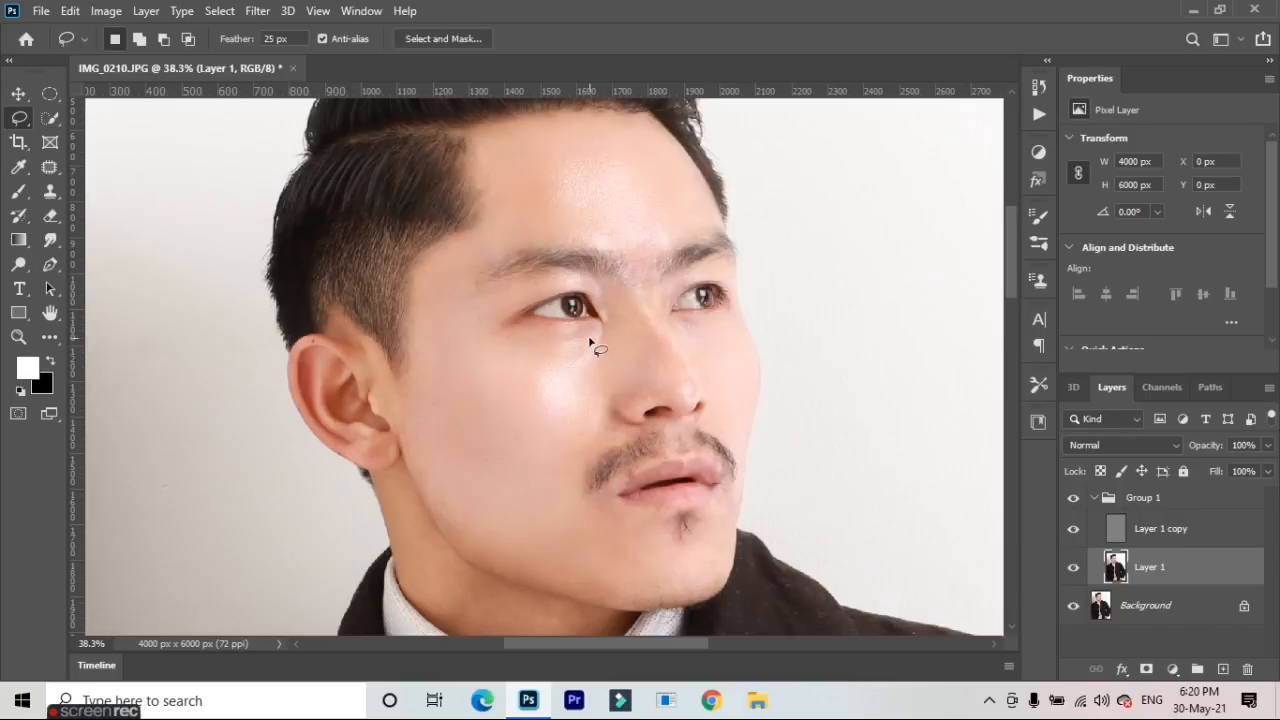
scroll(582, 385, "down", 1)
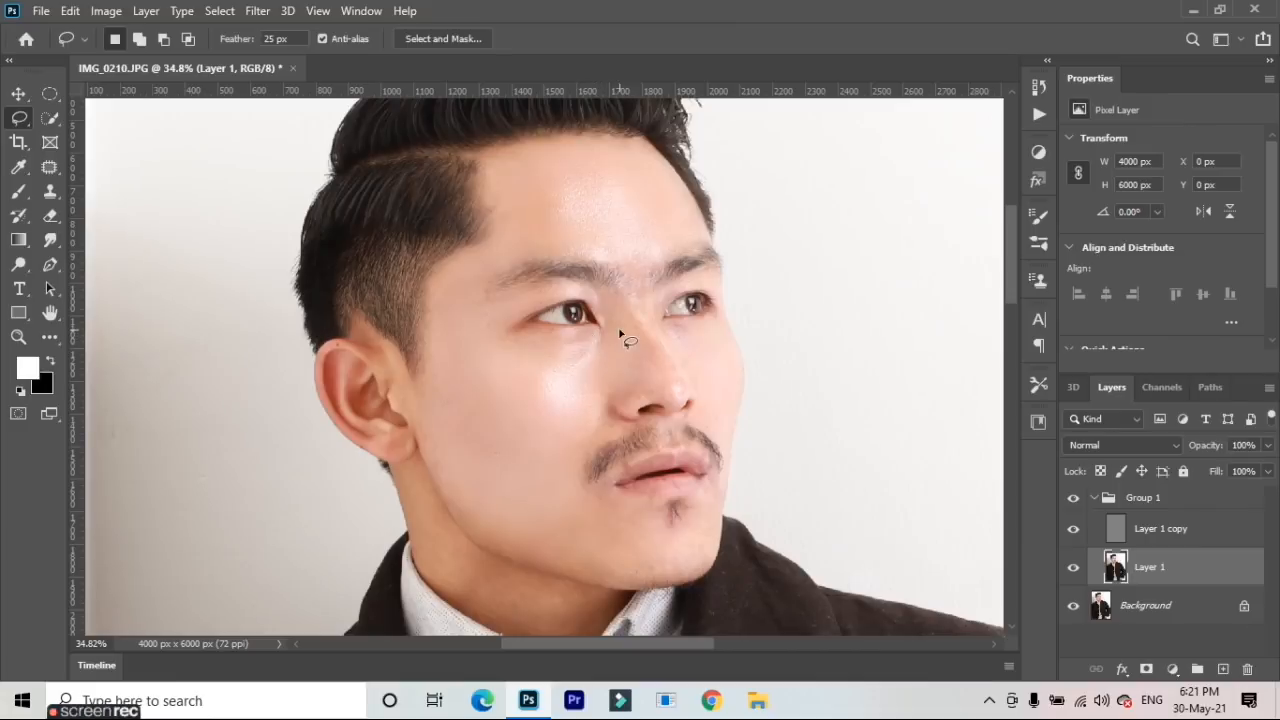
scroll(620, 334, "down", 4)
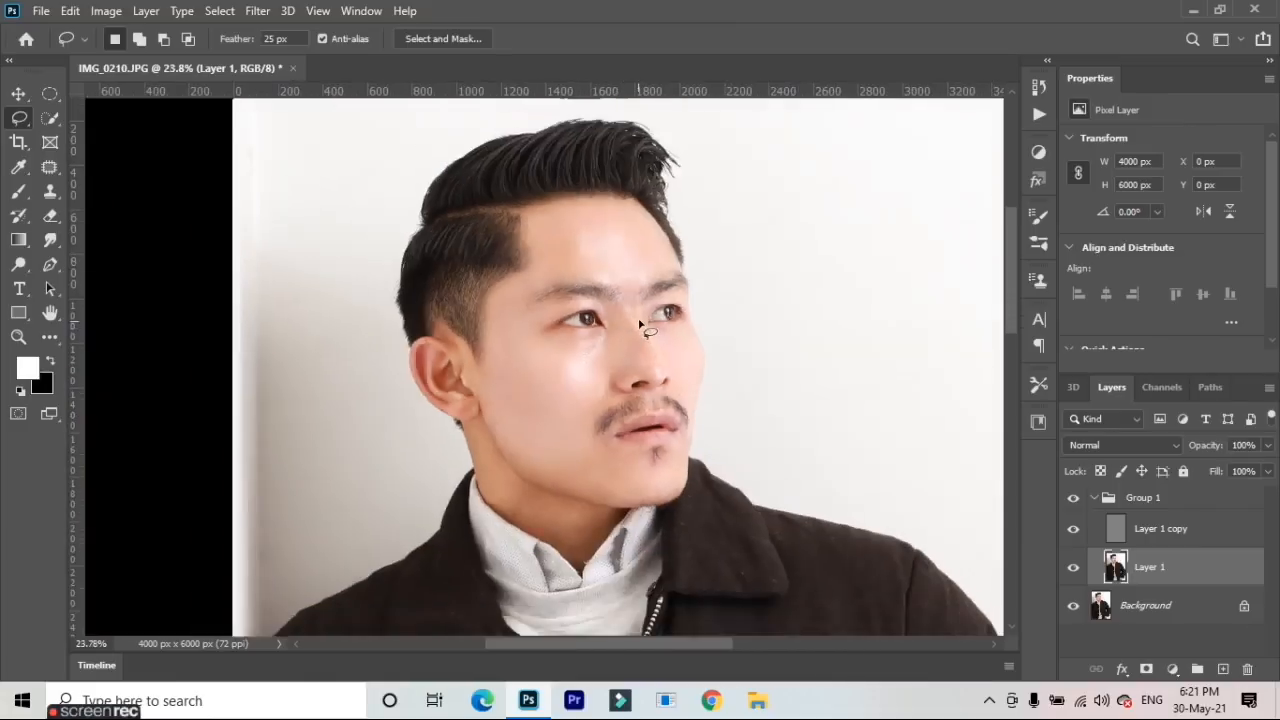
scroll(640, 323, "up", 5)
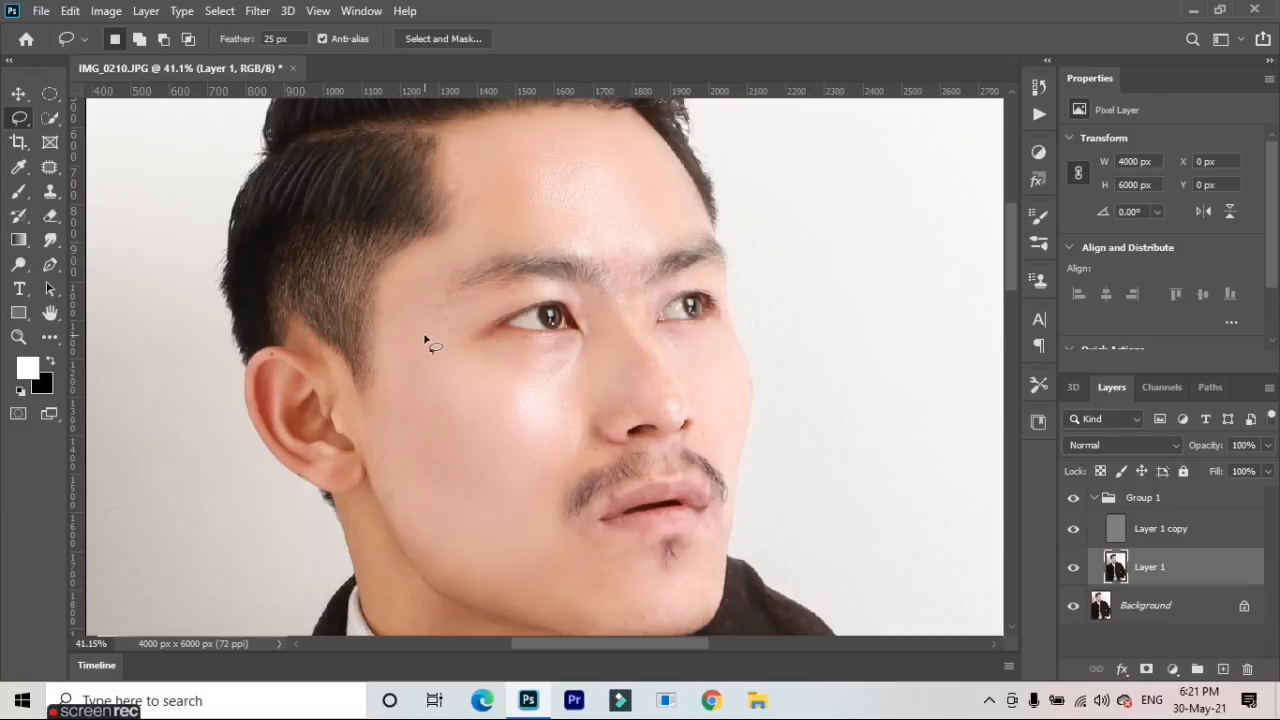
scroll(426, 340, "down", 3)
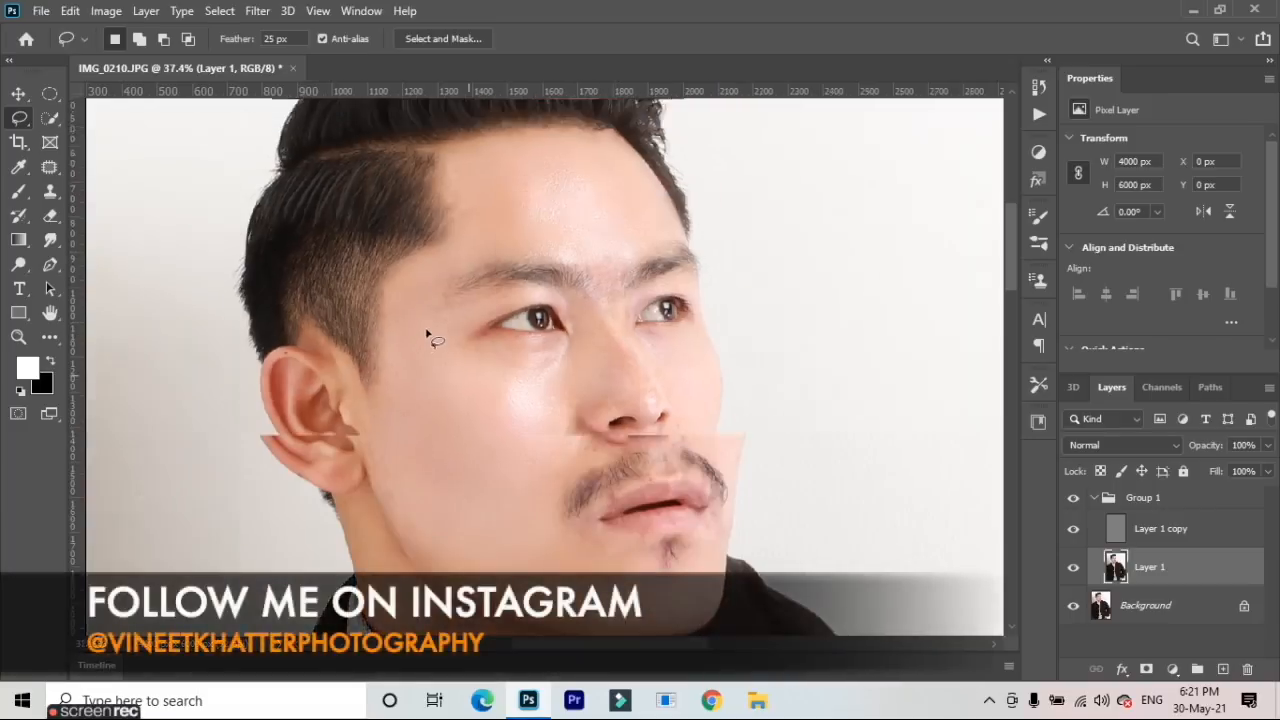
scroll(470, 292, "down", 2)
Lasso the neck below the jaw, about 578 × 518 px, and the throat above the collar, about 278 × 275 px, clearing each selection
scroll(428, 430, "up", 4)
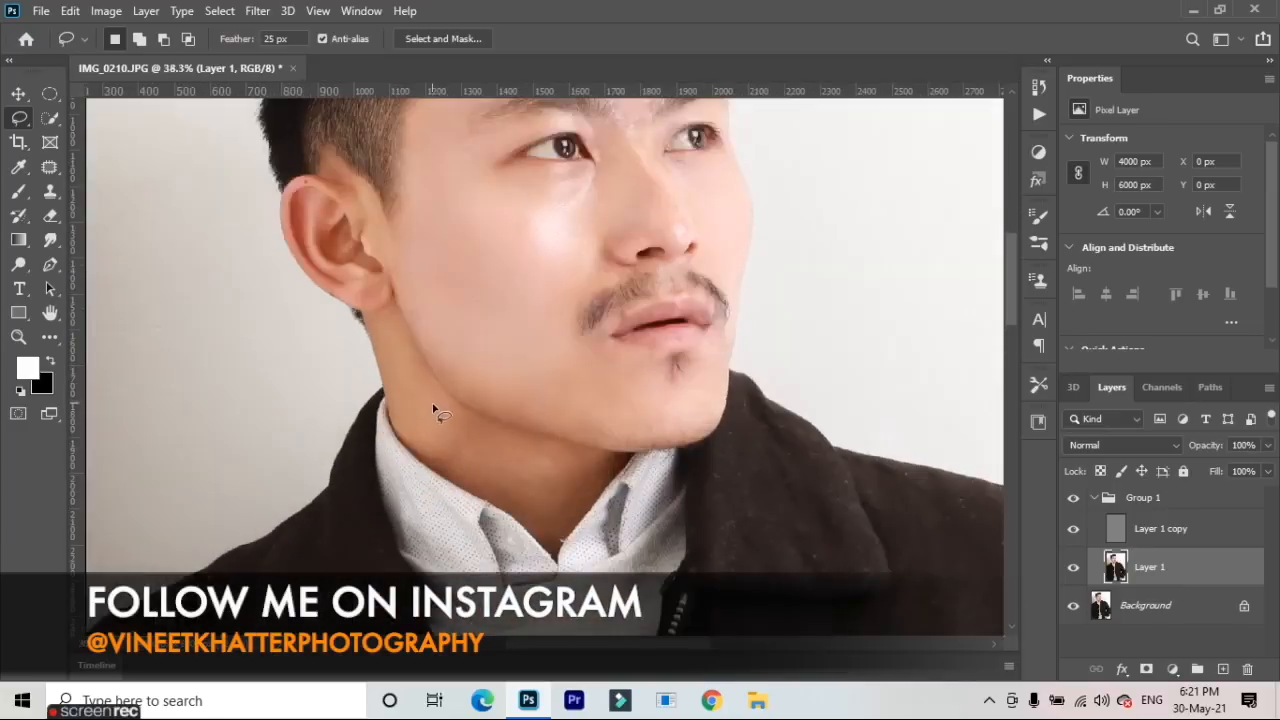
mouse_move(459, 427)
left_mouse_down()
mouse_move(560, 463)
mouse_move(557, 488)
mouse_move(508, 491)
mouse_move(466, 467)
mouse_move(423, 432)
mouse_move(397, 367)
mouse_move(443, 420)
left_mouse_up()
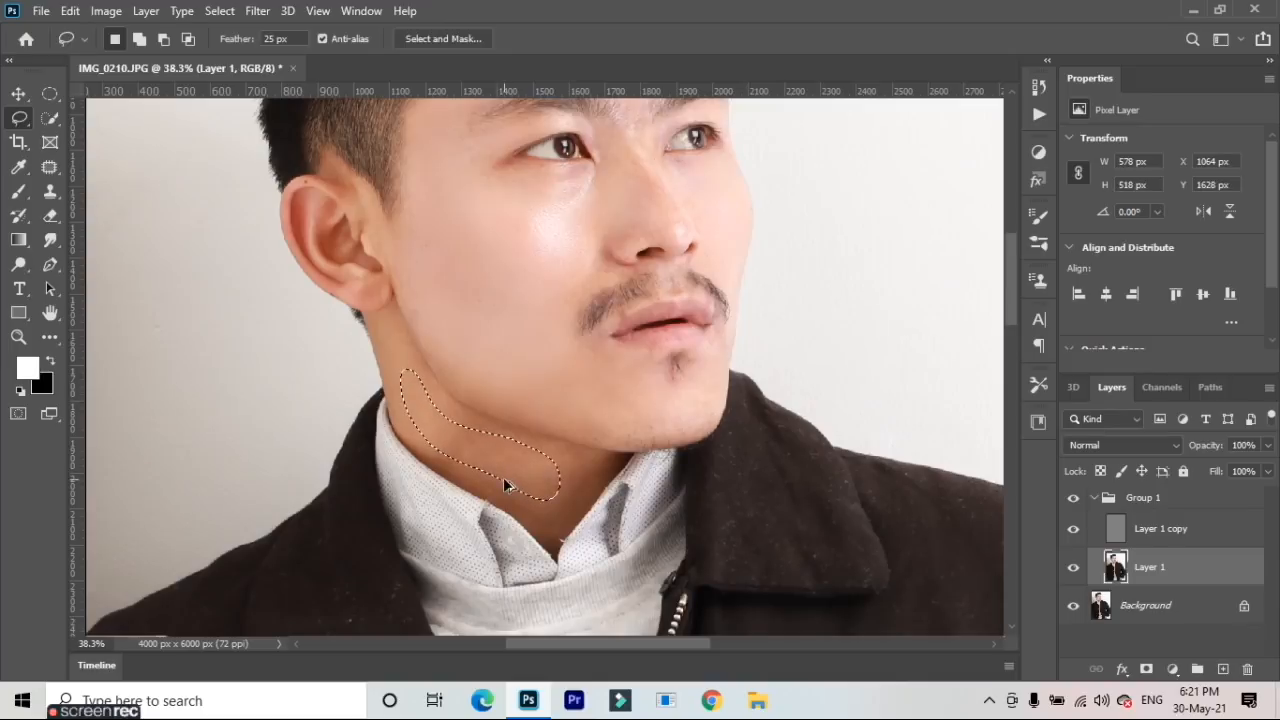
key("ctrl+d")
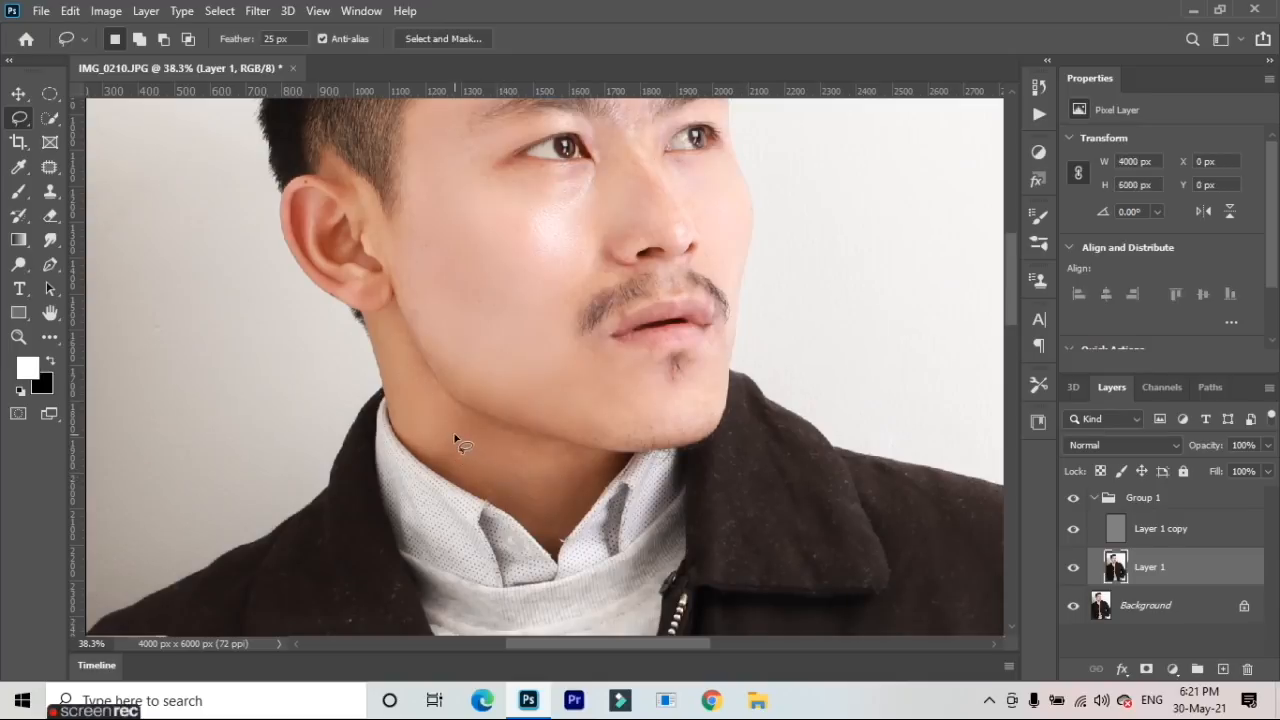
scroll(457, 443, "up", 3)
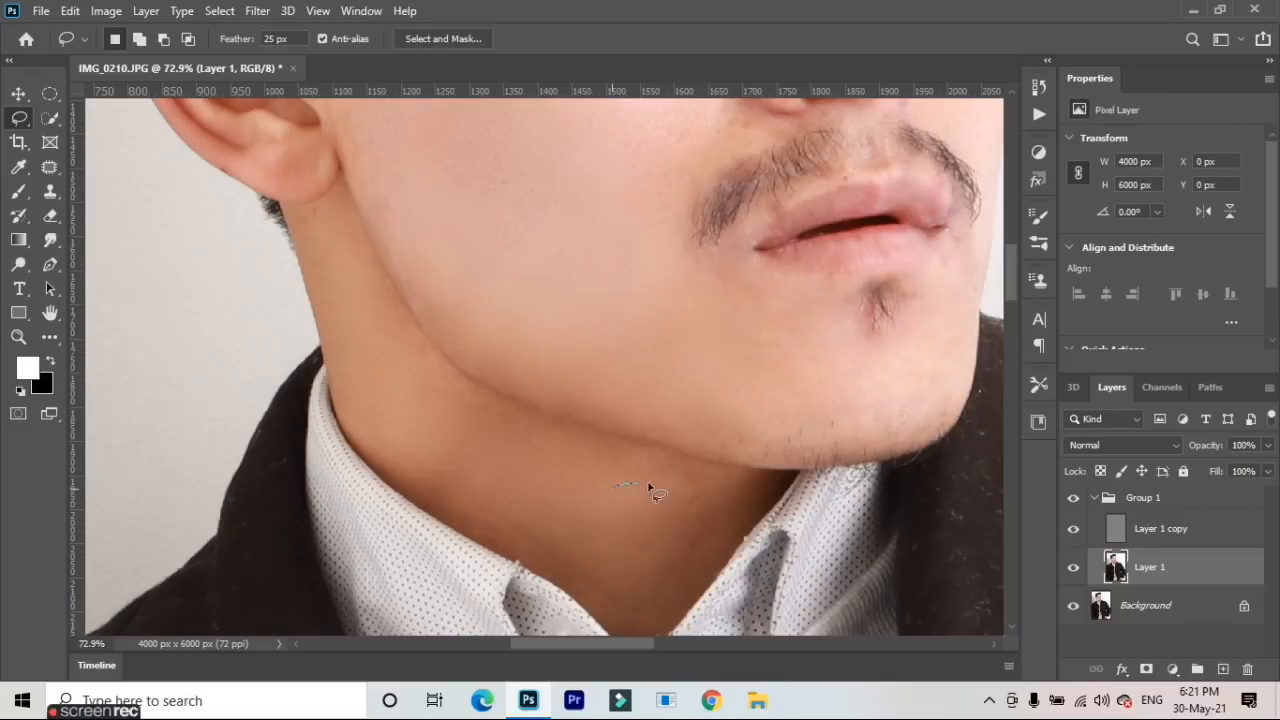
left_click_drag(648, 487, 619, 513)
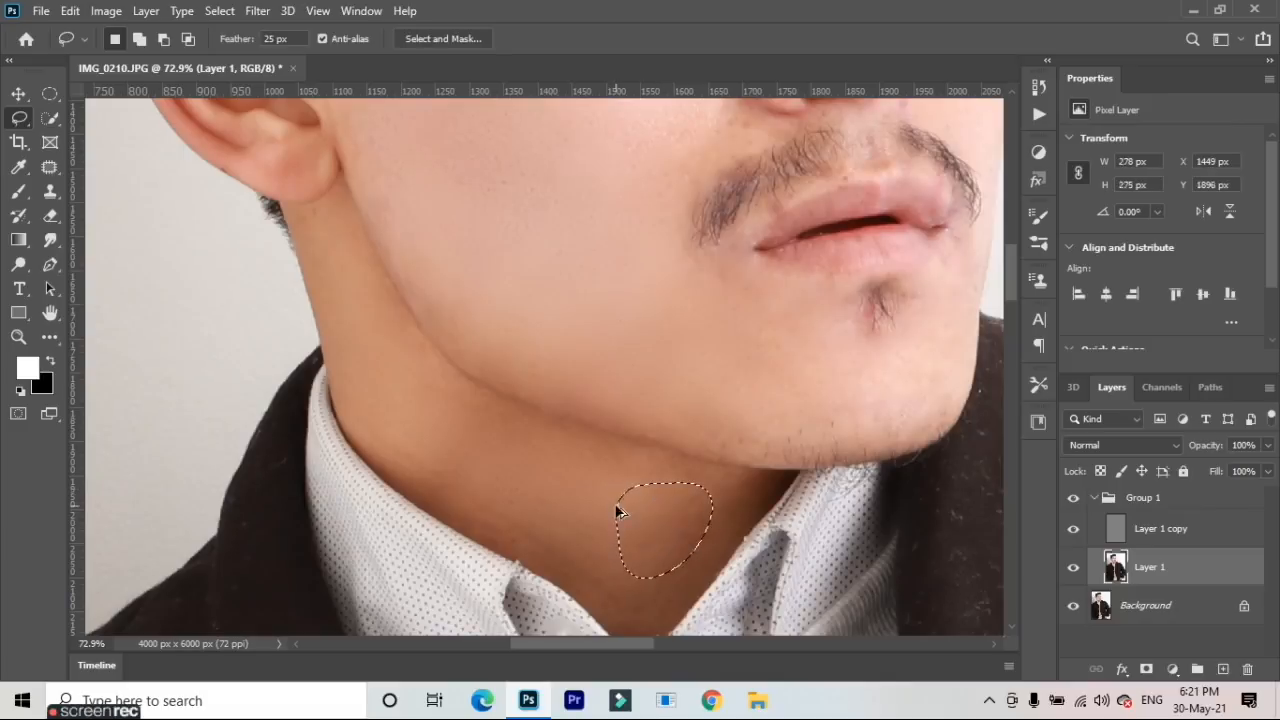
key("ctrl+d")
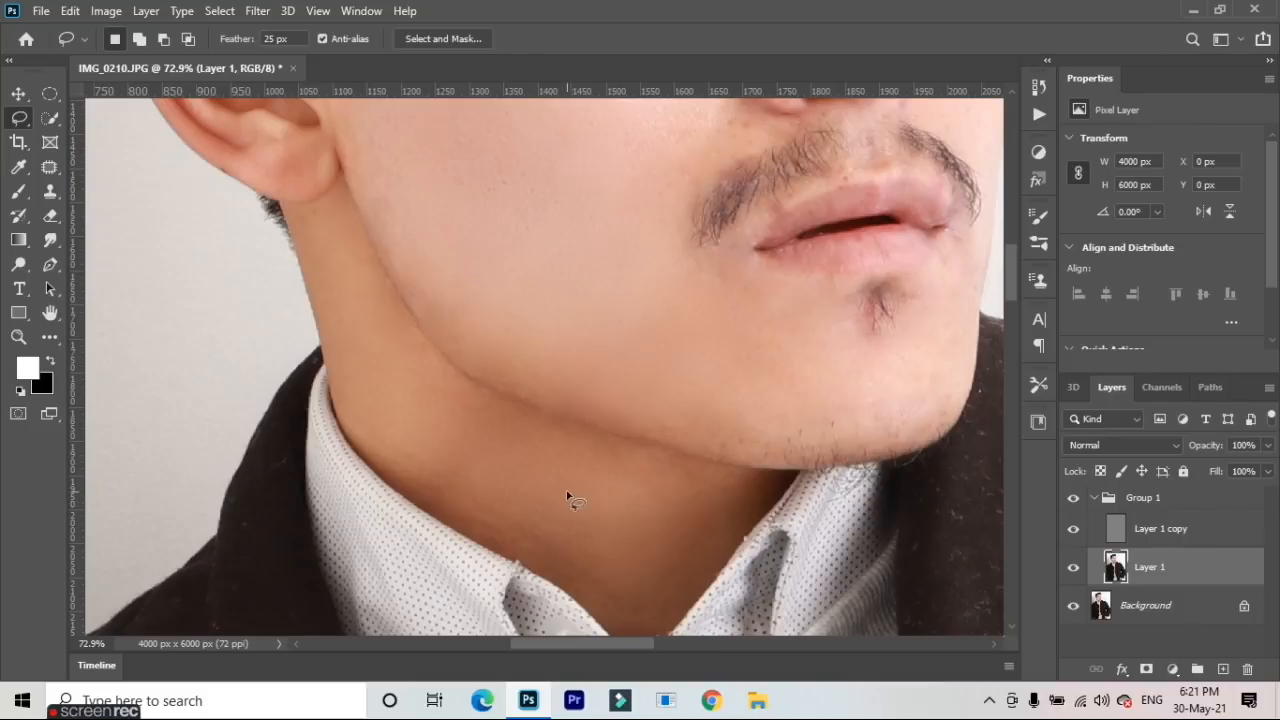
Lasso the cheek fold between the nostril and the moustache, about 222 × 240 px, and clear the selection
scroll(578, 470, "down", 3)
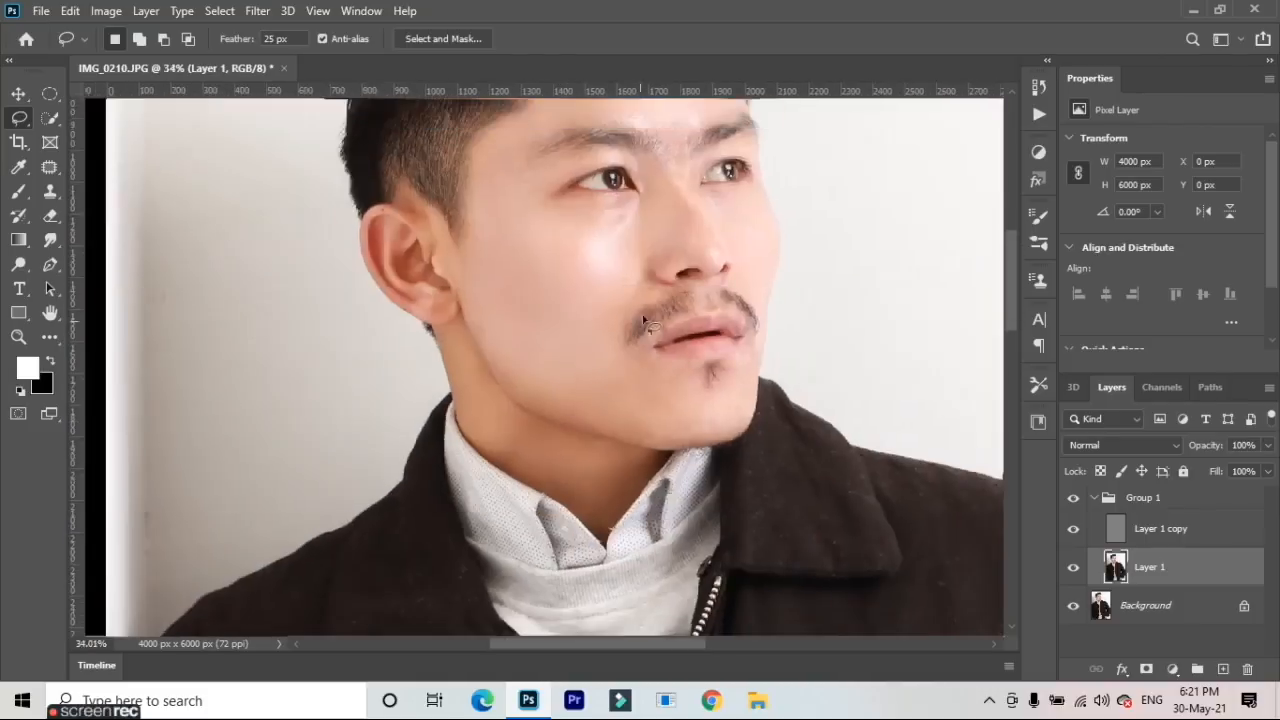
scroll(640, 290, "up", 3)
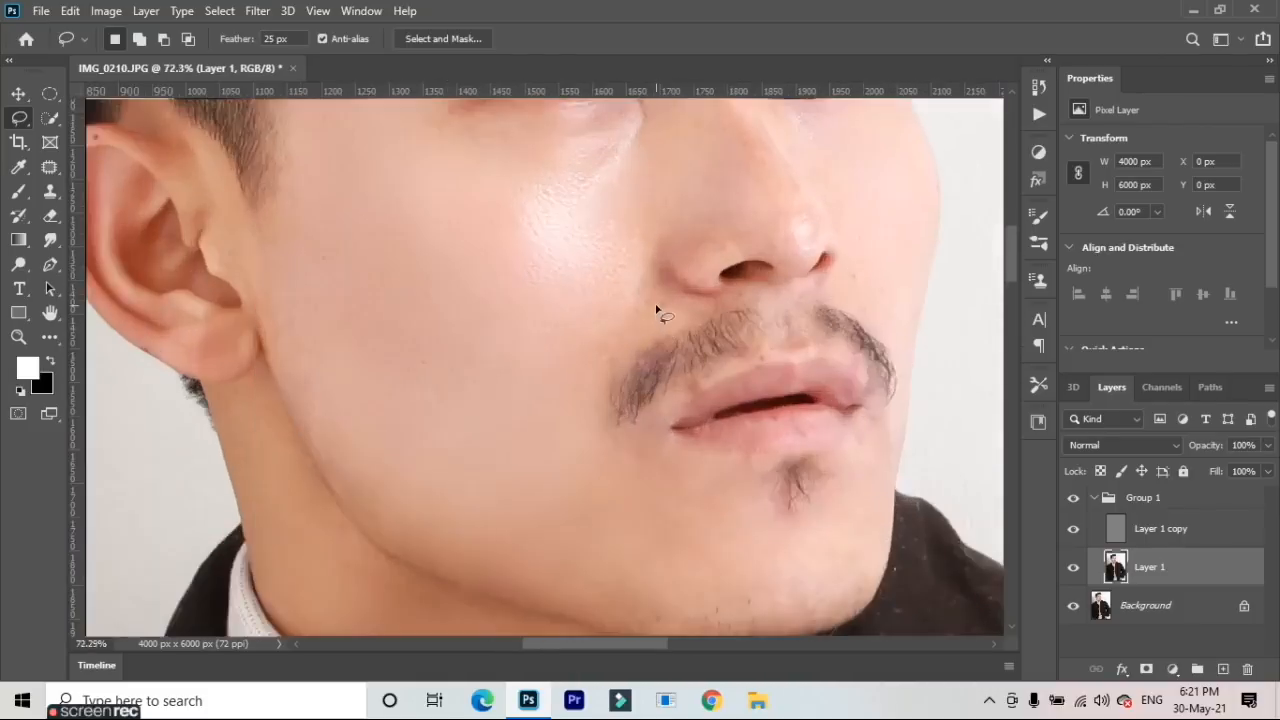
mouse_move(645, 287)
left_mouse_down()
mouse_move(610, 309)
mouse_move(609, 366)
mouse_move(669, 317)
mouse_move(664, 287)
left_mouse_up()
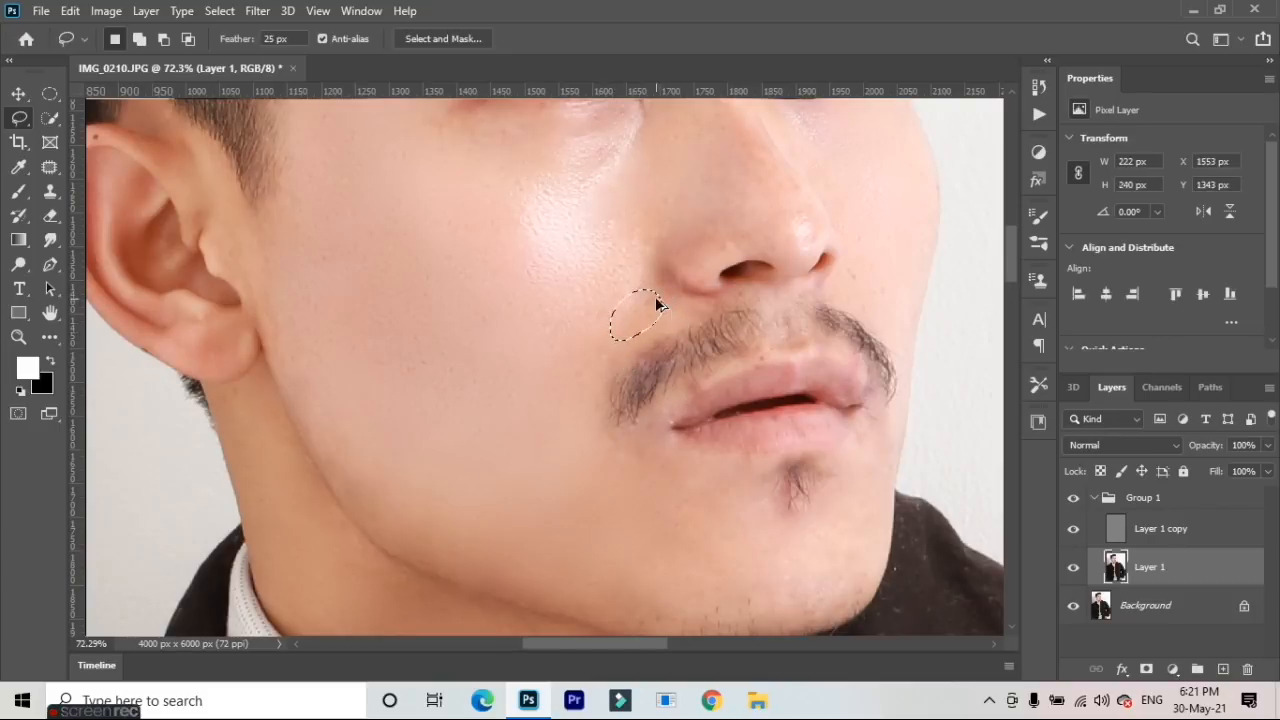
left_click(608, 326)
Lasso the nose wing above the nostril, about 202 × 177 px, and the fold beside it, about 221 × 184 px, clearing each selection
scroll(606, 331, "down", 3)
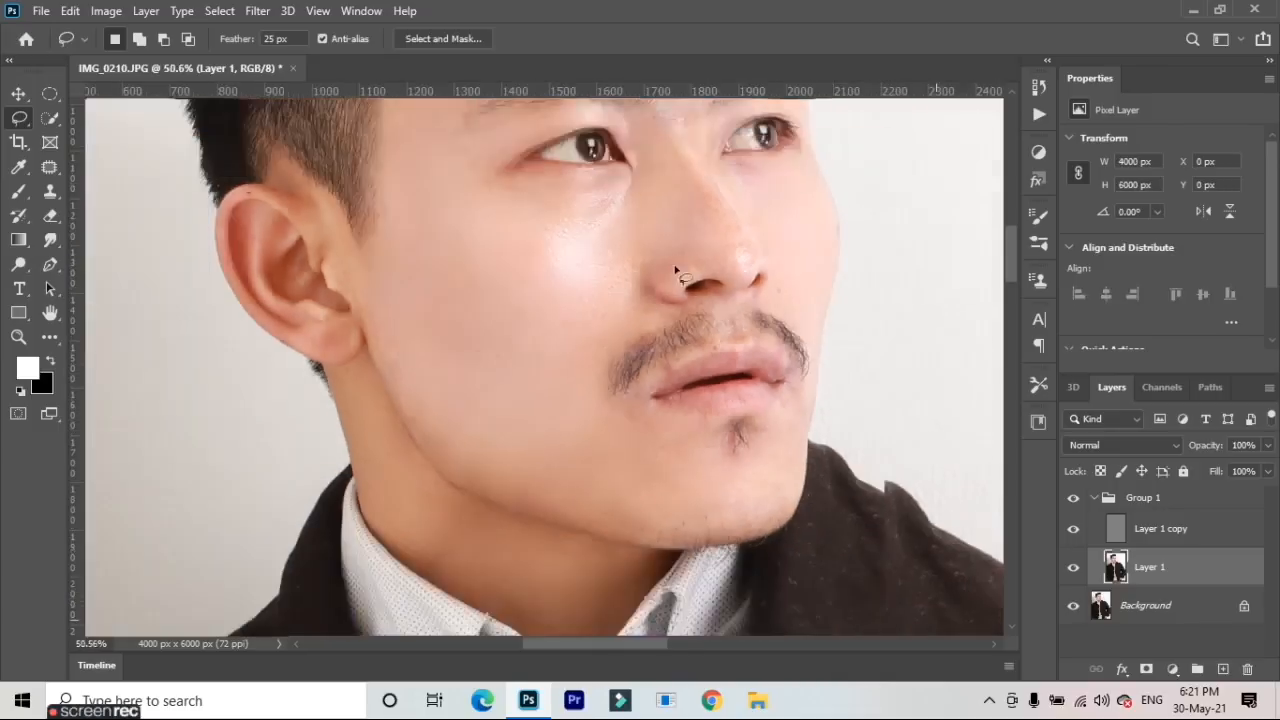
scroll(684, 228, "up", 4)
mouse_move(685, 199)
left_mouse_down()
mouse_move(643, 264)
mouse_move(670, 283)
mouse_move(694, 272)
mouse_move(708, 242)
left_mouse_up()
left_click(634, 276)
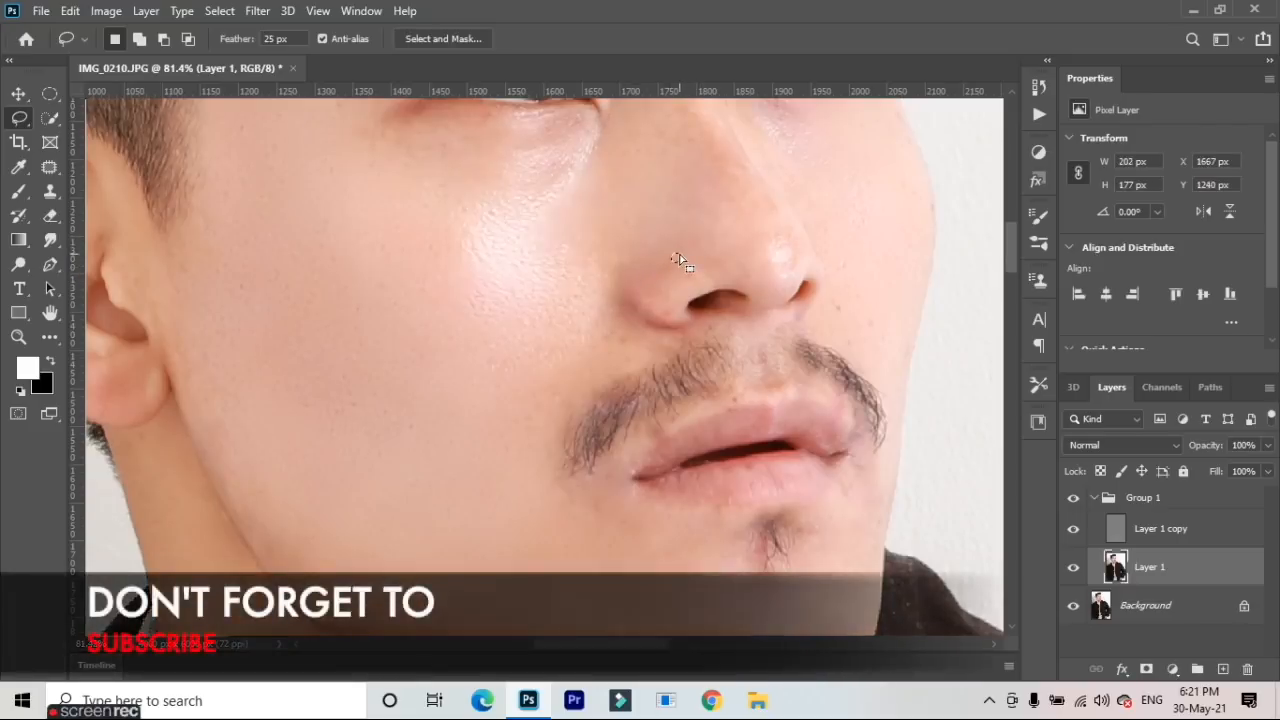
left_click(672, 214)
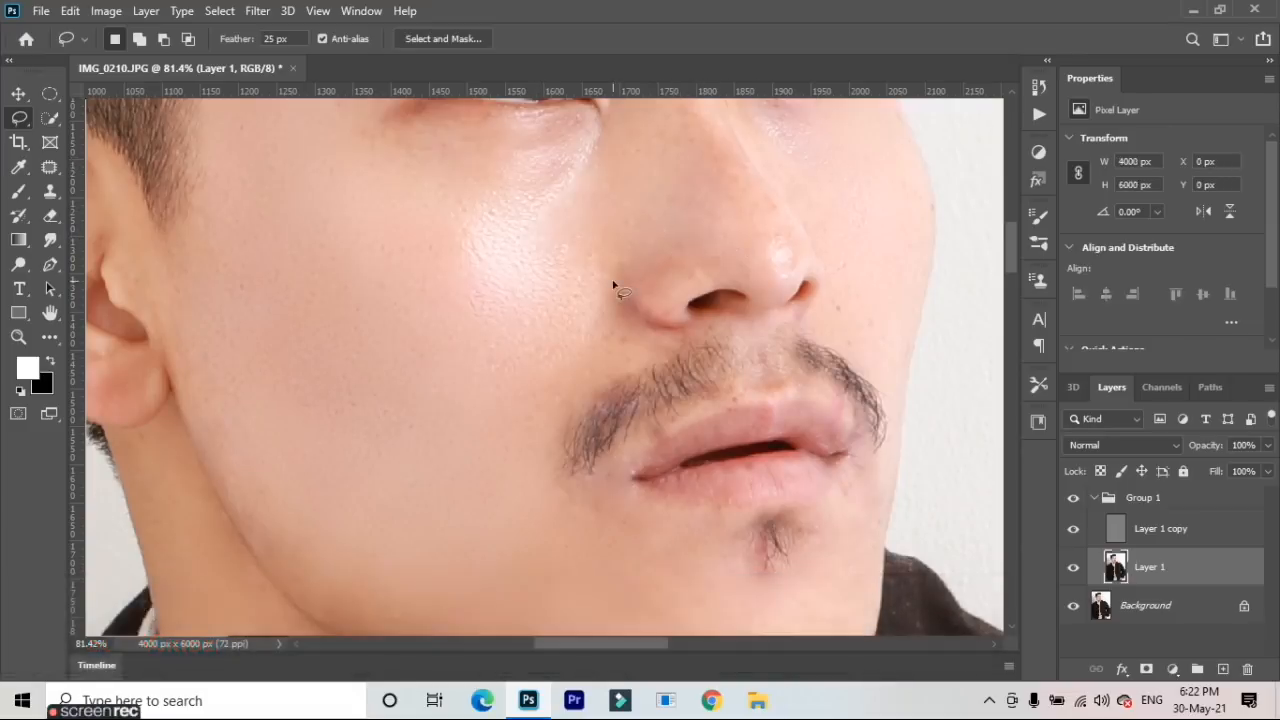
mouse_move(620, 328)
left_mouse_down()
mouse_move(566, 366)
mouse_move(646, 354)
mouse_move(635, 335)
left_mouse_up()
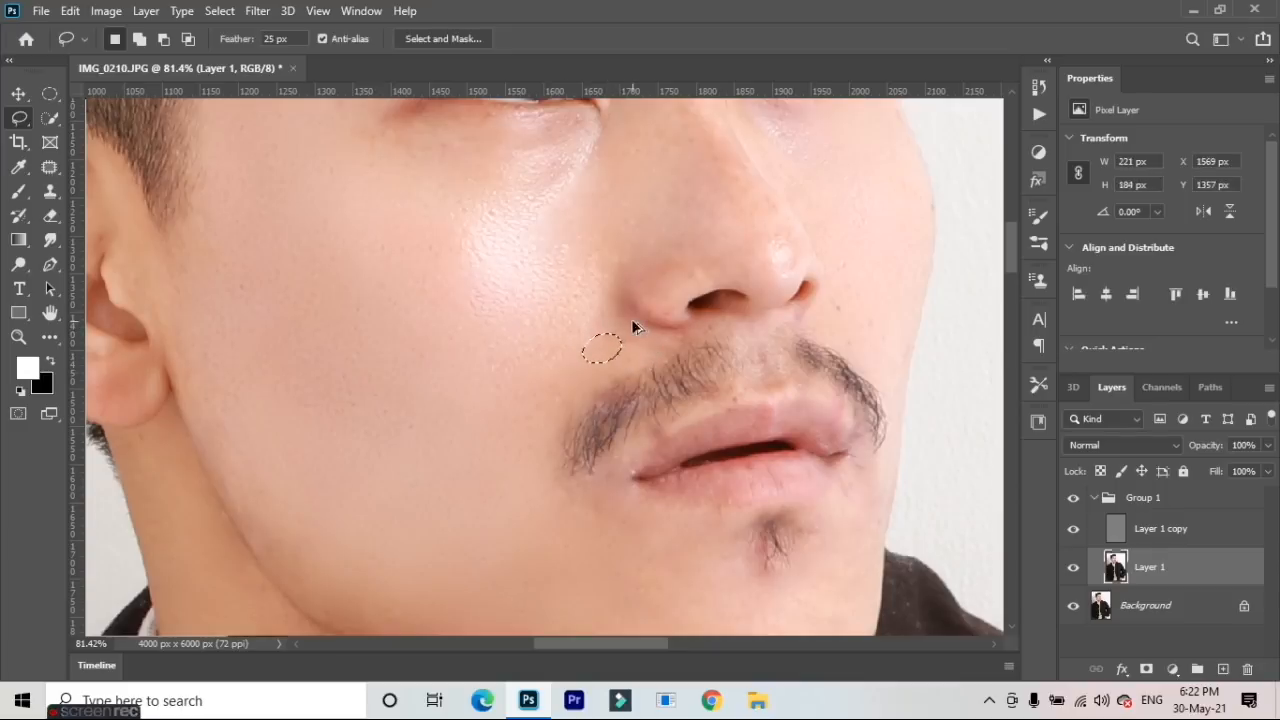
left_click(632, 322)
Collapse Group 1 in the layer stack and make the group the active layer
scroll(632, 322, "down", 4)
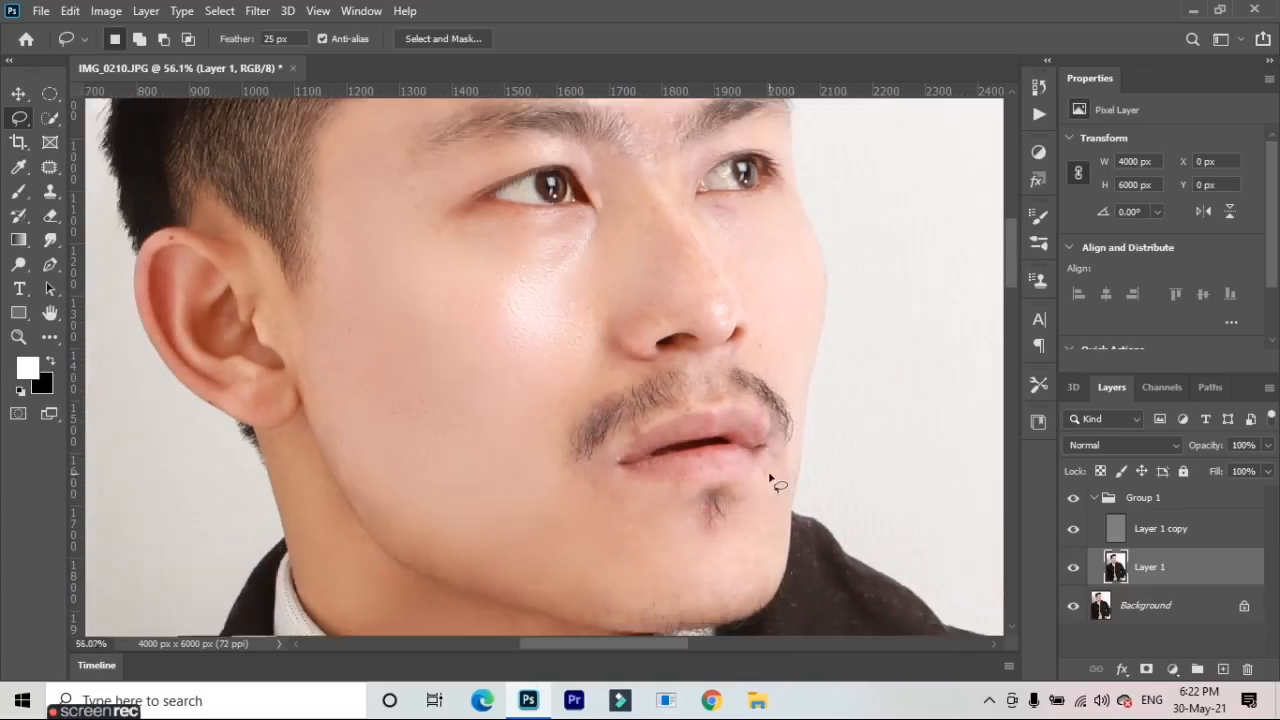
scroll(590, 468, "down", 2)
scroll(578, 466, "down", 3)
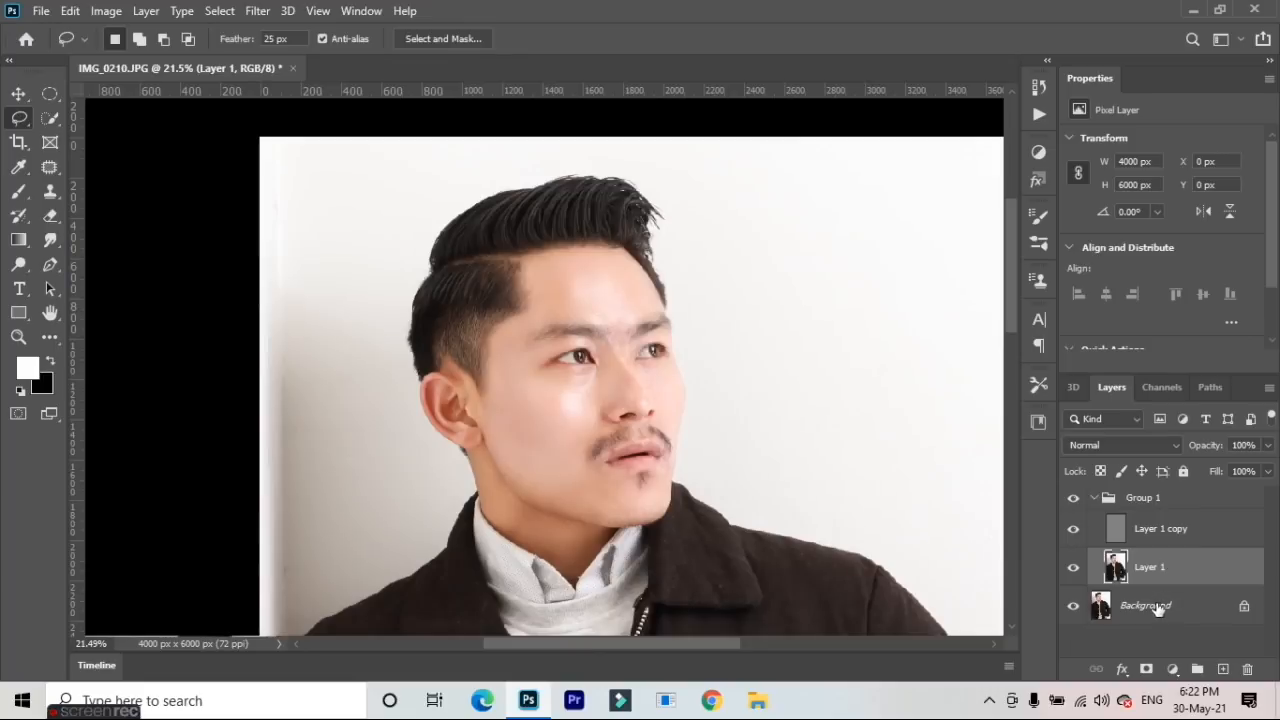
left_click(1098, 500)
left_click(1094, 498)
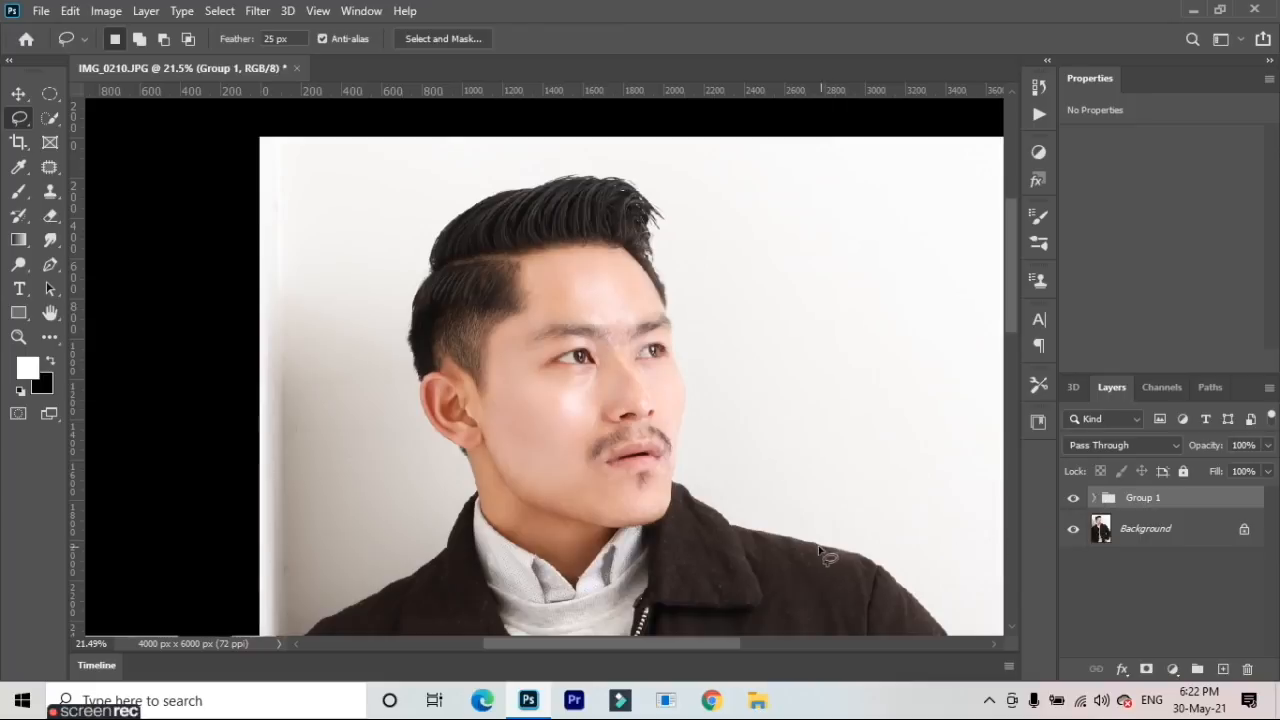
Flatten the retouch group and the Background into a single Background layer
right_click(1151, 533)
left_click(1154, 463)
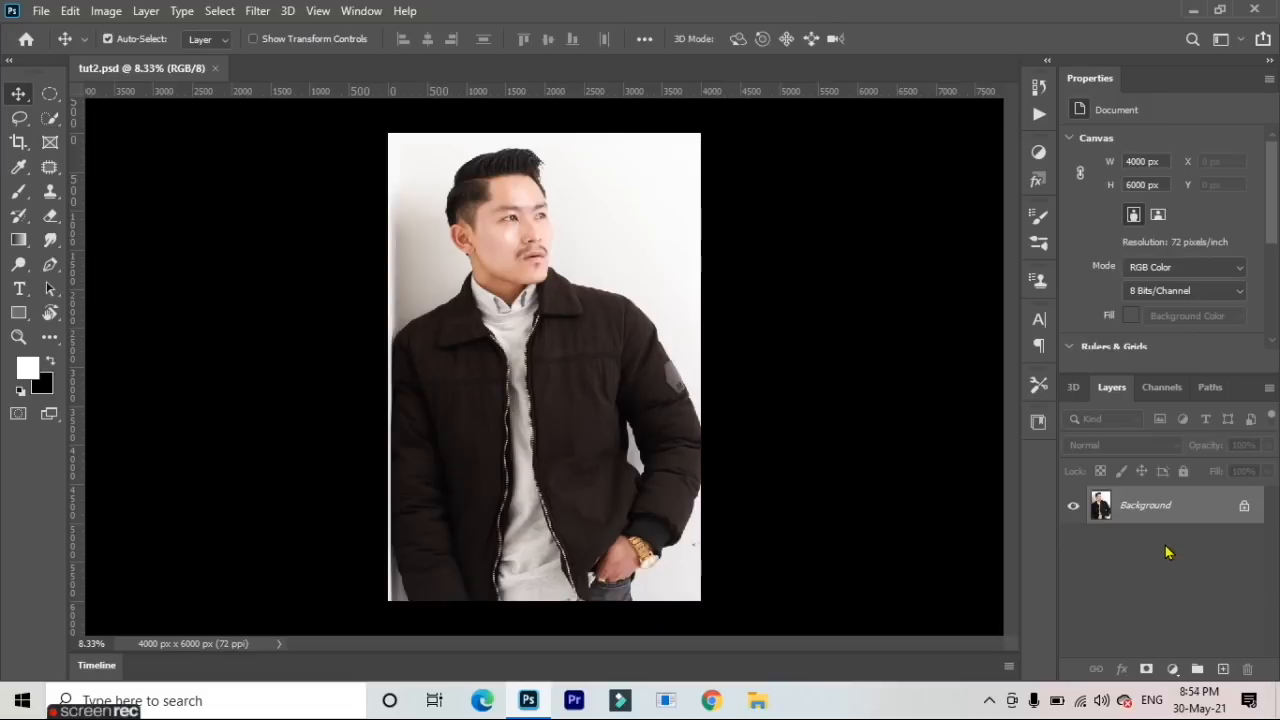
Duplicate the Background layer as Layer 1 and convert the copy to a Smart Object
scroll(585, 278, "up", 3)
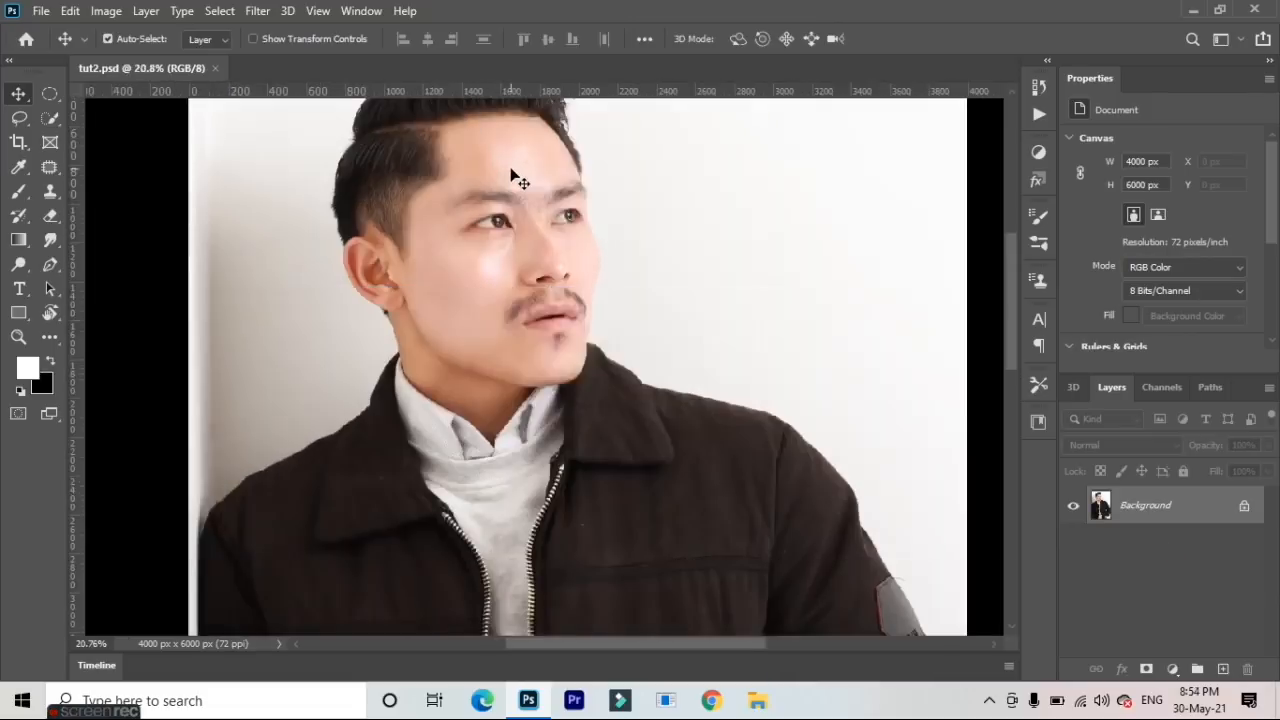
scroll(513, 195, "up", 1)
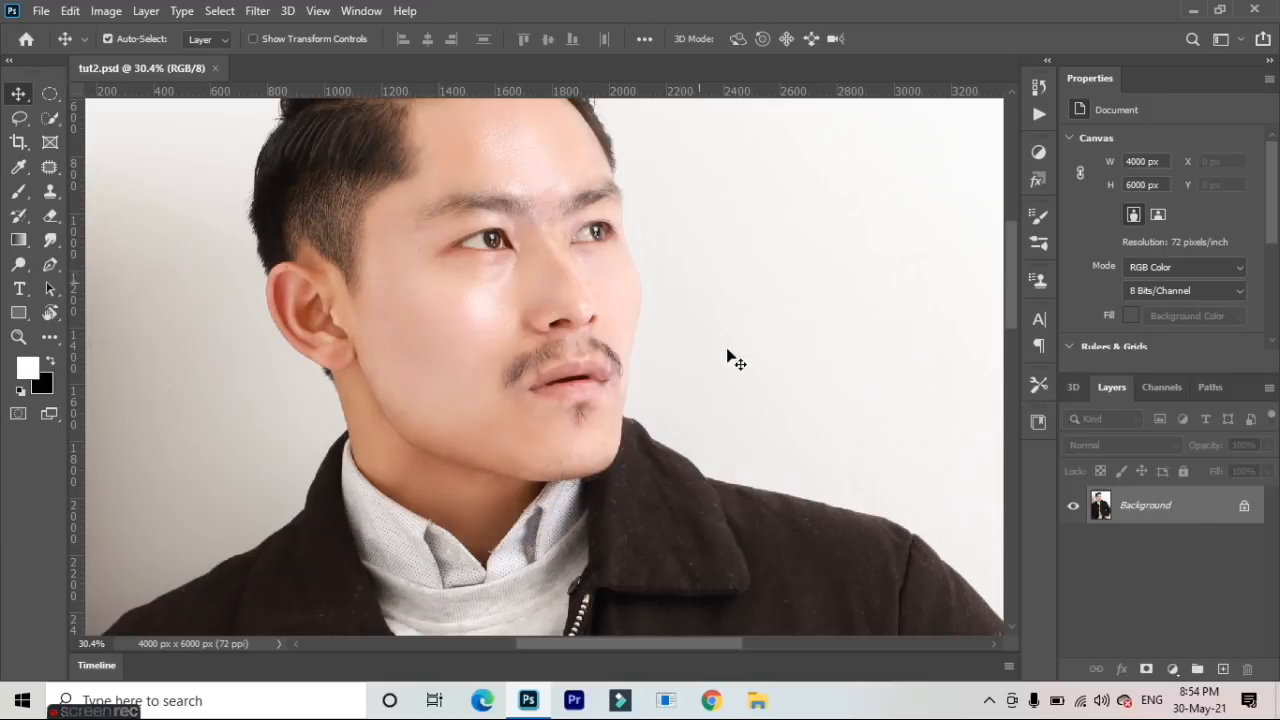
scroll(490, 222, "up", 1)
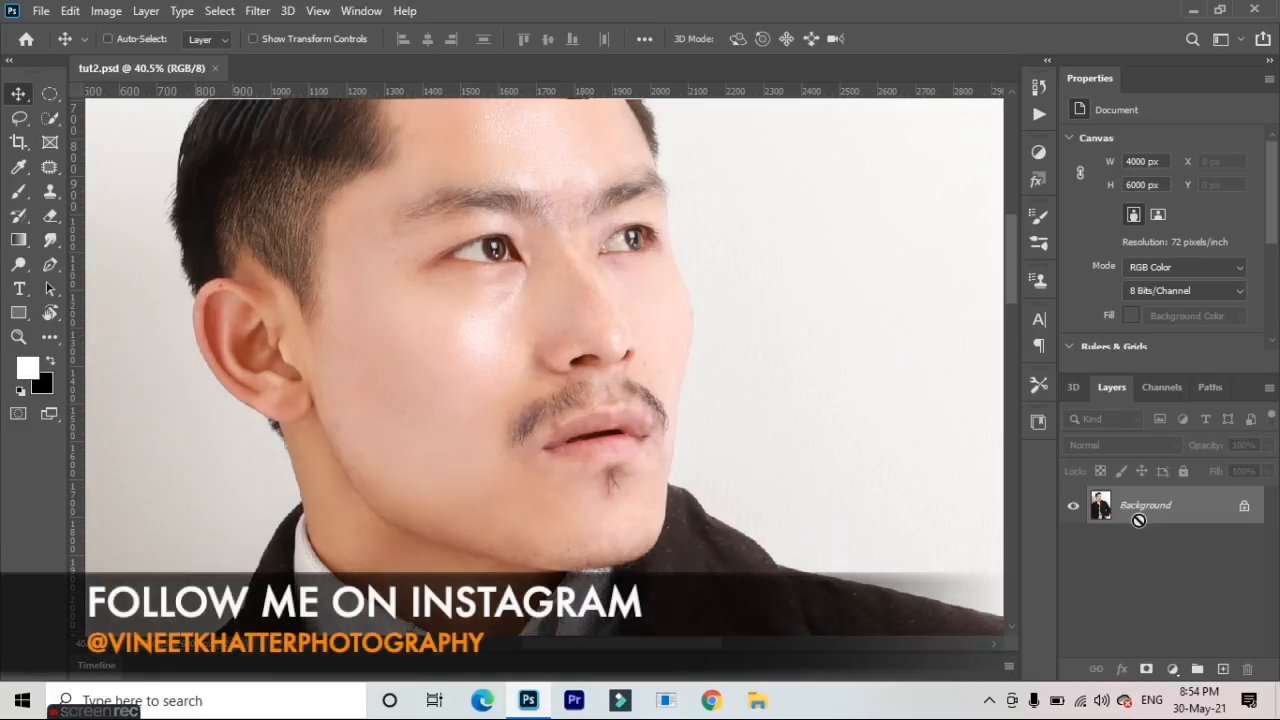
key("ctrl+j")
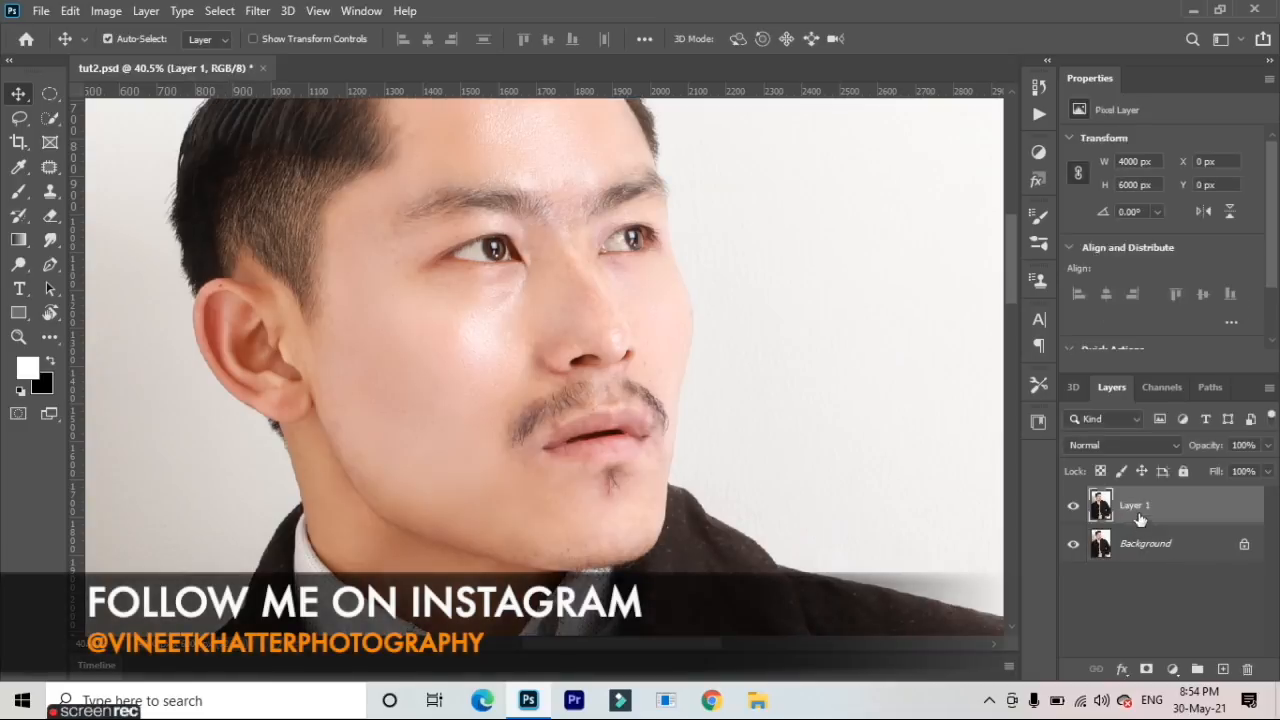
right_click(1139, 510)
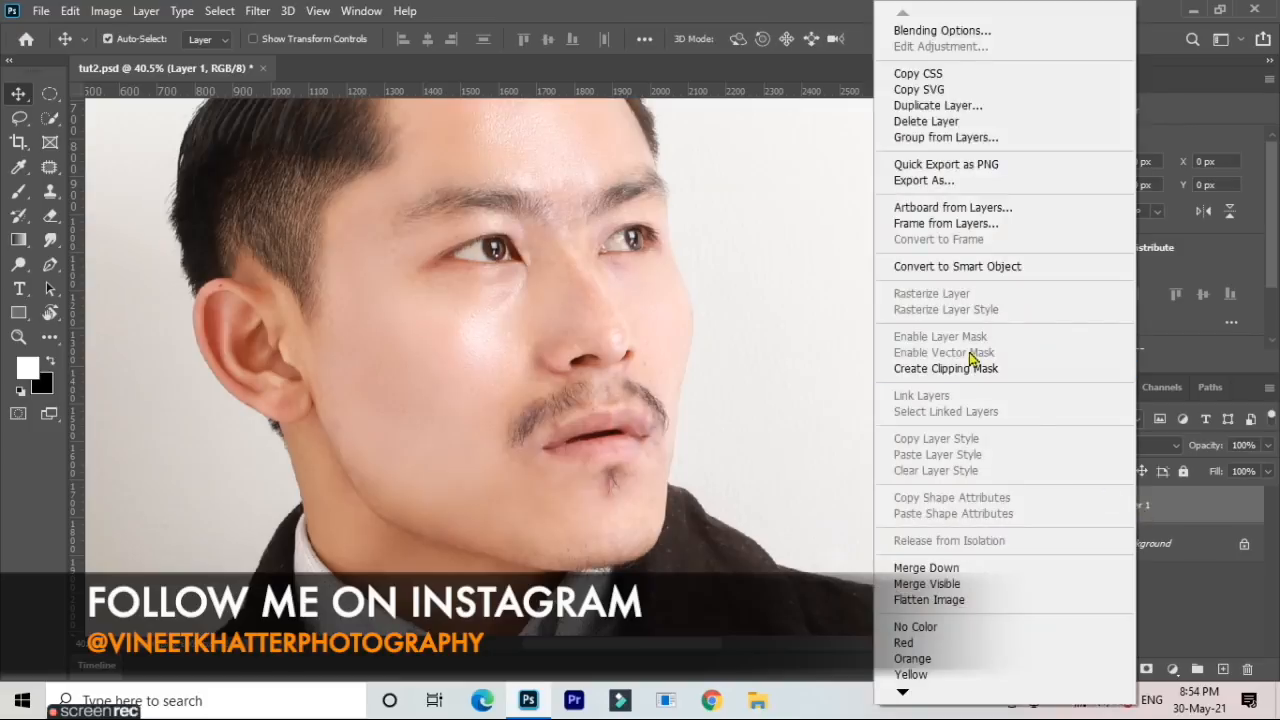
left_click(1004, 268)
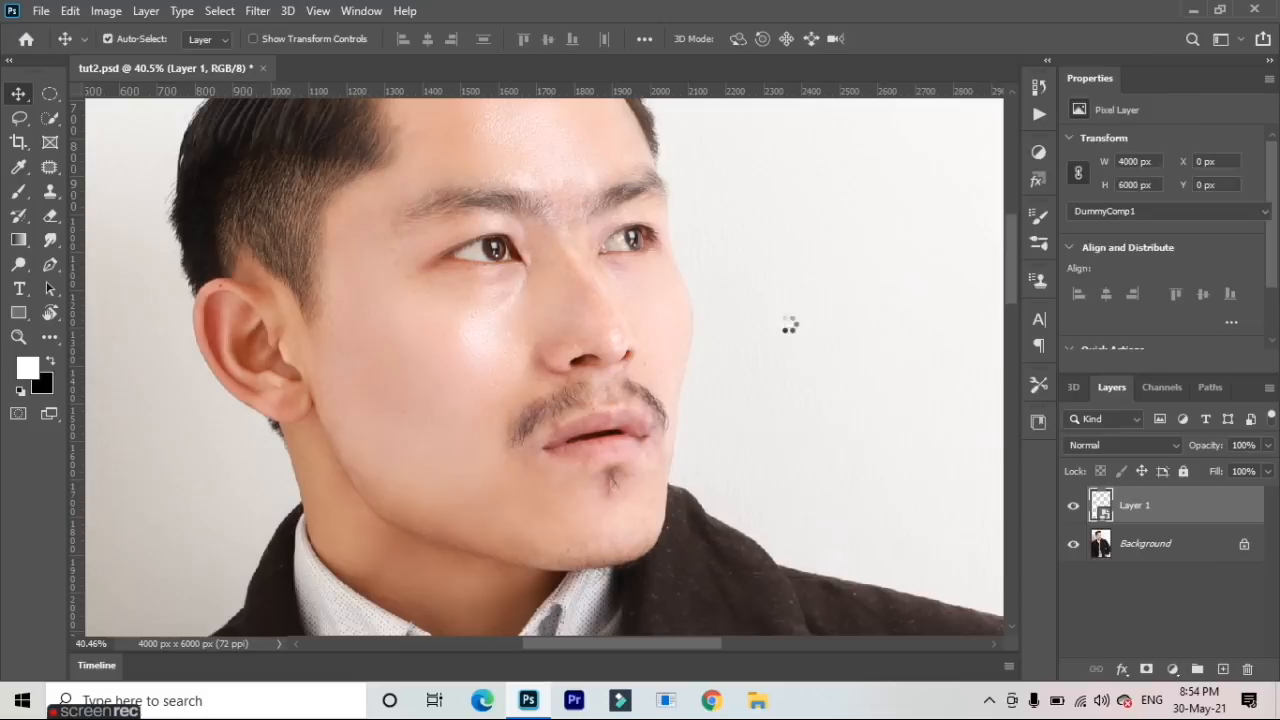
Apply Smart Sharpen to Layer 1 with an amount of 145%, judging the effect on the eye in the preview
left_click(257, 11)
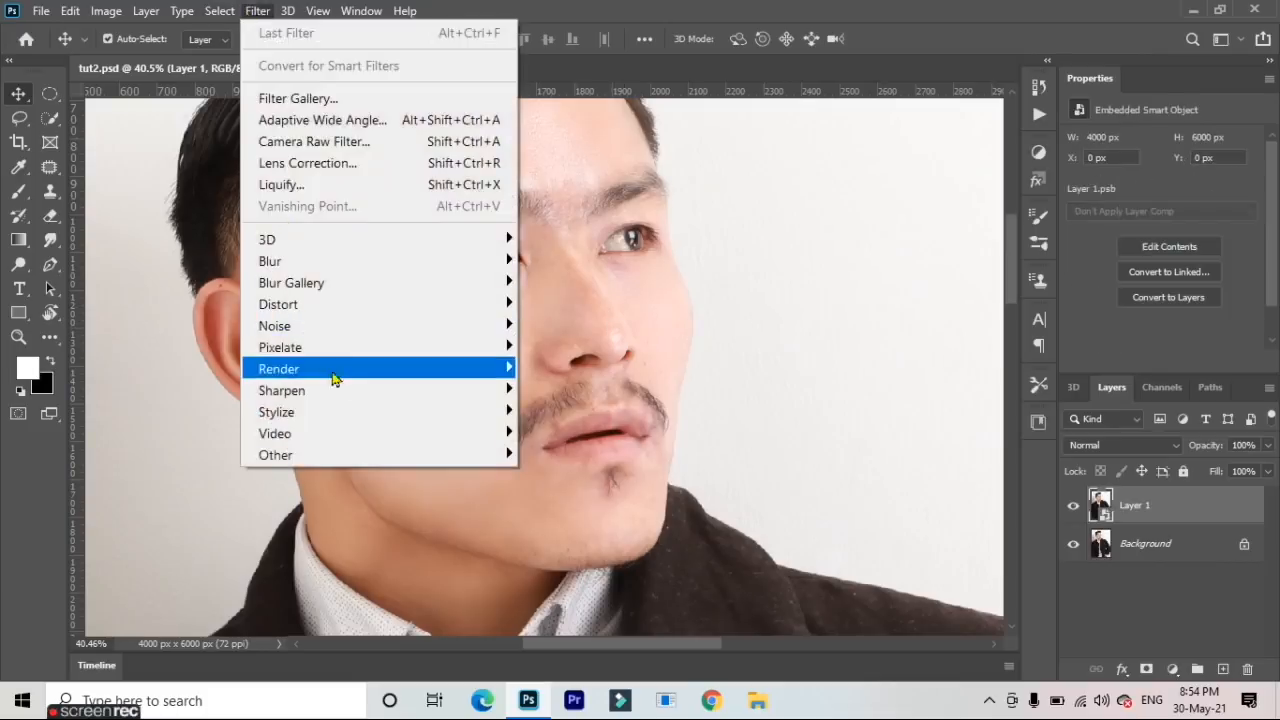
mouse_move(385, 396)
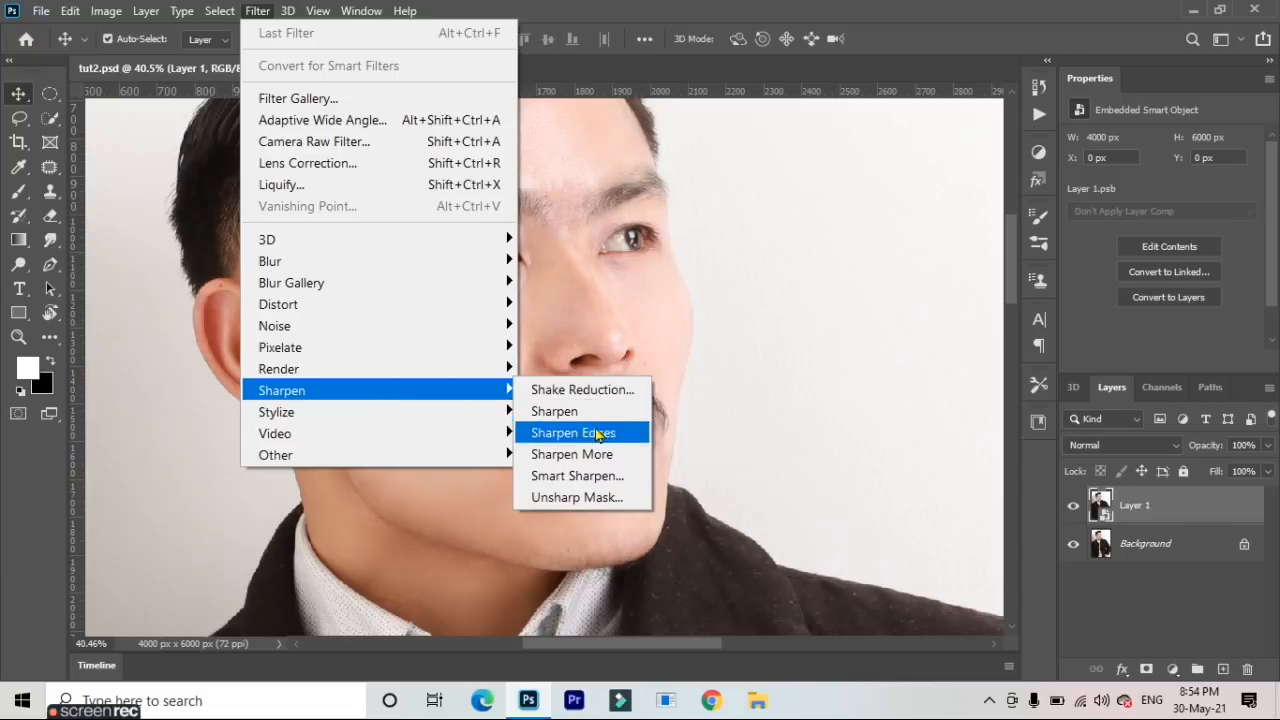
left_click(617, 475)
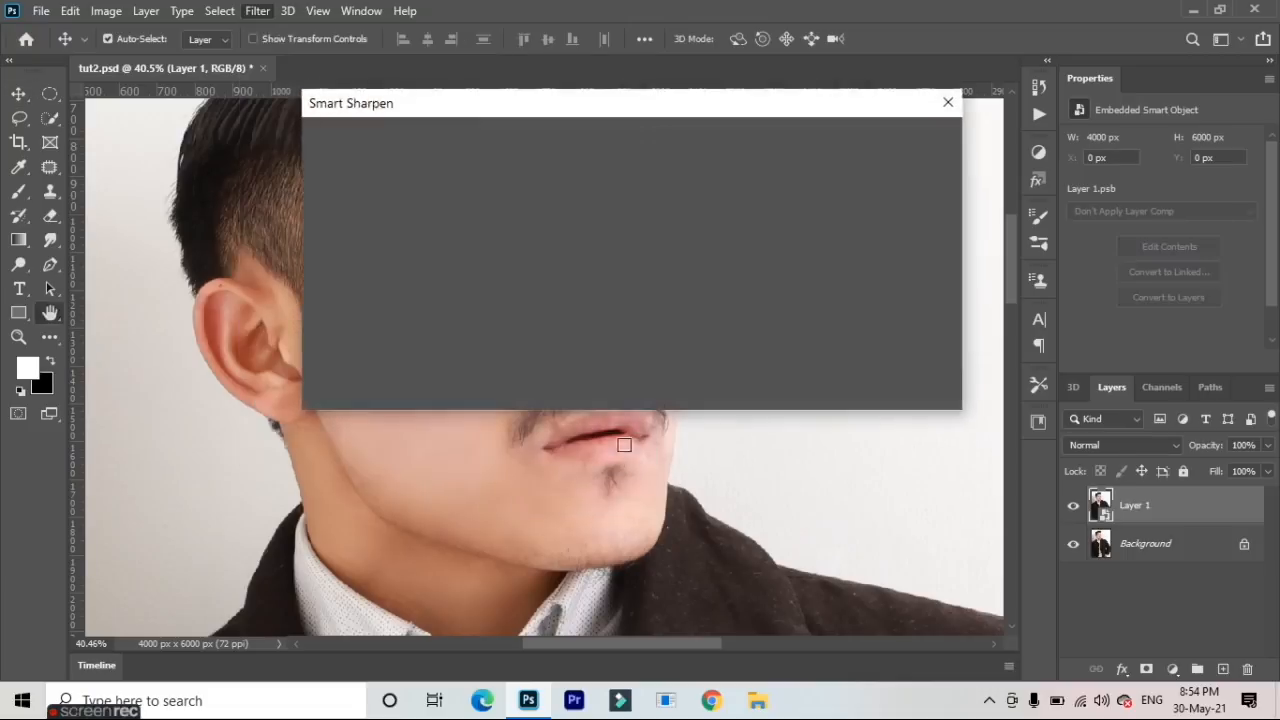
left_click_drag(450, 209, 543, 491)
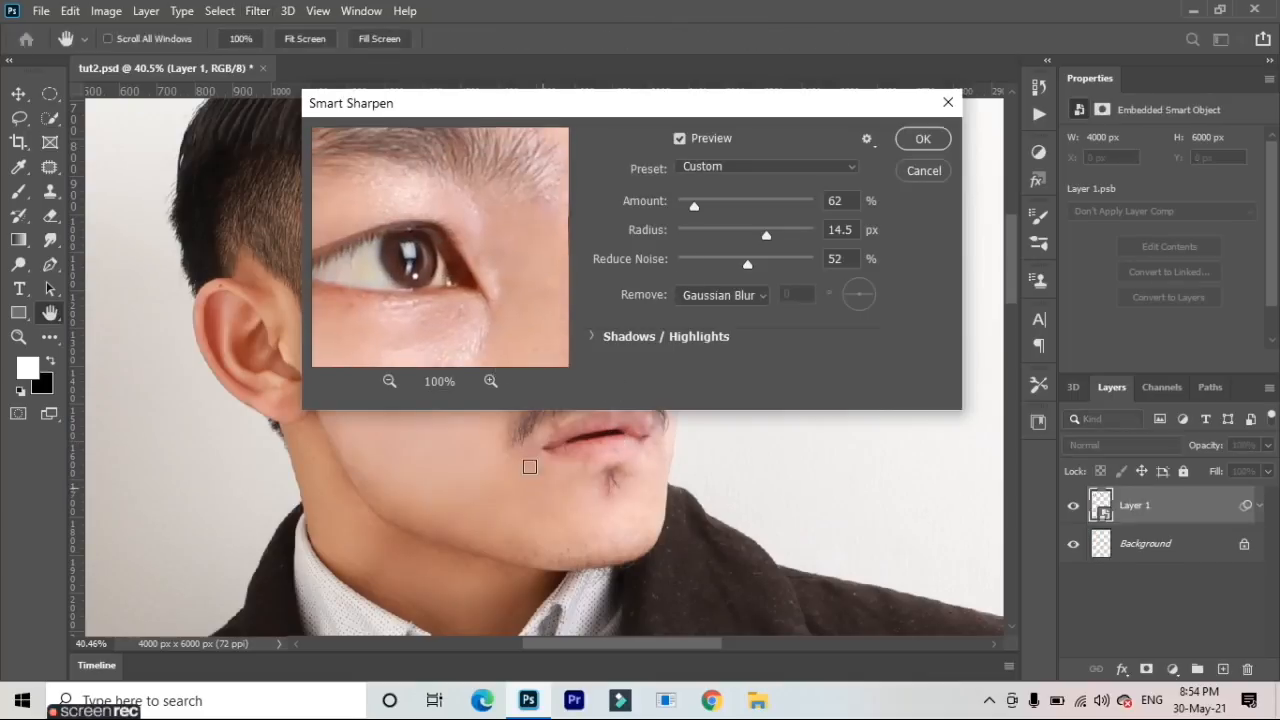
left_click_drag(376, 268, 401, 272)
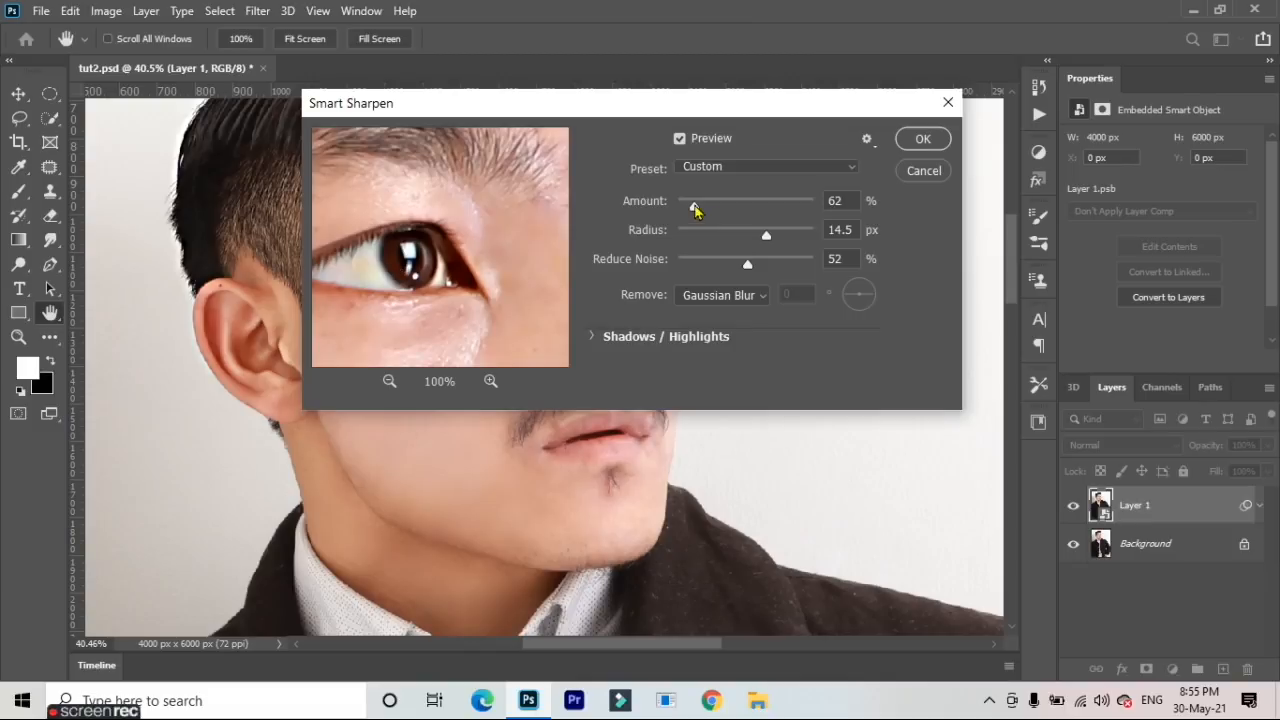
left_click_drag(695, 208, 715, 206)
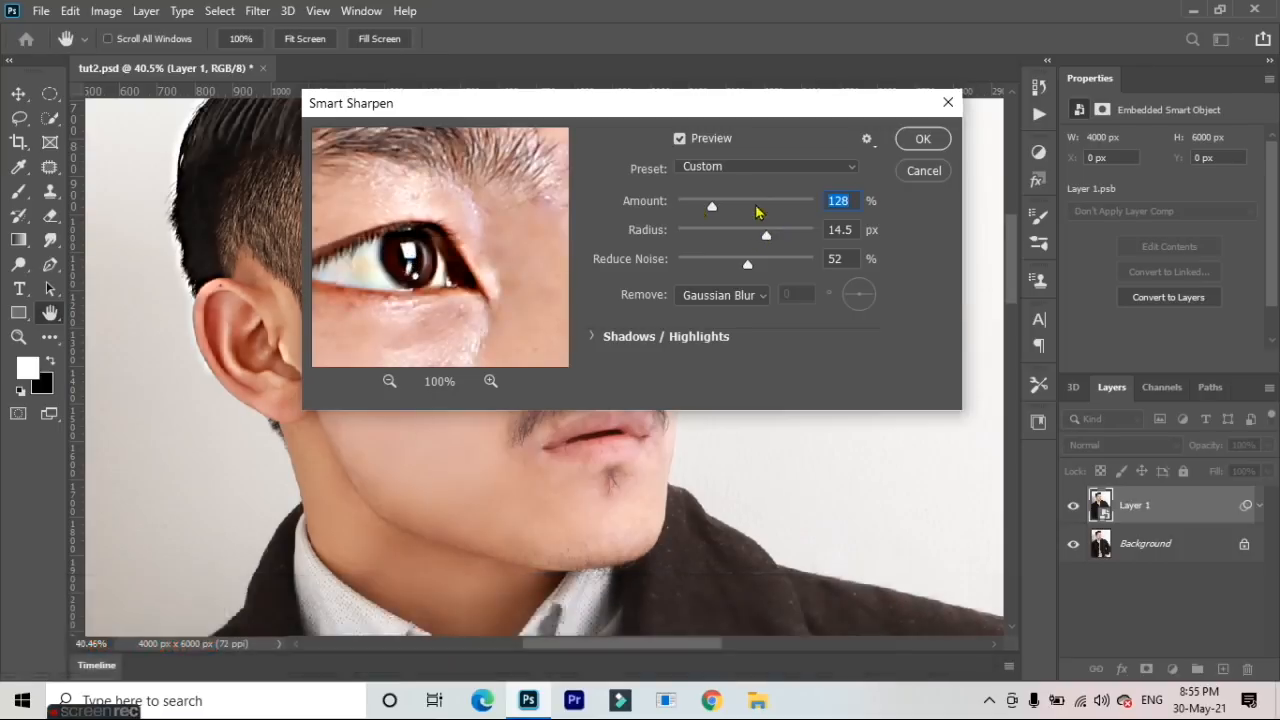
left_click(736, 205)
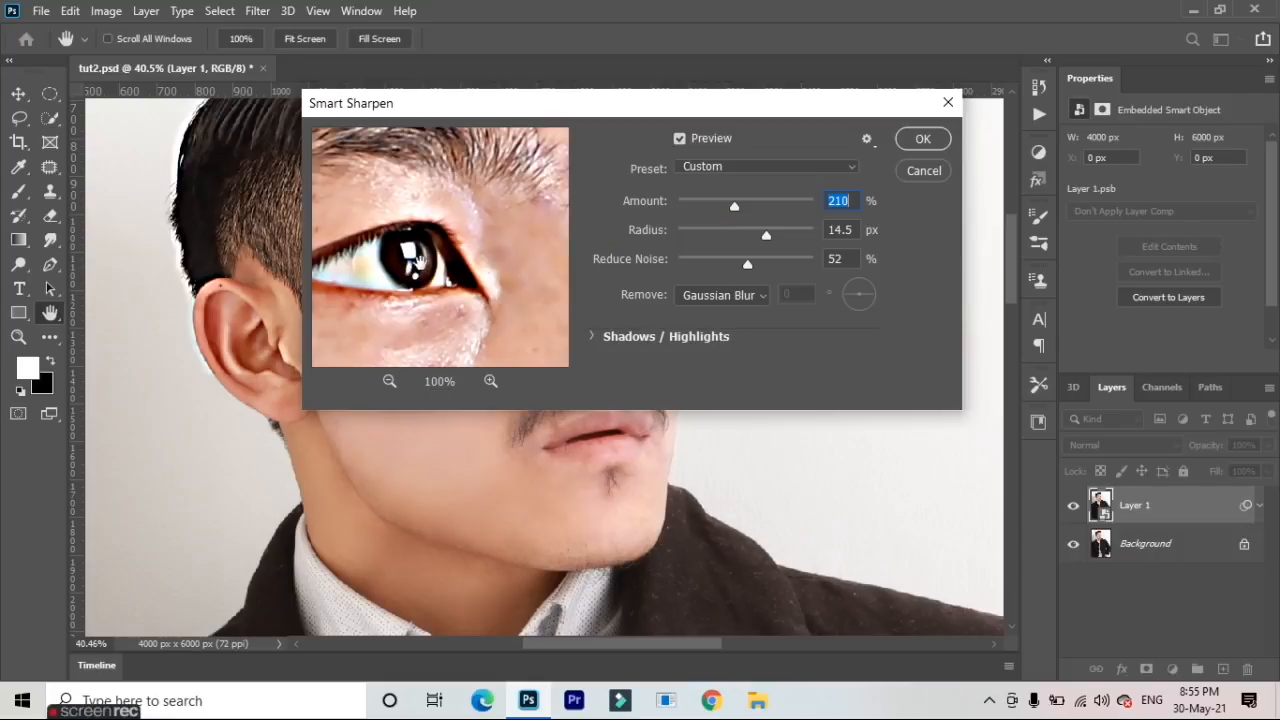
left_click_drag(734, 207, 729, 209)
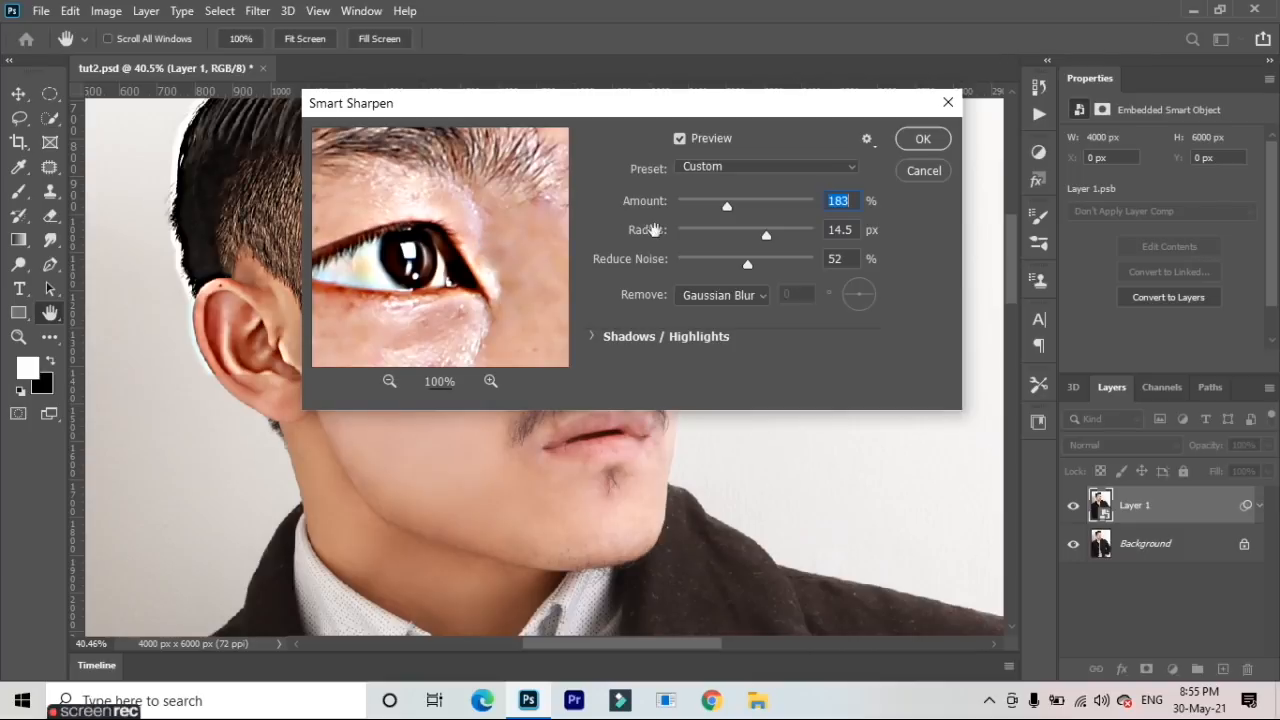
left_click_drag(727, 208, 718, 206)
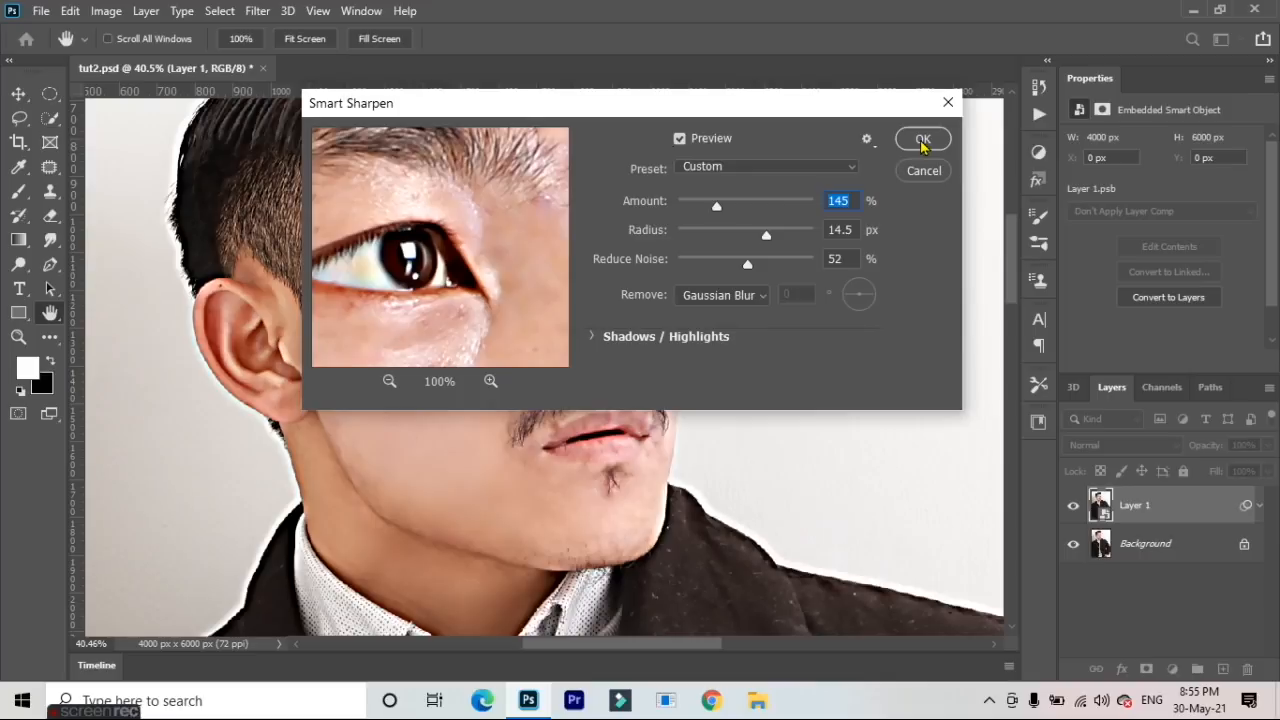
left_click(922, 141)
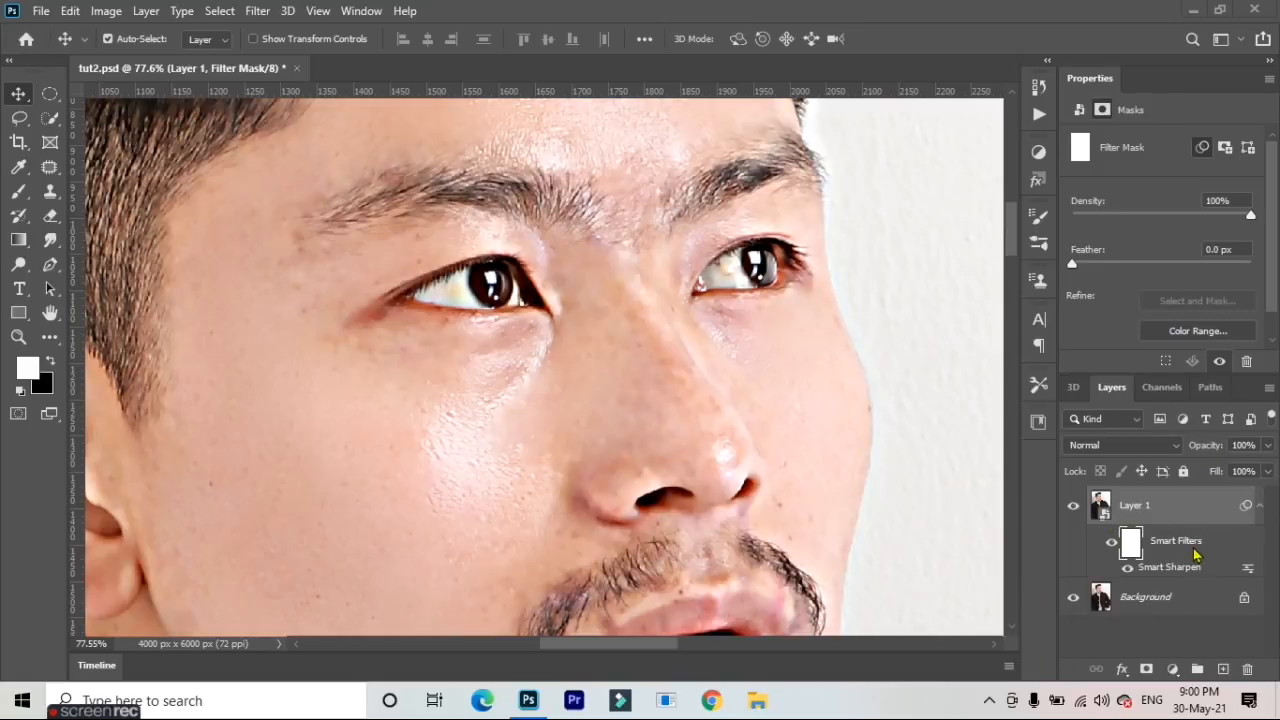
Invert Layer 1's Smart Filters mask to black, hiding the sharpening across the whole portrait
scroll(284, 289, "down", 5)
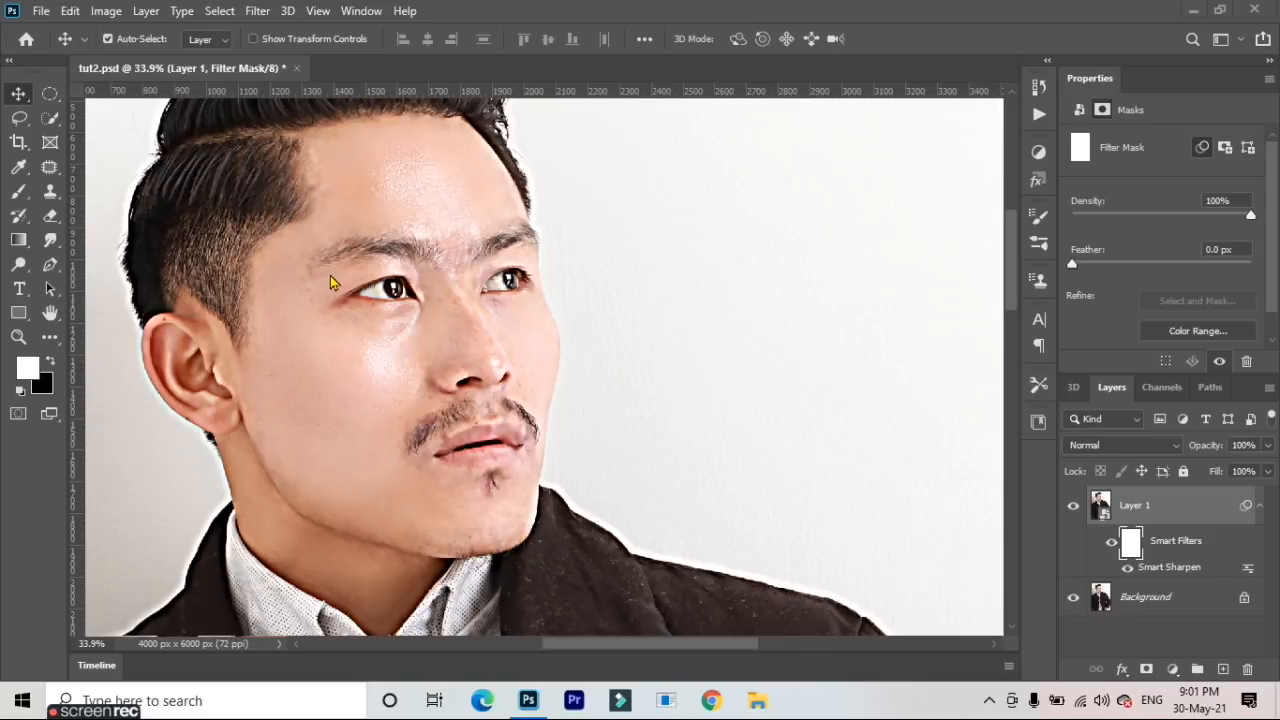
scroll(338, 277, "up", 1)
scroll(338, 277, "up", 5)
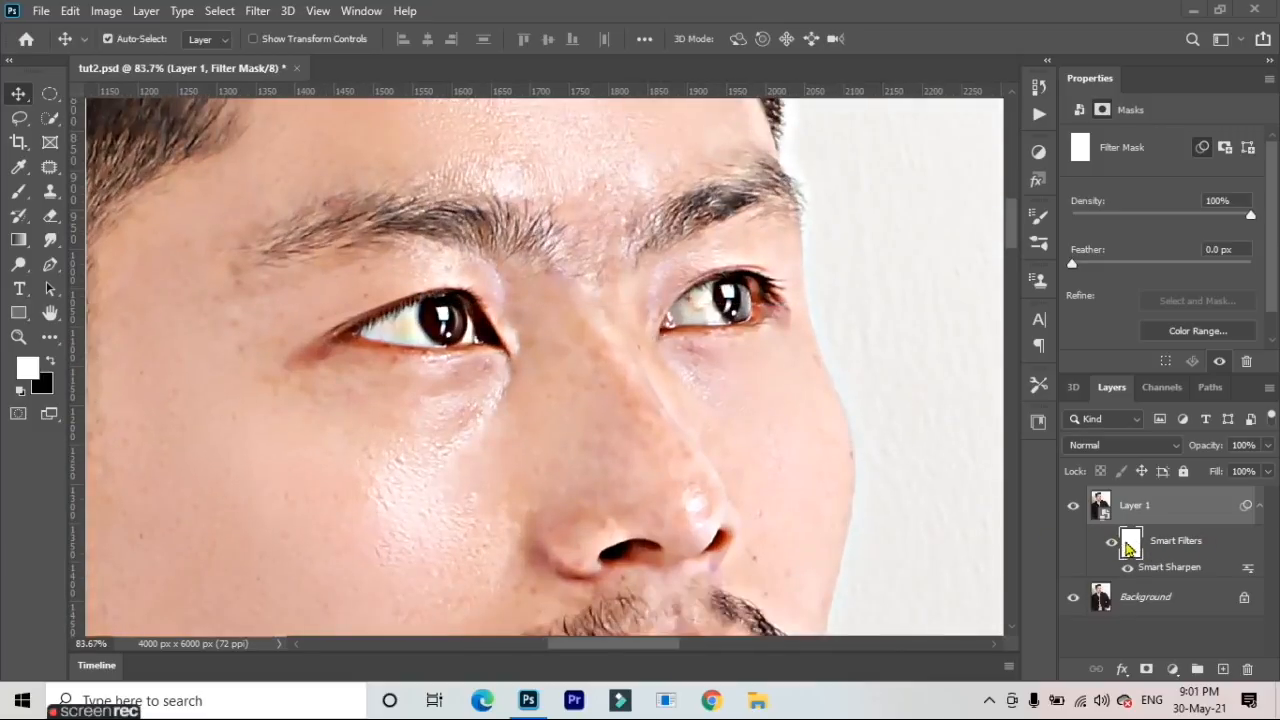
key("ctrl")
key("ctrl+i")
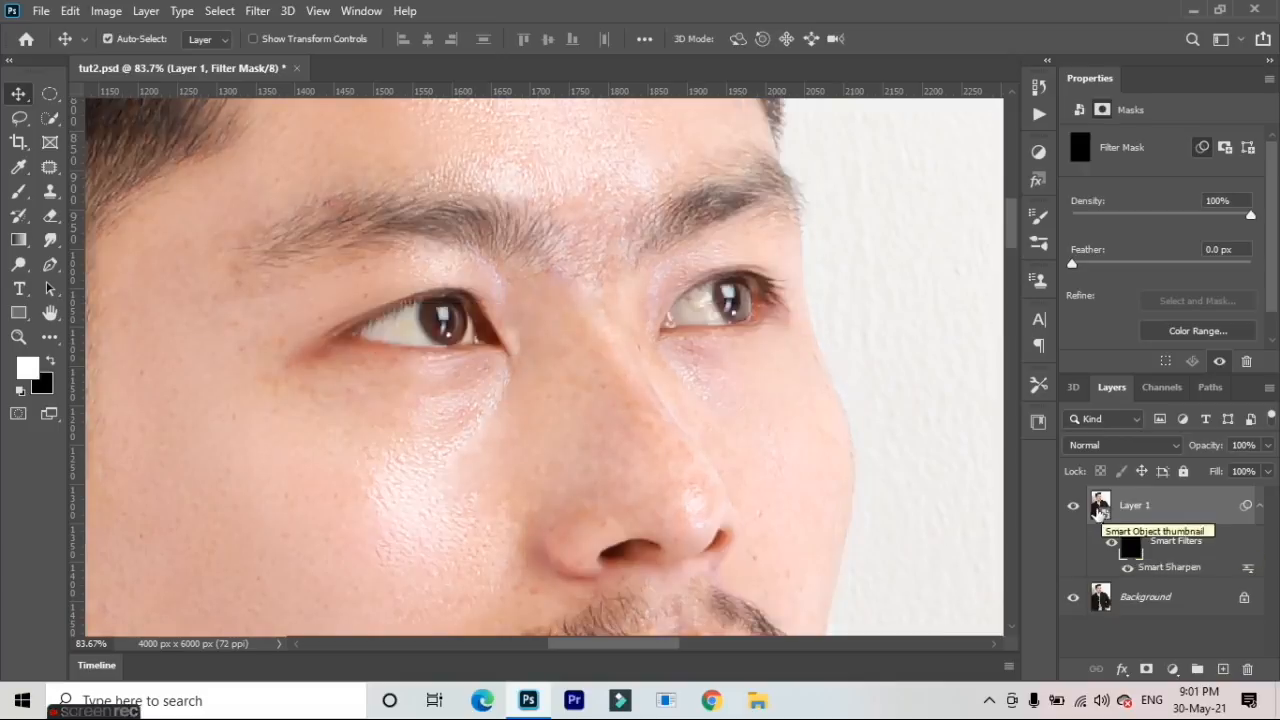
Paint white on the filter mask over the iris and pupil of the eye nearer the ear, using 11 px and 21 px brushes
scroll(514, 297, "down", 3)
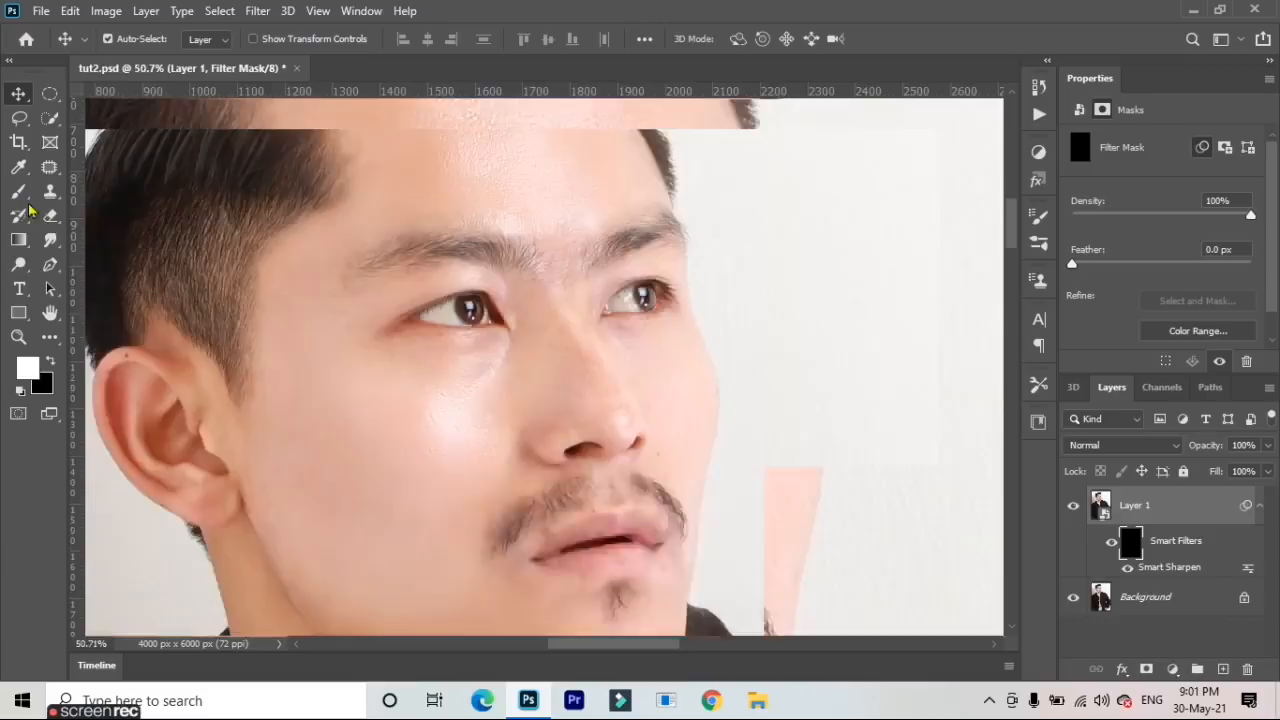
left_click(18, 192)
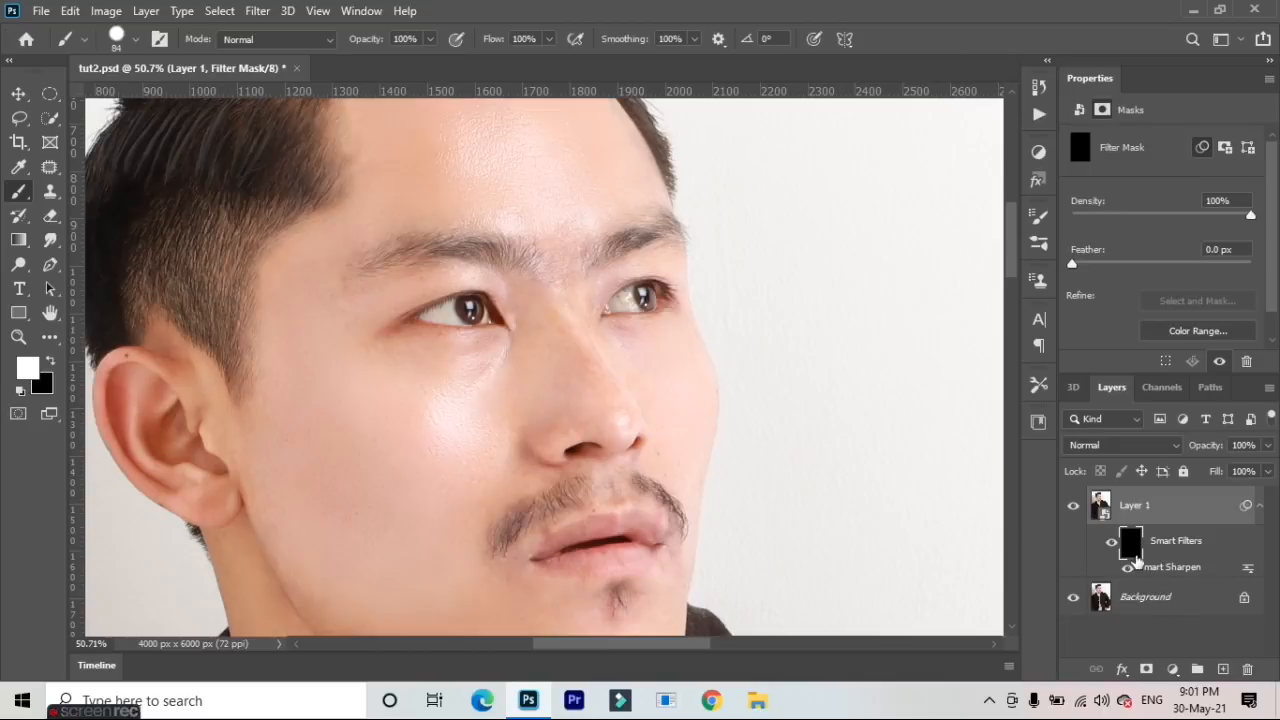
scroll(373, 361, "up", 2)
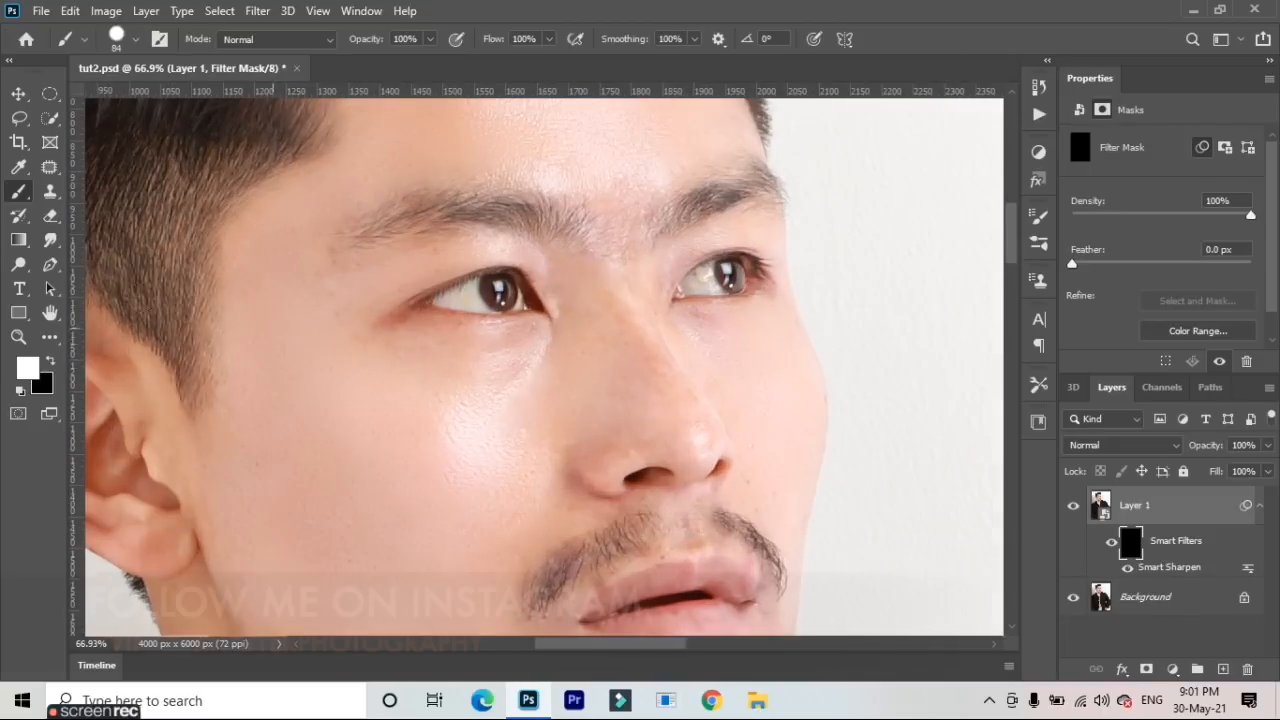
scroll(480, 290, "up", 3)
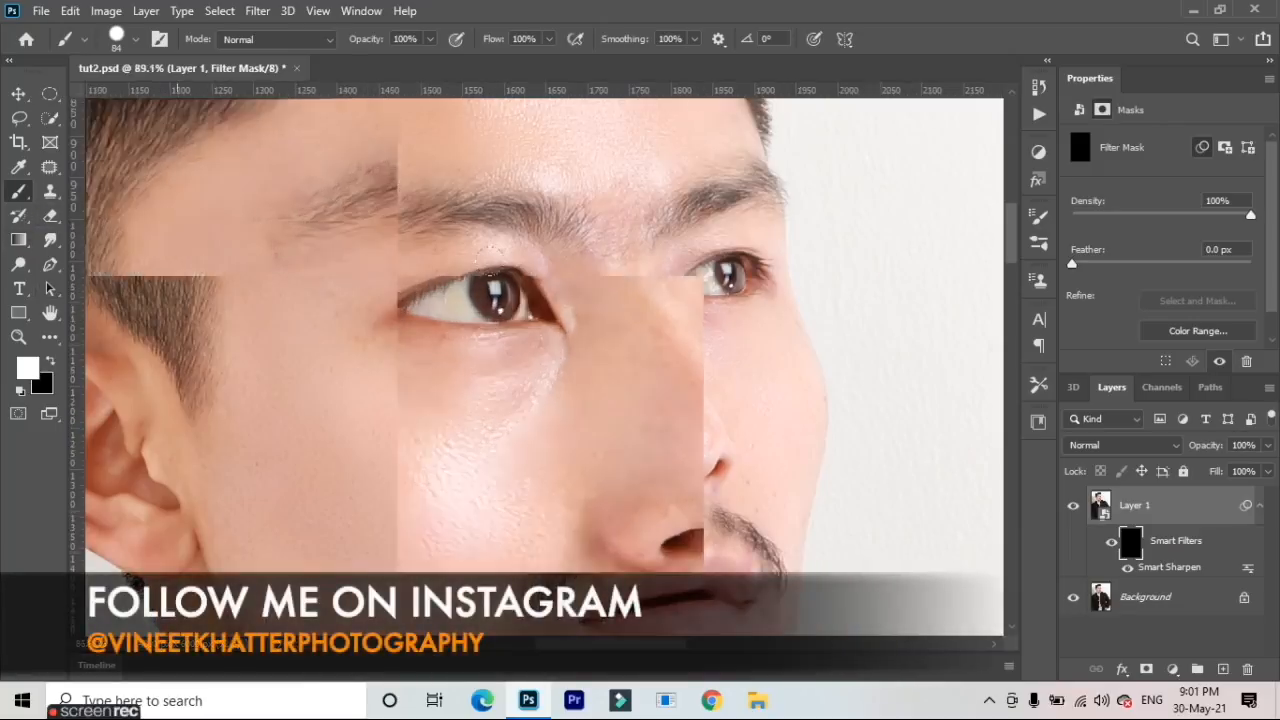
mouse_move(478, 345)
left_mouse_down()
mouse_move(491, 352)
mouse_move(445, 348)
mouse_move(460, 344)
left_mouse_up()
scroll(475, 278, "up", 3)
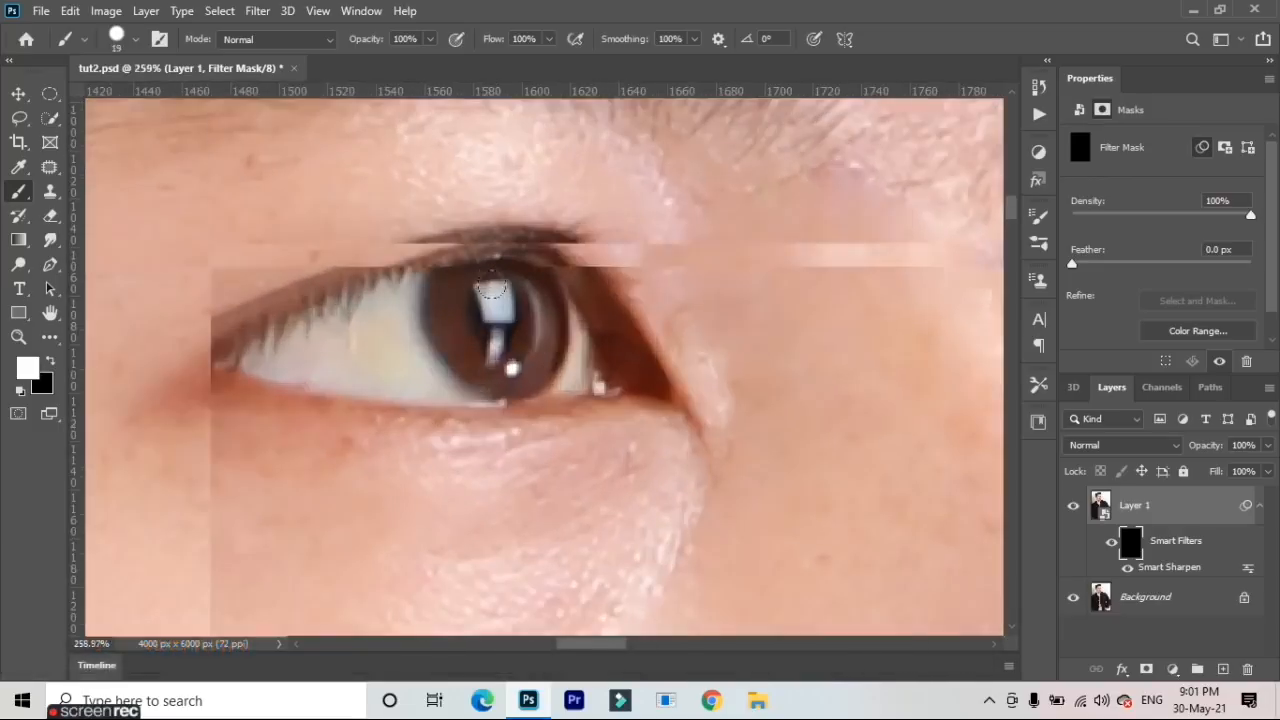
left_click_drag(503, 307, 500, 298)
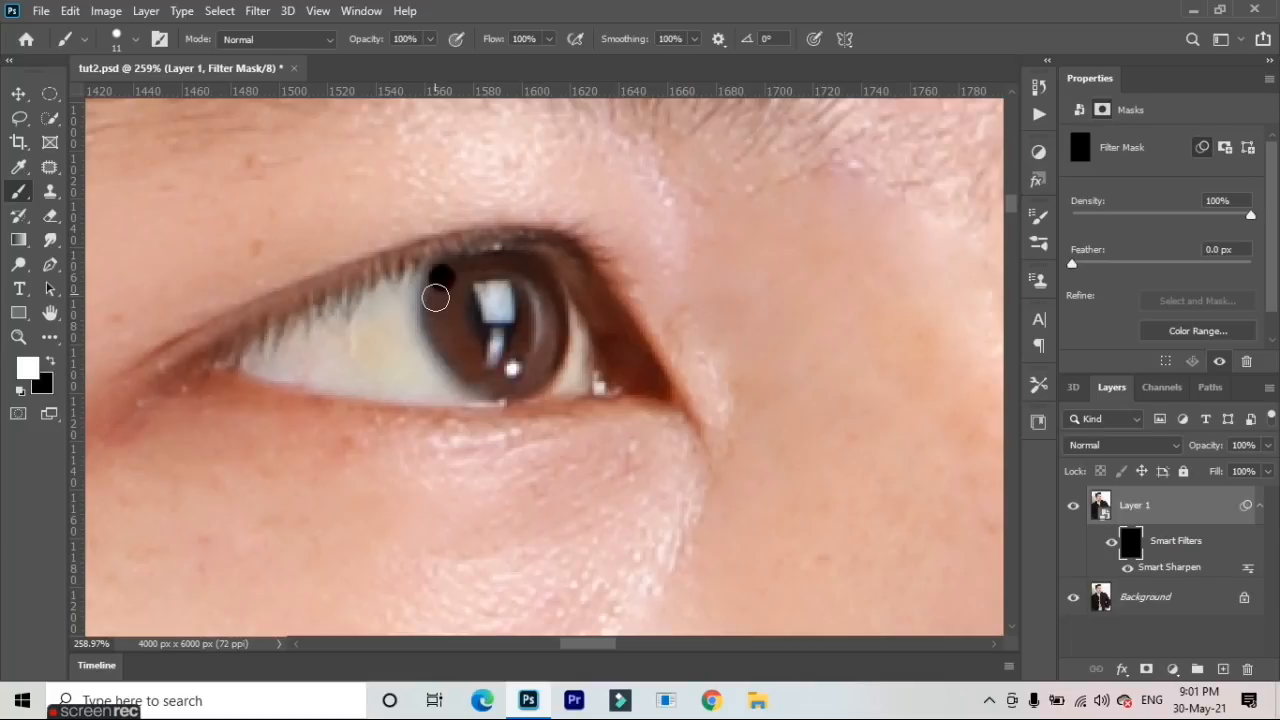
left_click_drag(435, 297, 505, 305)
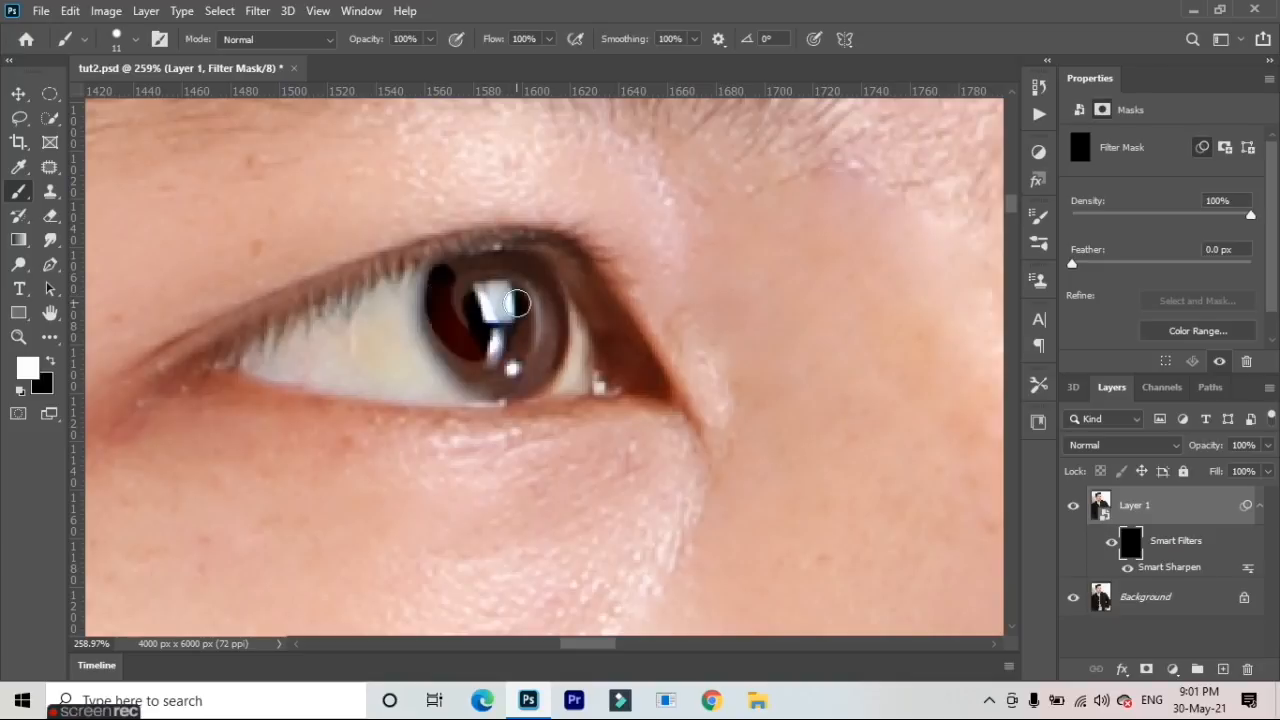
mouse_move(517, 303)
left_mouse_down()
mouse_move(474, 270)
mouse_move(449, 277)
mouse_move(441, 318)
left_mouse_up()
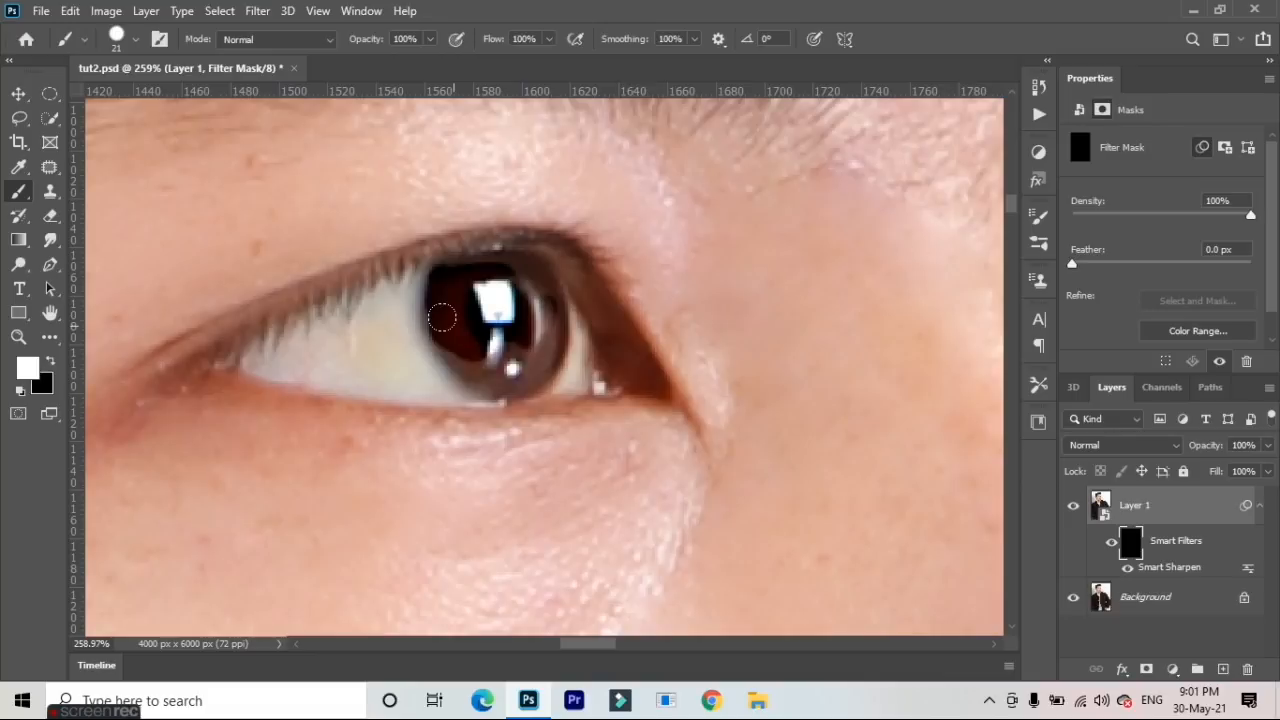
left_click_drag(441, 318, 448, 274)
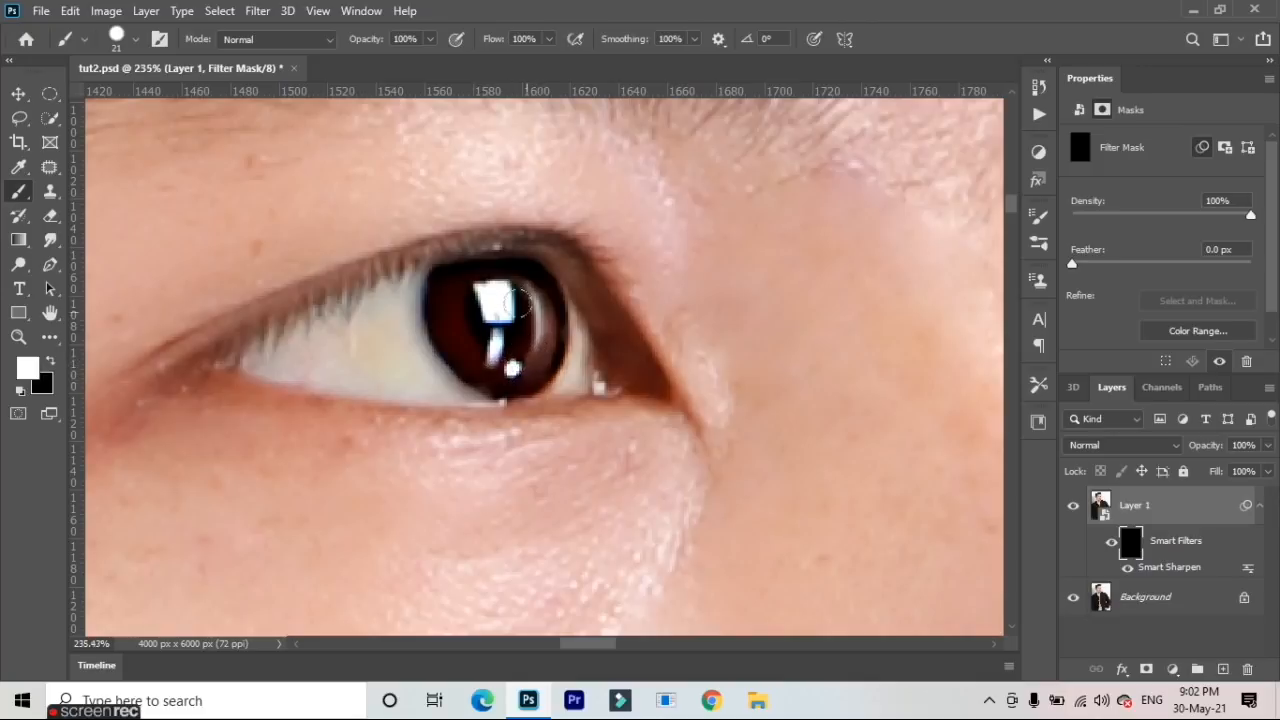
scroll(517, 306, "down", 3)
scroll(510, 313, "up", 2)
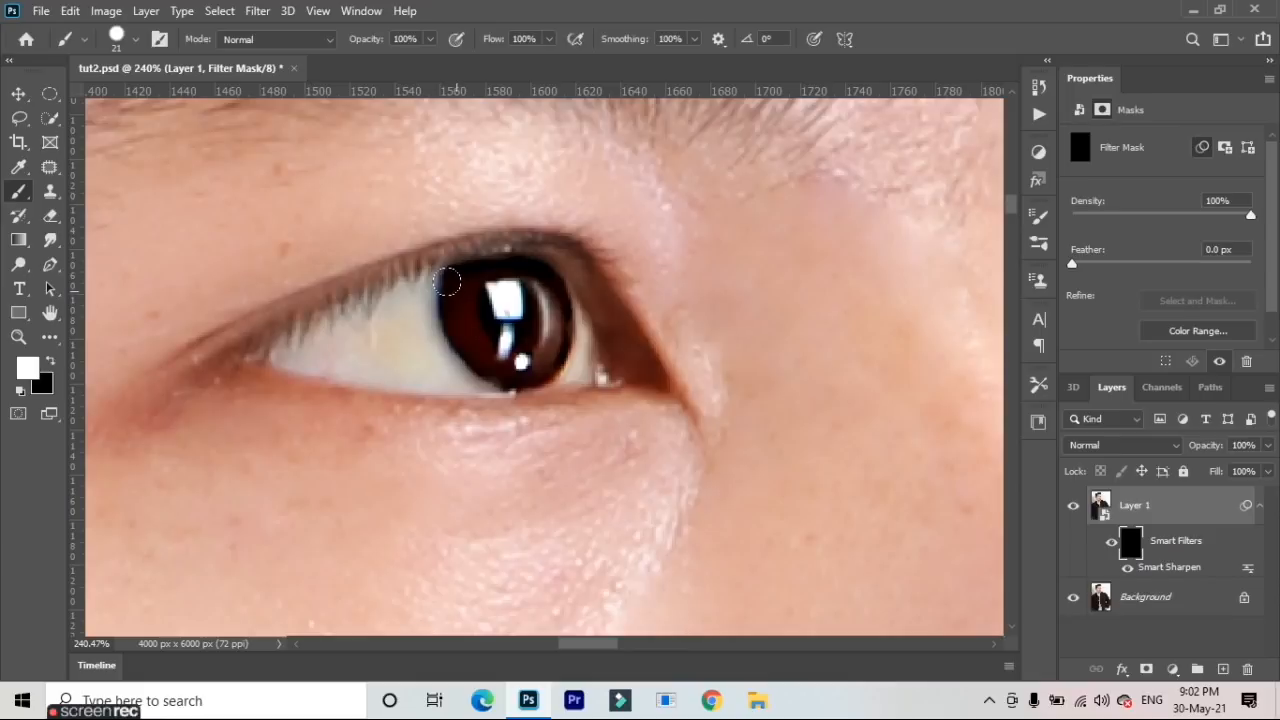
scroll(490, 296, "down", 3)
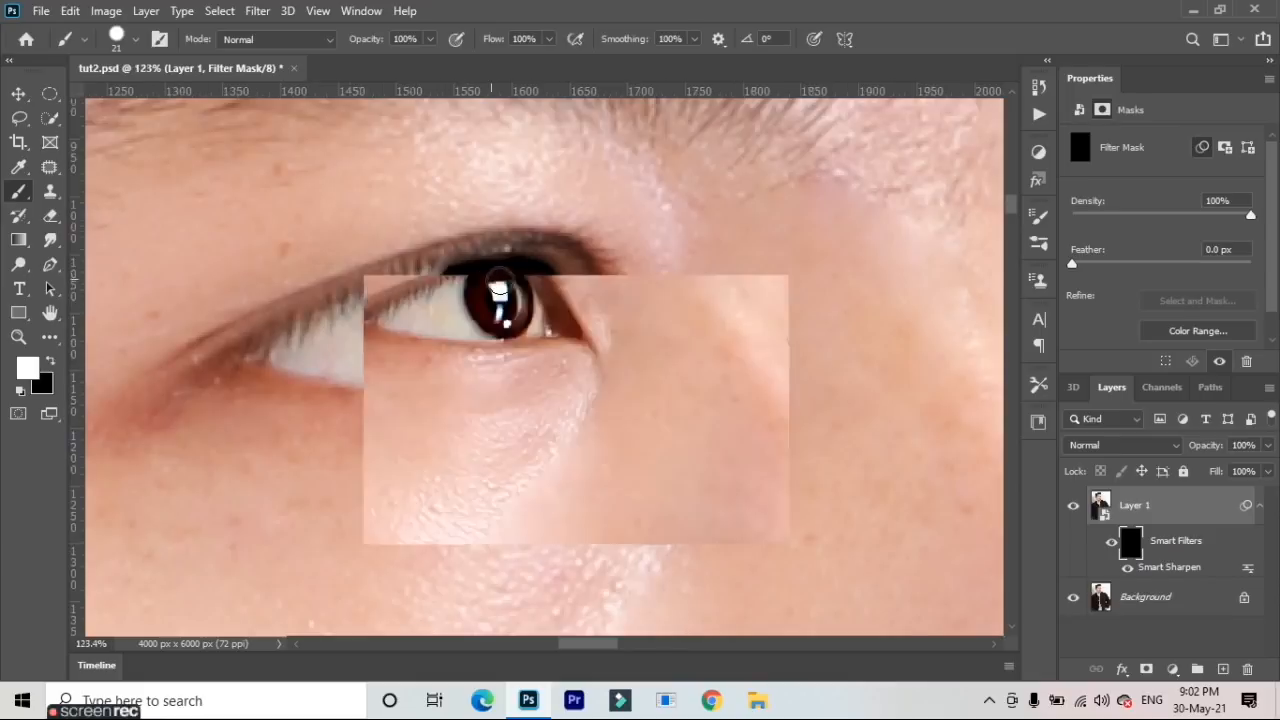
scroll(485, 305, "up", 2)
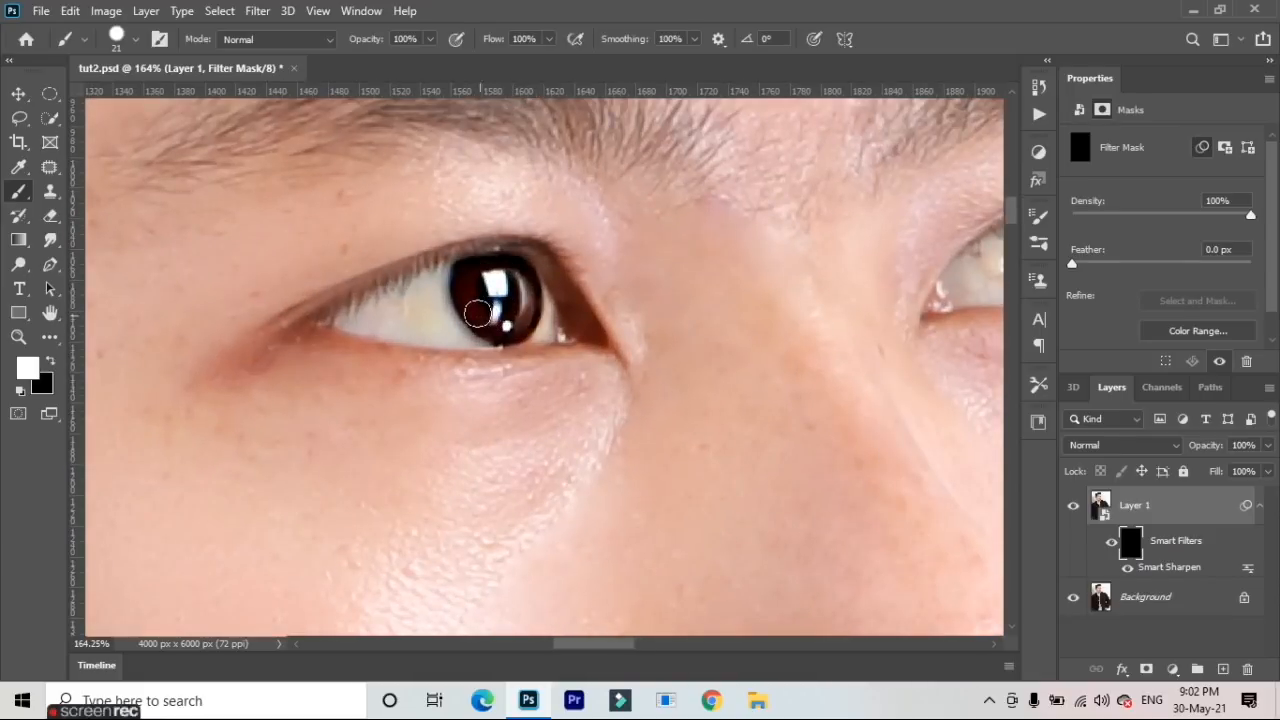
scroll(474, 307, "up", 2)
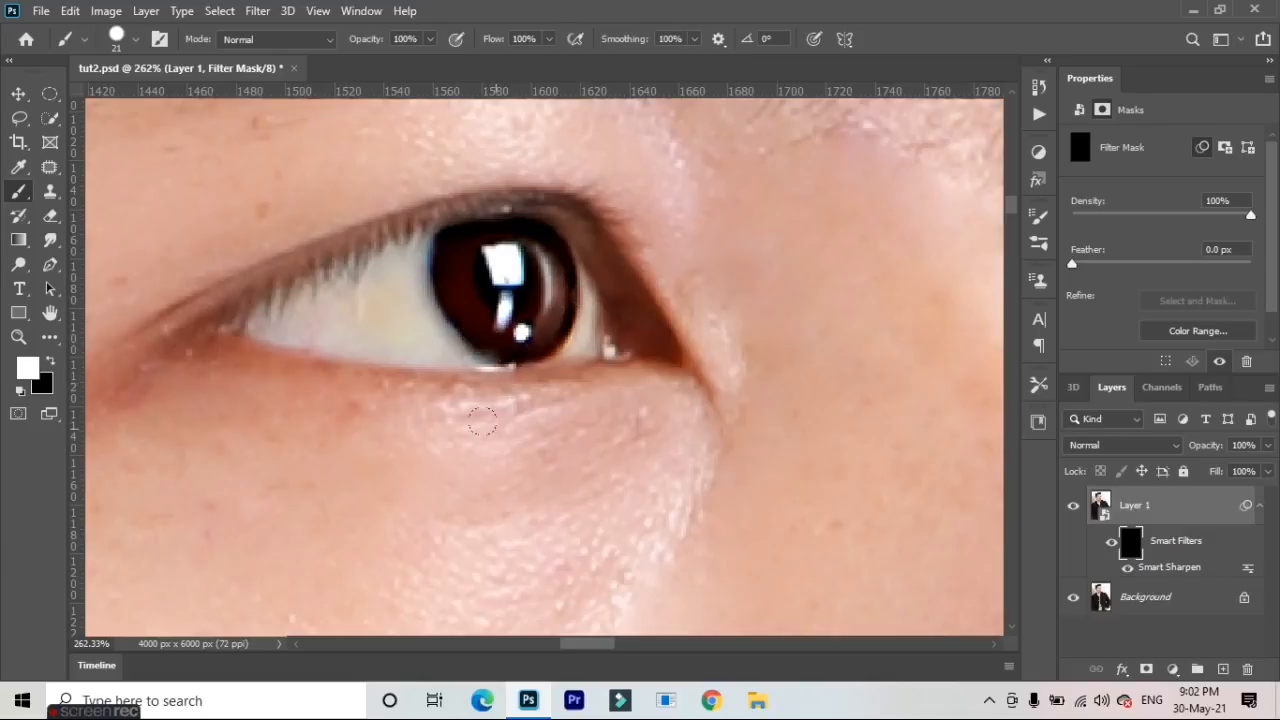
left_click(52, 362)
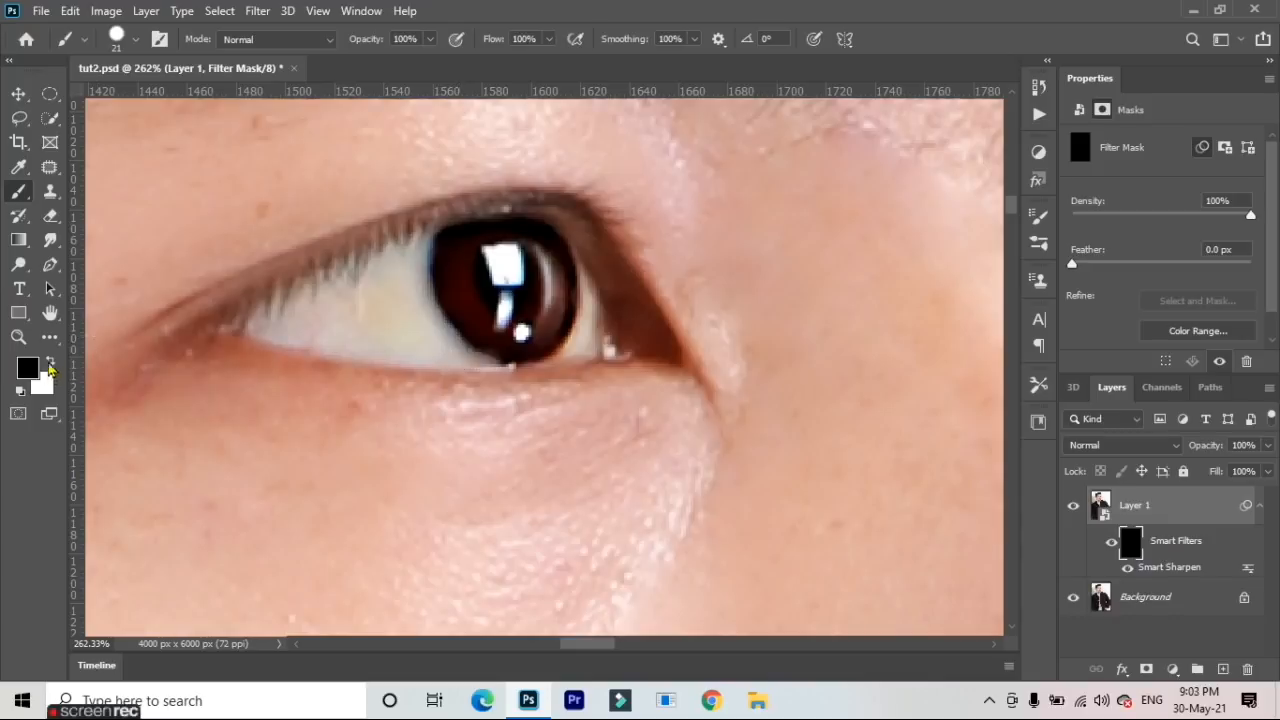
key("x")
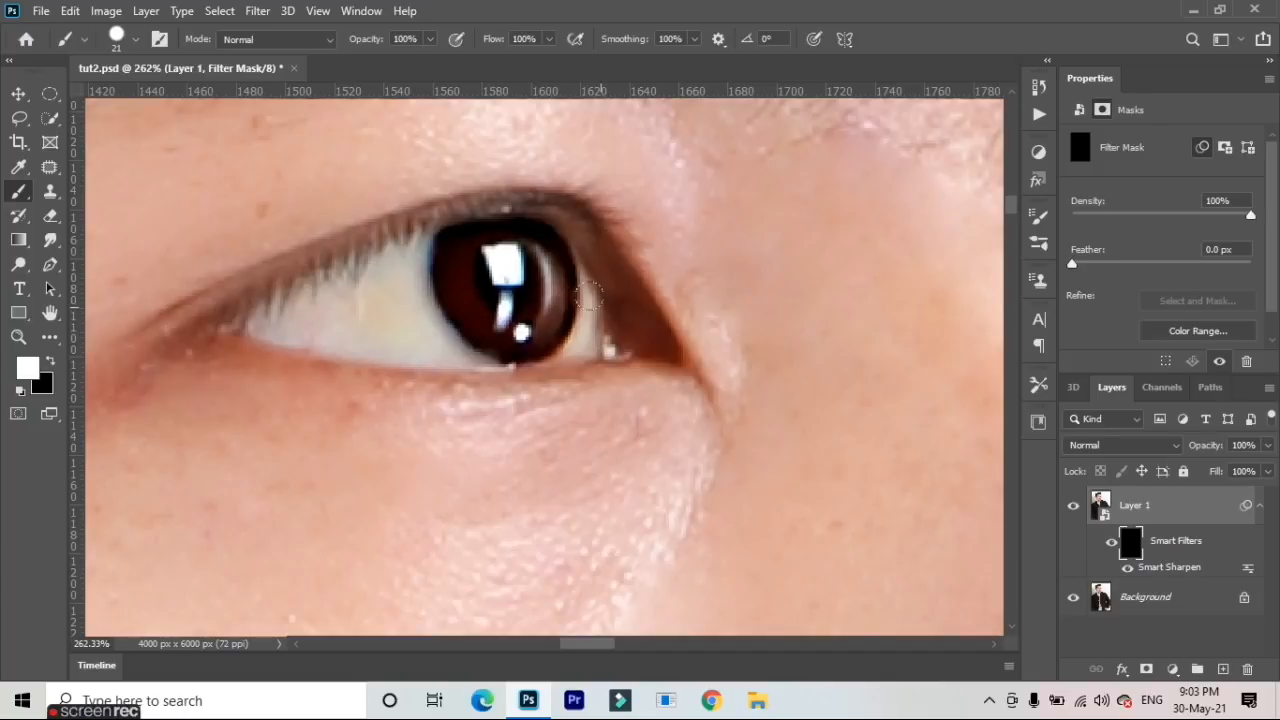
Paint white on Layer 1's filter mask over the iris and pupil of the eye farther from the ear, using the 21 px brush
scroll(548, 328, "down", 5)
scroll(510, 308, "down", 3)
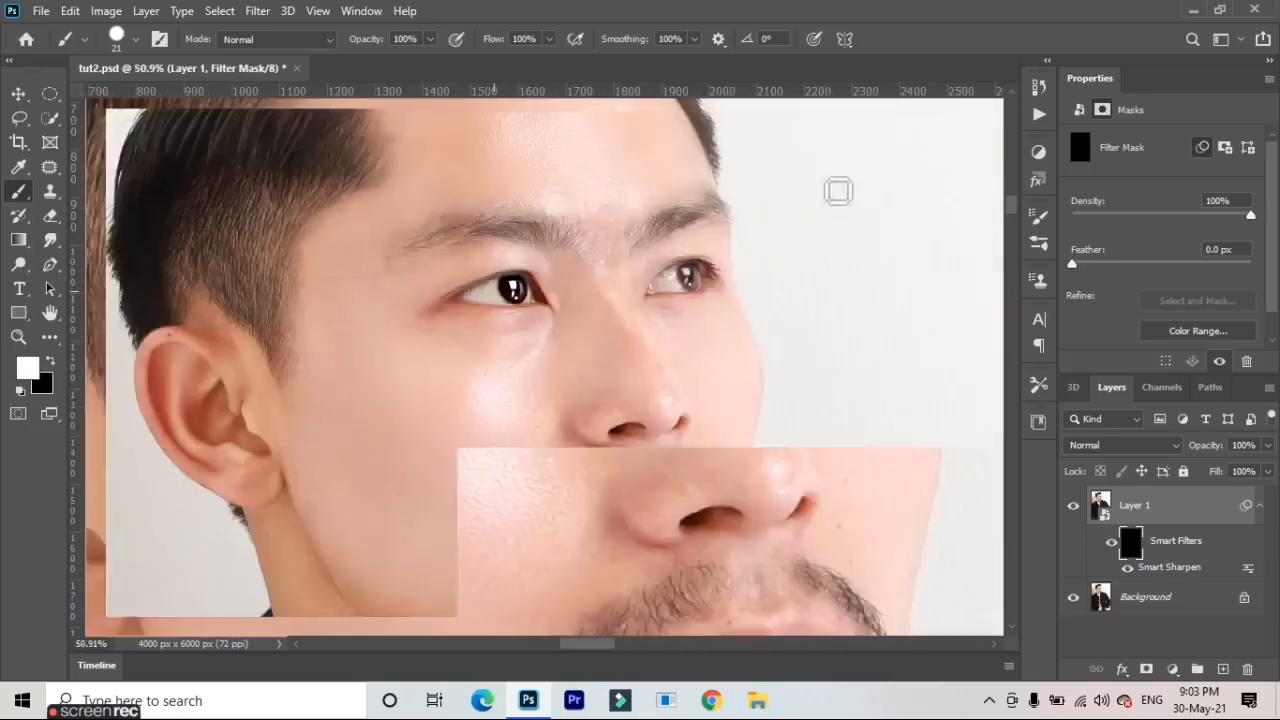
scroll(710, 236, "up", 4)
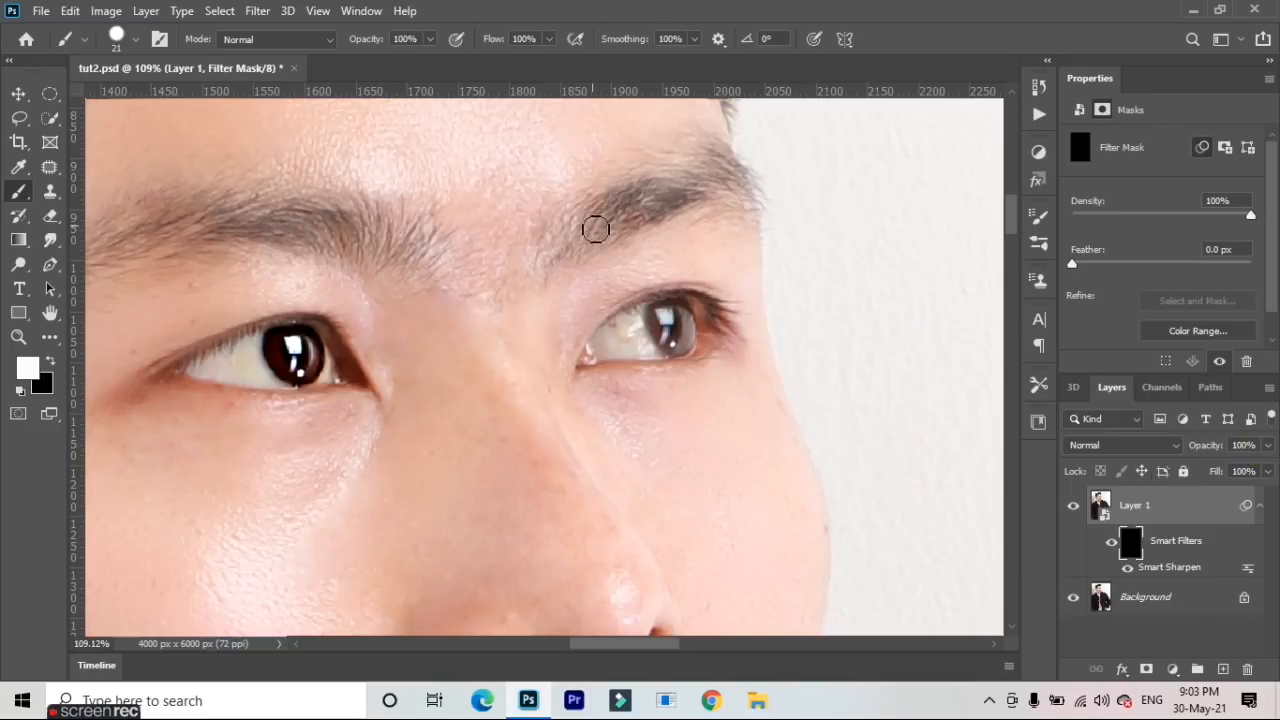
scroll(591, 240, "up", 3)
mouse_move(656, 384)
left_mouse_down()
mouse_move(708, 377)
mouse_move(720, 420)
left_mouse_up()
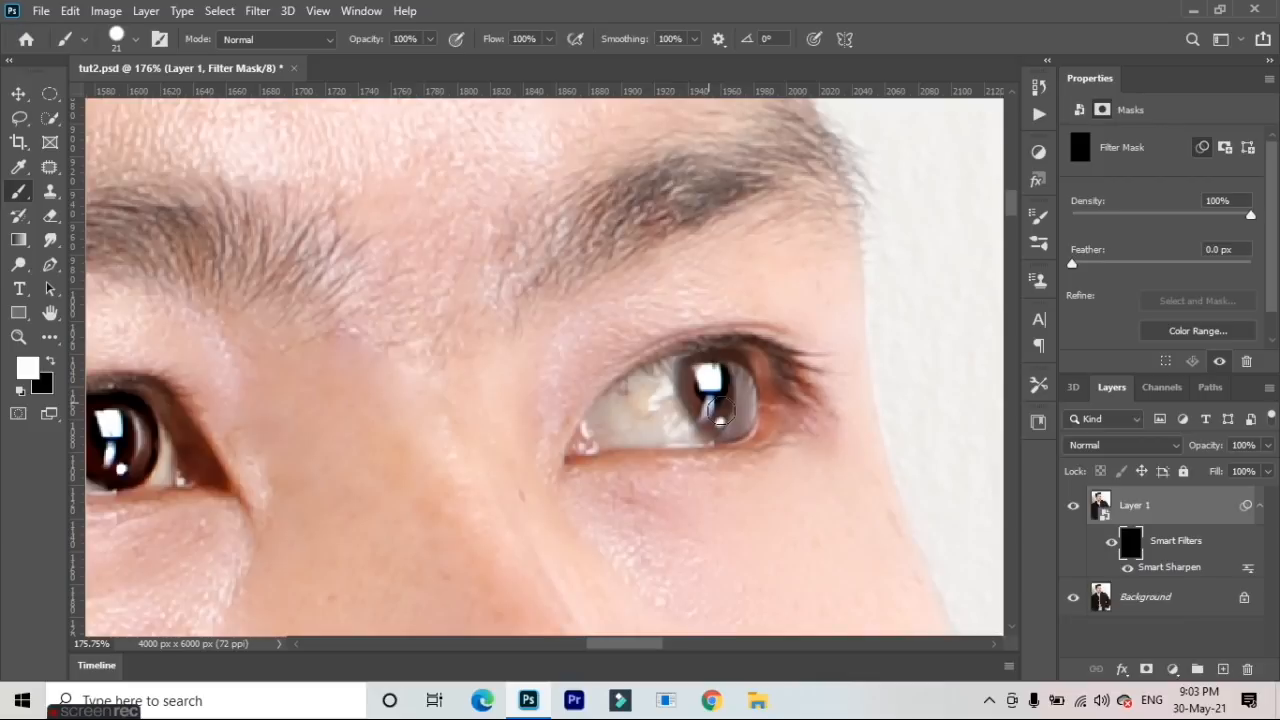
left_click_drag(721, 410, 689, 385)
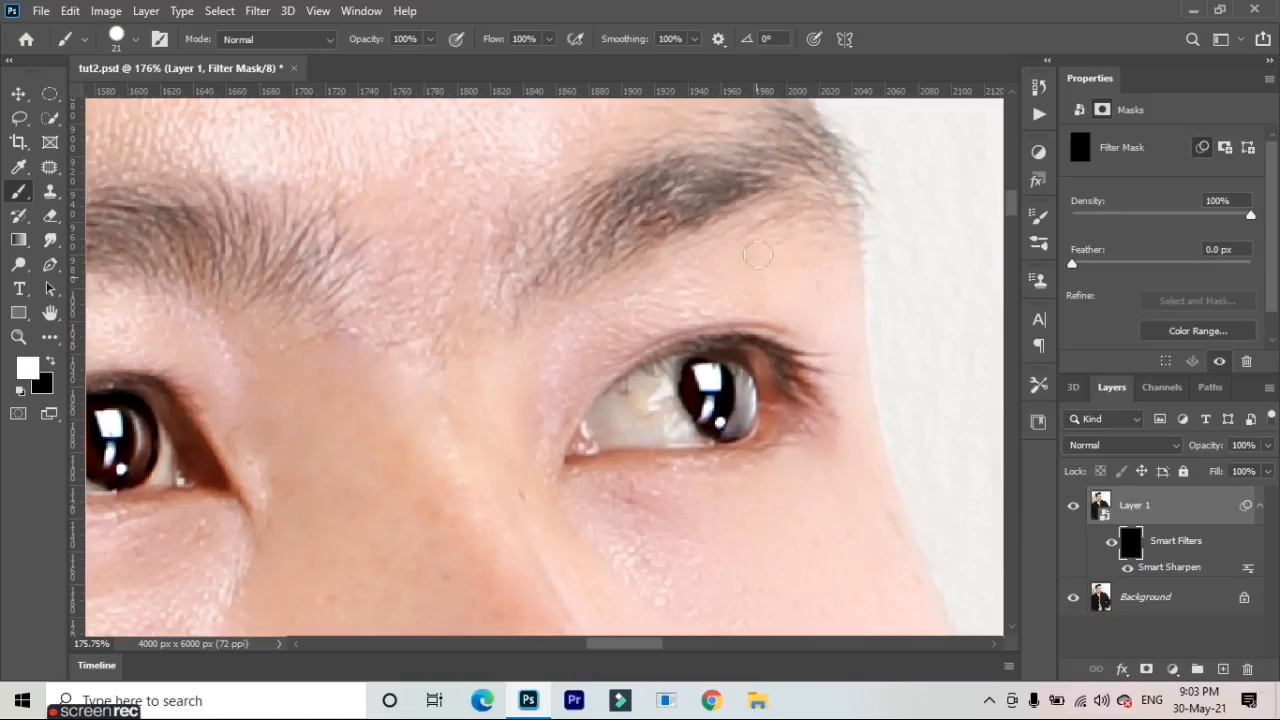
scroll(757, 255, "down", 3)
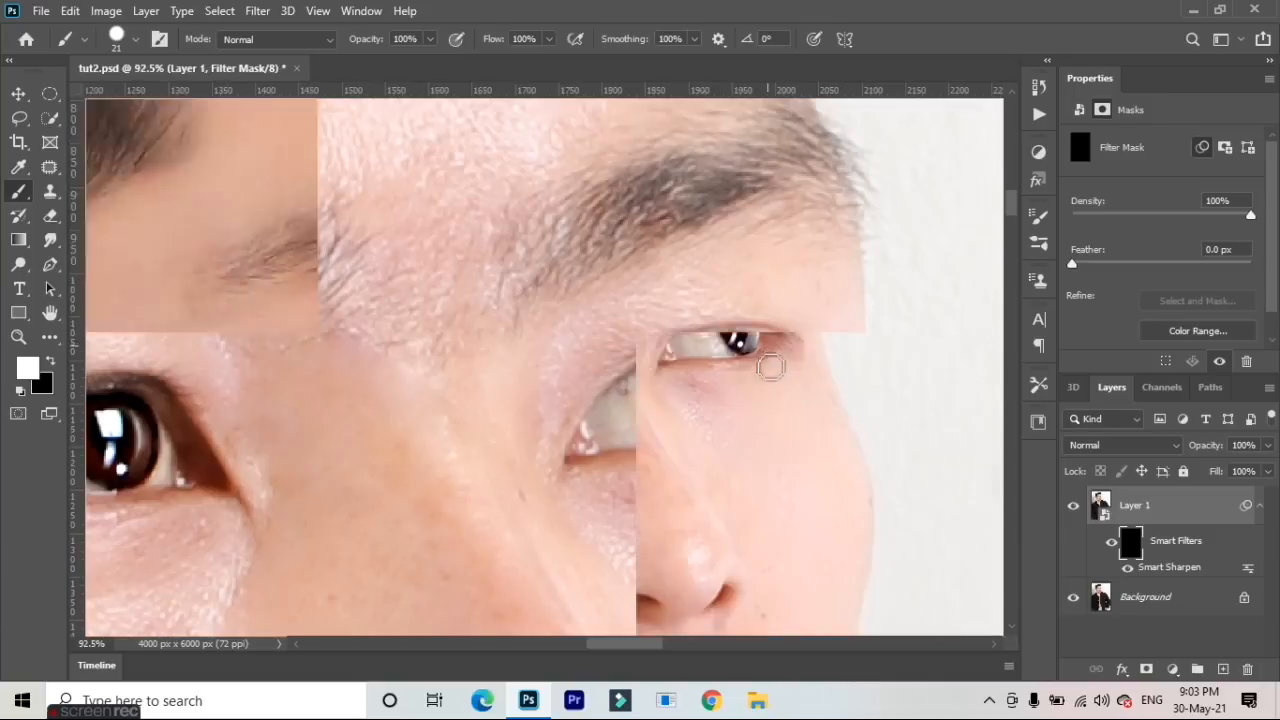
scroll(750, 350, "up", 3)
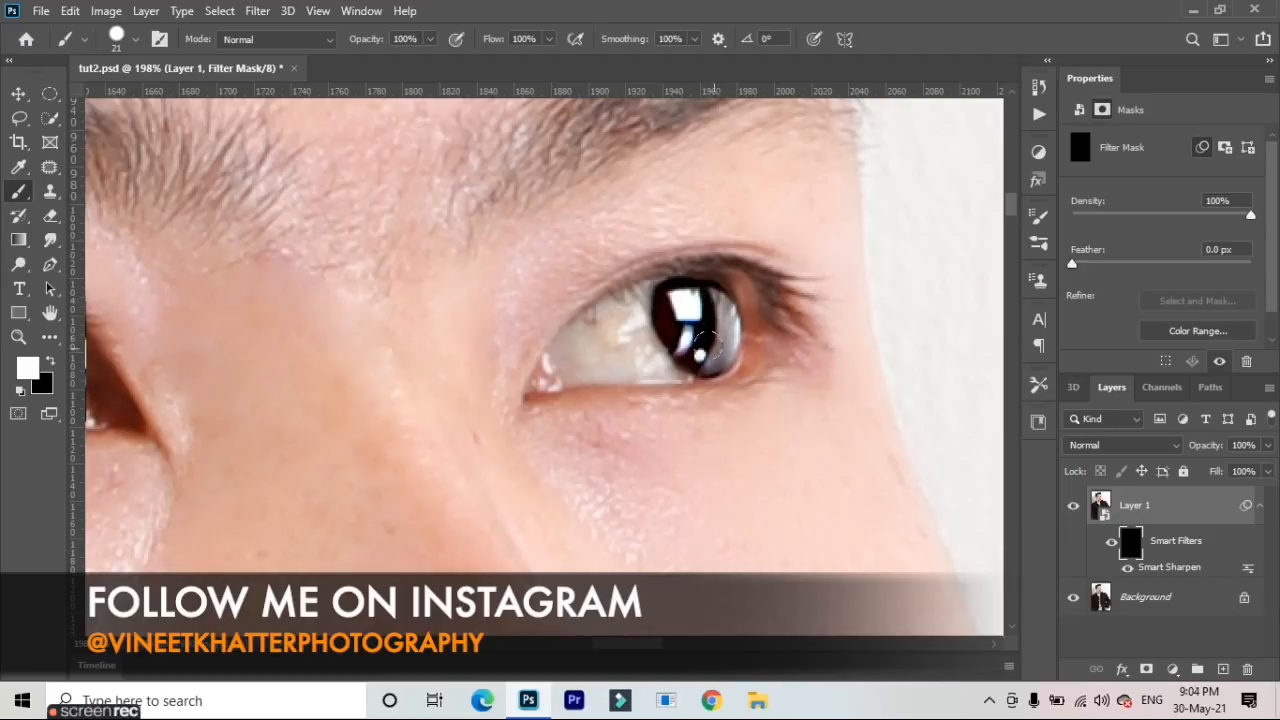
scroll(757, 317, "down", 4)
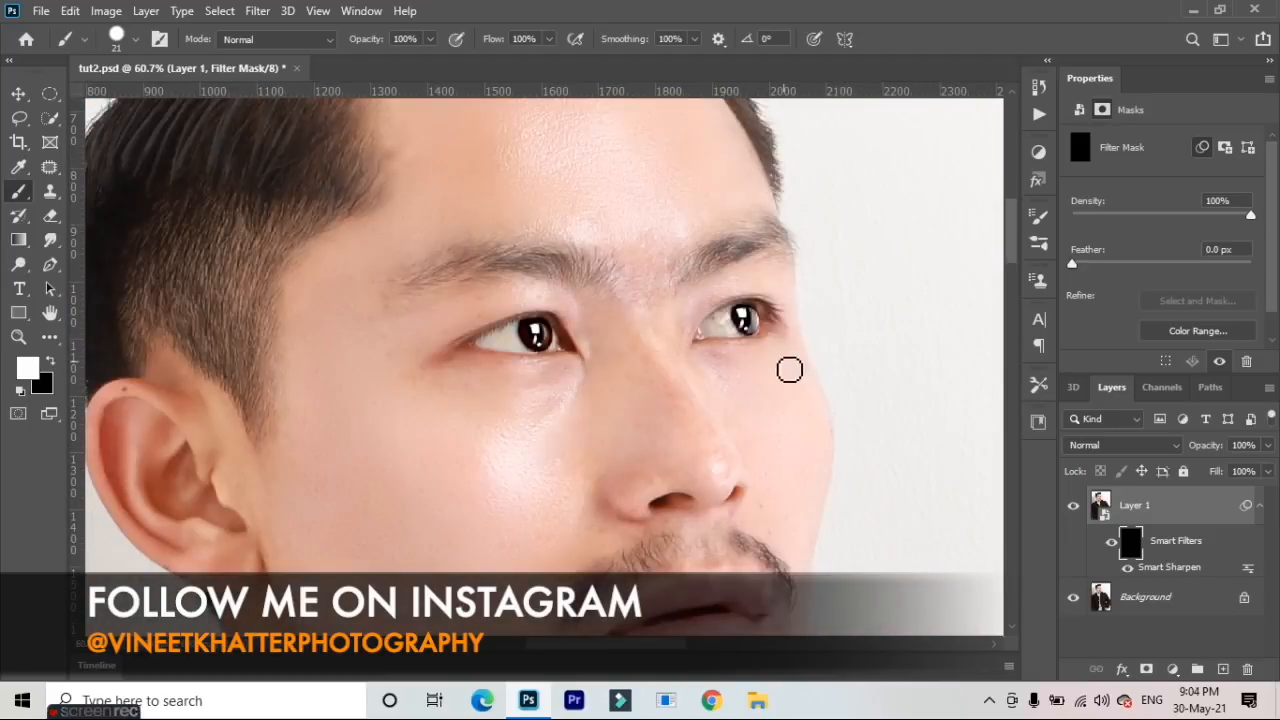
Hide and show Layer 1 repeatedly to compare the eyes with and without the sharpening
left_click(1073, 507)
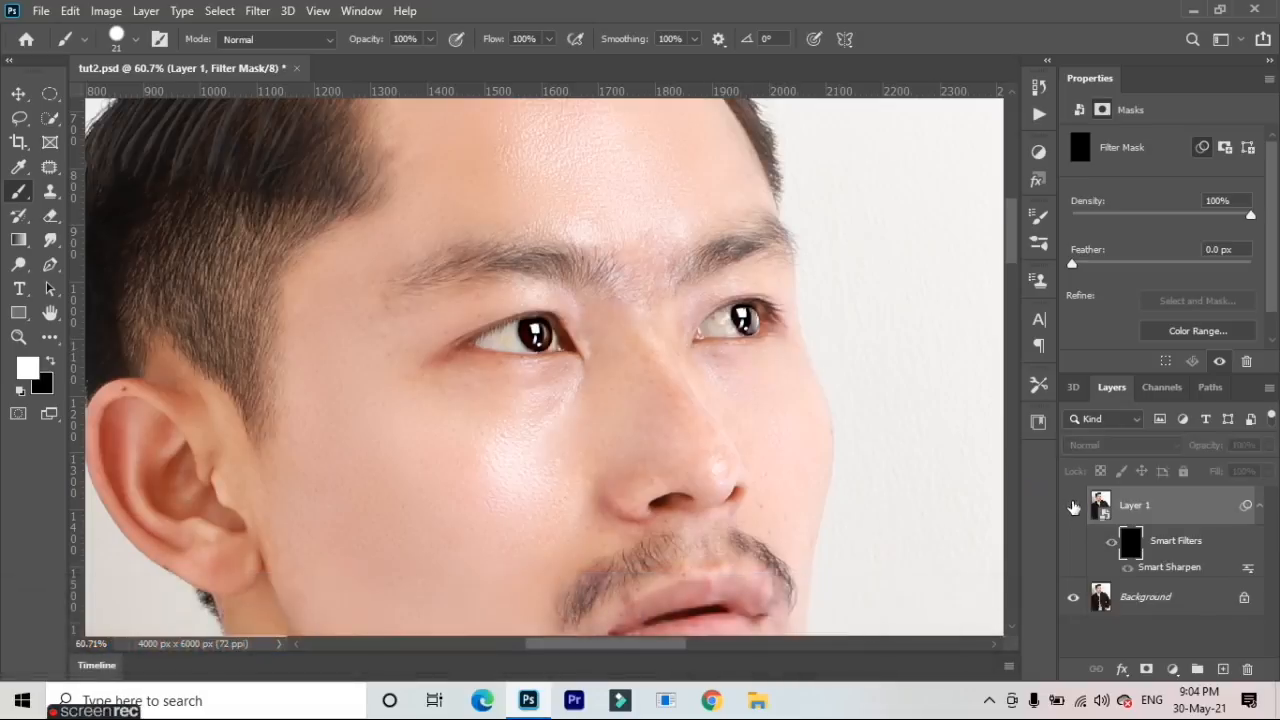
left_click(1073, 507)
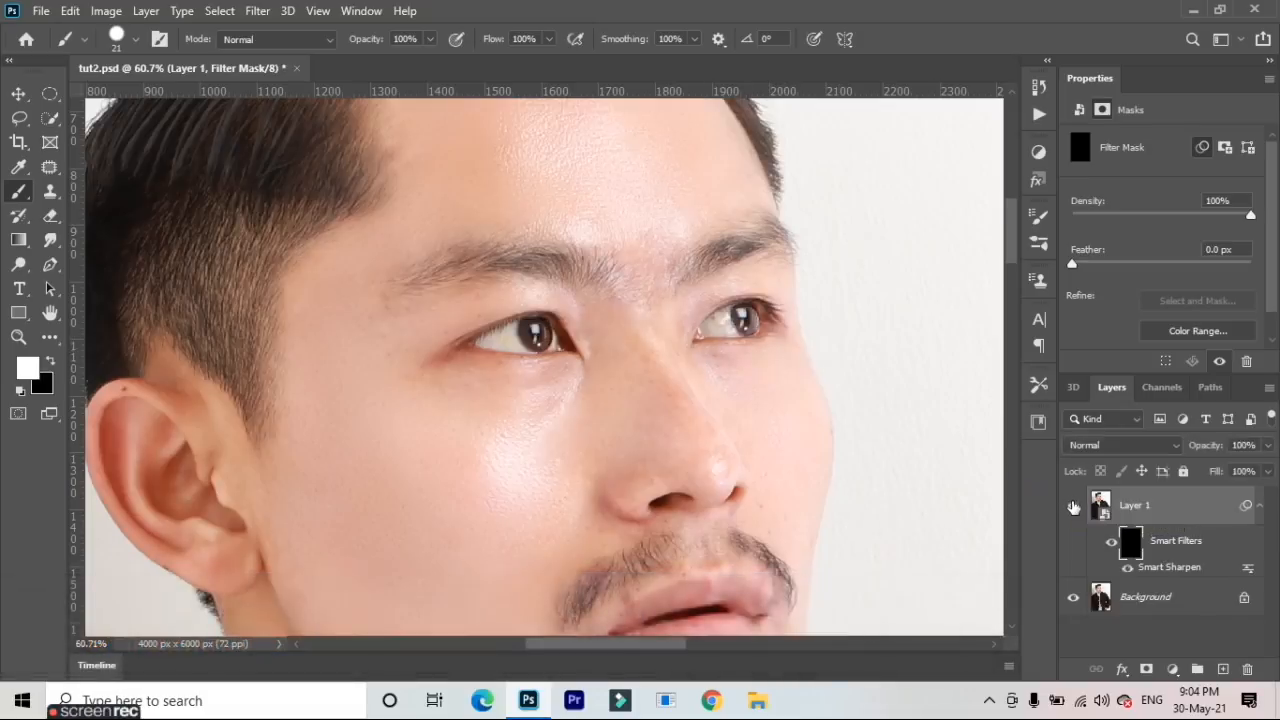
left_click(1073, 507)
left_click(1073, 507)
Try Layer 1 at 10% opacity for comparison and set its opacity to 80%
scroll(789, 397, "down", 5)
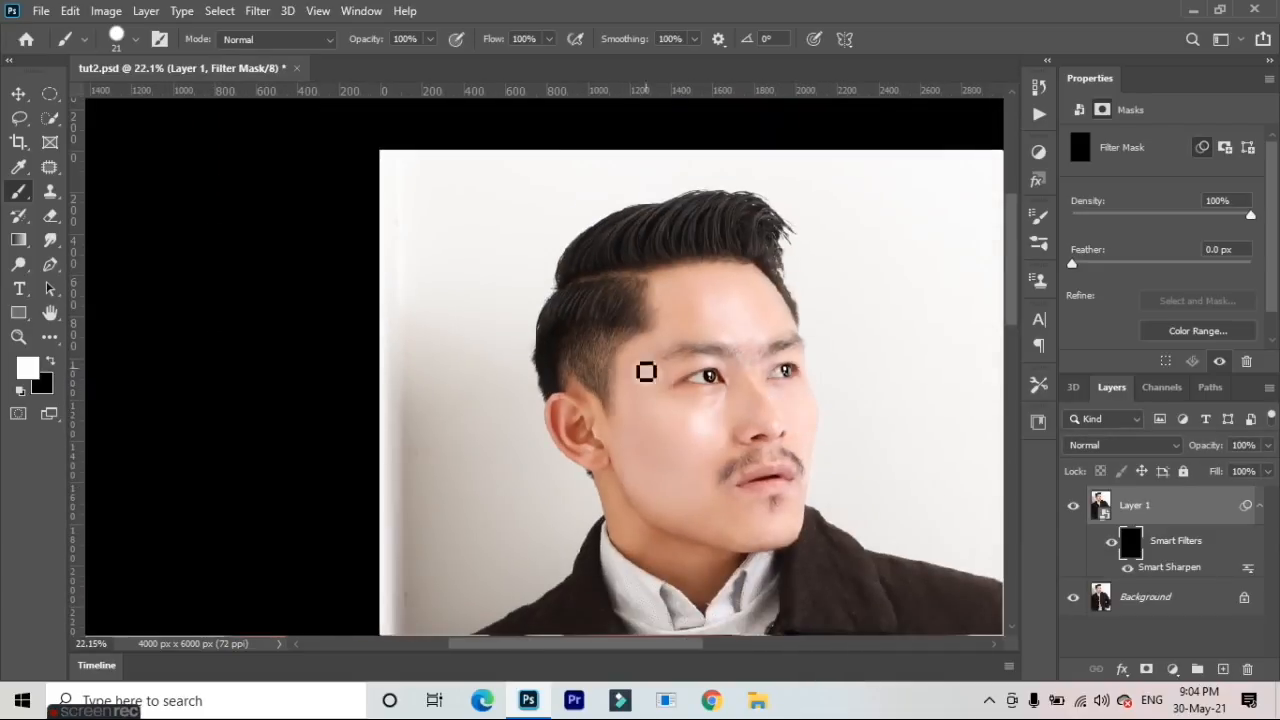
scroll(760, 410, "down", 1)
scroll(794, 429, "up", 2)
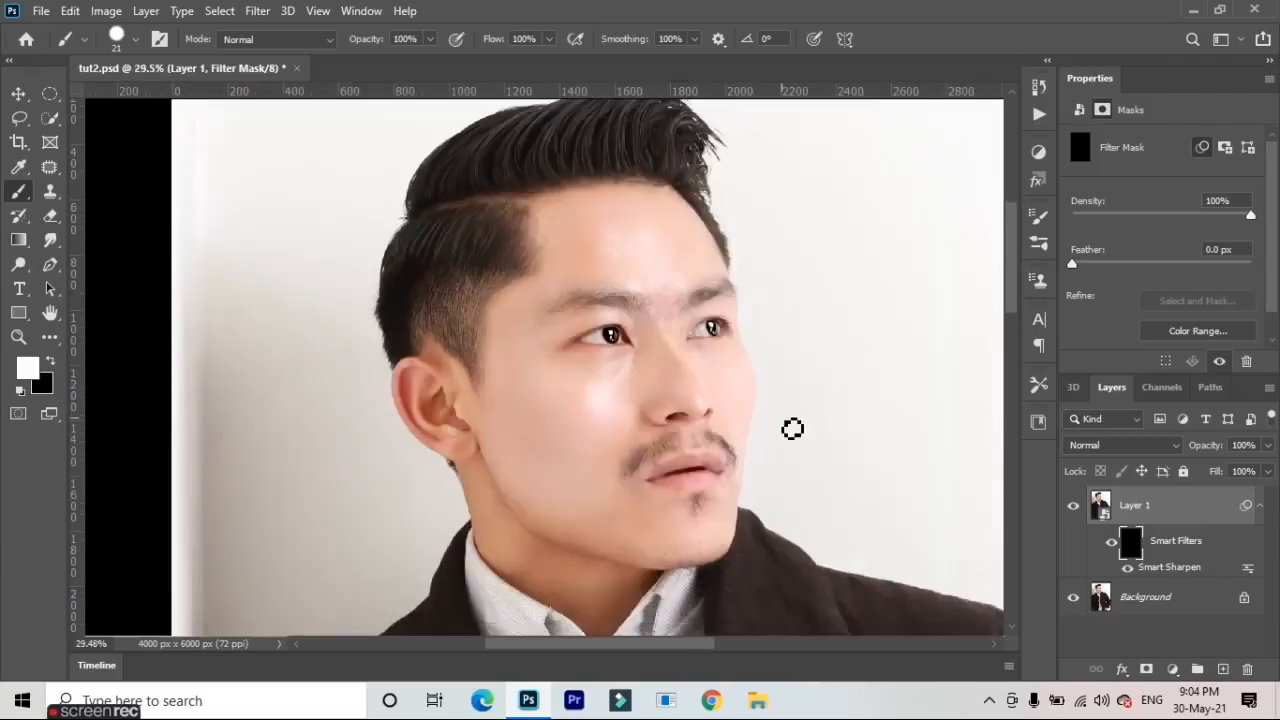
left_click(1256, 450)
type("80")
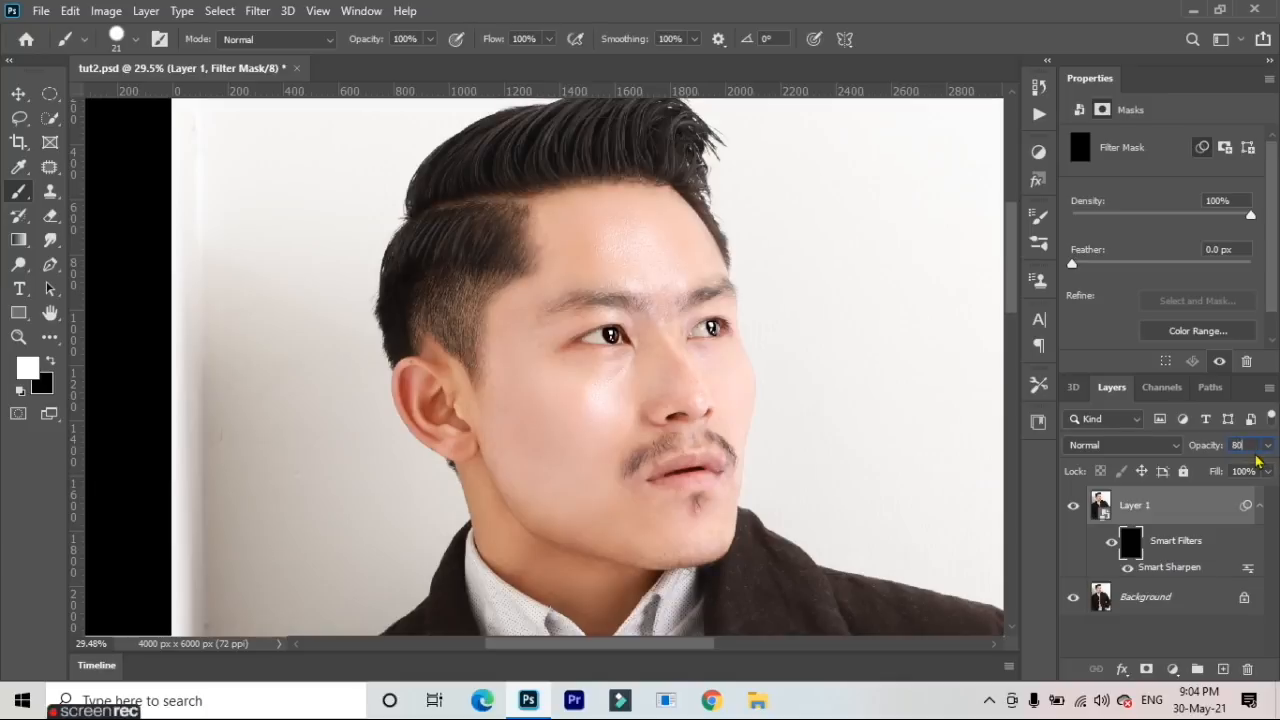
key("Return")
type("10")
key("Return")
left_click(1248, 448)
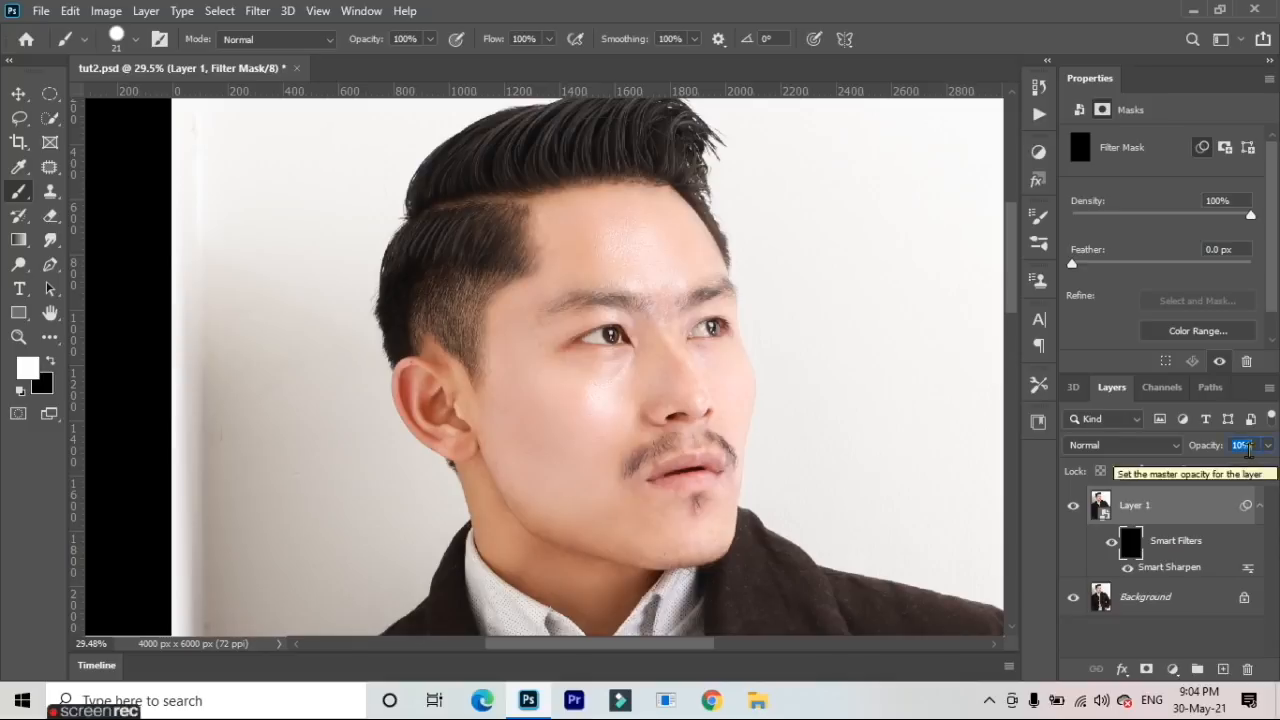
type("80")
key("Return")
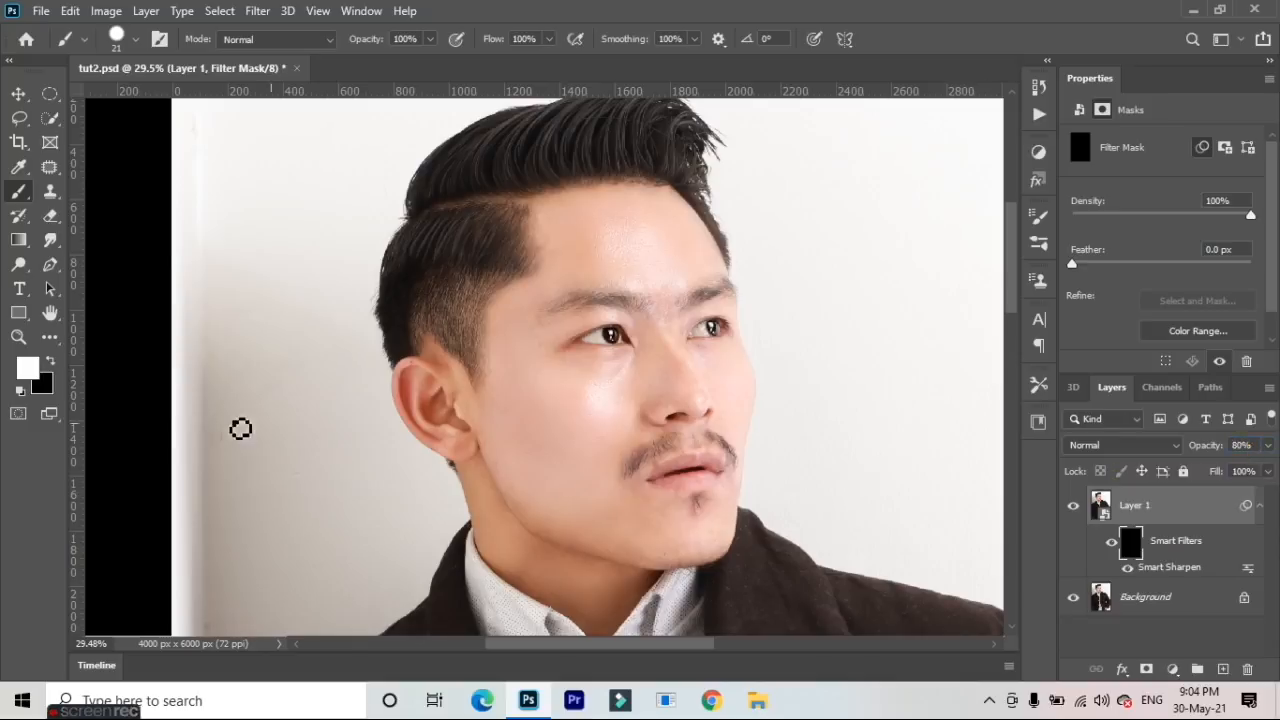
scroll(485, 337, "down", 3)
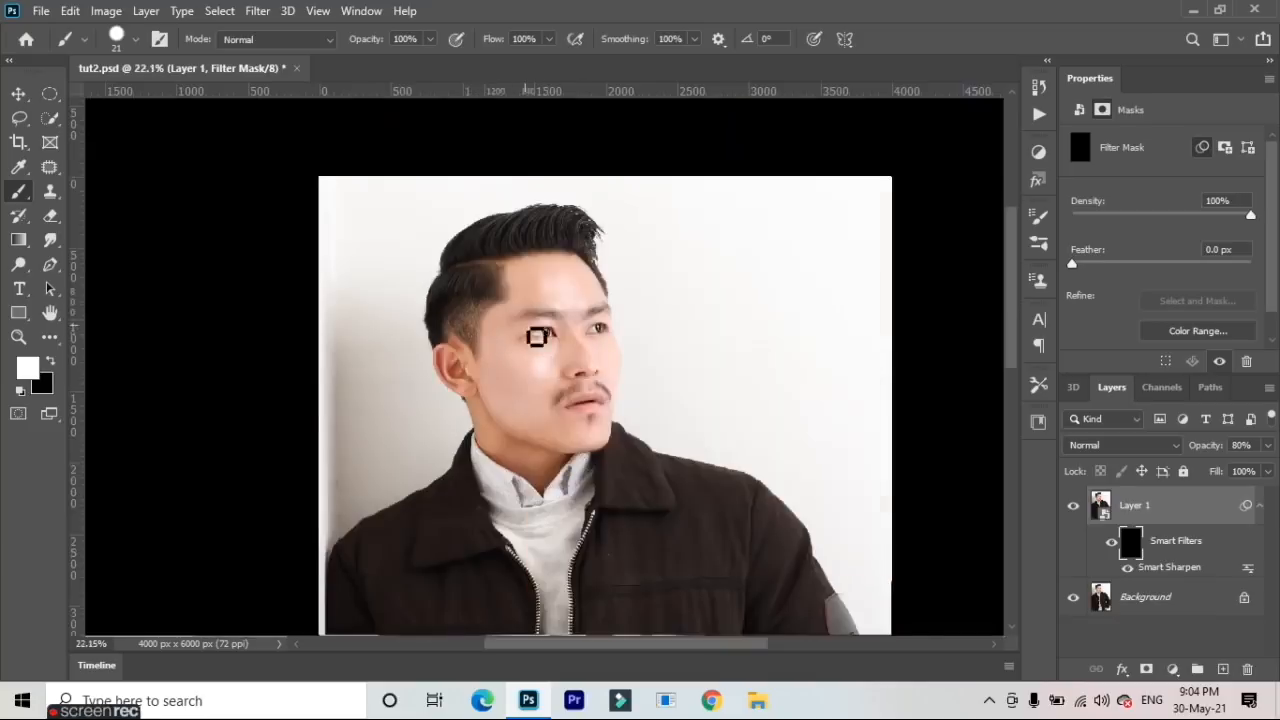
scroll(528, 343, "up", 2)
scroll(531, 237, "down", 3)
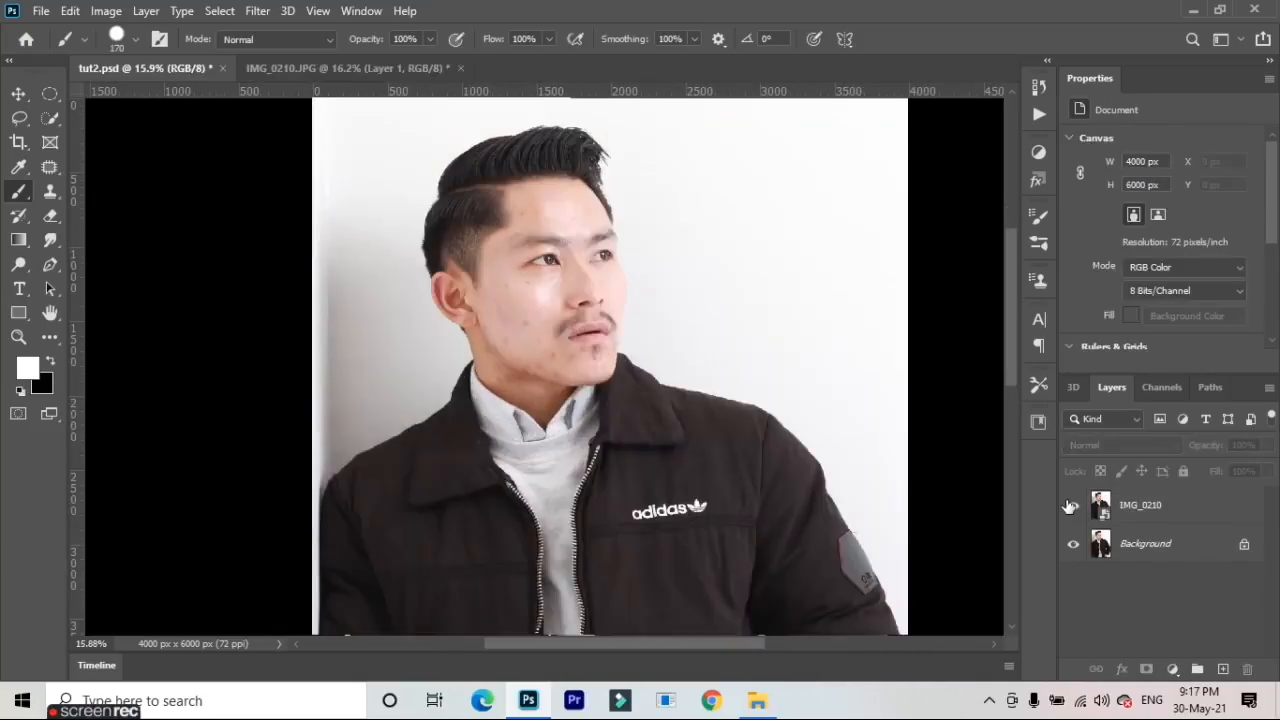
Toggle the IMG_0210 layer's visibility repeatedly to compare the original photo with the retouched portrait
left_click(1071, 505)
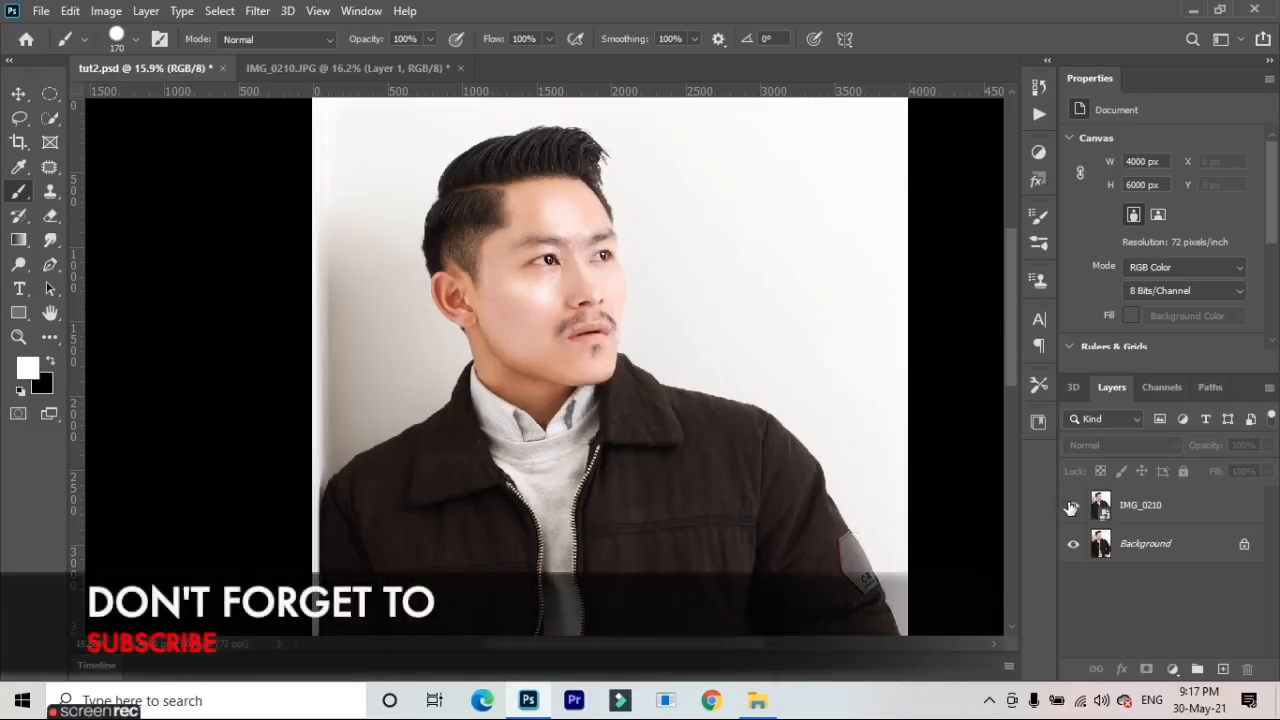
left_click(1071, 506)
left_click(1071, 507)
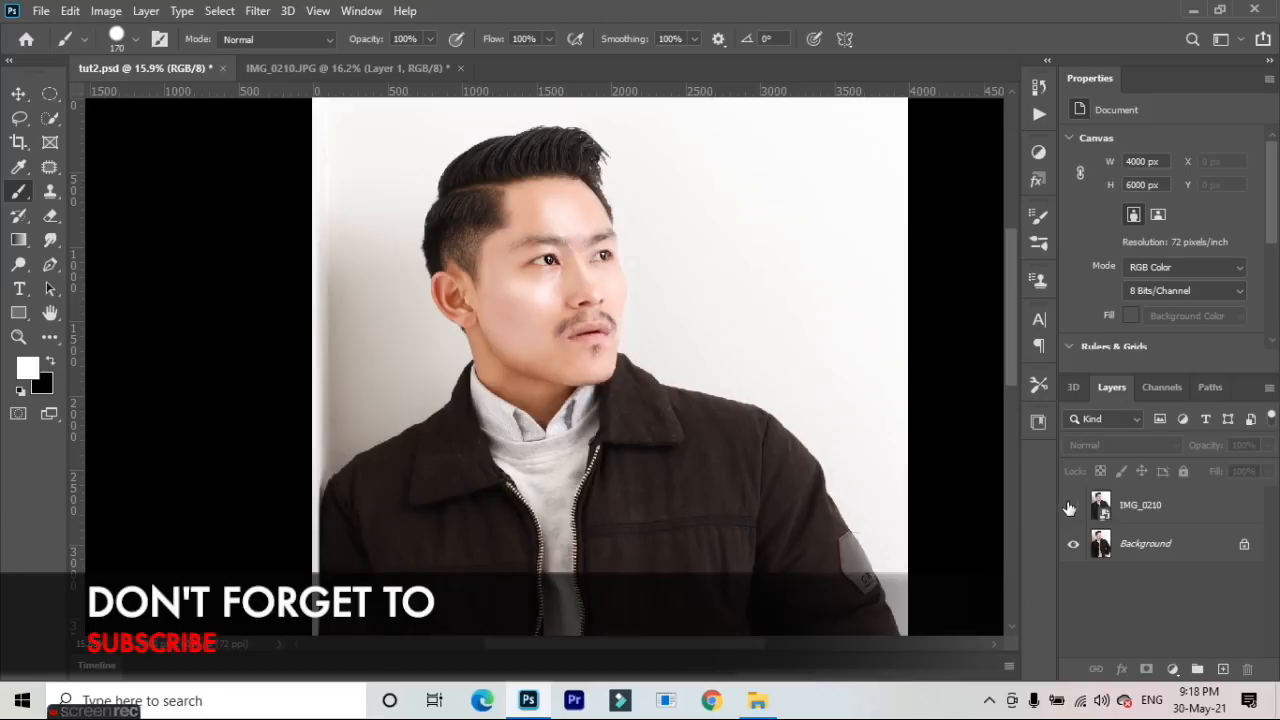
left_click(1070, 507)
left_click(1070, 507)
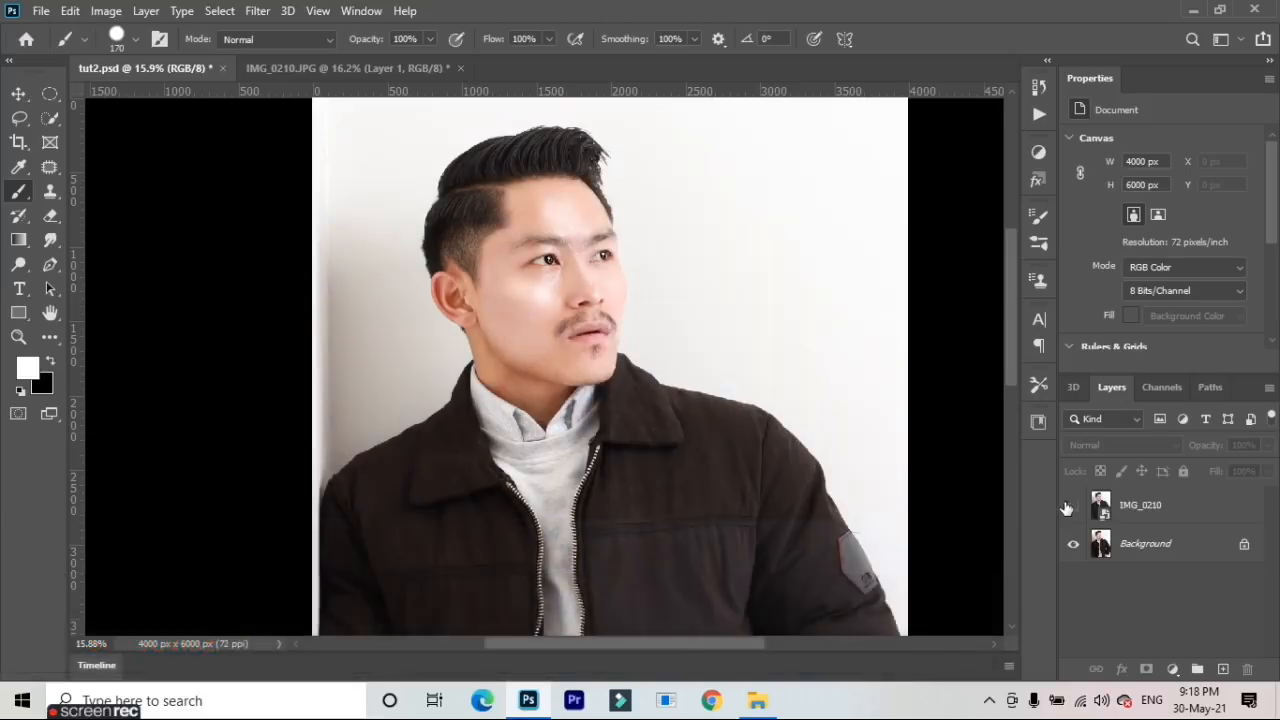
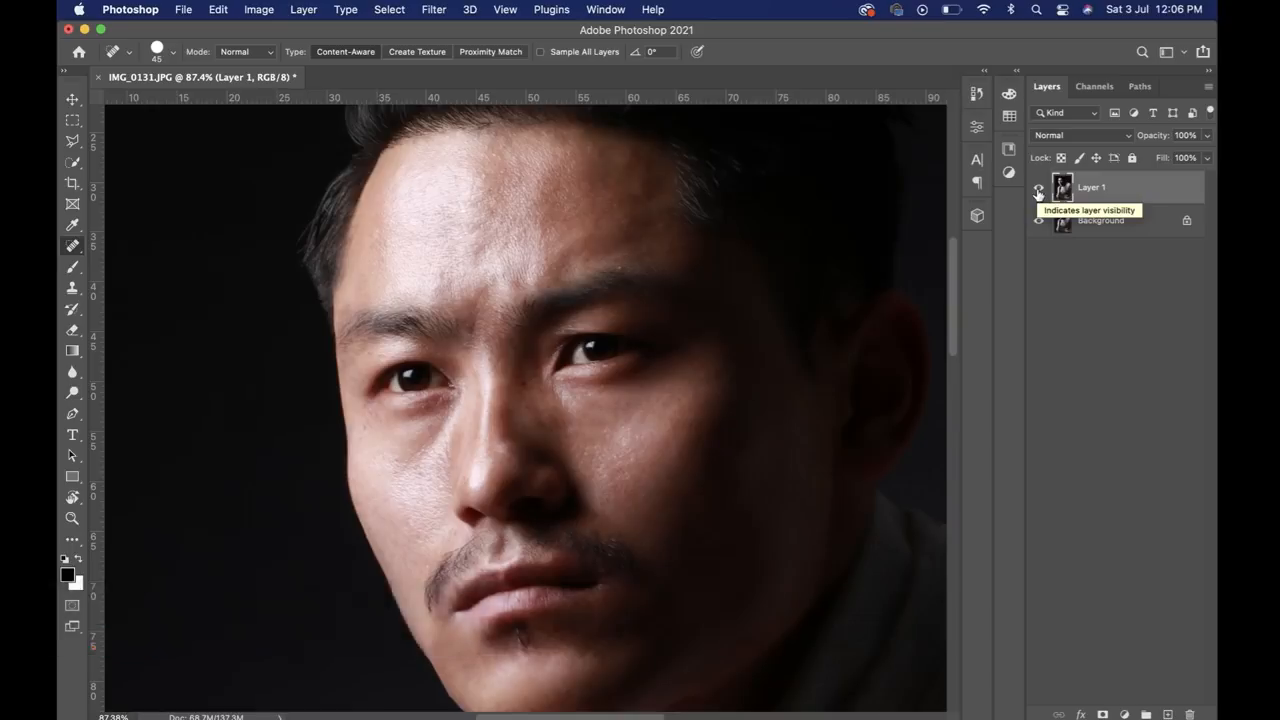
Hide and show Layer 1 in IMG_0131.JPG to compare the blemish-cleaned skin with the original
left_click(1038, 190)
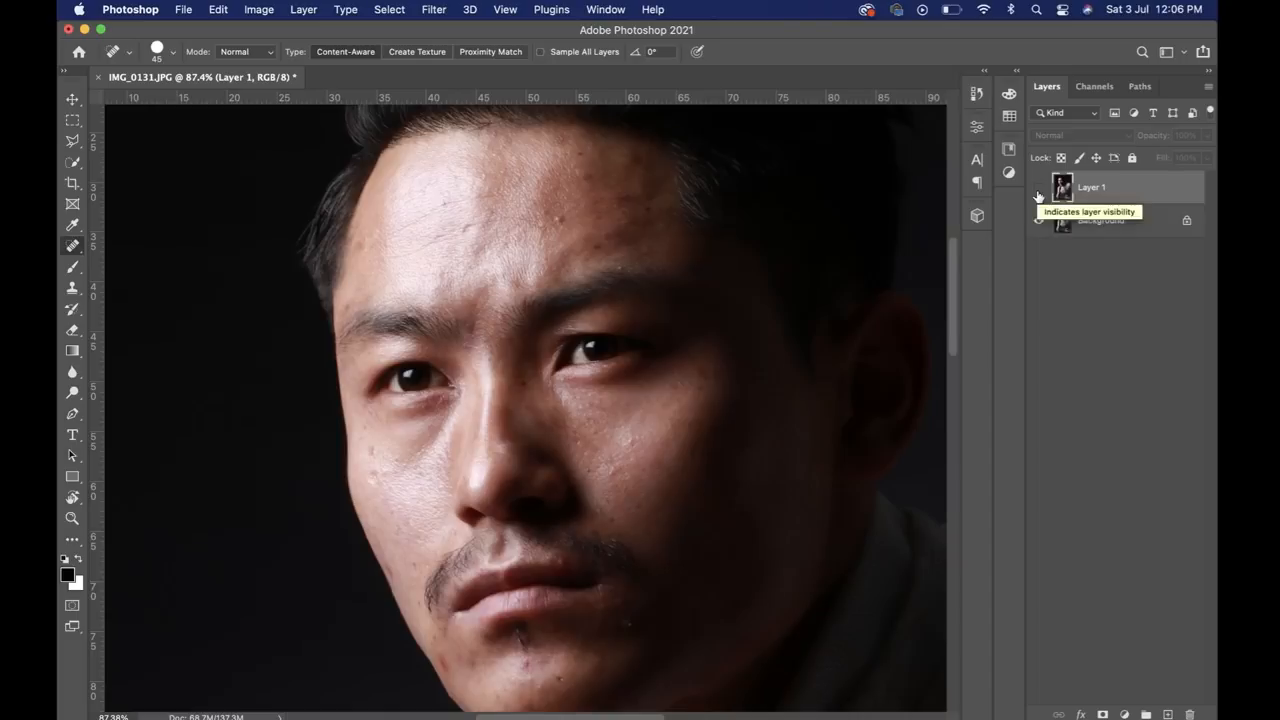
left_click(1038, 192)
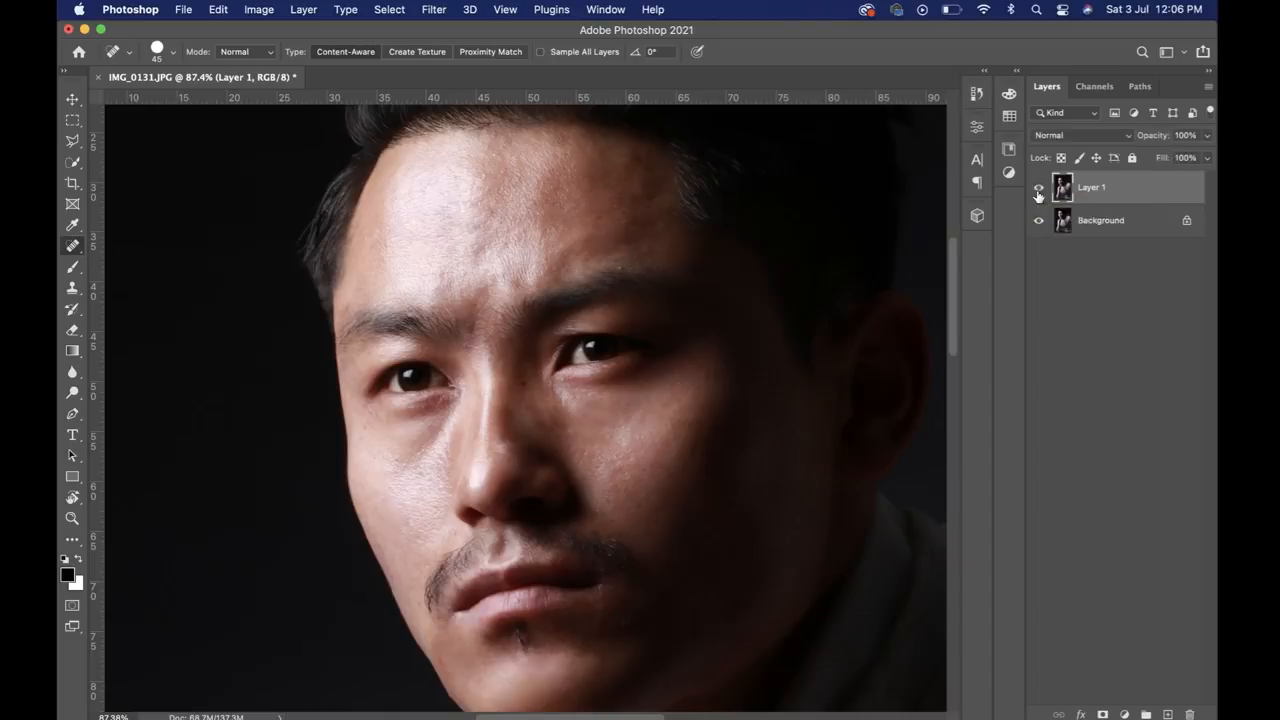
left_click(1038, 192)
left_click(1038, 194)
Merge the visible layers of IMG_0131.JPG into one and duplicate the merged Background layer
right_click(1100, 236)
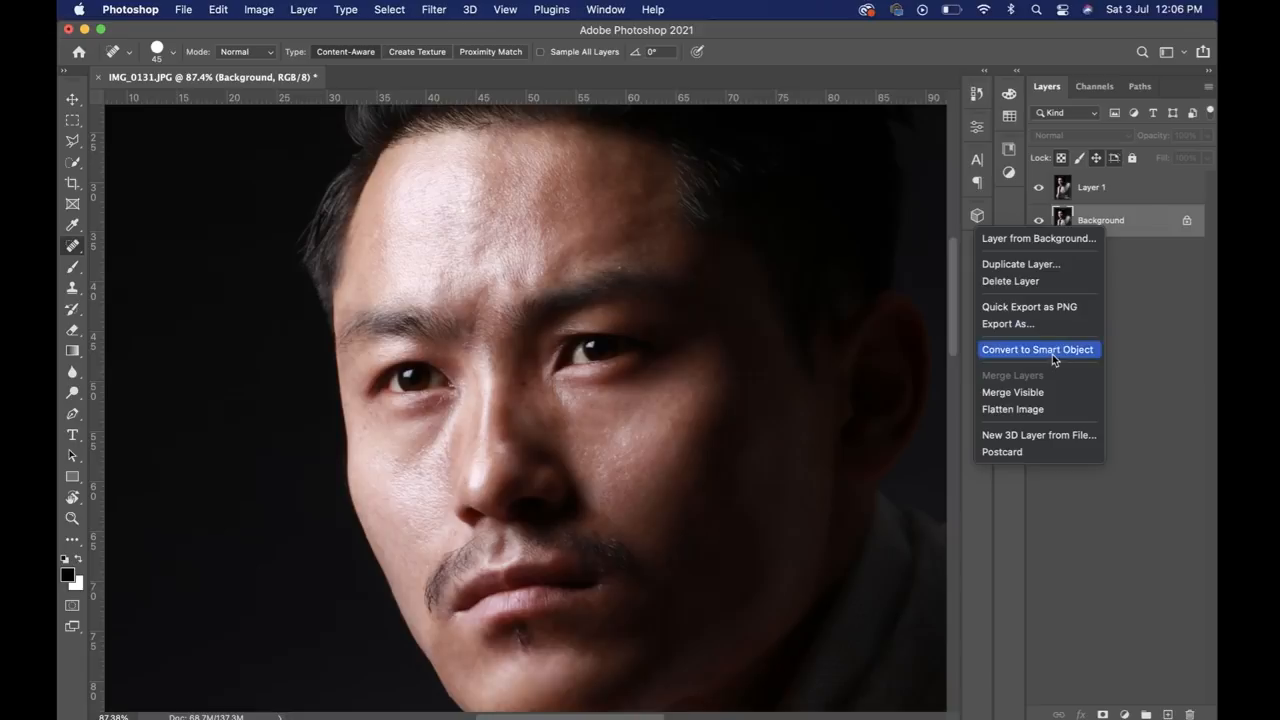
left_click(1050, 391)
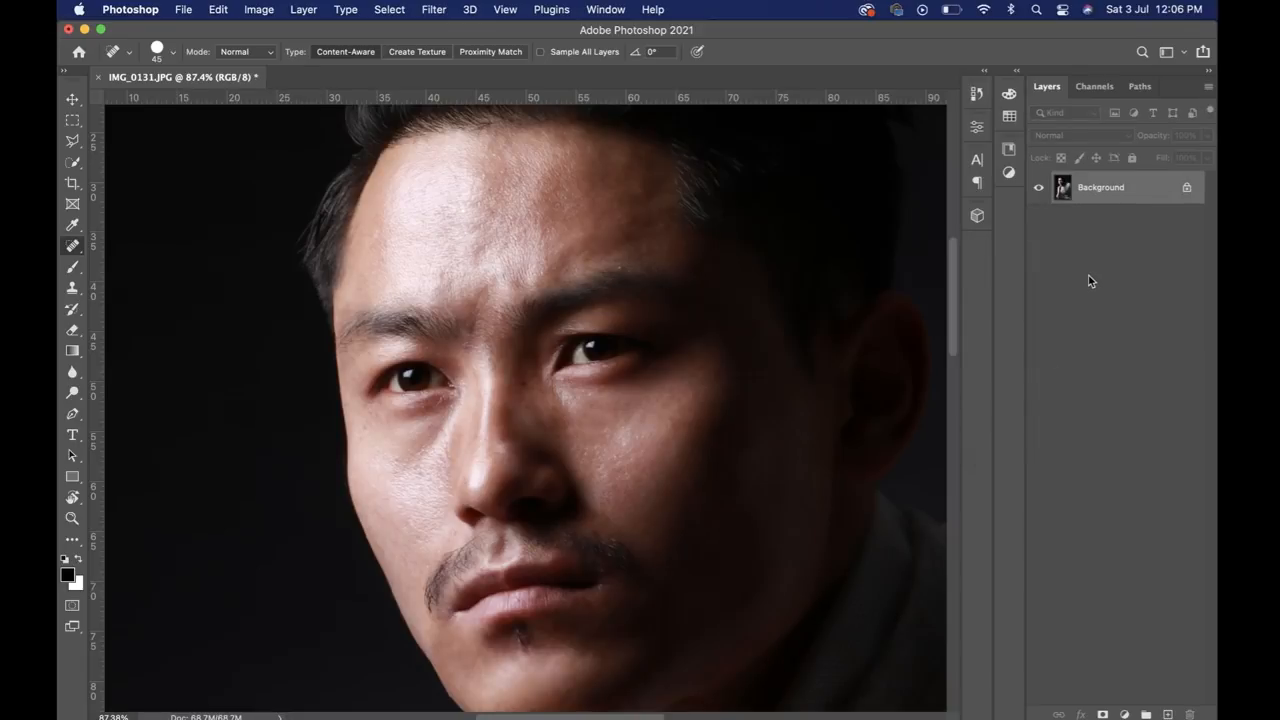
key("super+j")
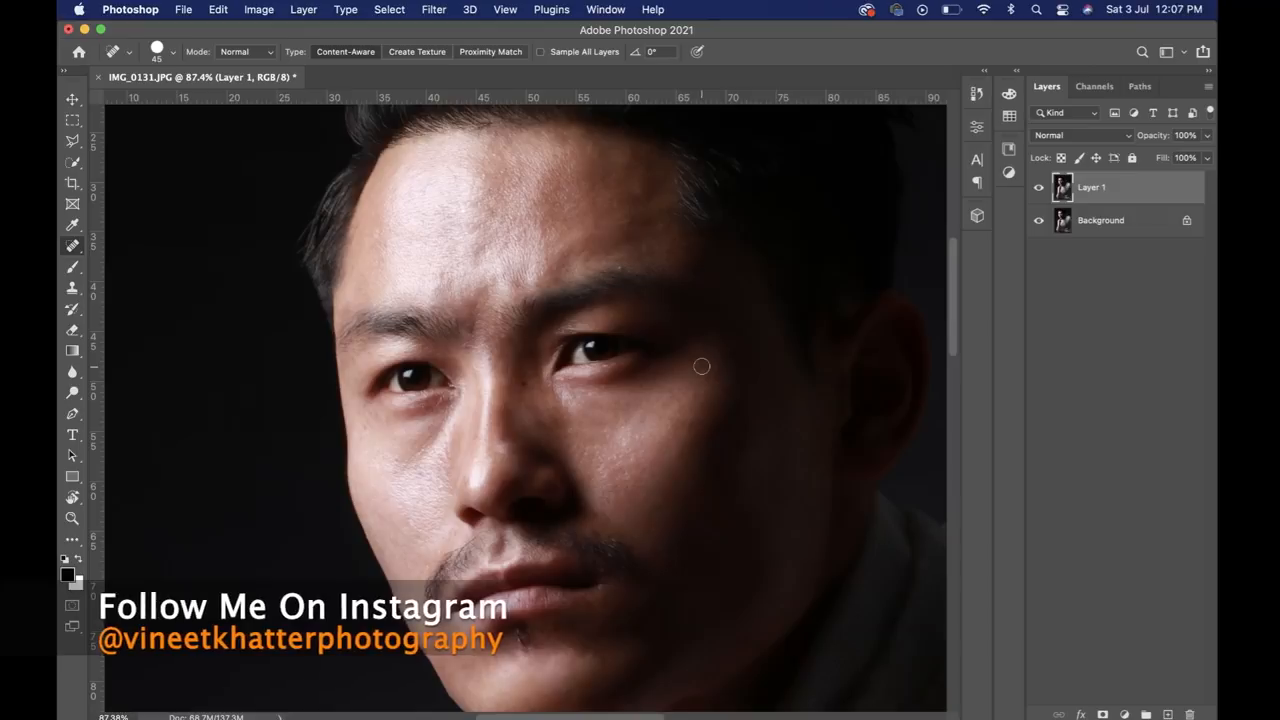
Invert the colors of Layer 1 and set its blend mode to Vivid Light
key("super+i")
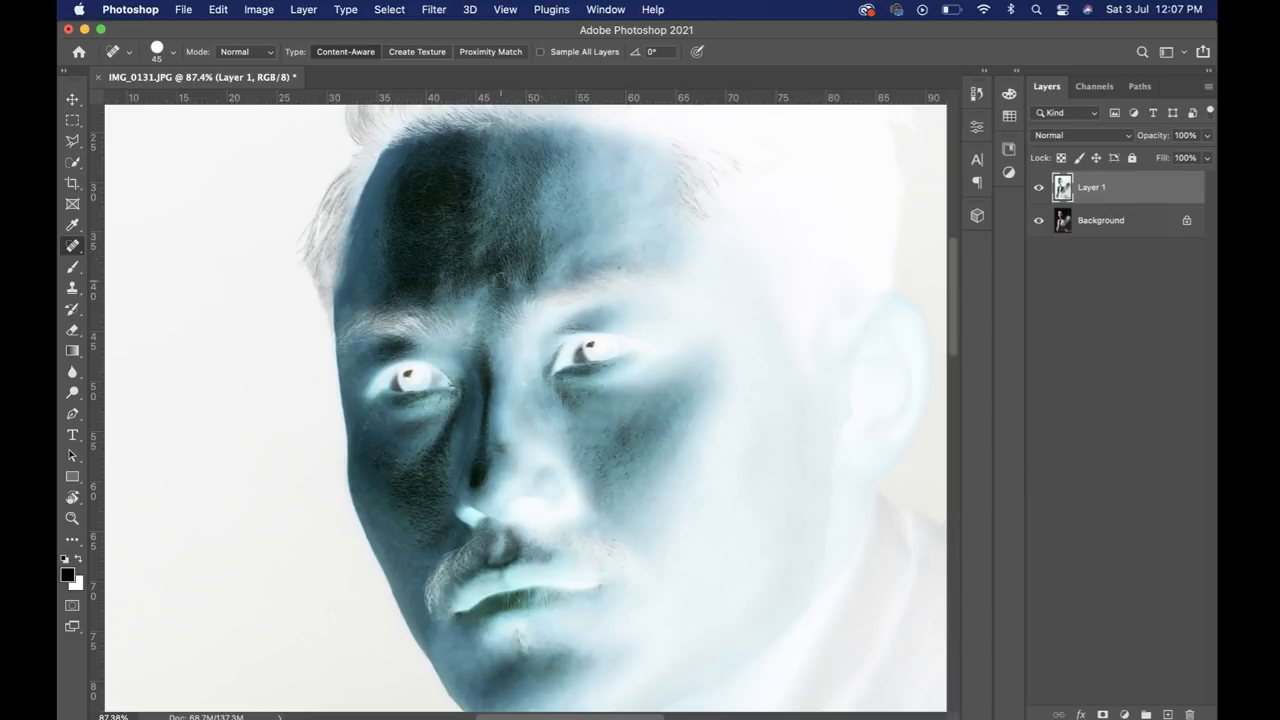
left_click(1050, 137)
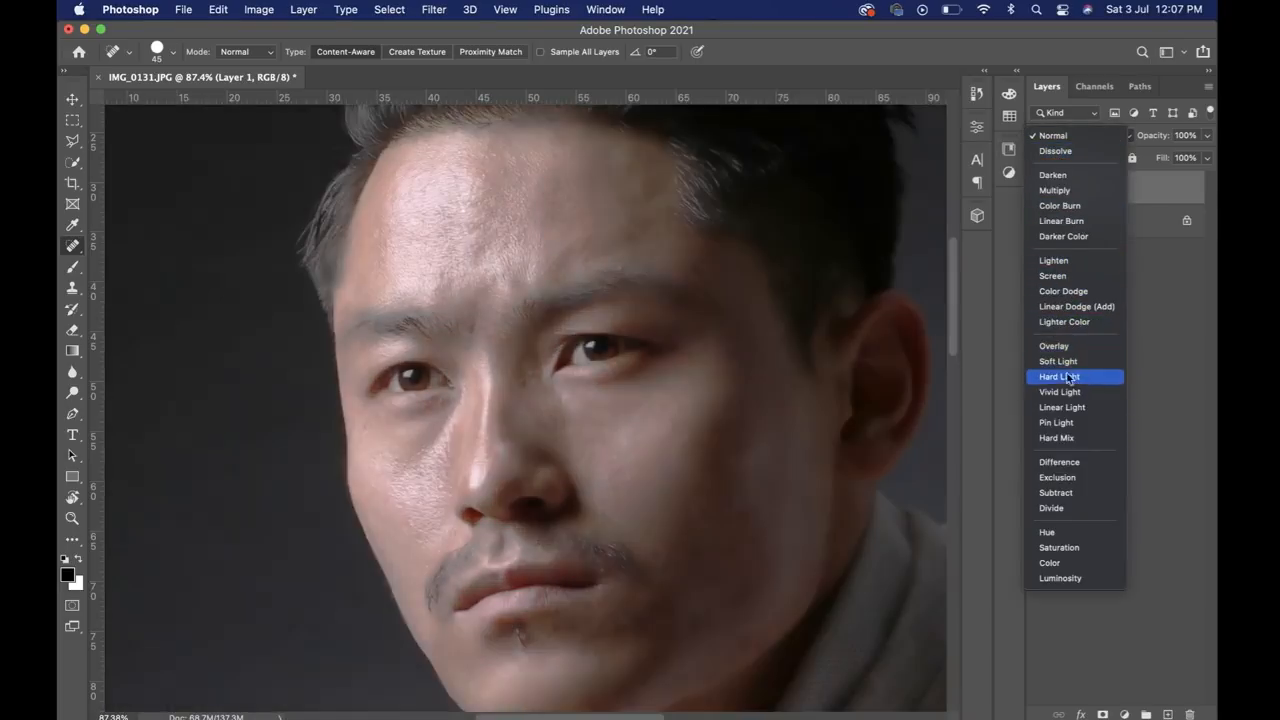
left_click(1061, 392)
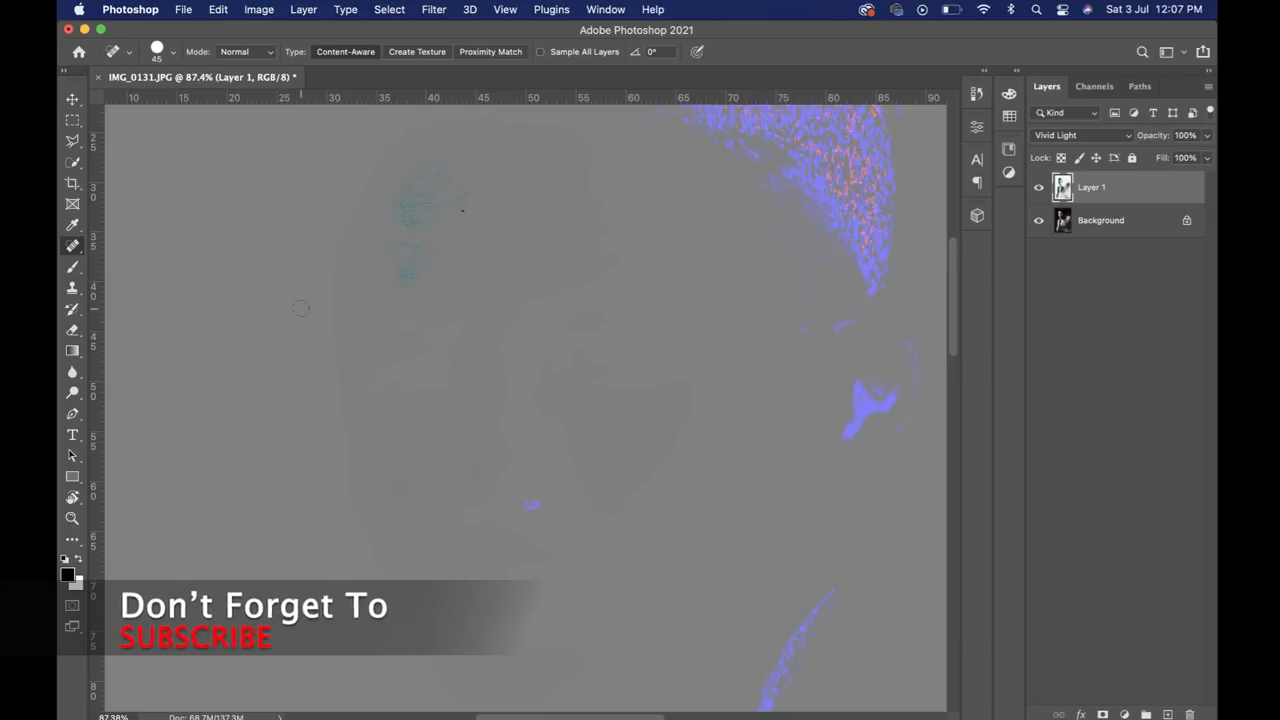
Apply a High Pass filter to Layer 1 with a radius of 14.8 pixels
left_click(446, 12)
mouse_move(613, 358)
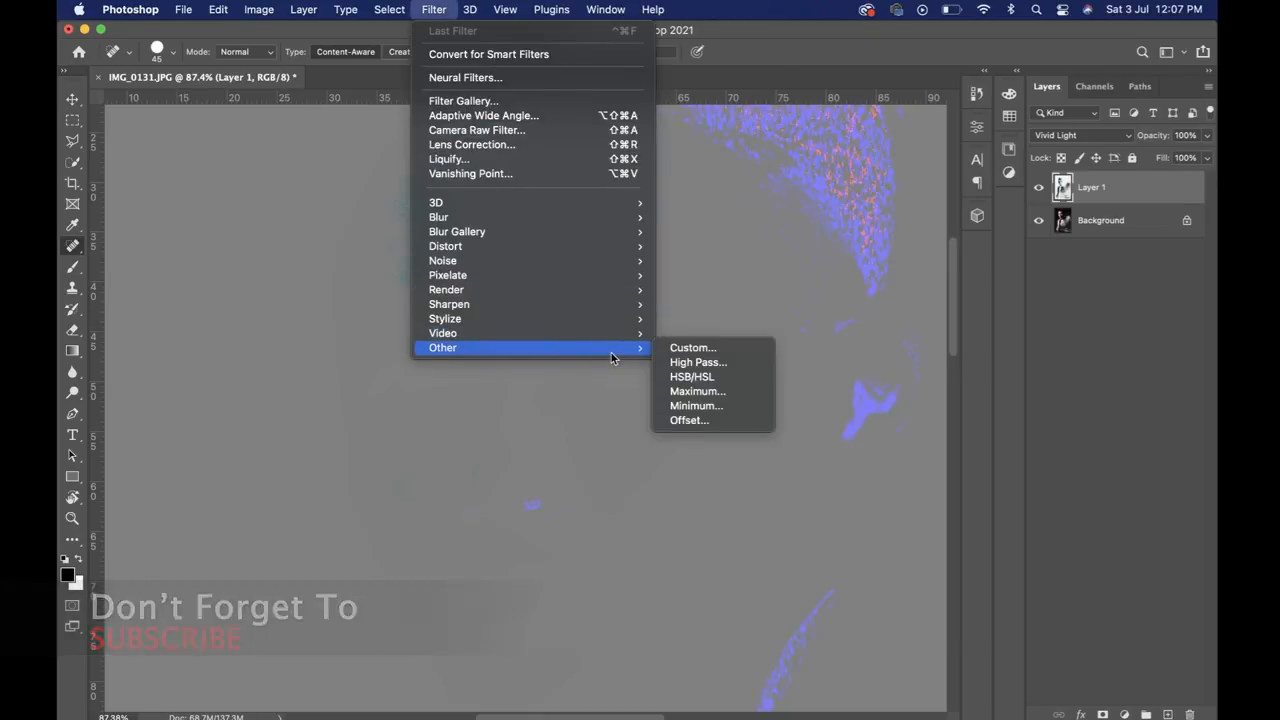
left_click(670, 361)
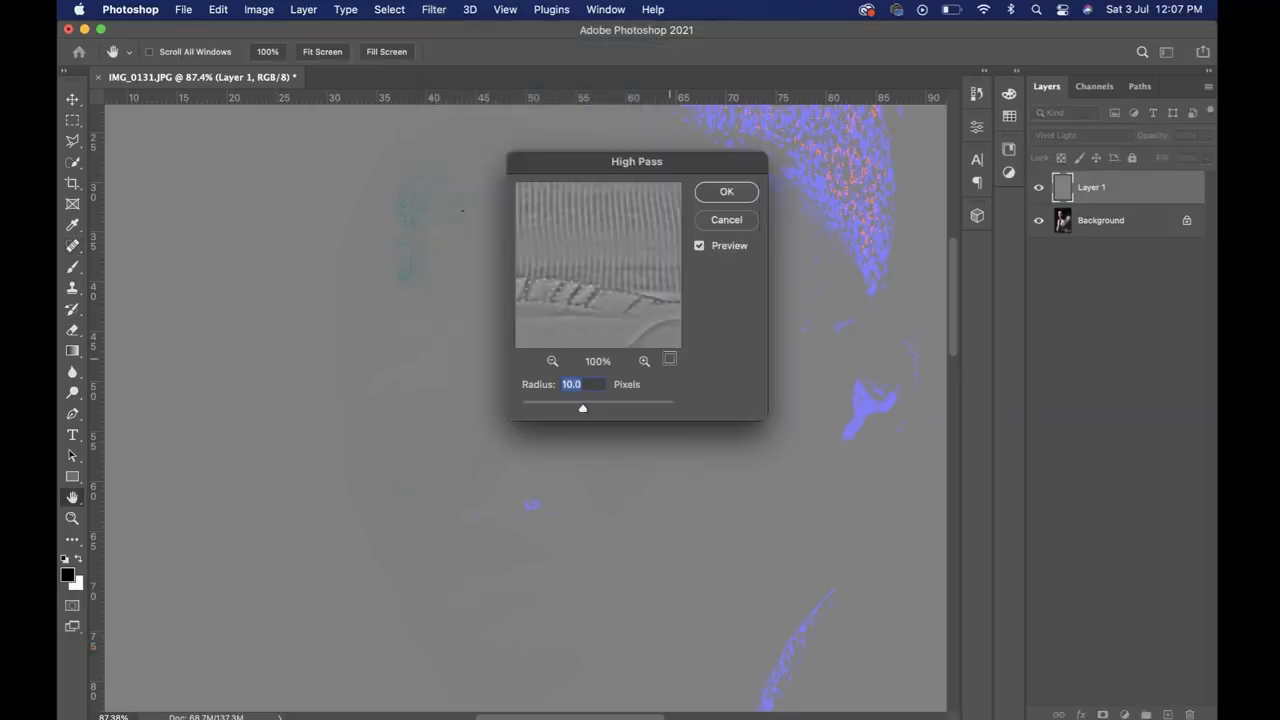
left_click_drag(602, 164, 952, 161)
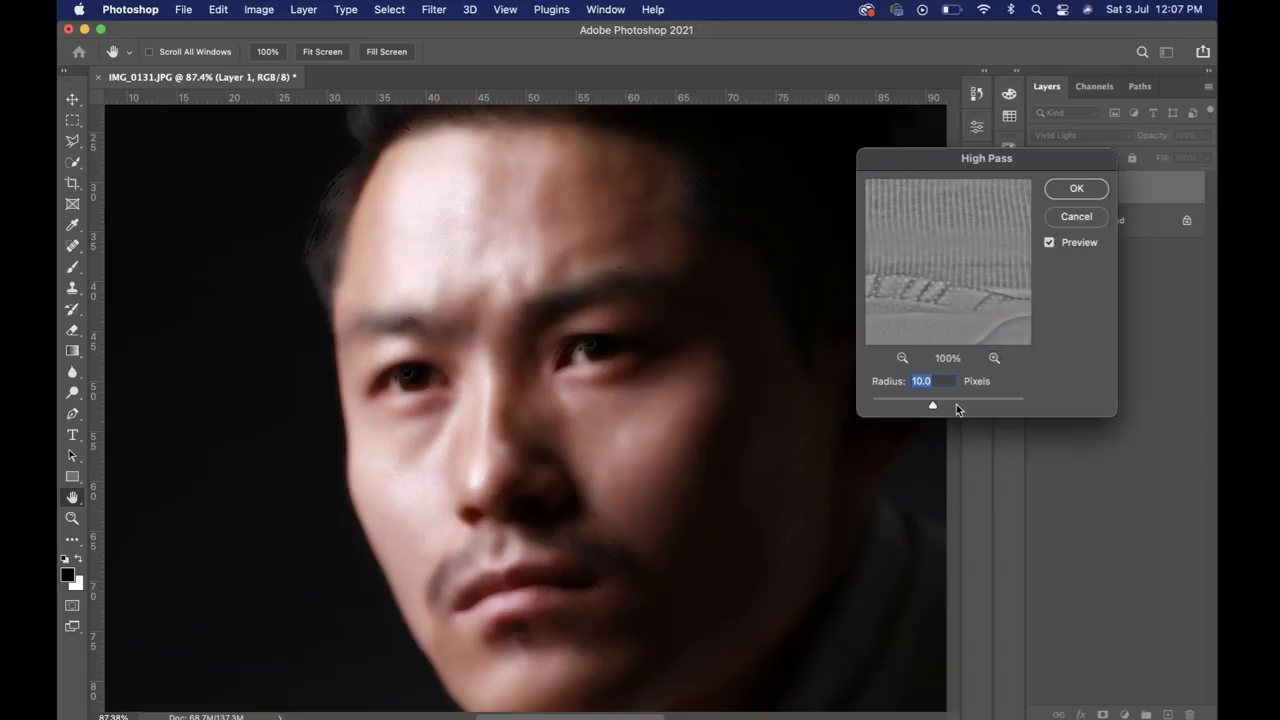
left_click_drag(934, 405, 941, 405)
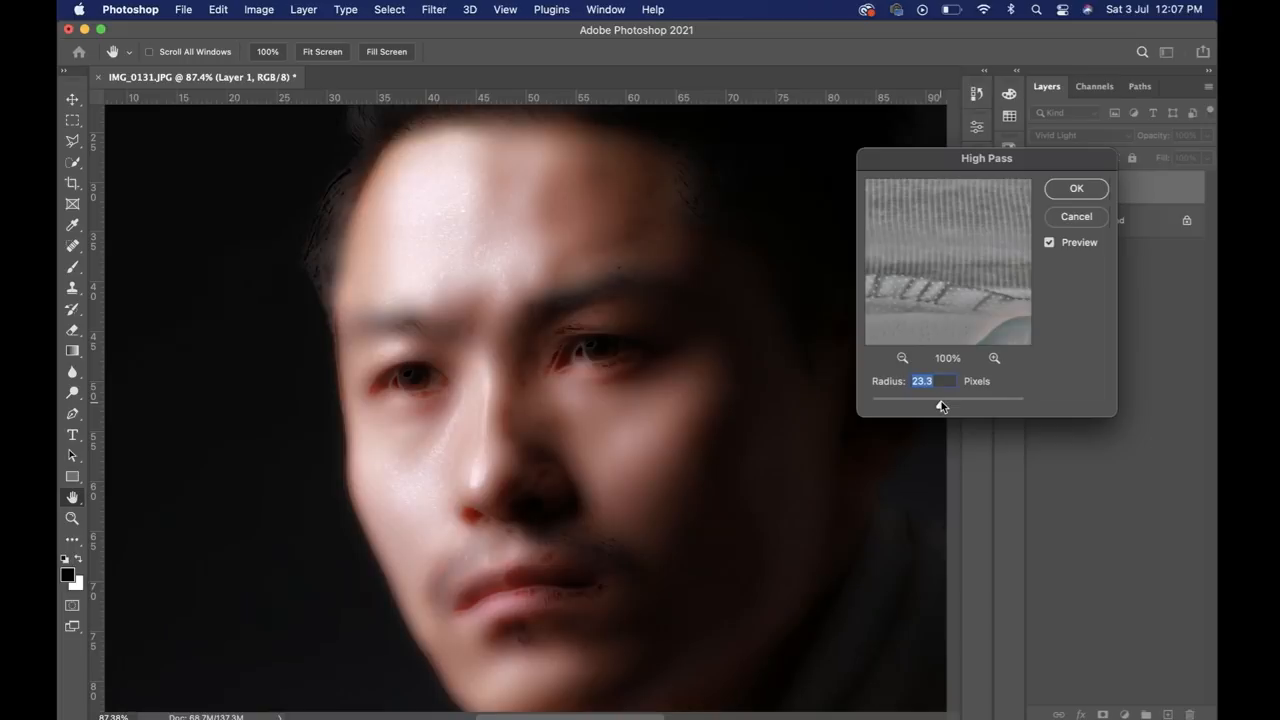
left_click_drag(941, 405, 935, 405)
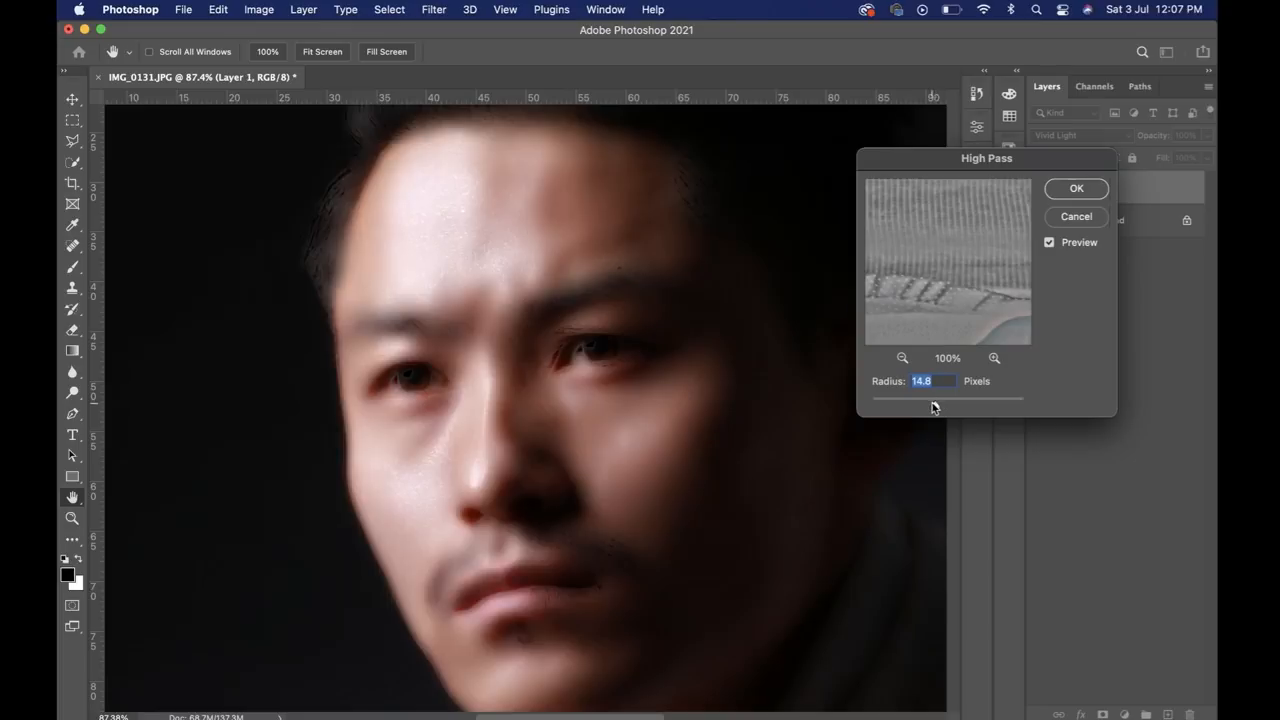
mouse_move(932, 405)
left_mouse_down()
mouse_move(957, 405)
mouse_move(937, 406)
left_mouse_up()
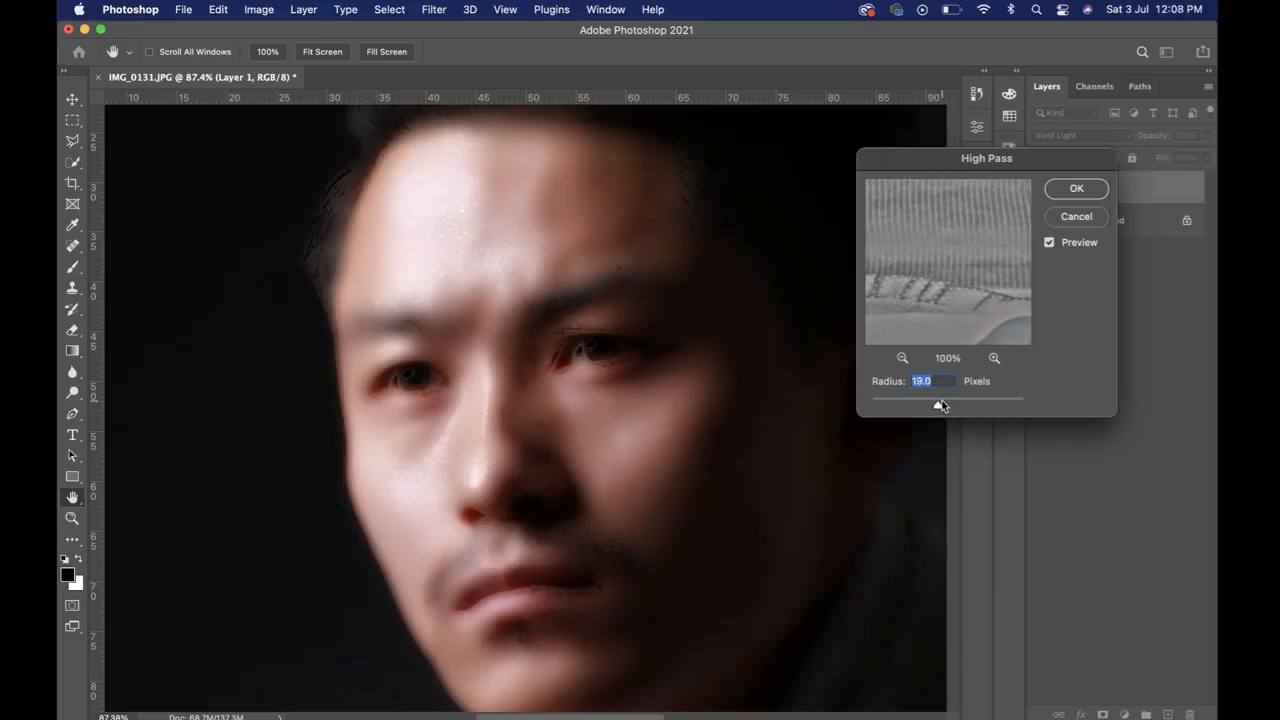
left_click_drag(938, 405, 935, 405)
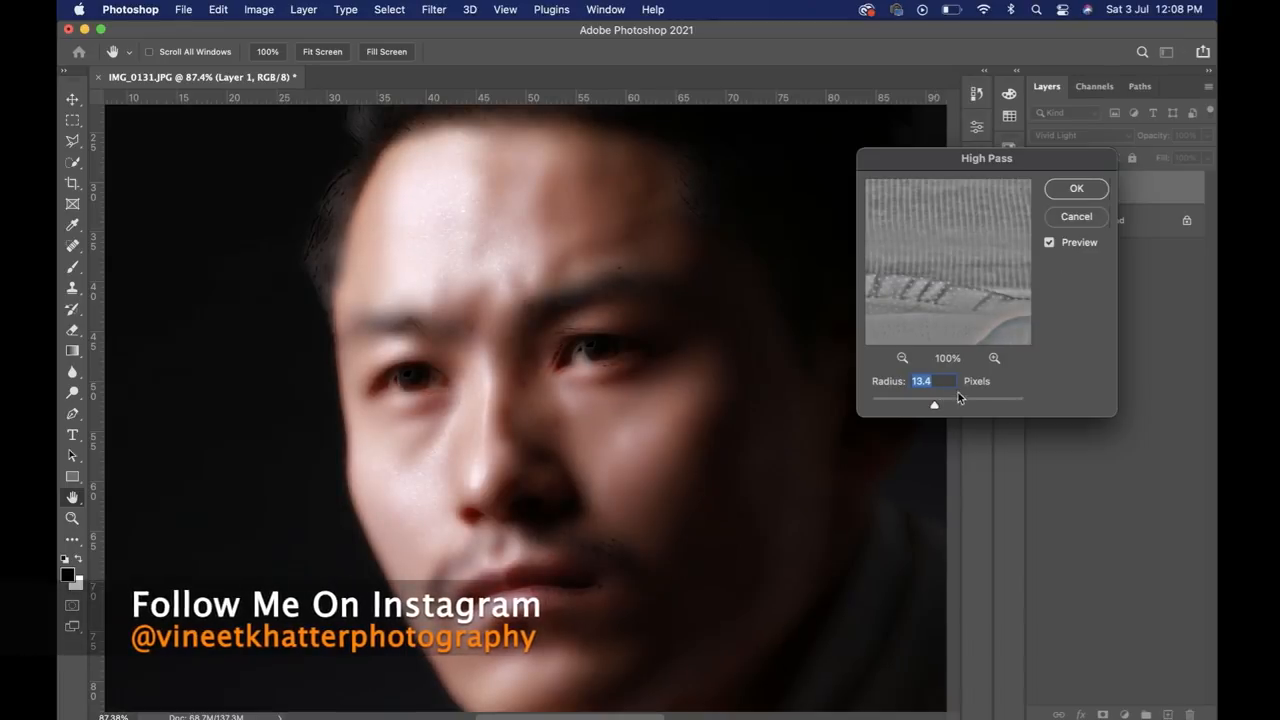
left_click_drag(934, 404, 934, 404)
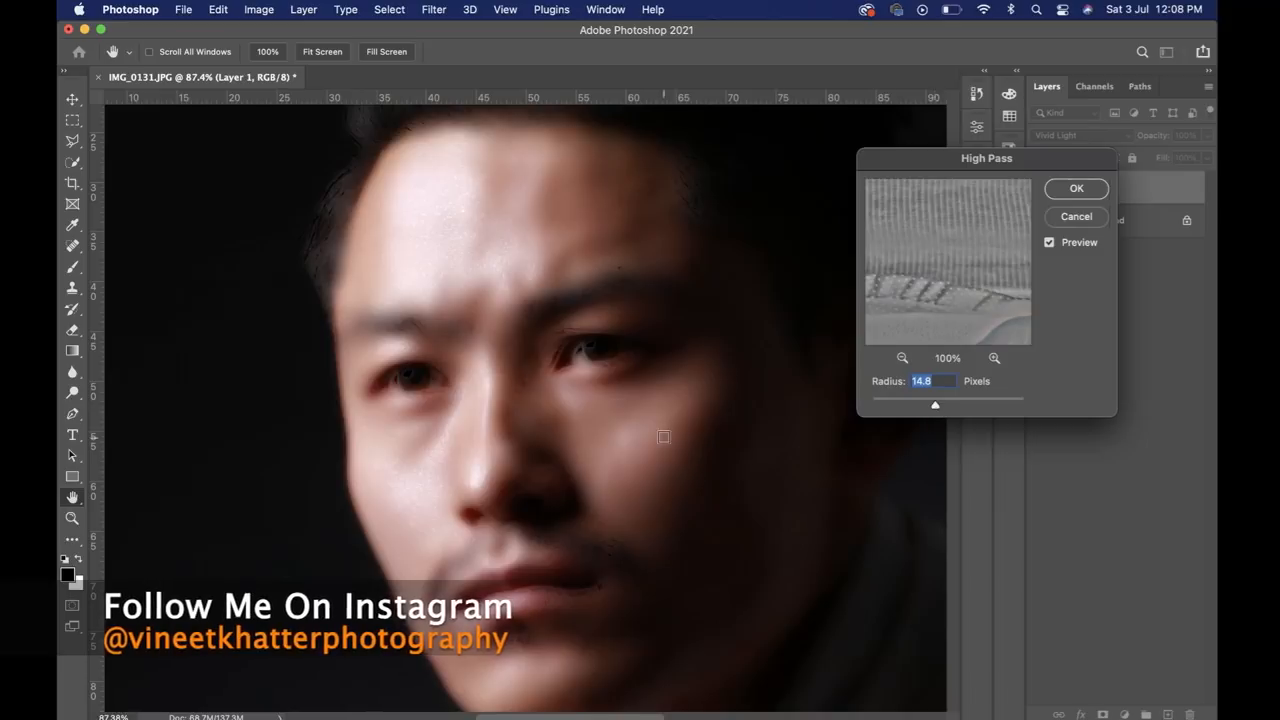
left_click(1076, 188)
key("j")
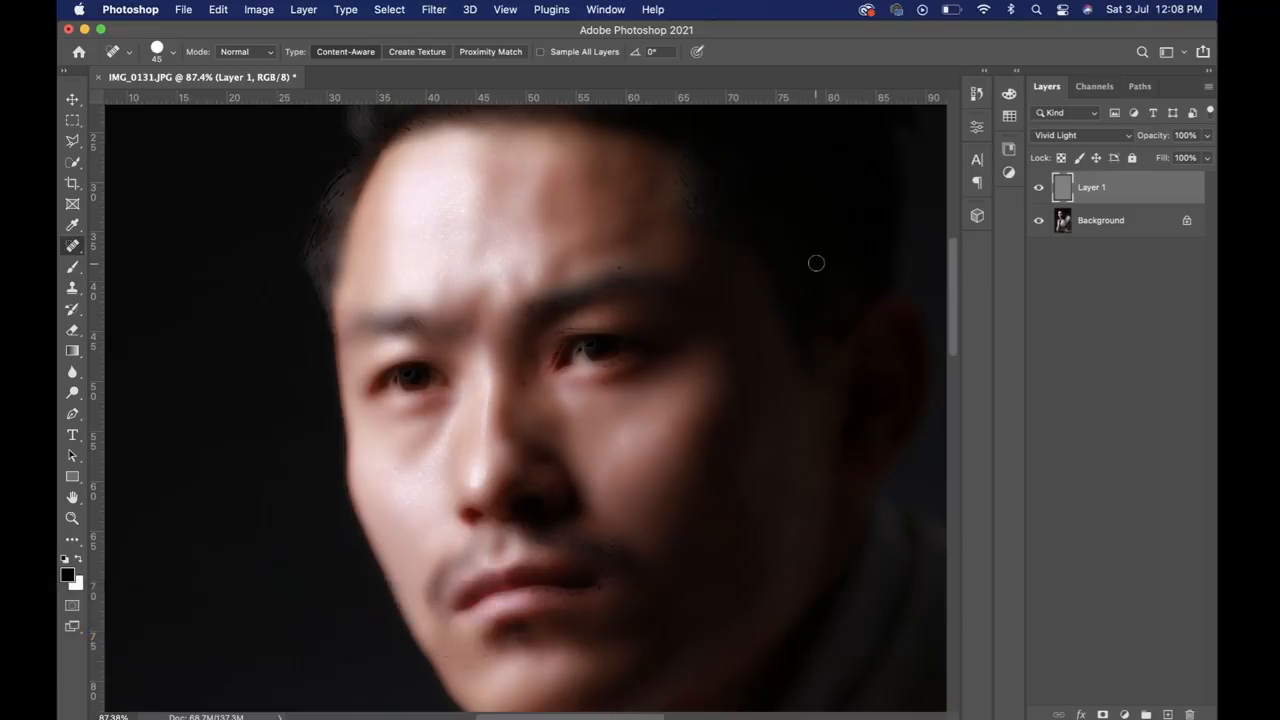
Apply a Gaussian Blur to Layer 1 with a radius of 7.4 pixels to bring back skin texture
left_click(420, 11)
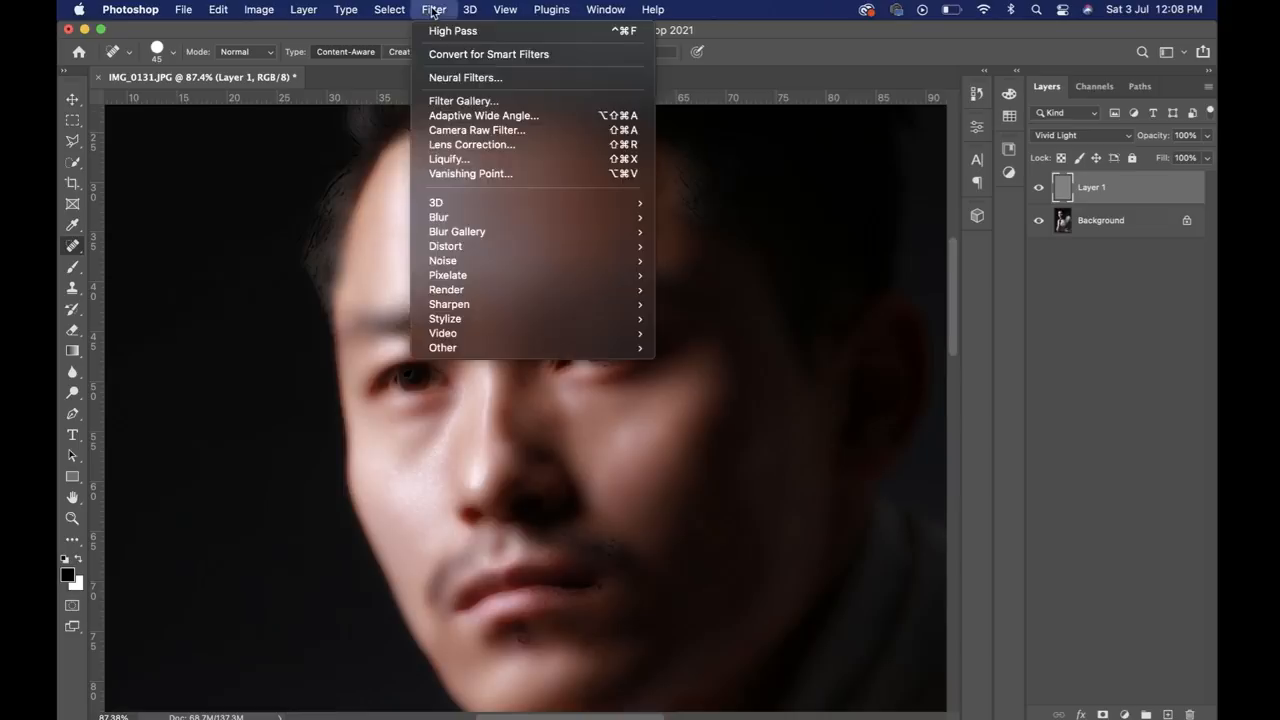
mouse_move(605, 220)
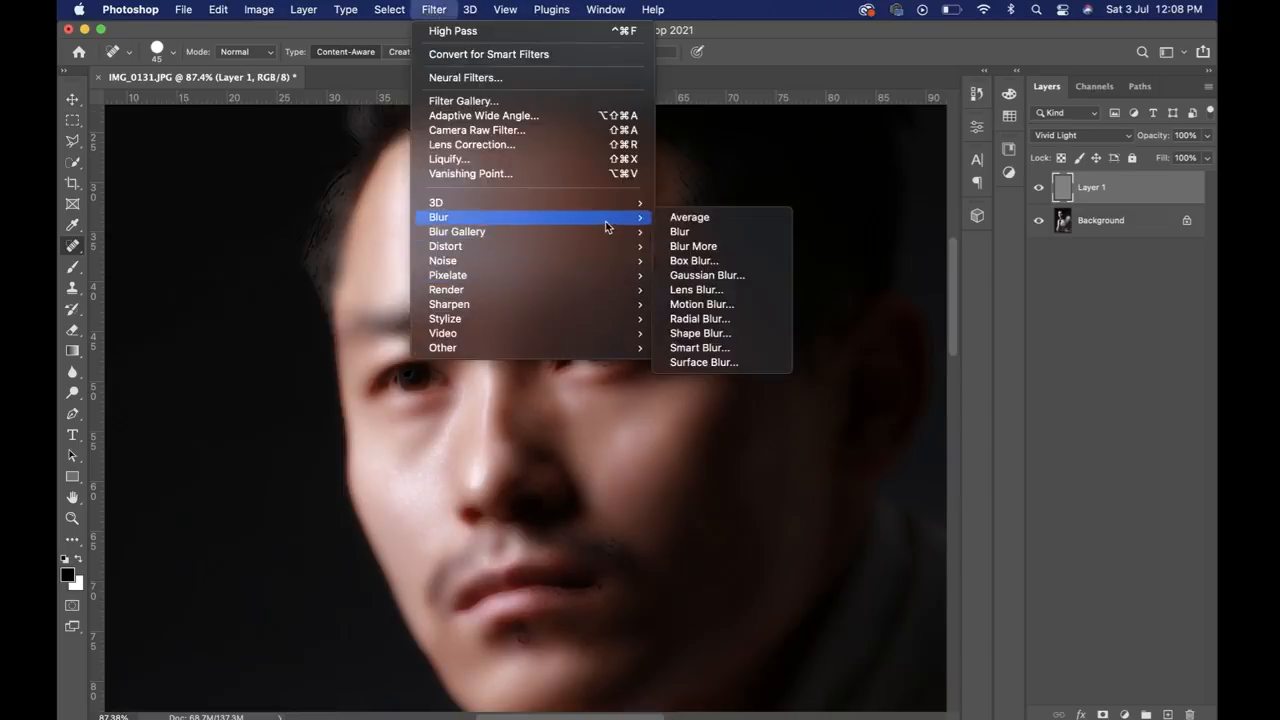
left_click(740, 276)
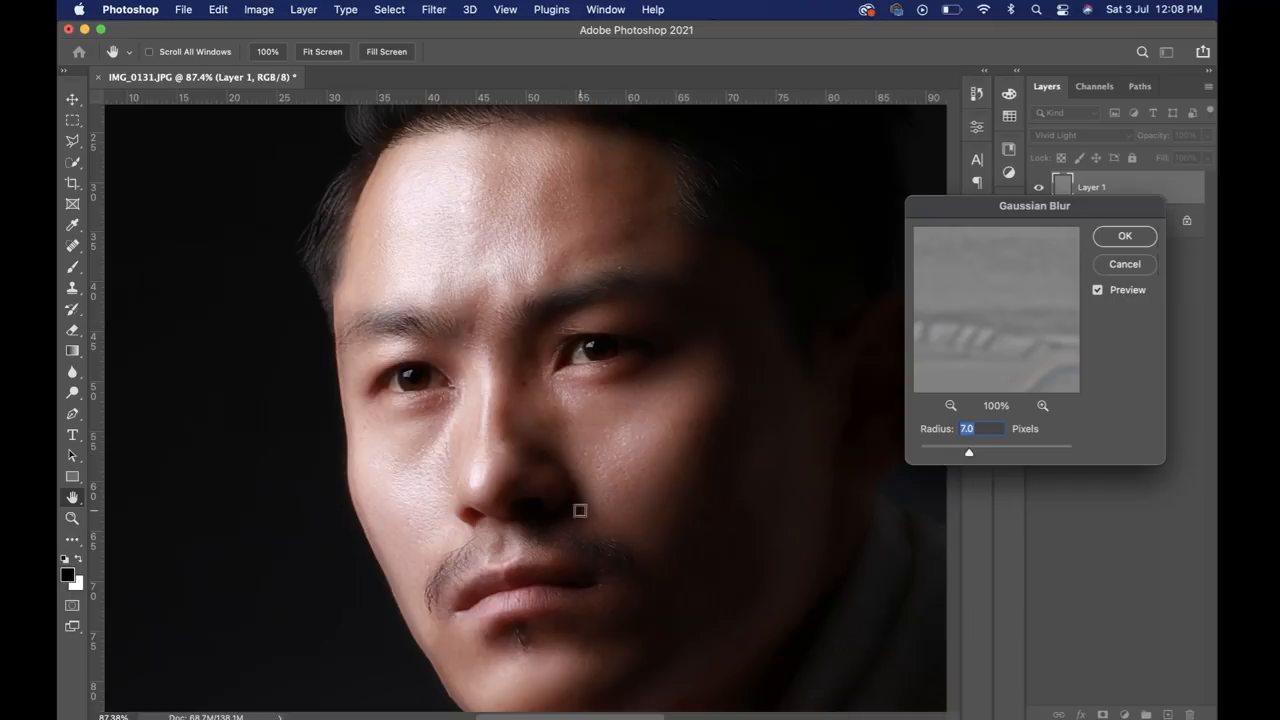
left_click(949, 453)
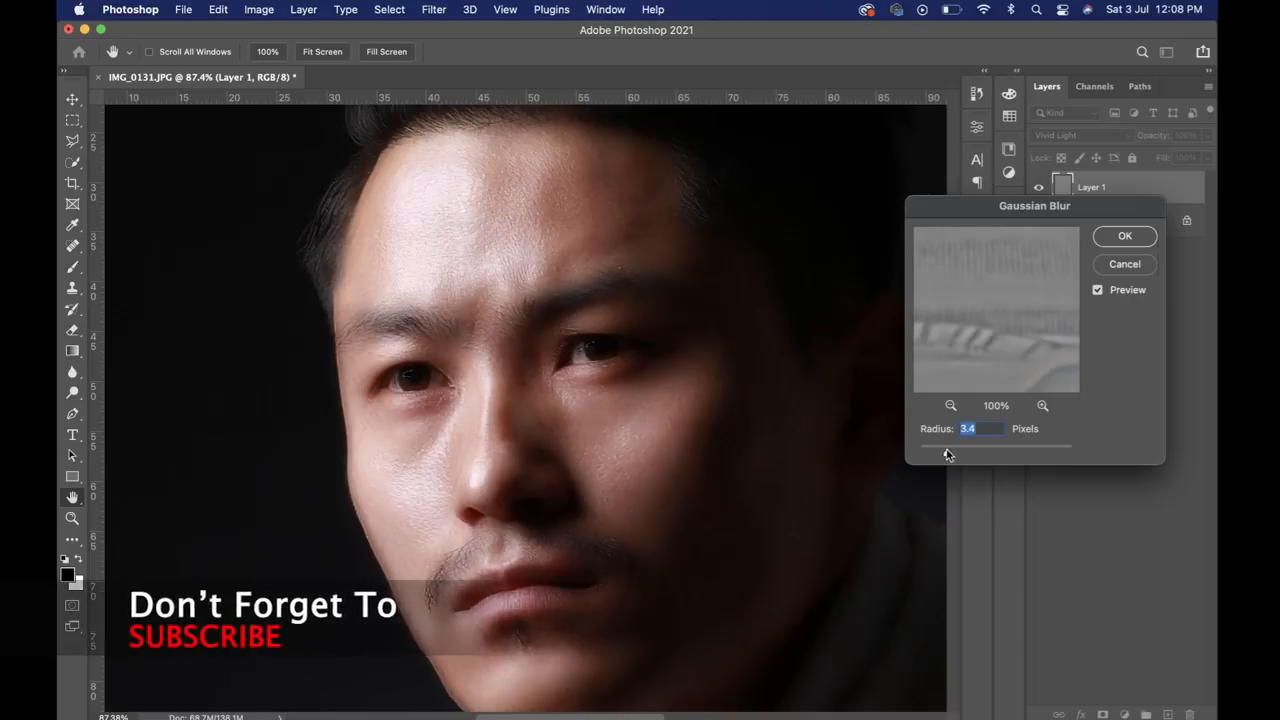
left_click_drag(947, 455, 959, 455)
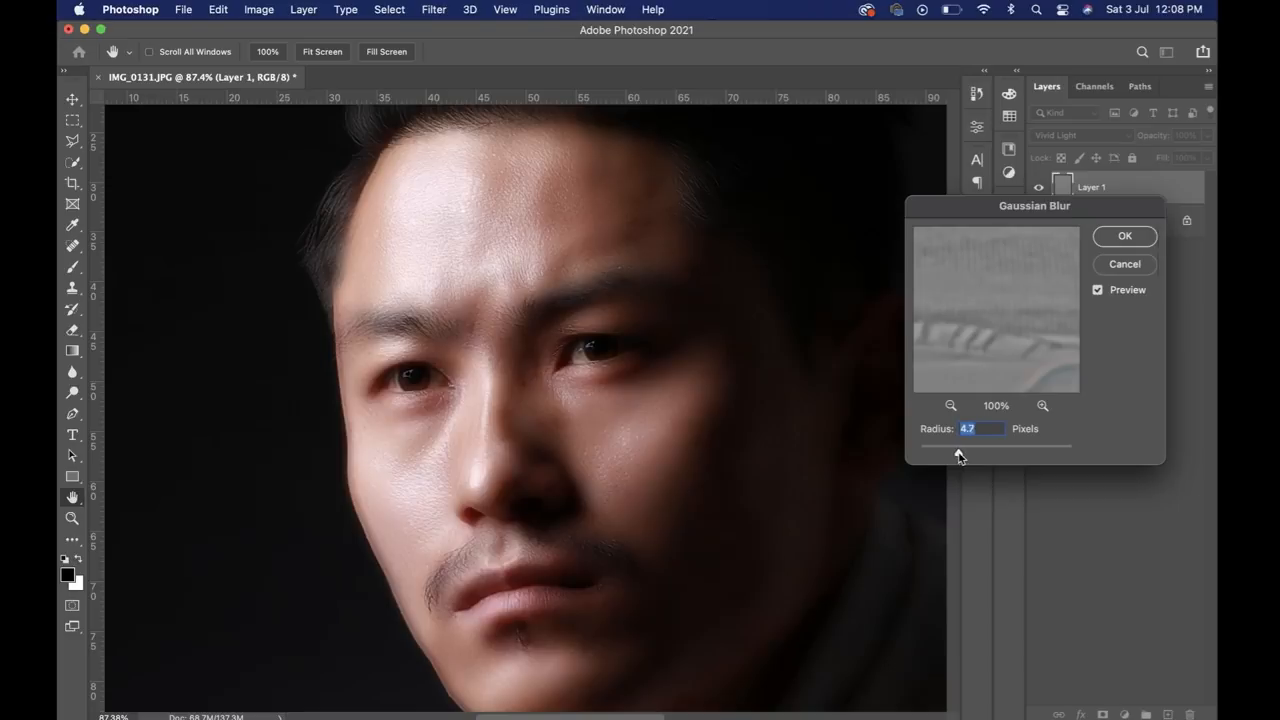
left_click_drag(959, 456, 971, 454)
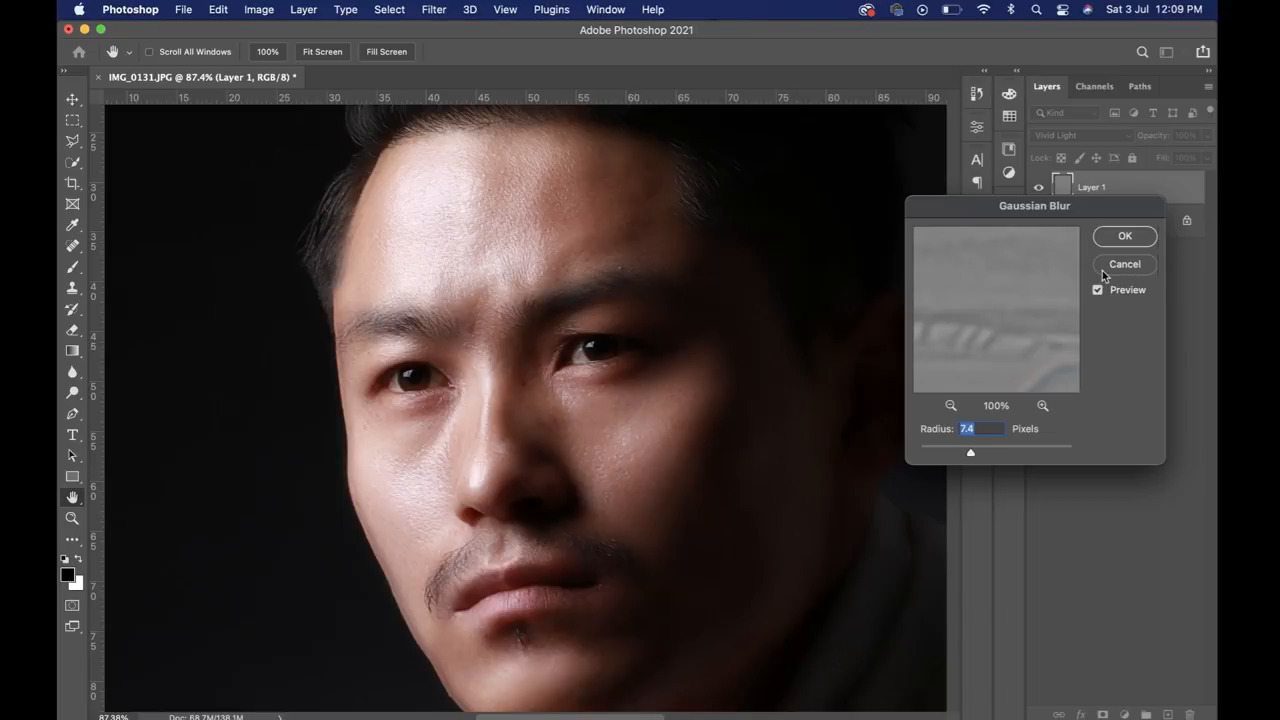
left_click(1138, 246)
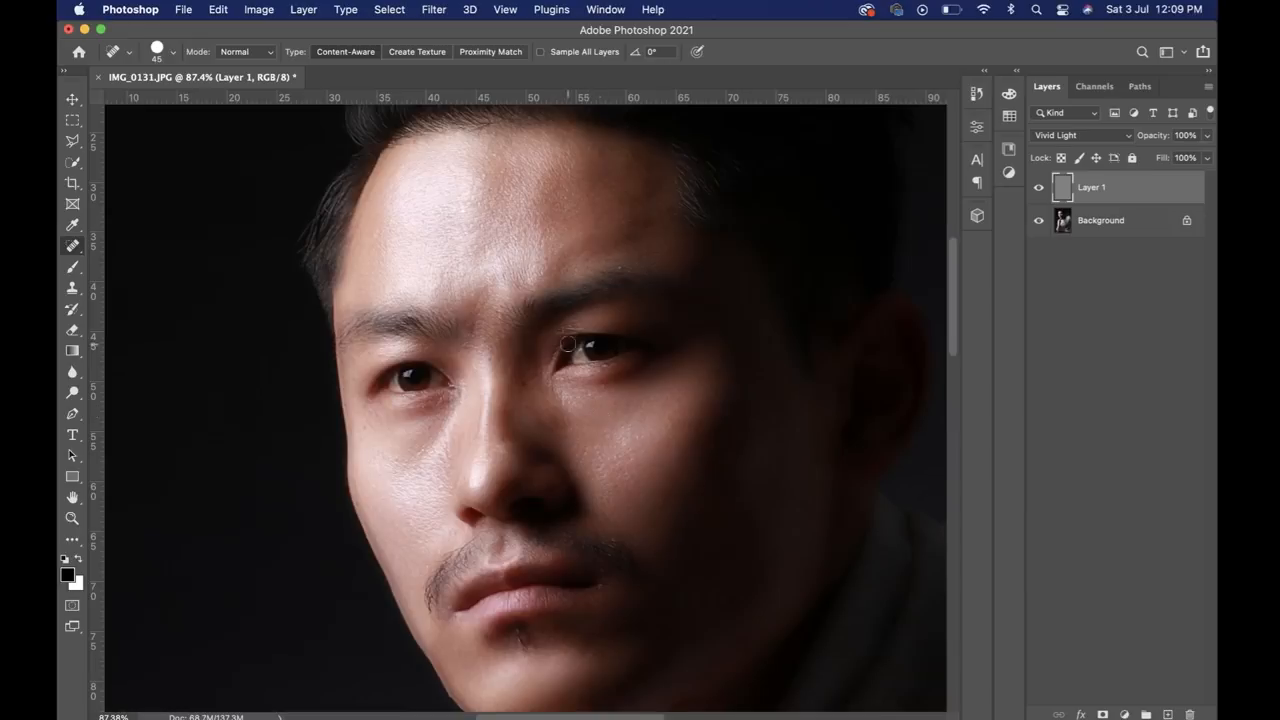
Add a black layer mask to Layer 1 that hides the whole smoothing effect
scroll(666, 349, "down", 5)
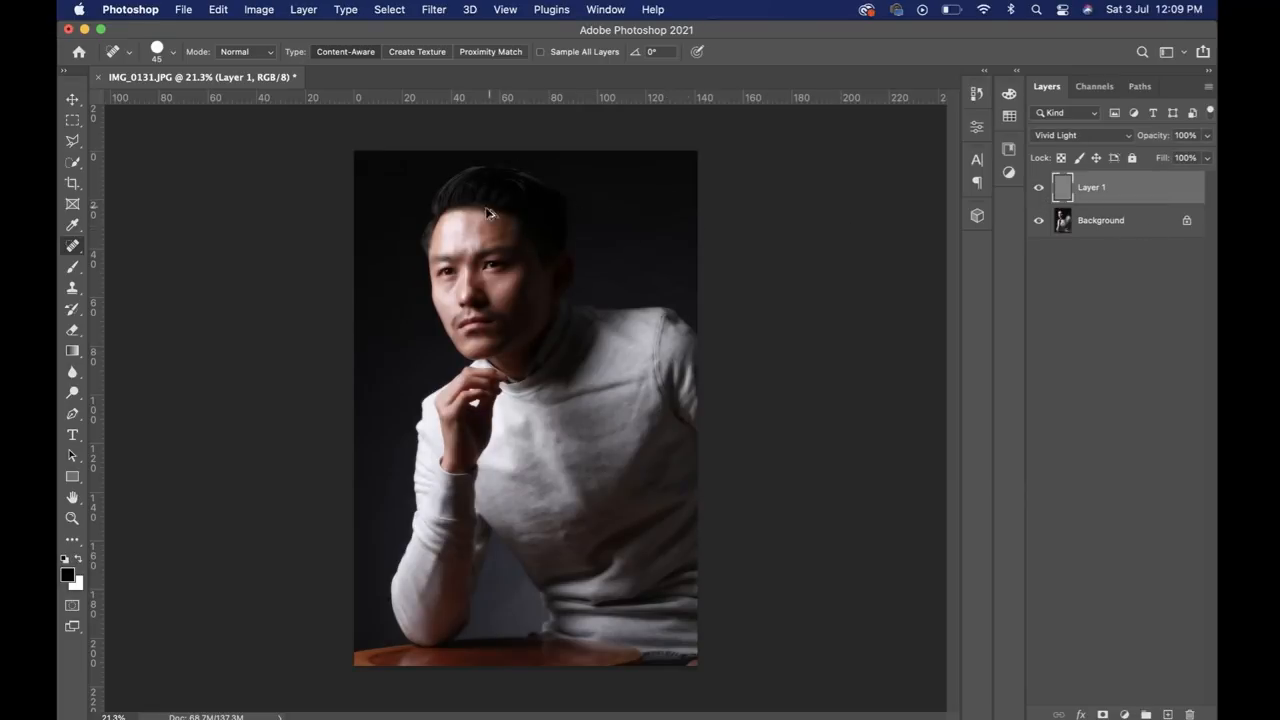
scroll(490, 214, "up", 3)
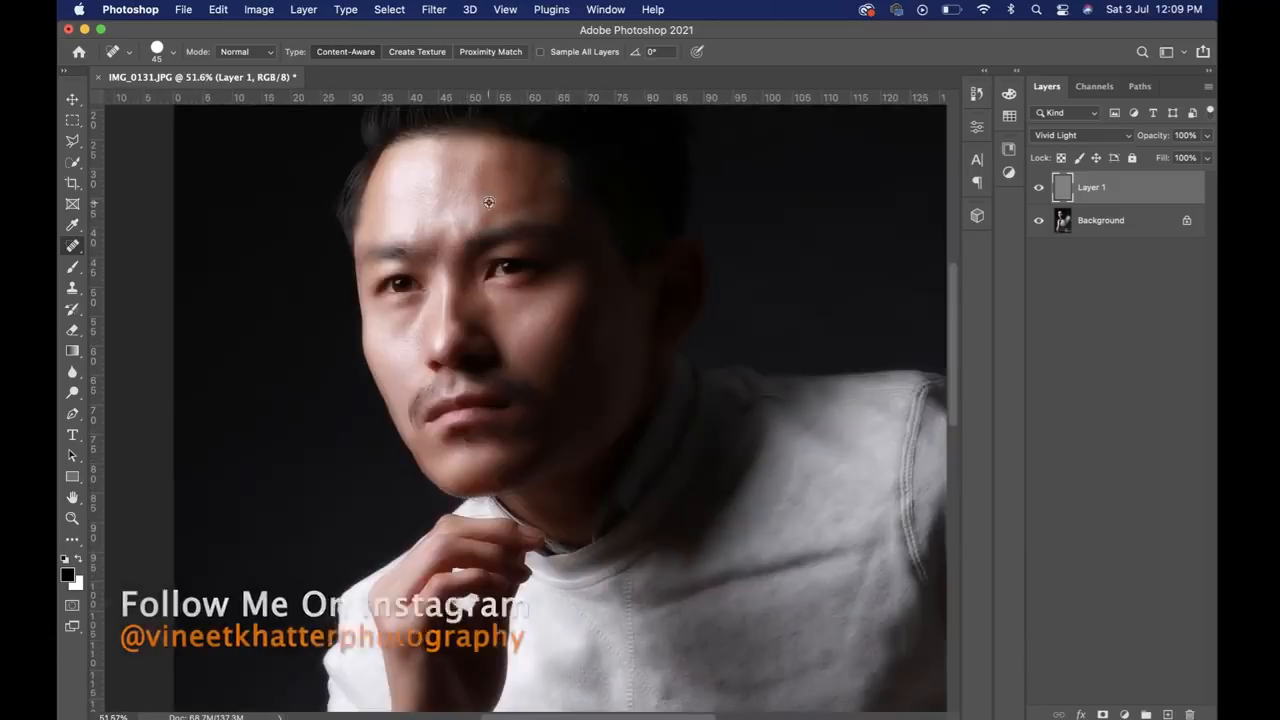
mouse_move(640, 716)
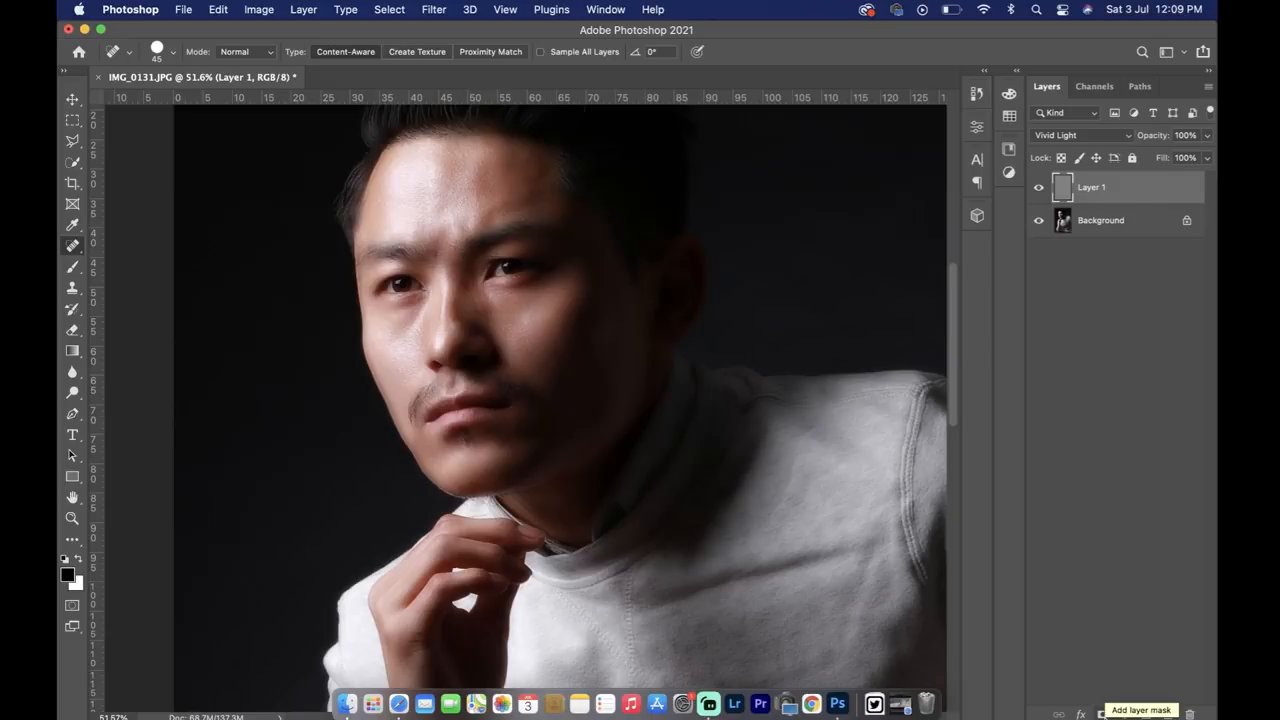
left_click(1102, 714, "alt")
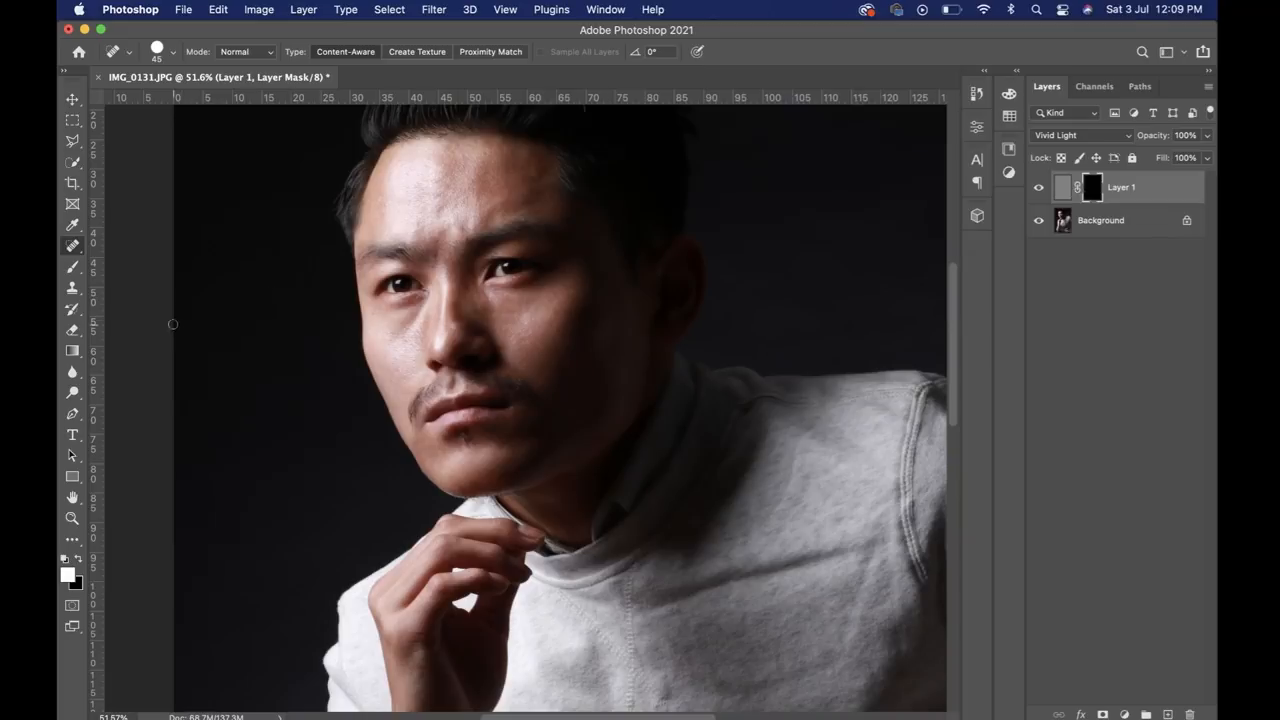
Paint white on Layer 1's mask over the forehead and both cheeks, using a 300 px and then a 200 px brush
key("b")
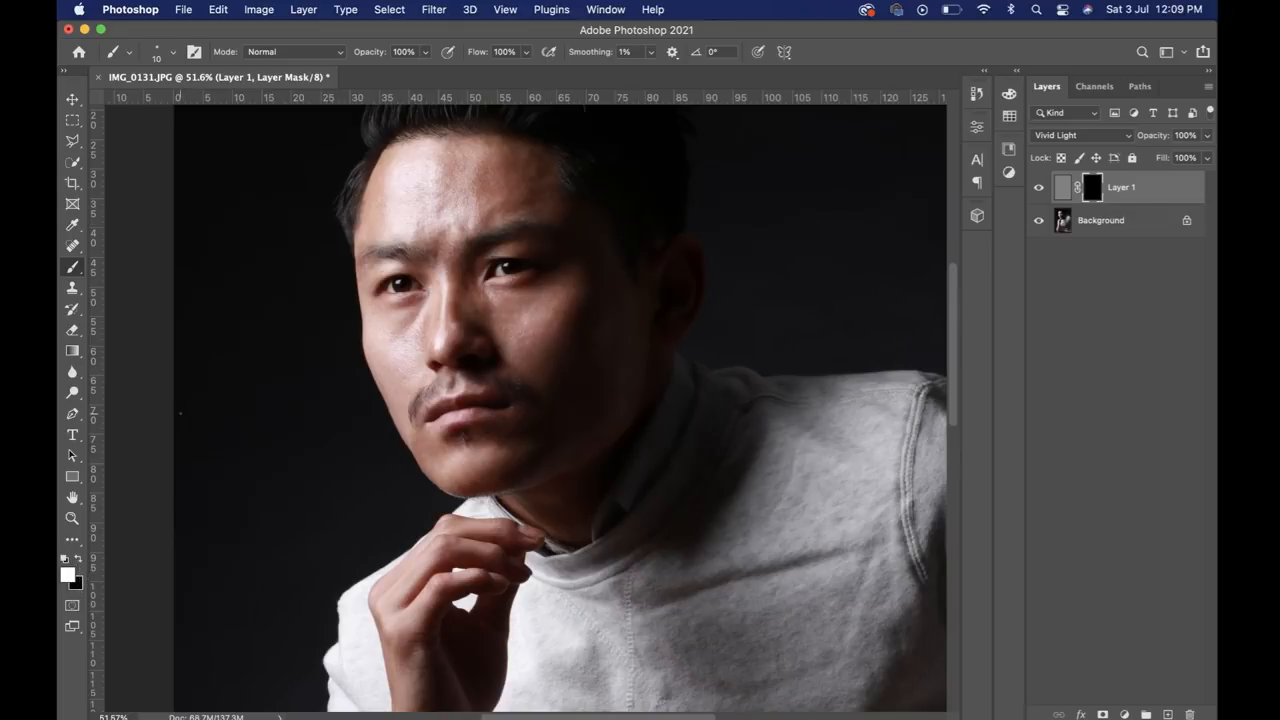
left_click(79, 558)
key("bracketright")
key("bracketright")
key("bracketright")
key("bracketright")
key("bracketright")
key("bracketright")
key("bracketright")
key("bracketright")
key("bracketright")
key("bracketright")
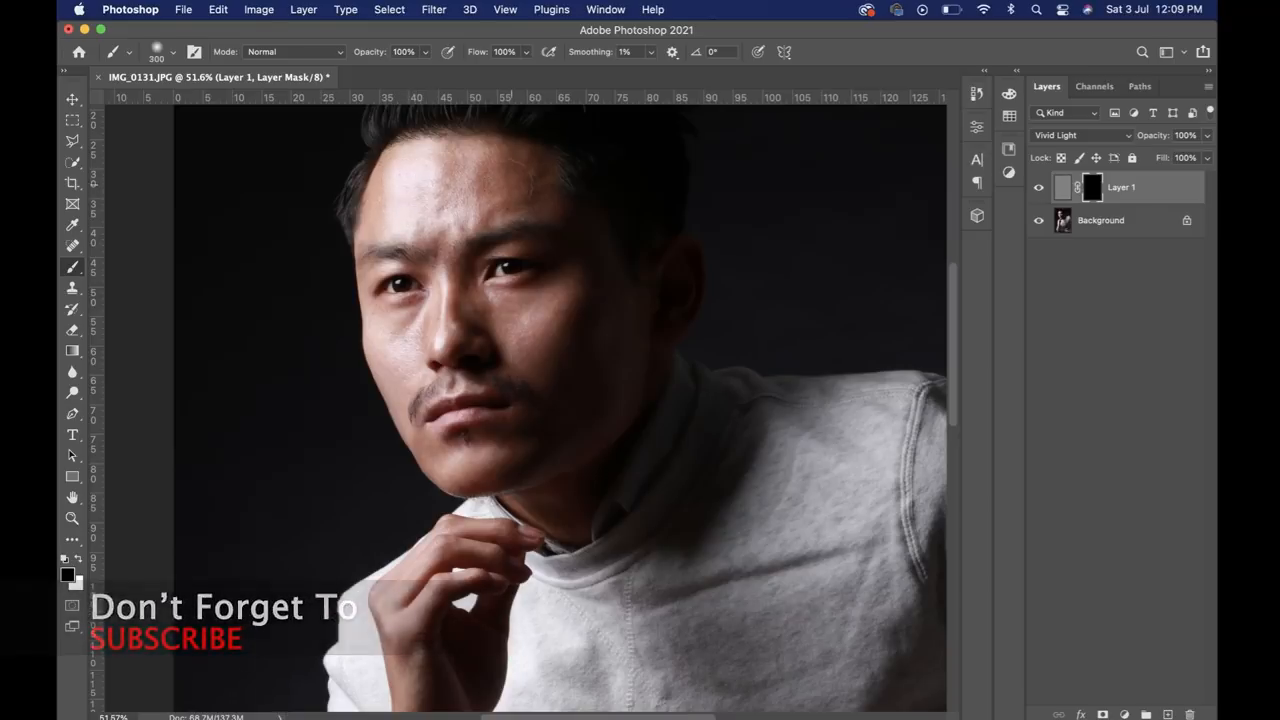
left_click(79, 559)
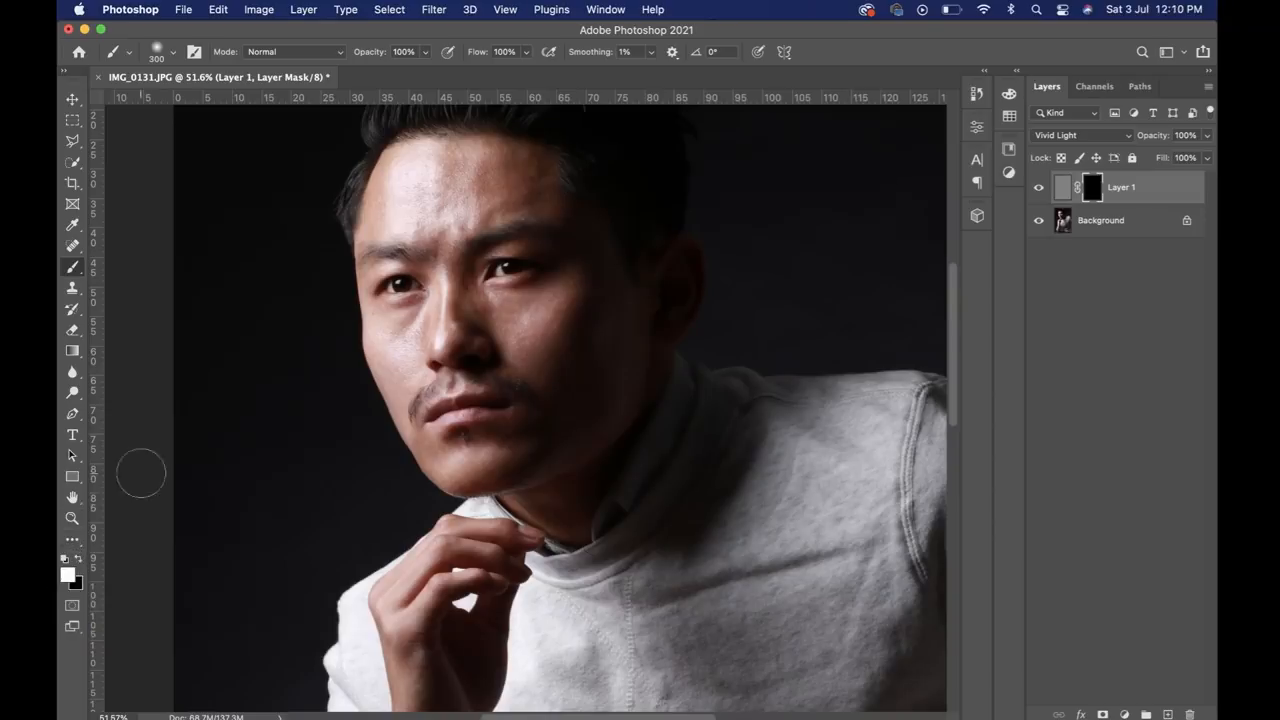
mouse_move(429, 181)
left_mouse_down()
mouse_move(414, 186)
mouse_move(461, 192)
mouse_move(405, 178)
mouse_move(389, 208)
mouse_move(490, 185)
mouse_move(430, 172)
mouse_move(397, 205)
left_mouse_up()
key("bracketleft")
key("bracketleft")
mouse_move(547, 342)
left_mouse_down()
mouse_move(569, 297)
mouse_move(530, 312)
left_mouse_up()
mouse_move(391, 354)
left_mouse_down()
mouse_move(397, 334)
mouse_move(385, 331)
mouse_move(399, 336)
mouse_move(403, 374)
mouse_move(389, 428)
left_mouse_up()
mouse_move(394, 364)
left_mouse_down()
mouse_move(402, 348)
mouse_move(402, 372)
mouse_move(384, 322)
mouse_move(401, 325)
mouse_move(400, 373)
left_mouse_up()
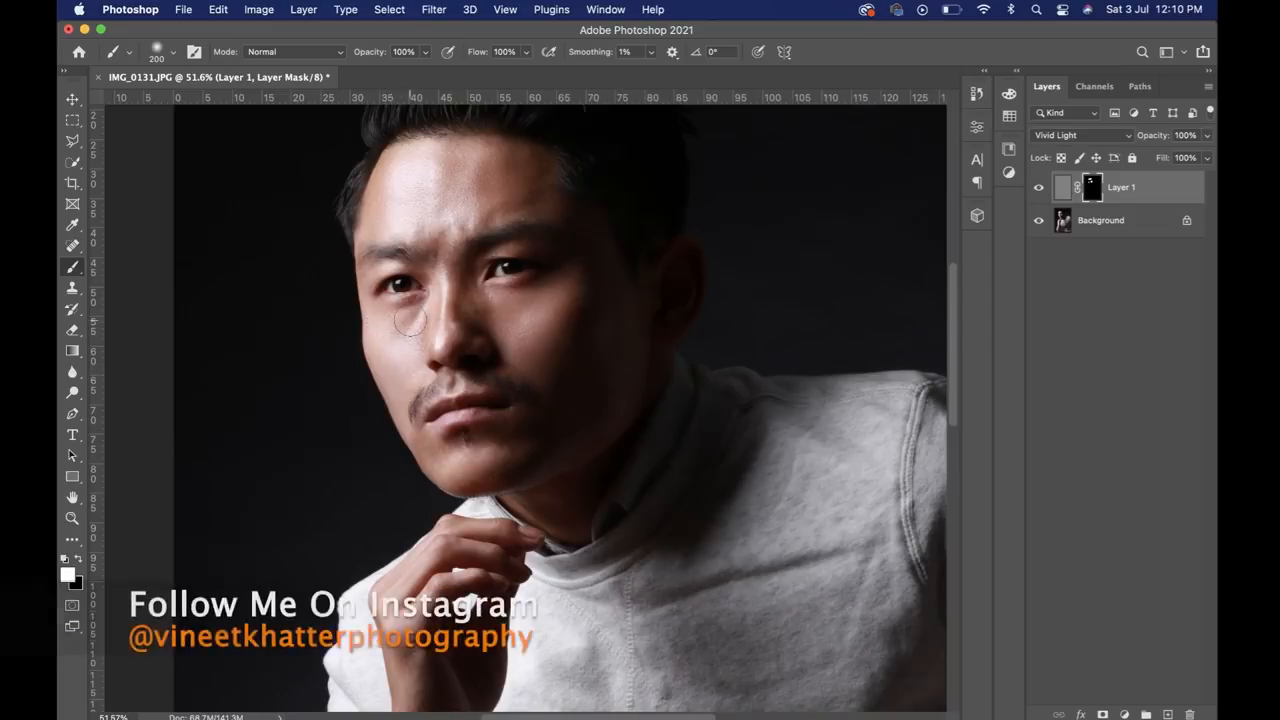
Extend the white mask painting to the chin and nose areas with smaller brush sizes of 175, 125 and 90 px
key("bracketleft")
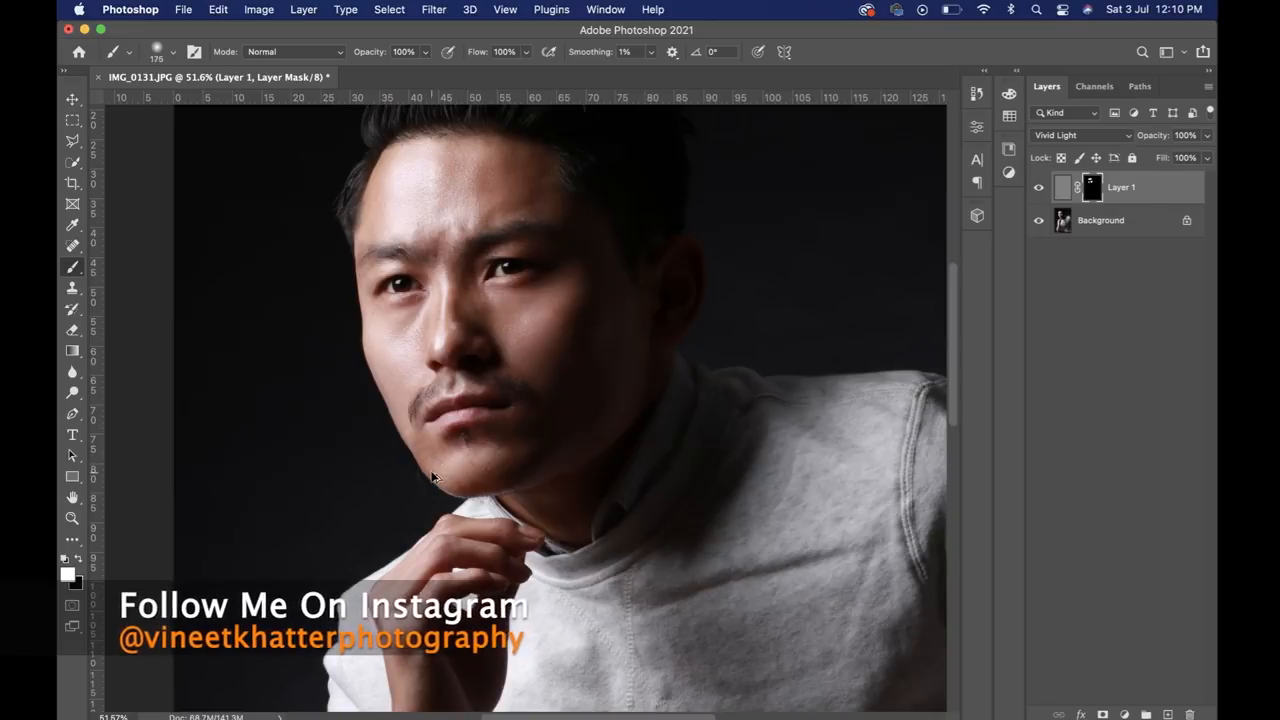
scroll(433, 465, "up", 3)
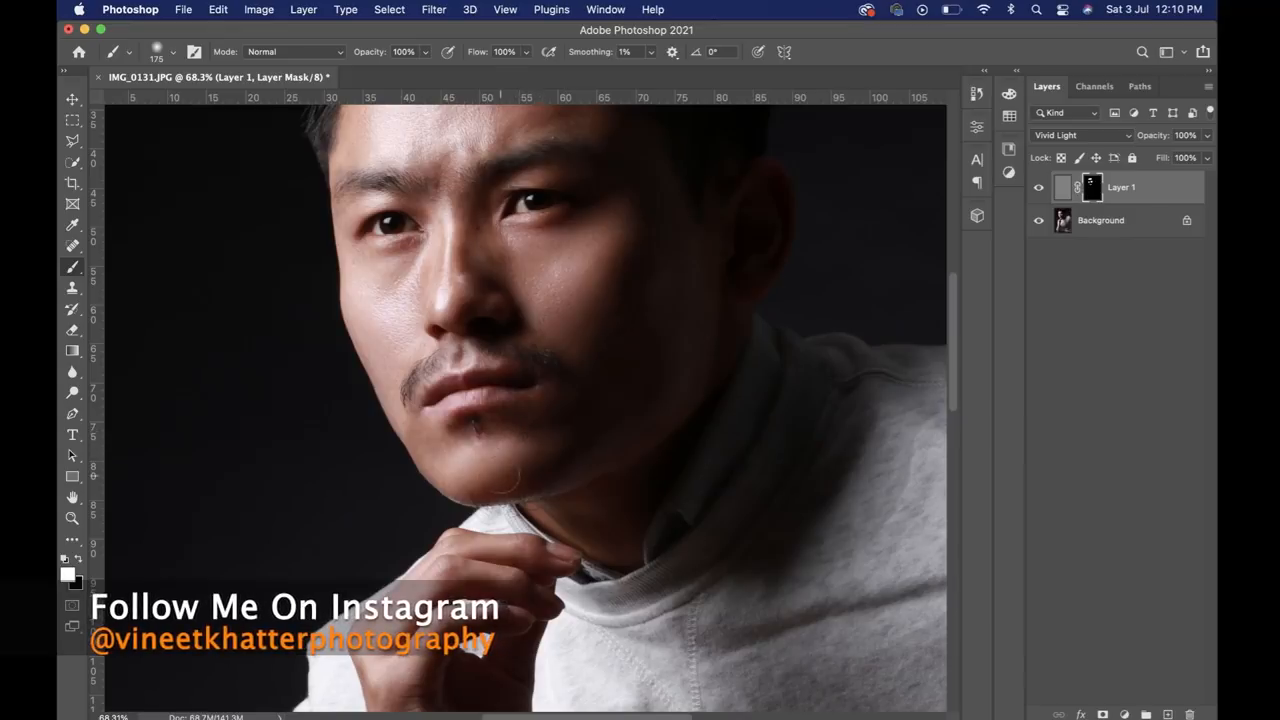
key("bracketleft")
key("bracketleft")
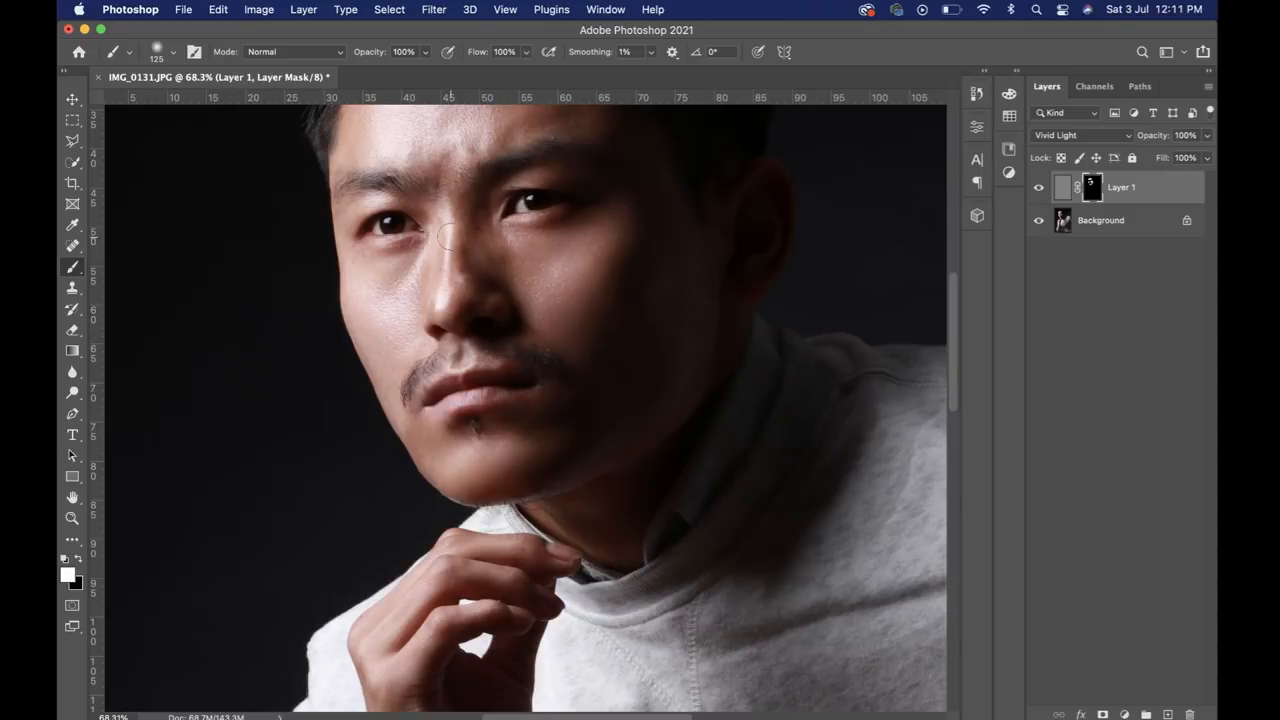
scroll(450, 238, "up", 2)
scroll(450, 238, "up", 4)
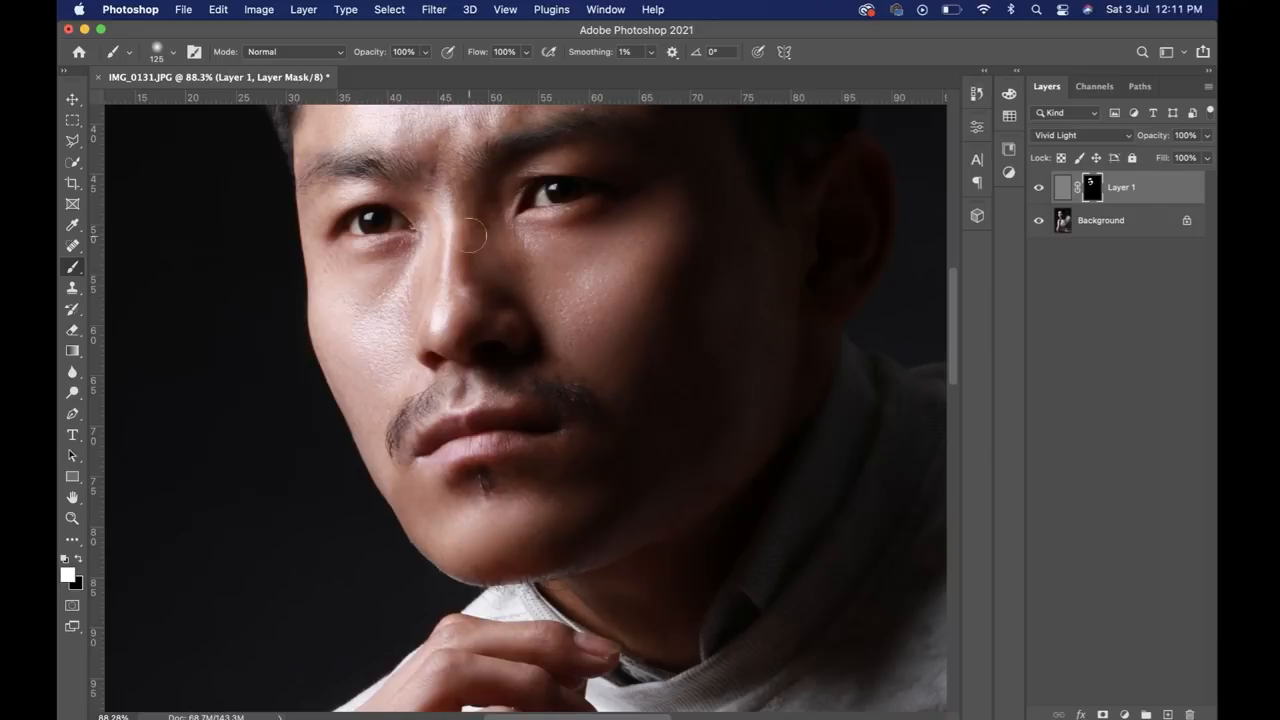
key("bracketleft")
key("bracketleft")
scroll(292, 285, "down", 6)
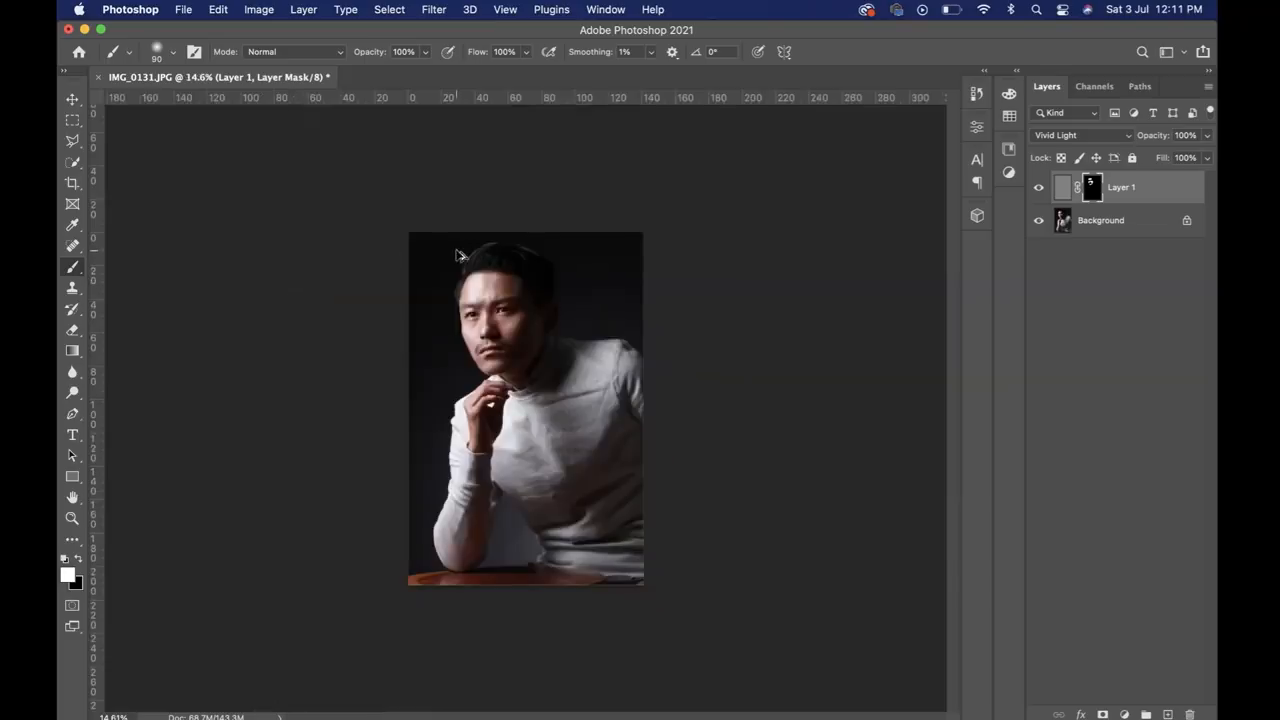
scroll(452, 256, "up", 6)
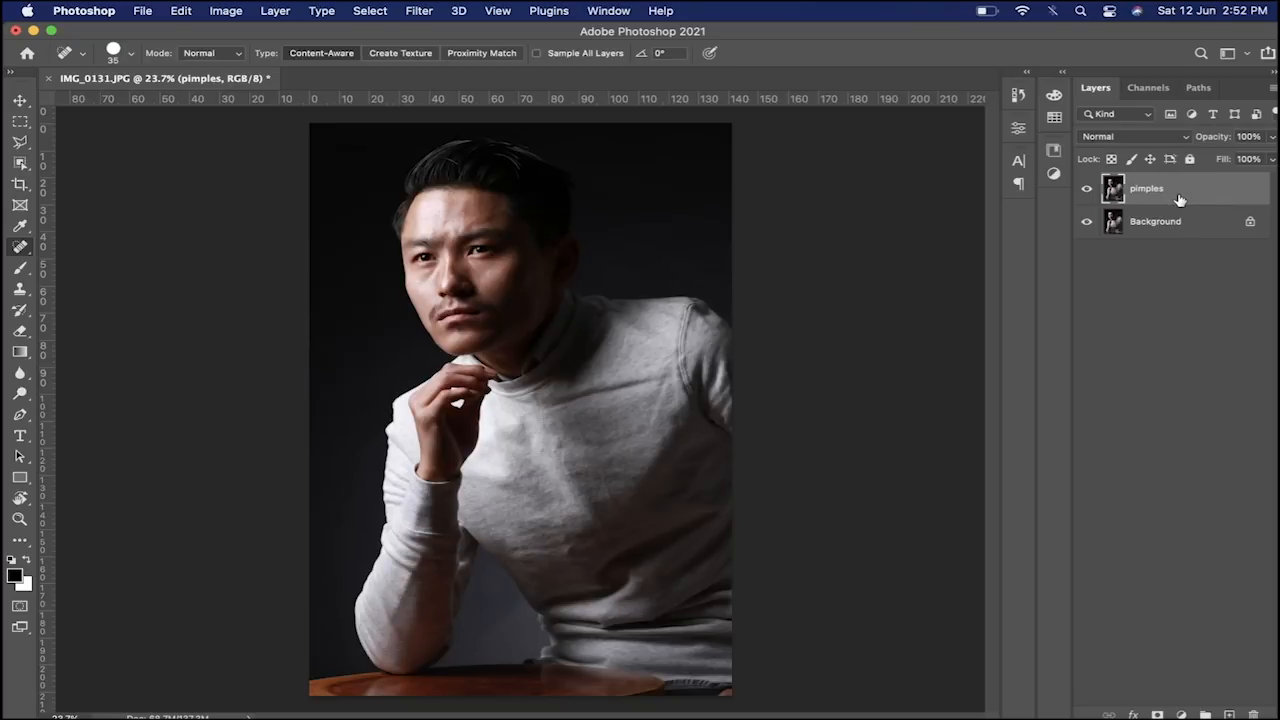
Duplicate the pimples layer of IMG_0131.JPG twice and rename the lower copy "blur"
key("super+j")
key("super+j")
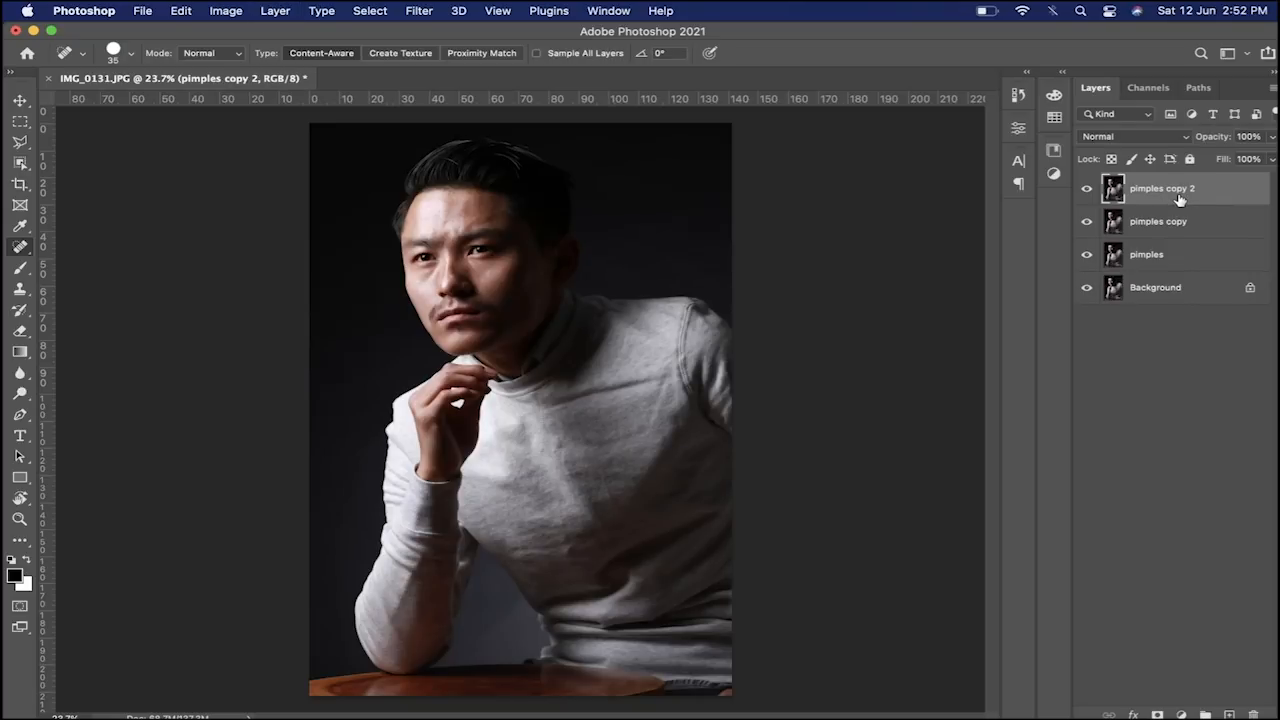
left_click(1166, 223)
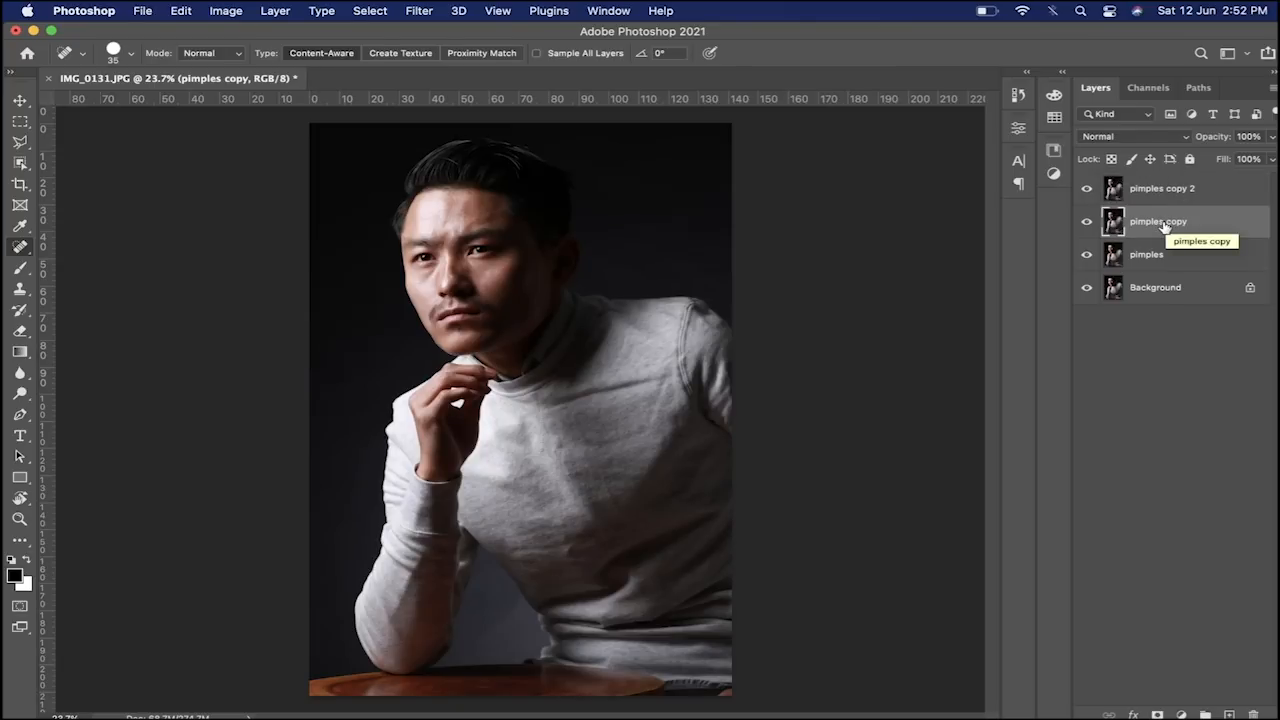
double_click(1166, 224)
type("blur")
key("Return")
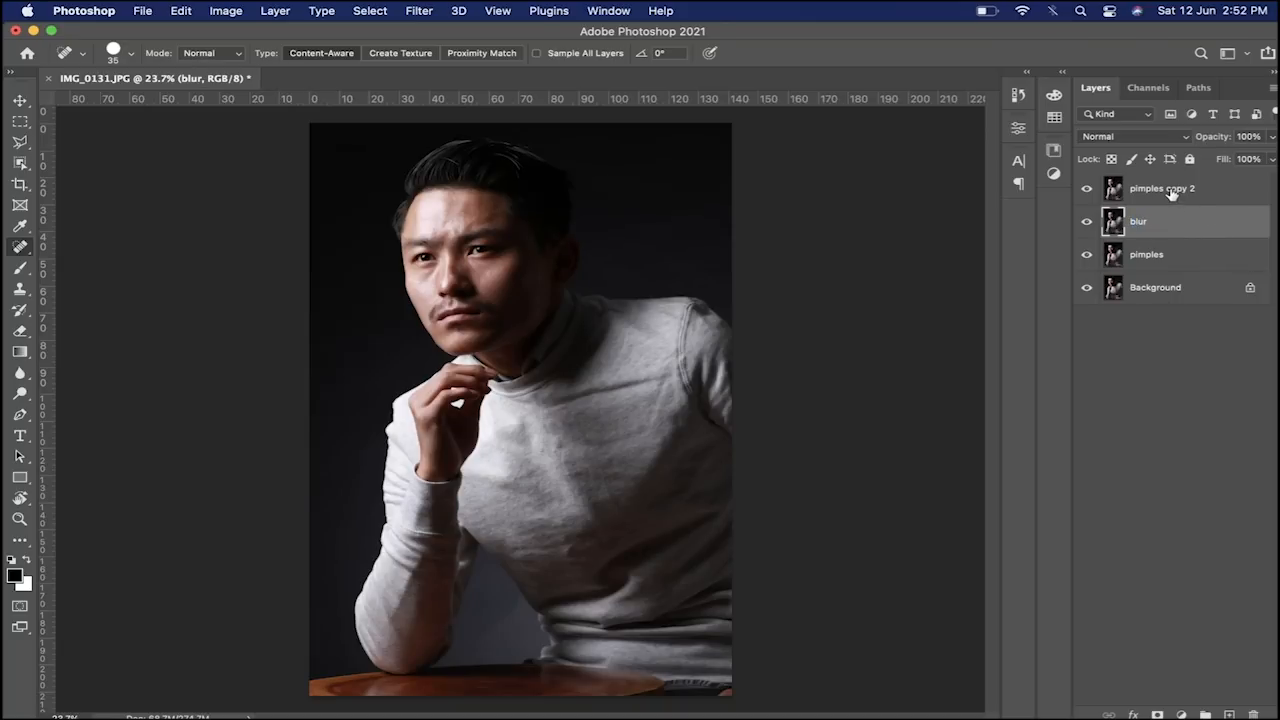
Rename the upper copy of the pimples layer "texture"
left_click(1172, 193)
double_click(1172, 191)
type("te")
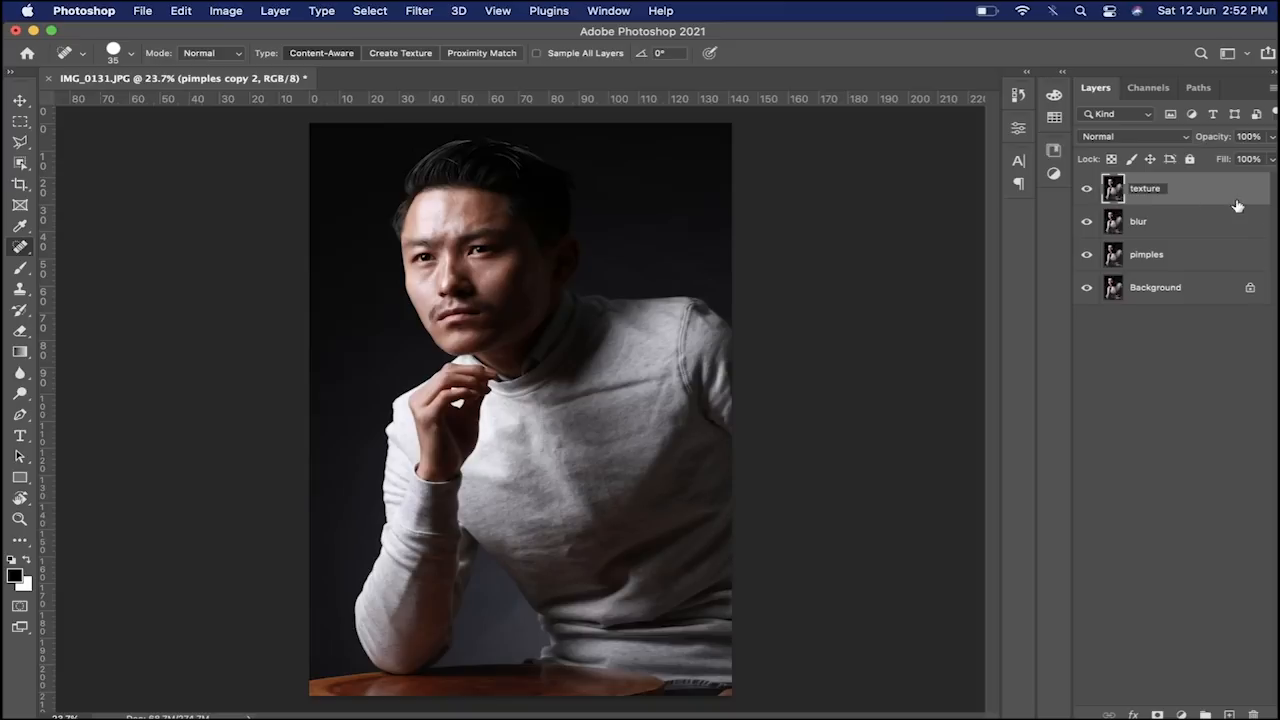
type("xture")
key("Return")
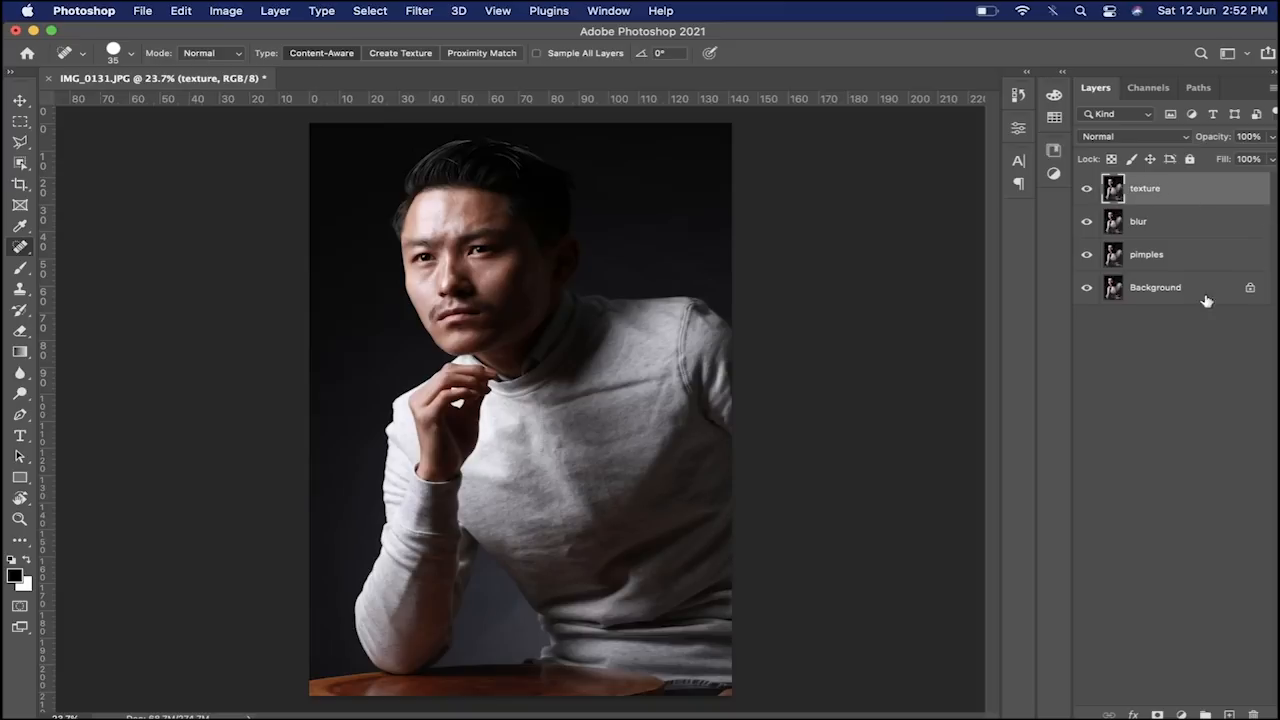
Hide the texture layer and open Gaussian Blur for the blur layer, with the whole photo fitted in the filter preview
left_click(1156, 226)
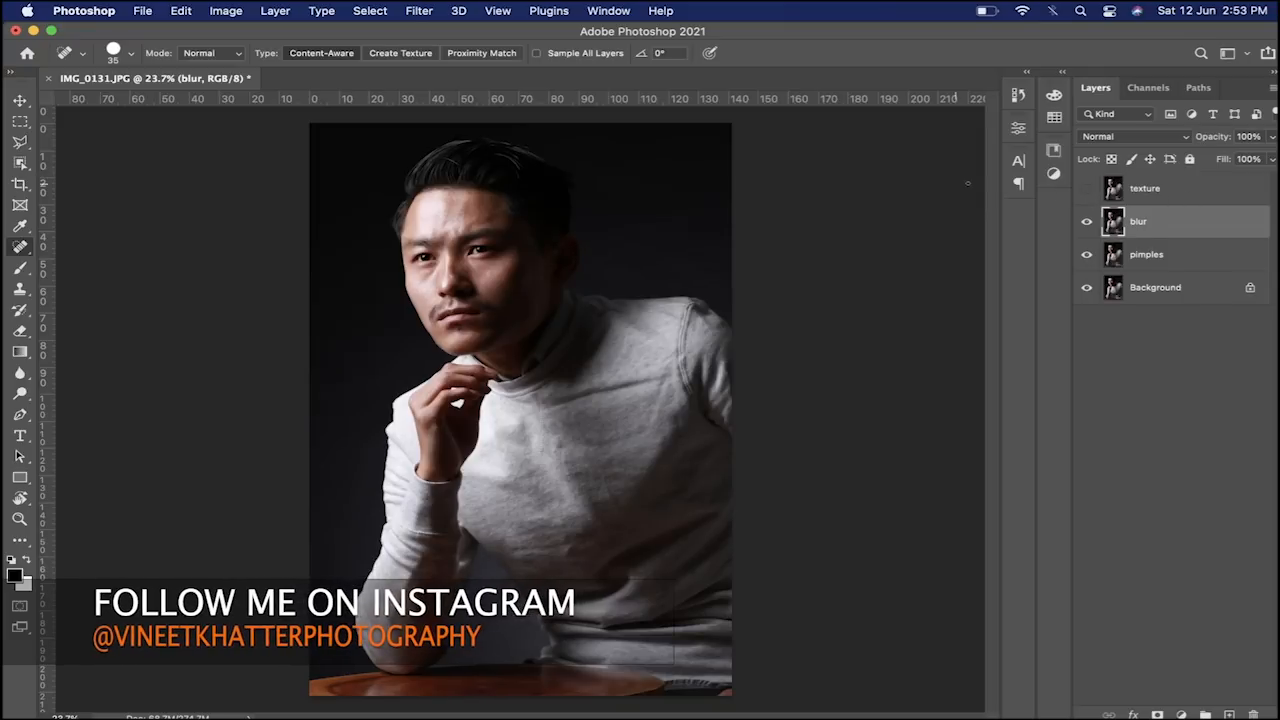
left_click(428, 12)
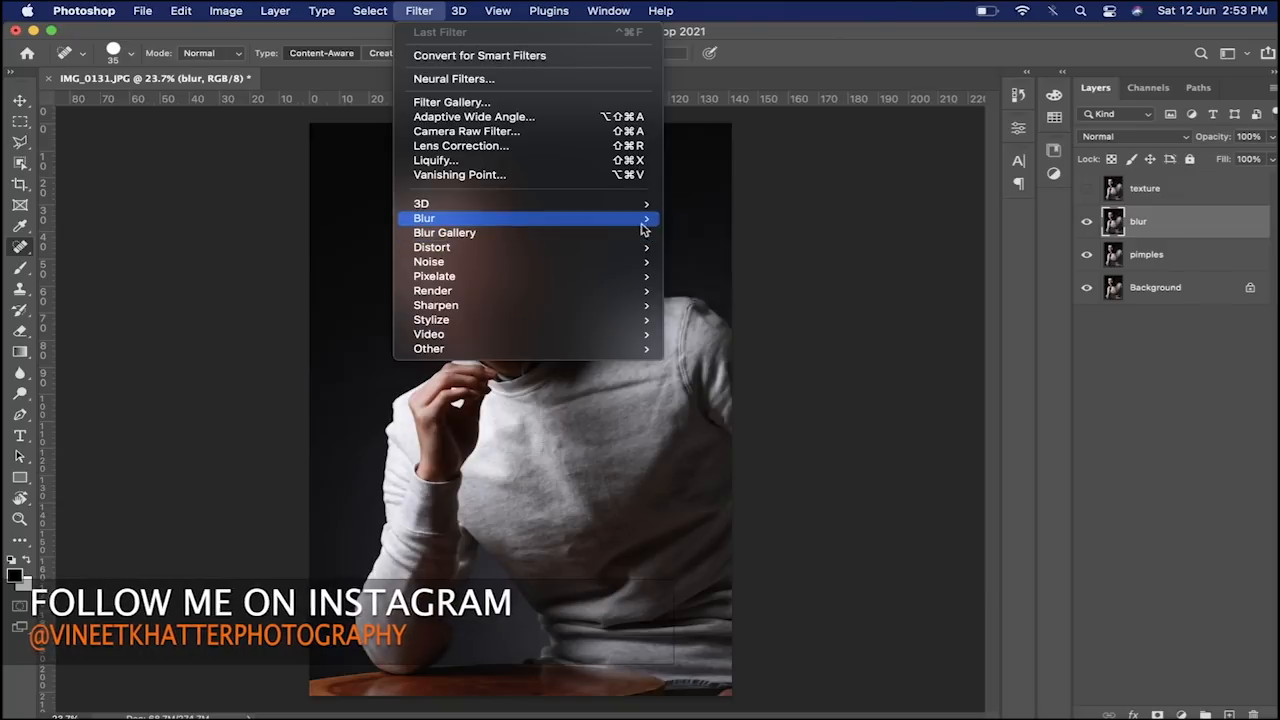
mouse_move(644, 222)
left_click(719, 277)
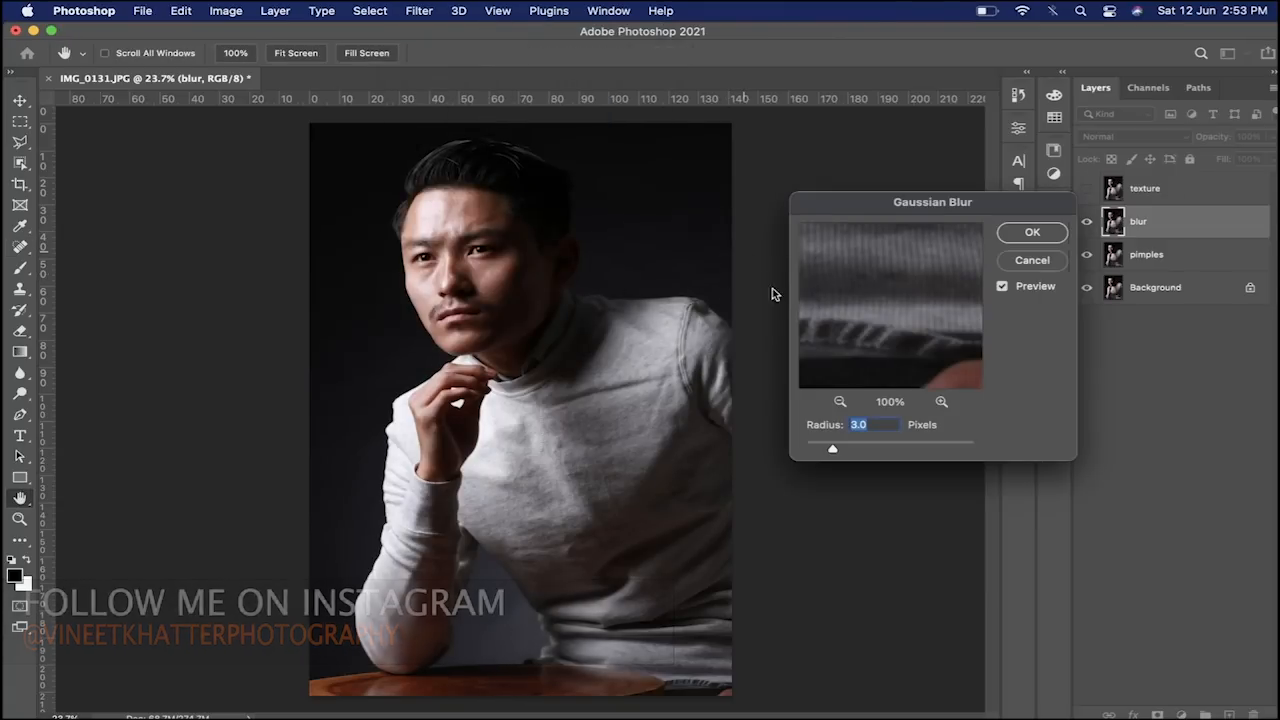
left_click(841, 402)
left_click(841, 402)
left_click(841, 402)
left_click(841, 402)
left_click(841, 402)
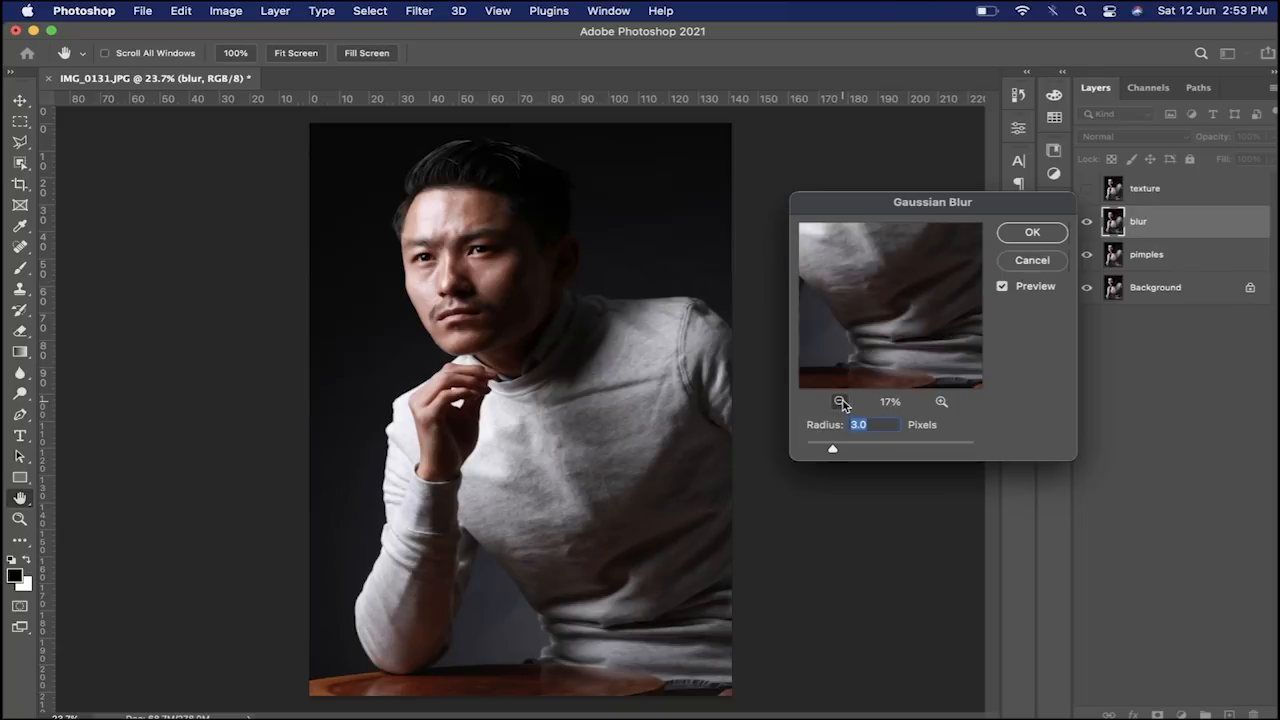
left_click(841, 402)
left_click(841, 402)
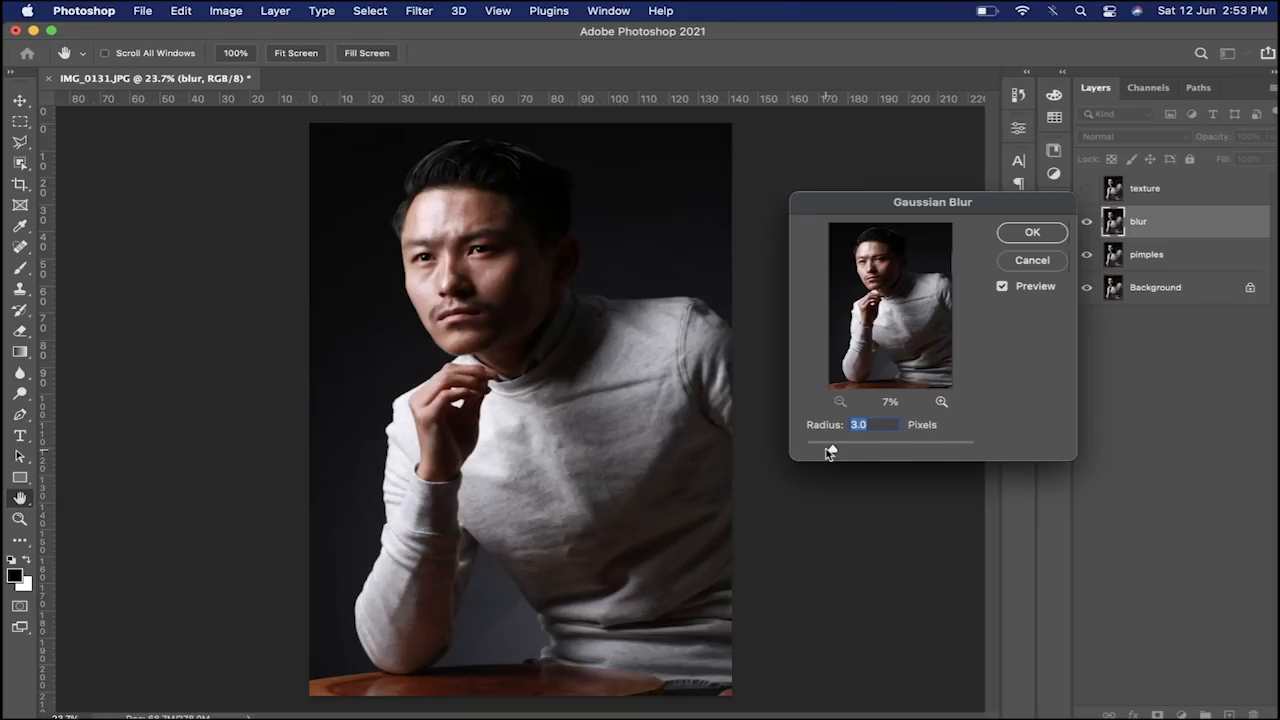
Try stronger and weaker radii for the Gaussian Blur, then apply it to the blur layer at 3.4 pixels
left_click(862, 448)
left_click(883, 449)
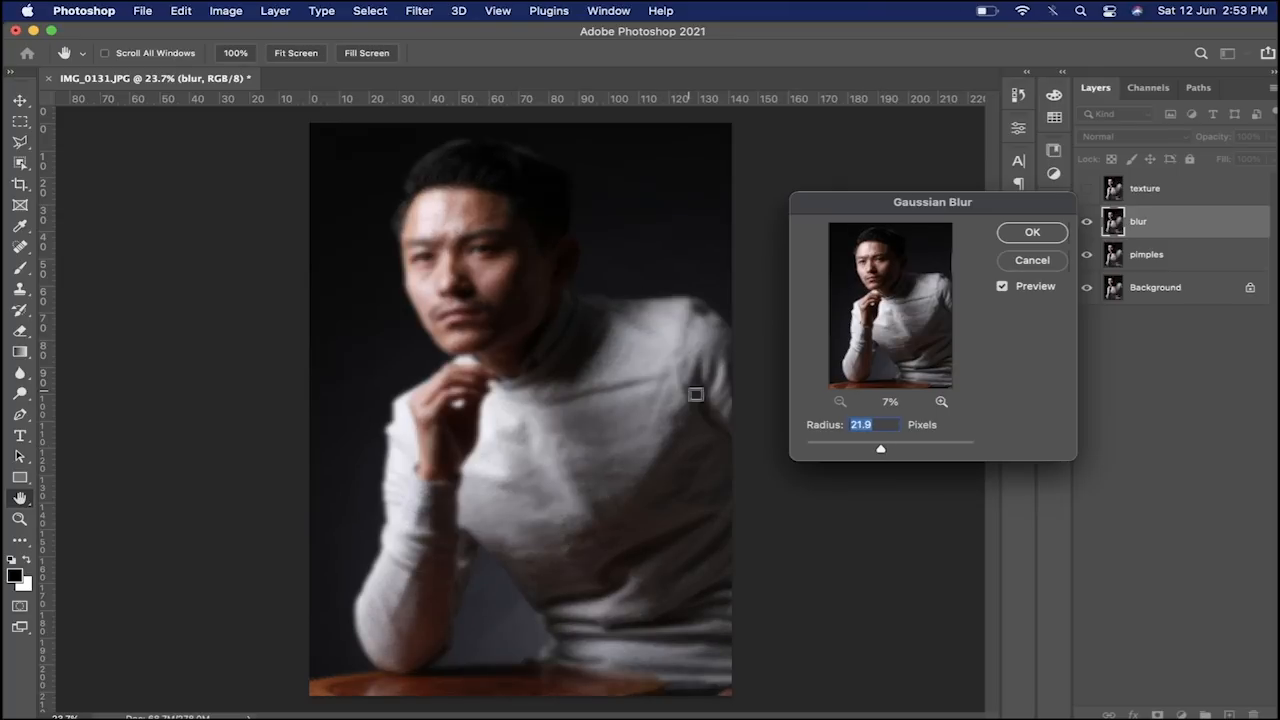
left_click(820, 449)
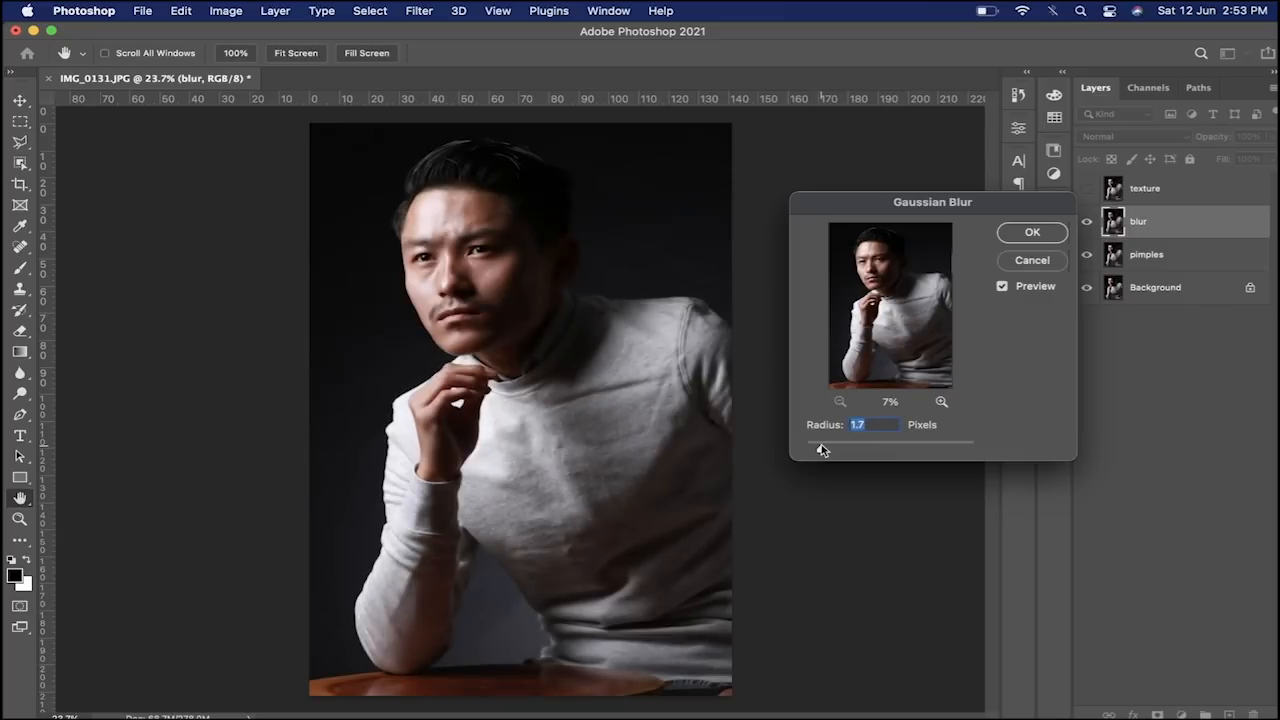
left_click_drag(822, 450, 829, 451)
left_click_drag(846, 450, 836, 449)
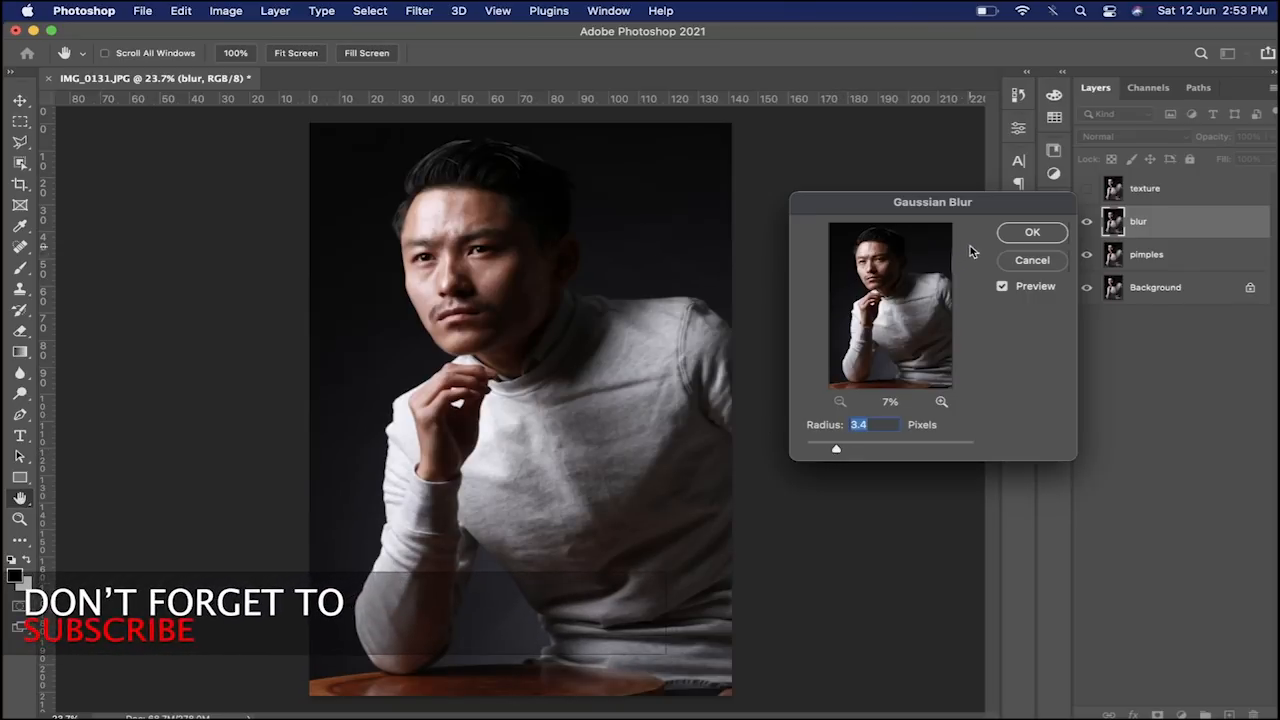
left_click(1020, 236)
key("j")
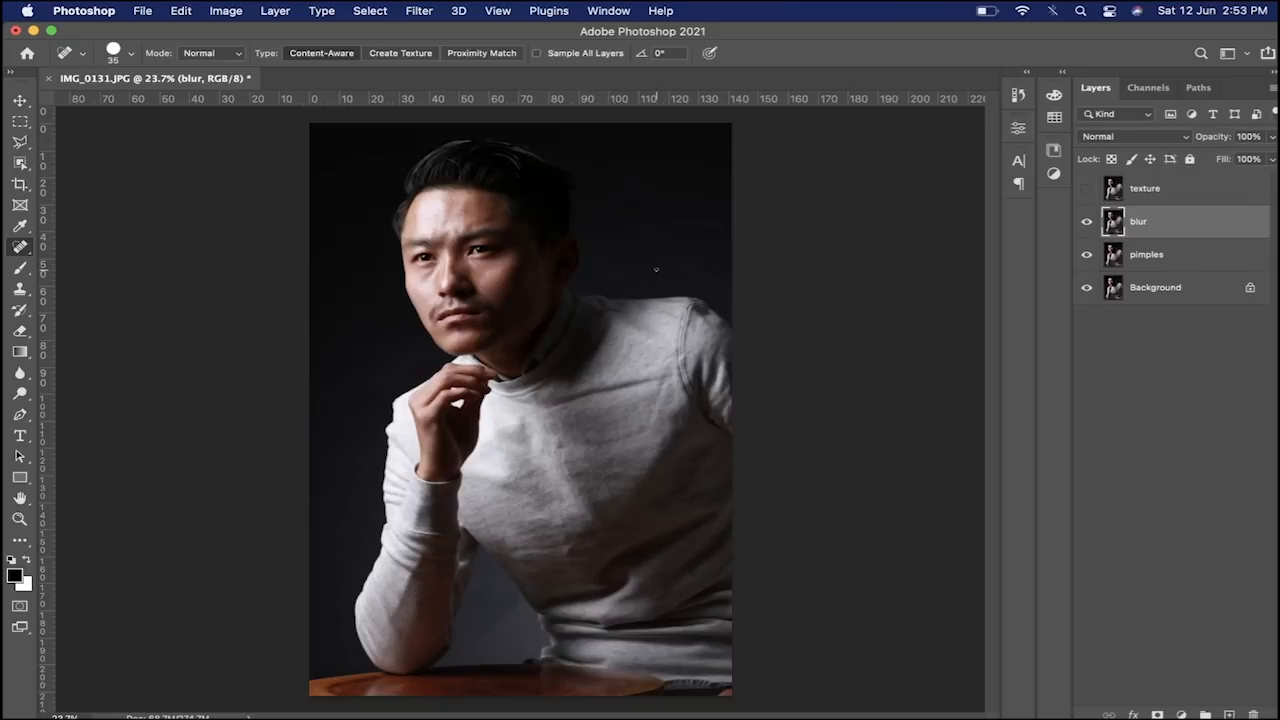
Show and select the texture layer, then open Apply Image for it with the blur layer as the source layer
left_click(1085, 189)
left_click(1133, 193)
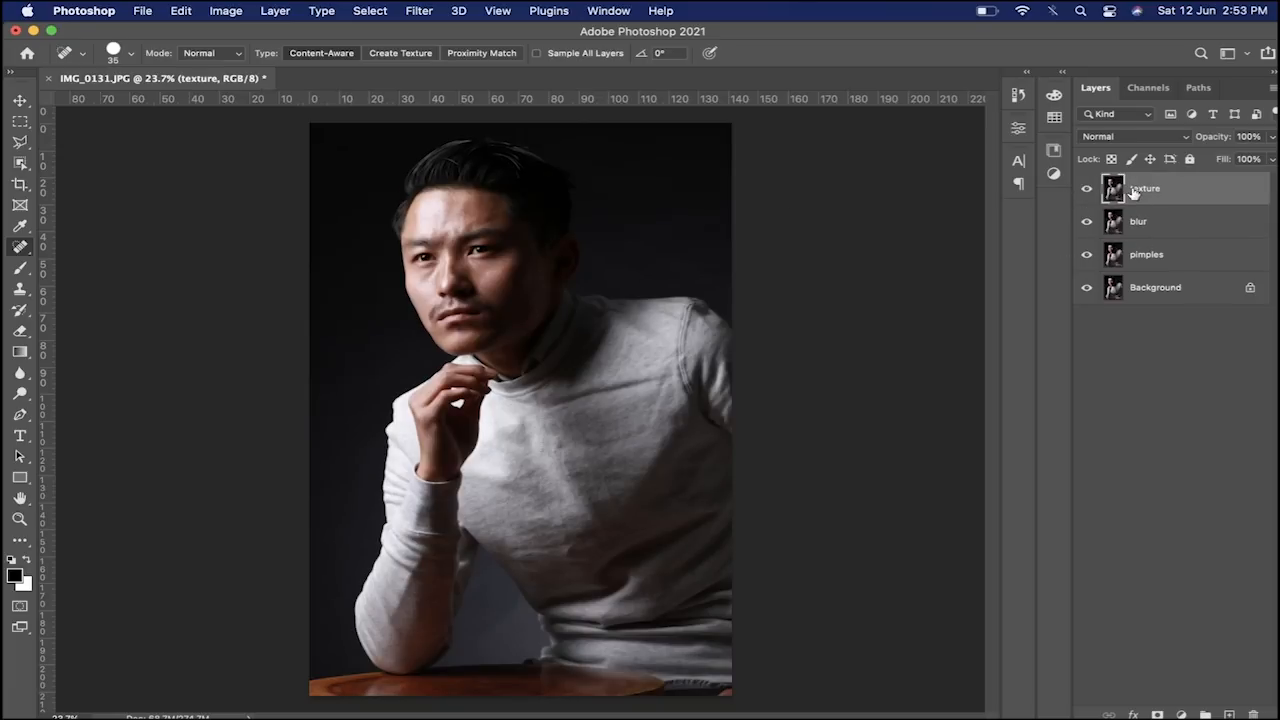
left_click(236, 12)
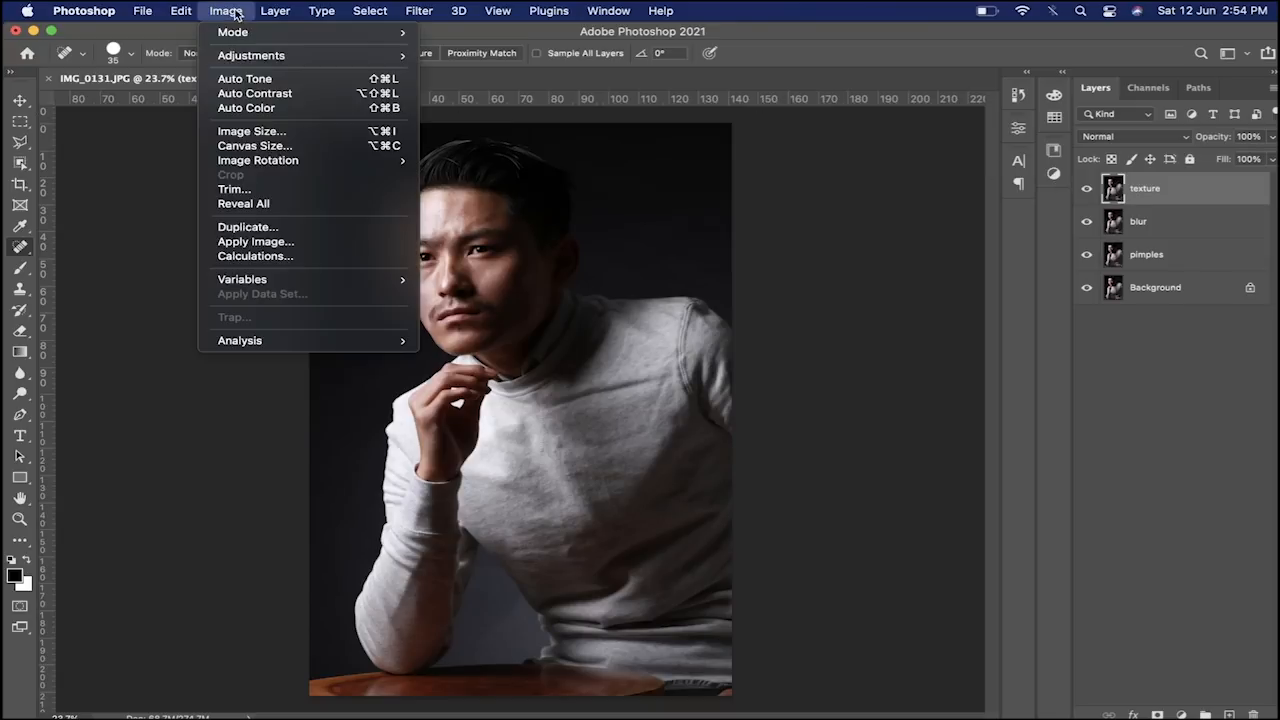
left_click(303, 245)
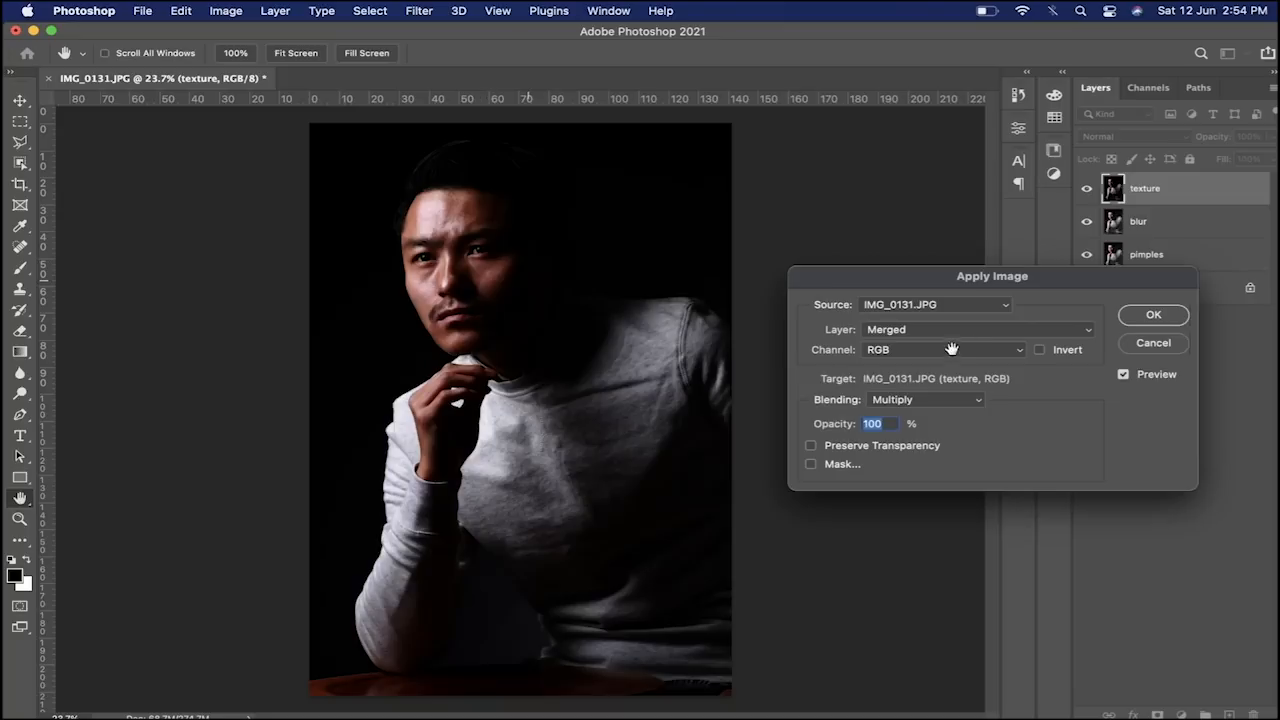
left_click(965, 338)
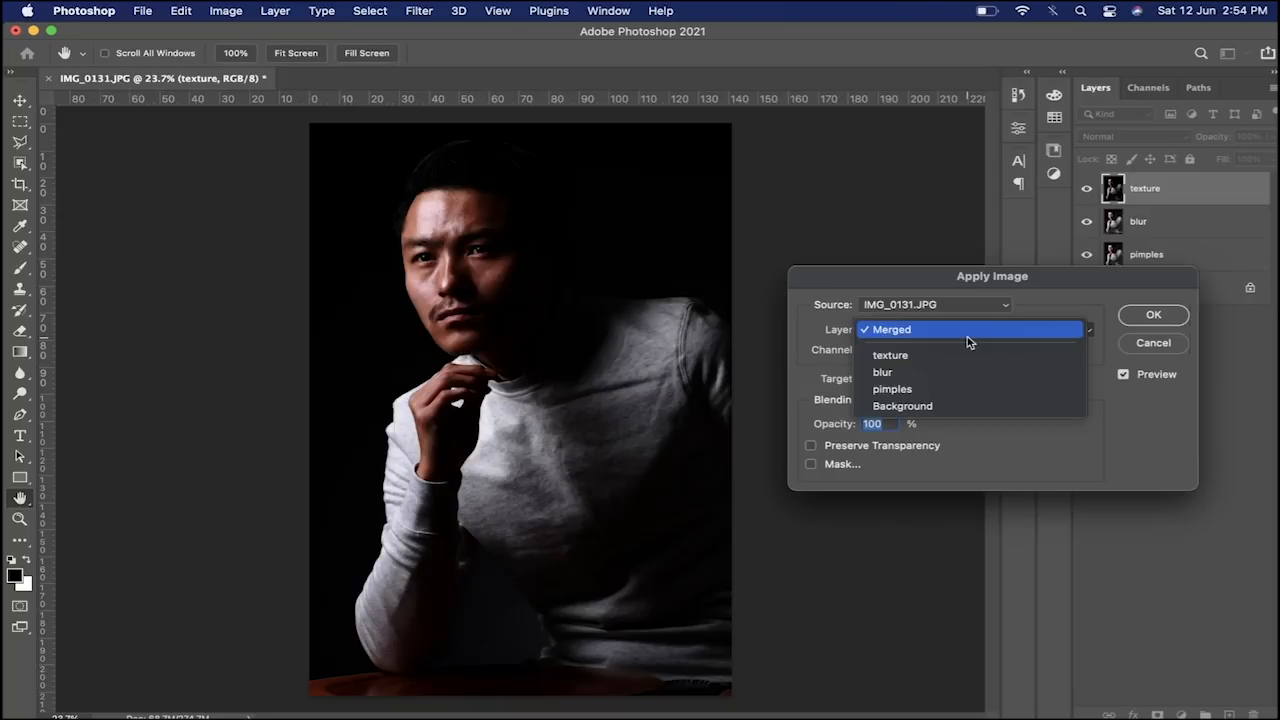
left_click(885, 376)
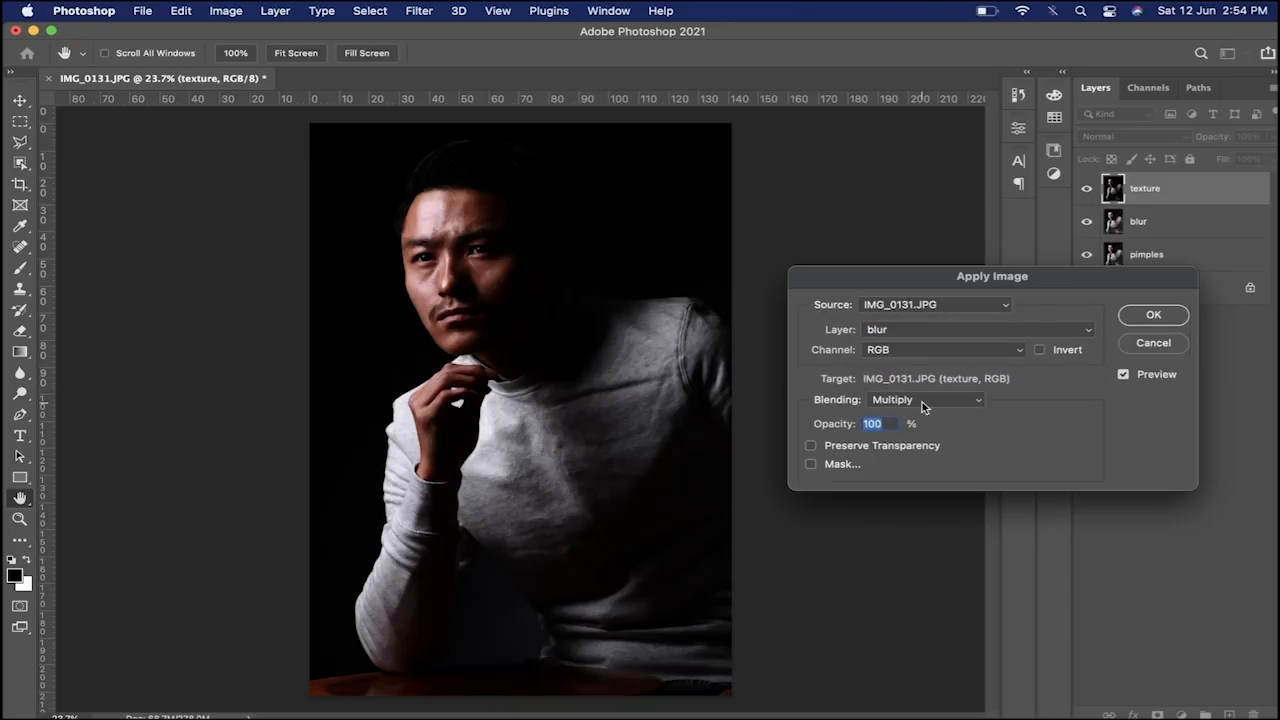
Apply the blur layer to the texture layer using Subtract blending at 100% opacity, scale 2 and offset 120
left_click(890, 403)
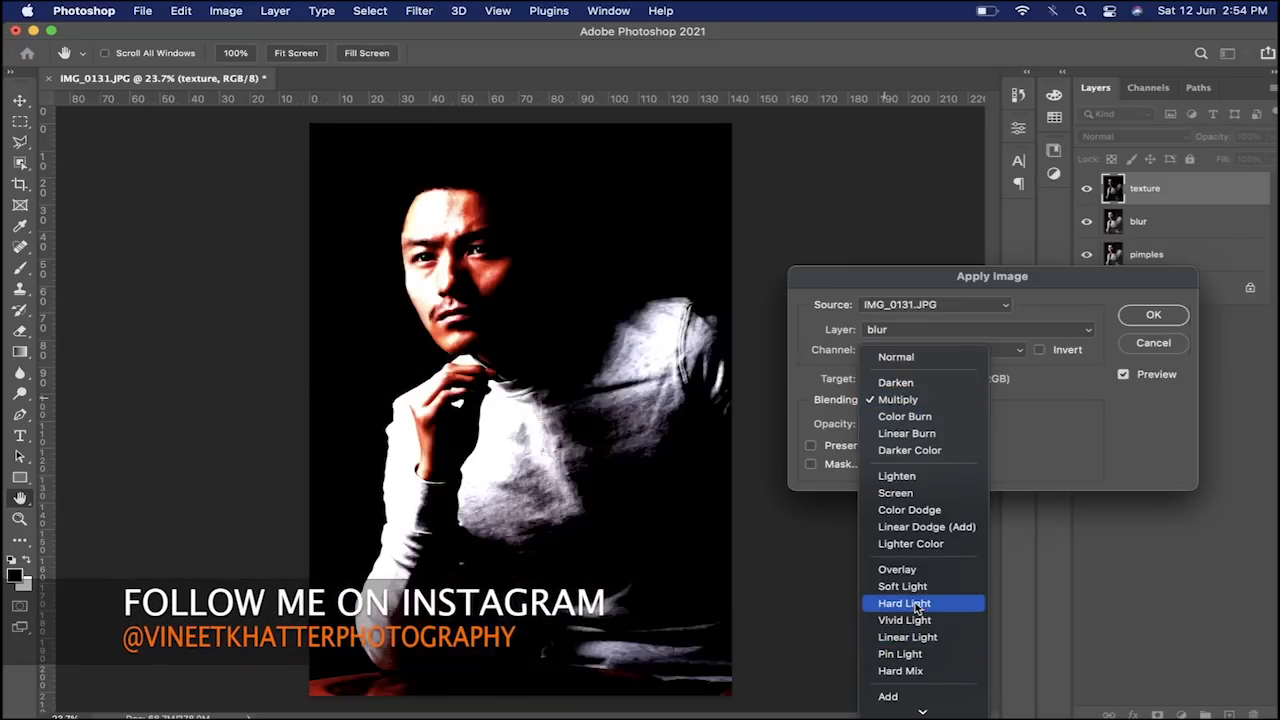
left_click(918, 698)
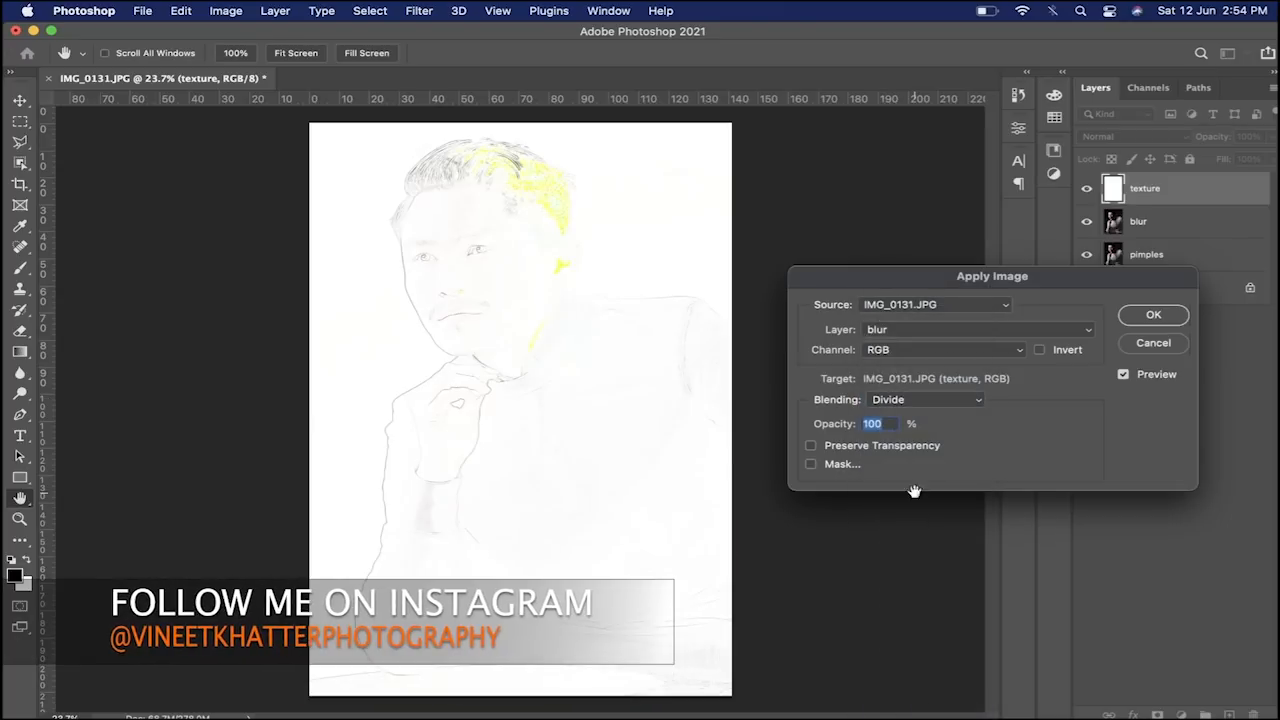
left_click(940, 399)
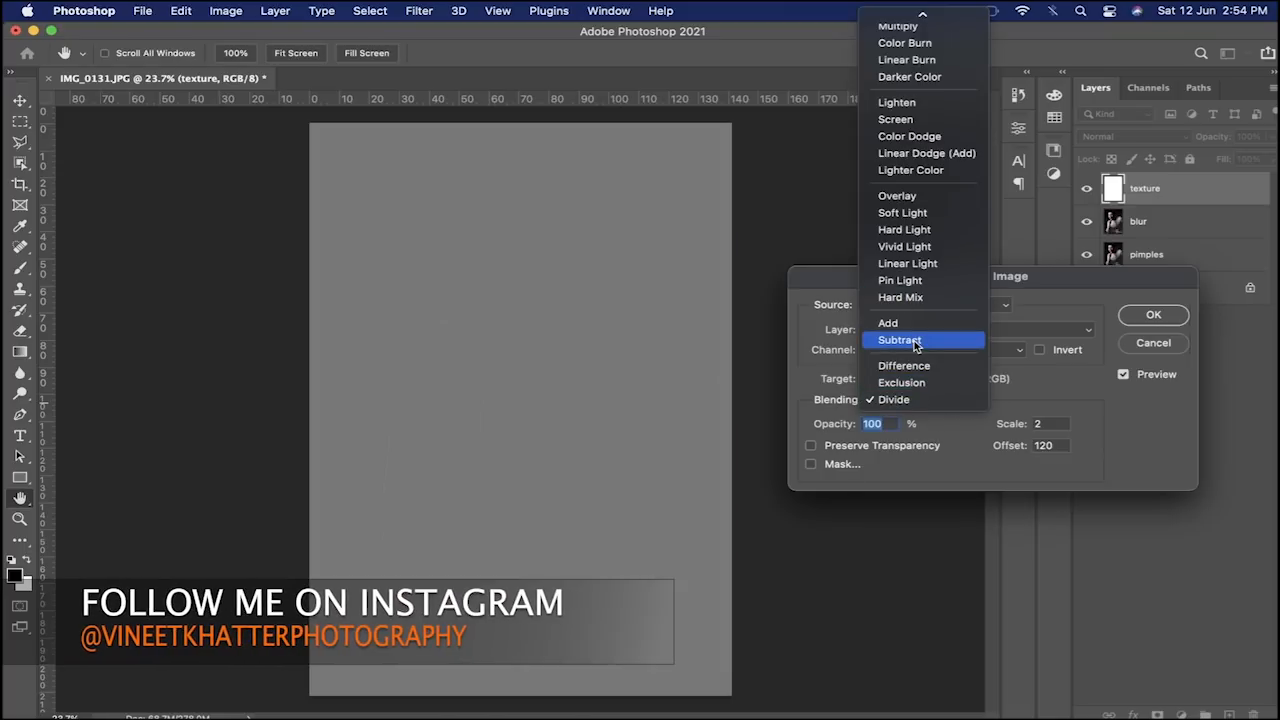
left_click(914, 341)
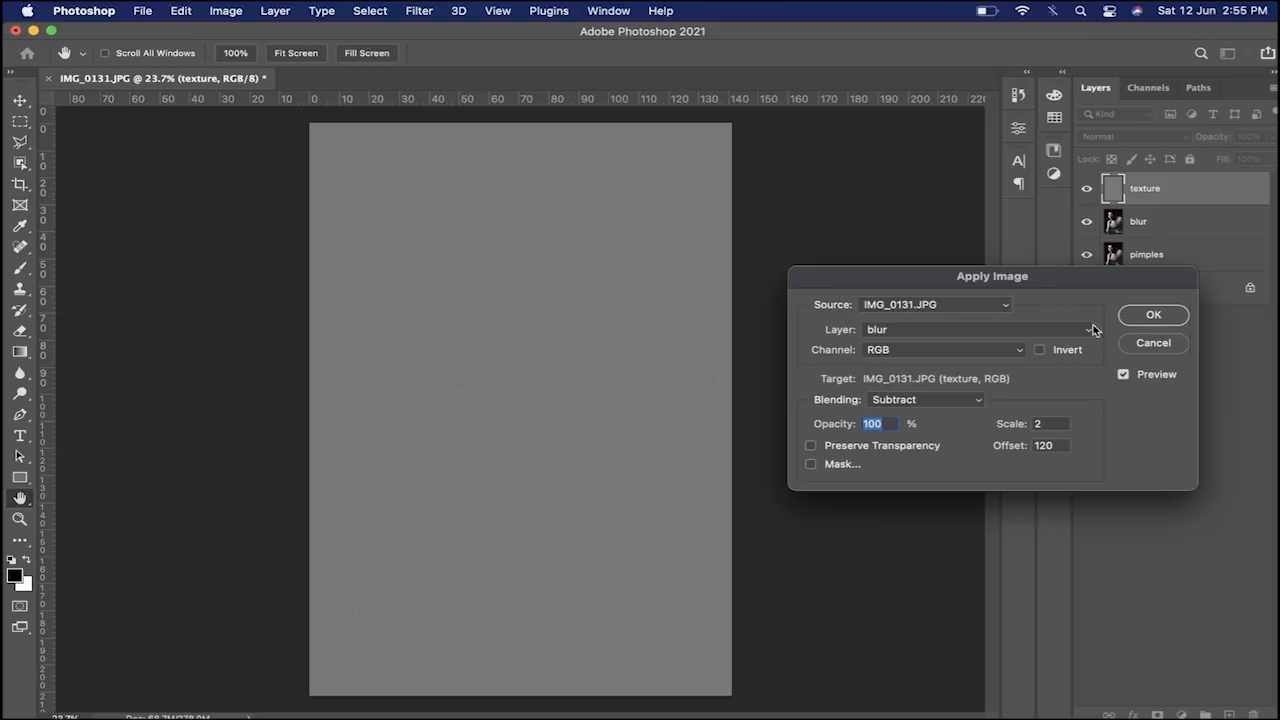
left_click(1153, 316)
key("j")
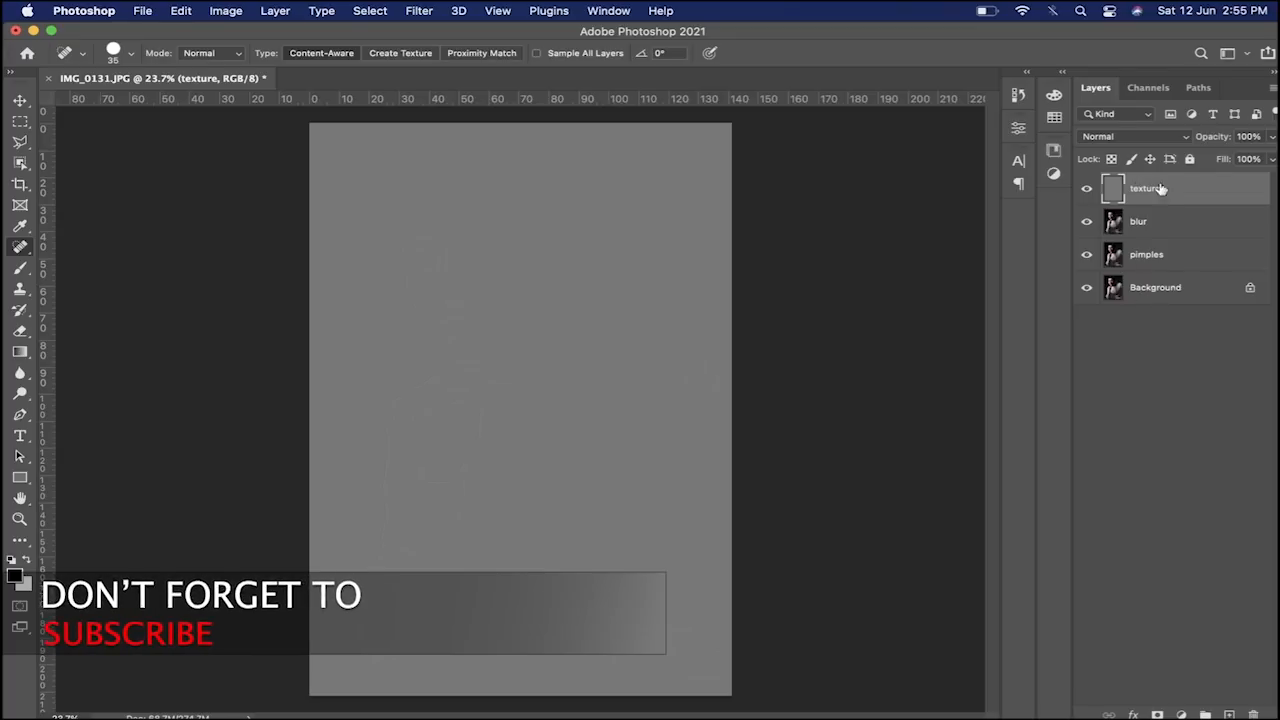
Change the texture layer's blend mode to Linear Light and group it with the blur layer
left_click(1147, 134)
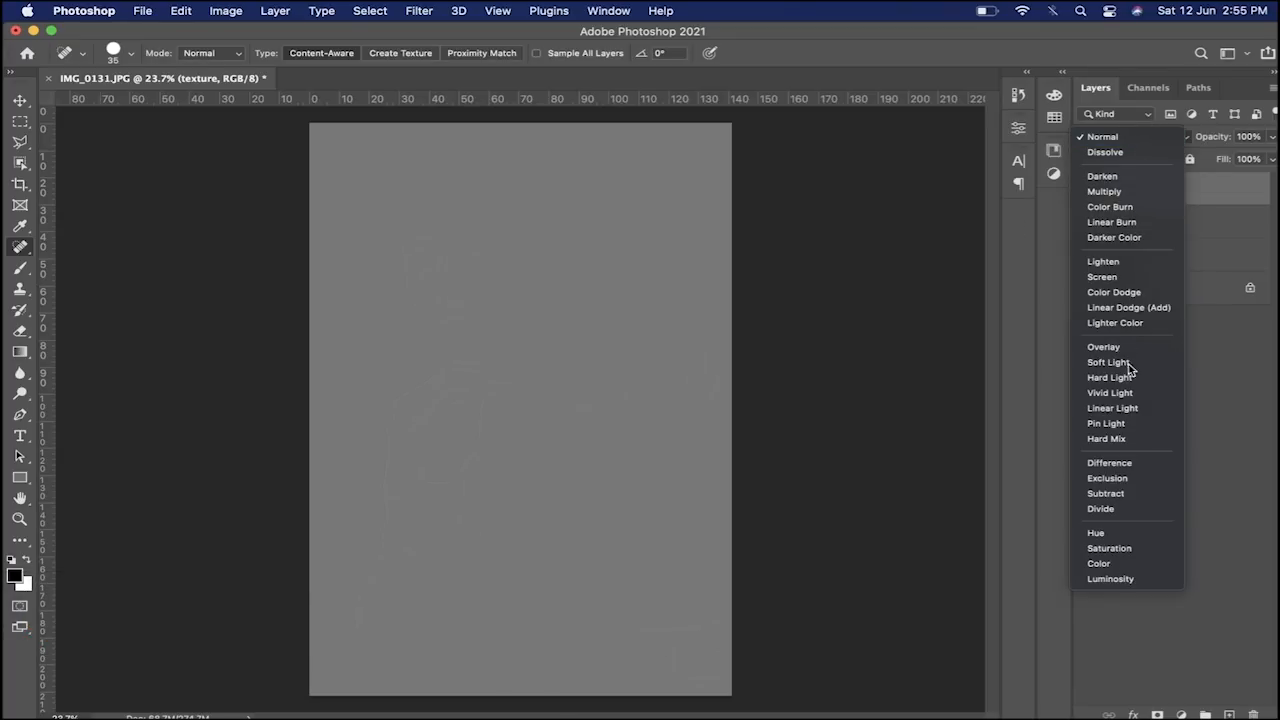
left_click(1128, 408)
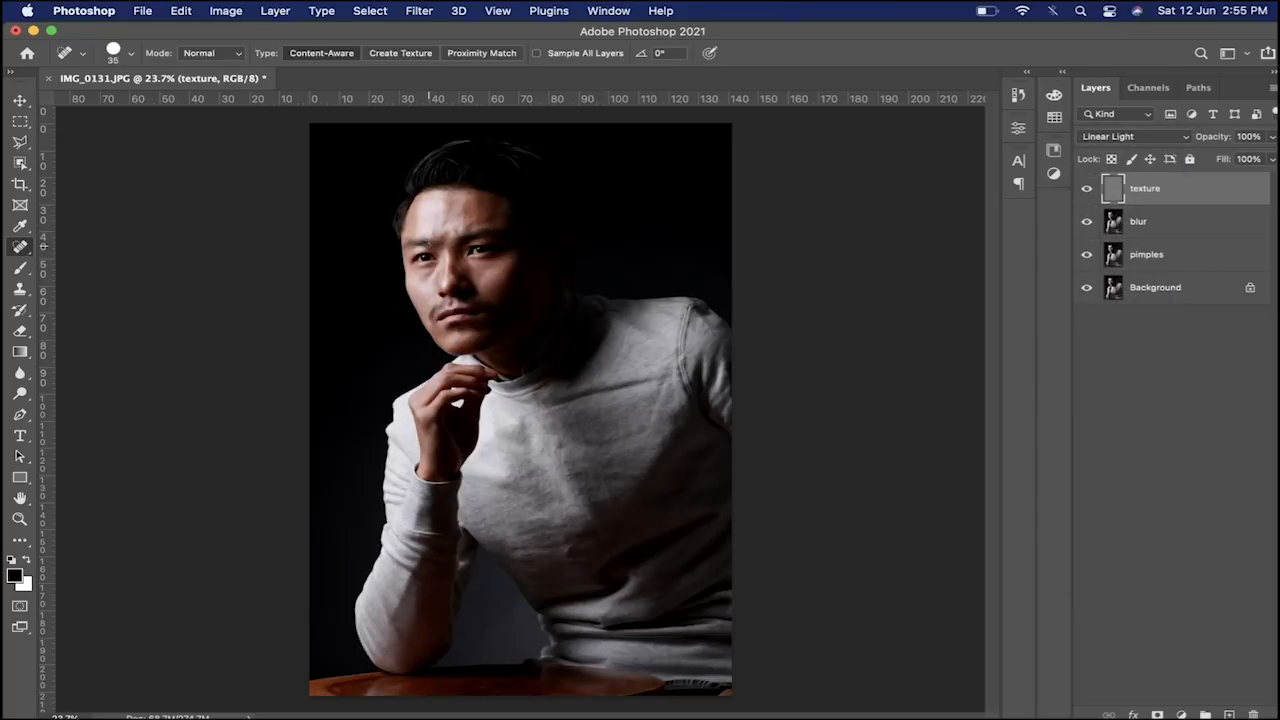
left_click(1163, 232, "shift")
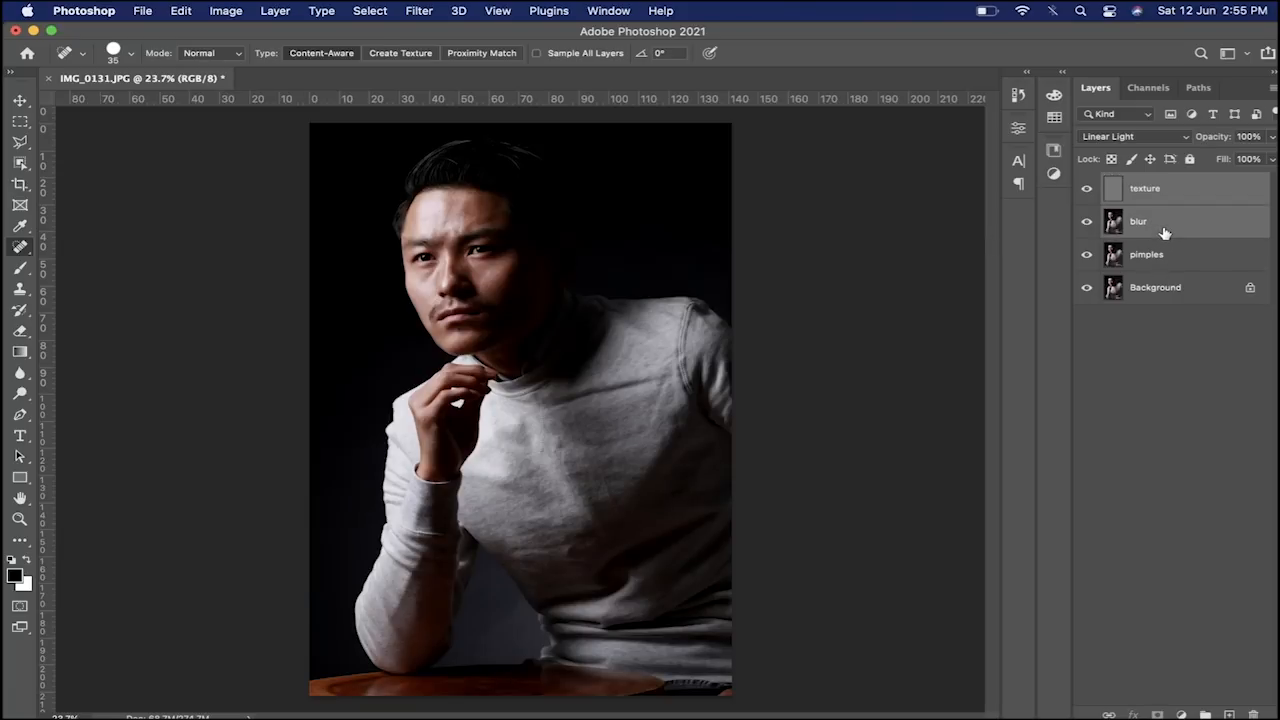
key("super+g")
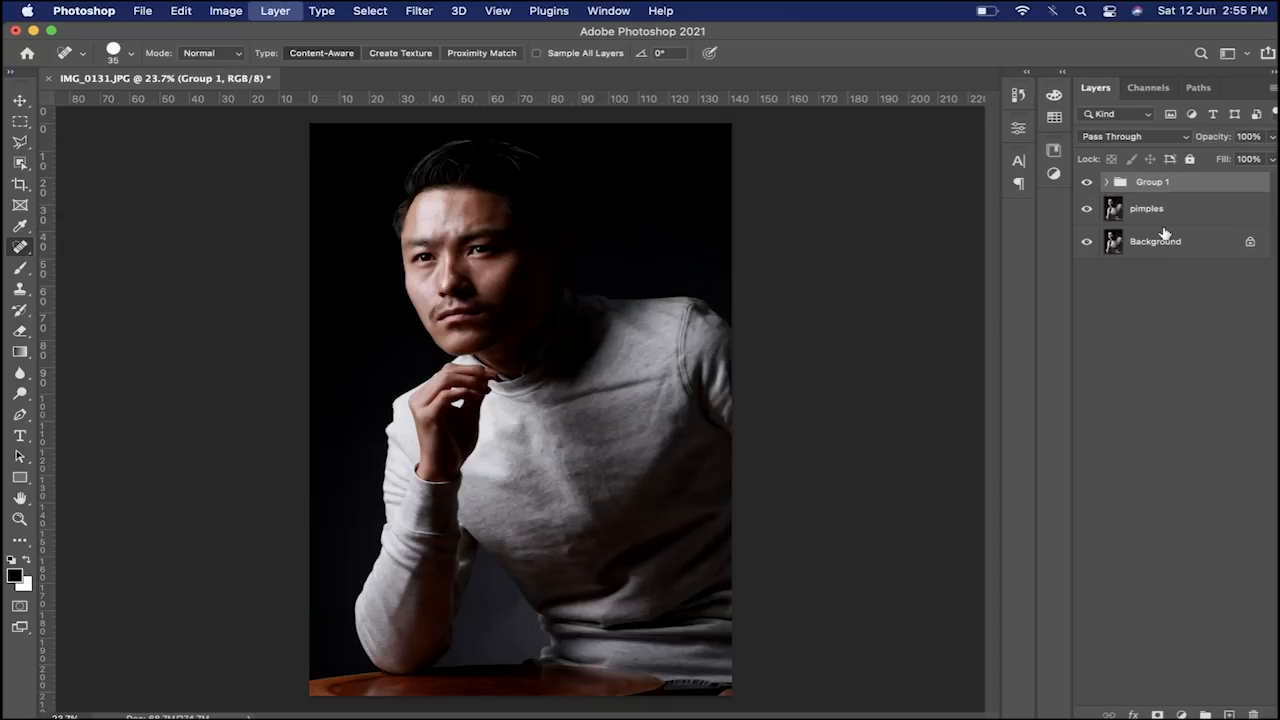
Compare the portrait with Group 1 hidden and shown, then expand the group and select its texture layer
left_click(1087, 183)
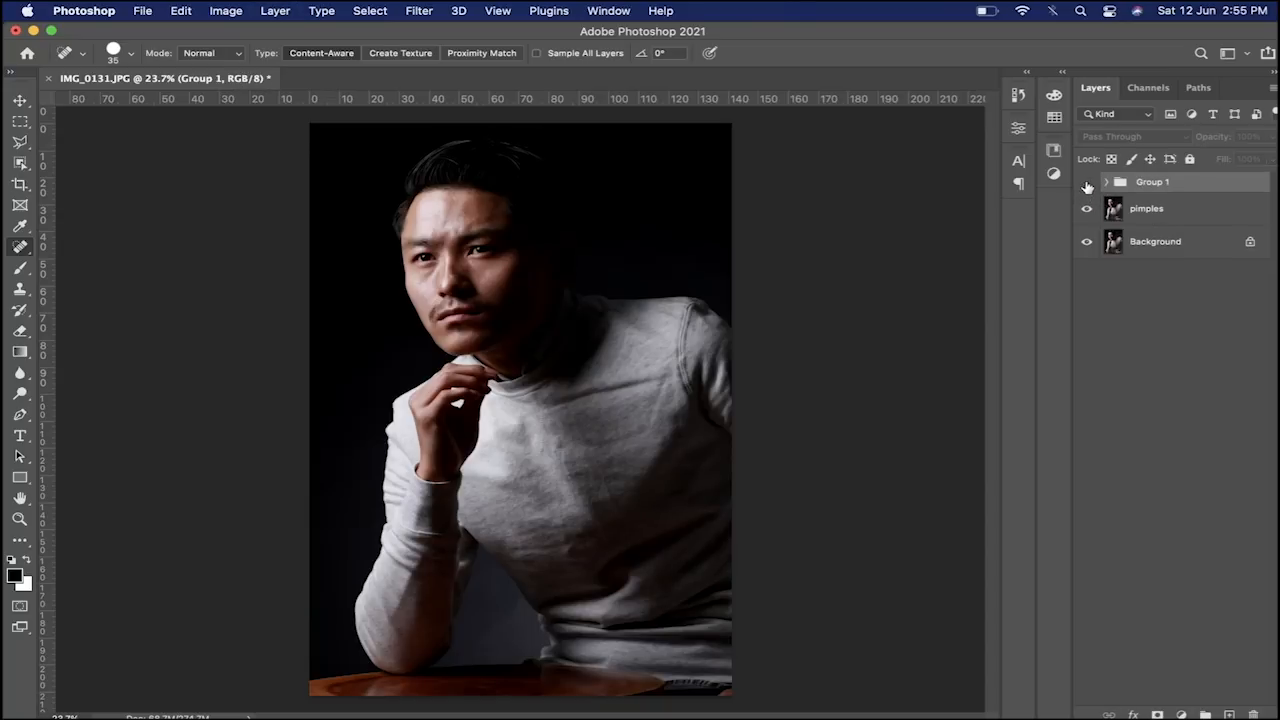
left_click(1087, 183)
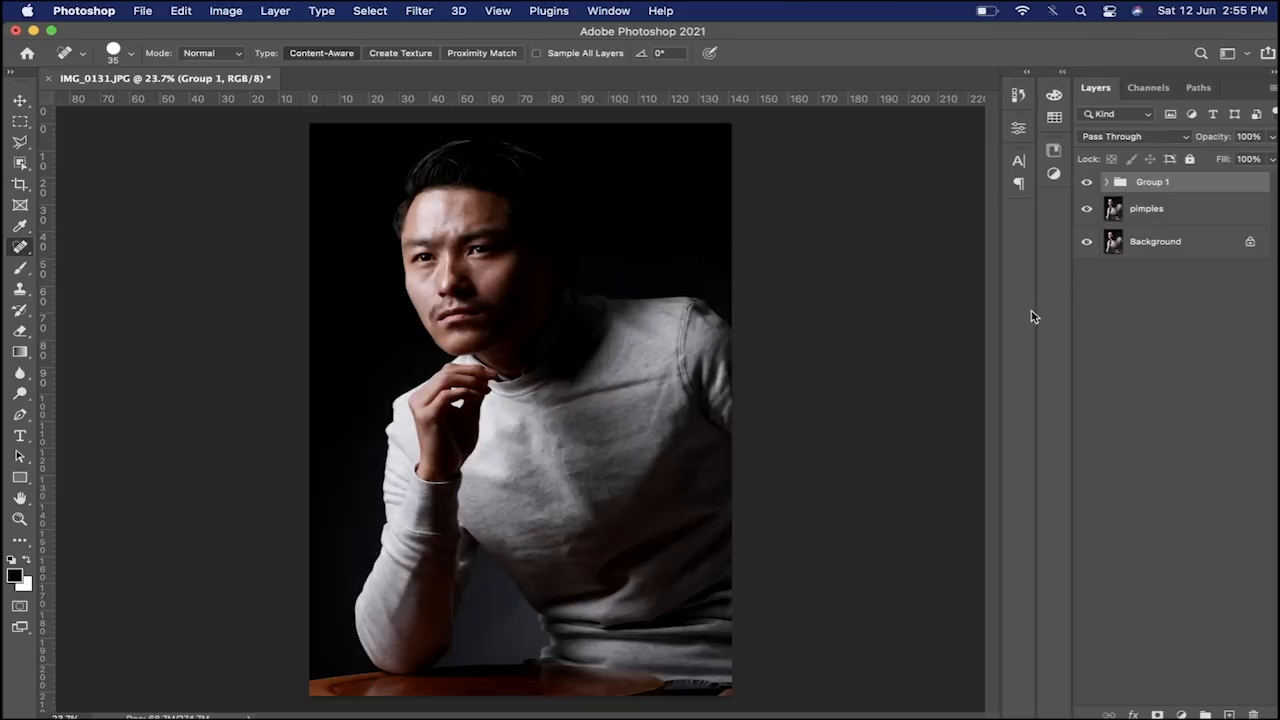
left_click(1106, 183)
left_click(1163, 210)
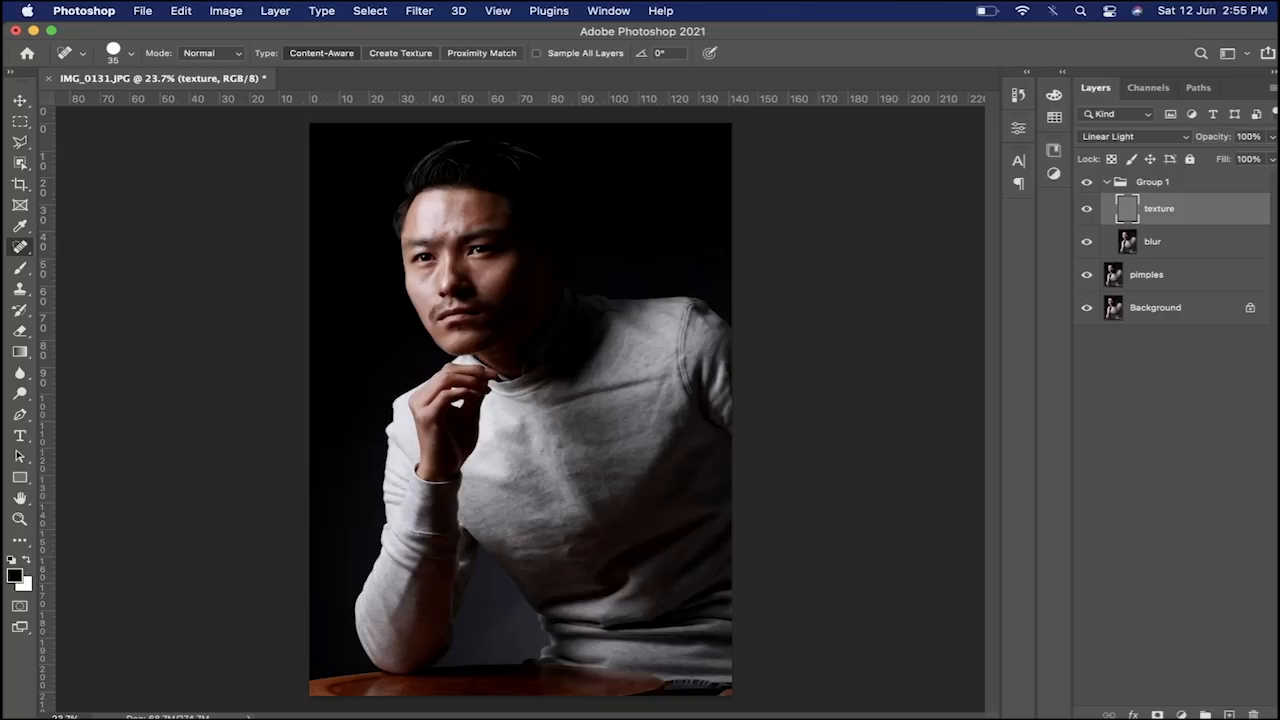
Undo the layer grouping and the texture layer's blend mode change
key("super+z")
key("super+z")
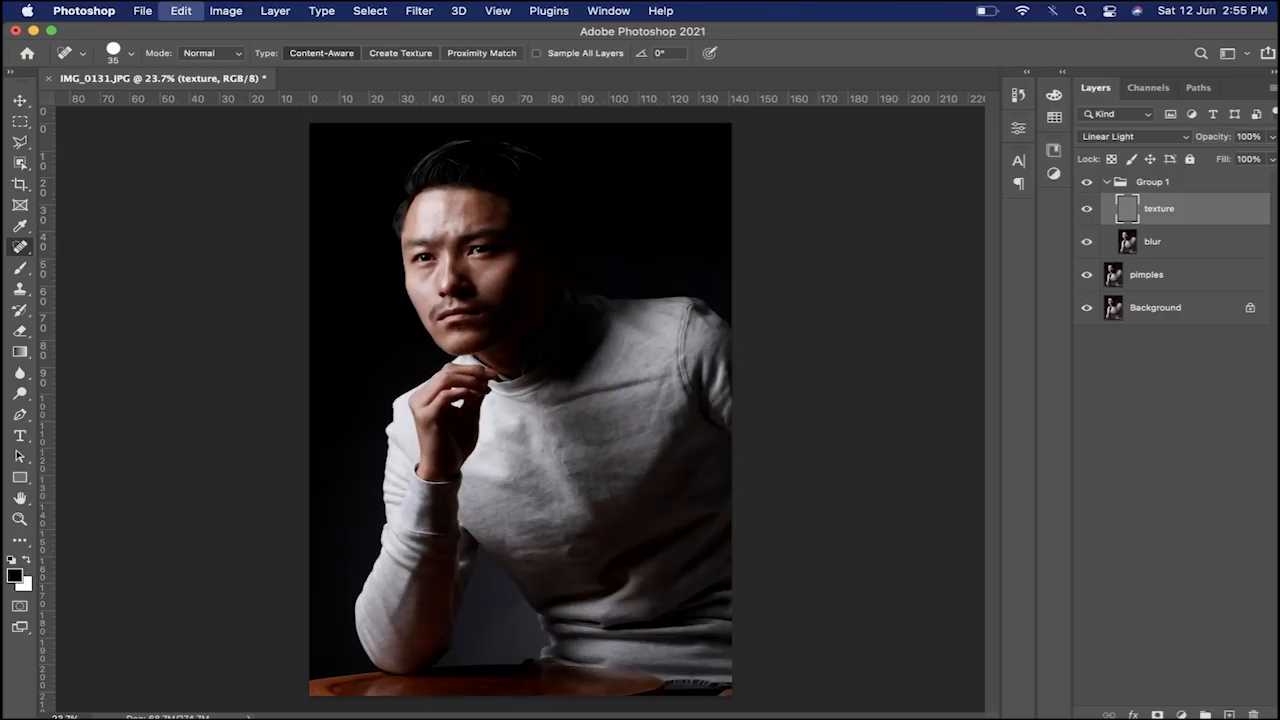
key("super+z")
key("super+z")
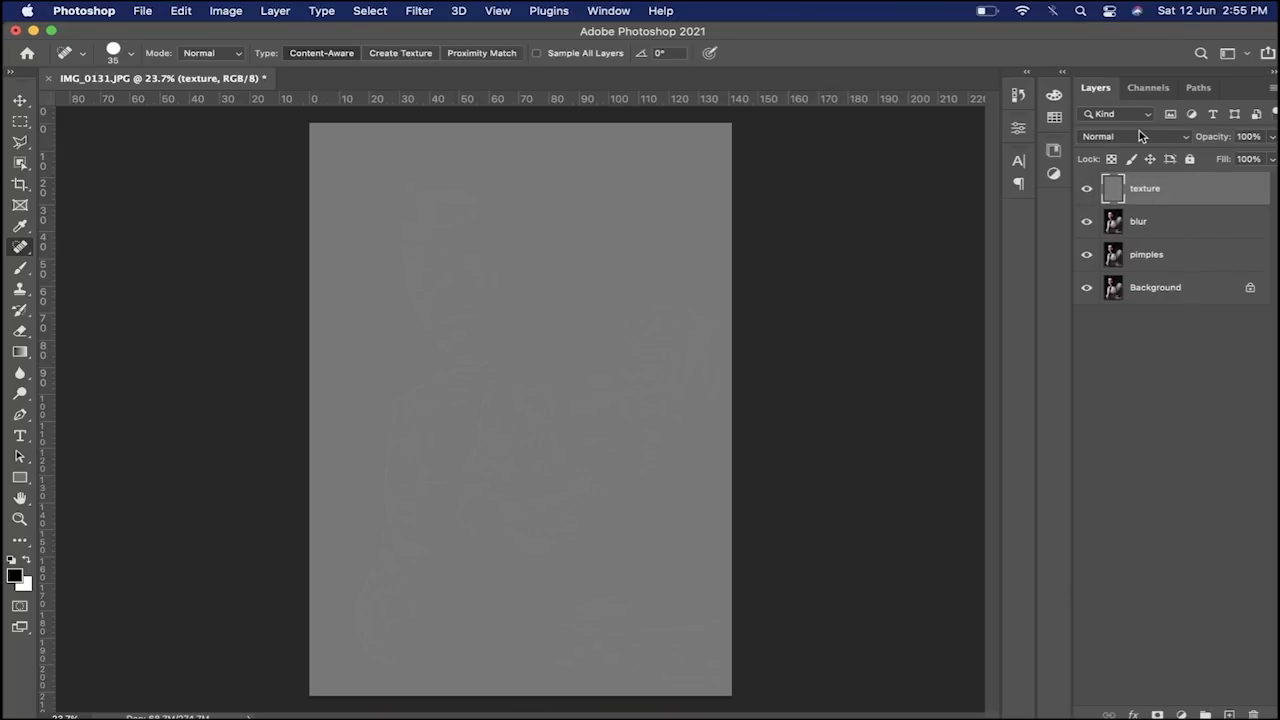
Try Subtract as the texture layer's blend mode, then set it to Linear Light
left_click(1141, 136)
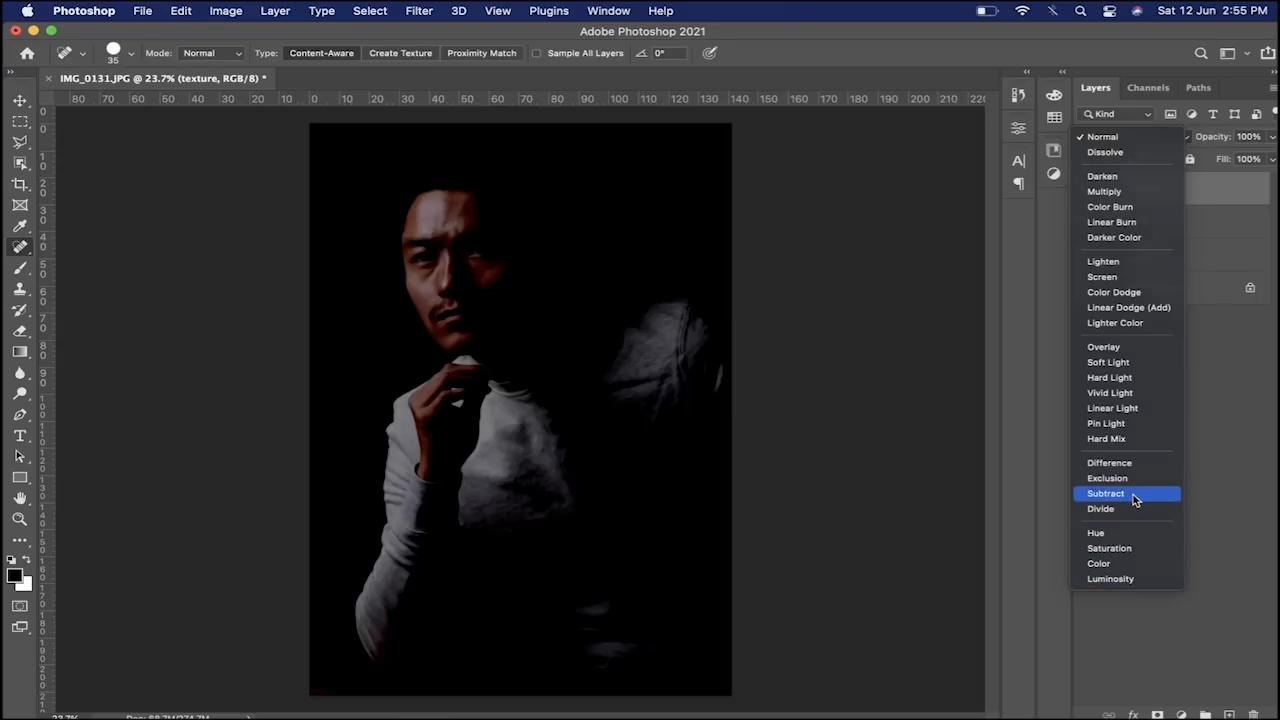
left_click(1136, 494)
left_click(1163, 138)
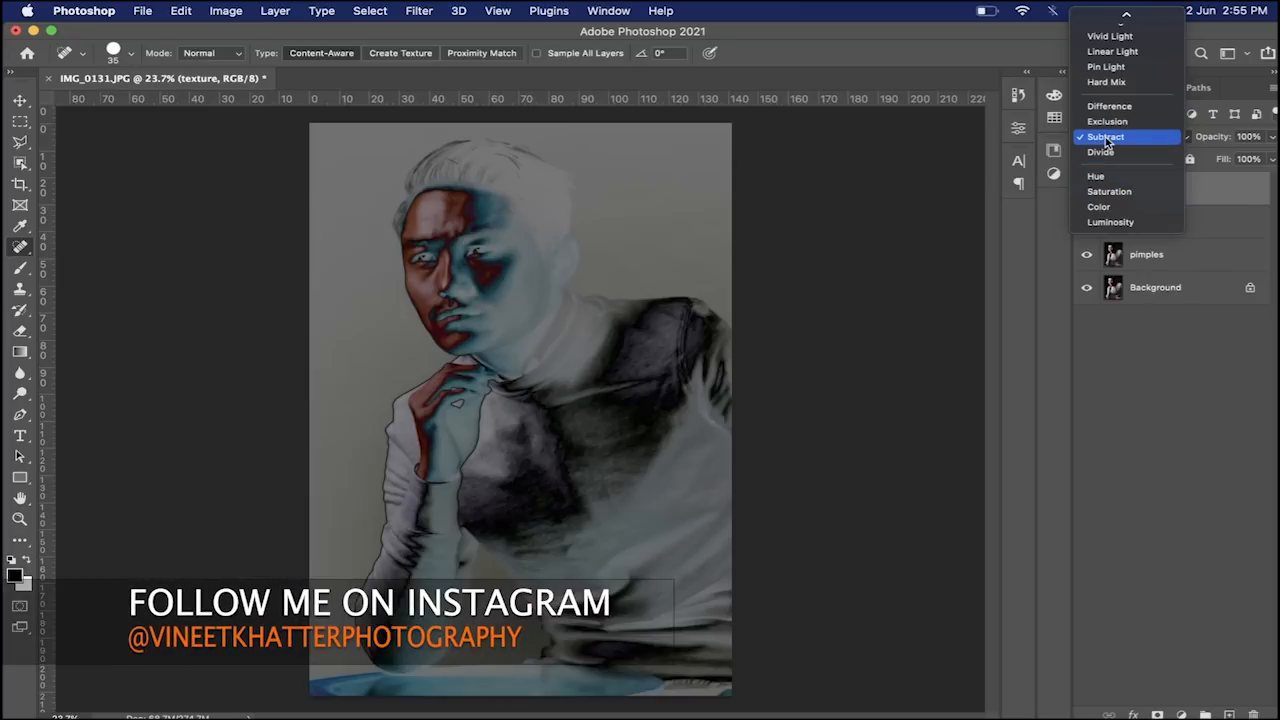
left_click(1115, 51)
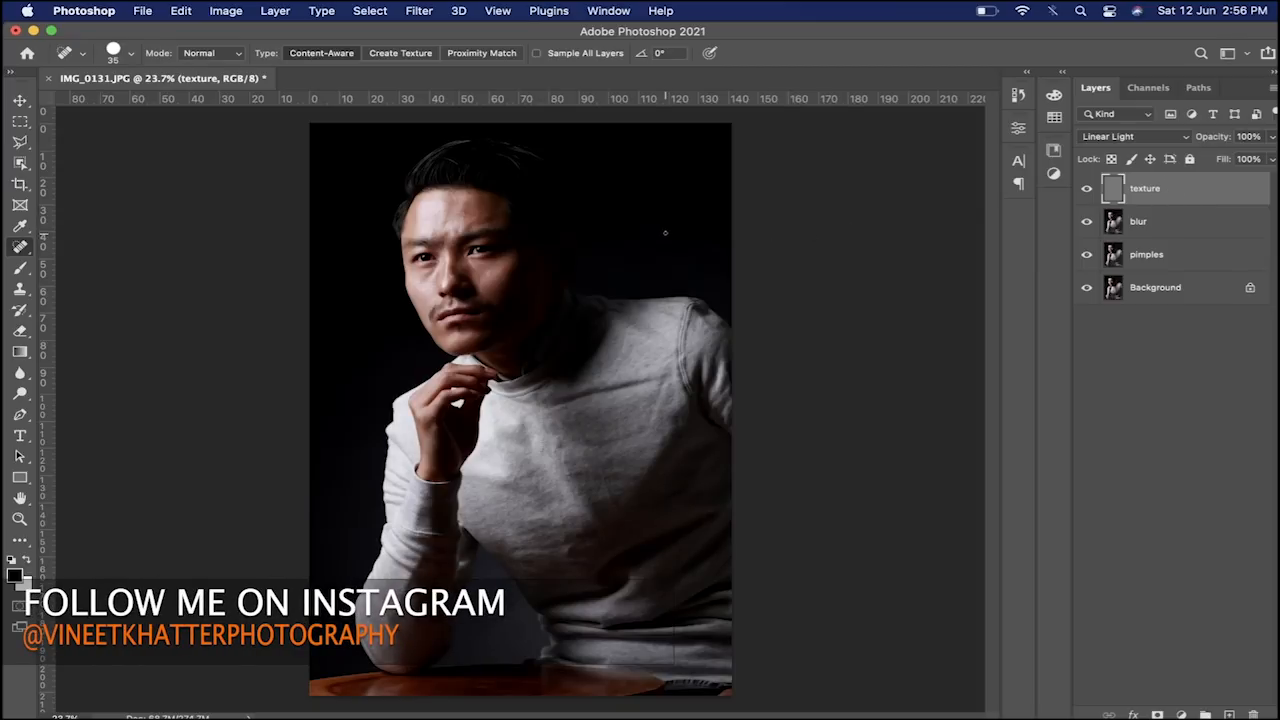
Make the blur layer active and switch to the freehand Lasso tool for selecting skin on the face
left_click(1162, 233)
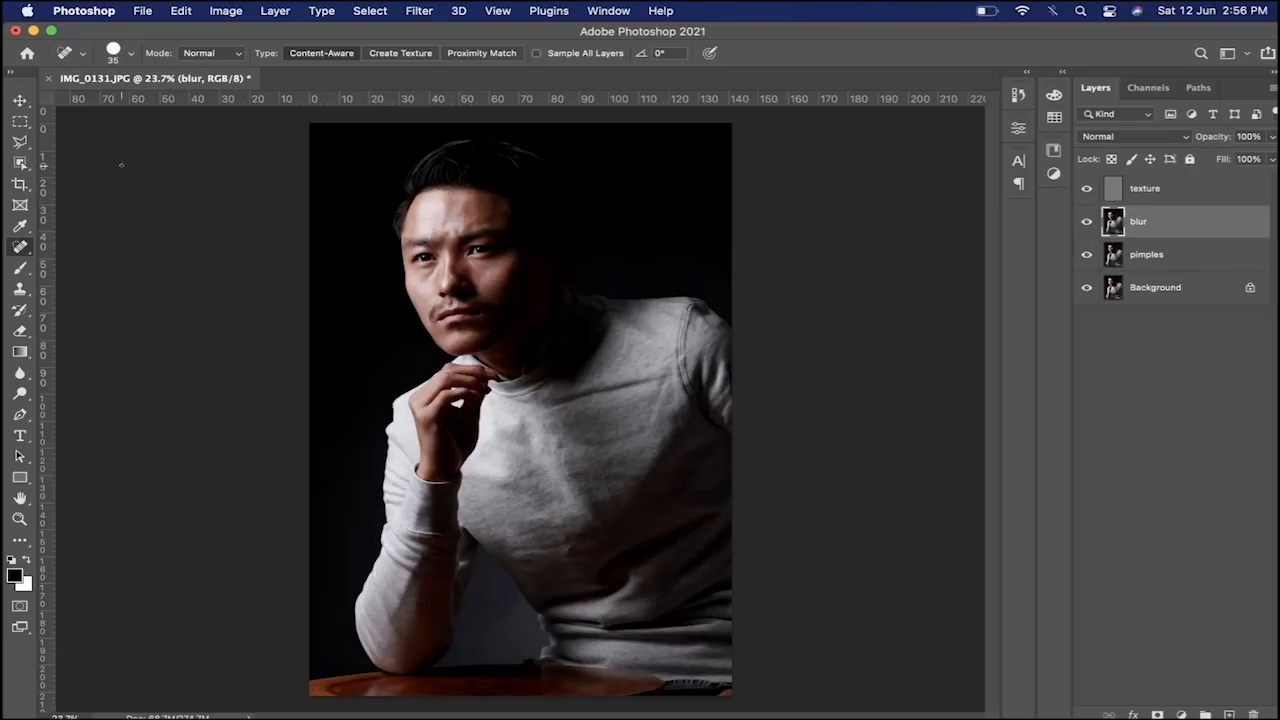
left_click(27, 148)
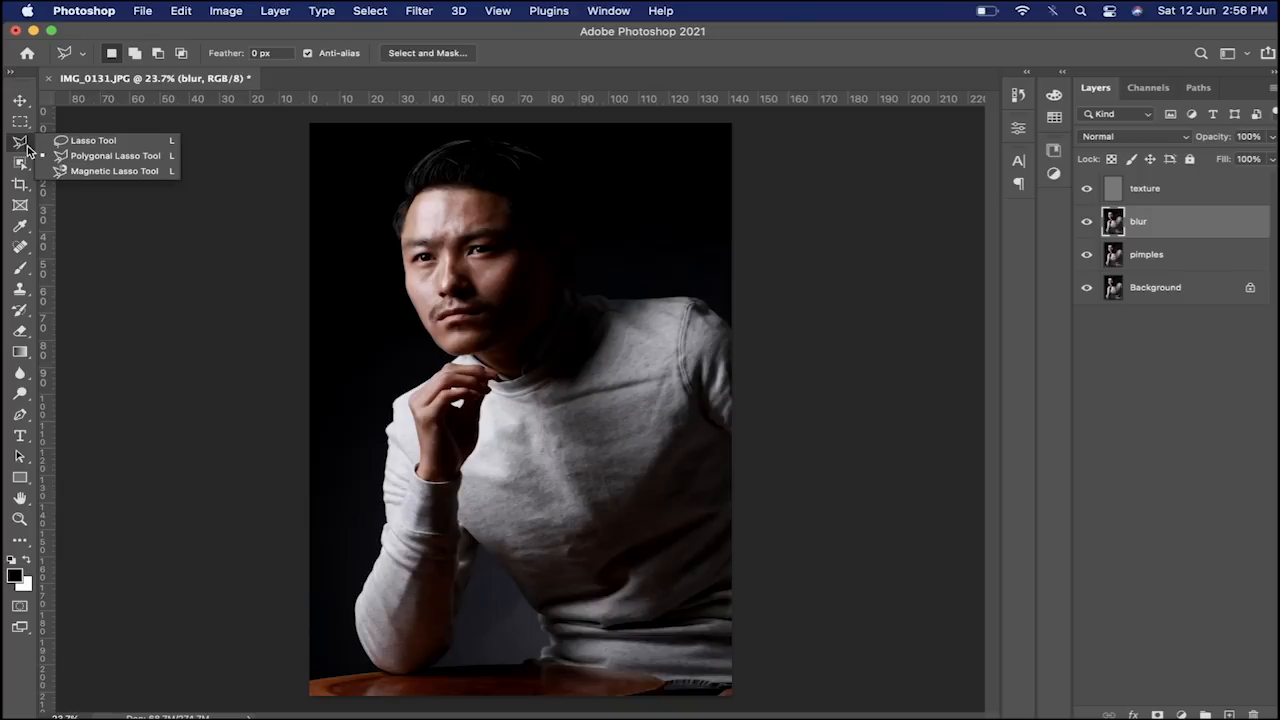
left_click(93, 140)
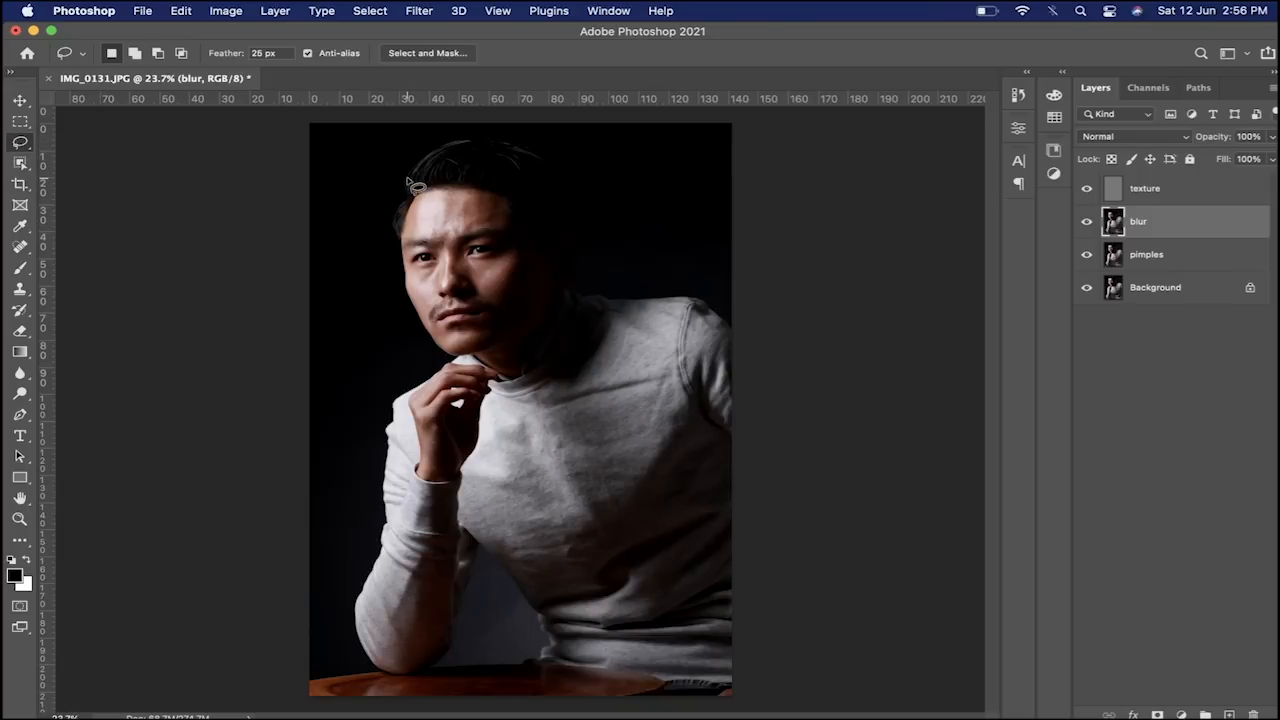
scroll(416, 187, "down", 5)
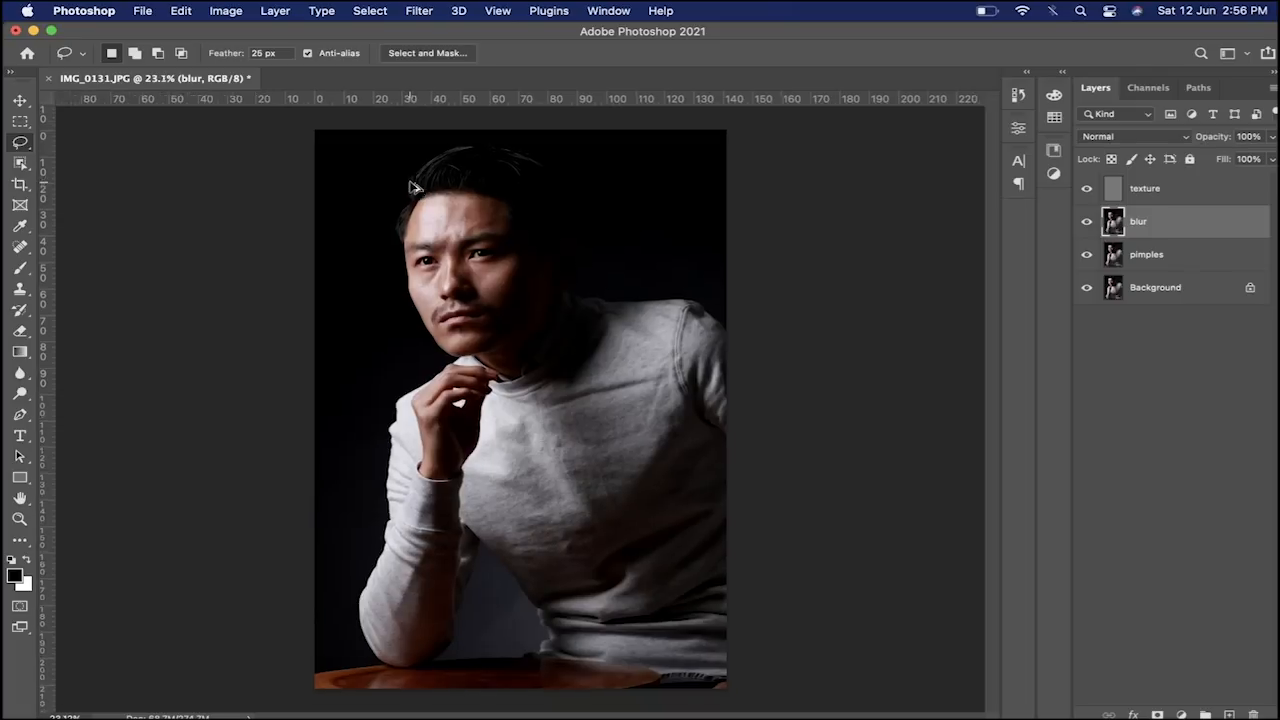
scroll(416, 187, "up", 3)
scroll(431, 224, "up", 1)
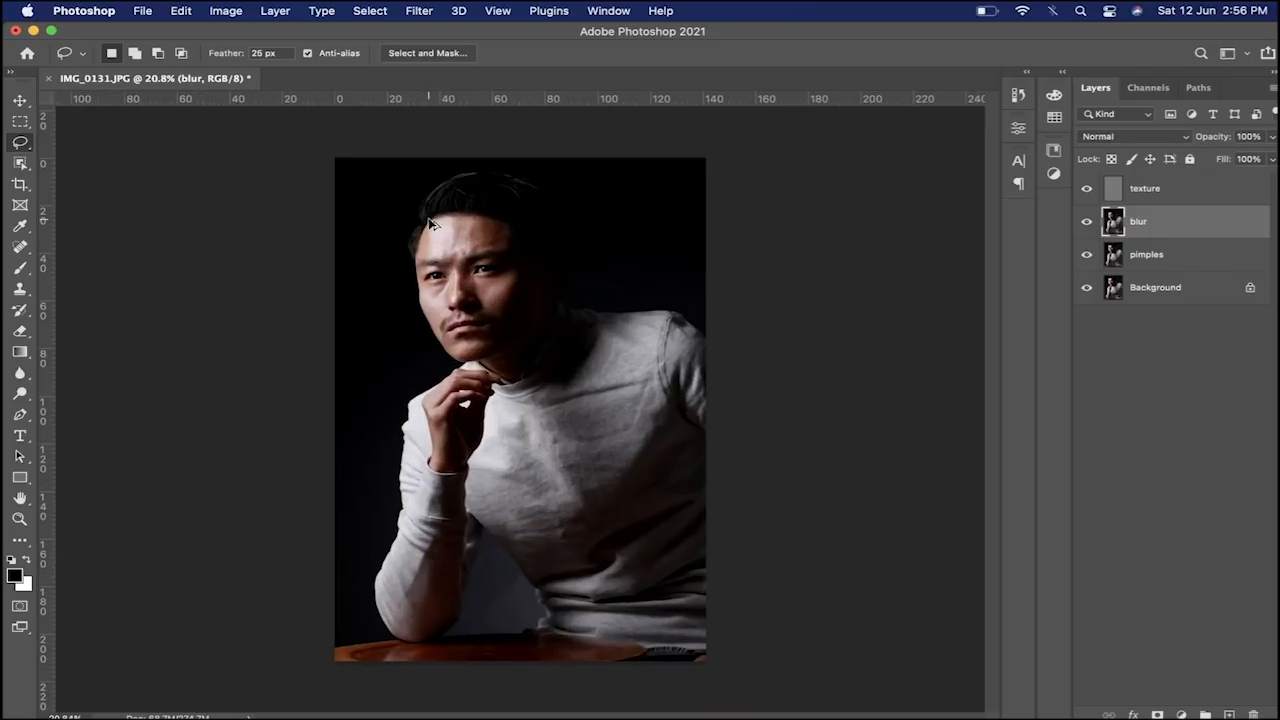
scroll(407, 182, "up", 1)
scroll(380, 146, "up", 1)
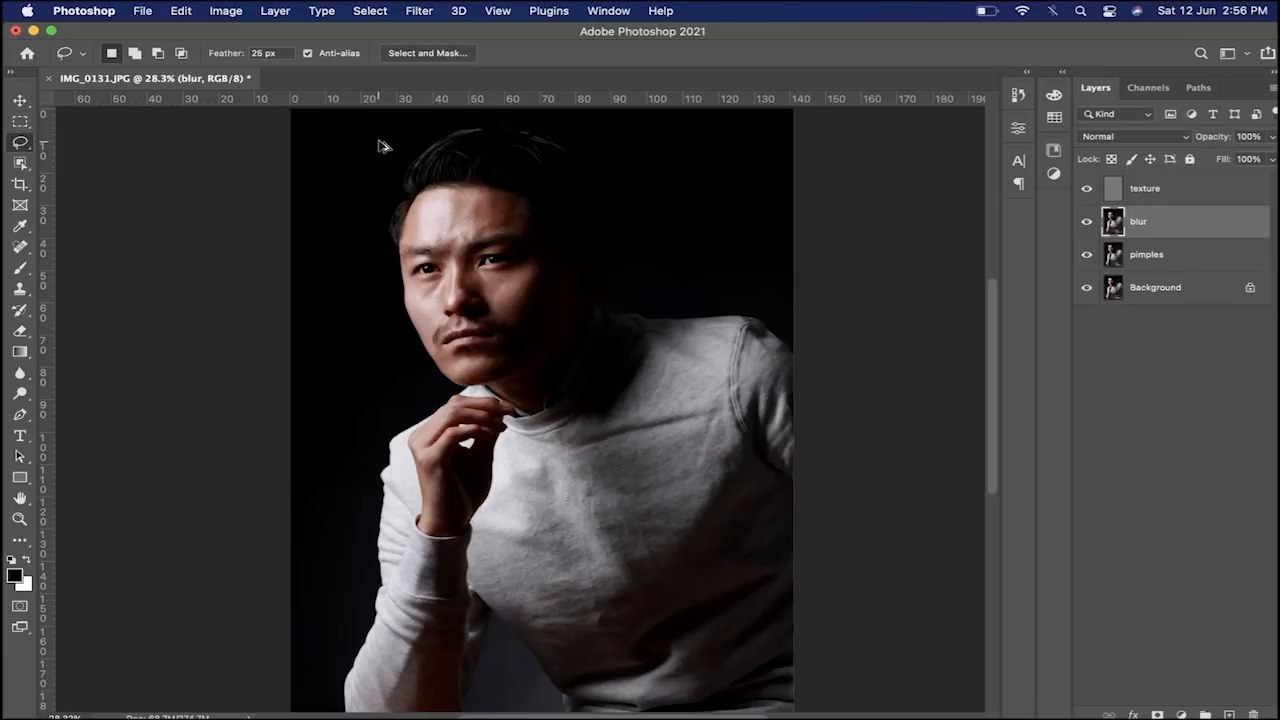
scroll(380, 148, "up", 5)
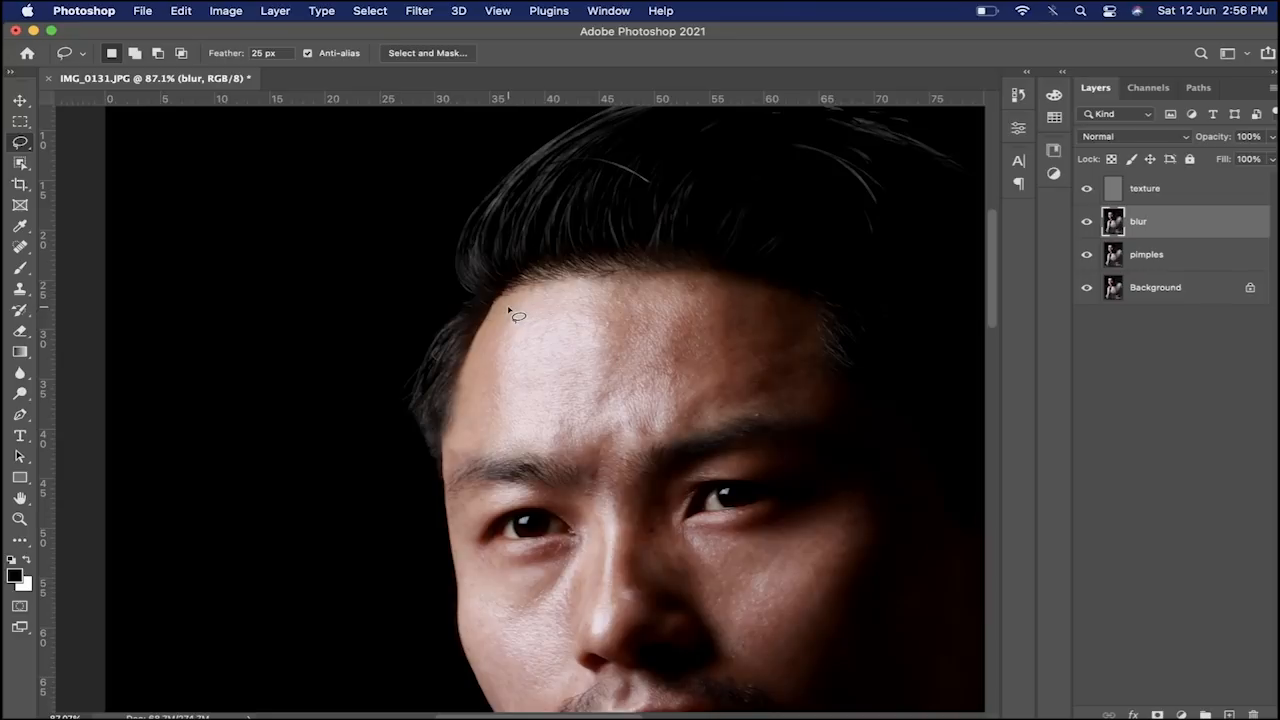
Outline the forehead skin with the Lasso at 25 px feather, then discard the selection
mouse_move(514, 300)
left_mouse_down()
mouse_move(474, 366)
mouse_move(473, 405)
mouse_move(505, 440)
mouse_move(561, 437)
left_mouse_up()
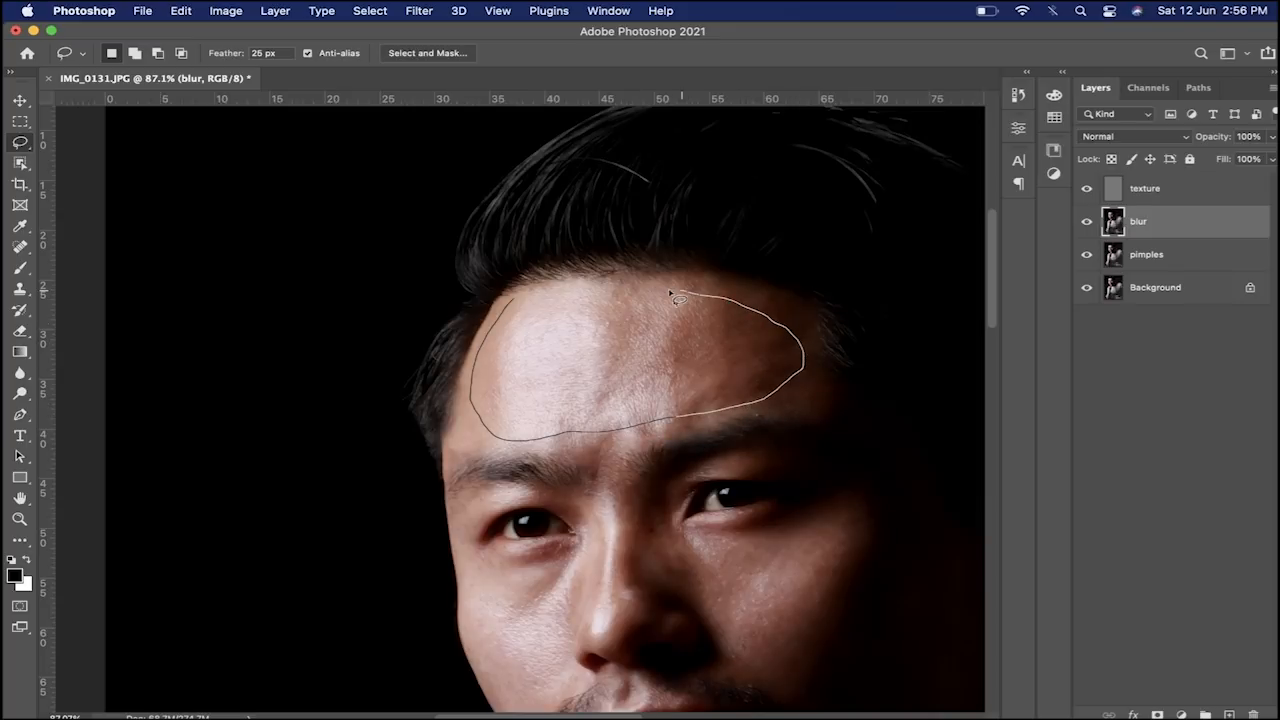
left_click_drag(566, 296, 529, 297)
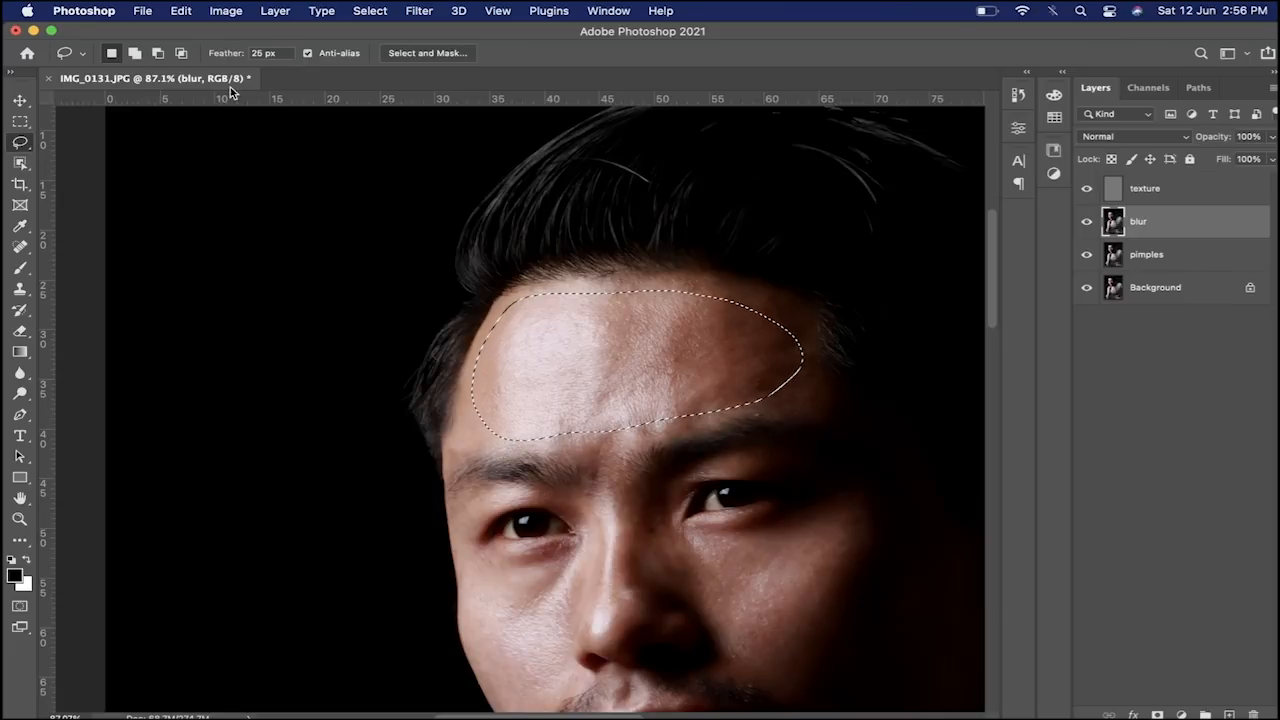
left_click_drag(755, 402, 757, 401)
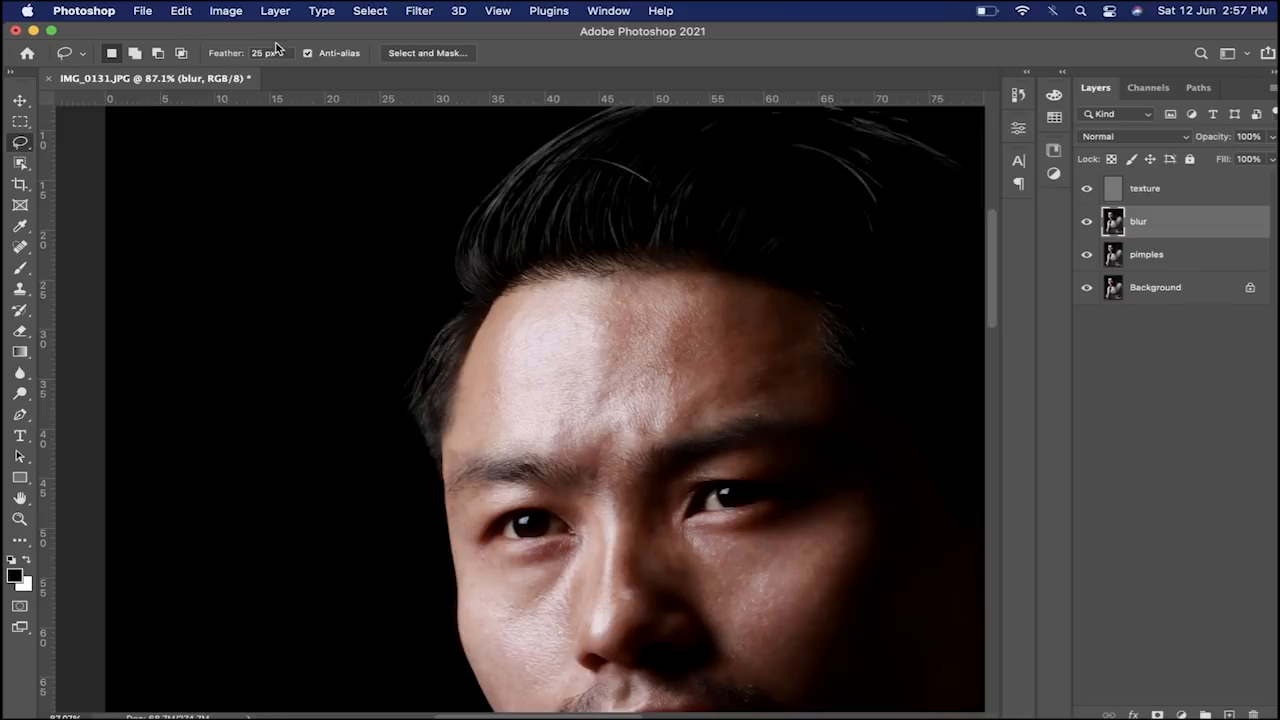
Preview a forehead lasso selection with 0 px feather in Quick Mask, then deselect it
type("0")
key("Return")
mouse_move(505, 318)
left_mouse_down()
mouse_move(465, 422)
mouse_move(603, 425)
mouse_move(743, 400)
mouse_move(789, 386)
mouse_move(799, 360)
mouse_move(798, 331)
mouse_move(716, 299)
mouse_move(510, 296)
left_mouse_up()
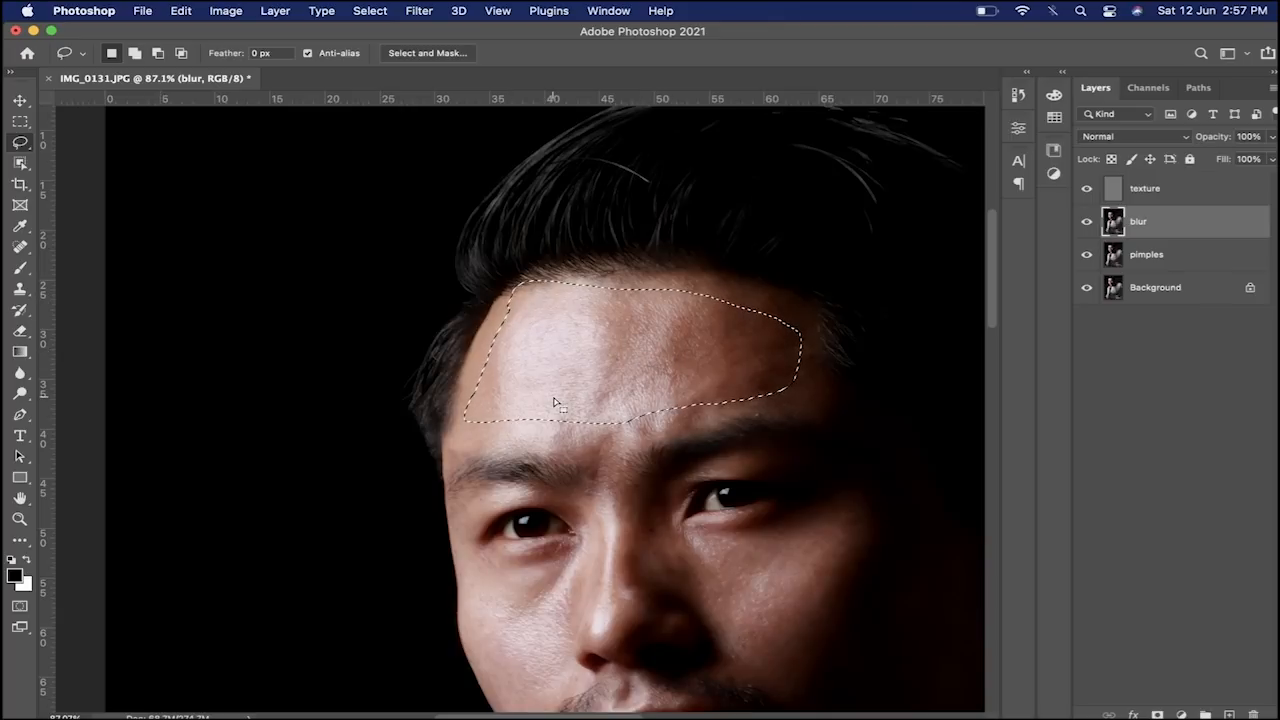
key("q")
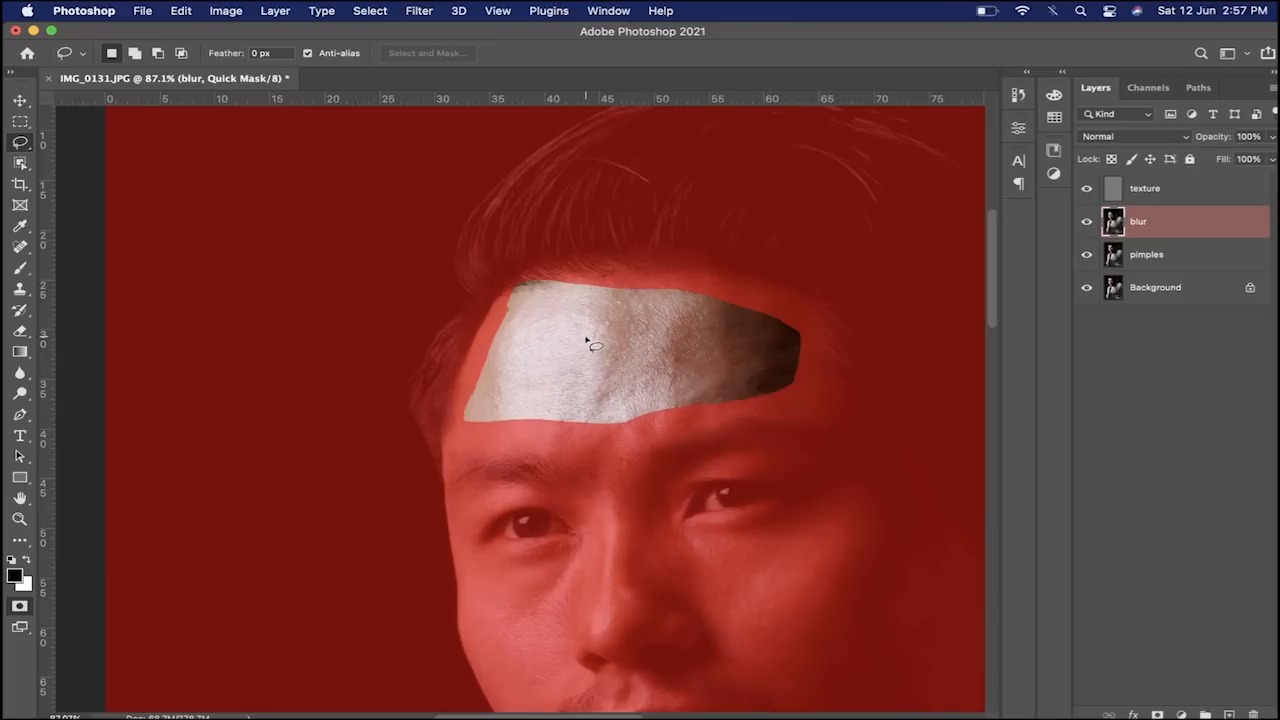
key("q")
key("super+d")
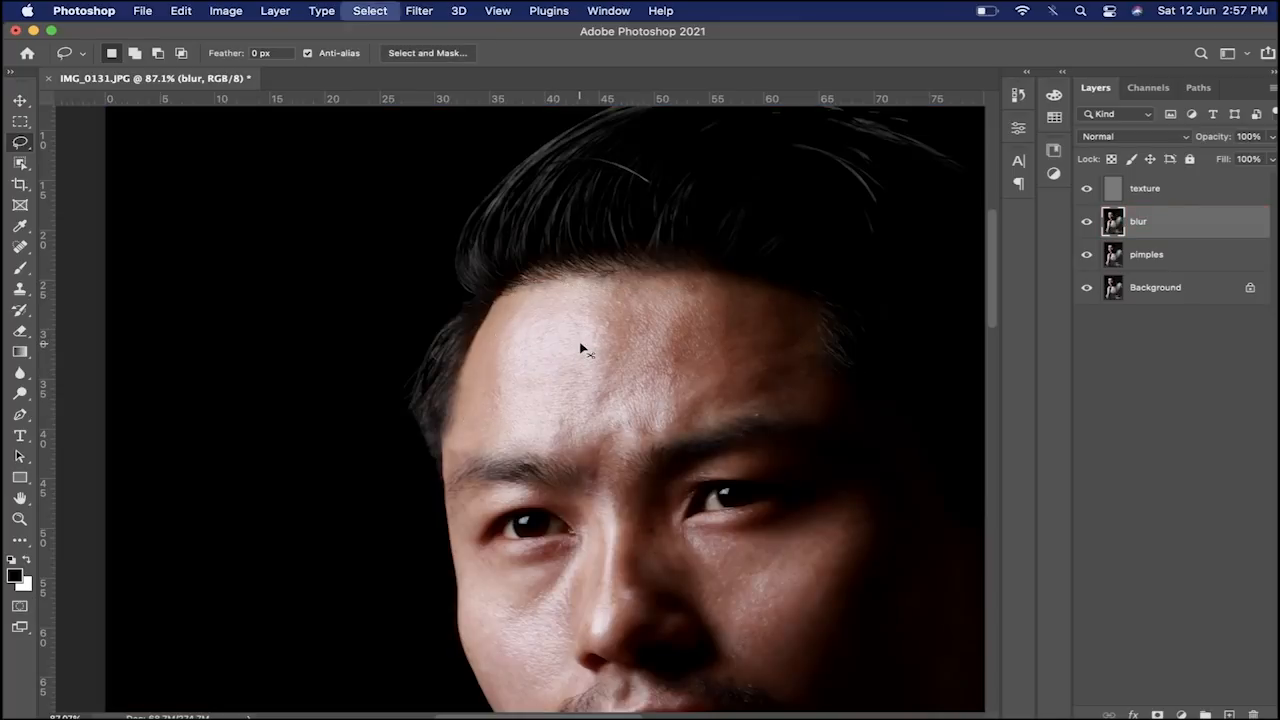
Lasso the forehead above the eyebrows with a 25 px feather and check the selection edge in Quick Mask
left_click(284, 57)
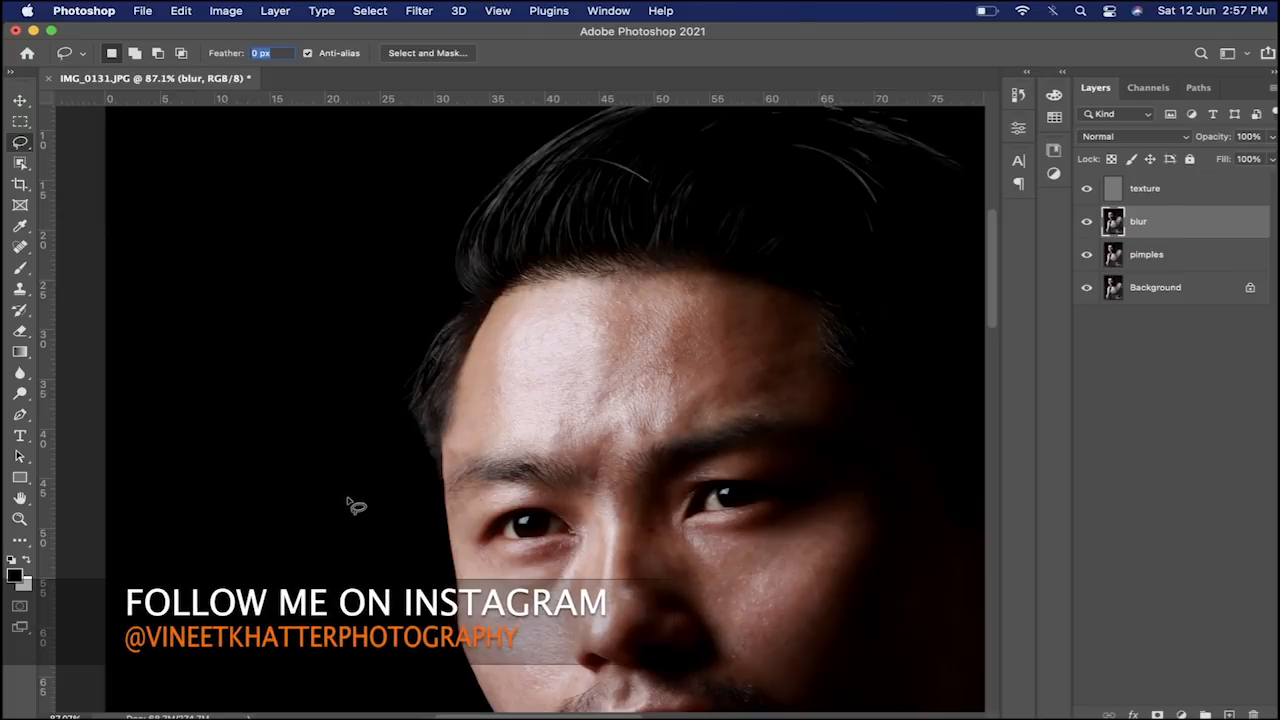
type("25")
key("Return")
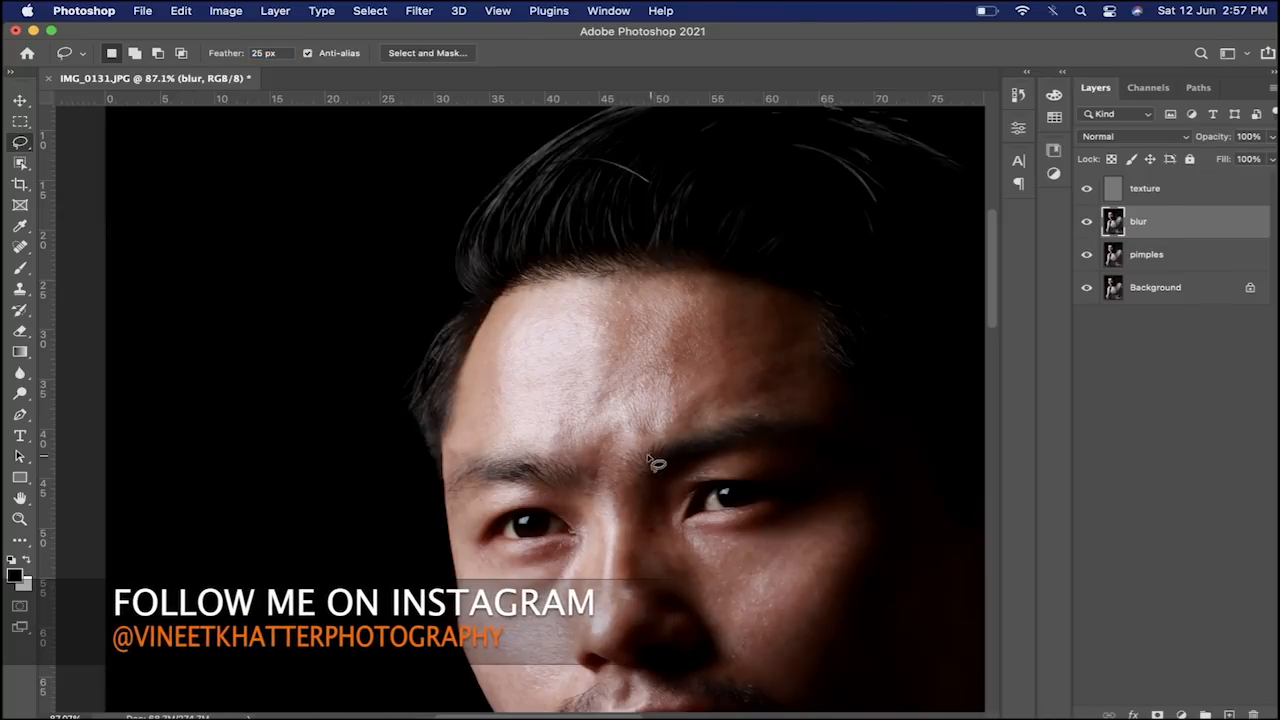
mouse_move(508, 311)
left_mouse_down()
mouse_move(472, 387)
mouse_move(483, 428)
mouse_move(509, 435)
mouse_move(653, 426)
mouse_move(810, 390)
mouse_move(798, 344)
mouse_move(757, 294)
mouse_move(506, 306)
left_mouse_up()
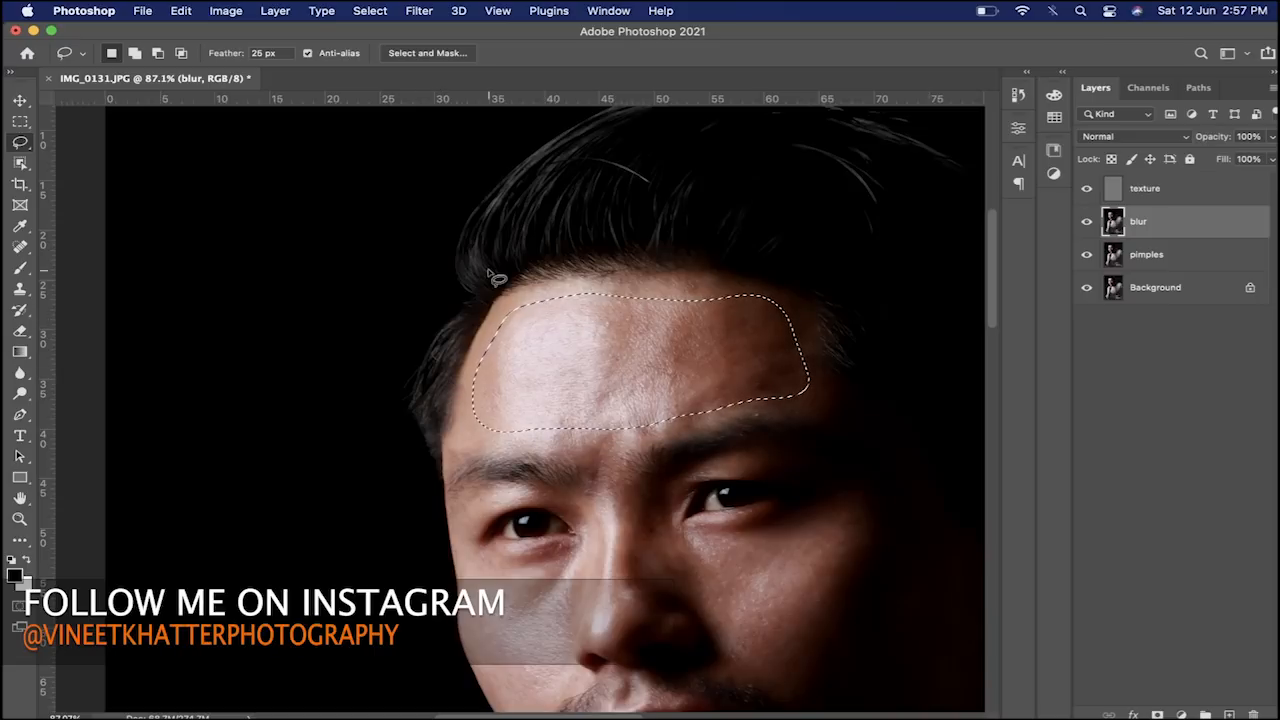
key("q")
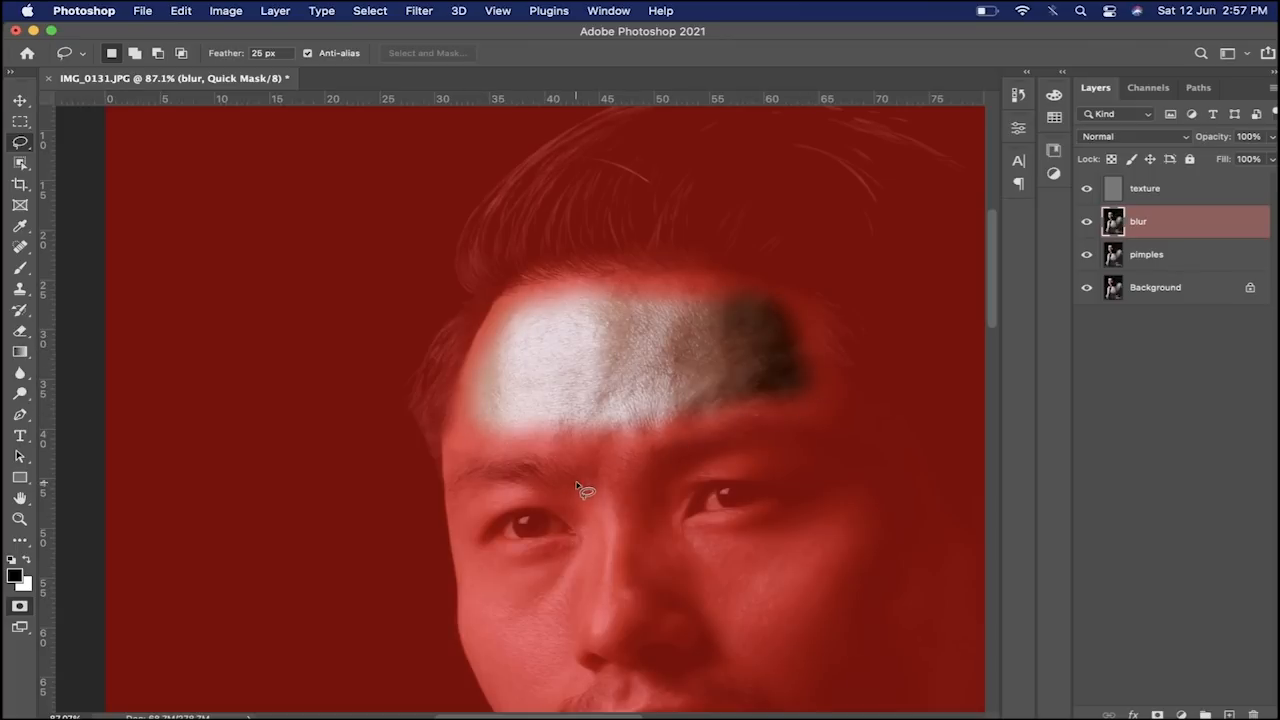
key("q")
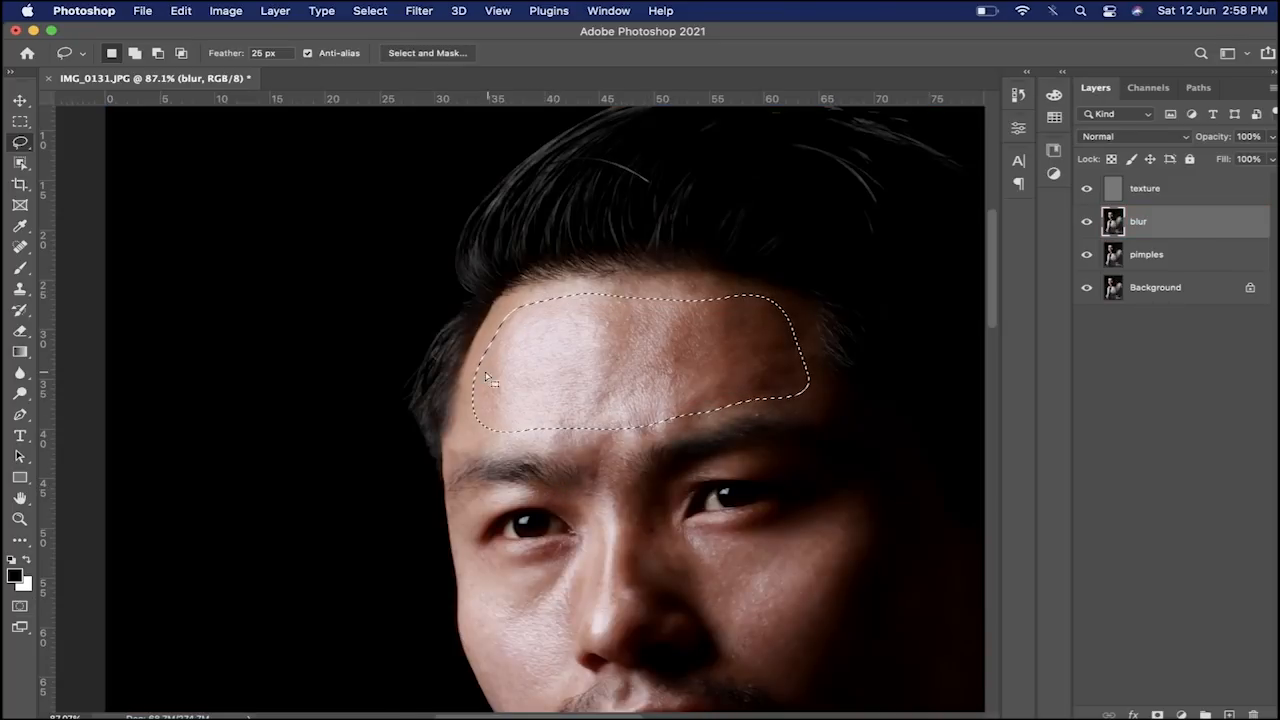
Open Gaussian Blur for the forehead selection and frame the forehead and eyes in the filter preview at 37%
left_click(424, 10)
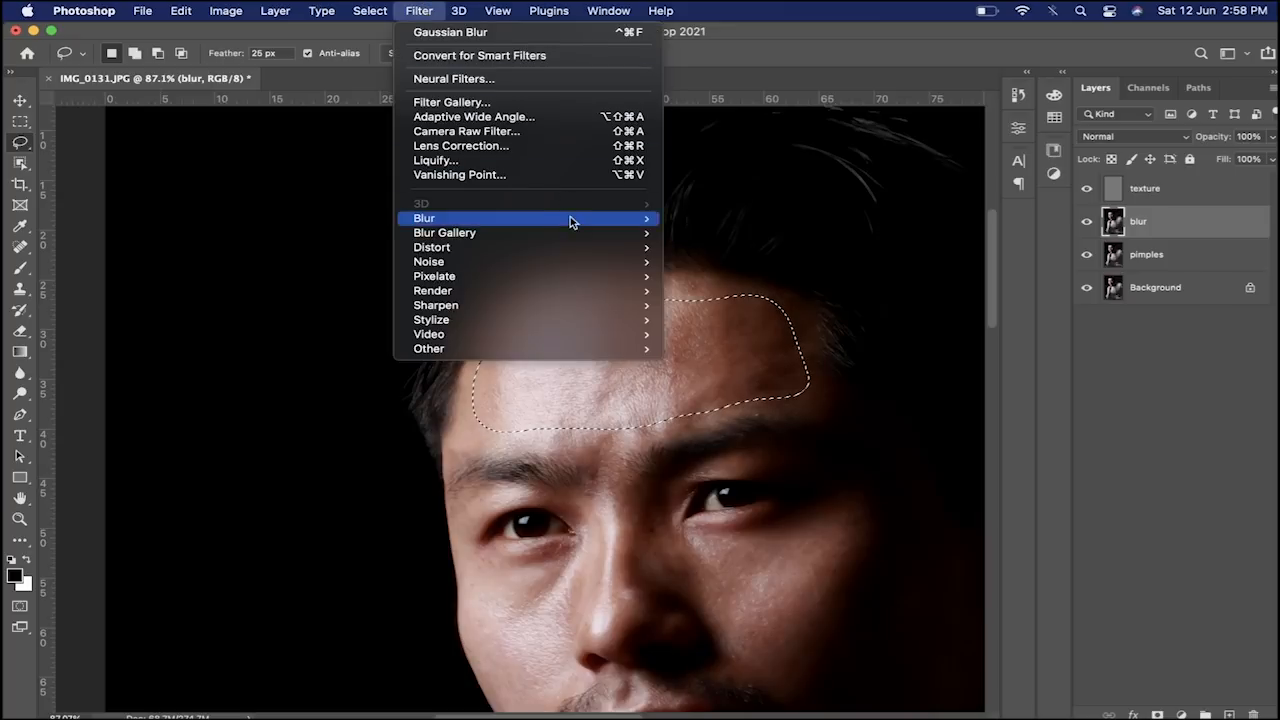
mouse_move(630, 220)
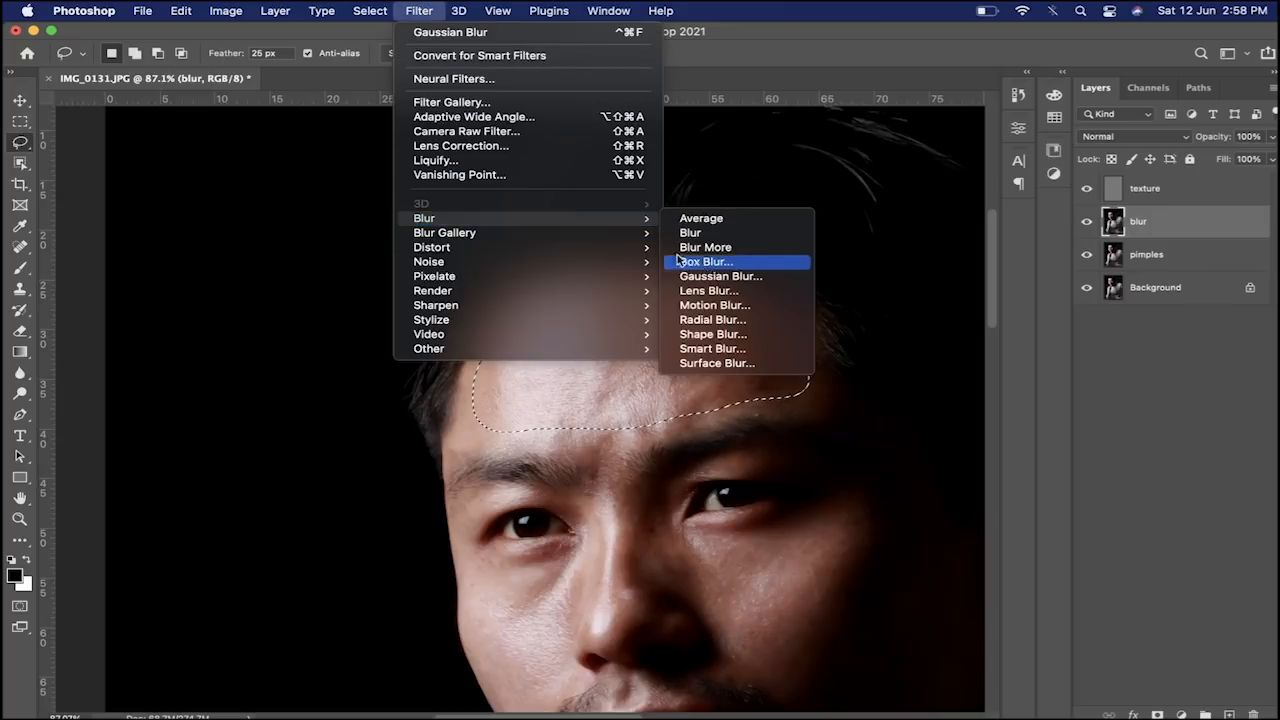
left_click(735, 277)
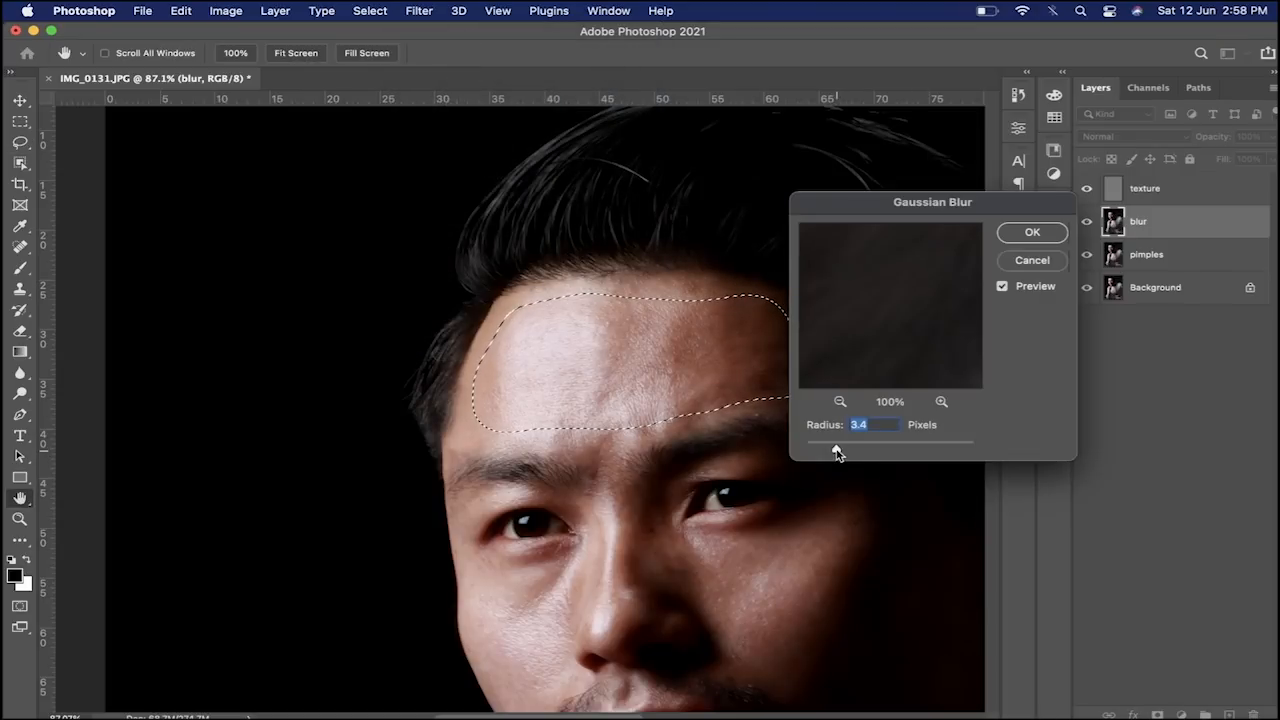
left_click_drag(828, 453, 858, 450)
left_click(841, 403)
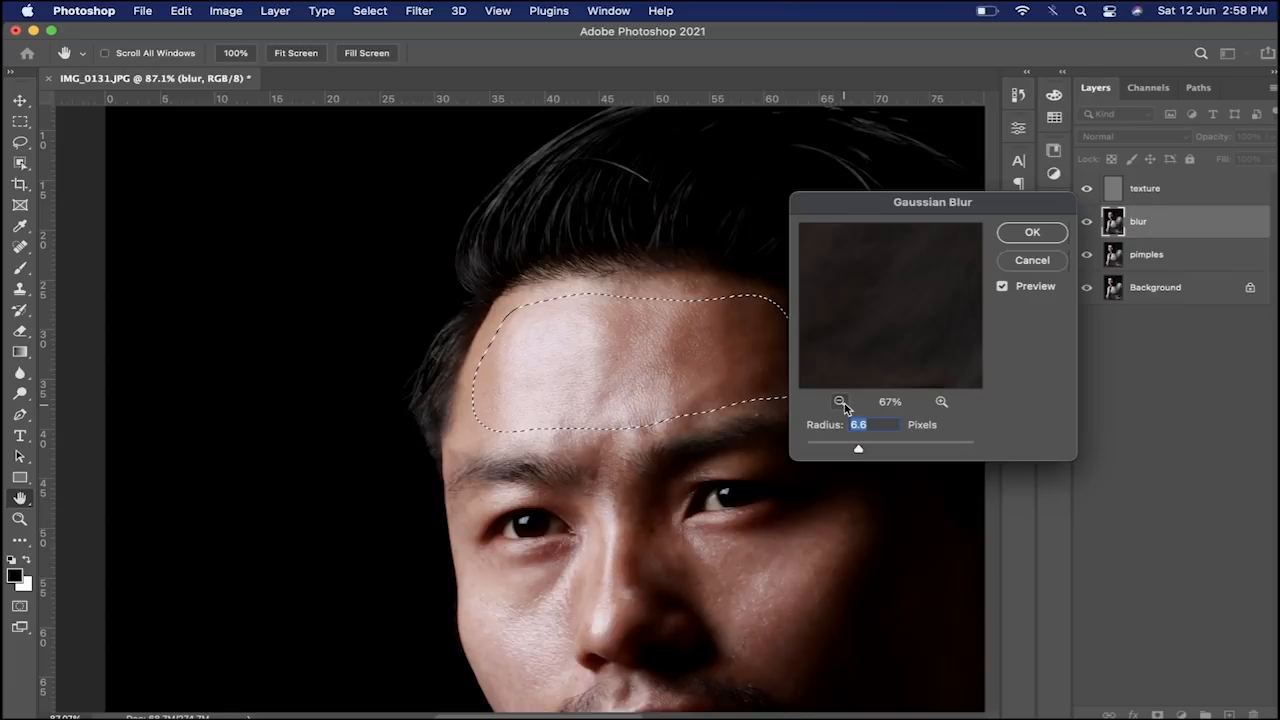
left_click(841, 403)
left_click(840, 402)
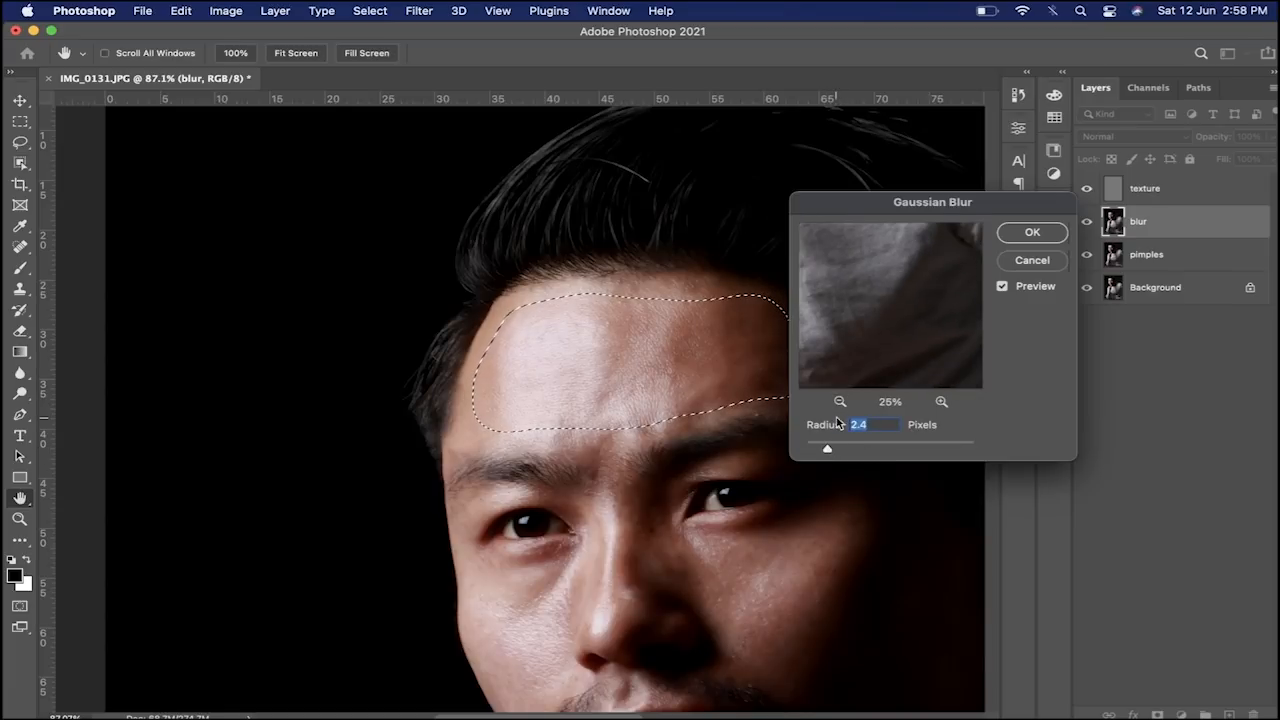
left_click(840, 402)
left_click(840, 402)
left_click(840, 402)
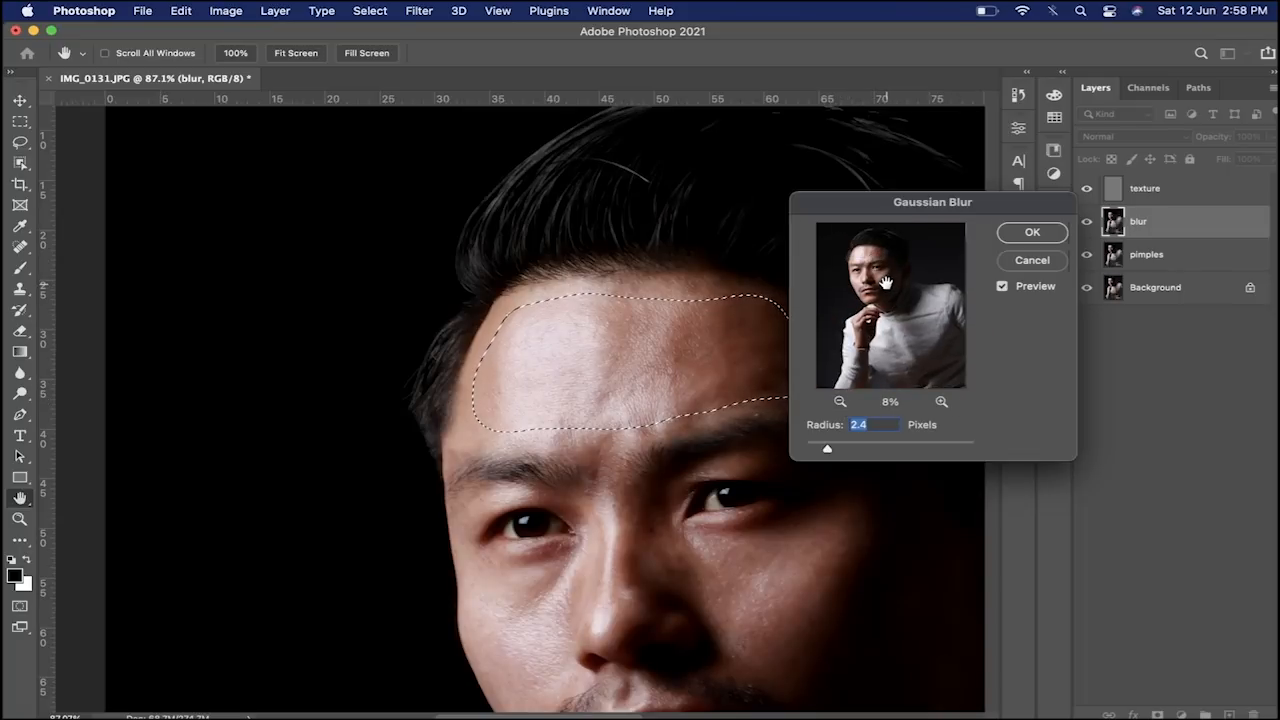
left_click(871, 236, "super")
left_click(871, 236, "super")
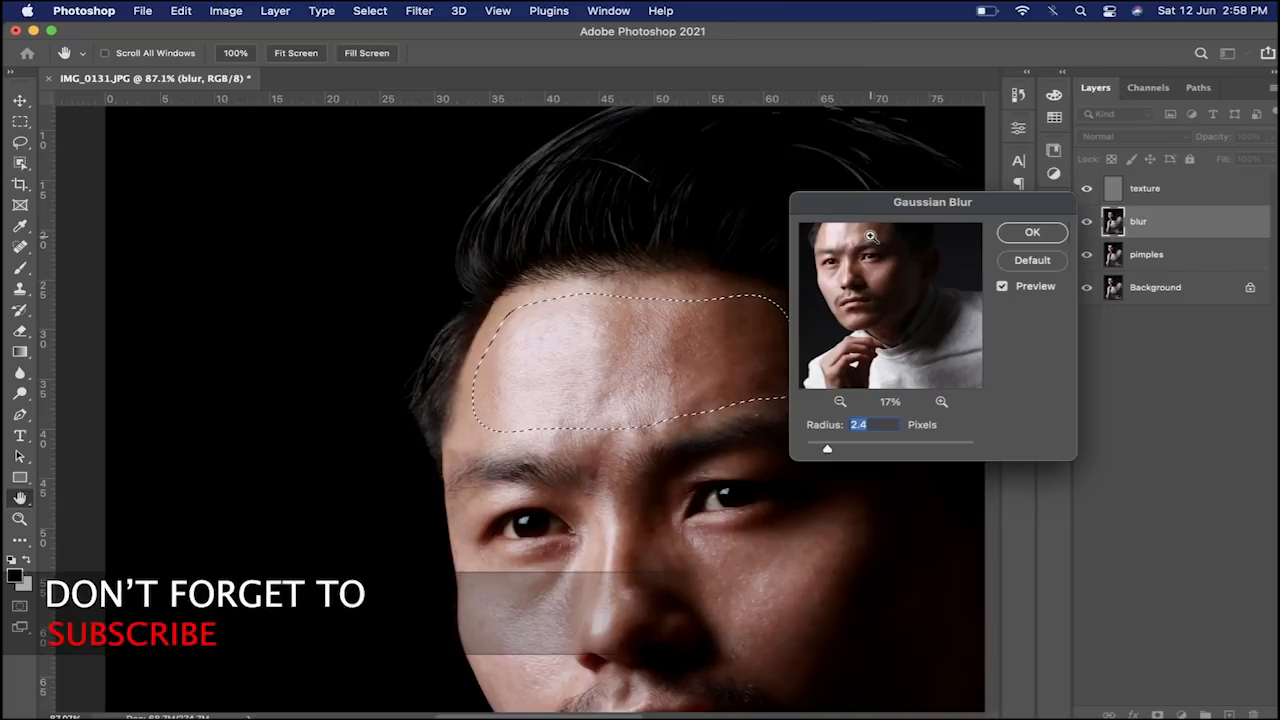
left_click(887, 308, "super")
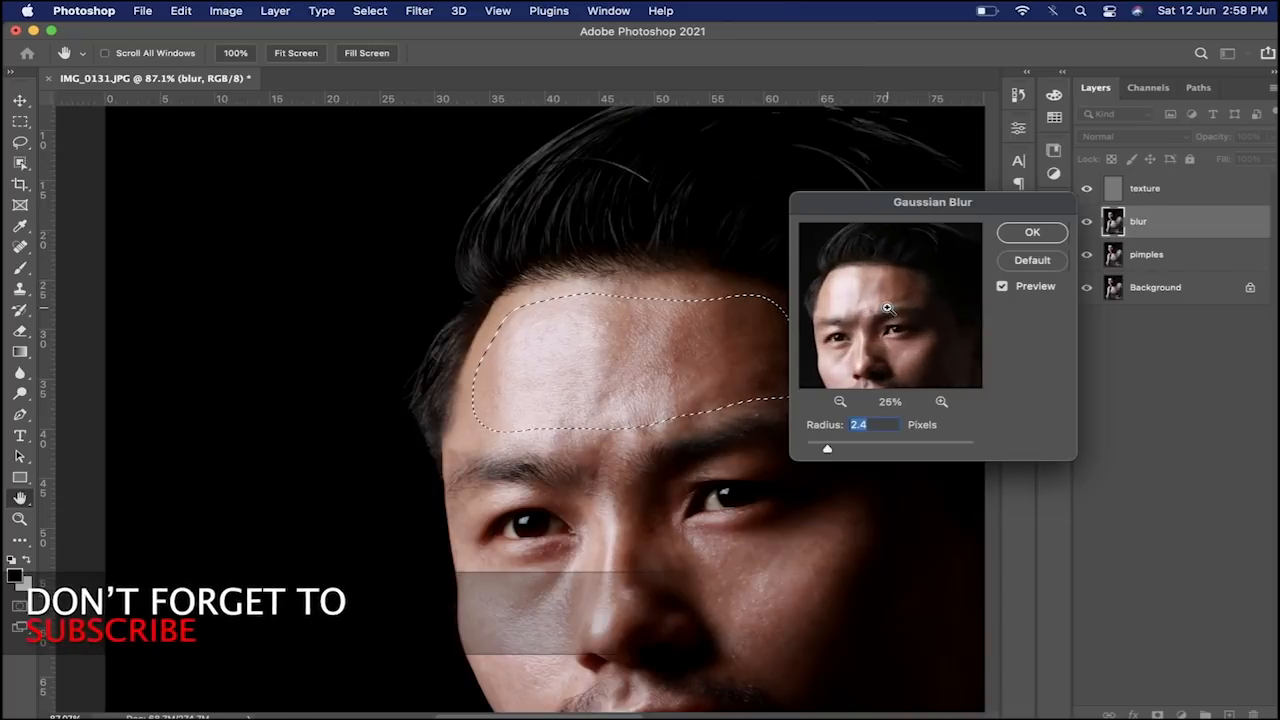
left_click(887, 308, "super")
left_click_drag(887, 308, 875, 316)
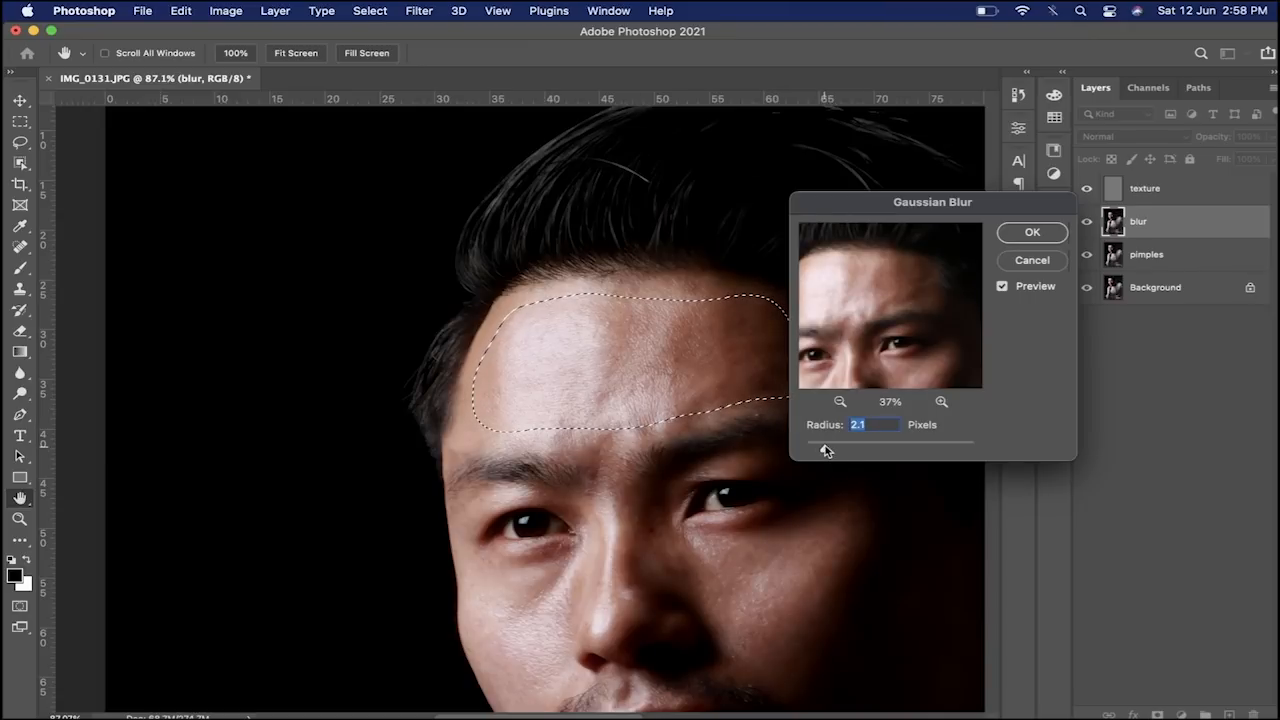
Try Gaussian Blur radii up to 1000 px, apply 7.0 px to the forehead on the blur layer, and deselect
left_click_drag(832, 445, 1117, 450)
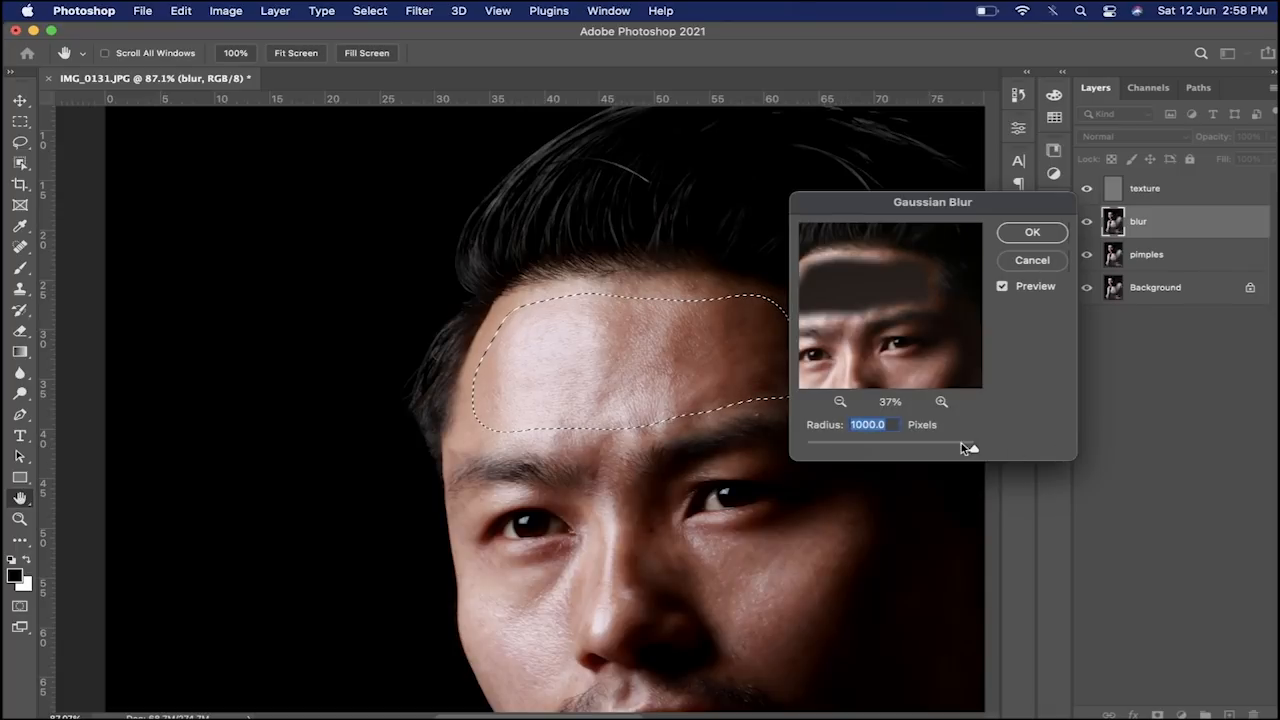
left_click_drag(900, 450, 858, 451)
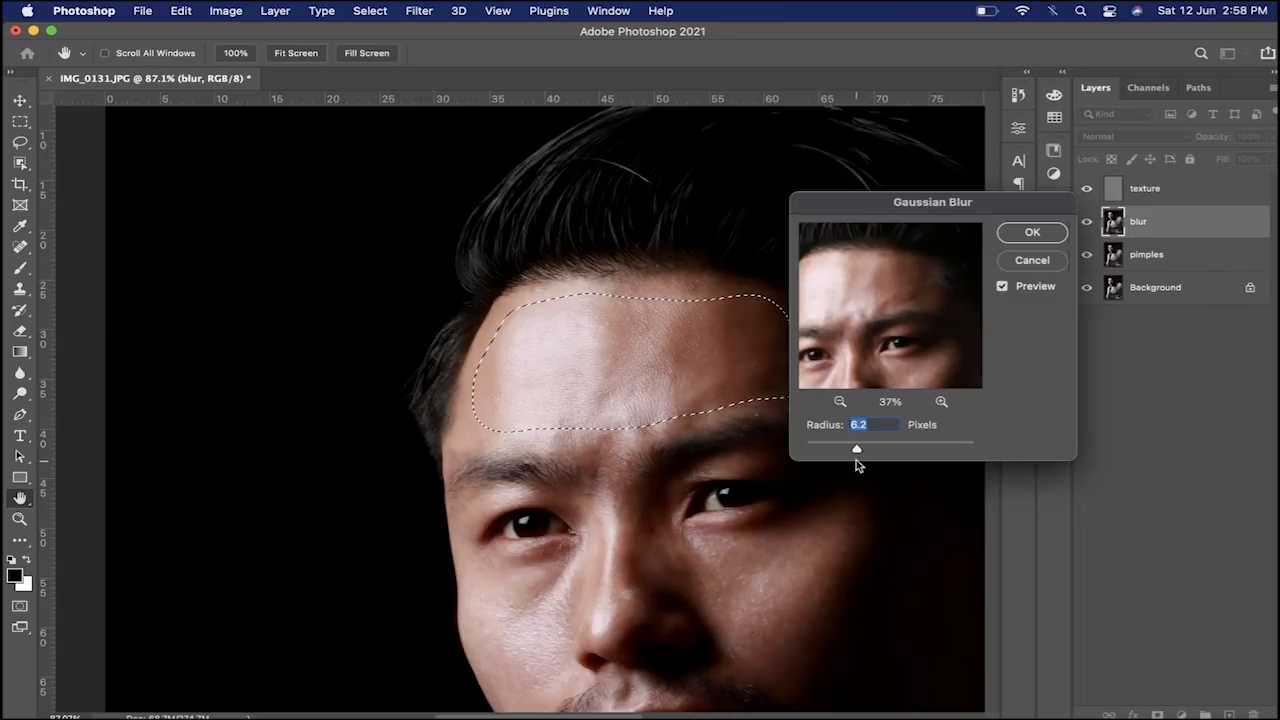
left_click_drag(858, 450, 862, 450)
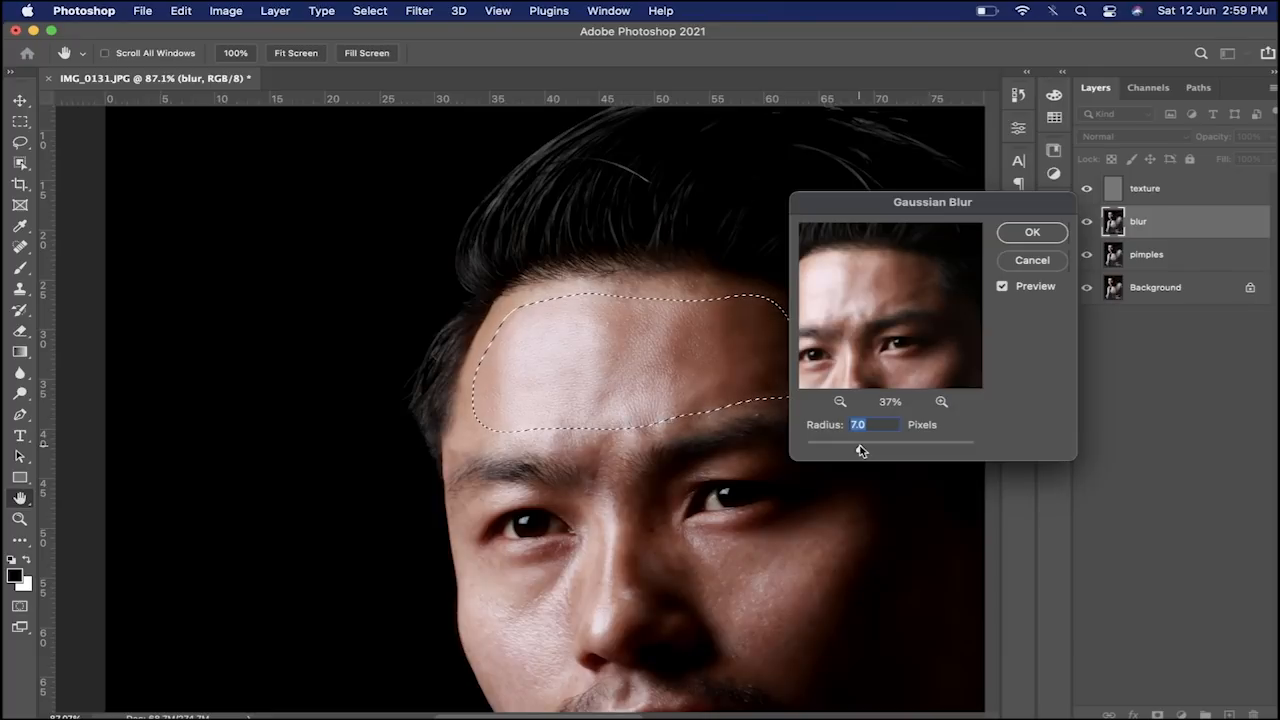
left_click_drag(910, 212, 1059, 213)
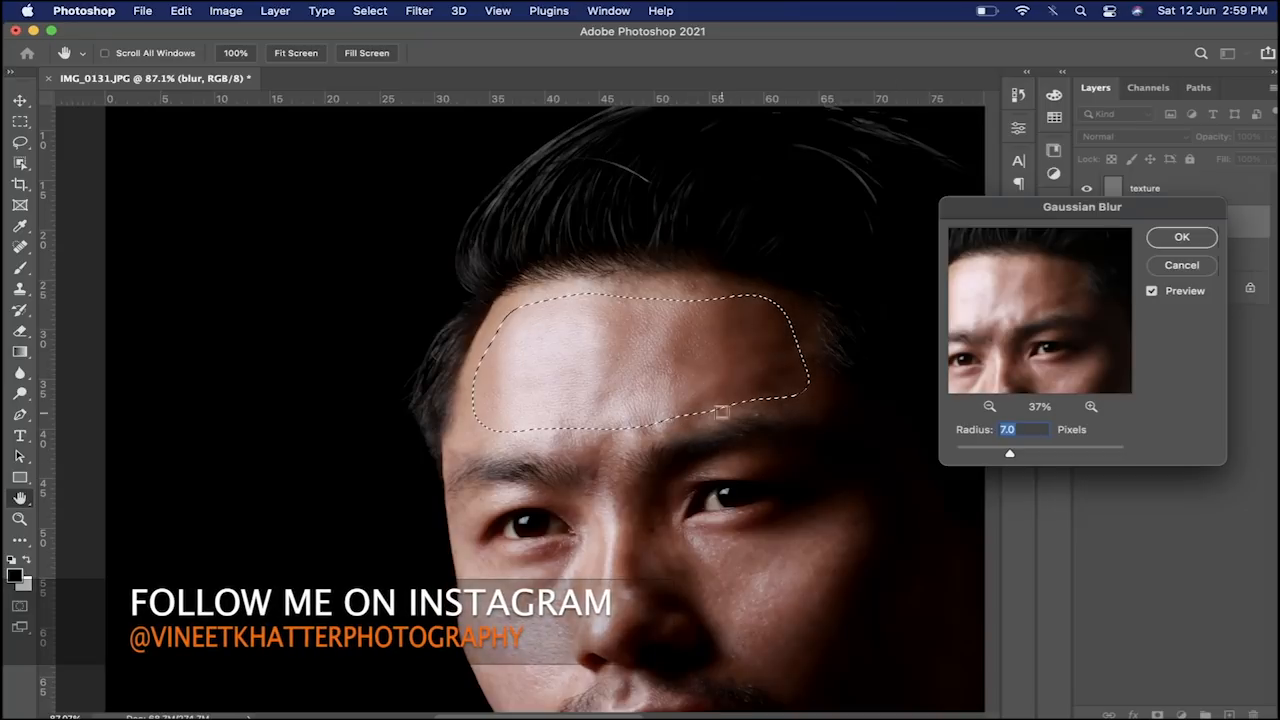
left_click(1179, 237)
key("super+d")
scroll(750, 355, "up", 2)
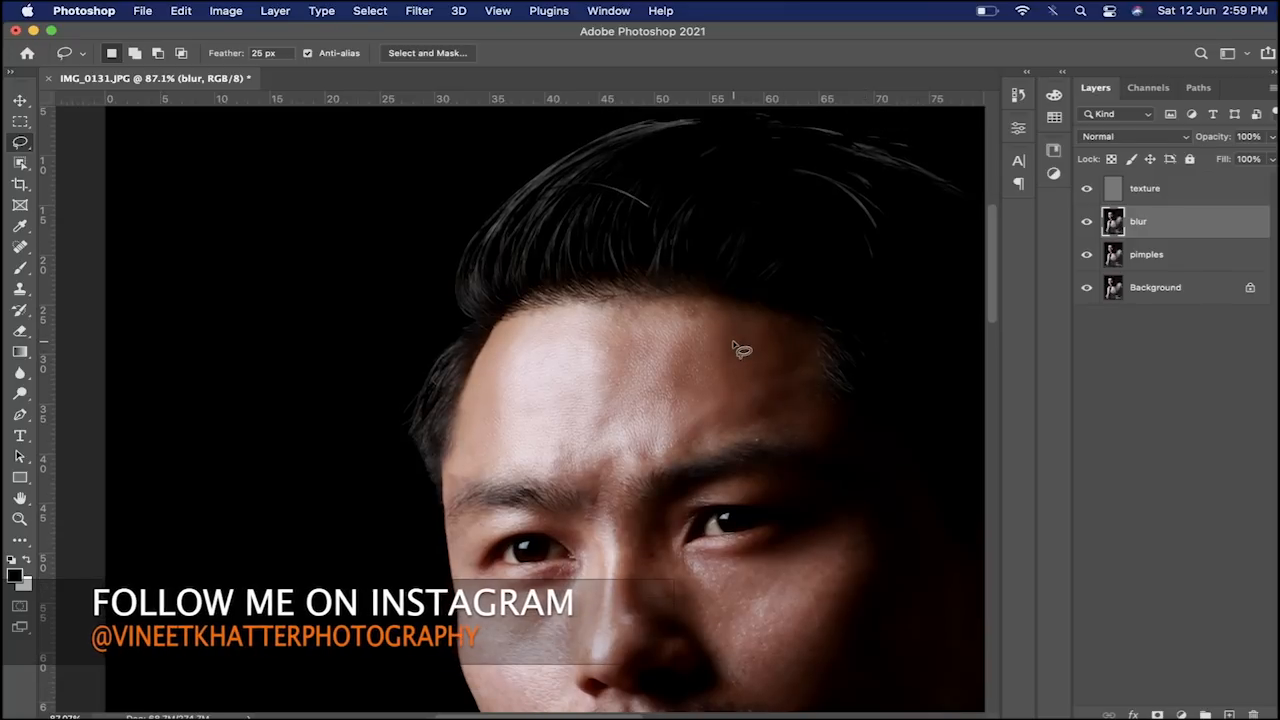
scroll(741, 350, "up", 1)
scroll(739, 347, "down", 2)
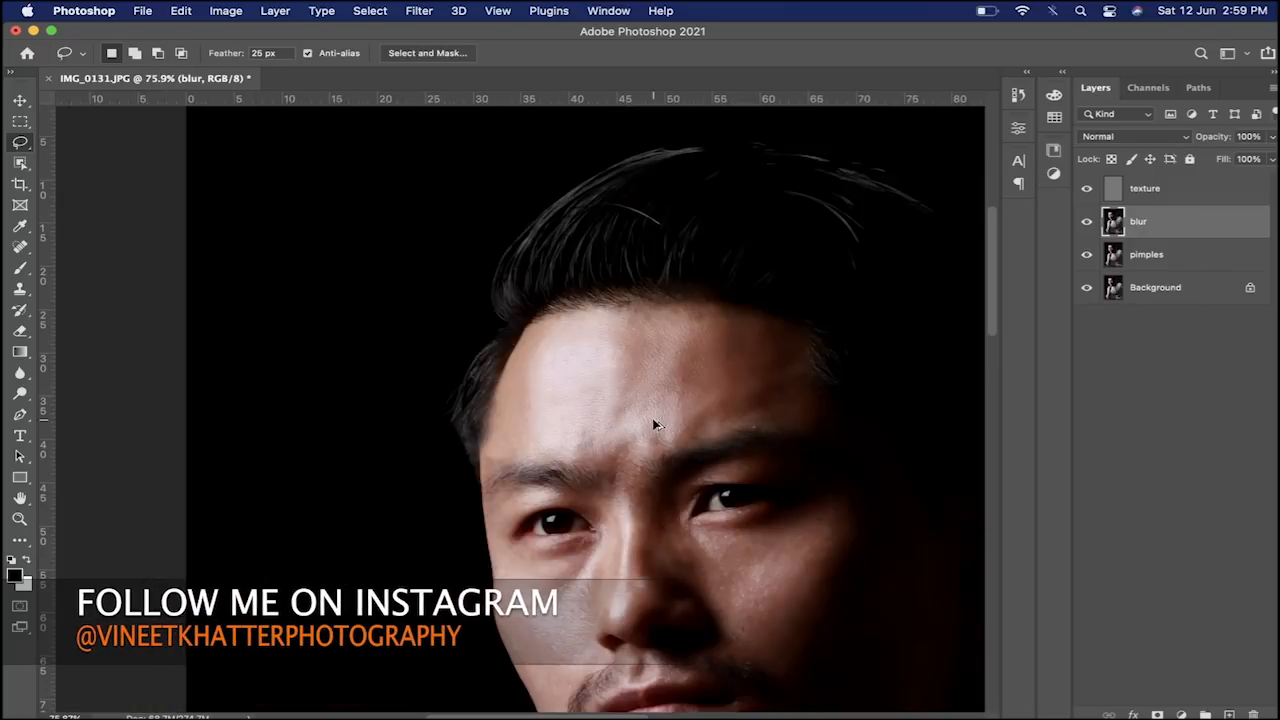
scroll(651, 423, "up", 1)
scroll(657, 420, "down", 4)
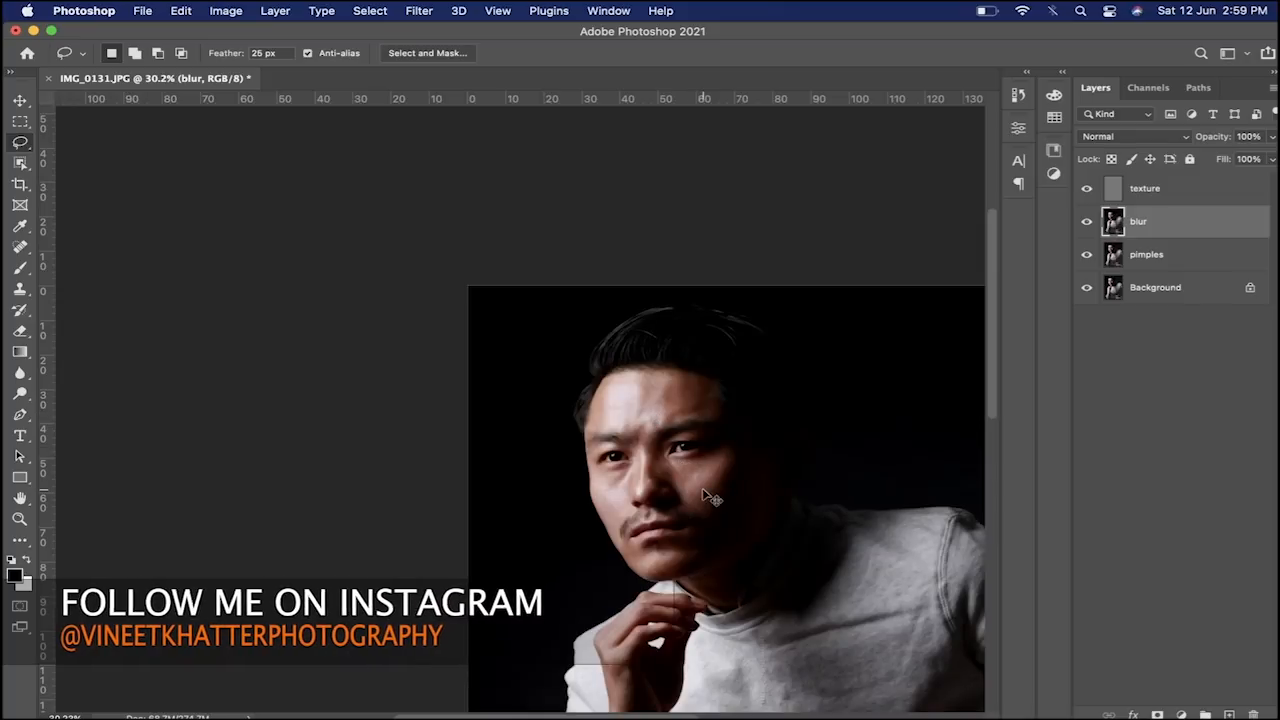
scroll(710, 497, "up", 3)
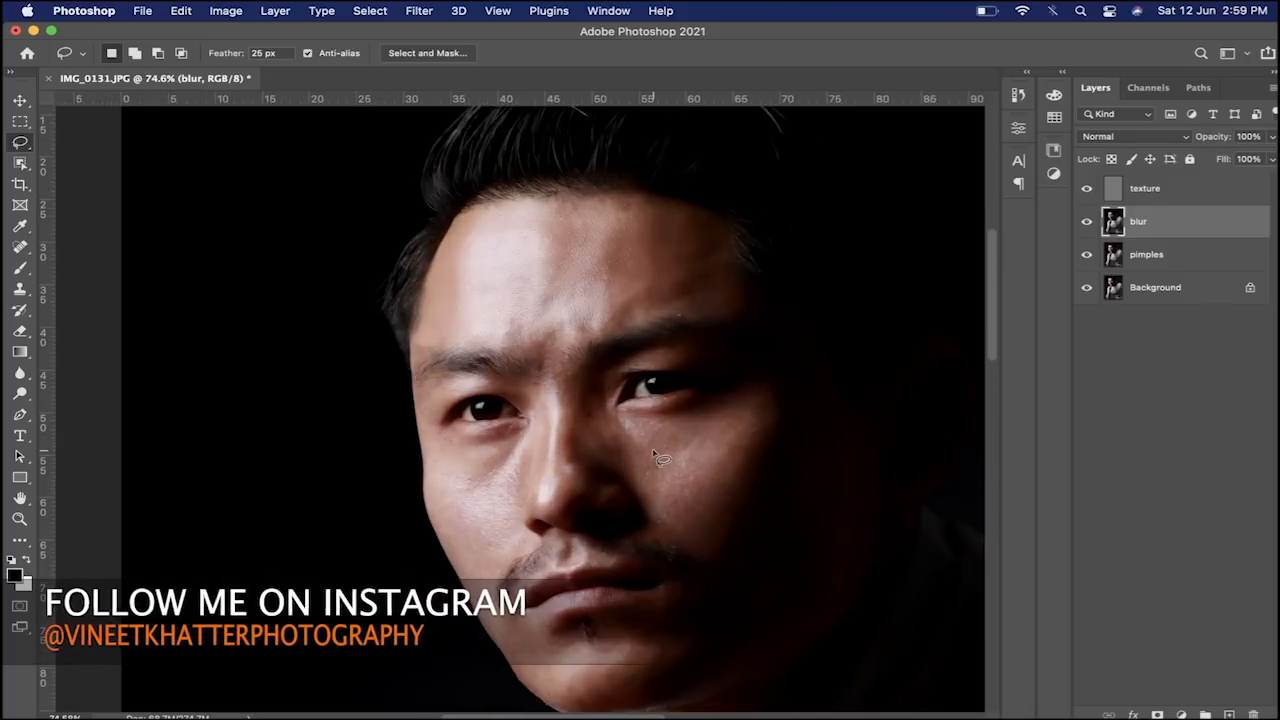
Lasso the shaded cheek below the eye with a 25 px feather, reapply the last Gaussian Blur on the blur layer, and deselect
mouse_move(625, 428)
left_mouse_down()
mouse_move(674, 522)
mouse_move(698, 531)
mouse_move(758, 459)
mouse_move(780, 405)
mouse_move(630, 429)
left_mouse_up()
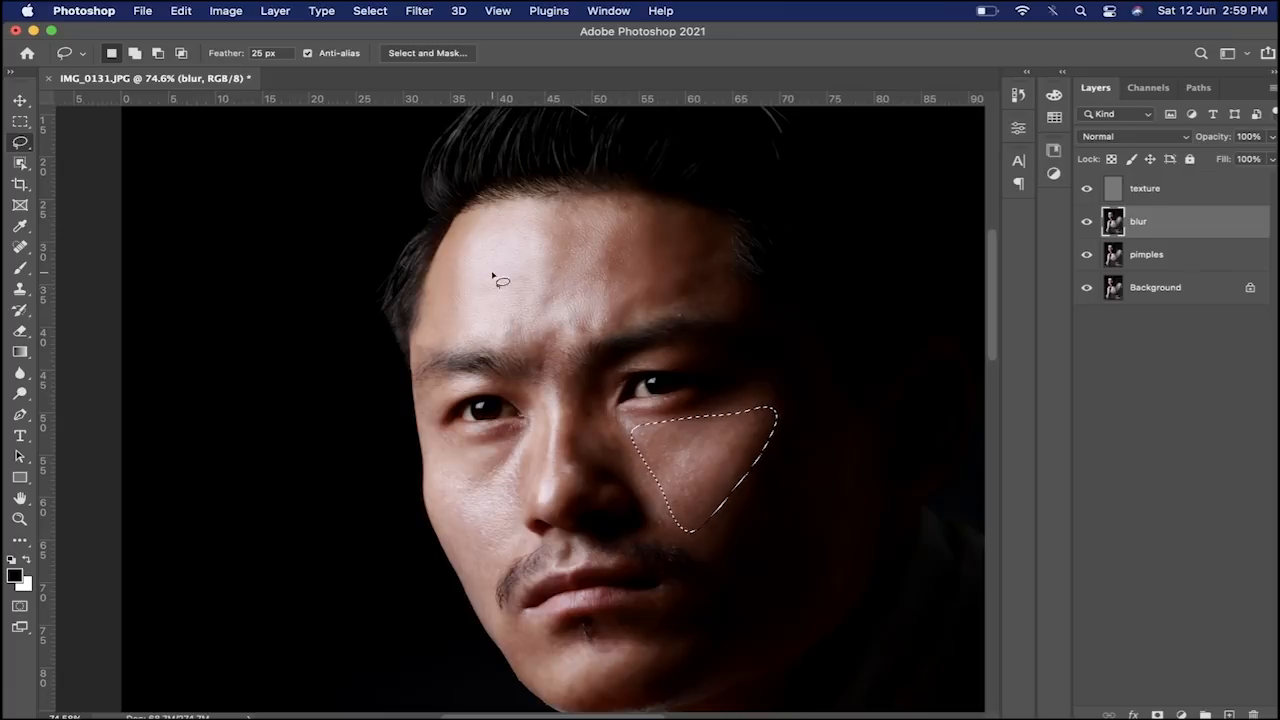
left_click(420, 10)
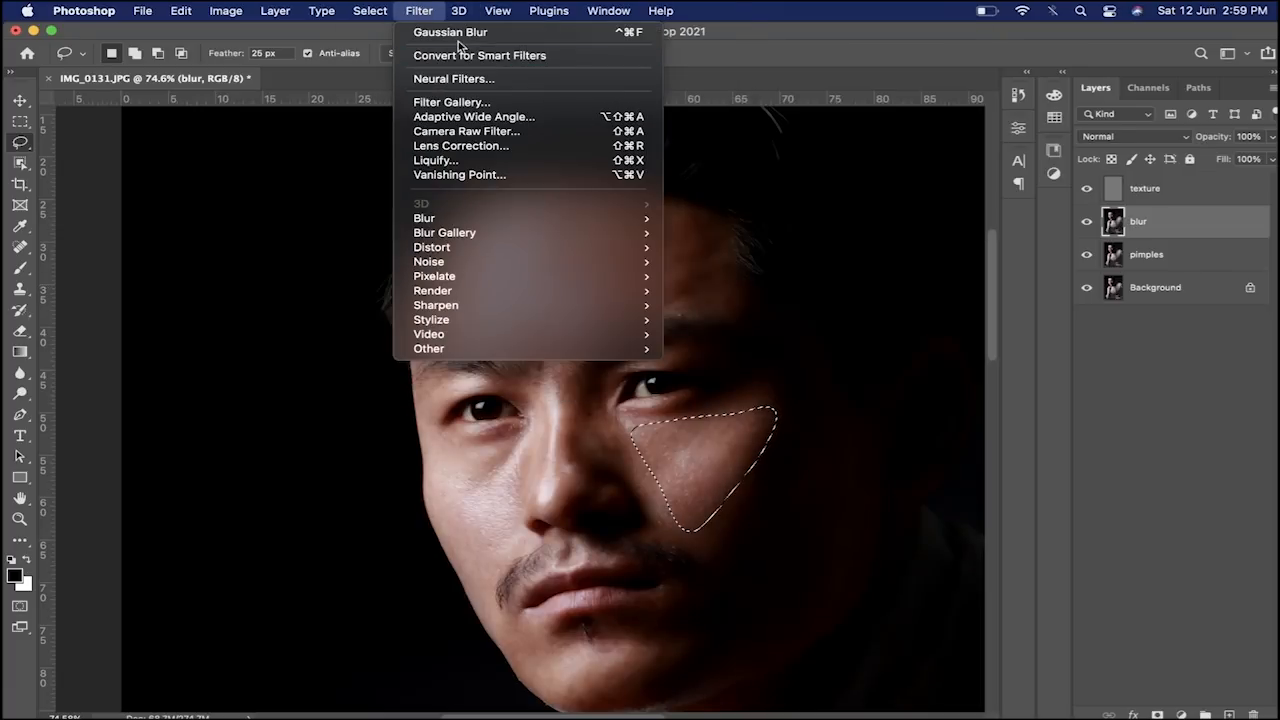
left_click(575, 42)
key("super+d")
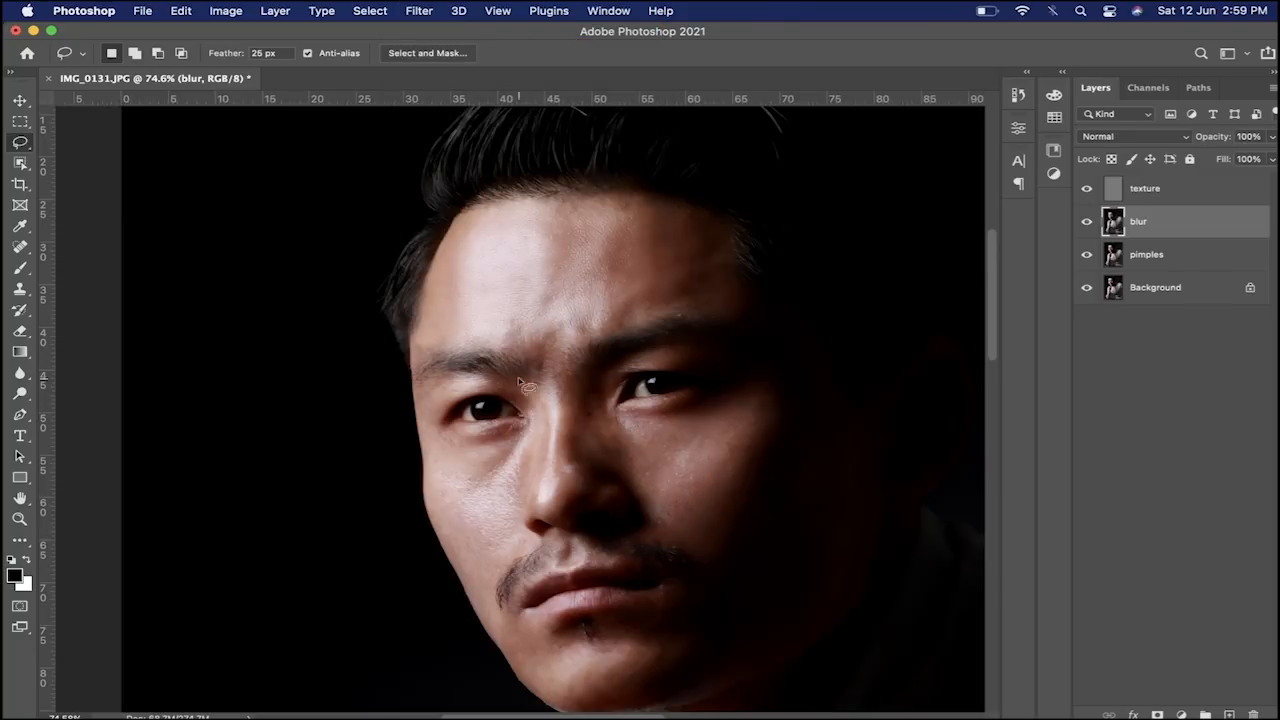
mouse_move(640, 458)
left_mouse_down()
mouse_move(679, 529)
mouse_move(673, 464)
mouse_move(640, 456)
left_mouse_up()
key("super+d")
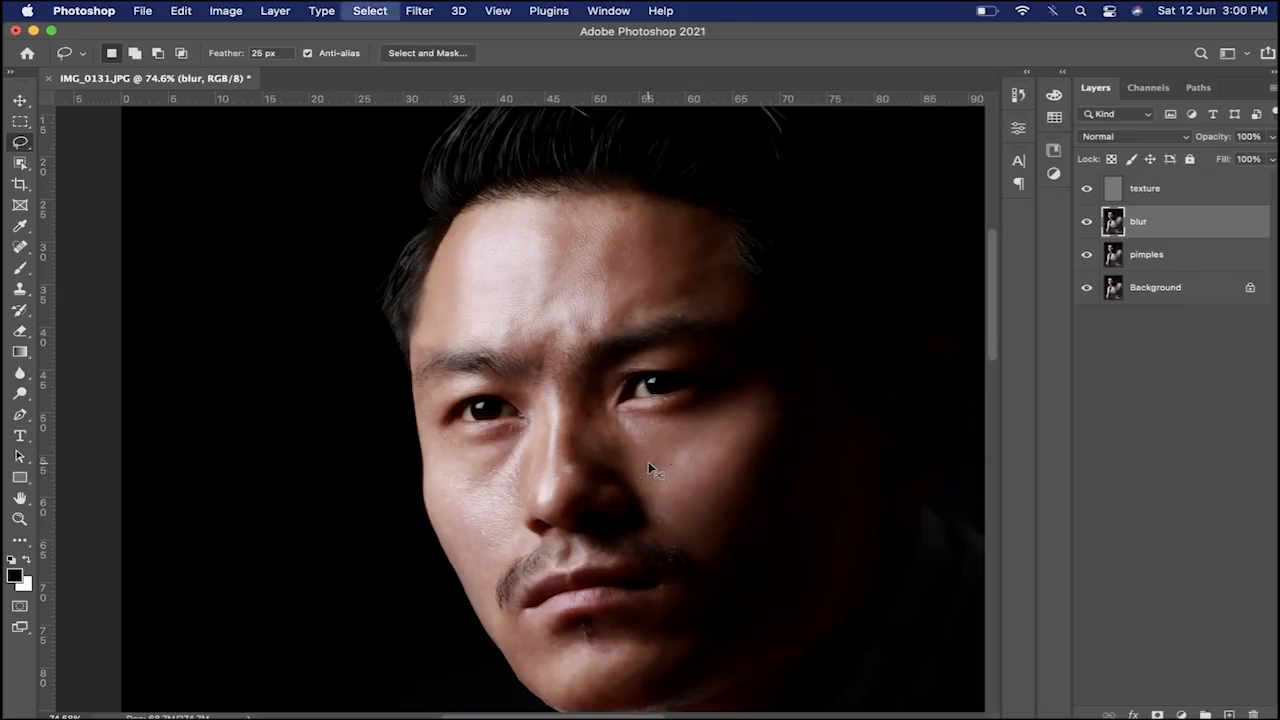
Lasso the brightly lit cheek beside the nose with a 25 px feather, smooth it on the blur layer, and deselect
scroll(678, 518, "up", 3)
mouse_move(538, 388)
left_mouse_down()
mouse_move(672, 428)
mouse_move(657, 380)
mouse_move(540, 380)
left_mouse_up()
key("super+shift+i")
mouse_move(204, 450)
left_mouse_down()
mouse_move(201, 548)
mouse_move(233, 656)
mouse_move(270, 683)
mouse_move(368, 620)
mouse_move(403, 426)
mouse_move(206, 451)
left_mouse_up()
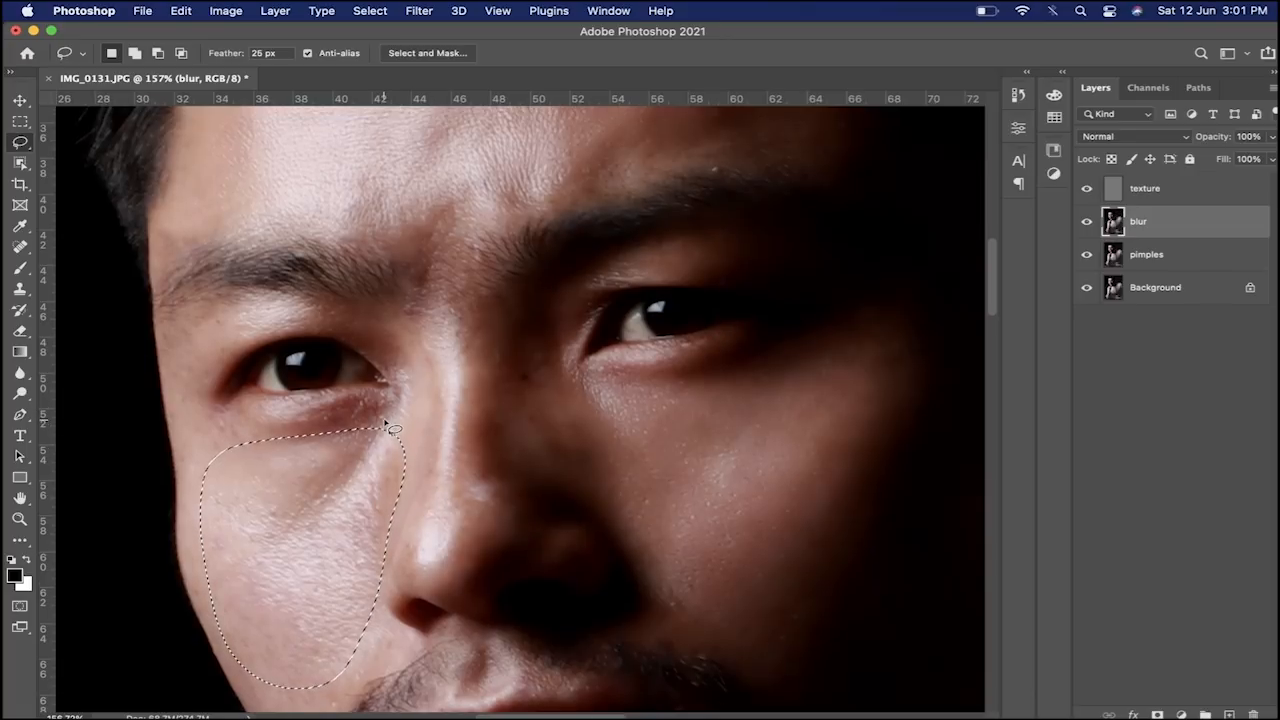
scroll(388, 425, "up", 2)
scroll(388, 425, "down", 3)
scroll(386, 427, "up", 2)
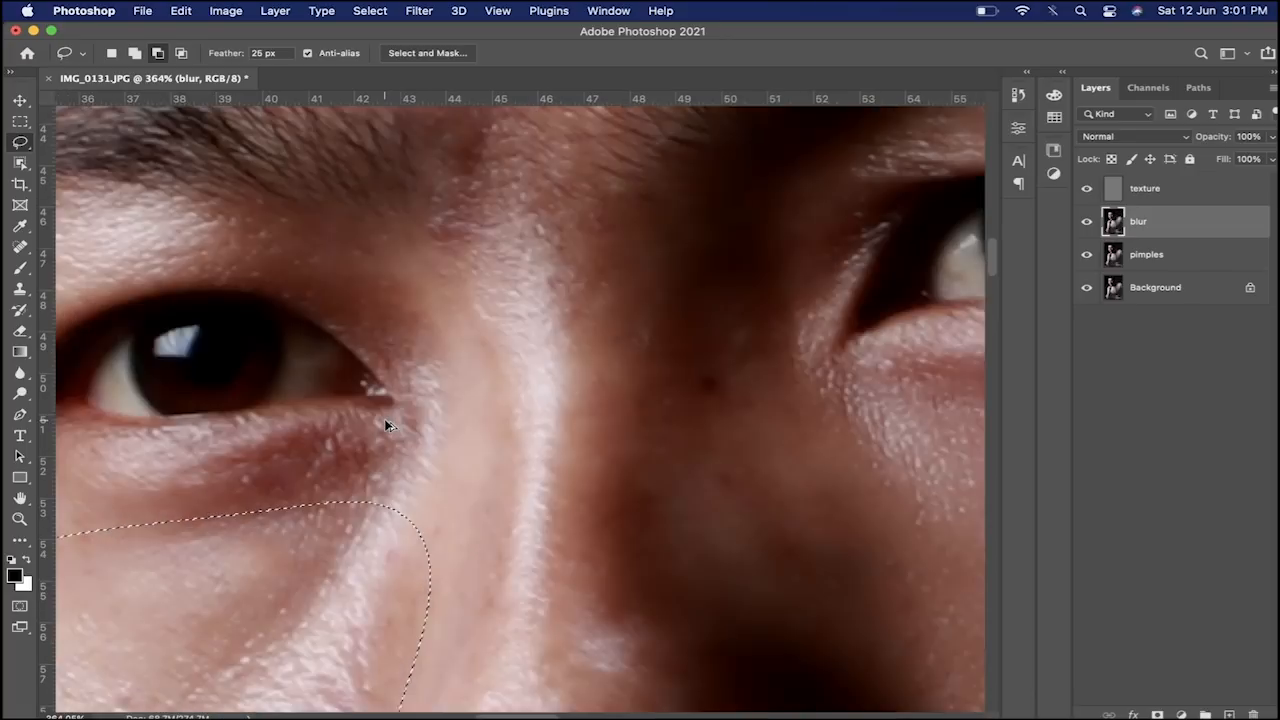
scroll(390, 437, "down", 4)
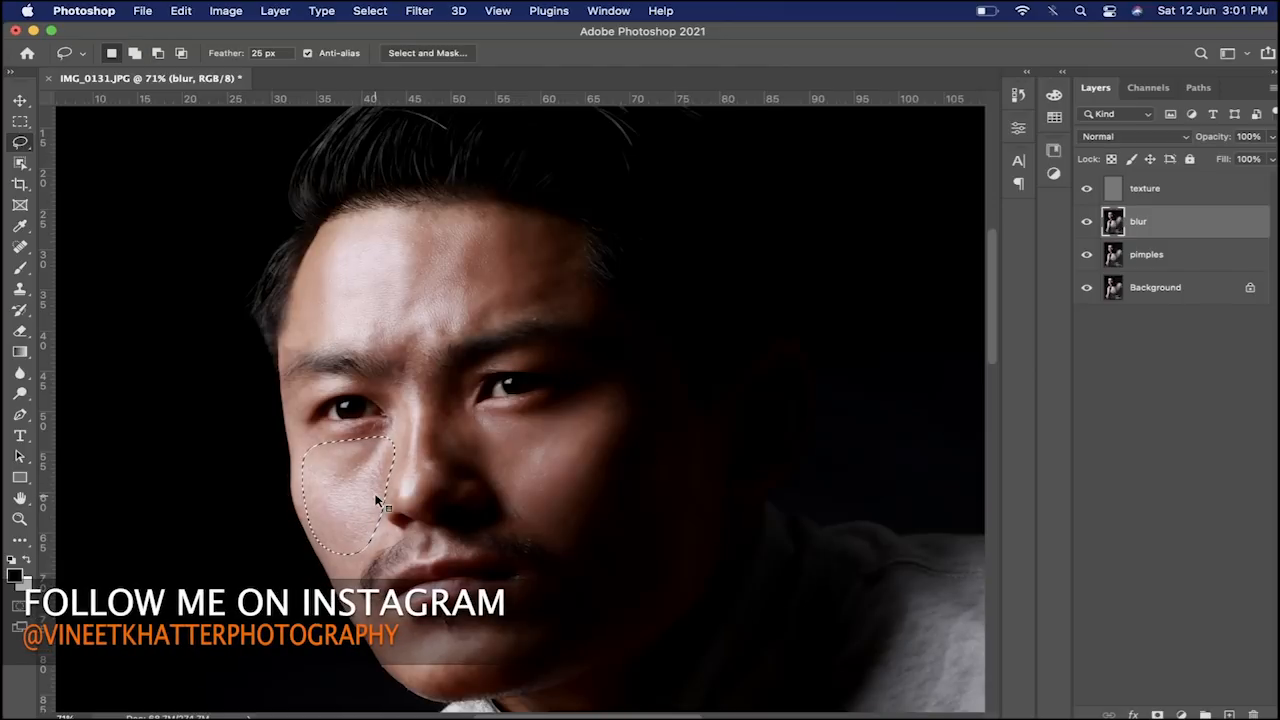
left_click(374, 497)
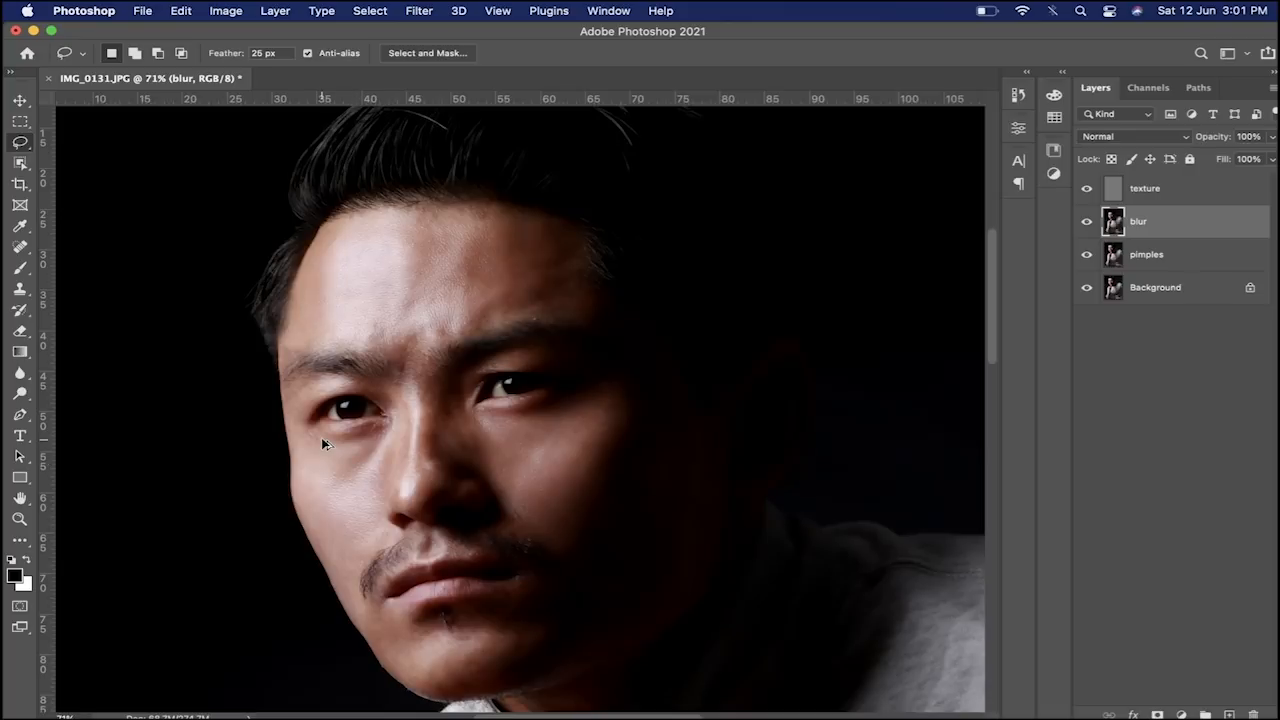
Lasso the skin below the outer eye corner and the upper eyelid of the brighter eye, reapplying the last Gaussian Blur to each
scroll(322, 443, "up", 5)
mouse_move(262, 432)
left_mouse_down()
mouse_move(306, 495)
mouse_move(333, 444)
left_mouse_up()
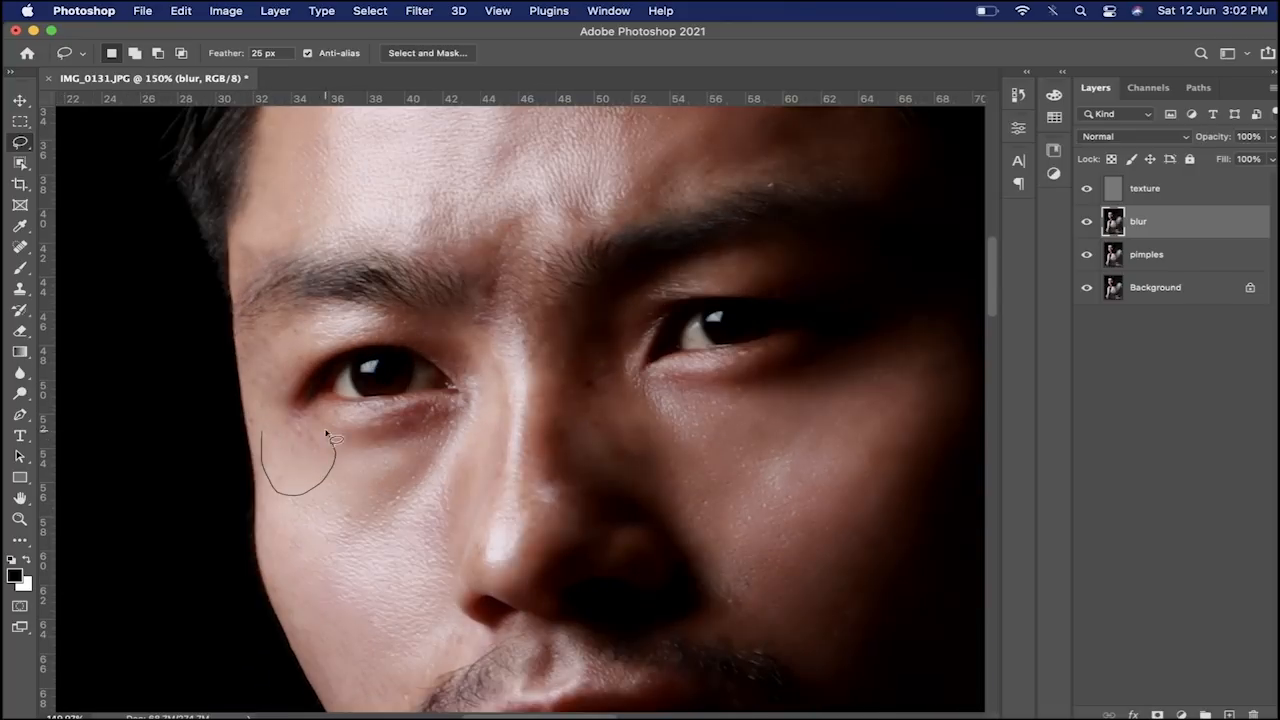
left_click_drag(282, 410, 268, 428)
key("super+f")
mouse_move(322, 317)
left_mouse_down()
mouse_move(248, 367)
mouse_move(261, 390)
mouse_move(315, 347)
mouse_move(365, 318)
left_mouse_up()
key("super+f")
Lasso the chin area below the lips with a 25 px feather and smooth it on the blur layer
scroll(519, 441, "up", 1)
scroll(519, 441, "down", 5)
scroll(512, 610, "up", 6)
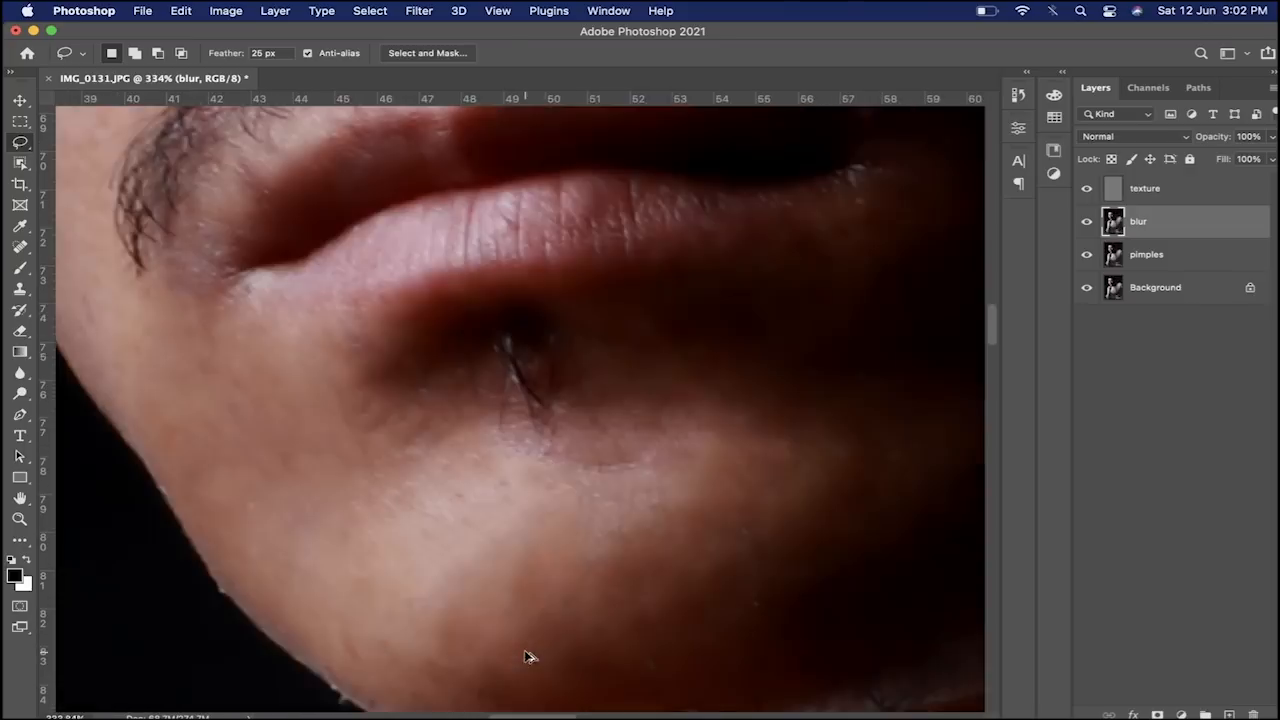
mouse_move(226, 455)
left_mouse_down()
mouse_move(240, 525)
mouse_move(323, 620)
mouse_move(550, 687)
mouse_move(844, 553)
mouse_move(826, 391)
mouse_move(559, 453)
mouse_move(218, 389)
mouse_move(171, 396)
mouse_move(227, 501)
left_mouse_up()
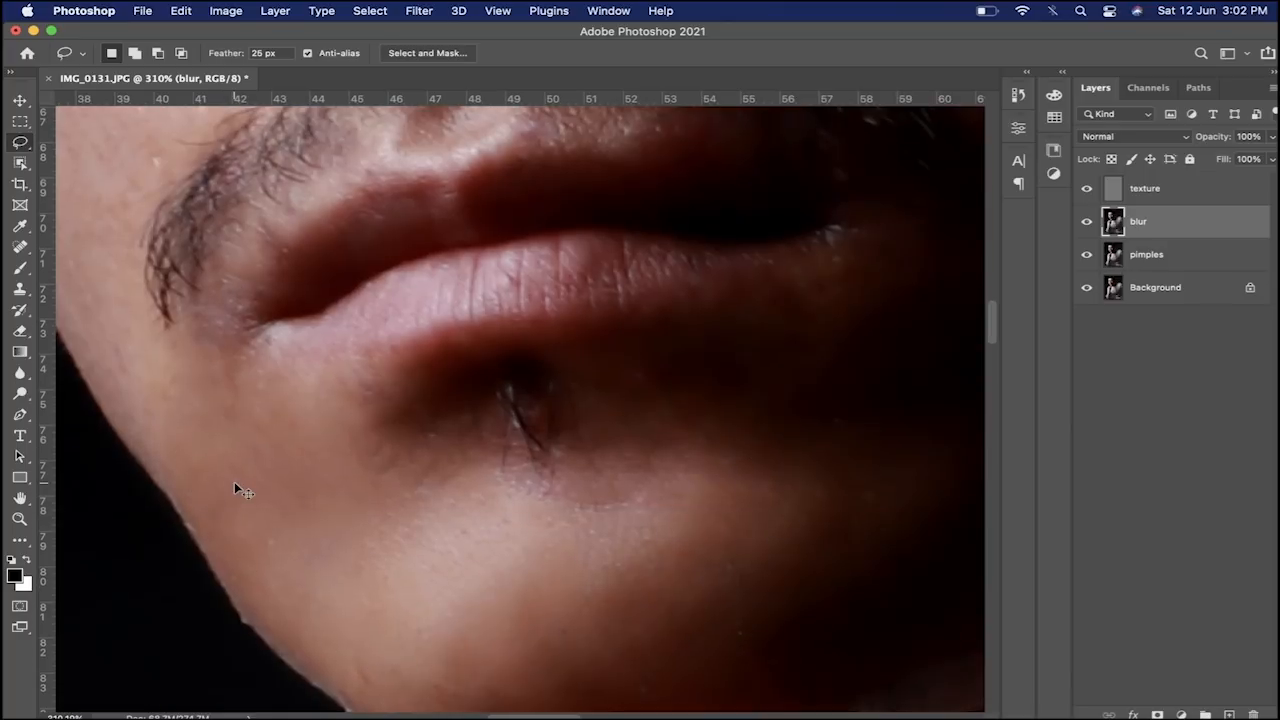
scroll(234, 481, "down", 4)
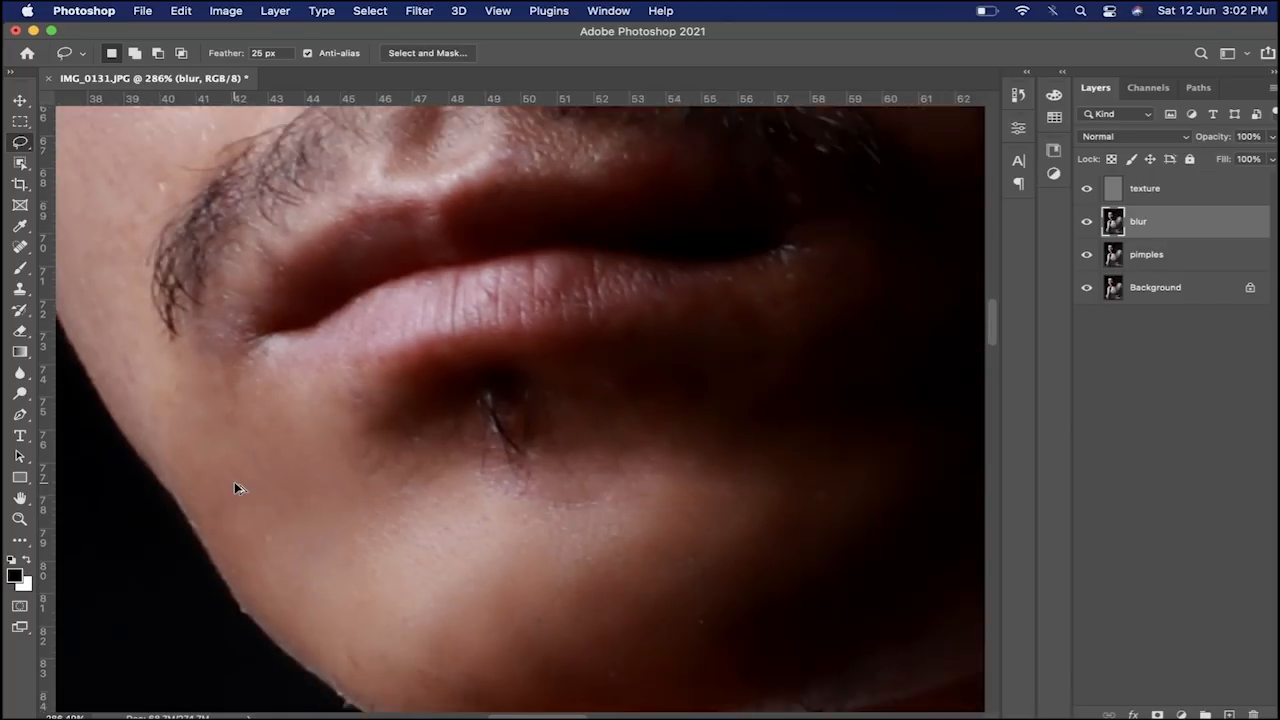
scroll(240, 481, "down", 5)
scroll(535, 330, "up", 3)
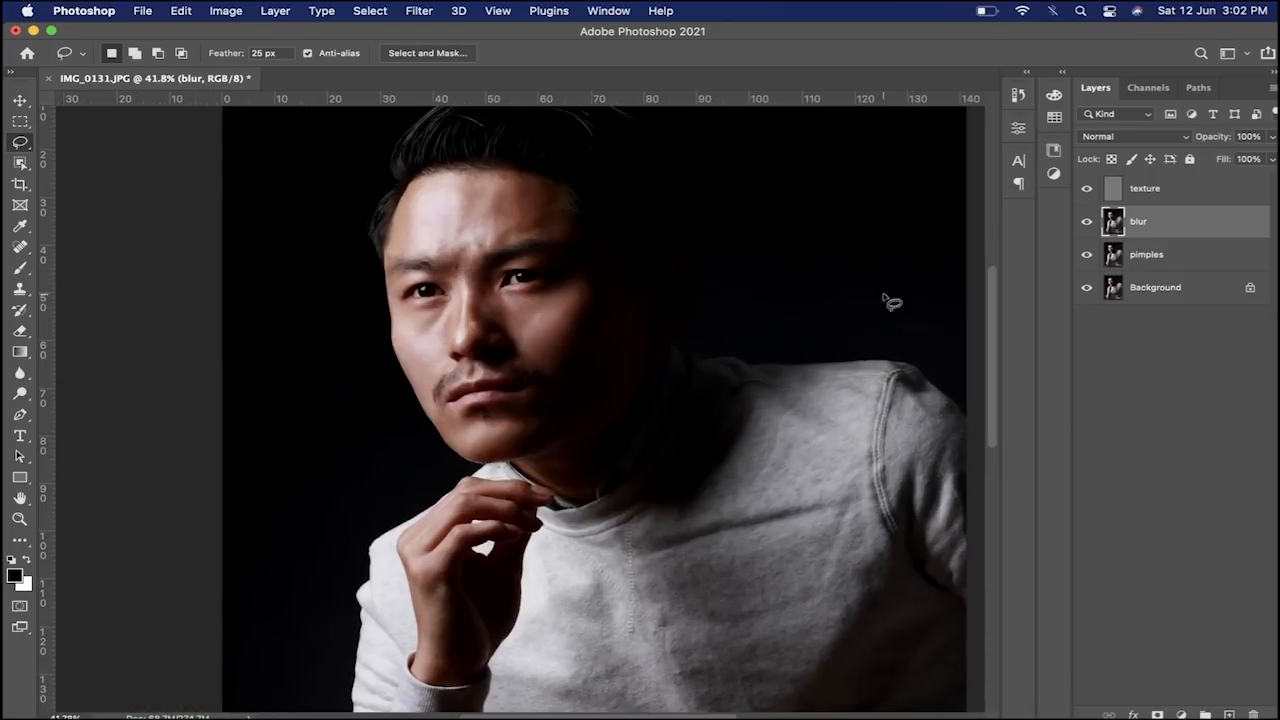
Group the texture, blur and pimples layers, and toggle the group's visibility to compare the retouch with the original
left_click(1145, 188, "shift")
left_click(1147, 254, "shift")
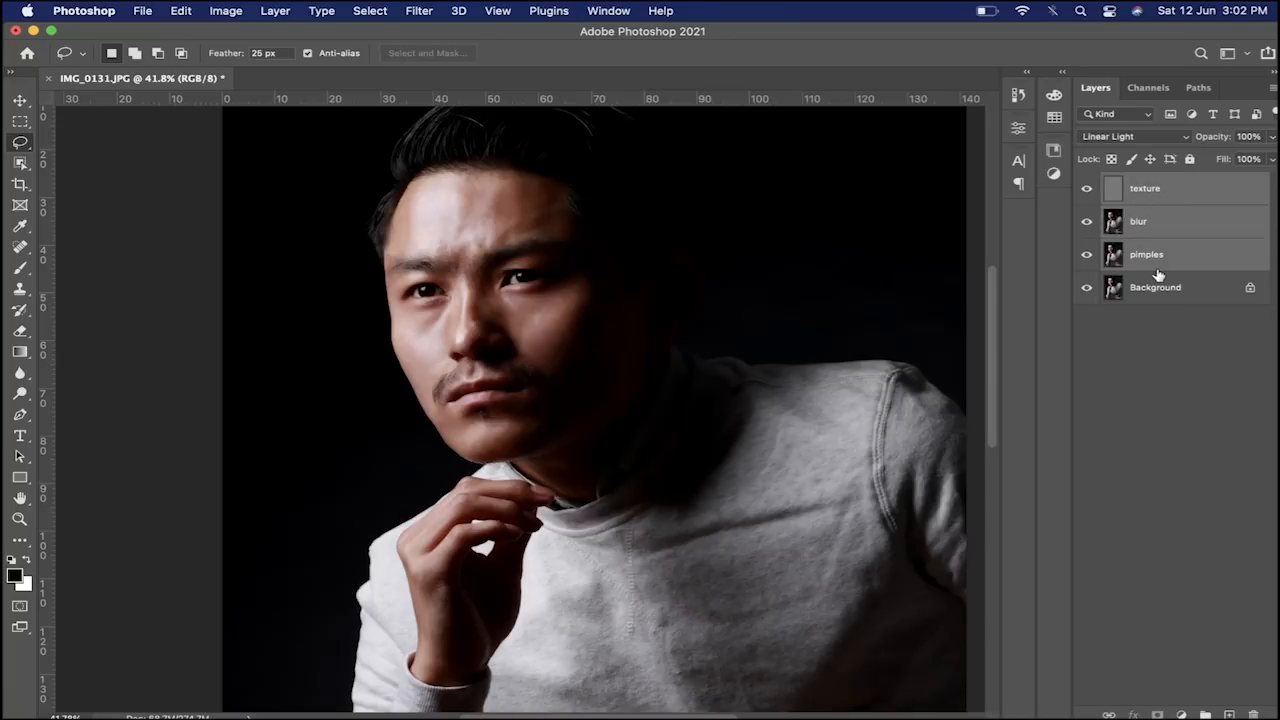
key("super+g")
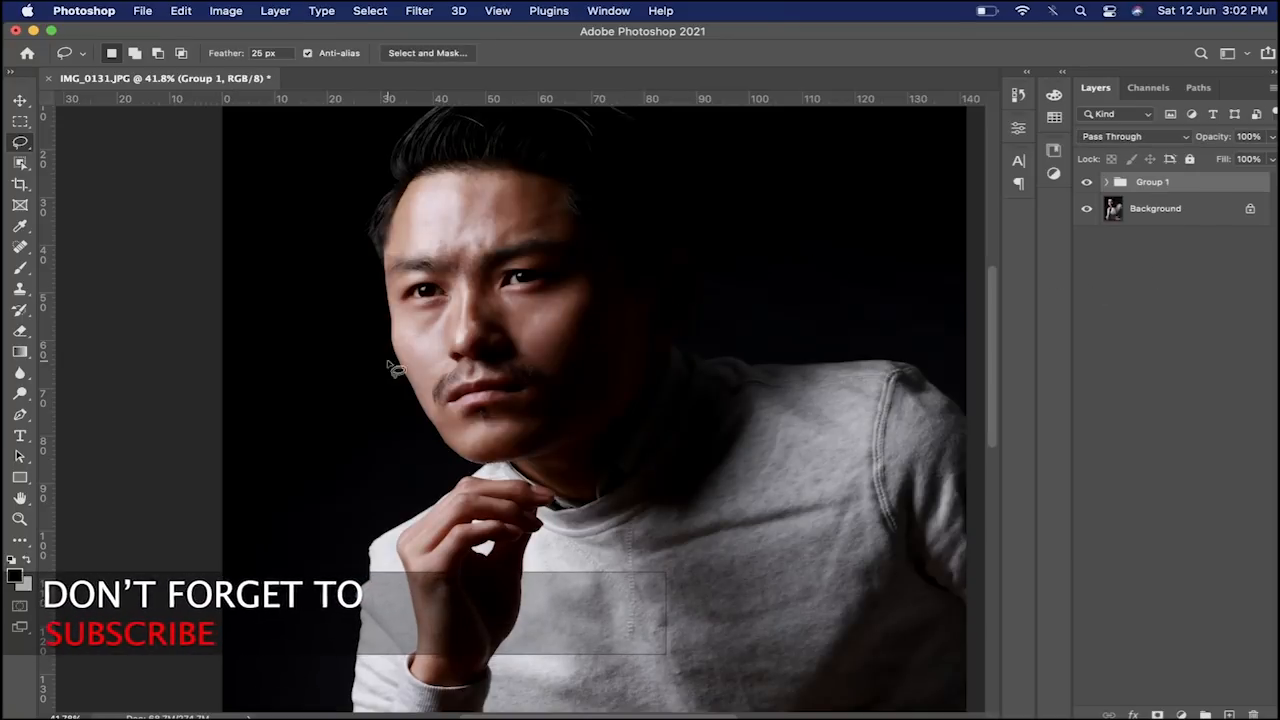
left_click(1087, 184)
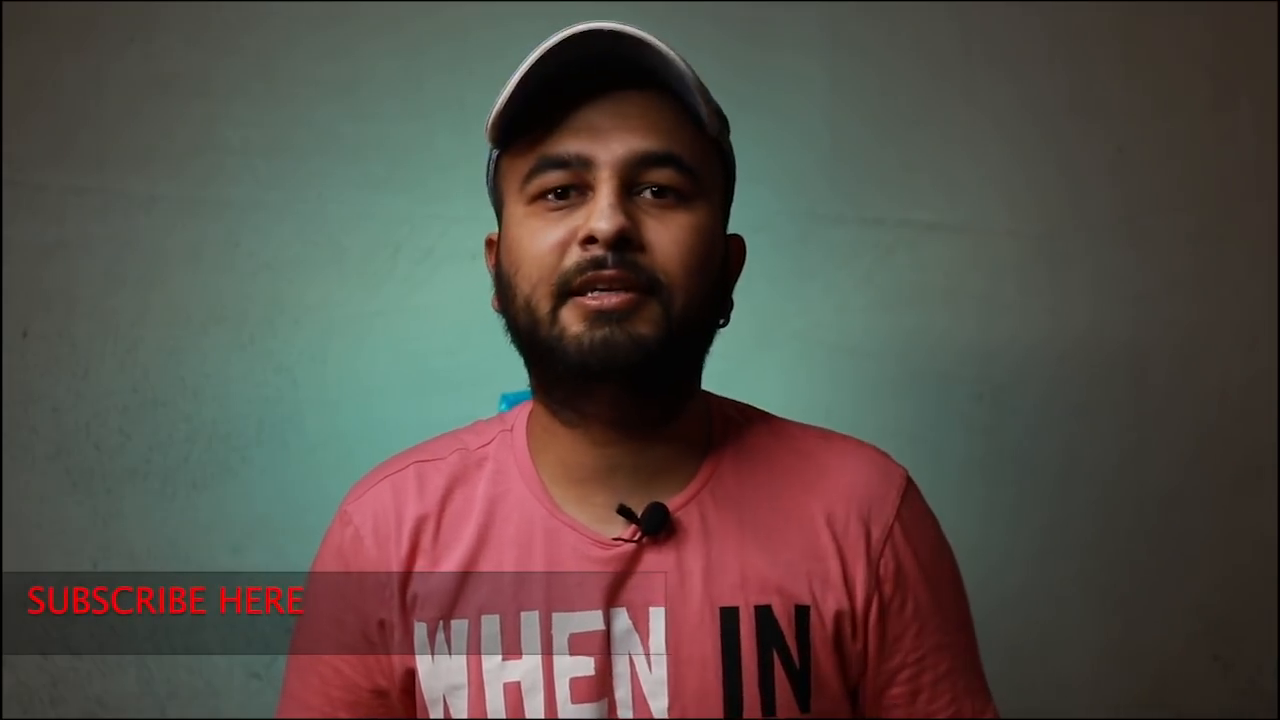